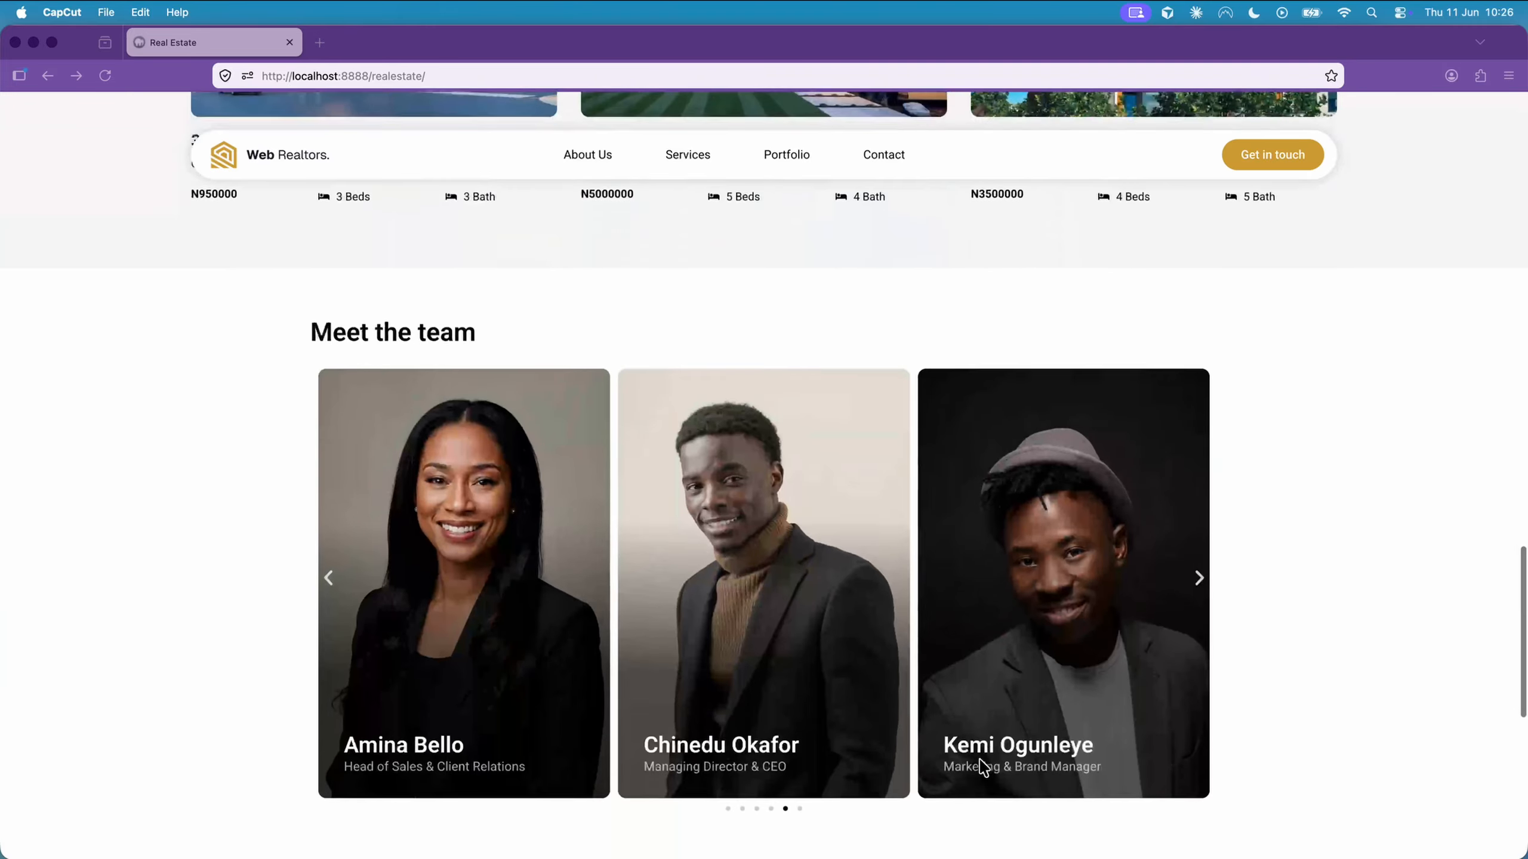
Open the Head of Sales & Client Relations' profile from the team section and view the page through to the other team members
click(564, 585)
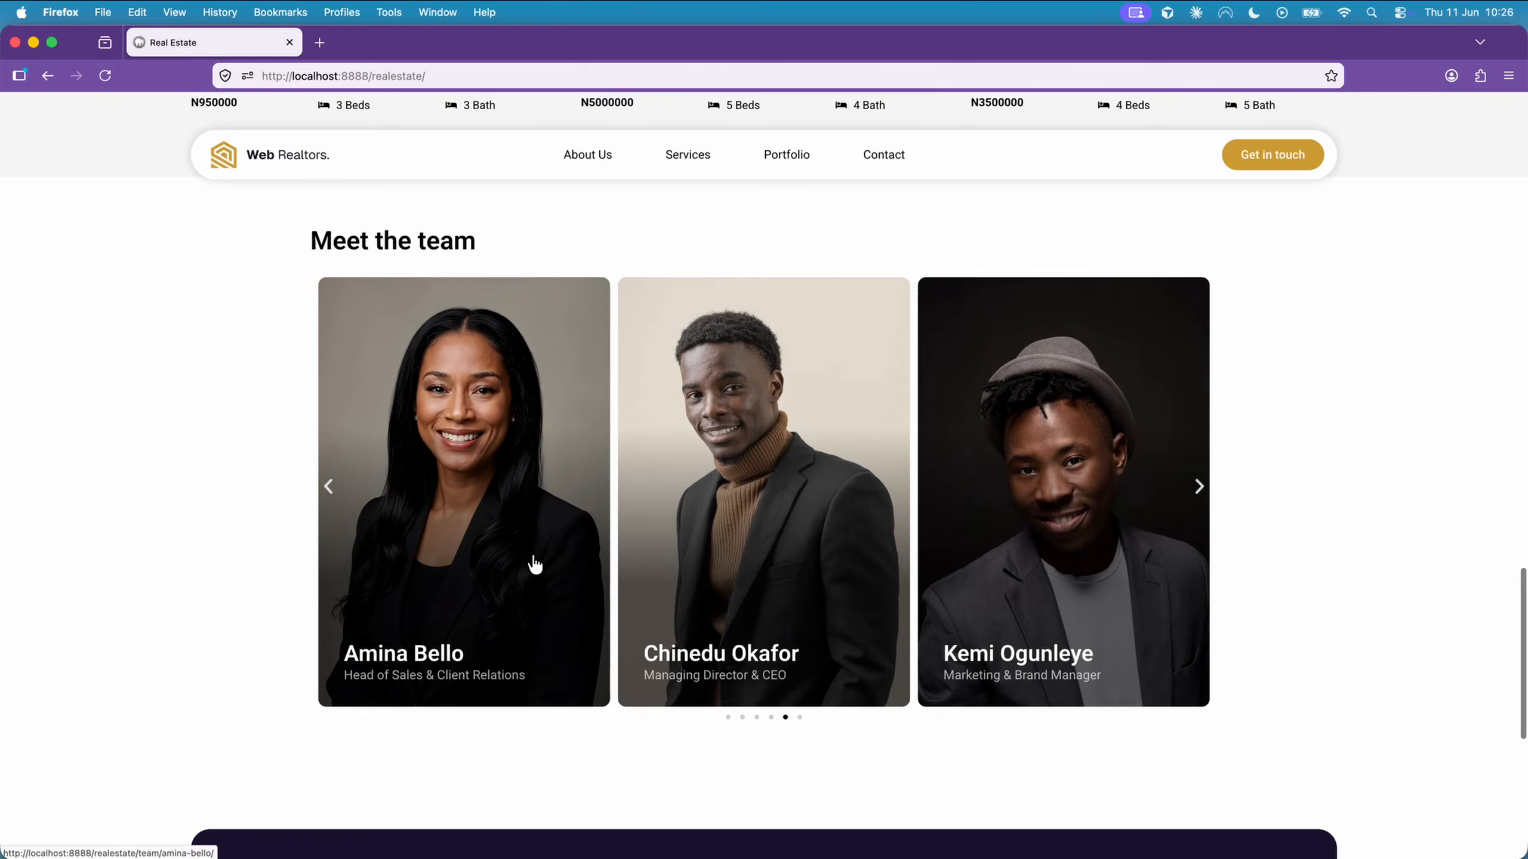
click(533, 557)
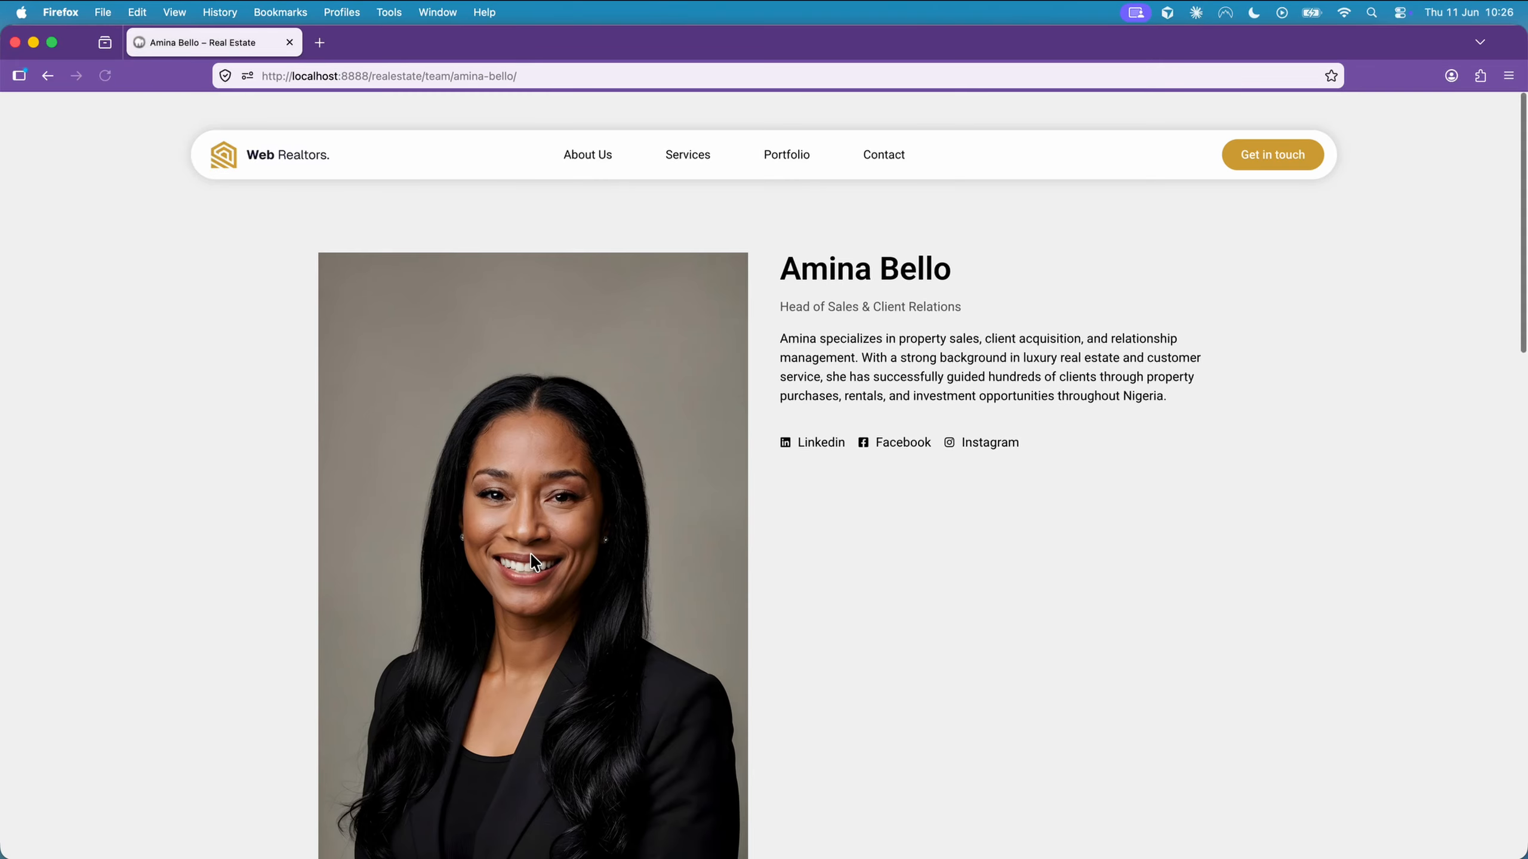
scroll(534, 563, down, 12)
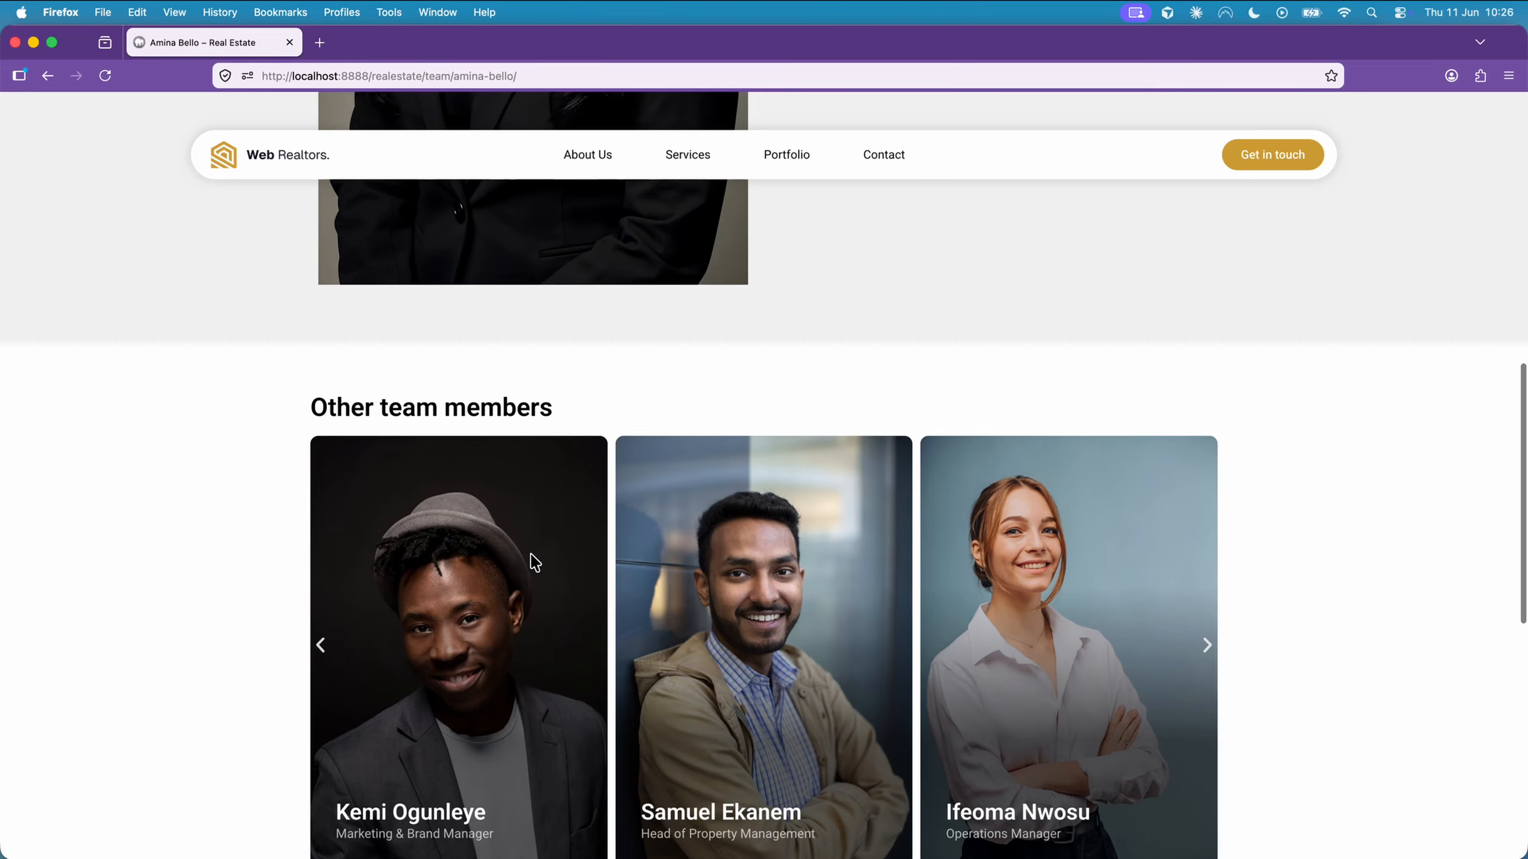
scroll(534, 562, down, 1)
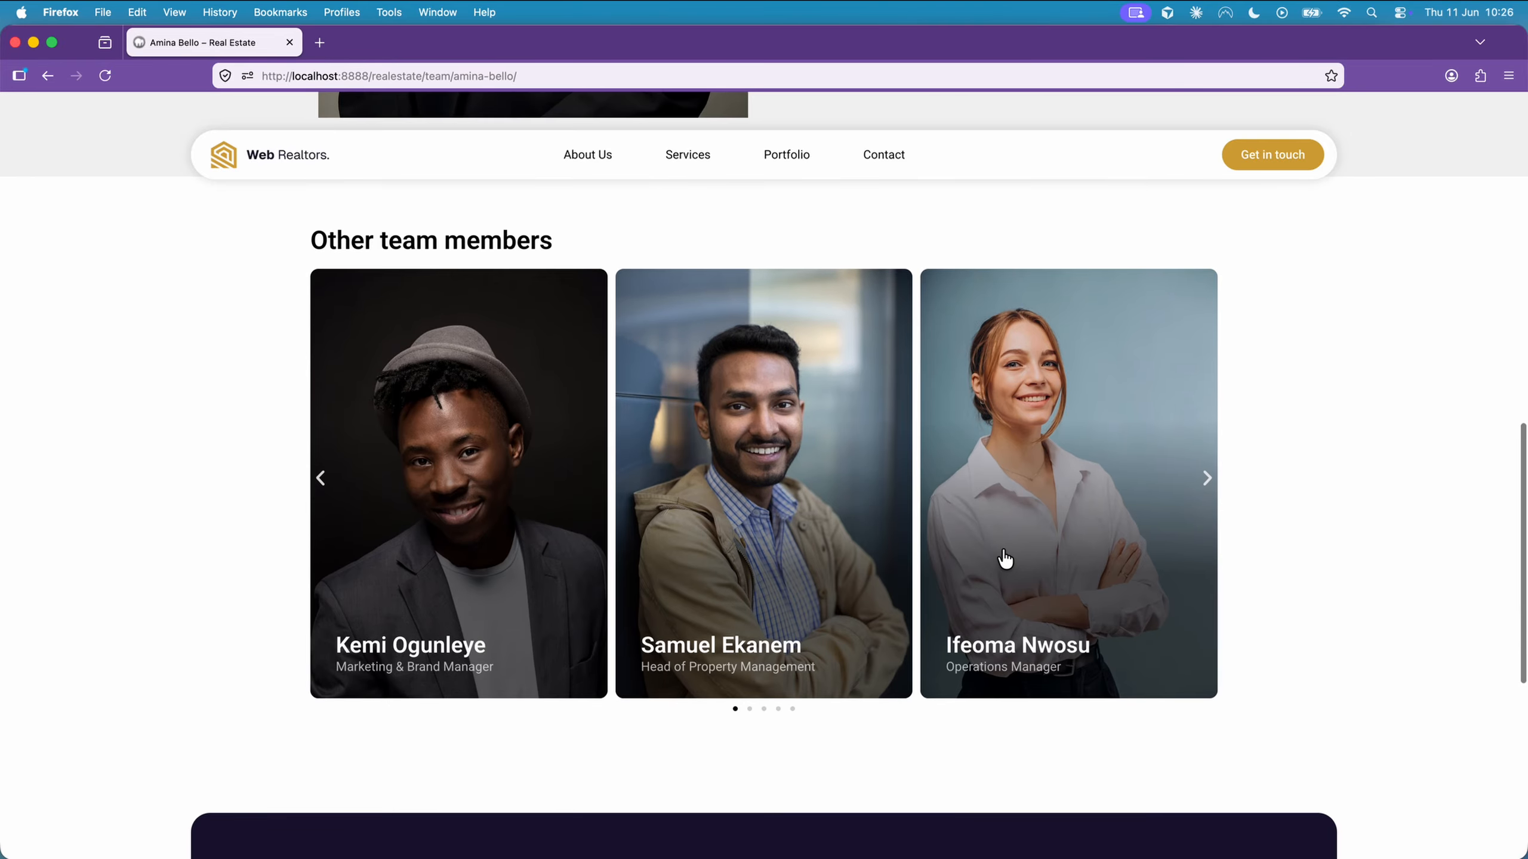
click(1208, 482)
click(1208, 482)
click(1207, 481)
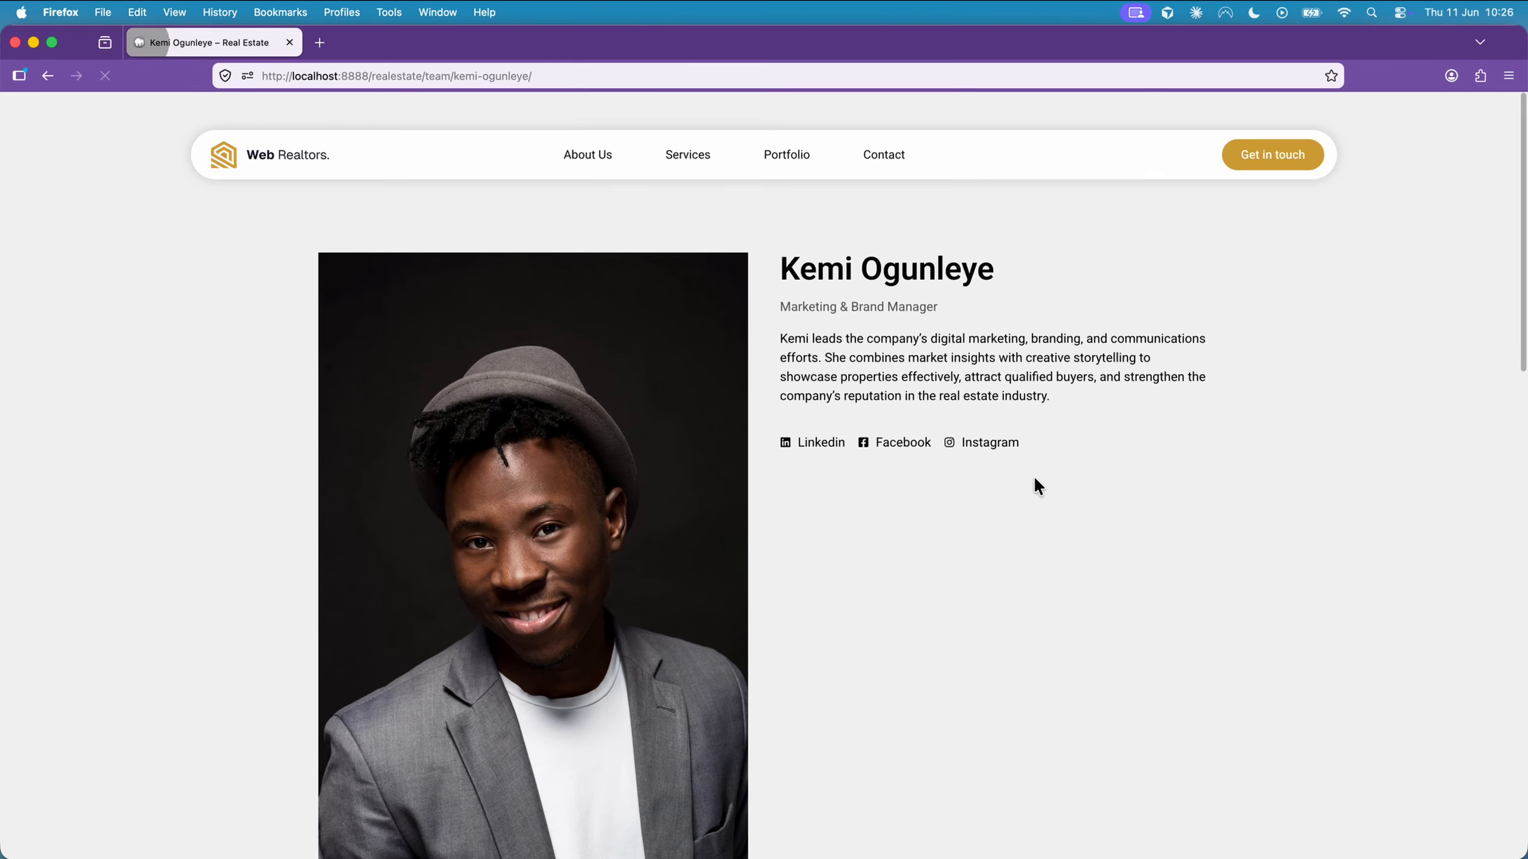
scroll(1037, 485, down, 10)
scroll(1034, 476, down, 5)
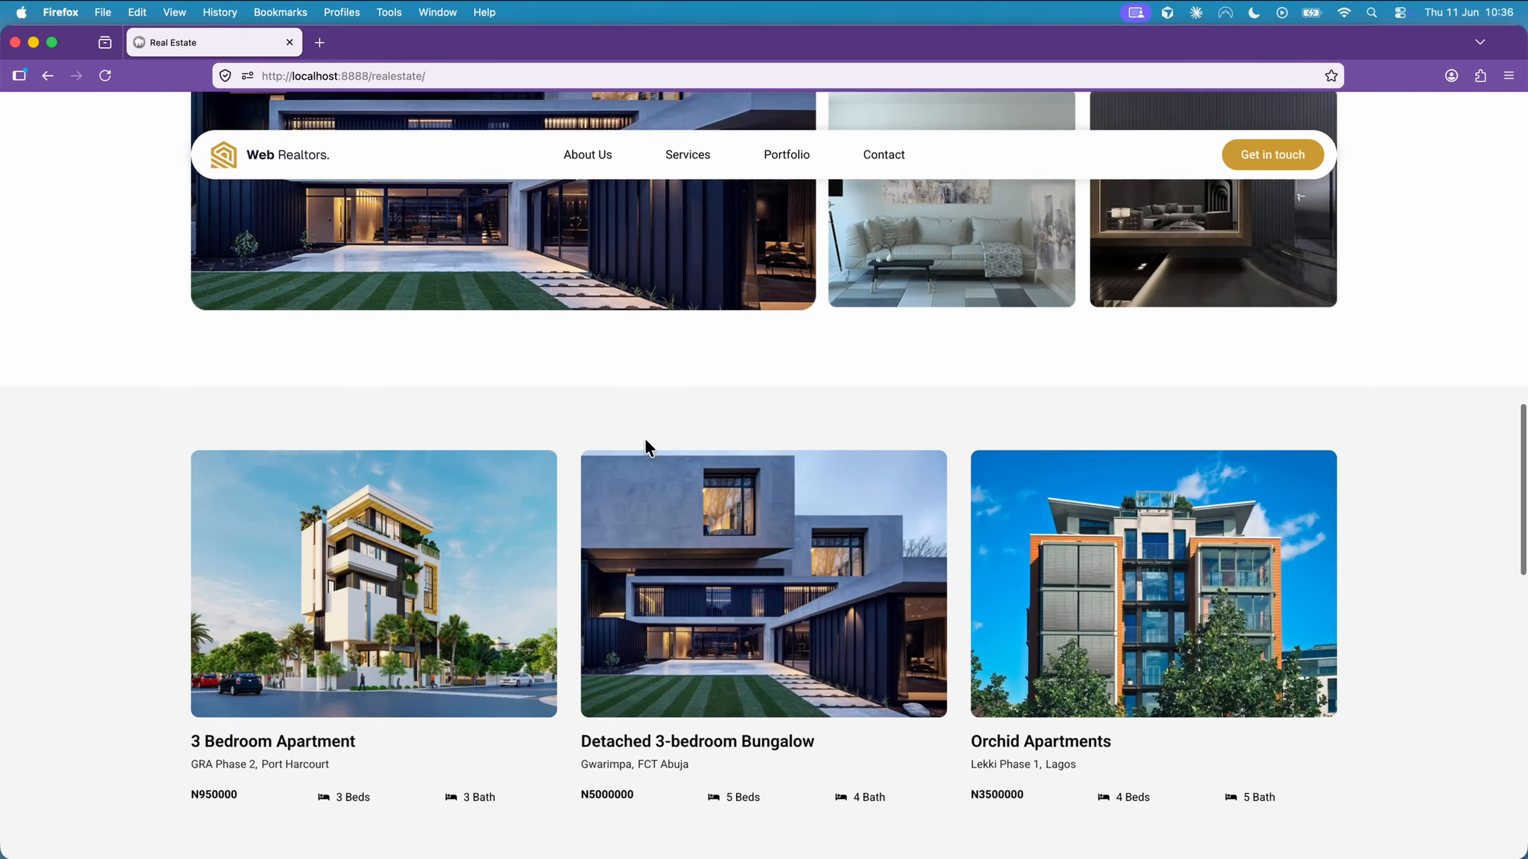
scroll(601, 443, down, 3)
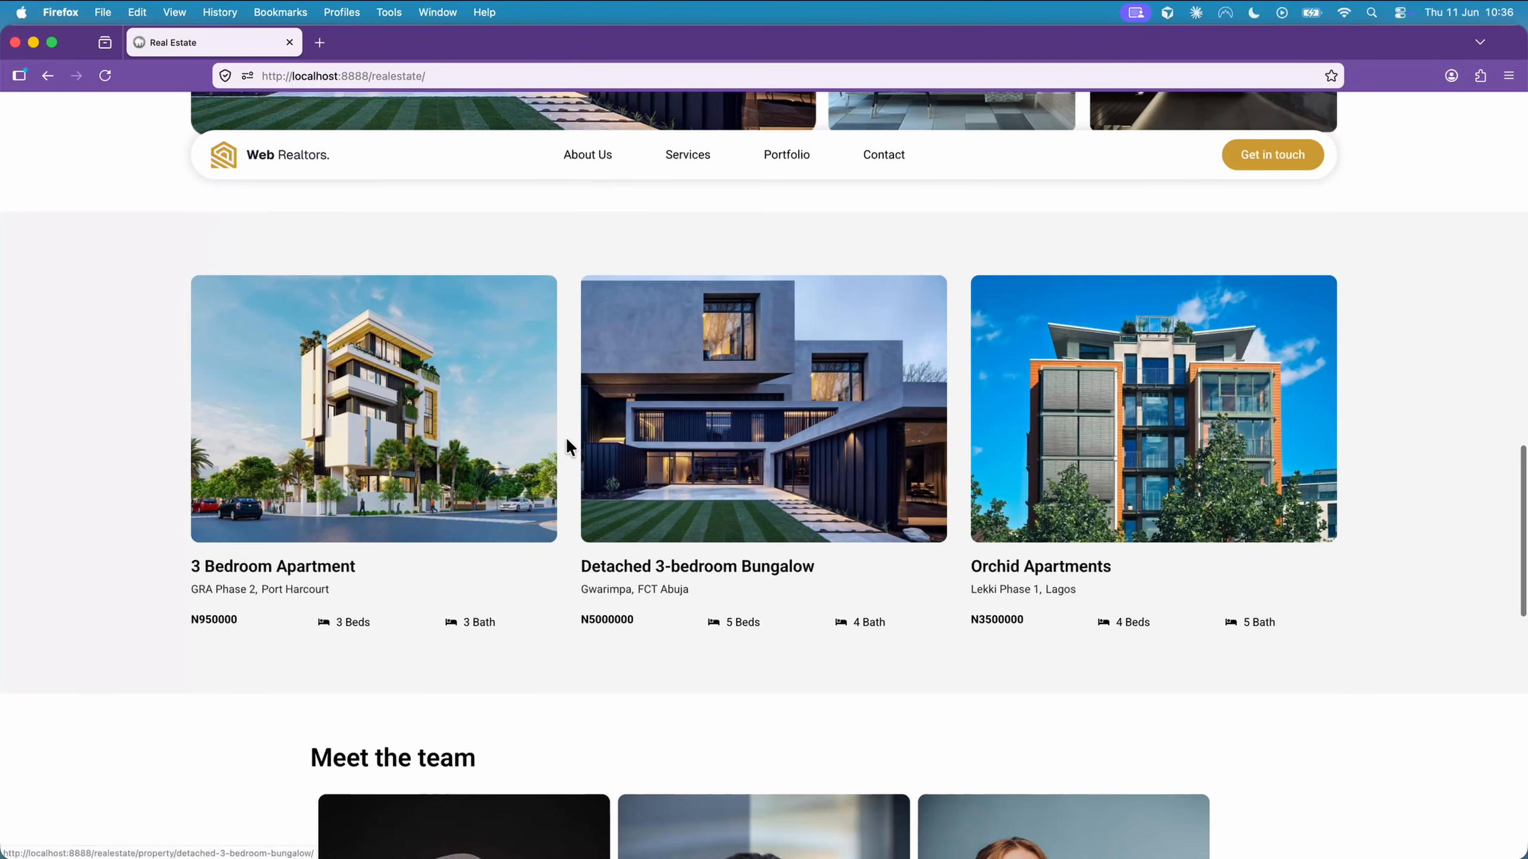
Open the 3 Bedroom Apartment listing and page through its enlarged gallery photos to the last one, then close the viewer
click(503, 439)
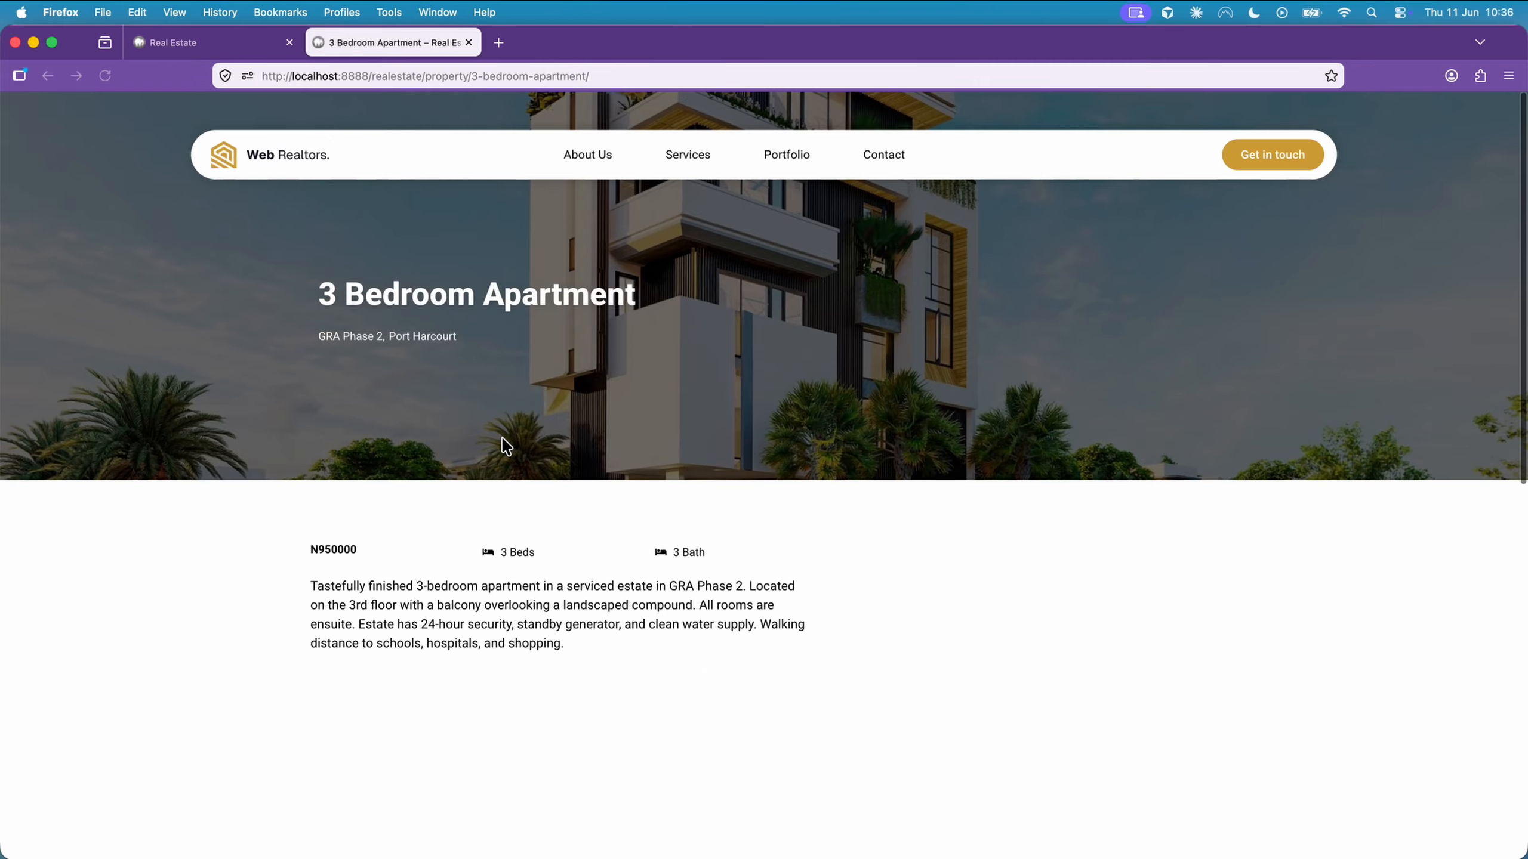
scroll(502, 439, down, 4)
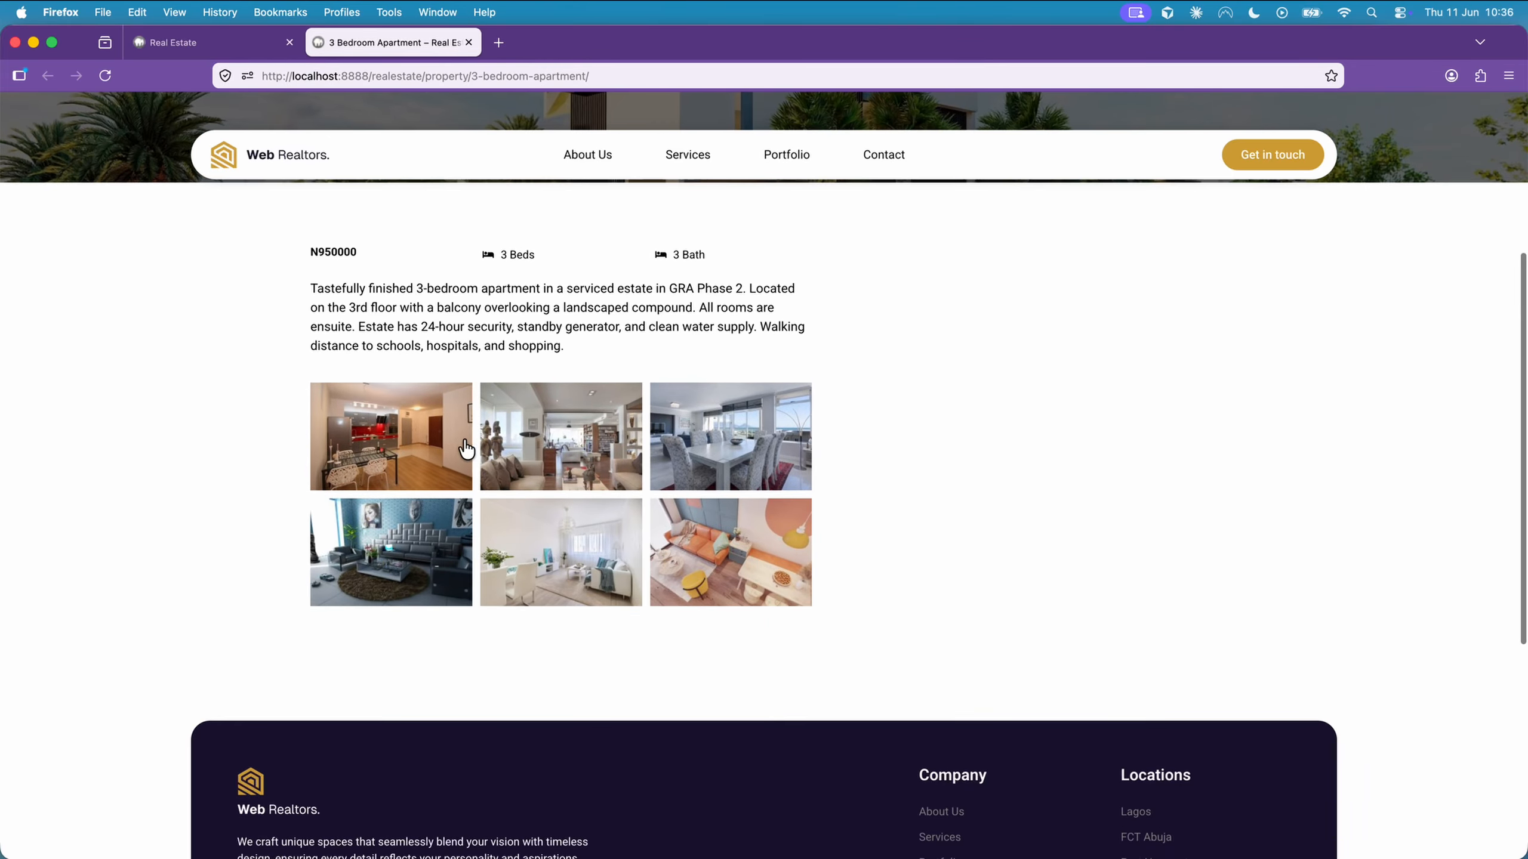
click(467, 445)
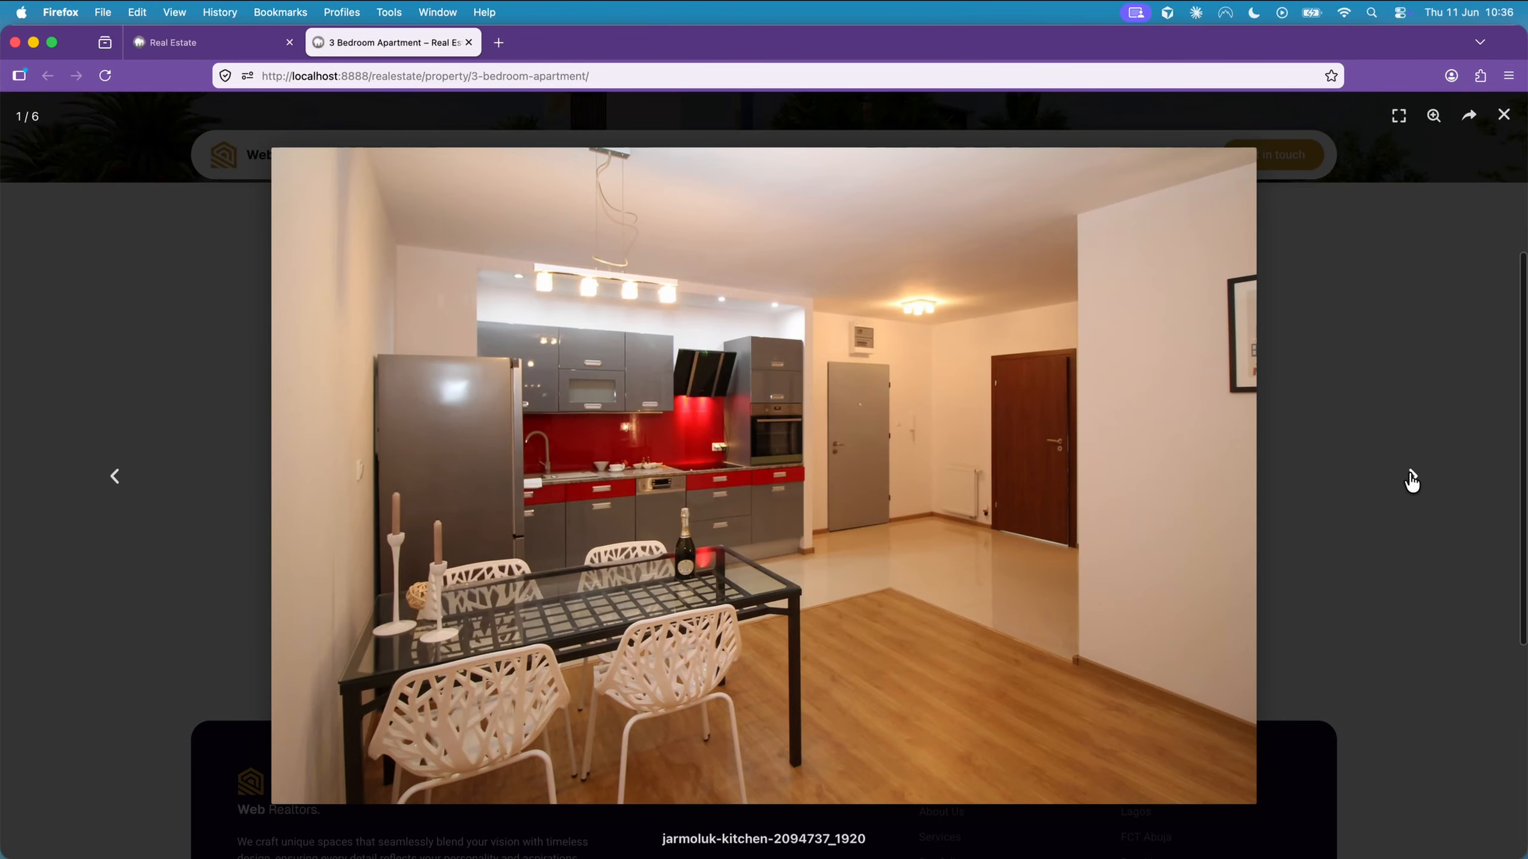
click(1408, 478)
click(1410, 481)
click(1410, 480)
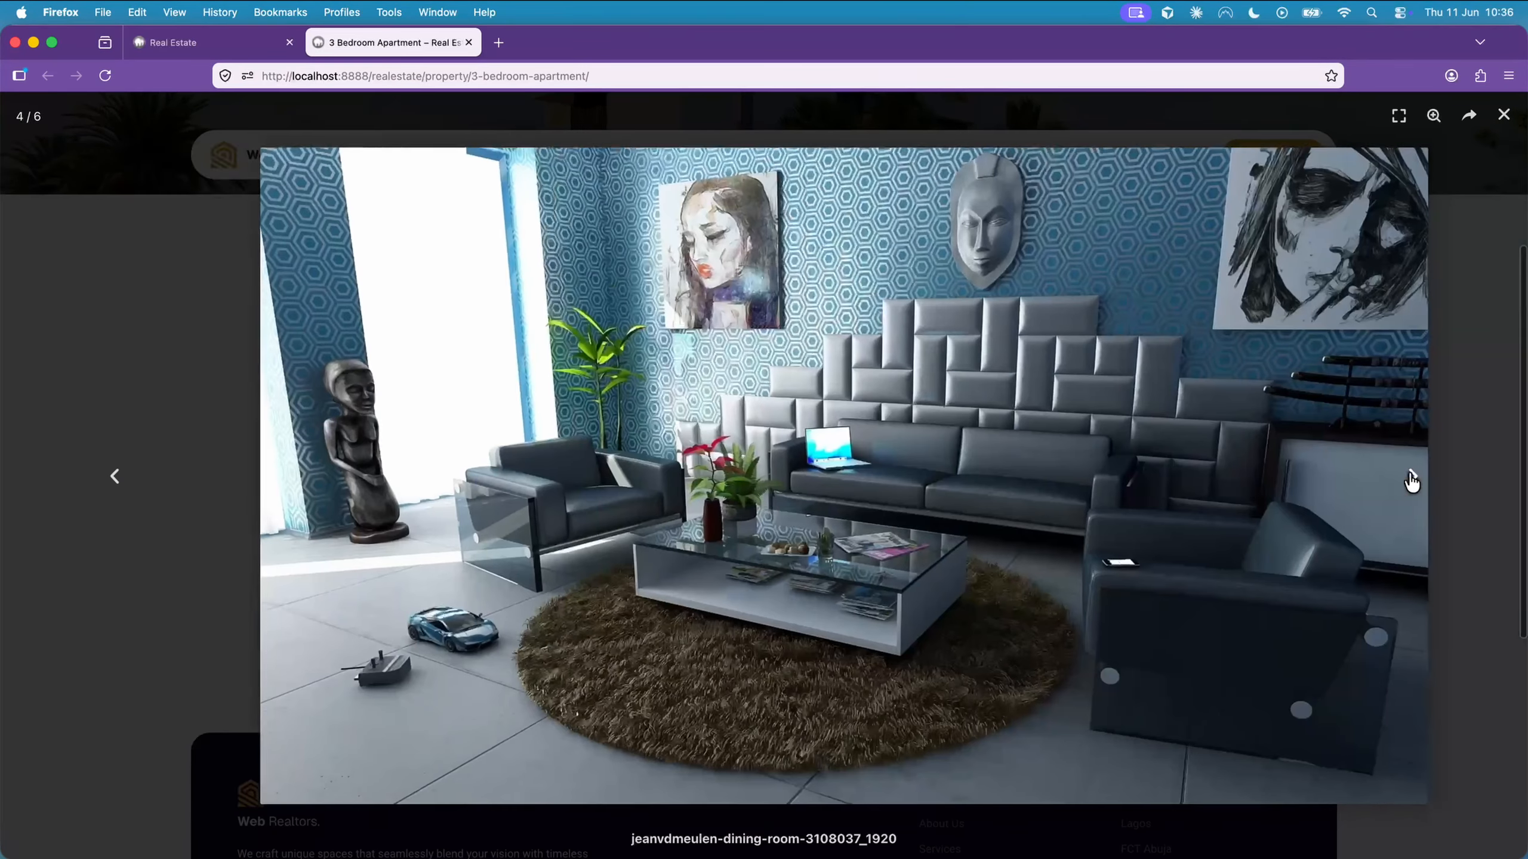
click(1409, 478)
click(1432, 456)
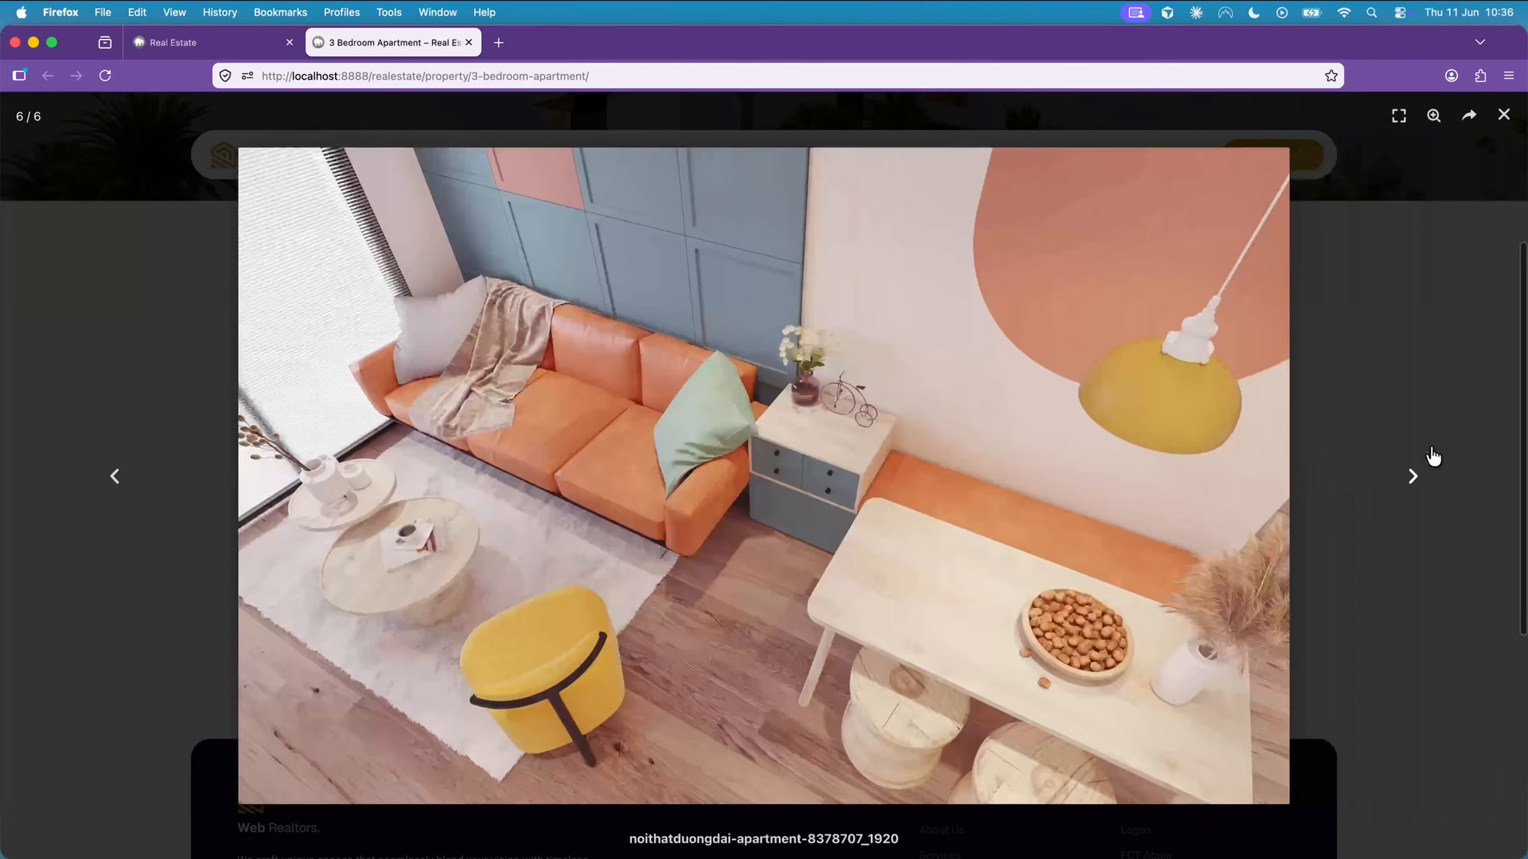
click(1506, 123)
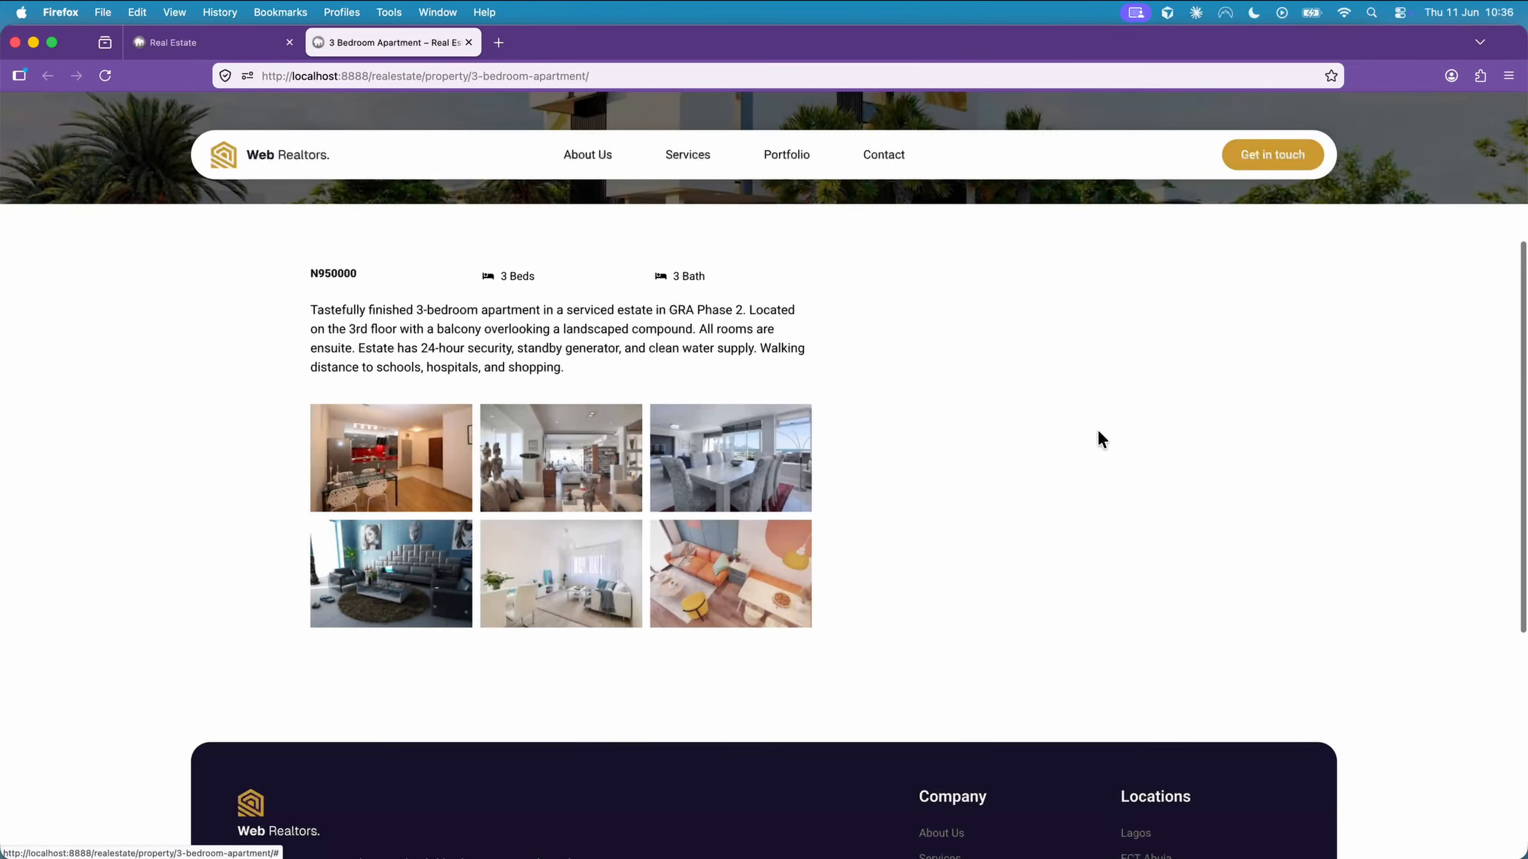
Look over the rest of the 3 Bedroom Apartment listing and return to the site's home page
scroll(1096, 429, down, 3)
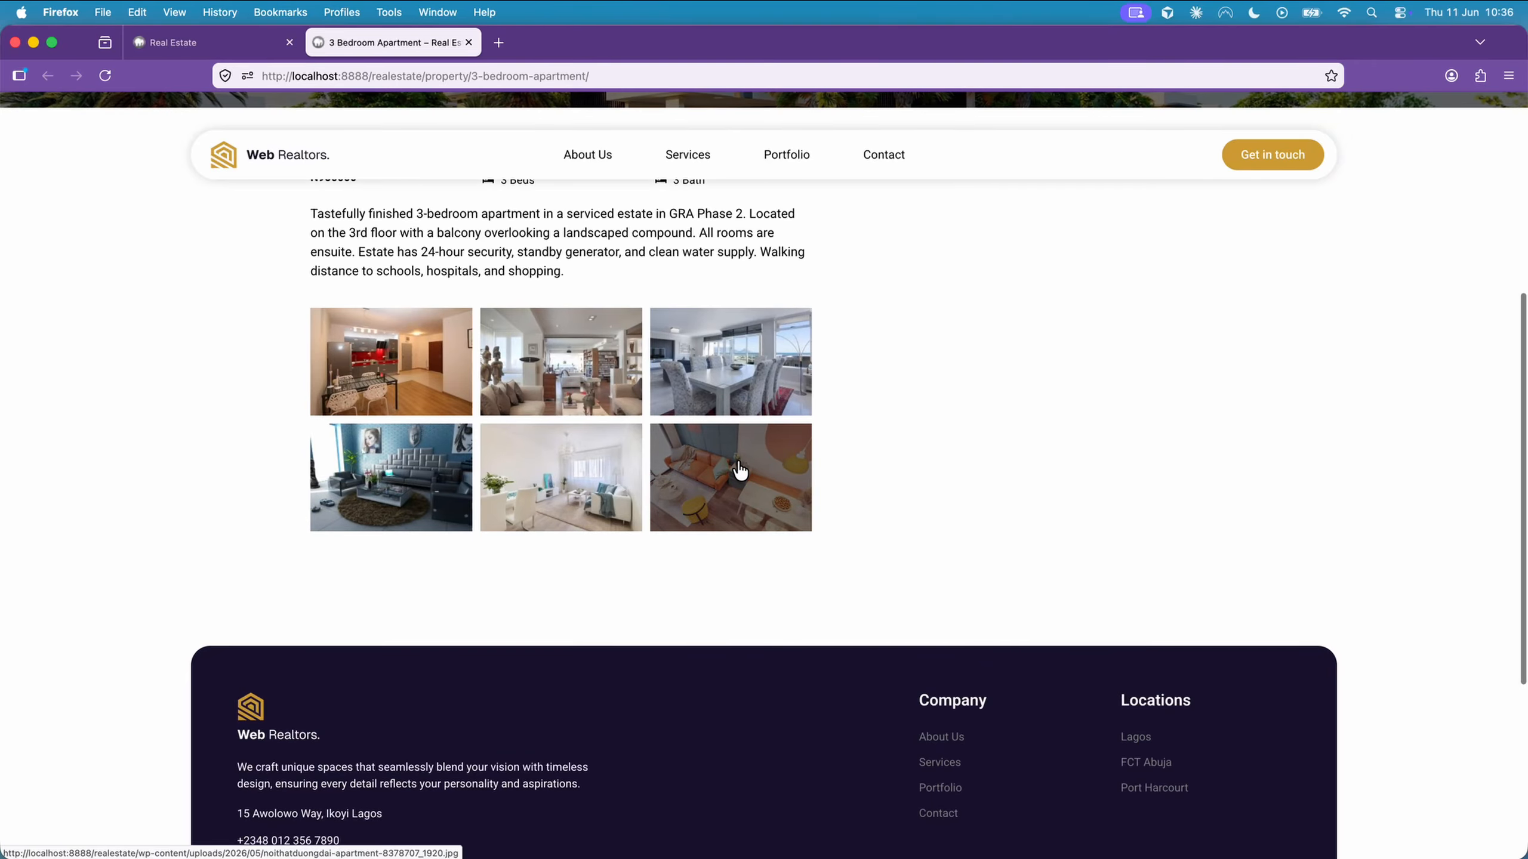
scroll(739, 470, up, 5)
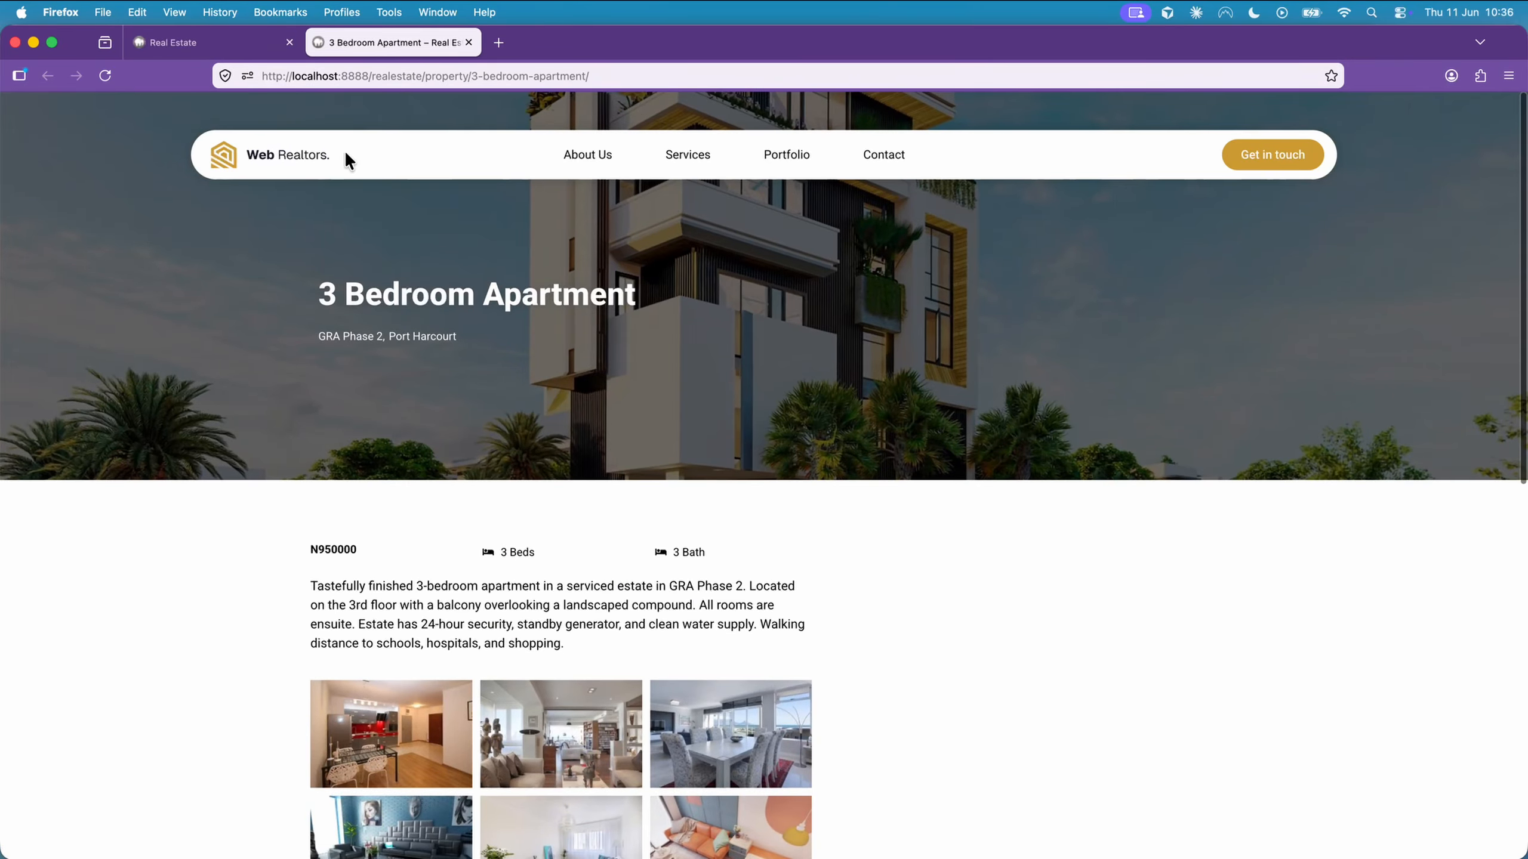
click(329, 160)
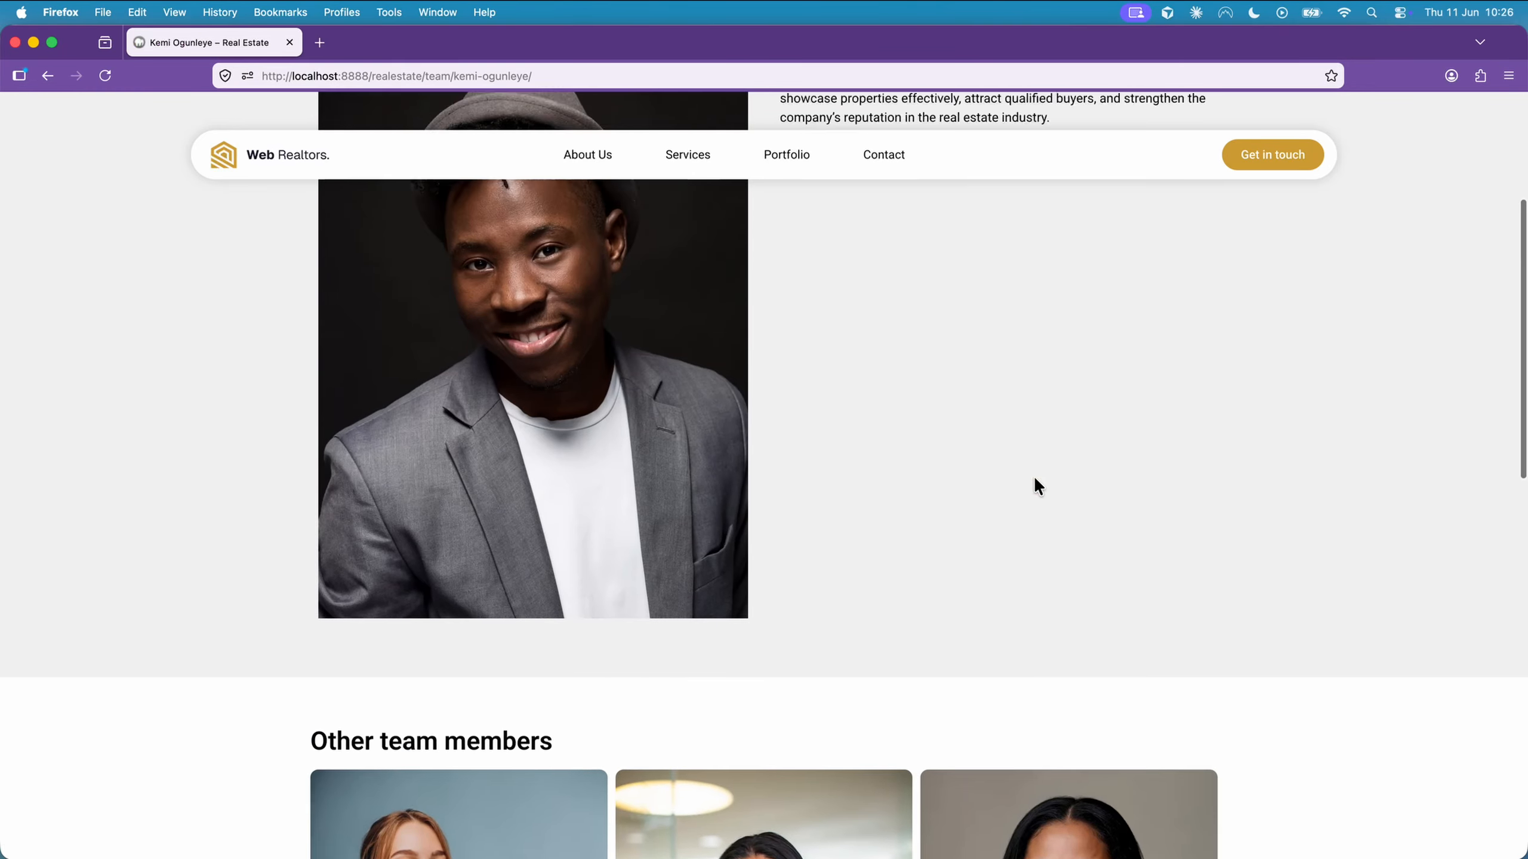
Return to the home page from the team member's profile and view it down to the team section and footer
scroll(1038, 486, up, 5)
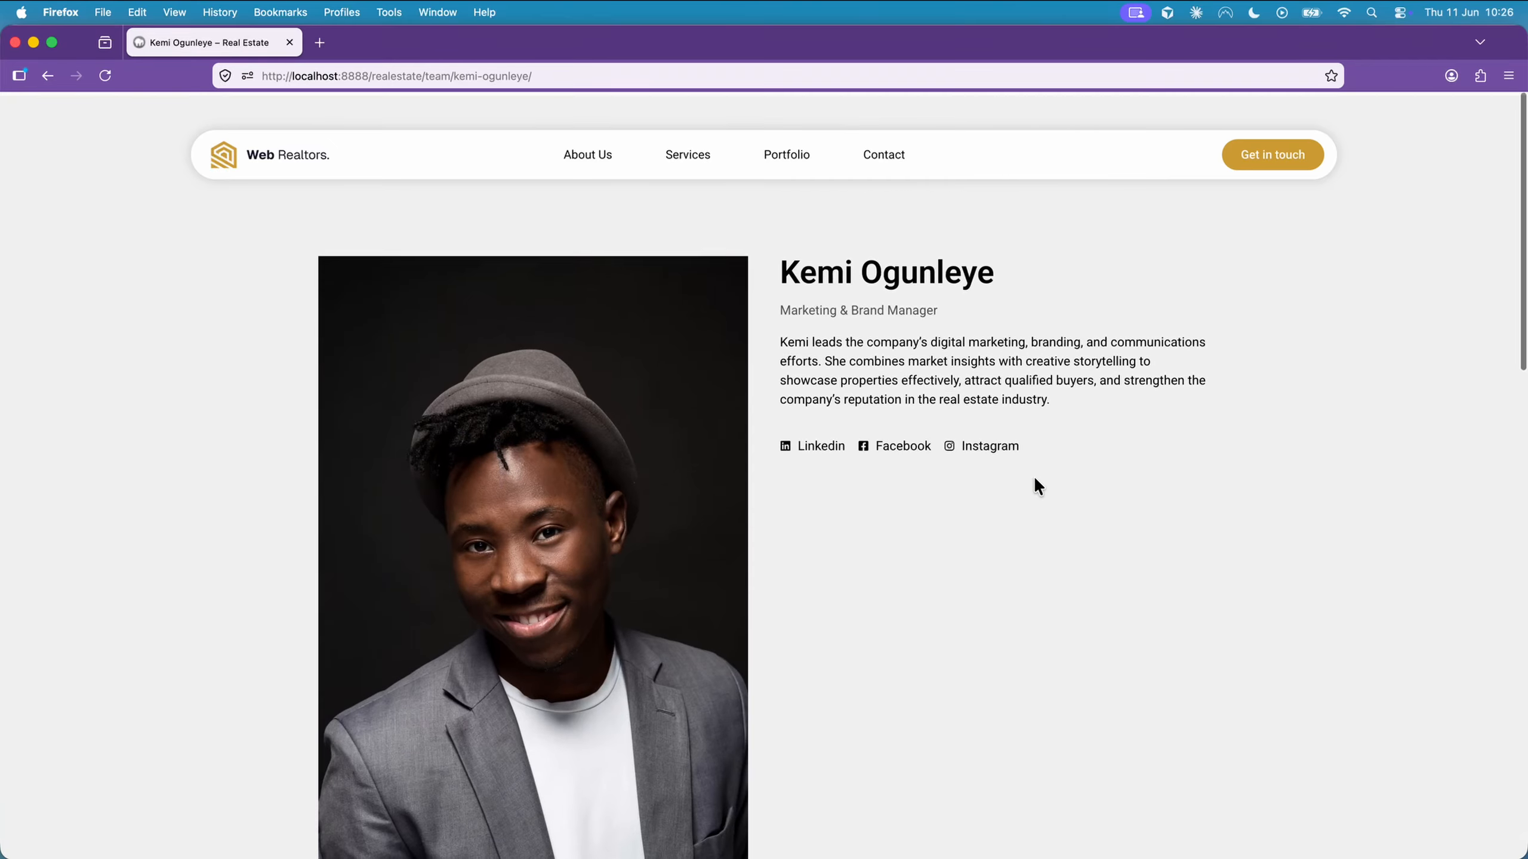
click(308, 164)
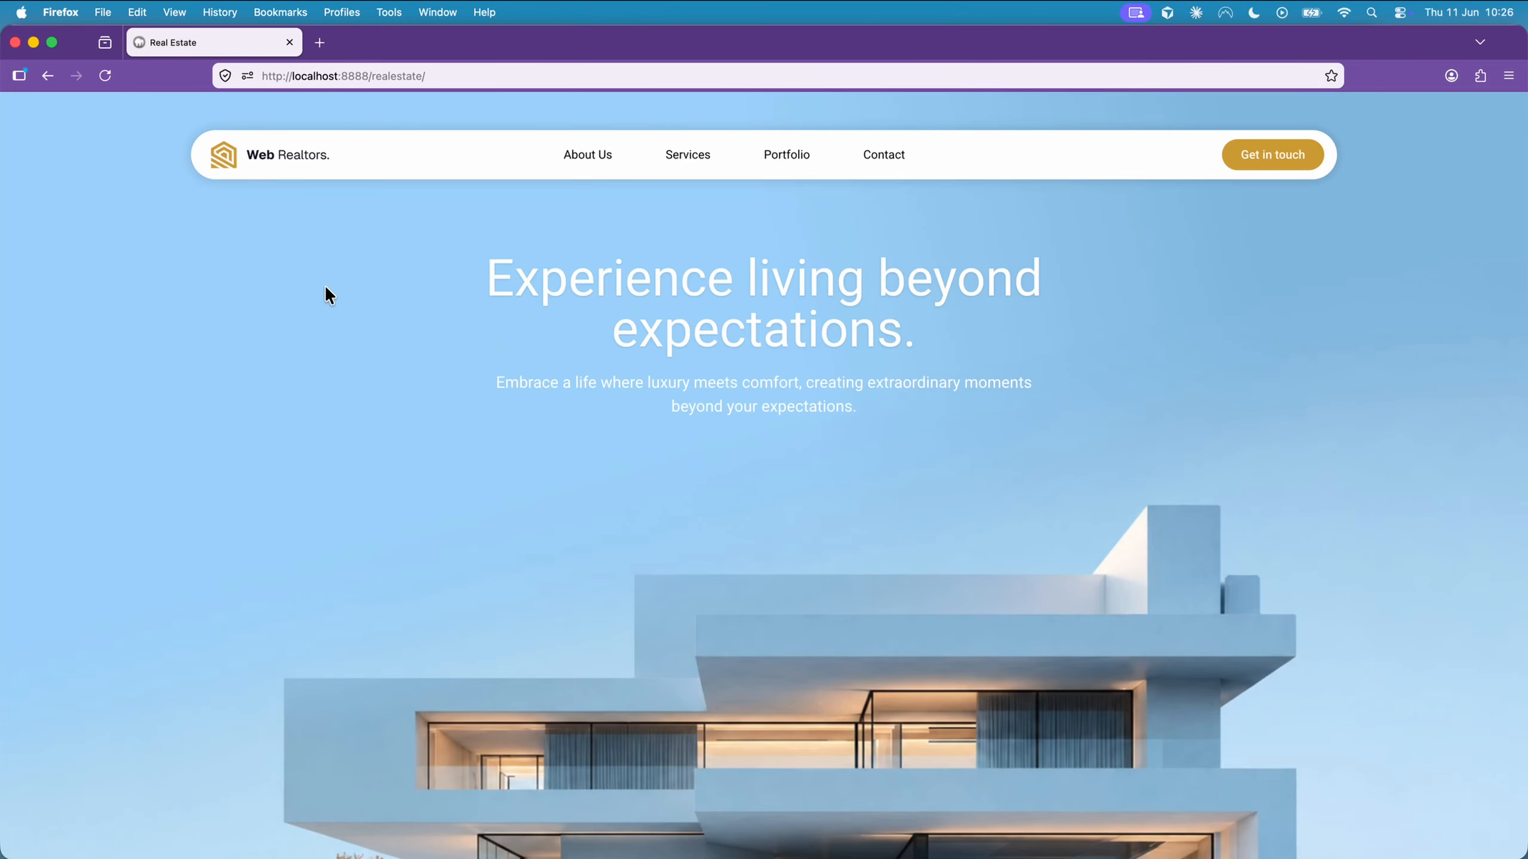
scroll(325, 288, down, 15)
scroll(325, 289, down, 20)
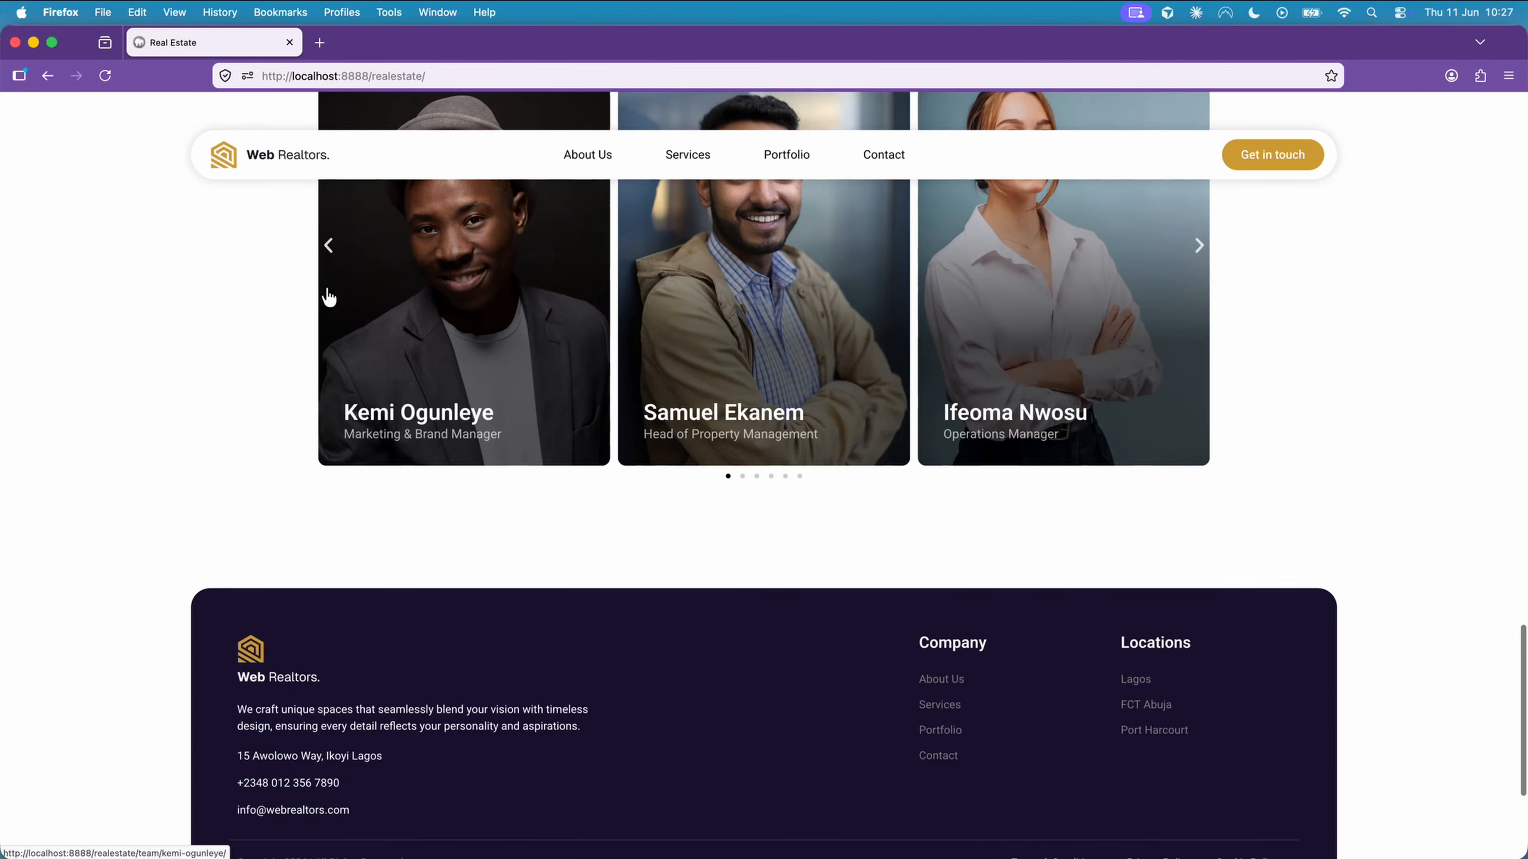
scroll(329, 296, down, 5)
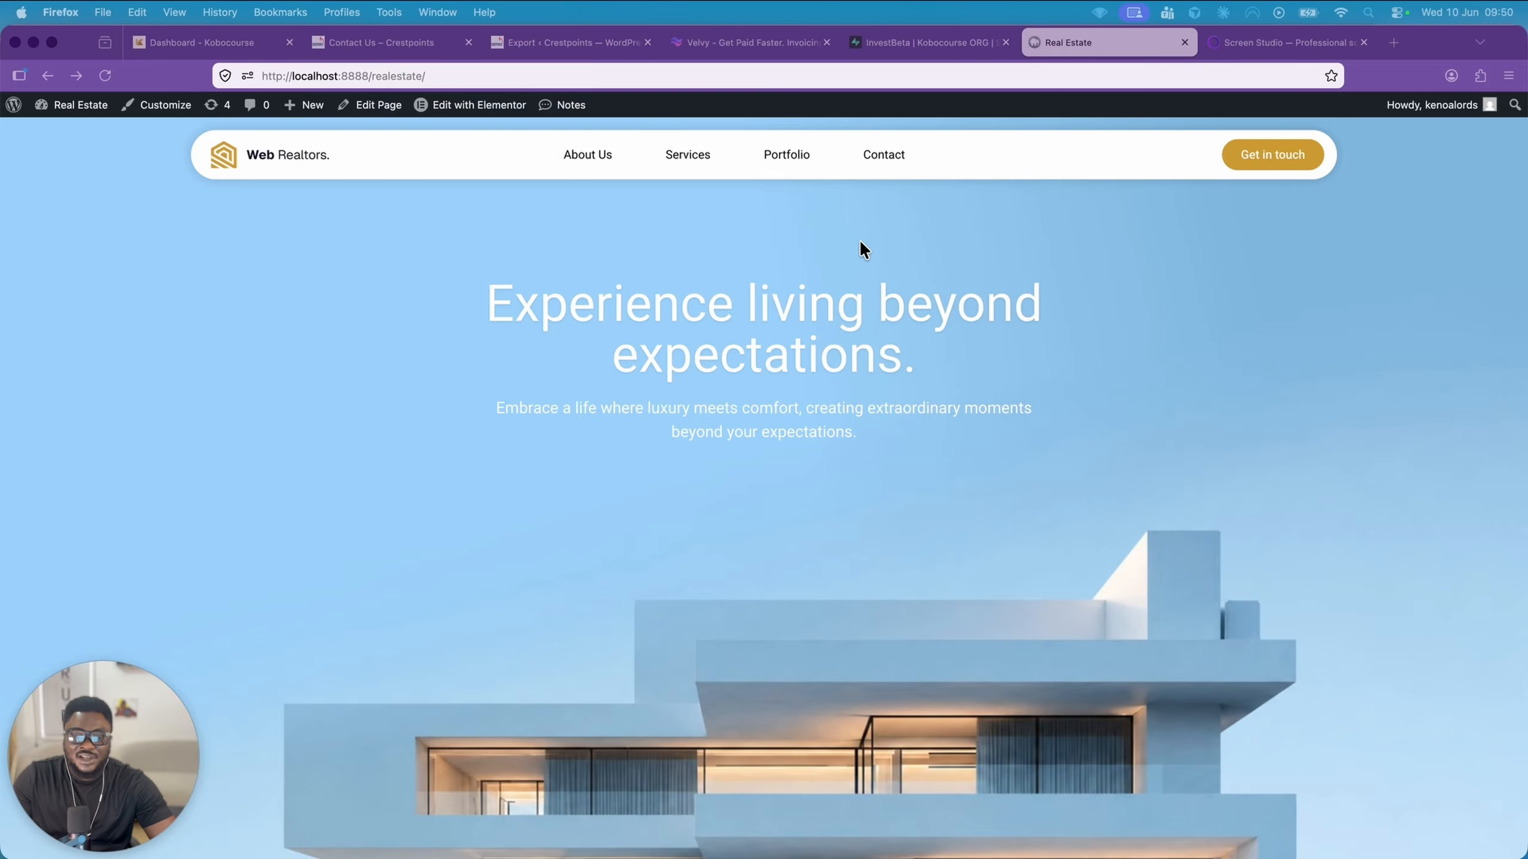
Find the property listings on the home page and open the 3 Bedroom Apartment listing
scroll(743, 210, down, 15)
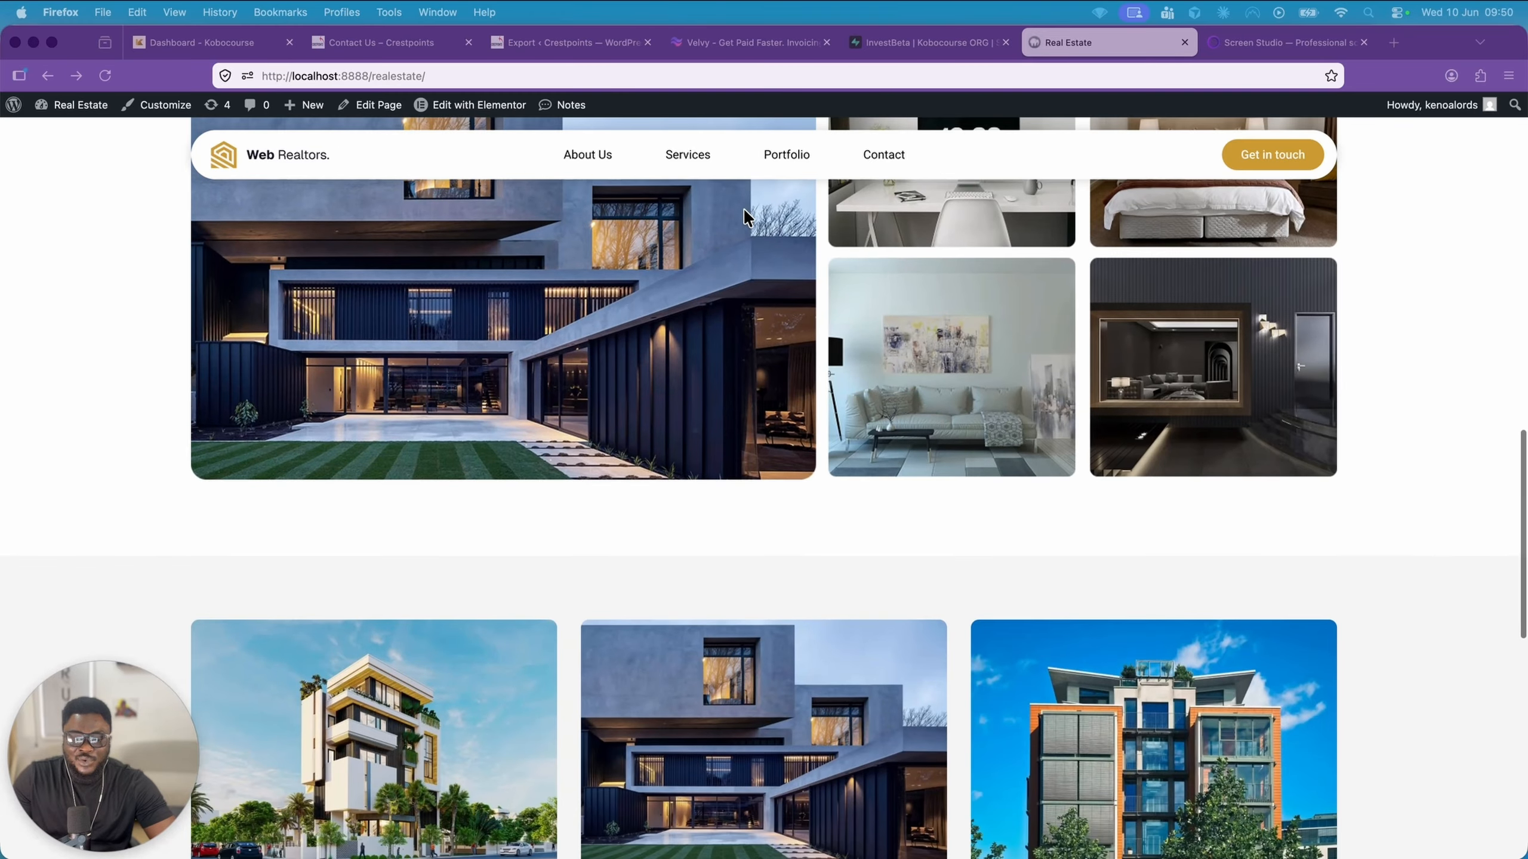
scroll(745, 216, down, 5)
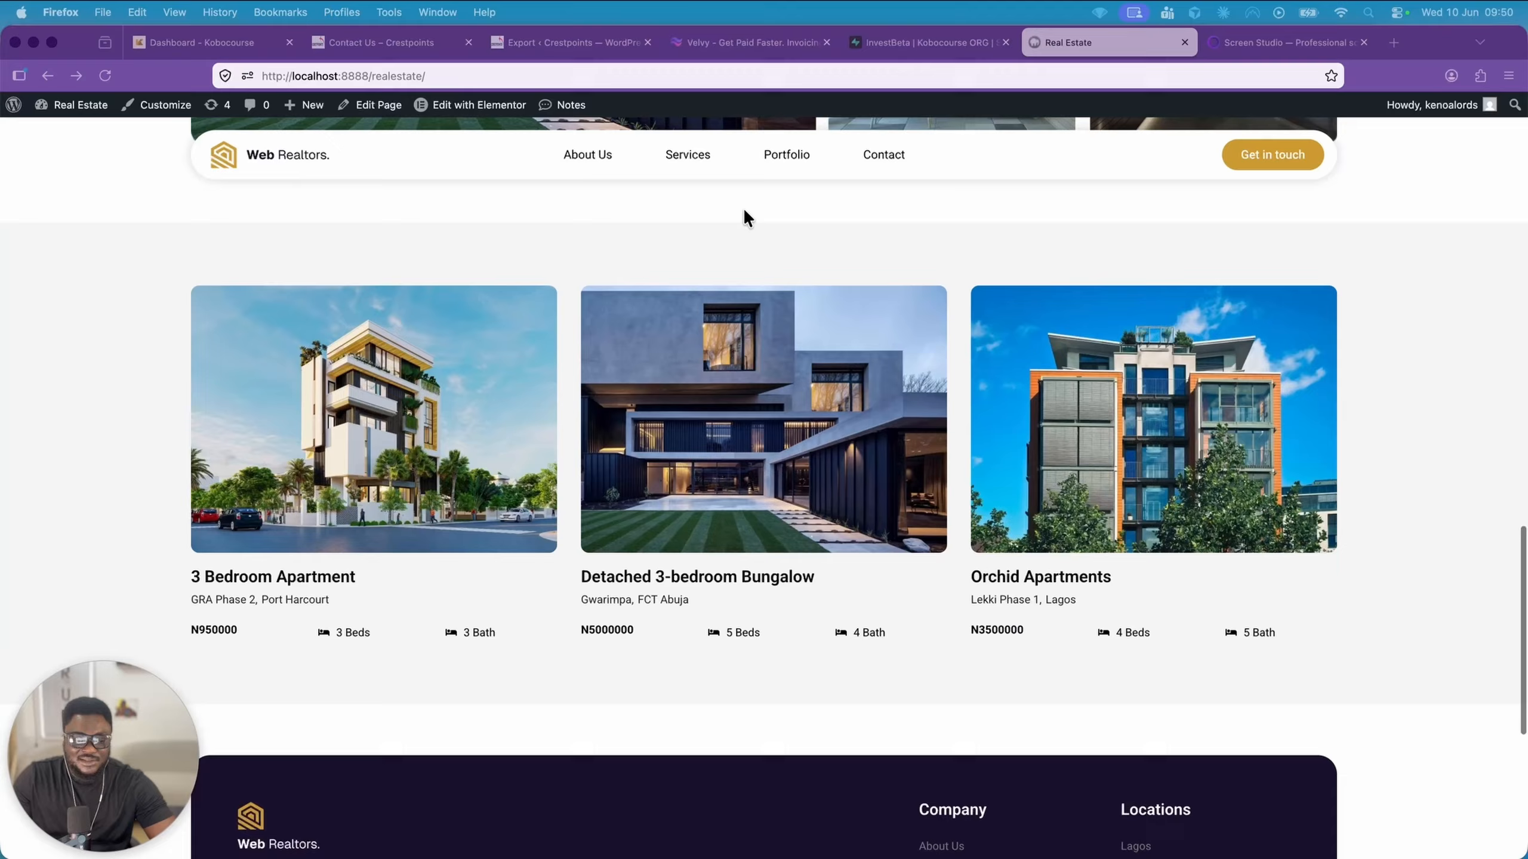
click(446, 352)
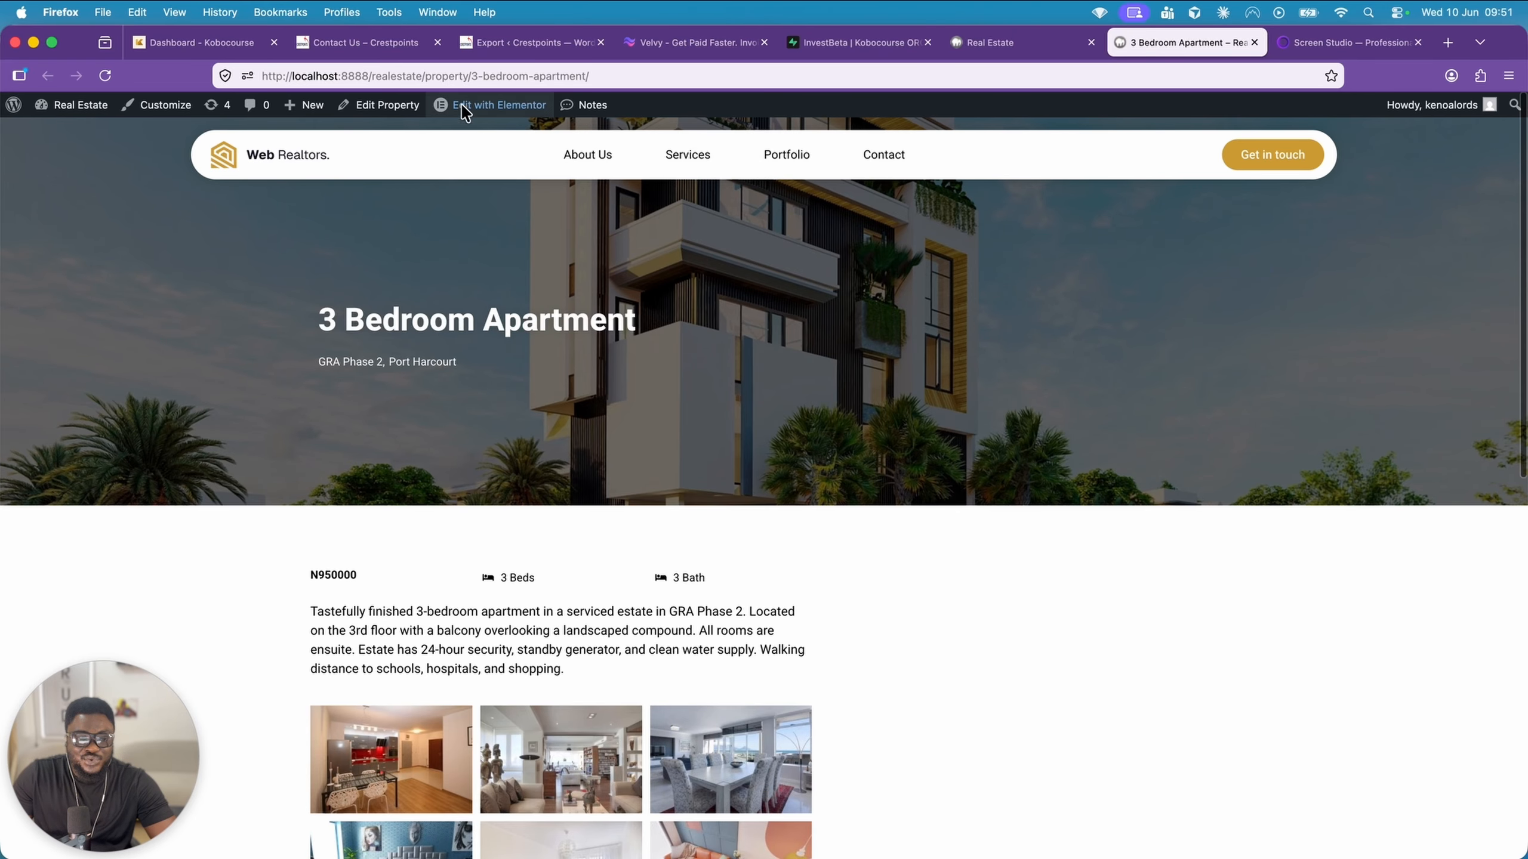
Go to the site's WordPress dashboard and open the page for adding plugins
mouse_move(421, 115)
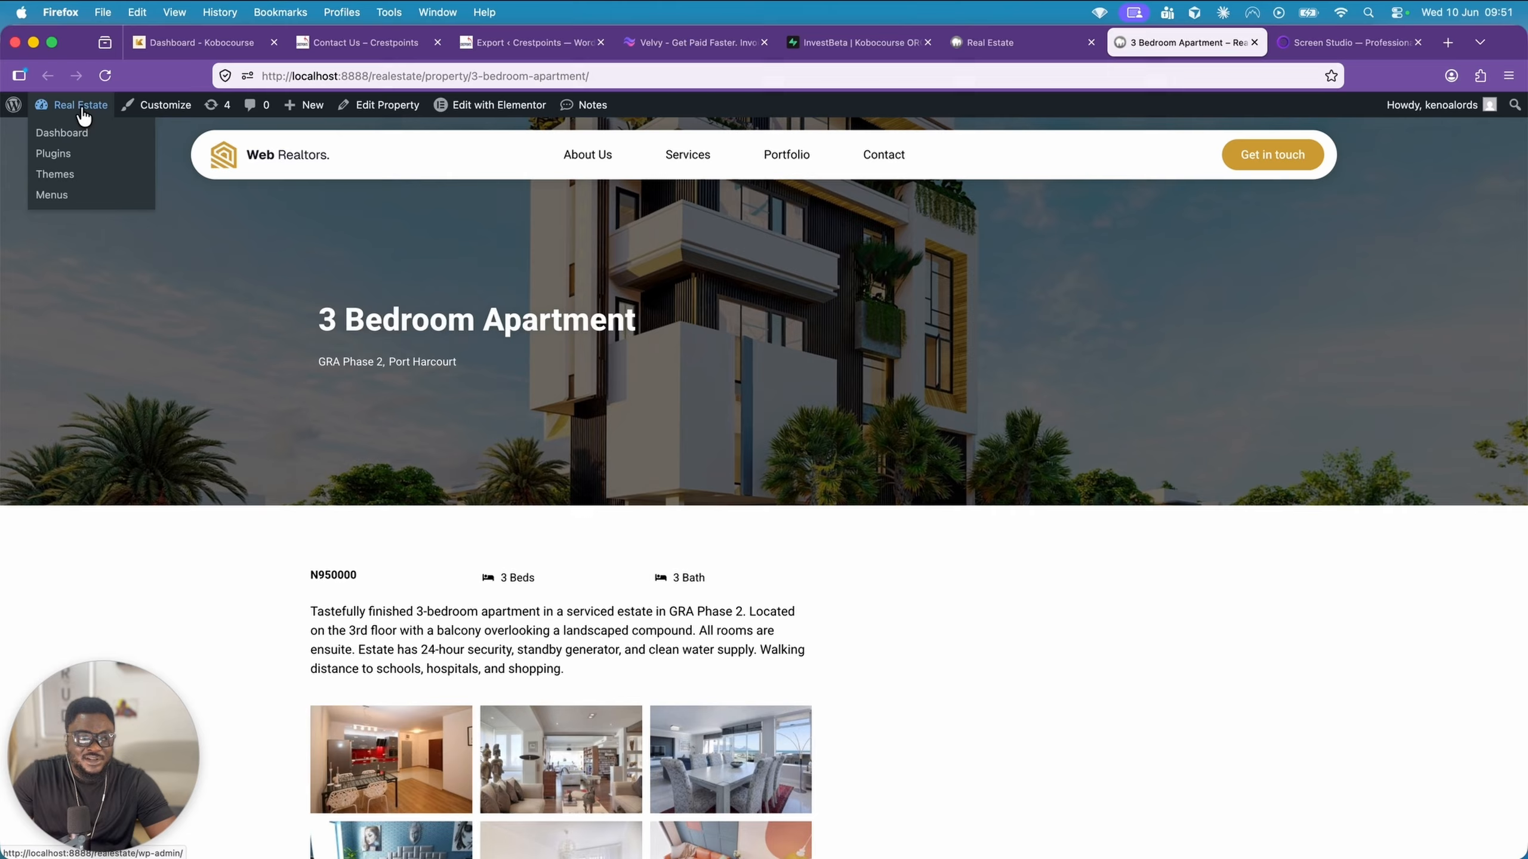
click(41, 123)
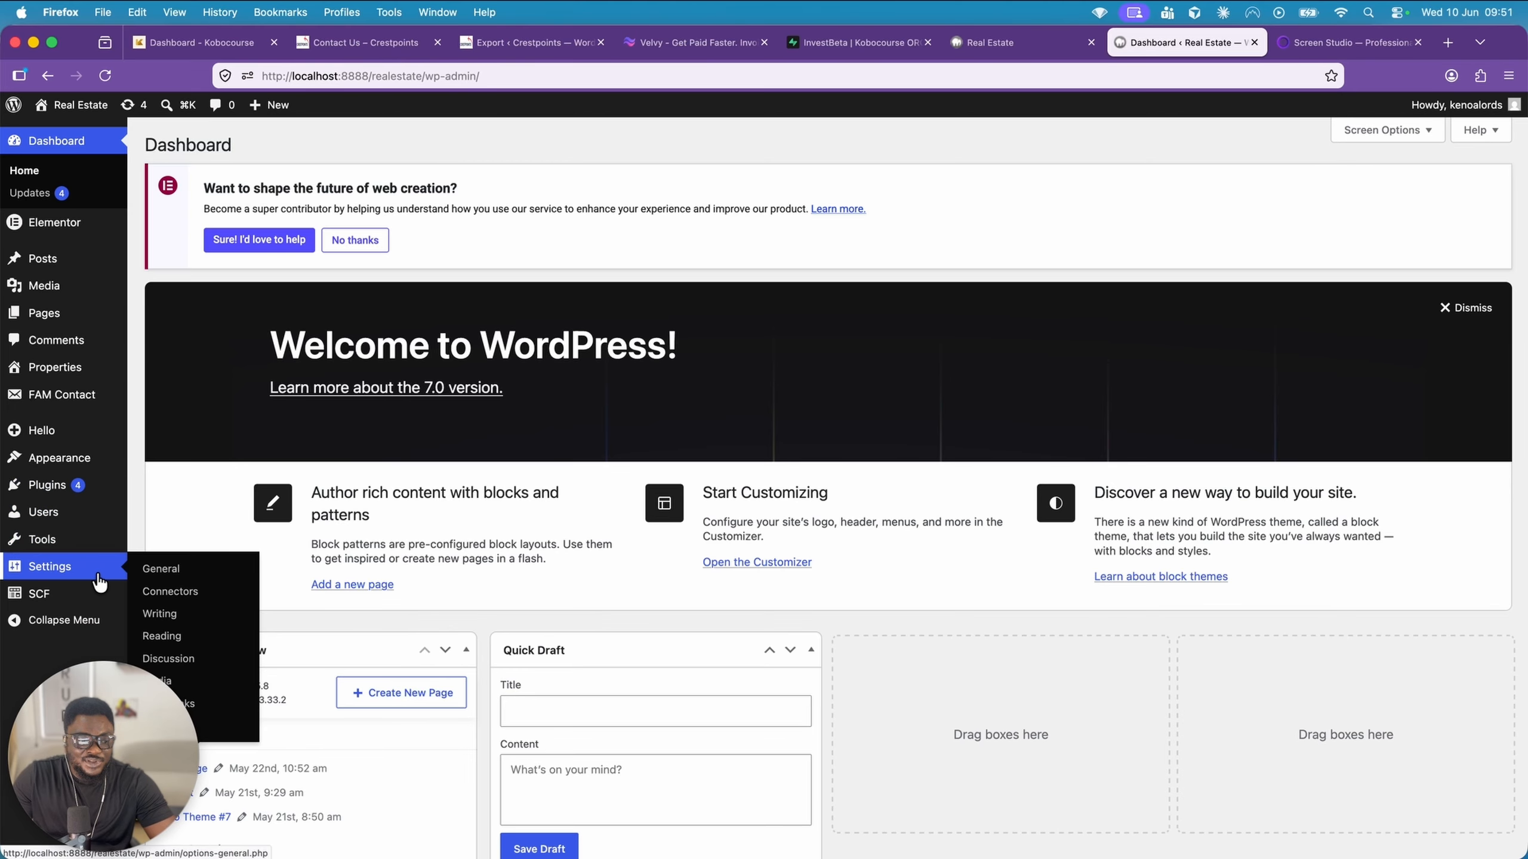
mouse_move(105, 595)
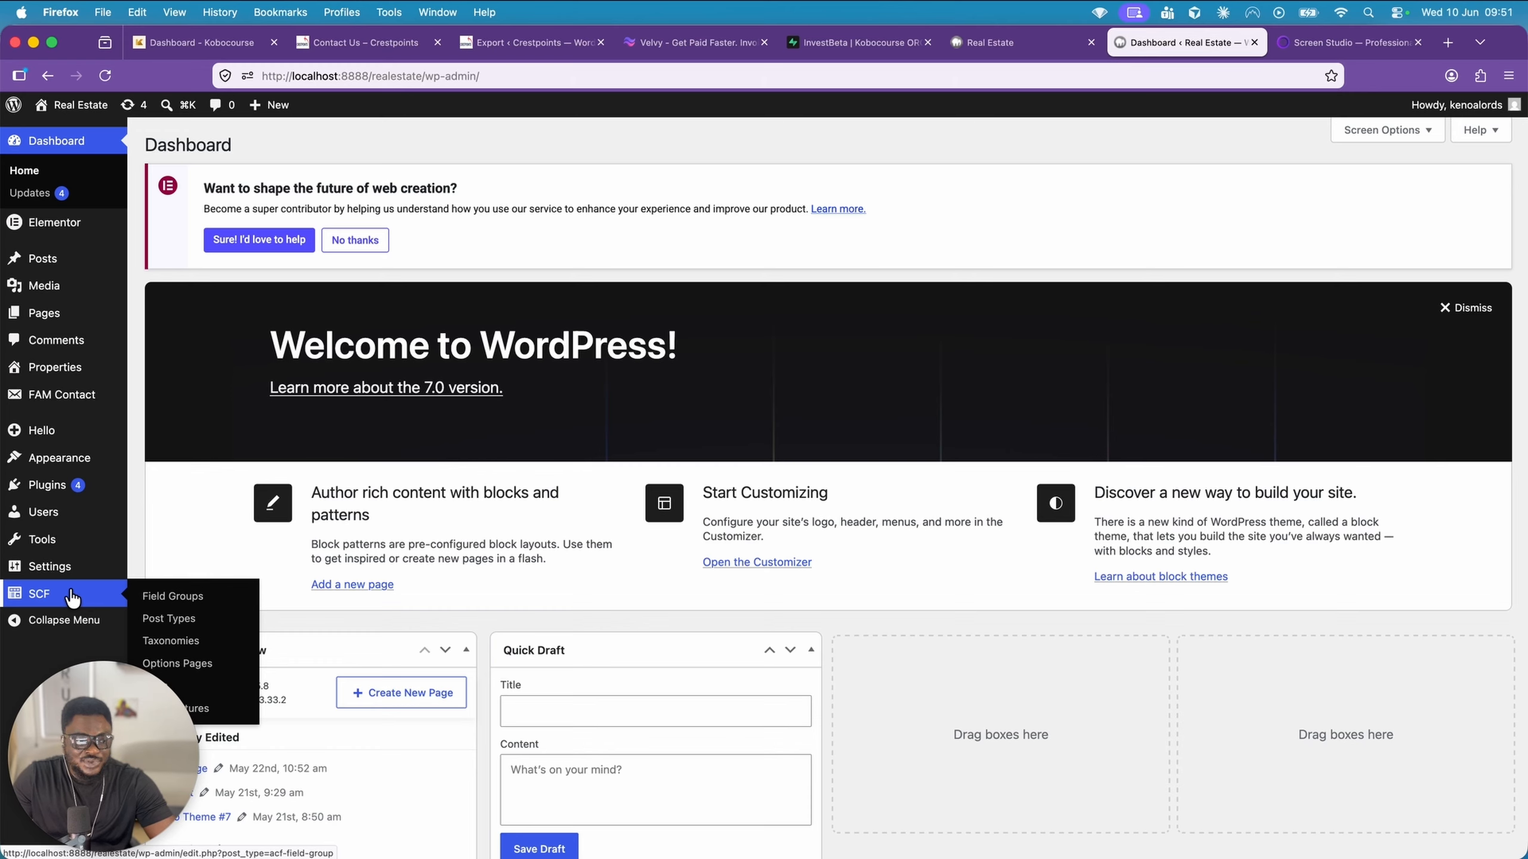
mouse_move(103, 492)
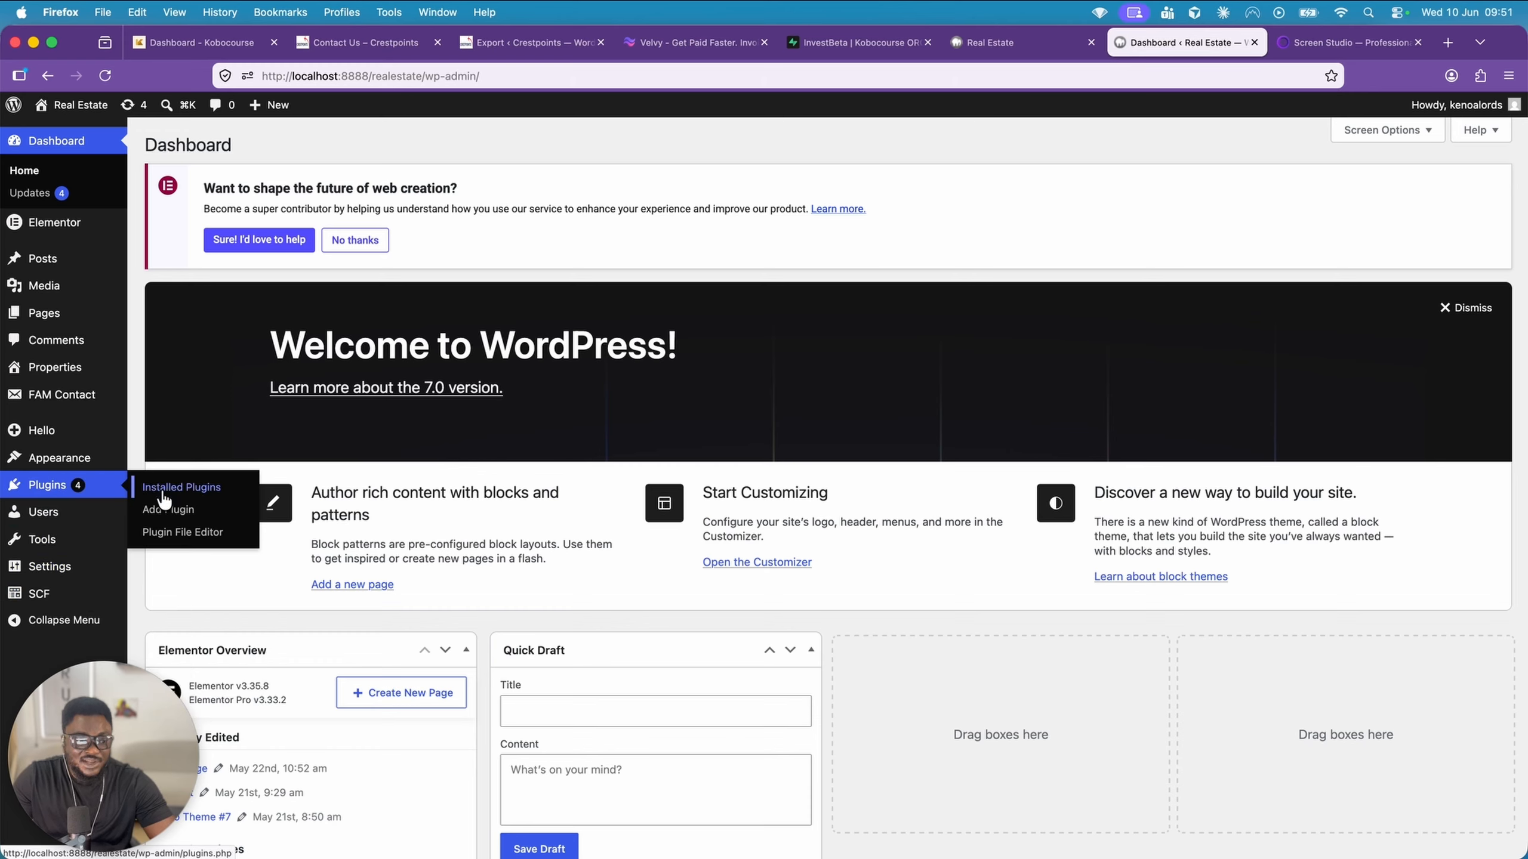
click(165, 512)
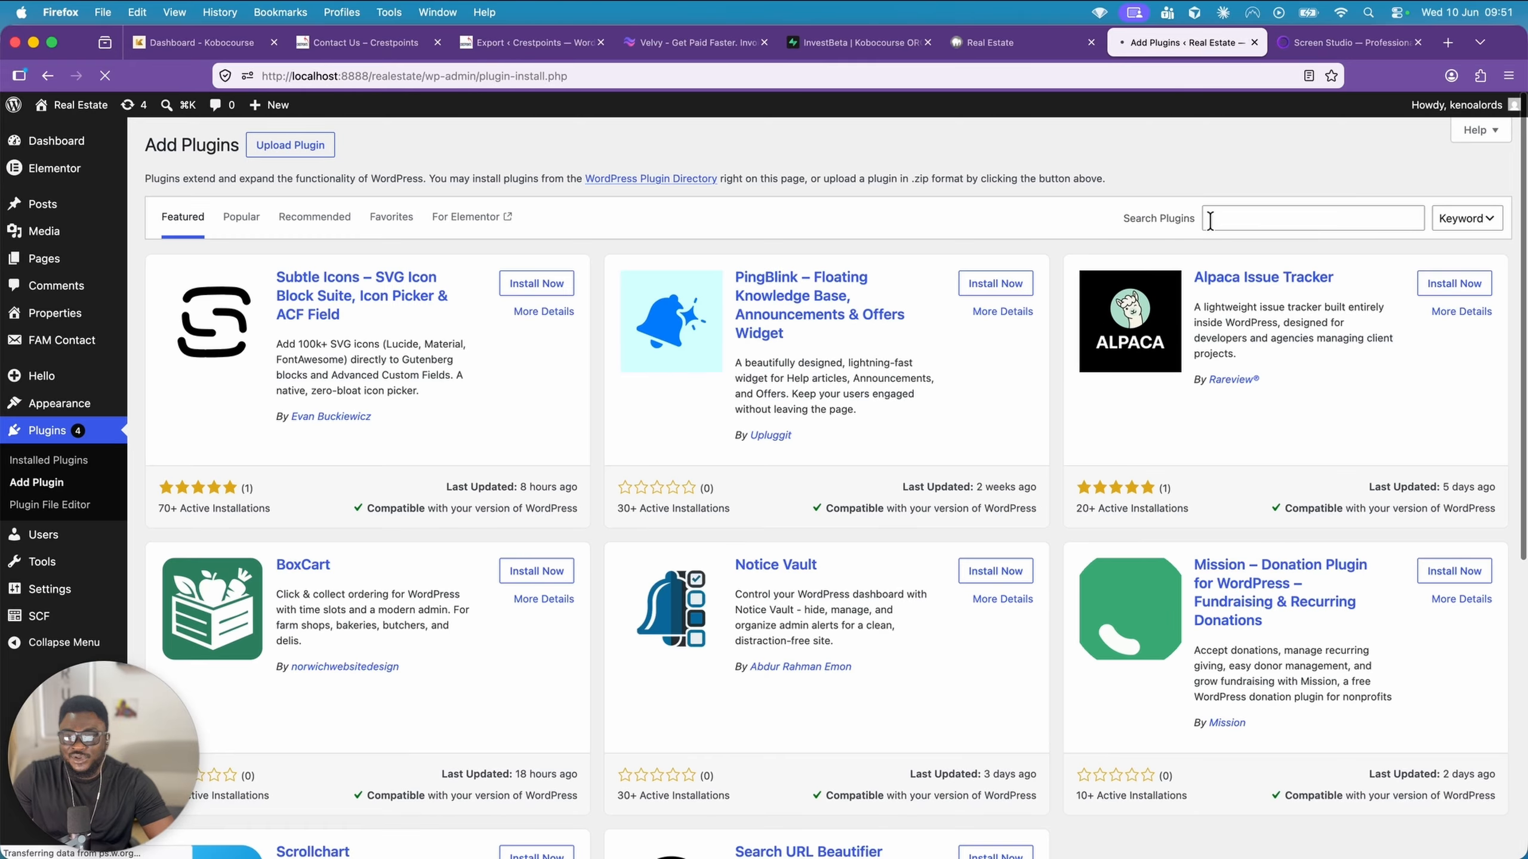
Search the plugin directory for "secure custom field"
click(1210, 220)
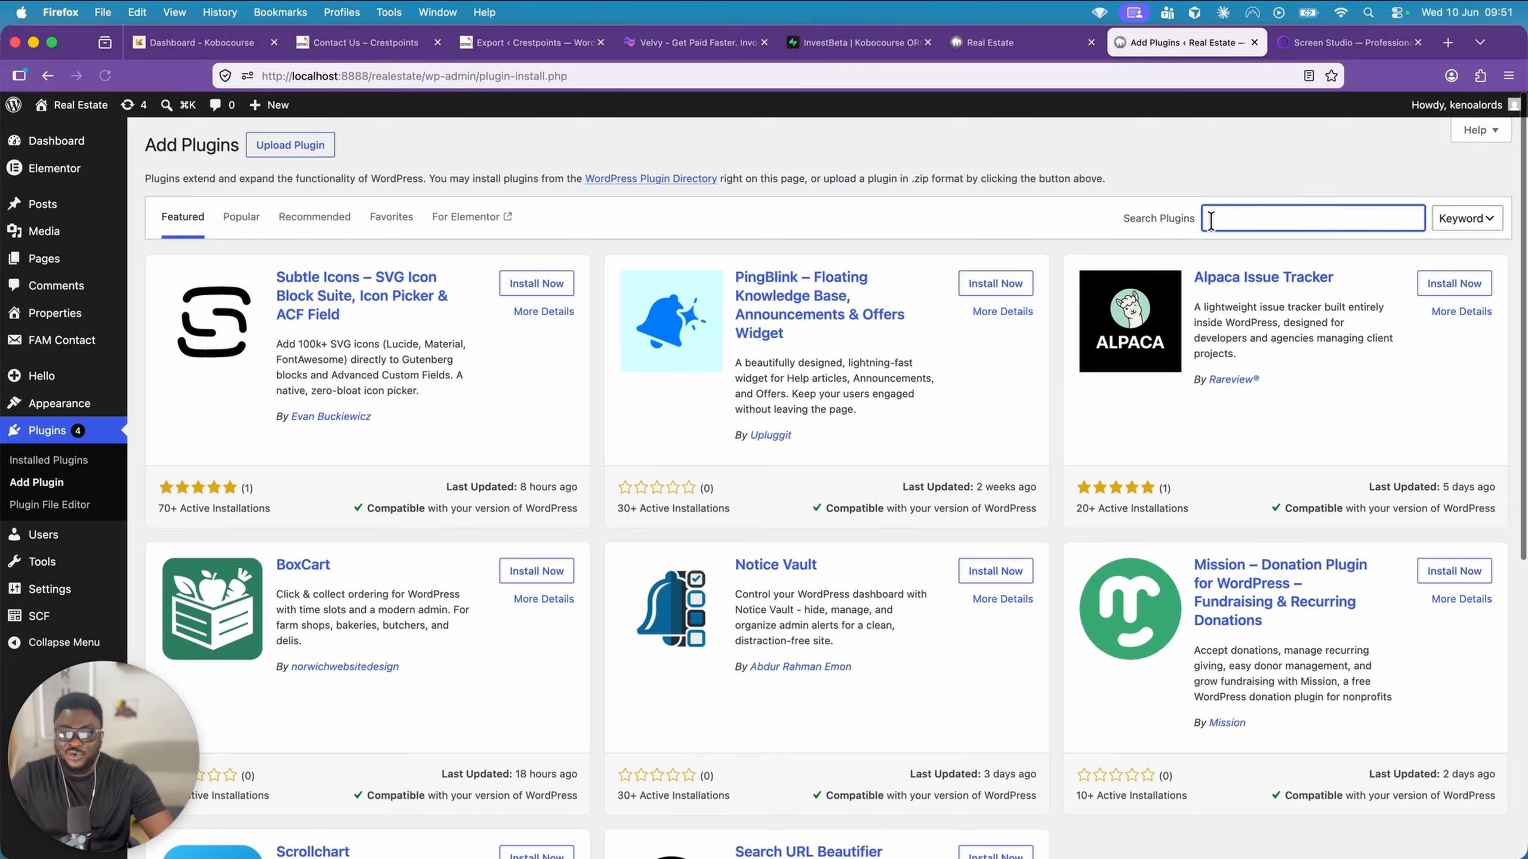
text(secure custom fie)
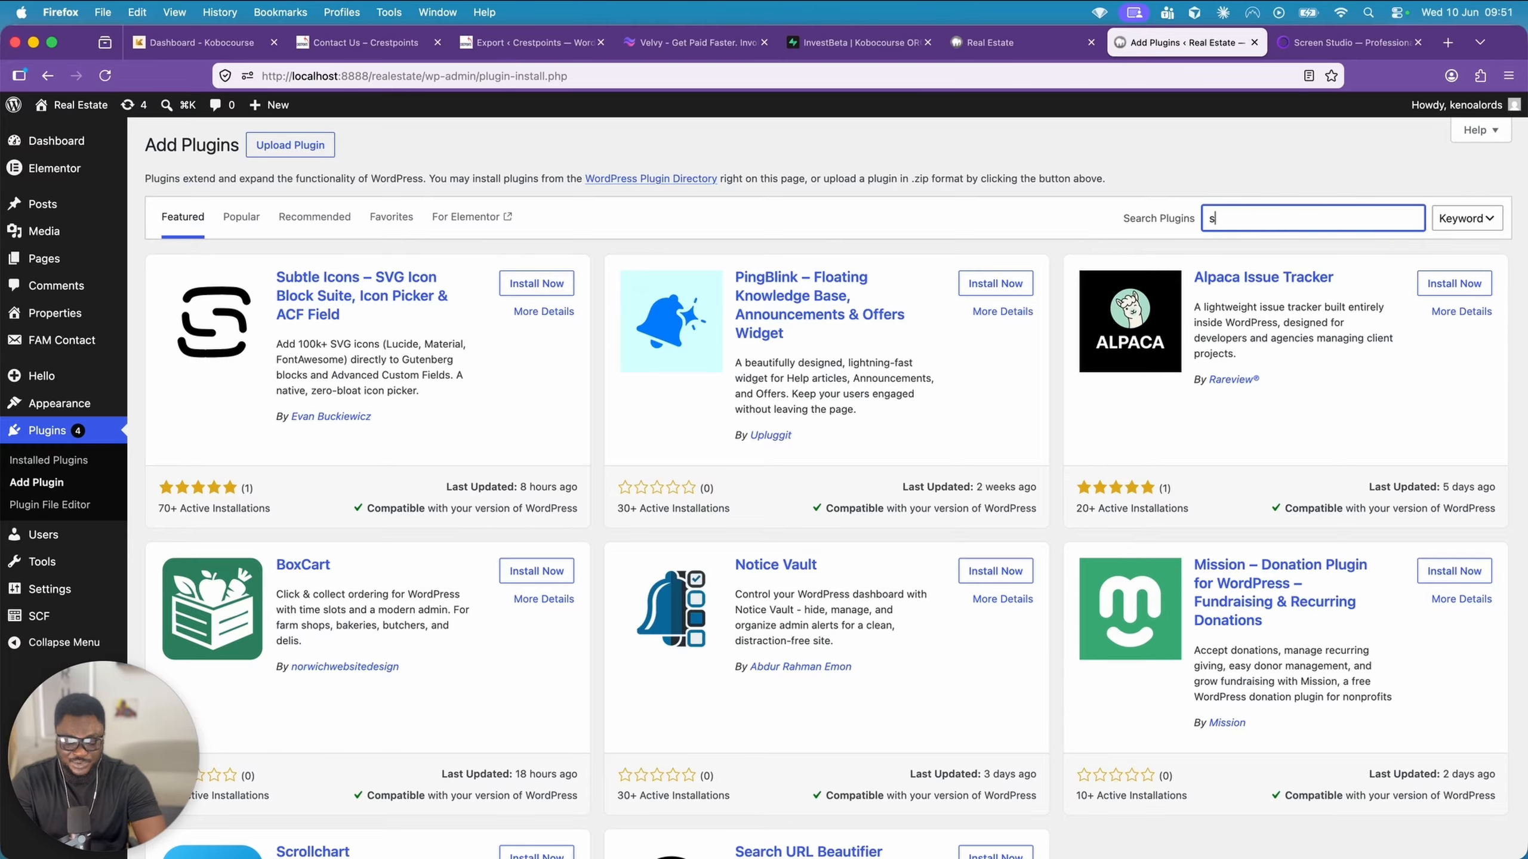
text(ld)
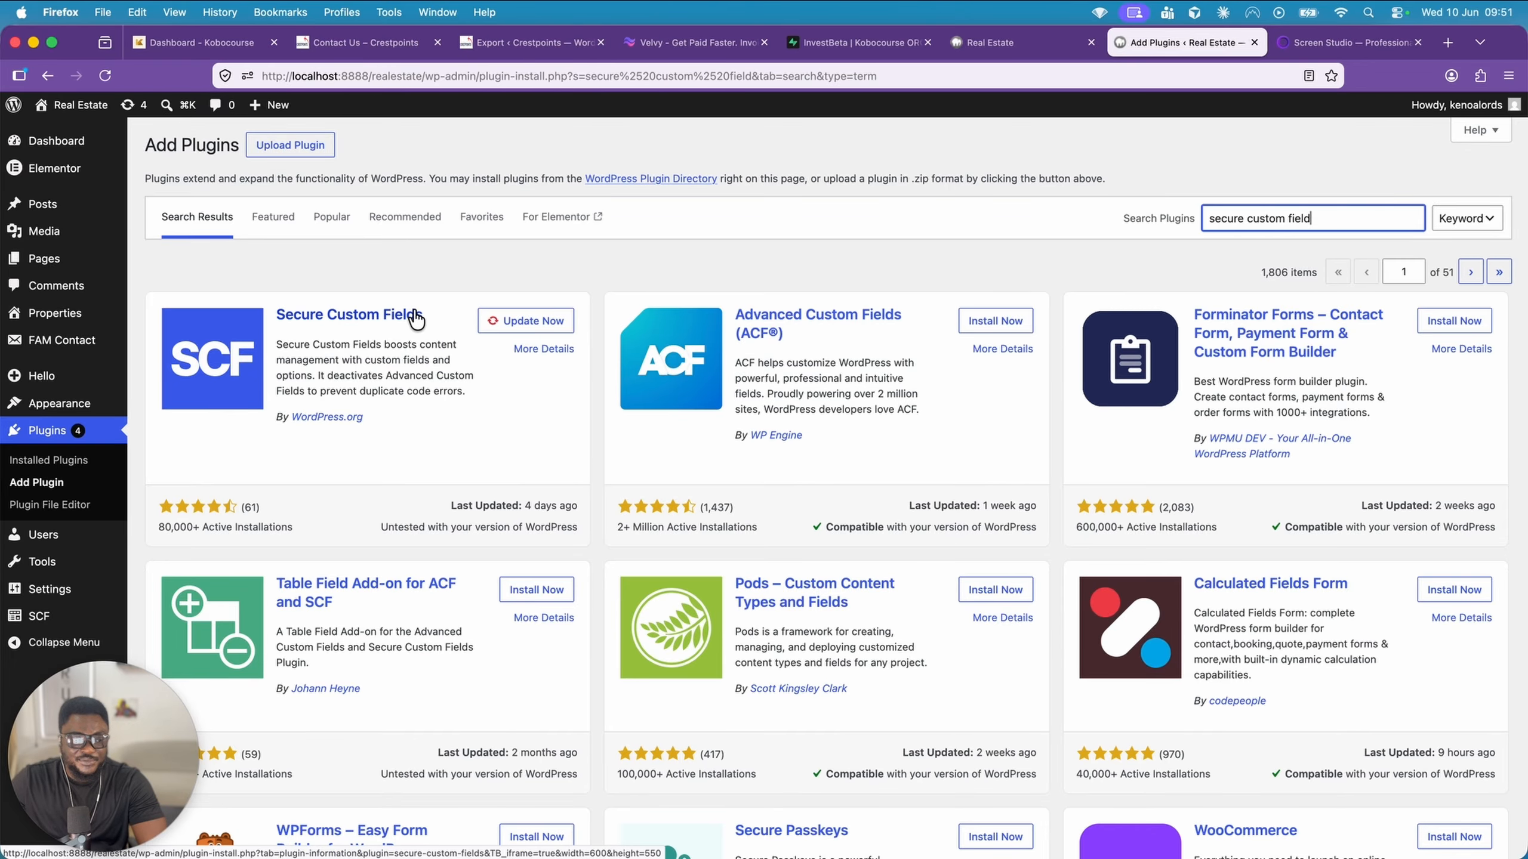
Open the form for adding a new post type in Secure Custom Fields
click(157, 617)
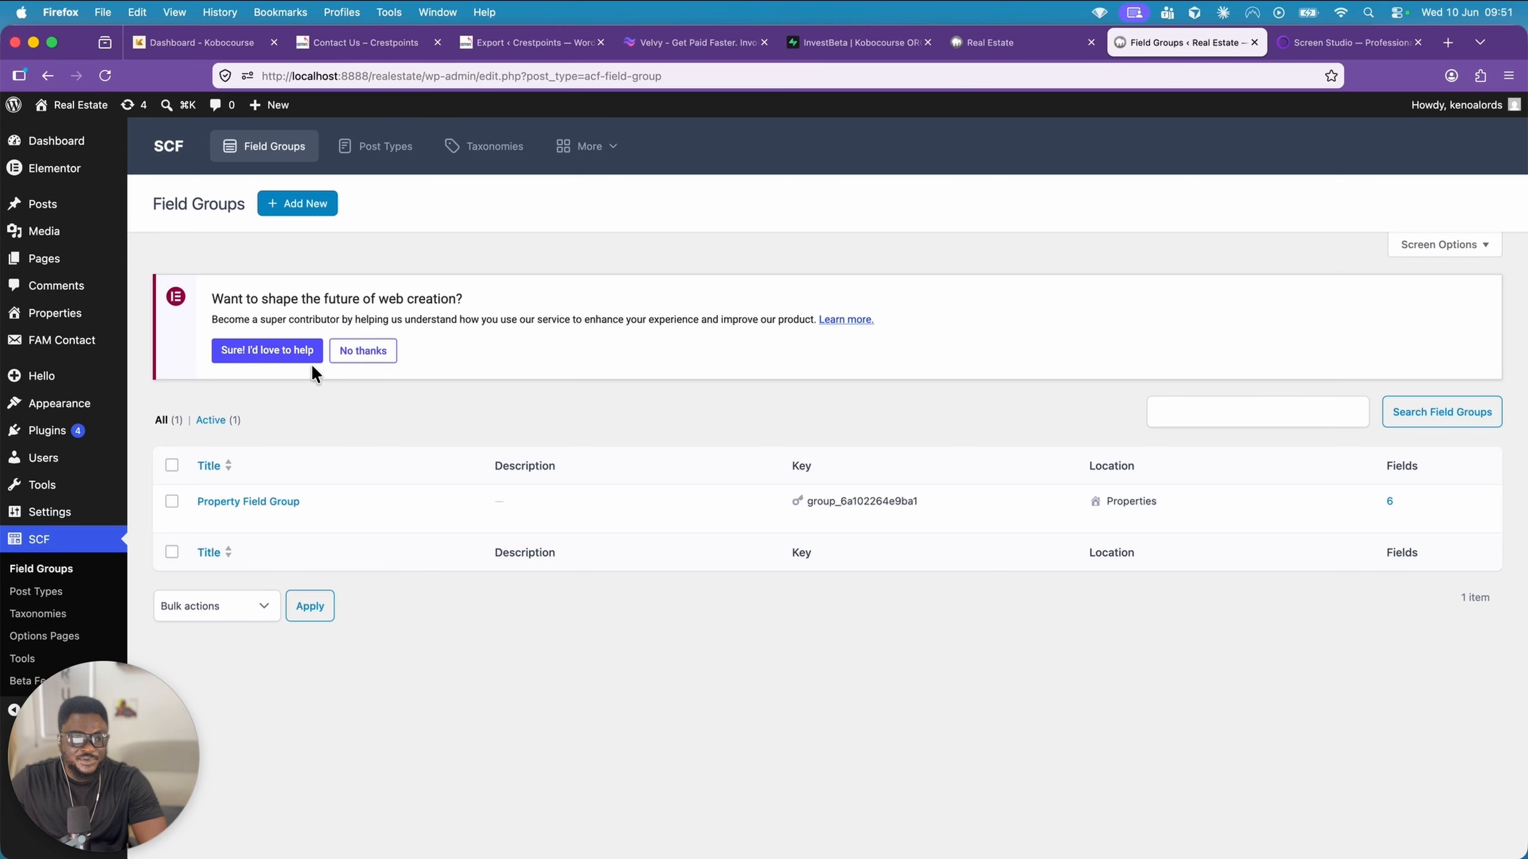
click(371, 151)
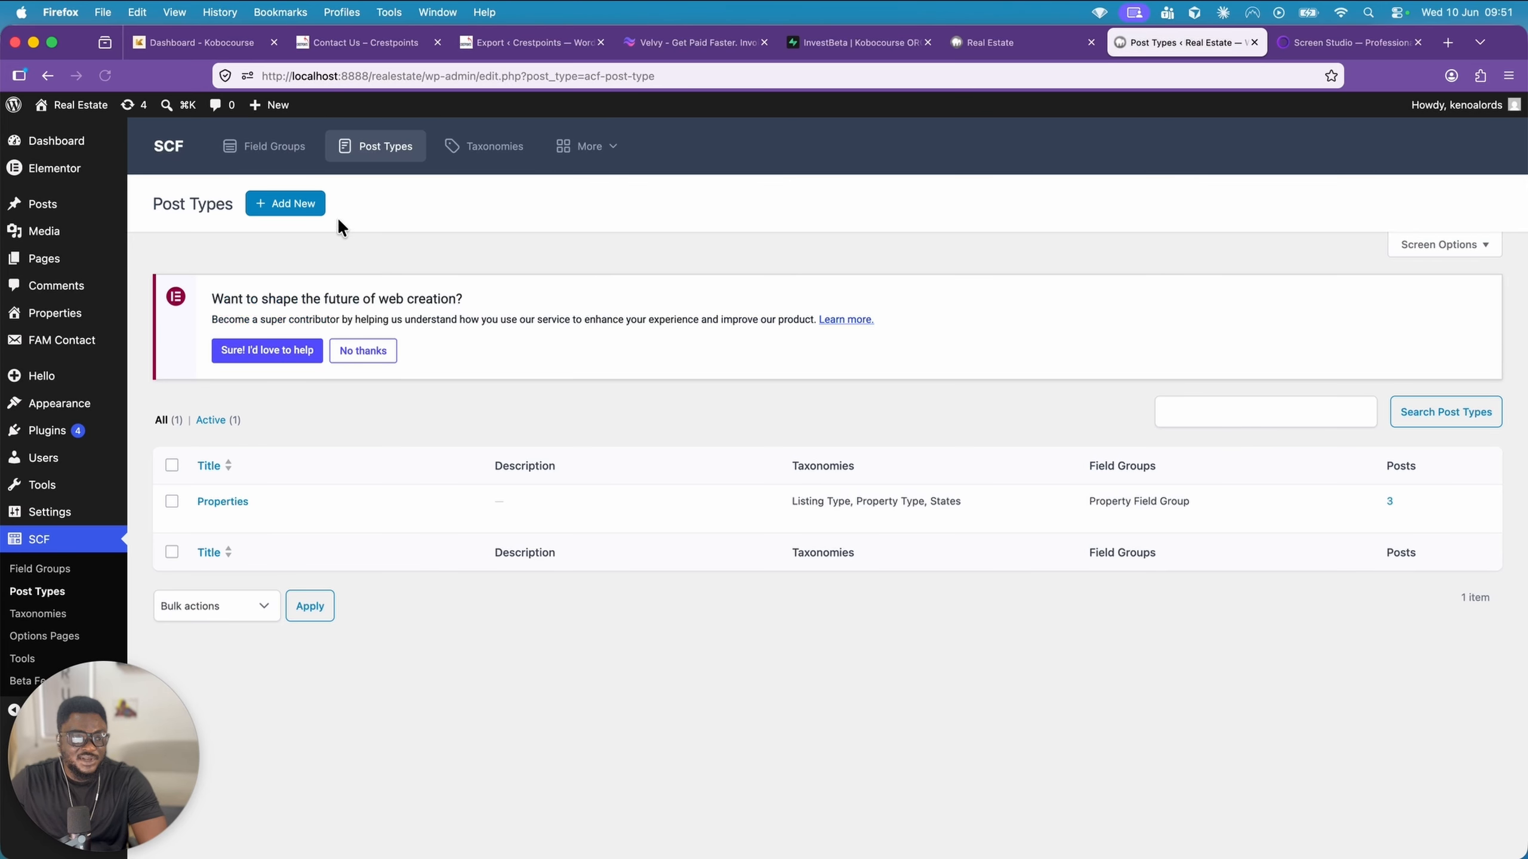
click(270, 212)
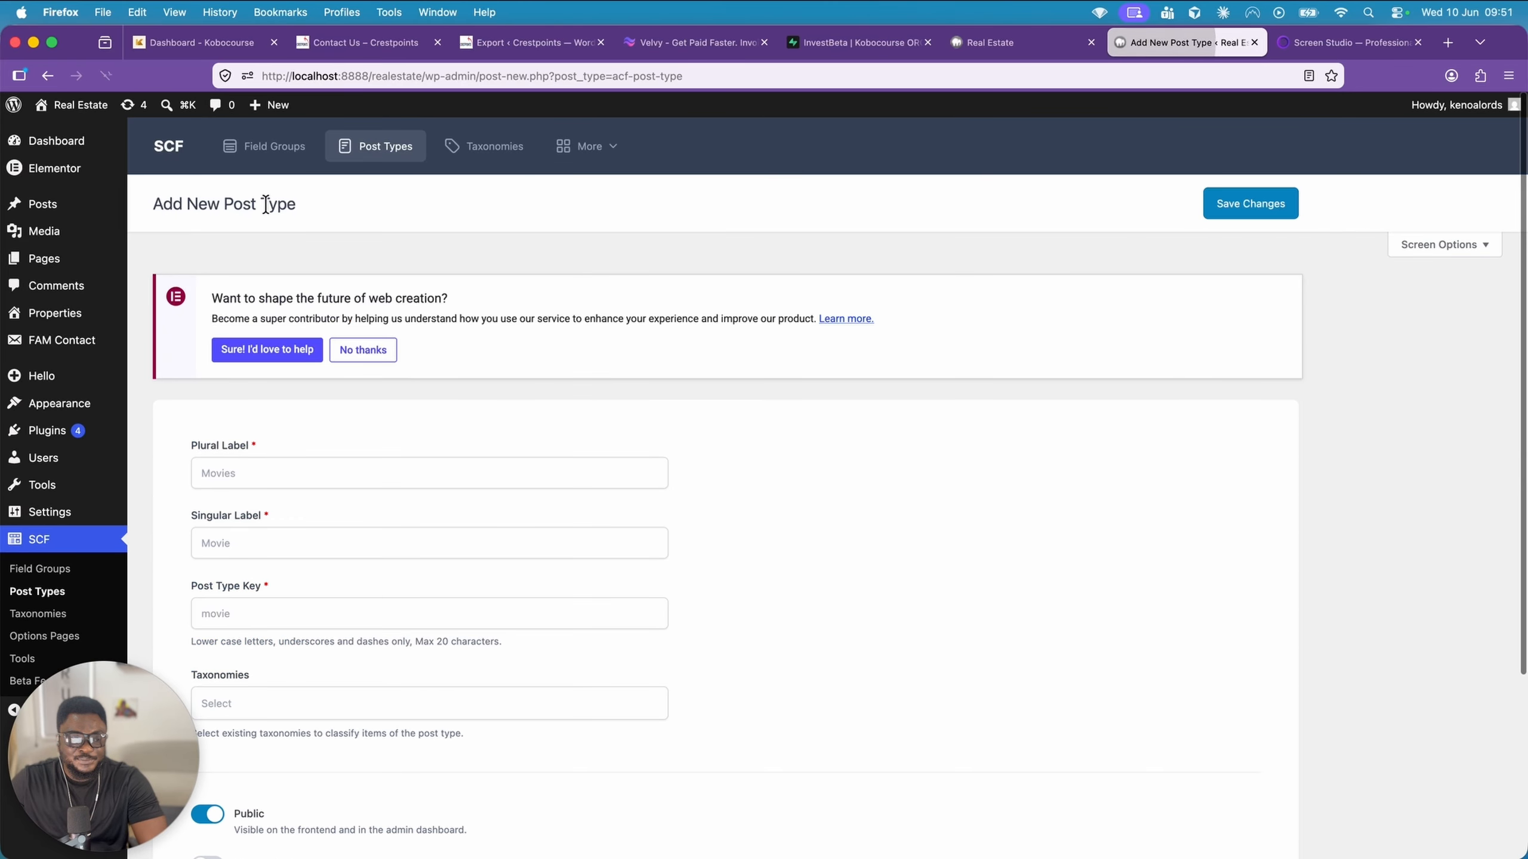
Set the new post type's plural label to Teams and its singular label to Team
click(291, 472)
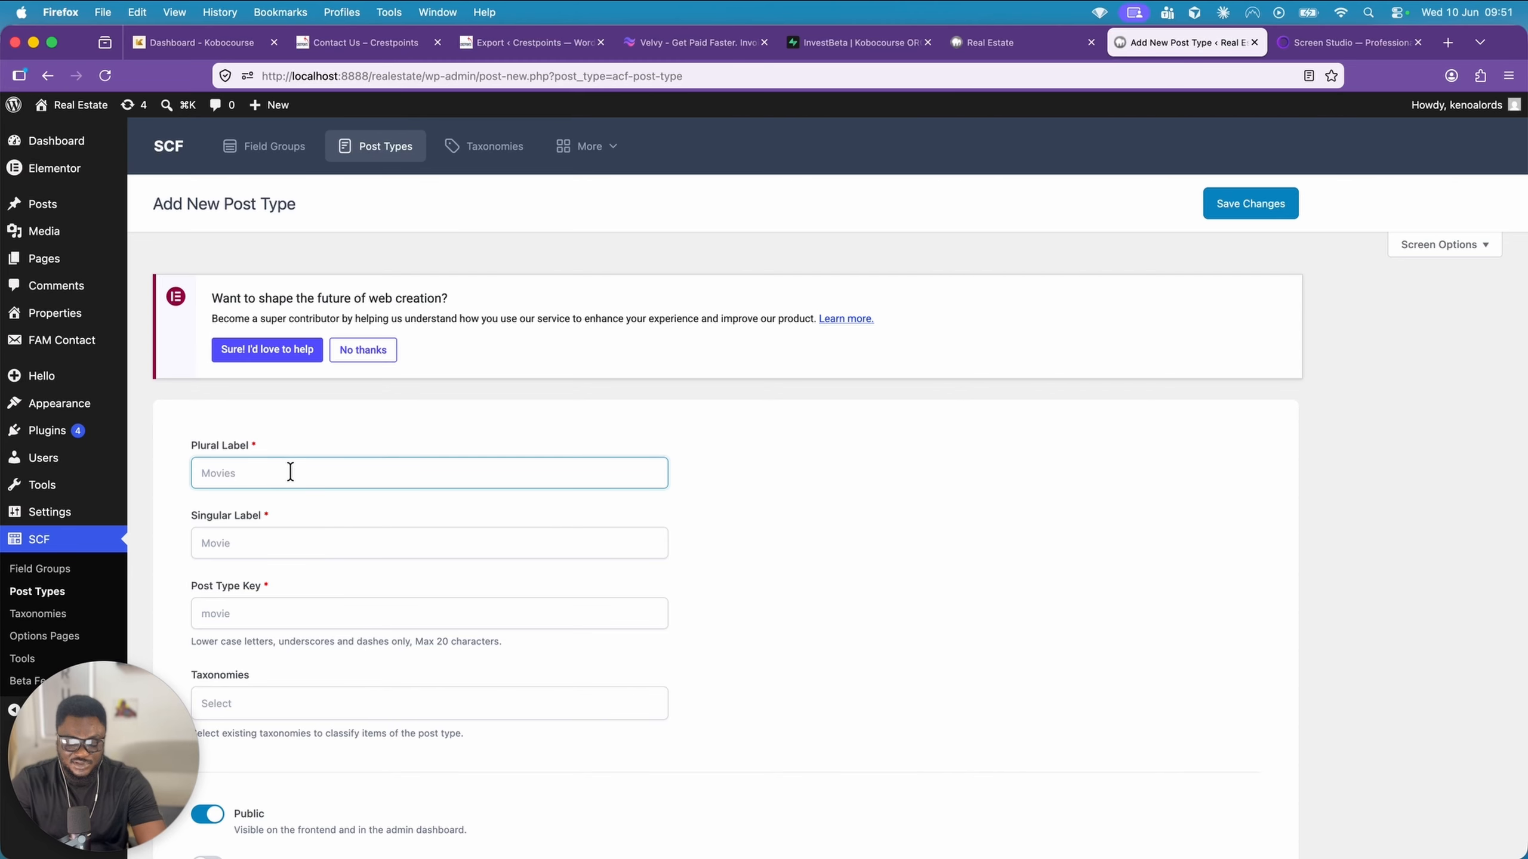
text(Team`)
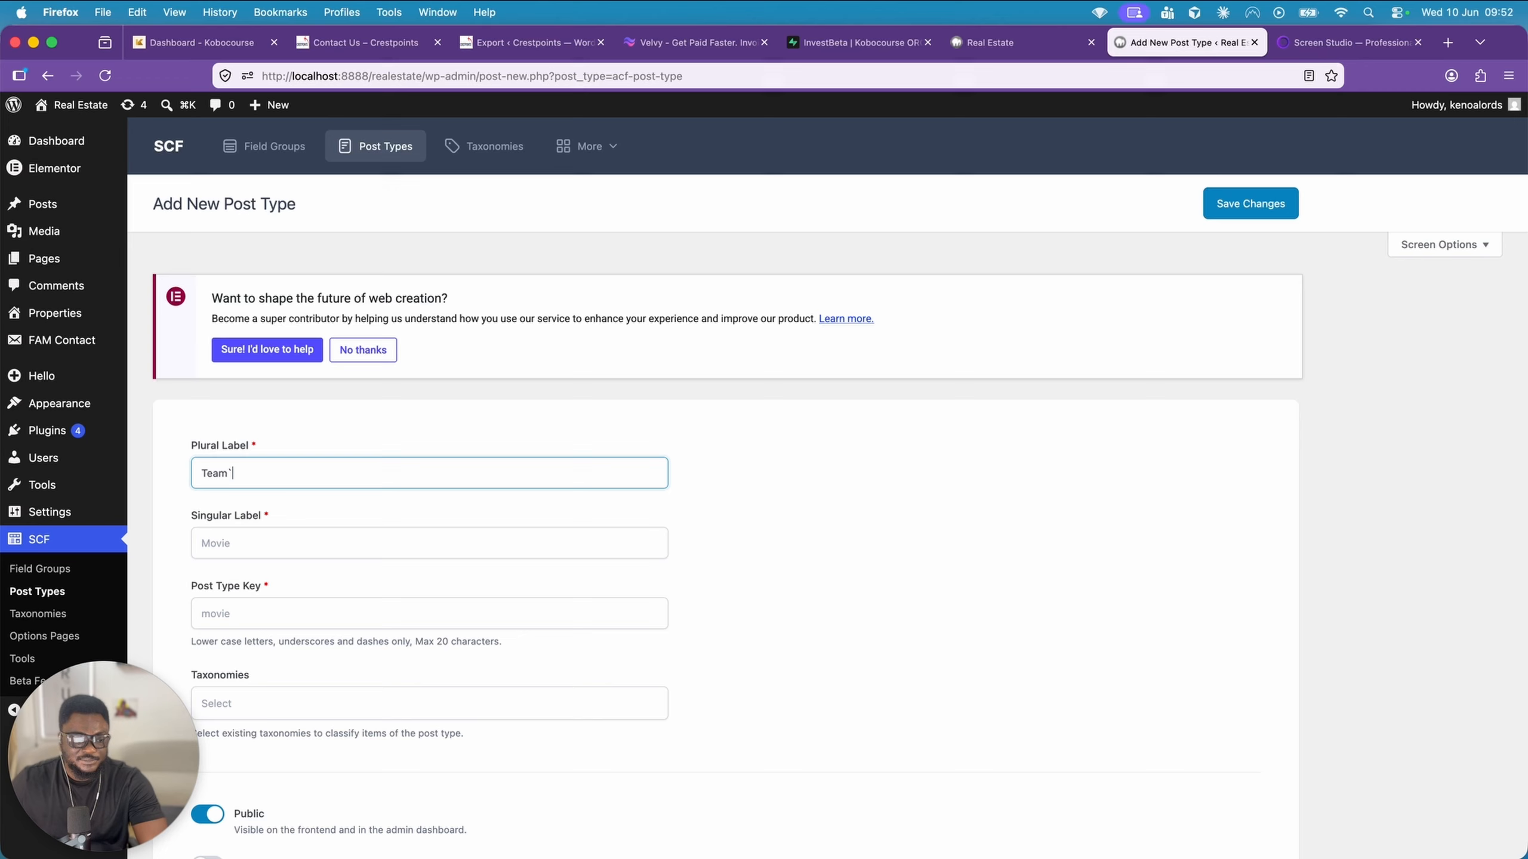
key(BackSpace)
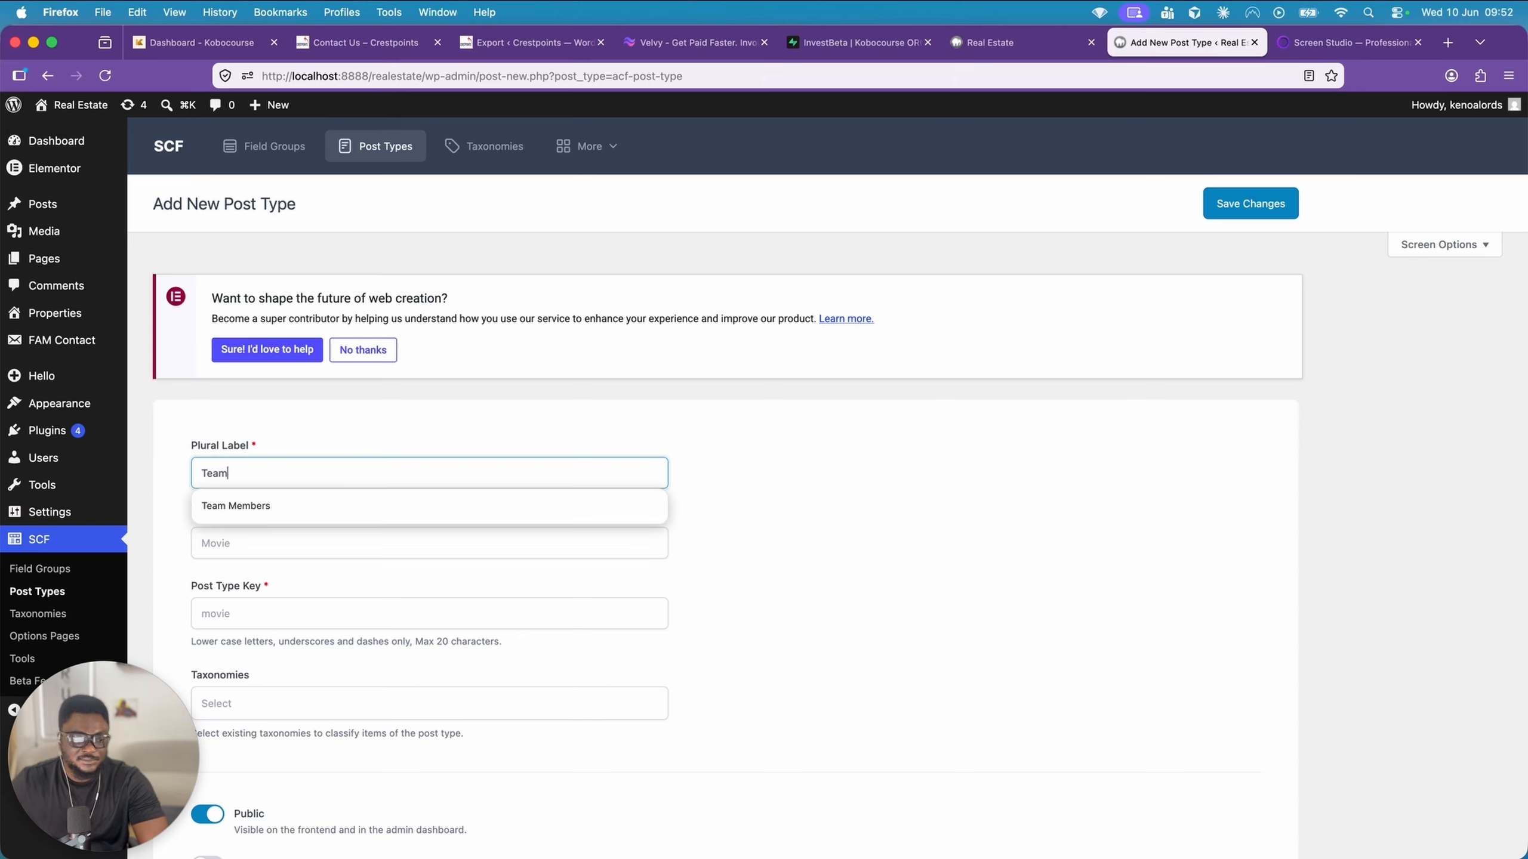
click(296, 541)
click(281, 472)
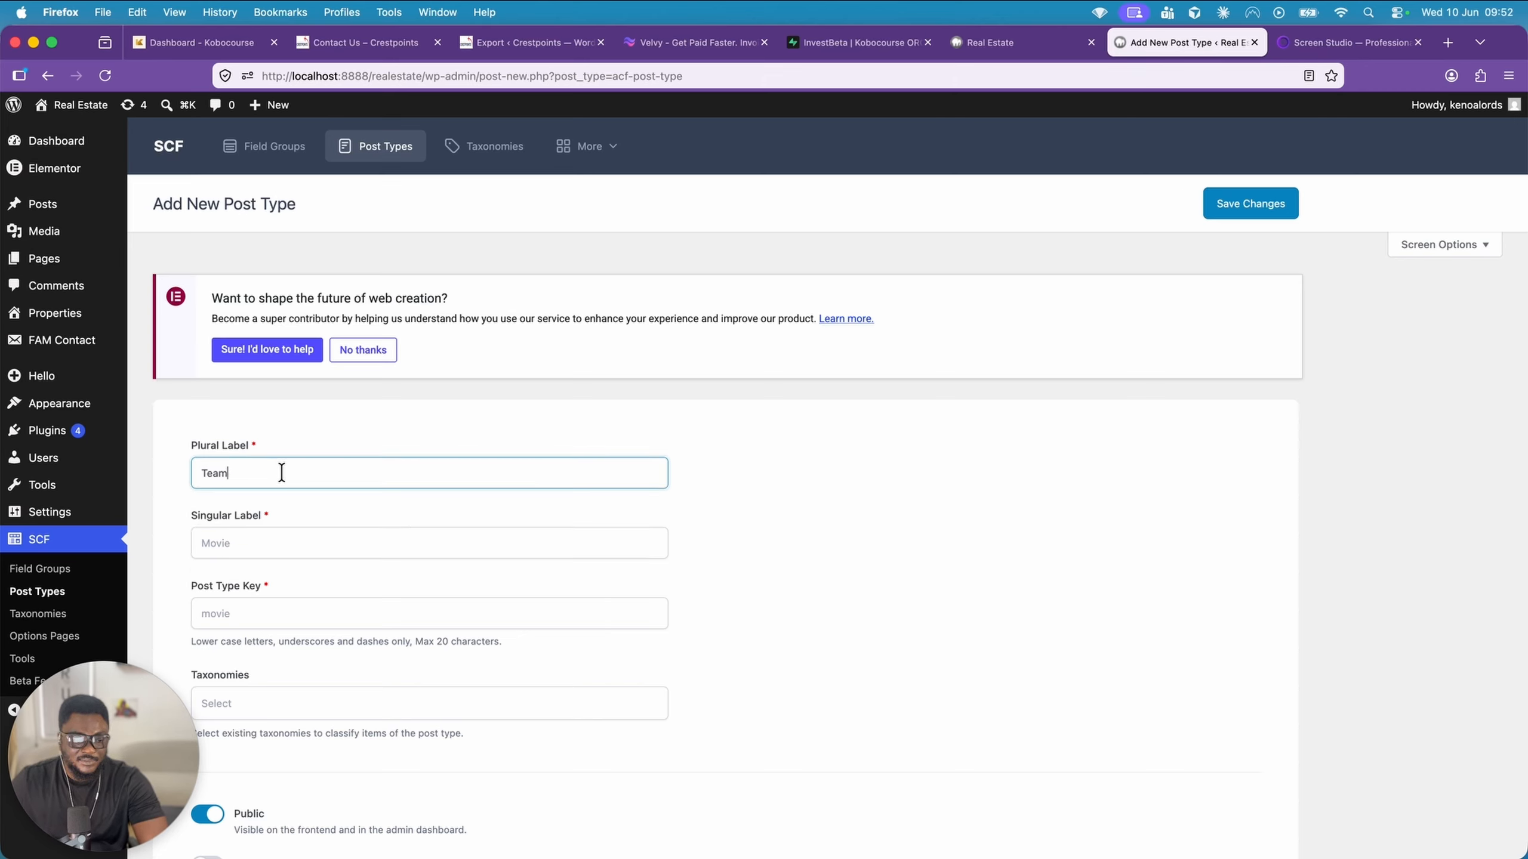
click(254, 552)
text(T)
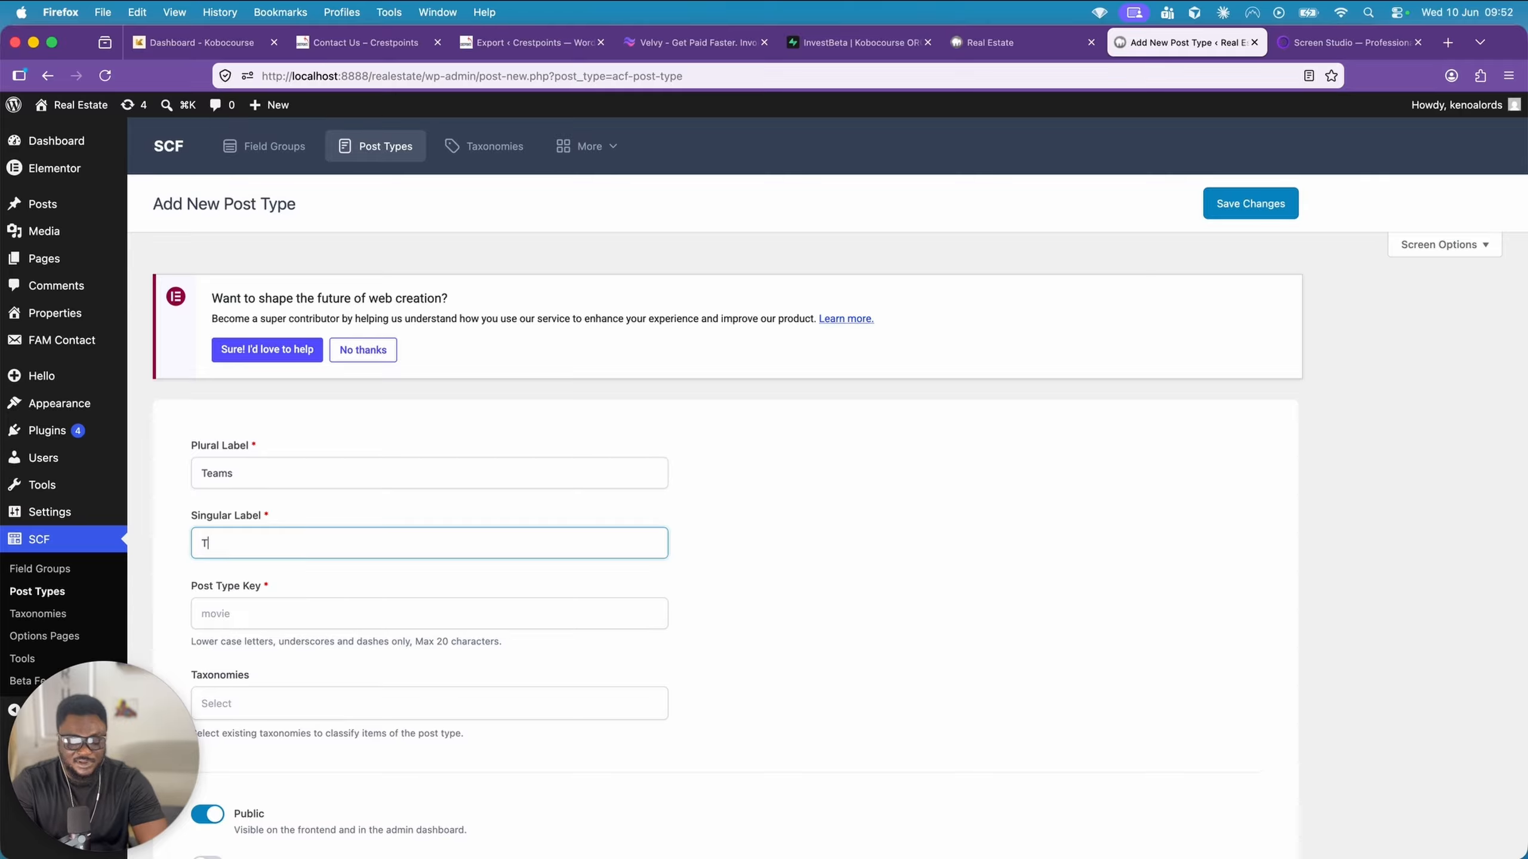
text(eam)
click(389, 510)
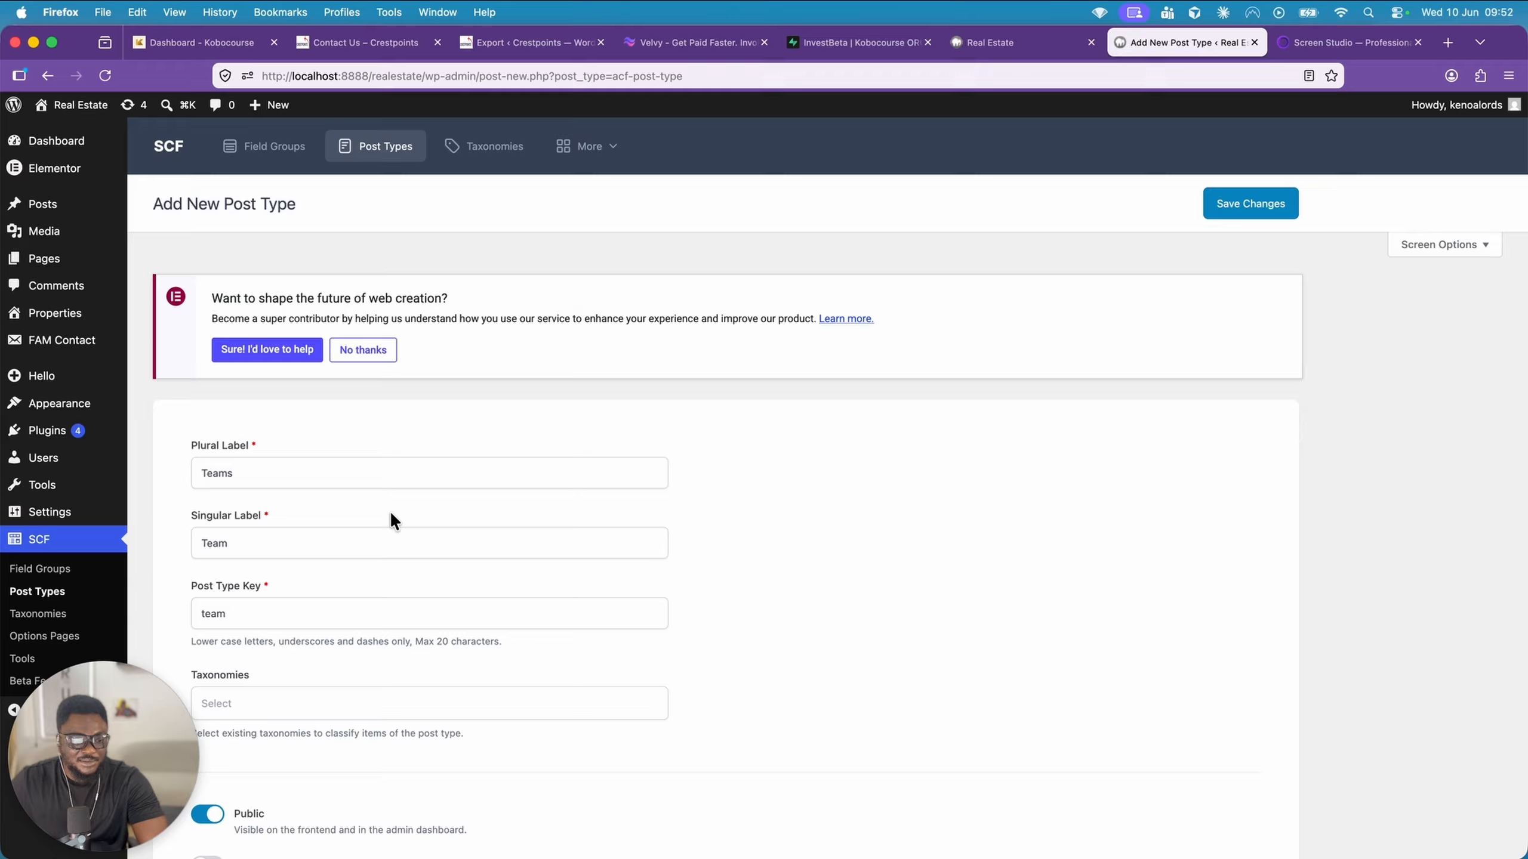
Enable the advanced configuration to give the post type the users Dashicon as its menu icon, and save the post type
scroll(294, 635, down, 3)
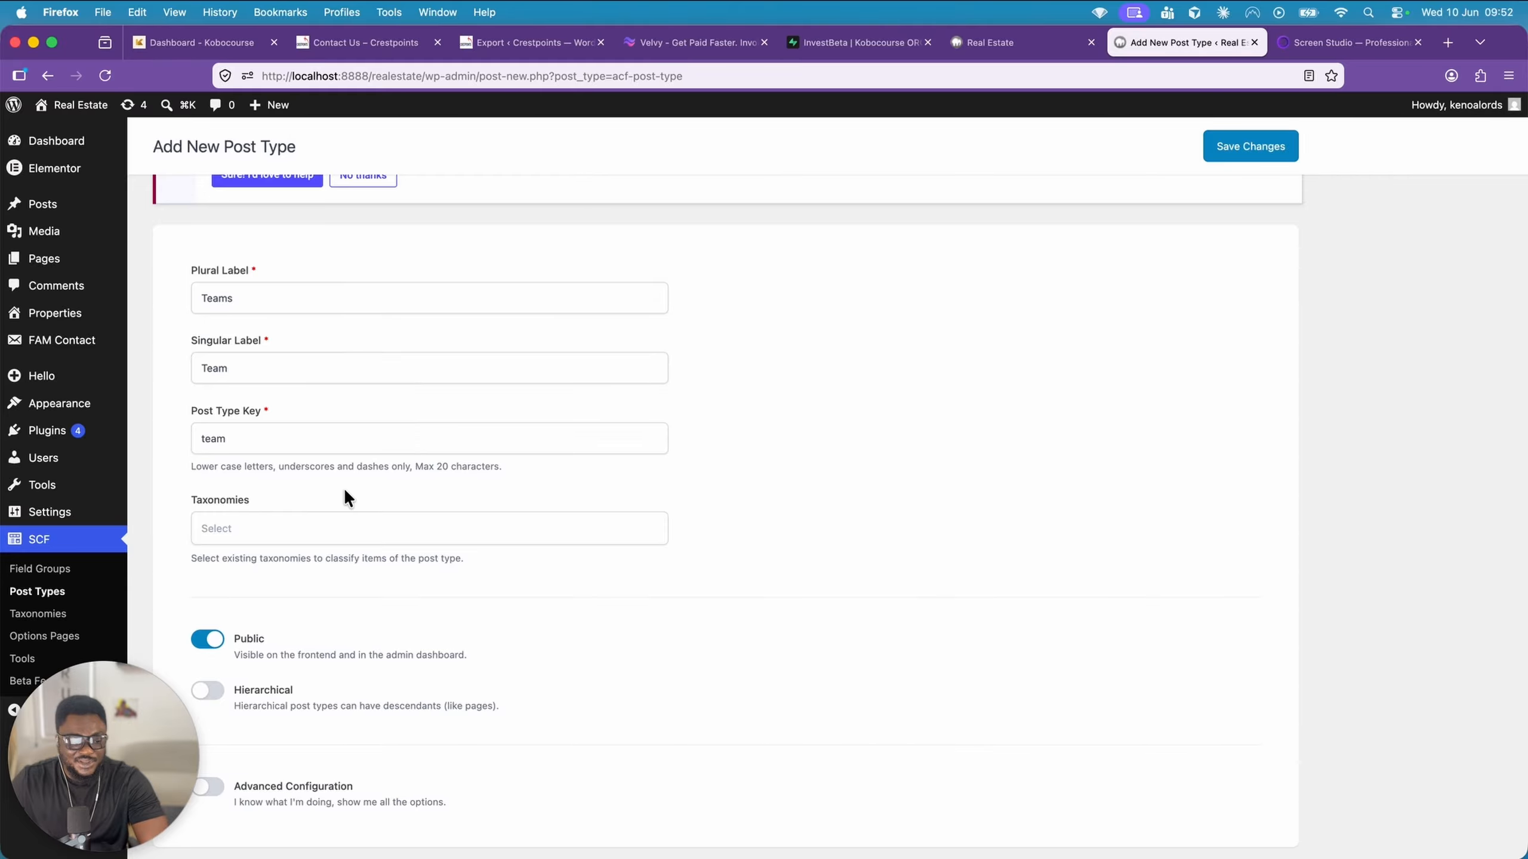
scroll(344, 488, down, 1)
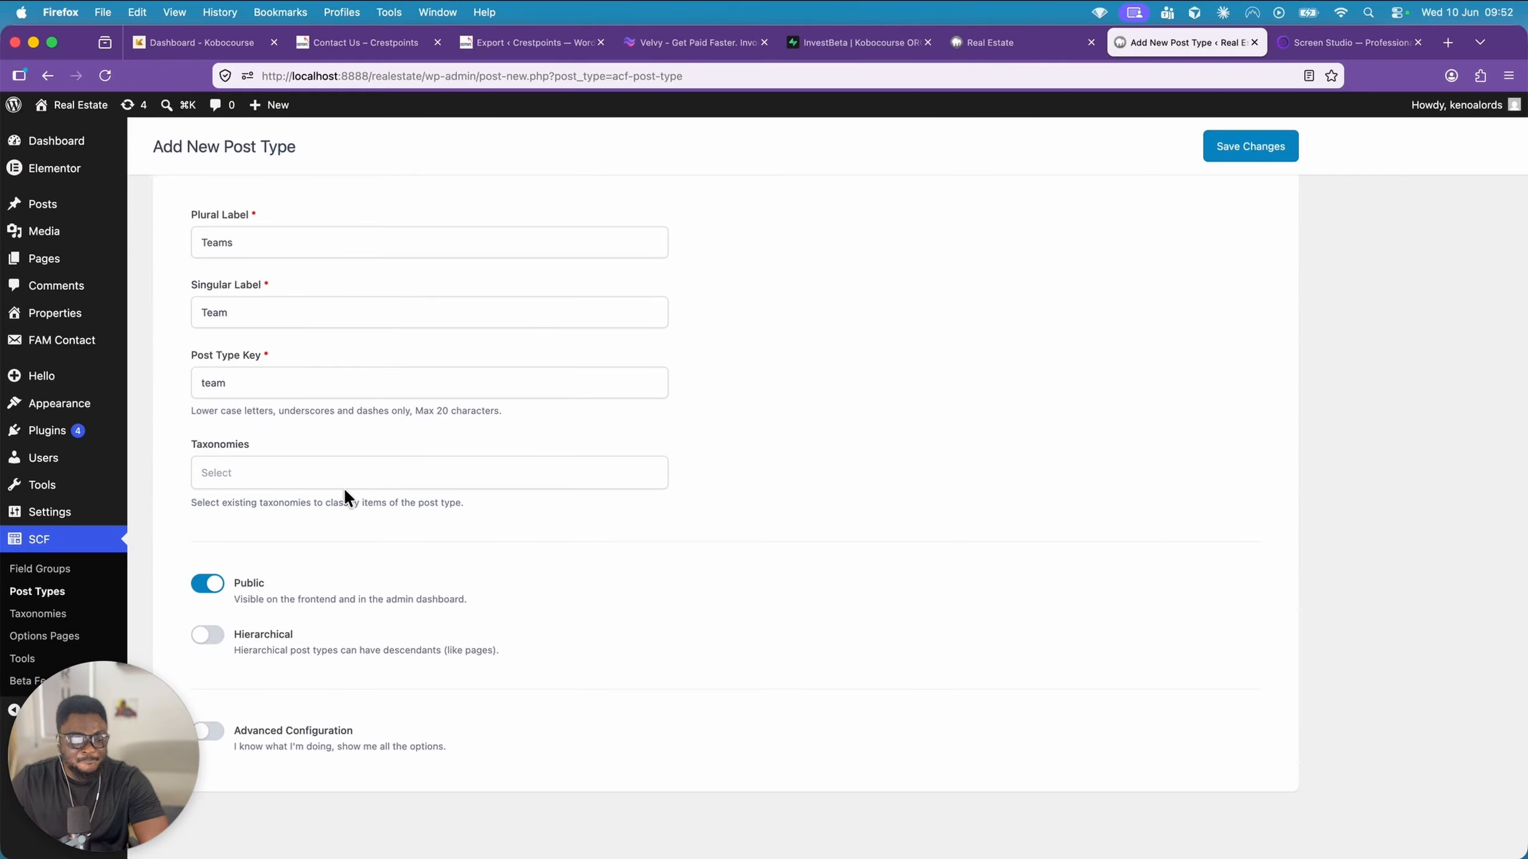
click(218, 739)
scroll(348, 730, down, 7)
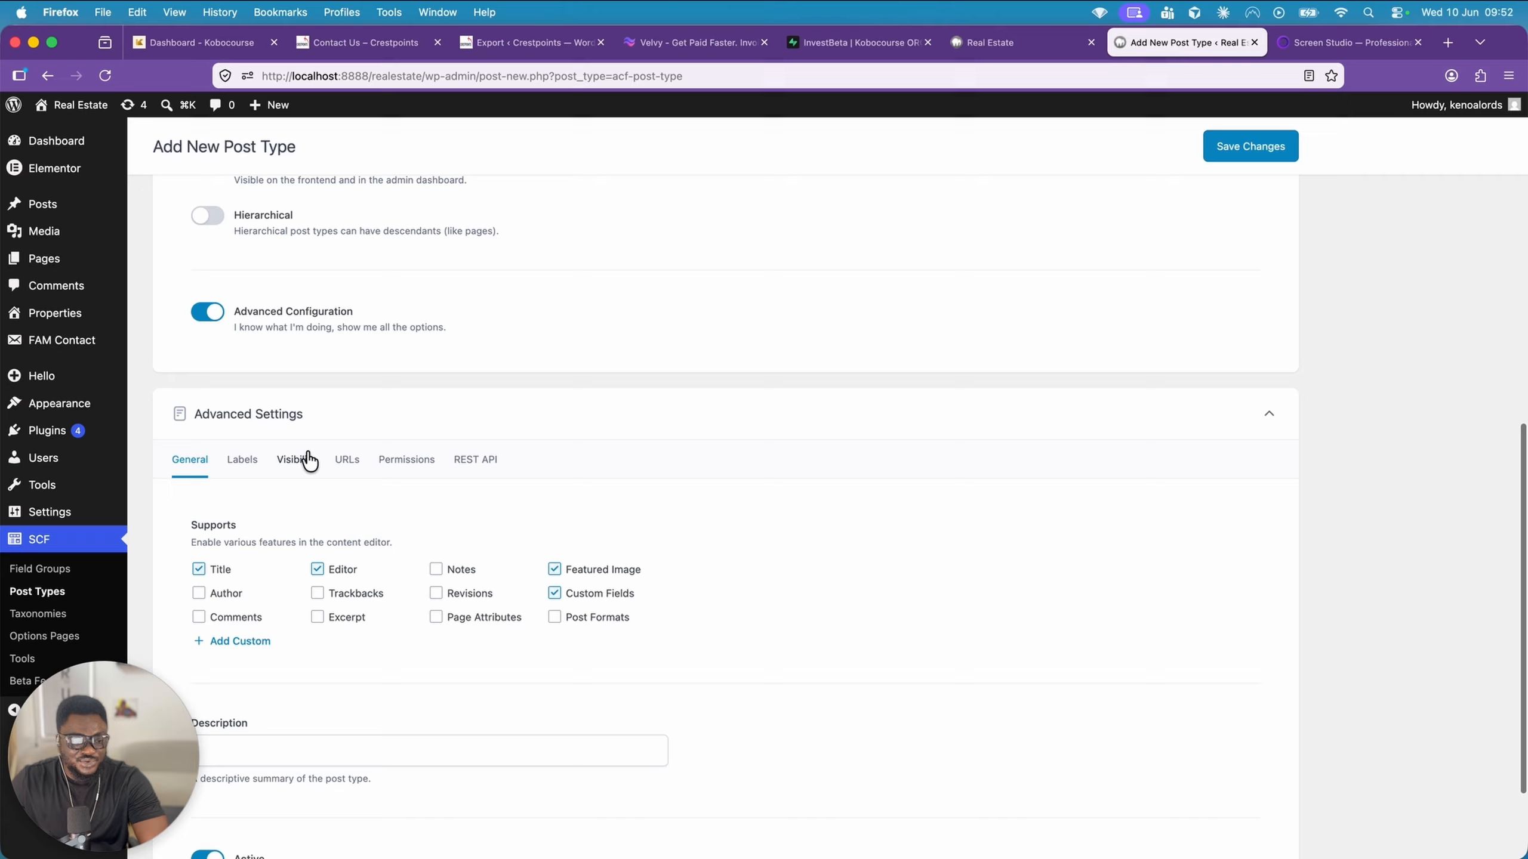
click(300, 462)
scroll(419, 629, down, 4)
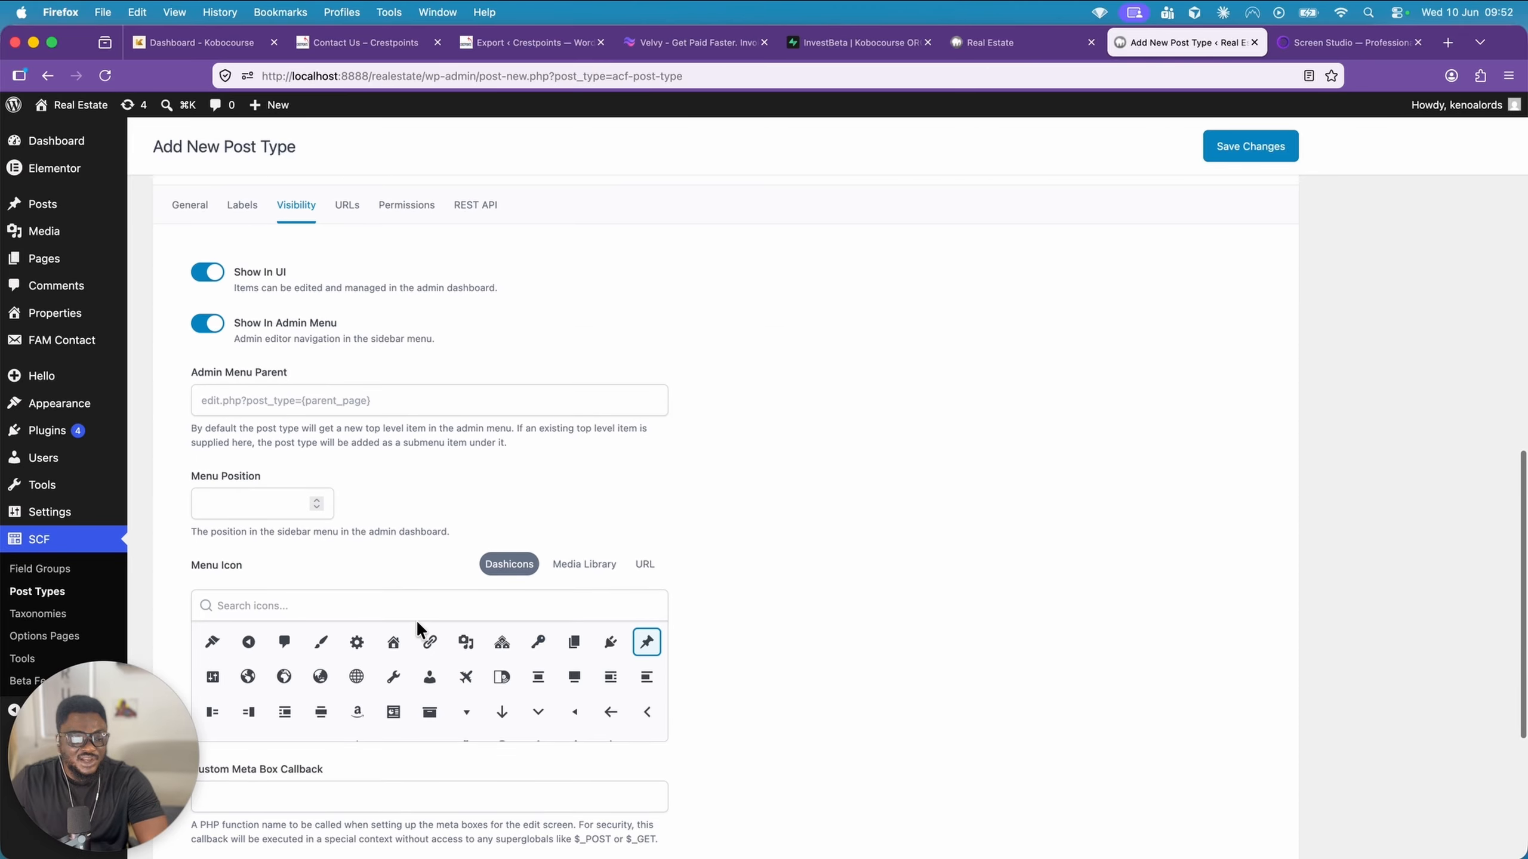
click(318, 600)
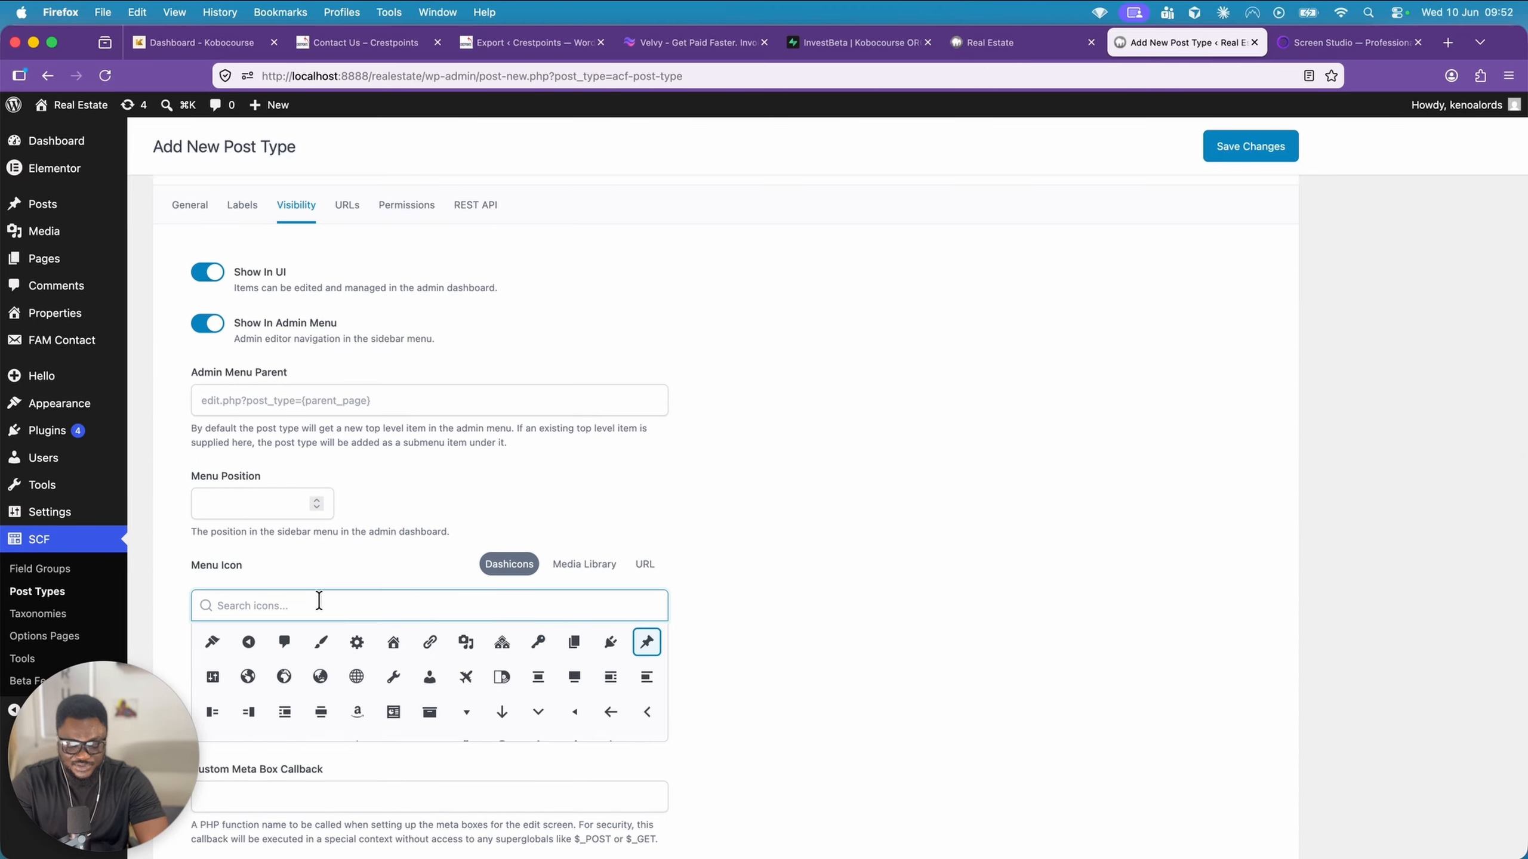
text(users)
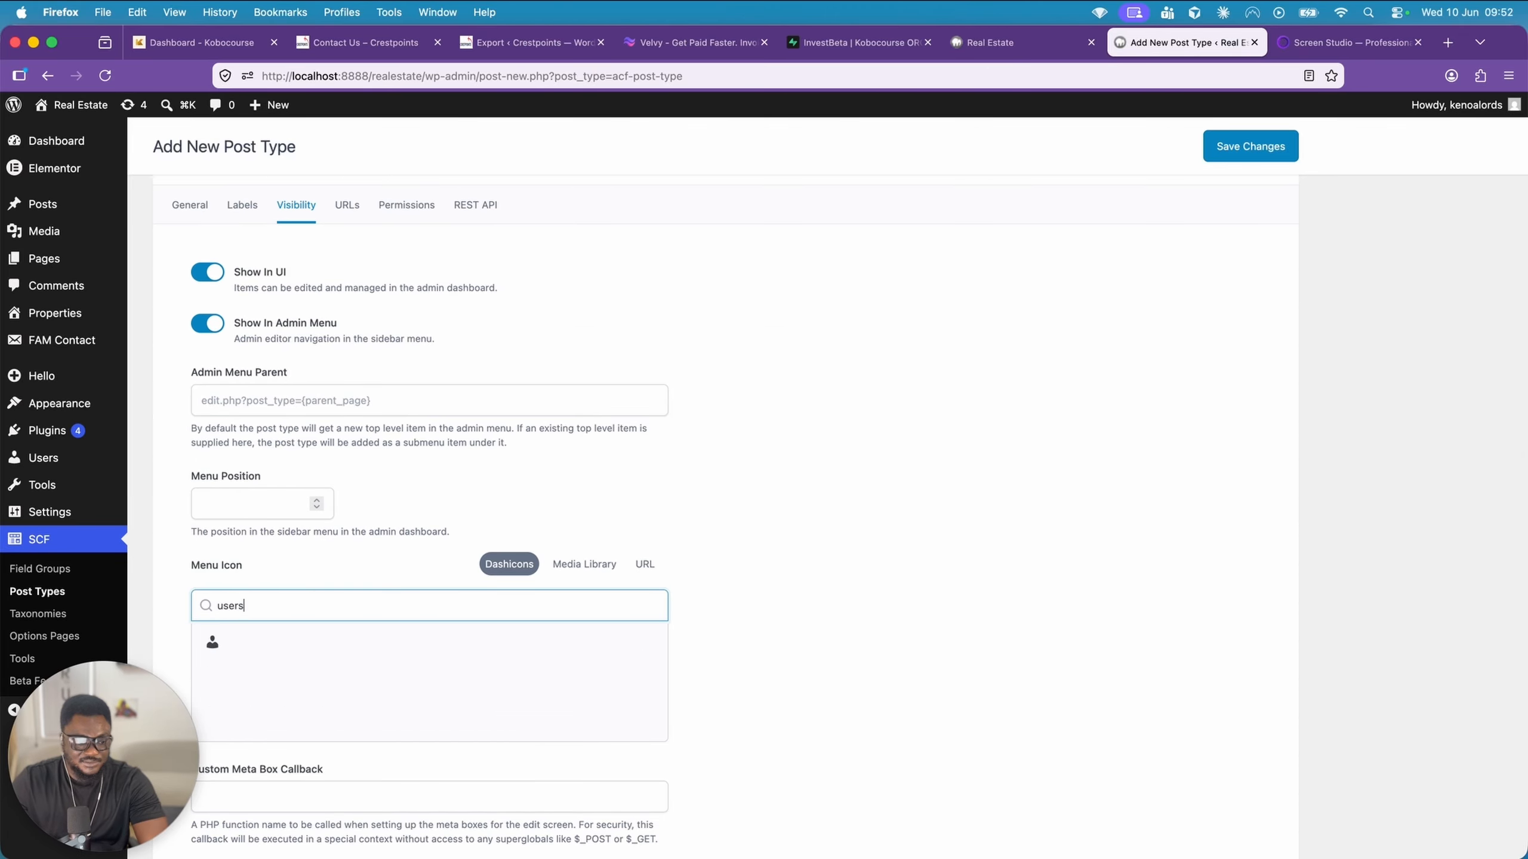
click(212, 643)
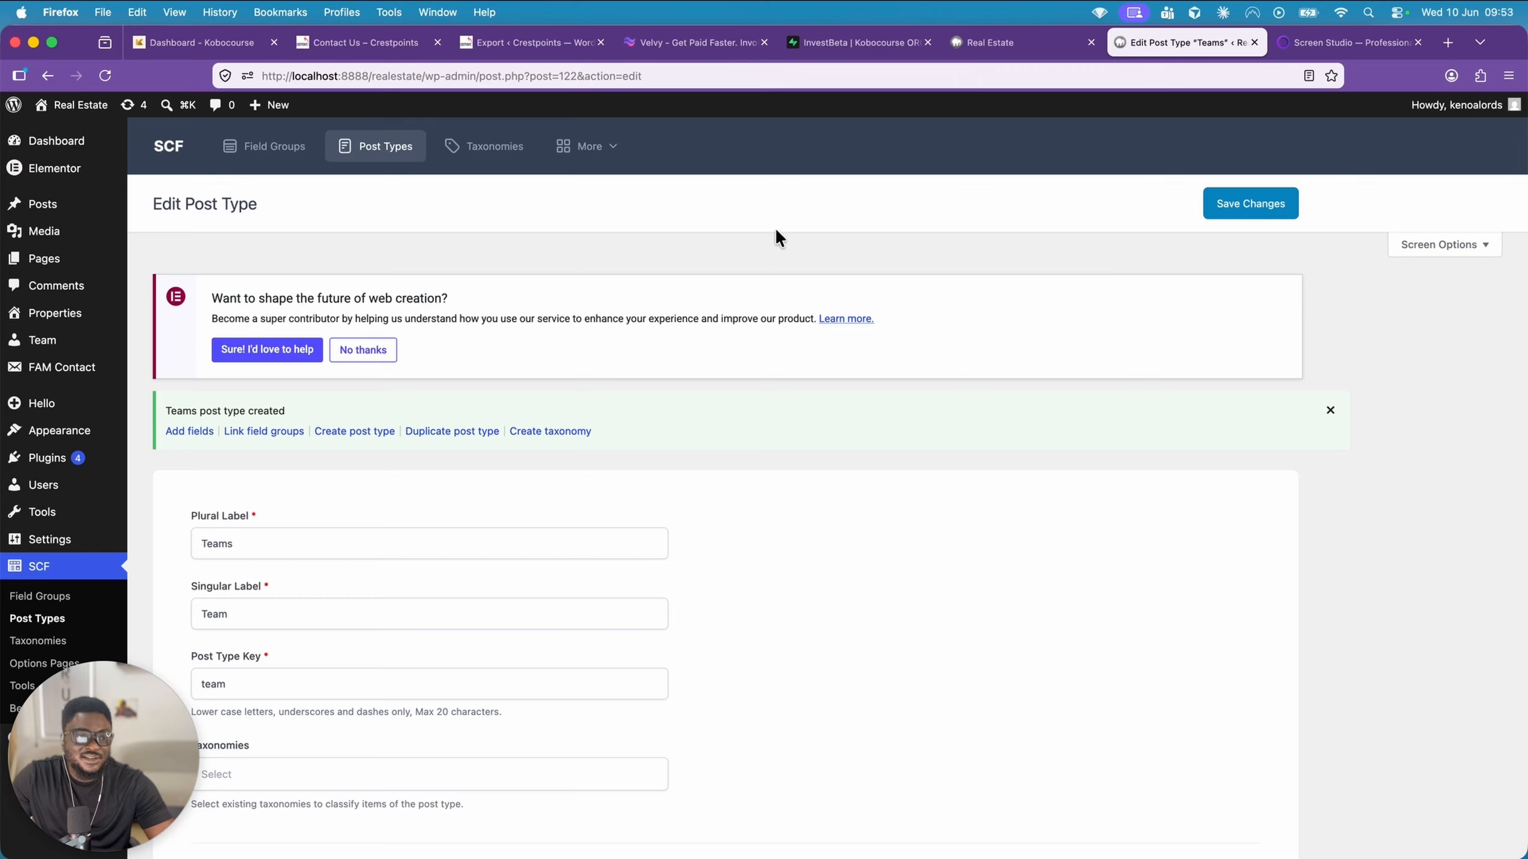
Create a new field group titled Teams Field Group
click(257, 154)
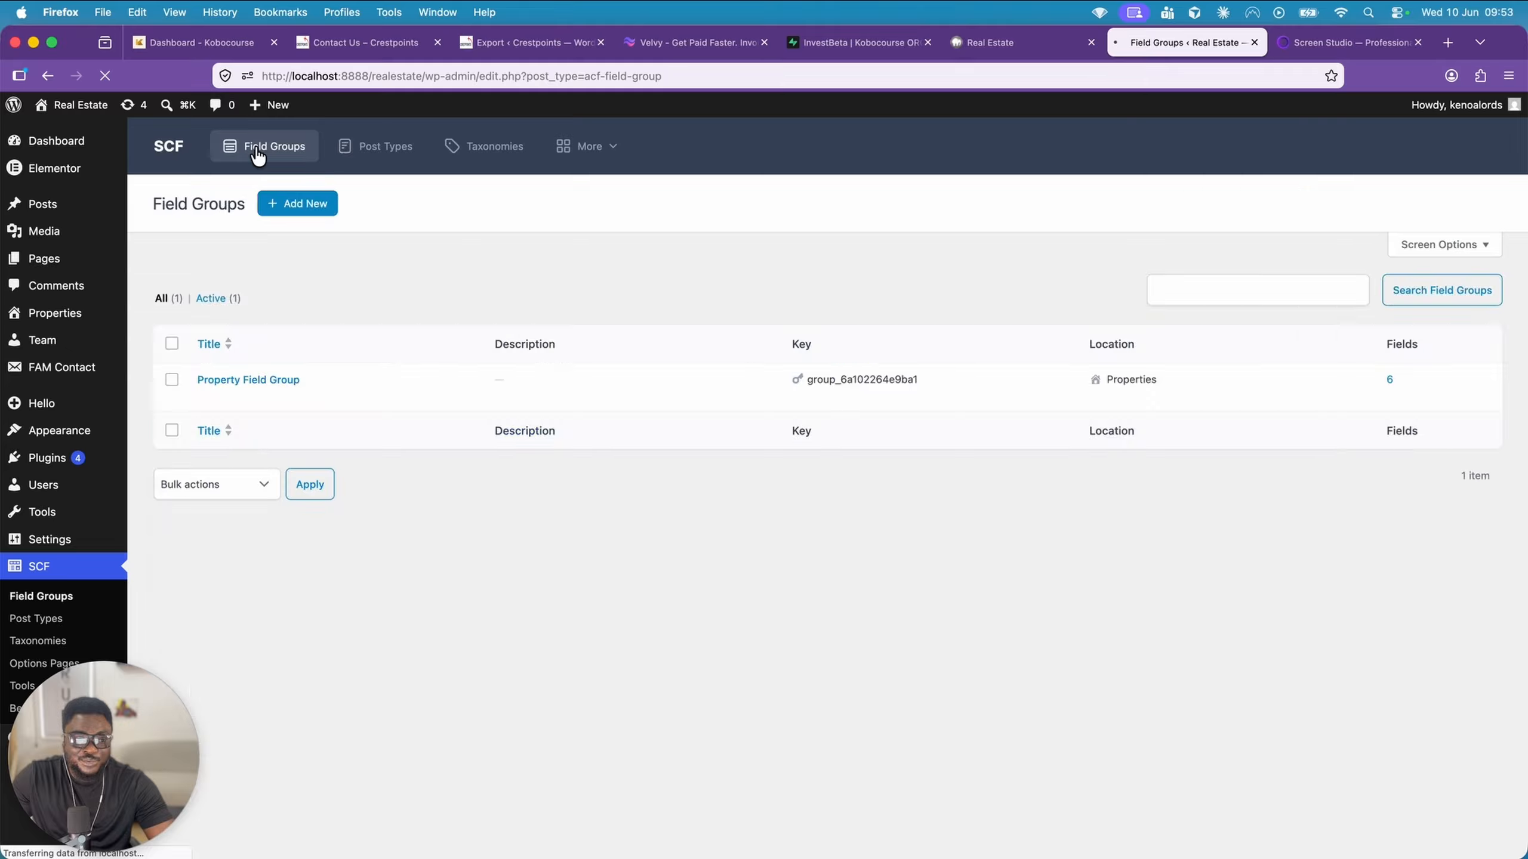
click(299, 191)
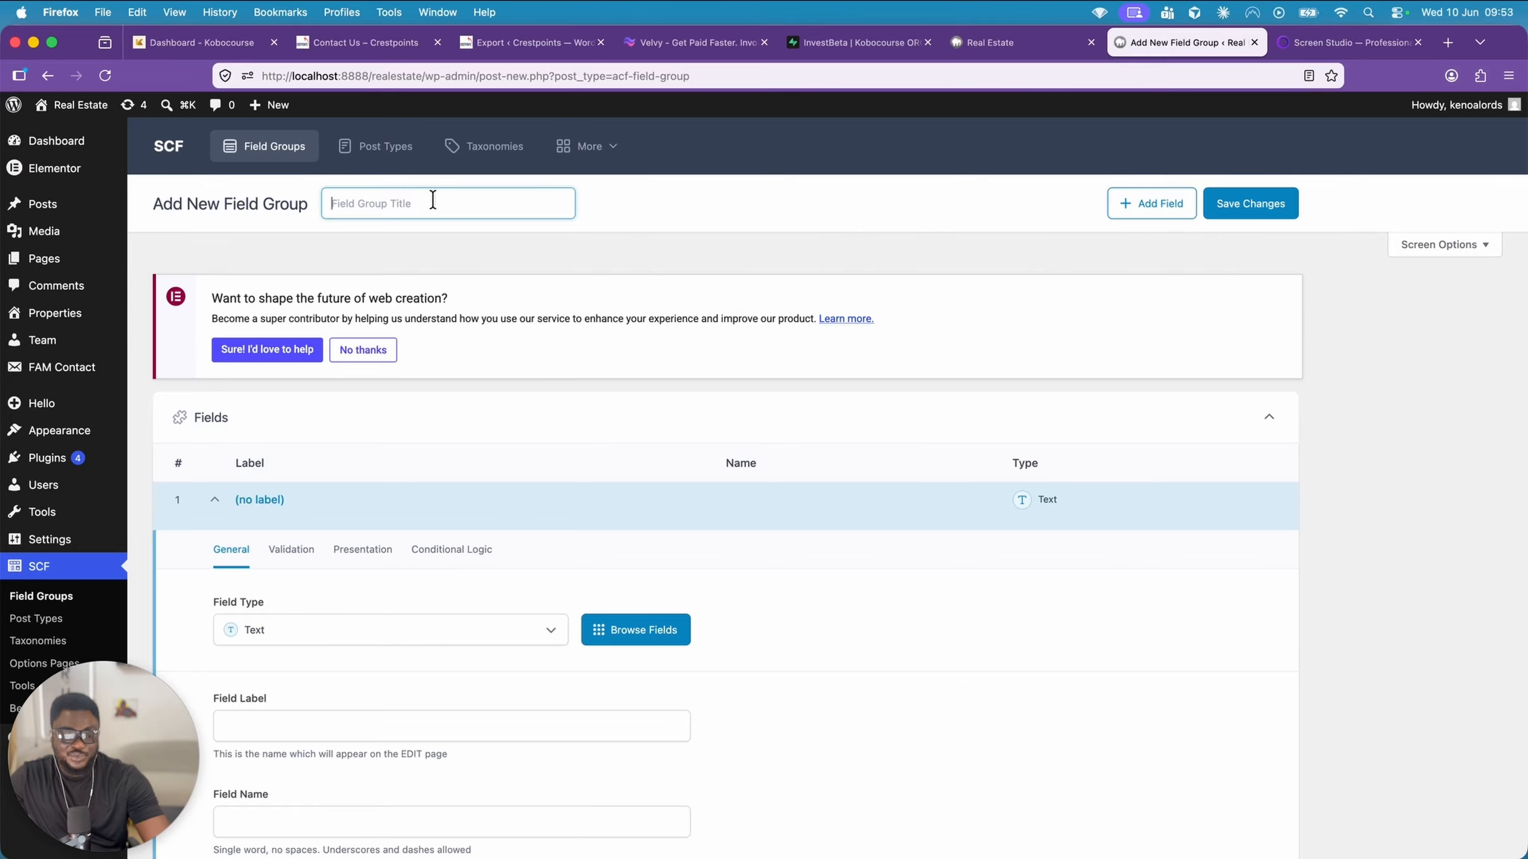
text(Teams Field Group)
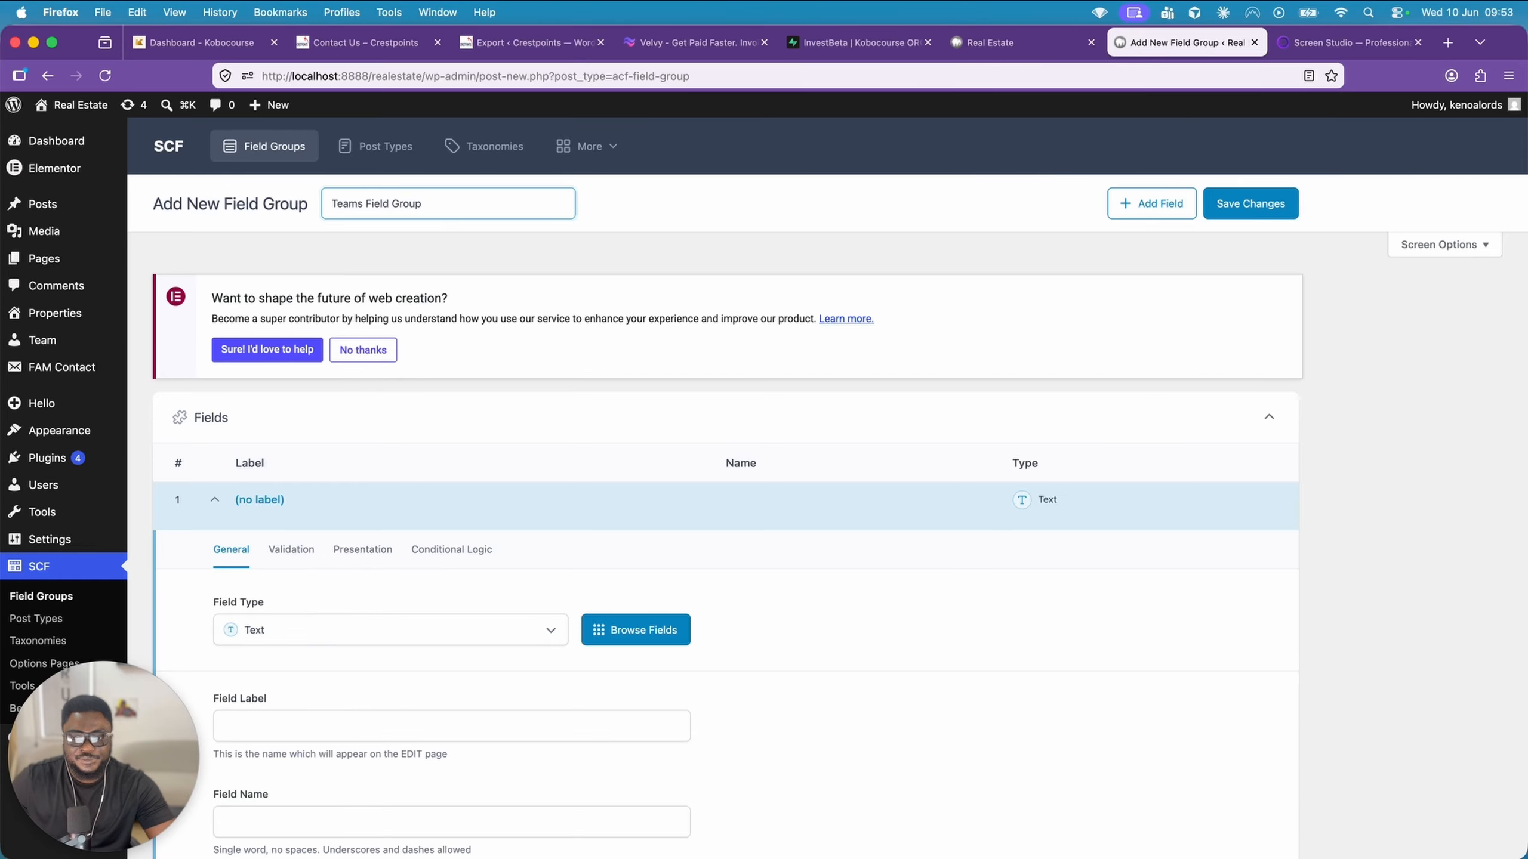
Label the group's first text field Designation and make it required
scroll(647, 363, down, 3)
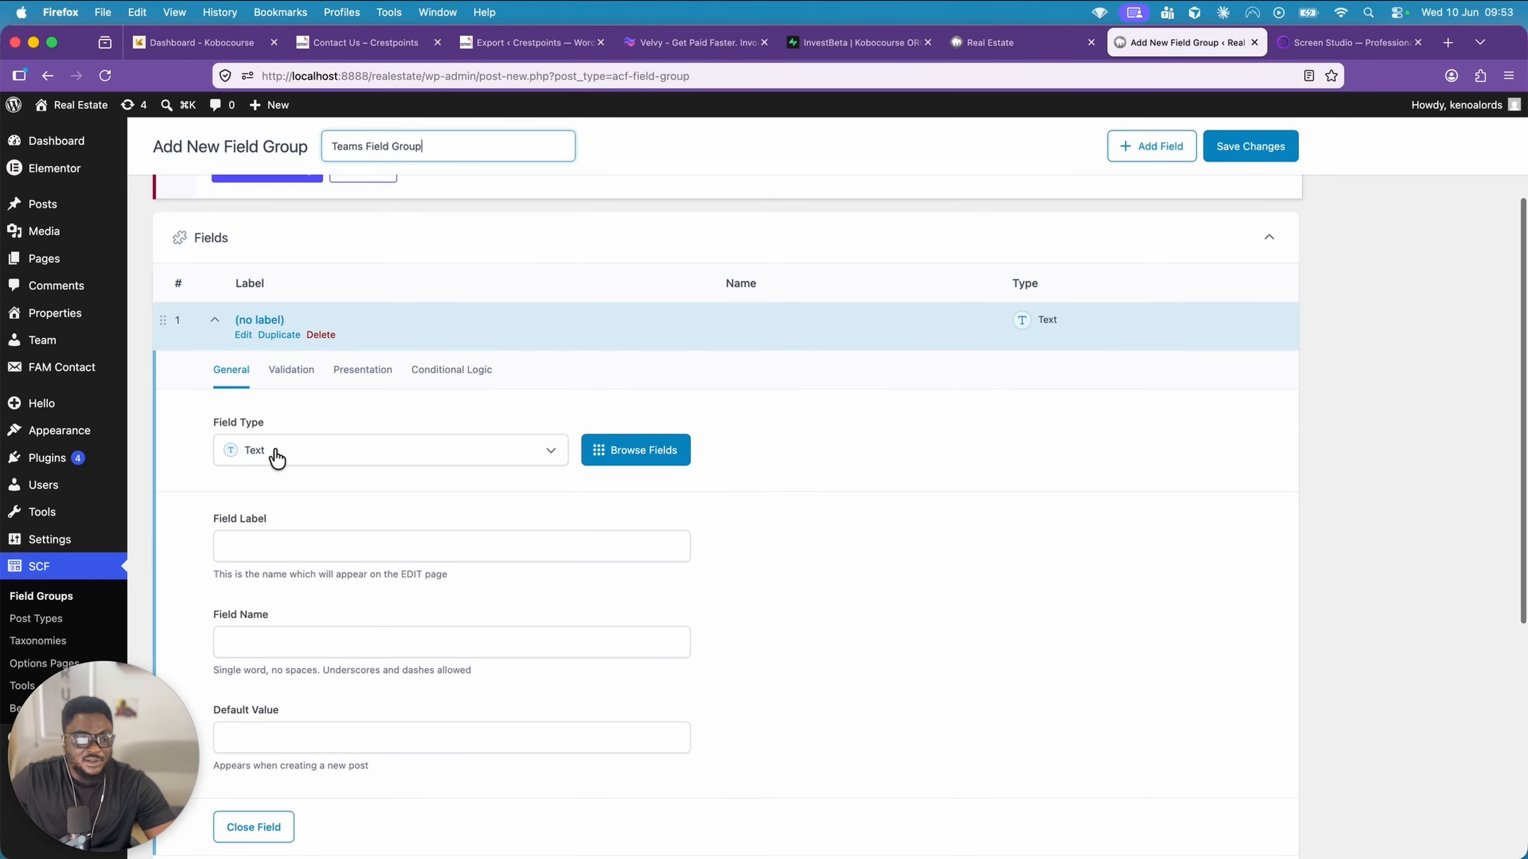
scroll(329, 456, down, 1)
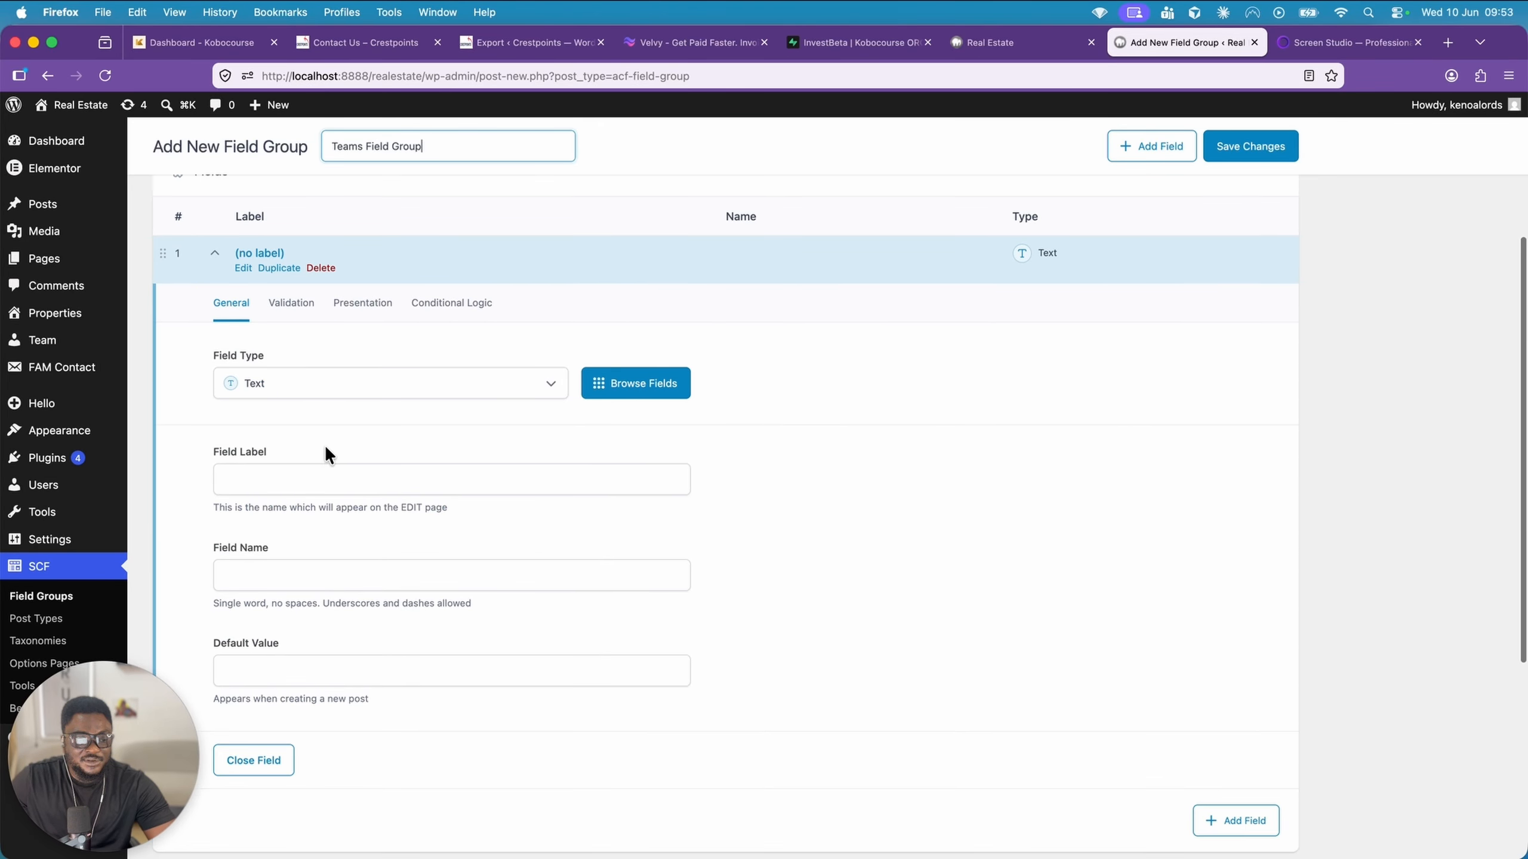
click(280, 469)
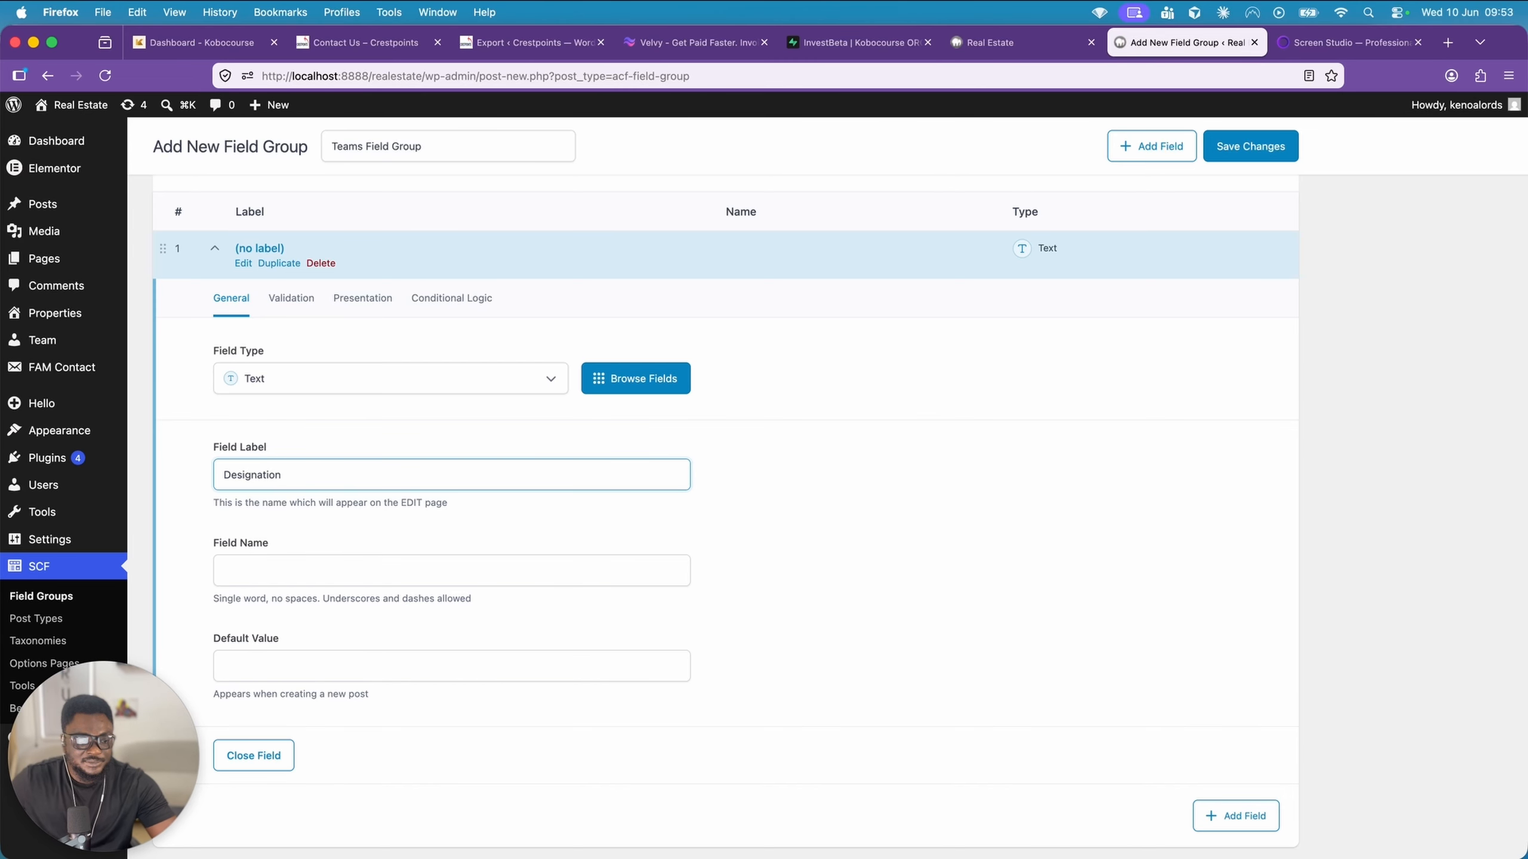
text(Designation)
click(355, 529)
scroll(358, 526, down, 3)
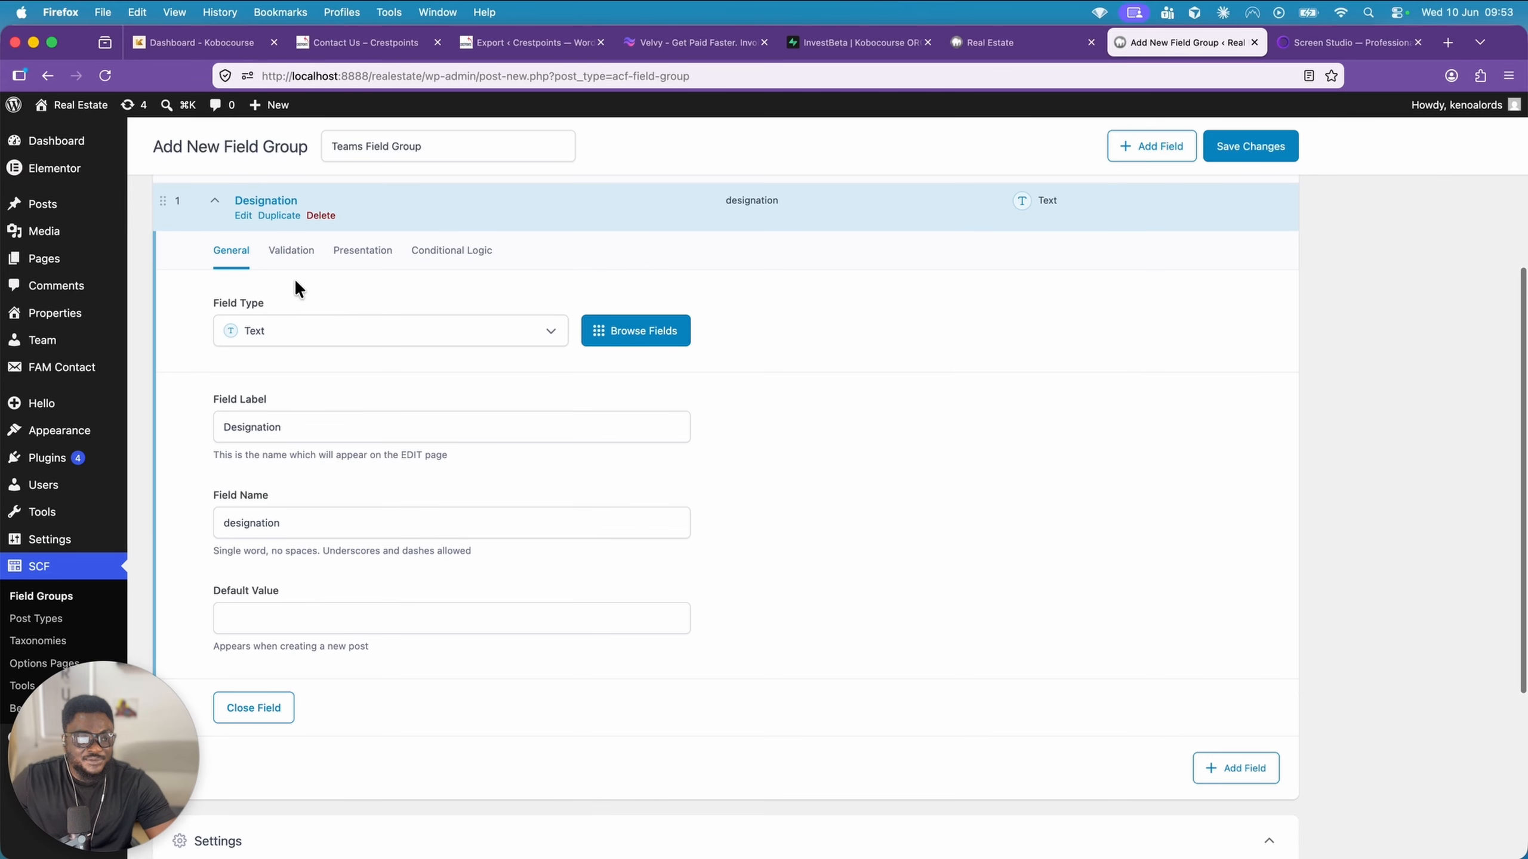
click(292, 251)
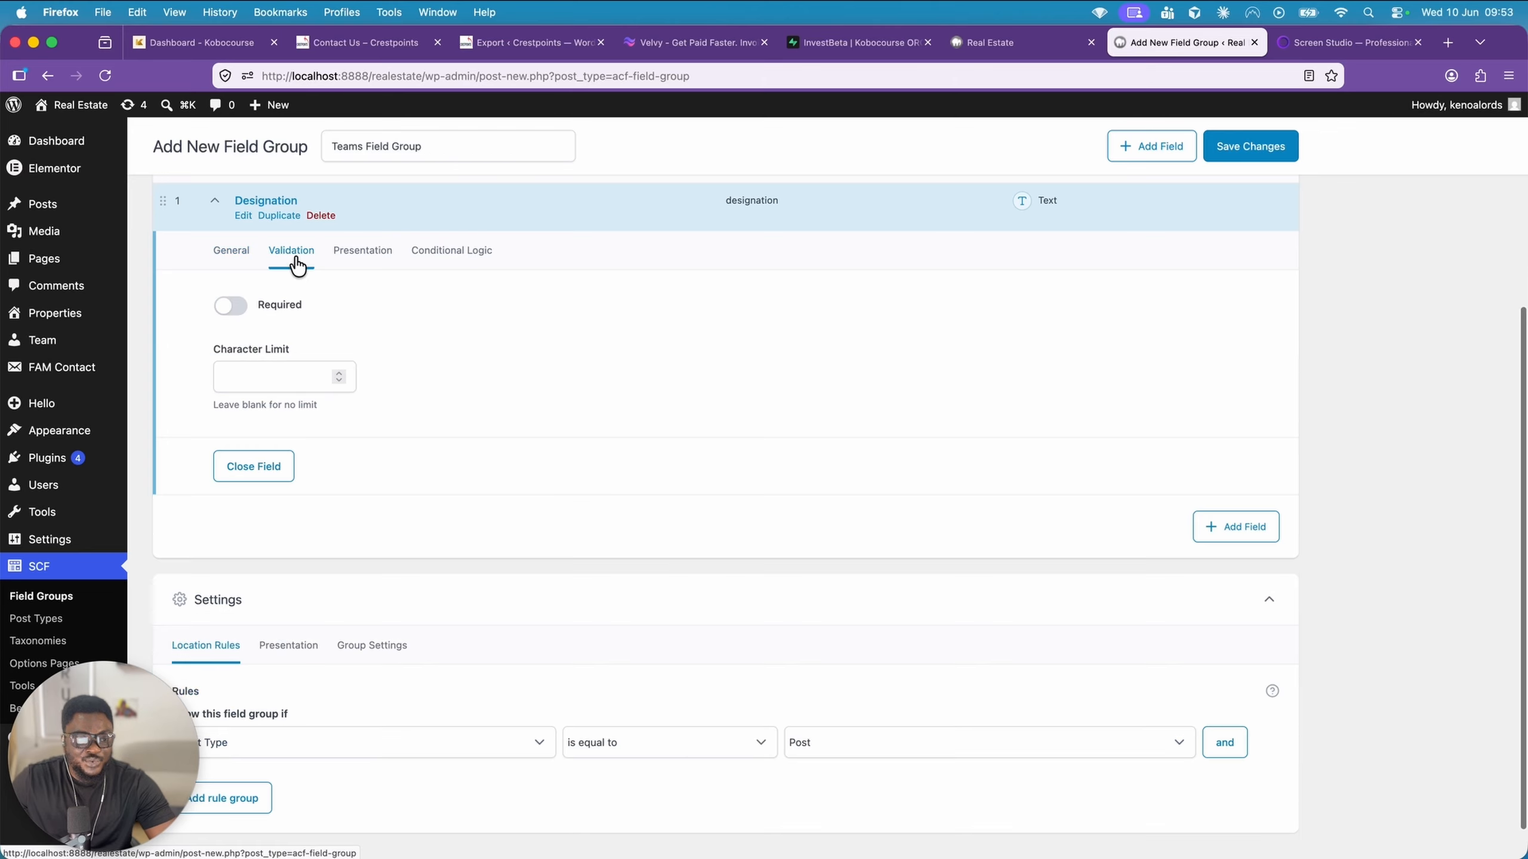
click(233, 307)
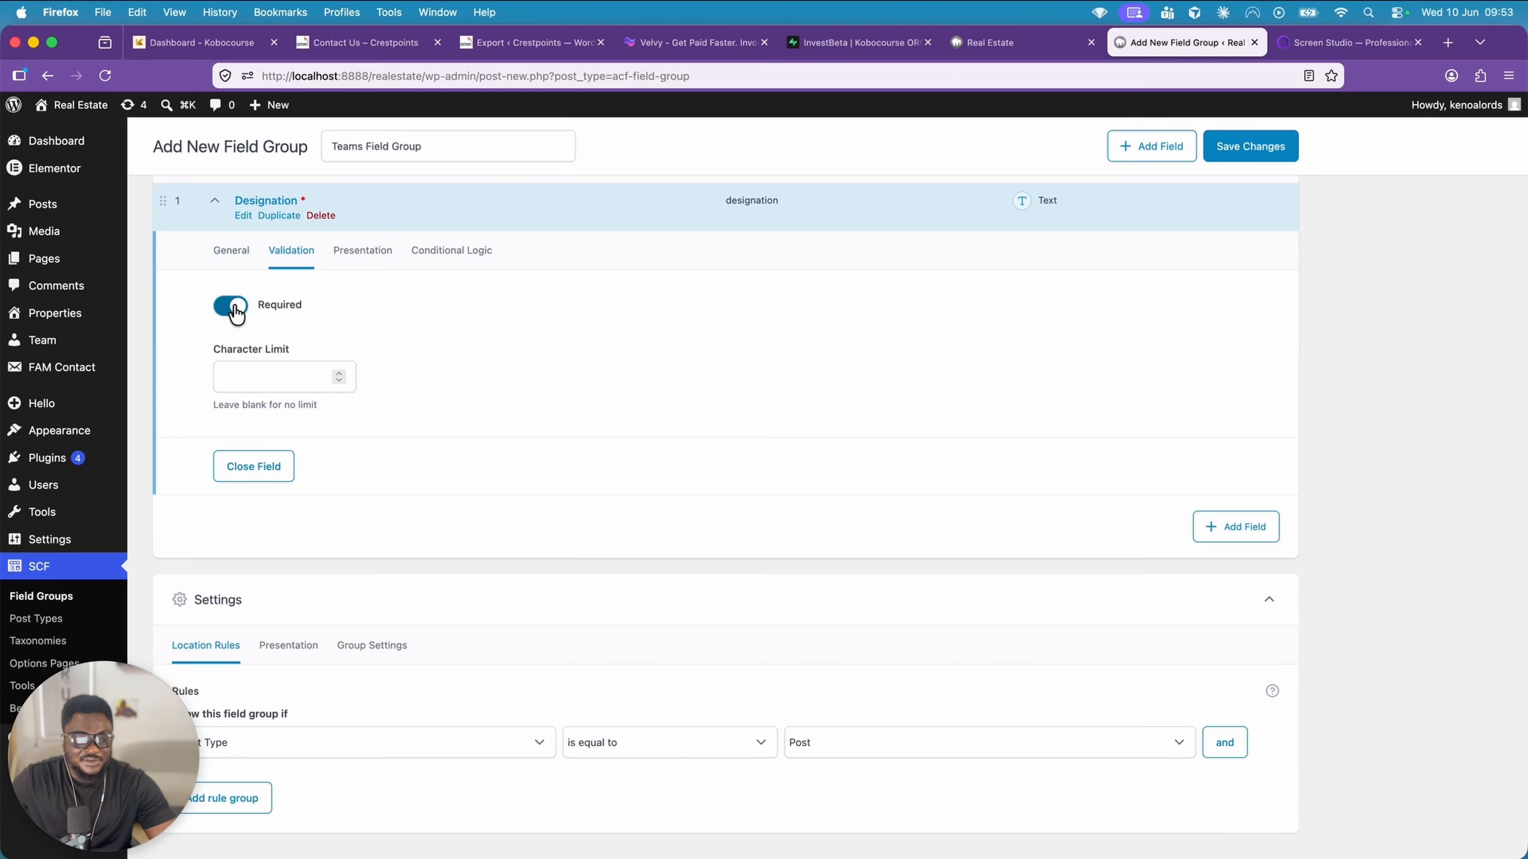
click(215, 202)
Add a second field to the group and set its type to URL
click(1221, 485)
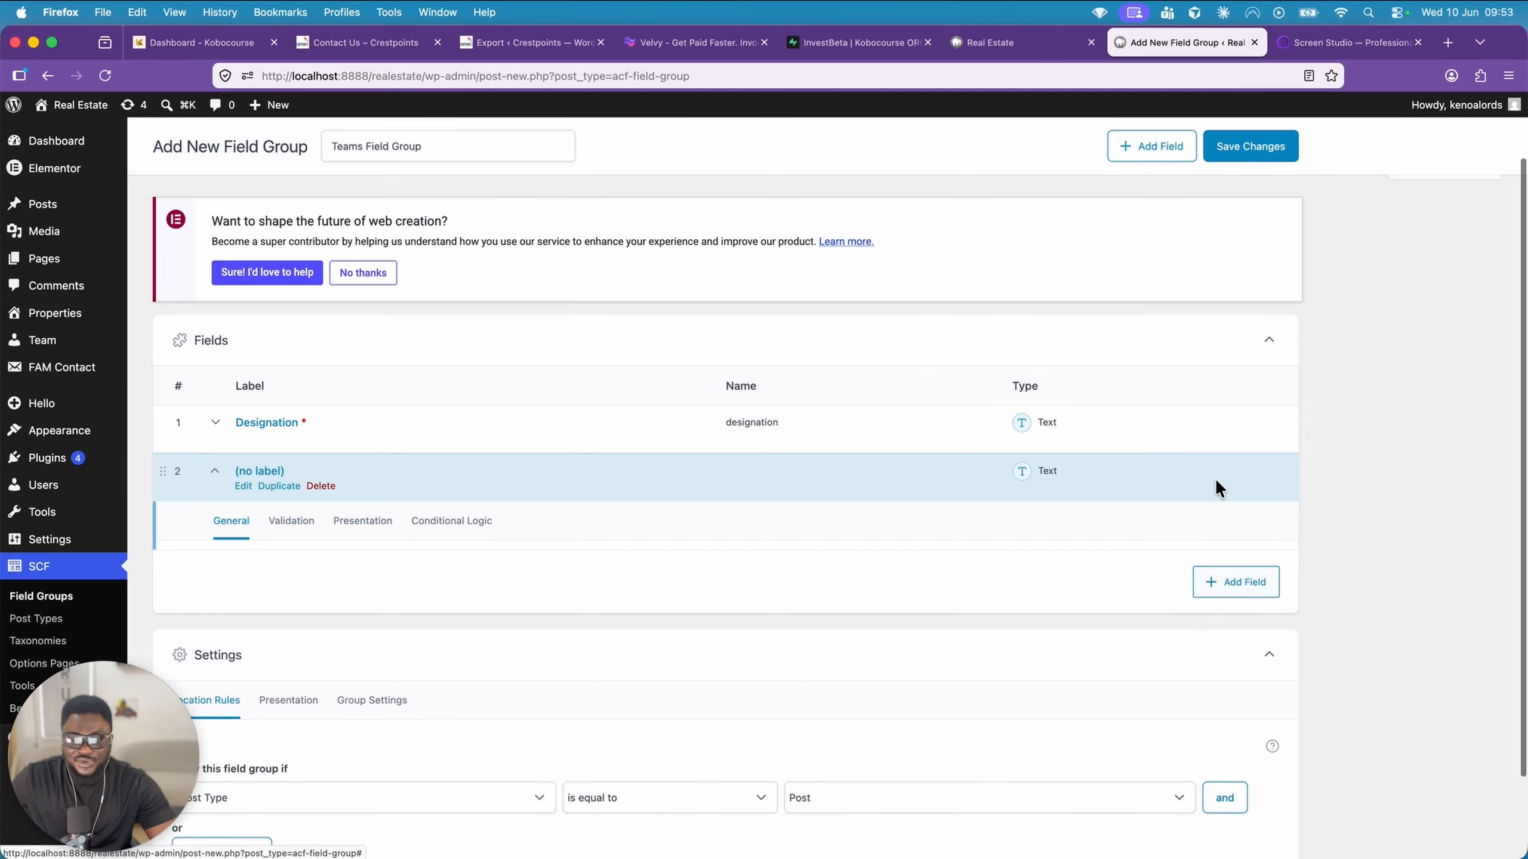
scroll(530, 494, down, 2)
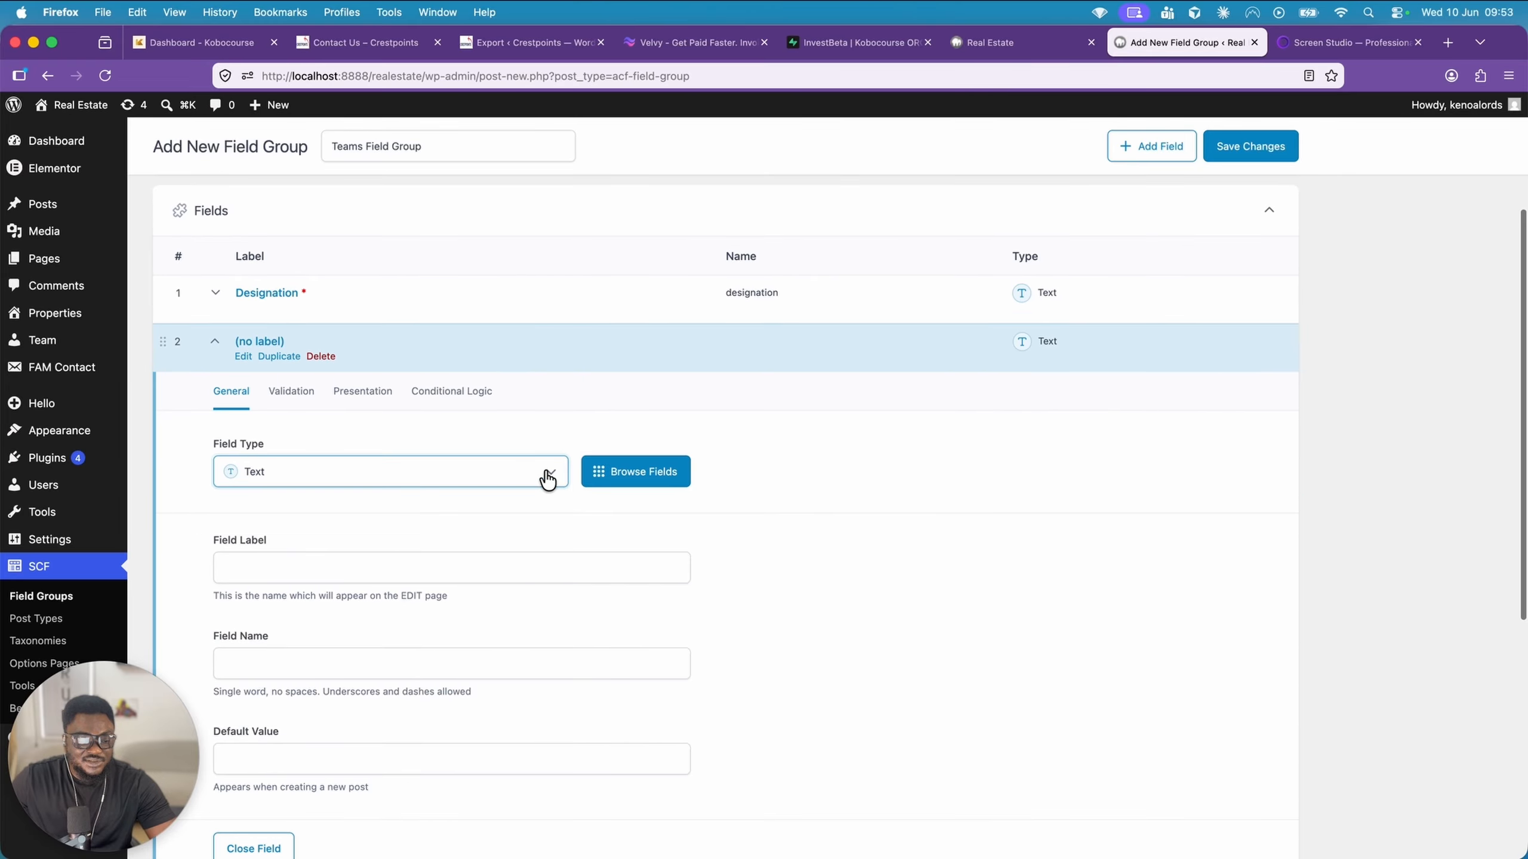
click(548, 476)
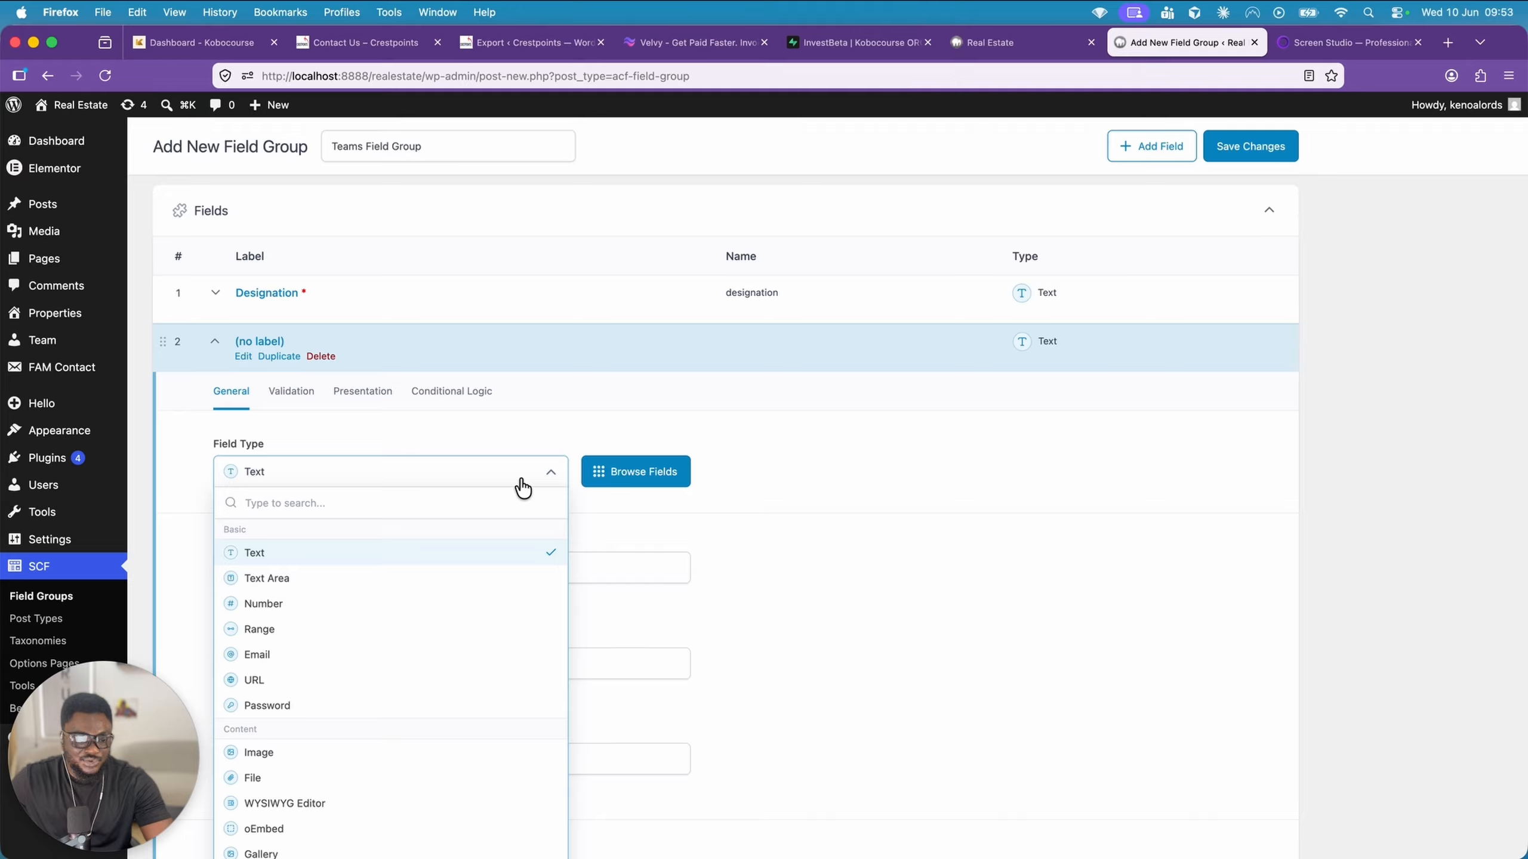
text(url)
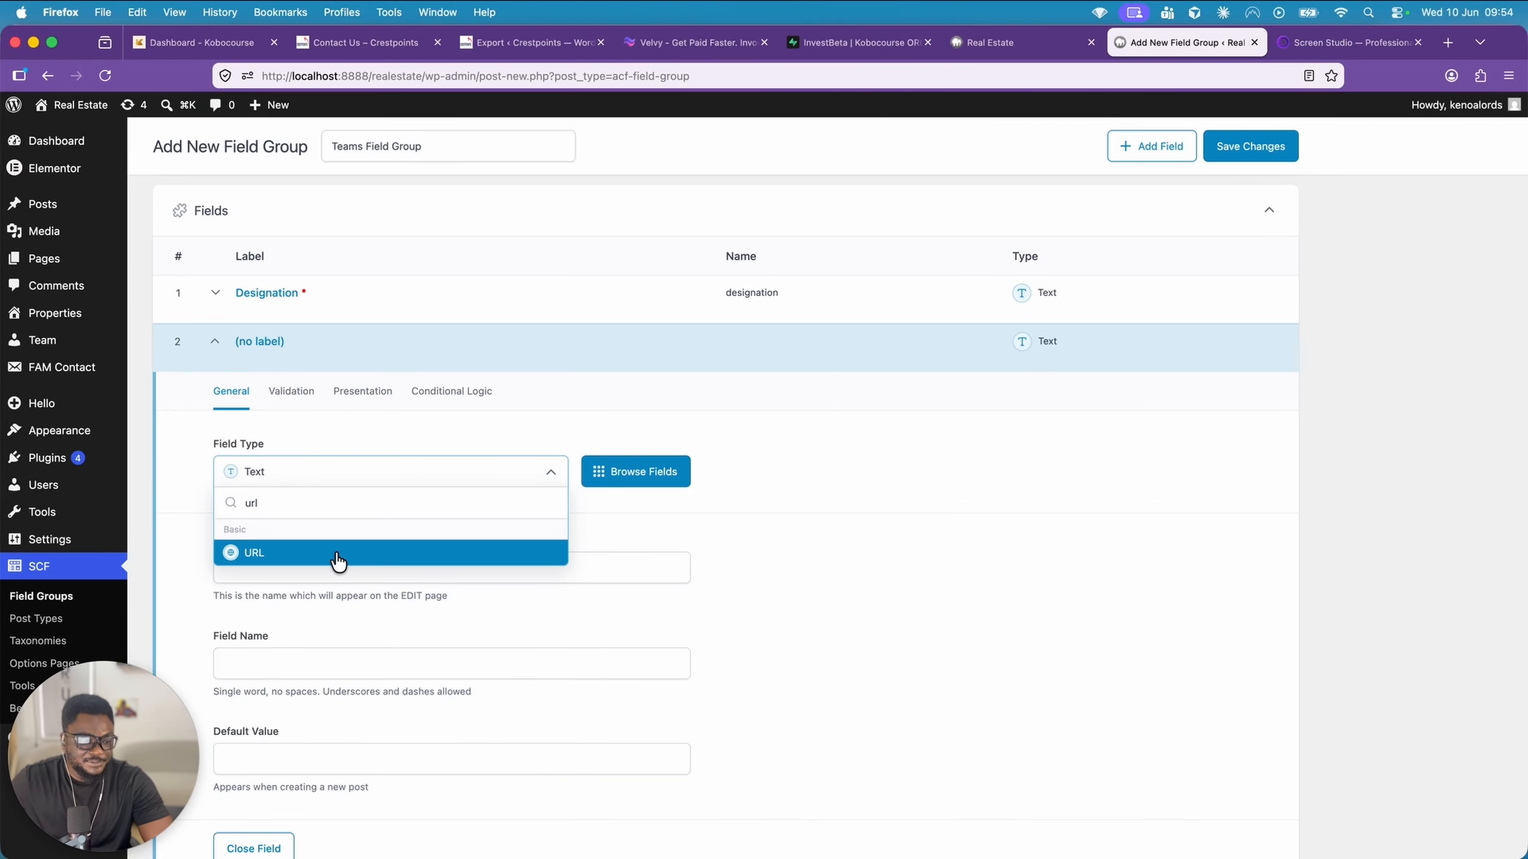
click(338, 560)
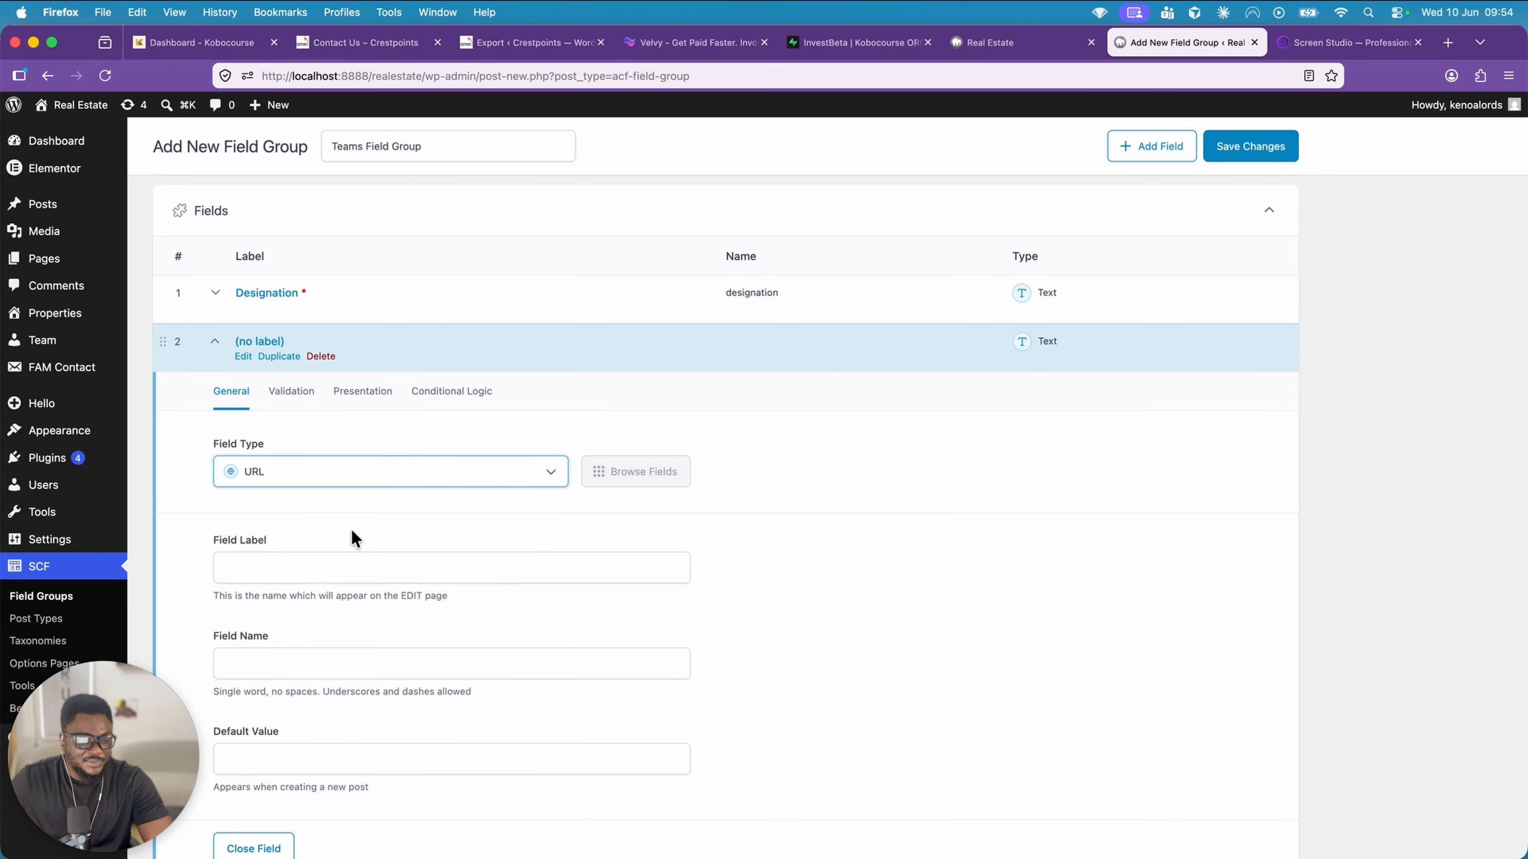
Label the new URL field Facebook and collapse its settings
click(264, 558)
text(Fac)
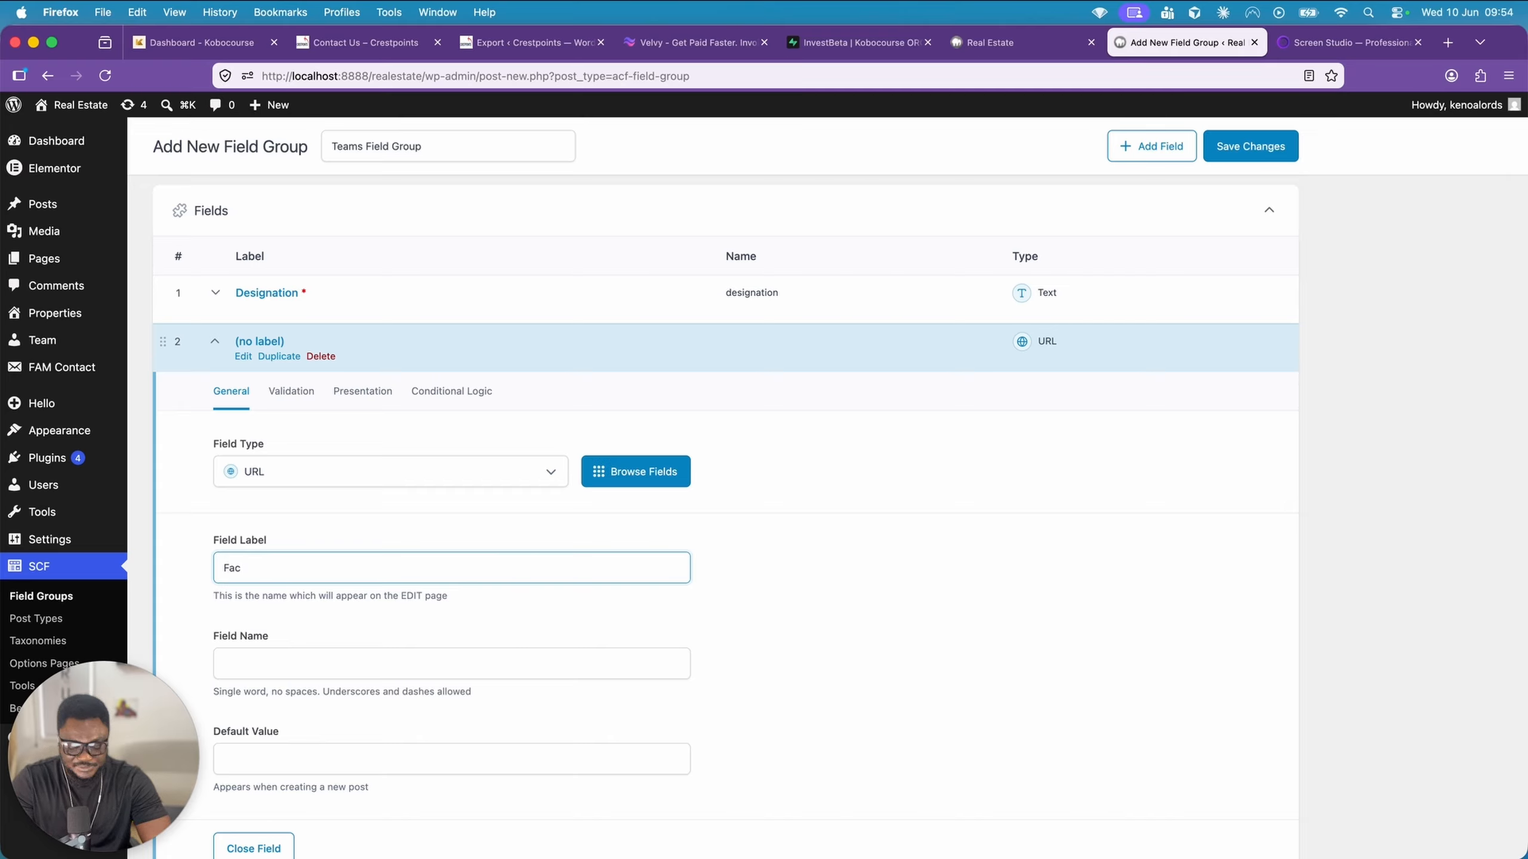
text(ebook)
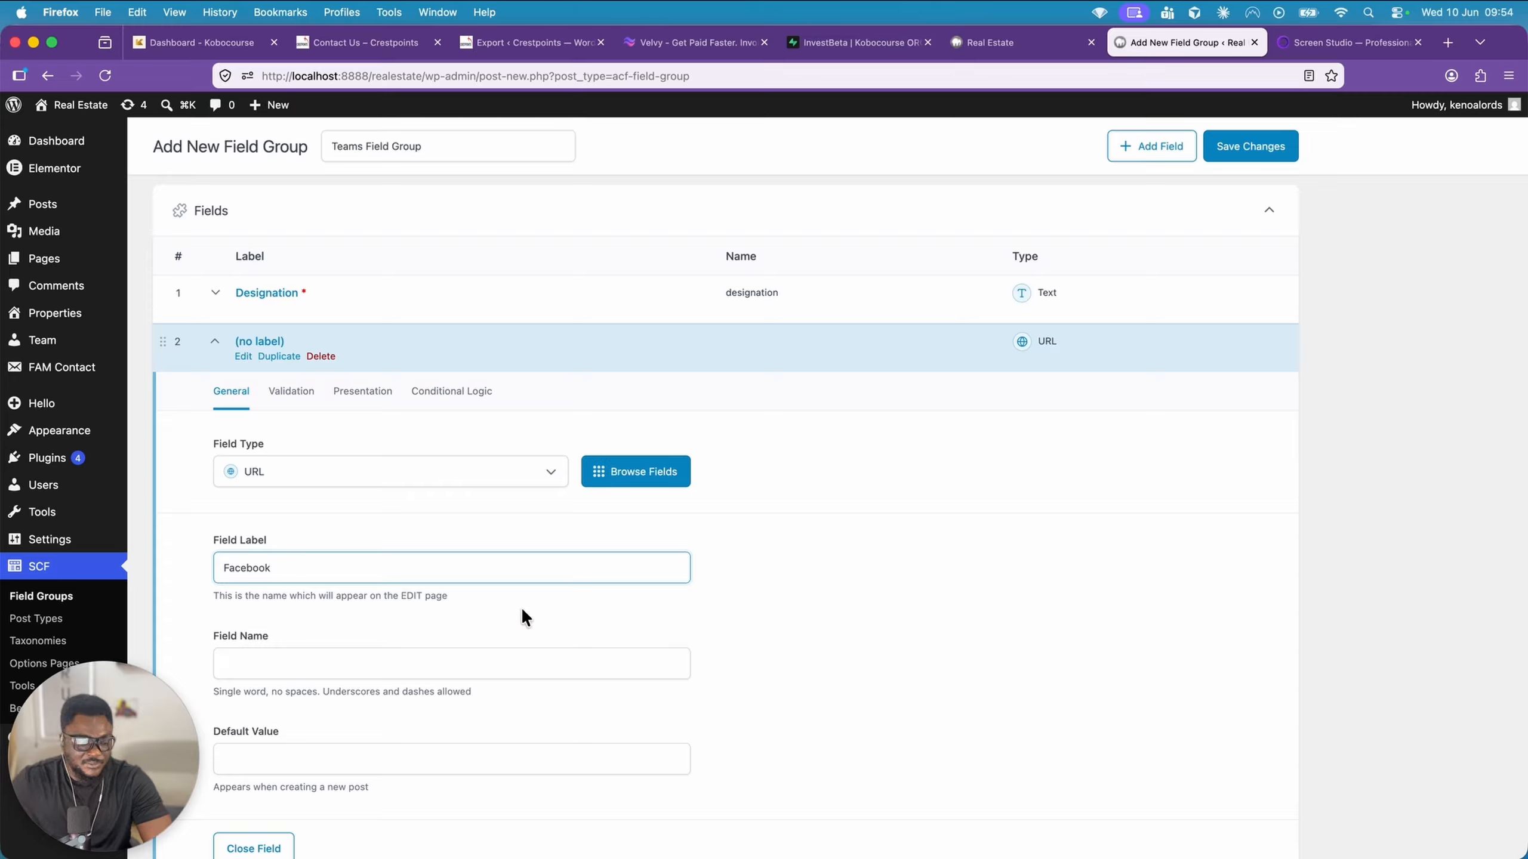
click(517, 611)
scroll(517, 612, down, 5)
scroll(584, 540, up, 2)
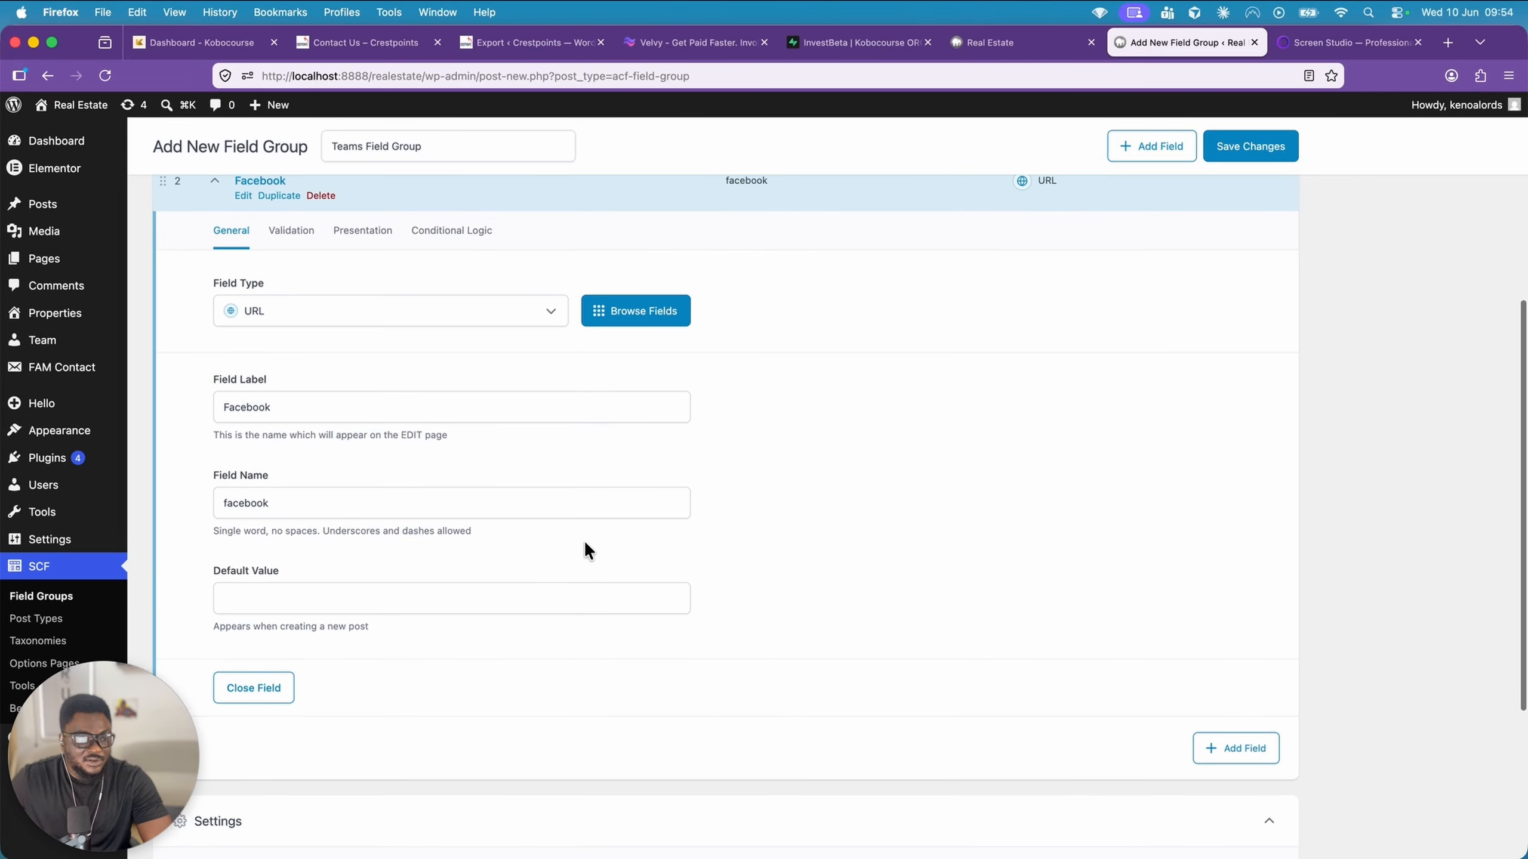
click(295, 237)
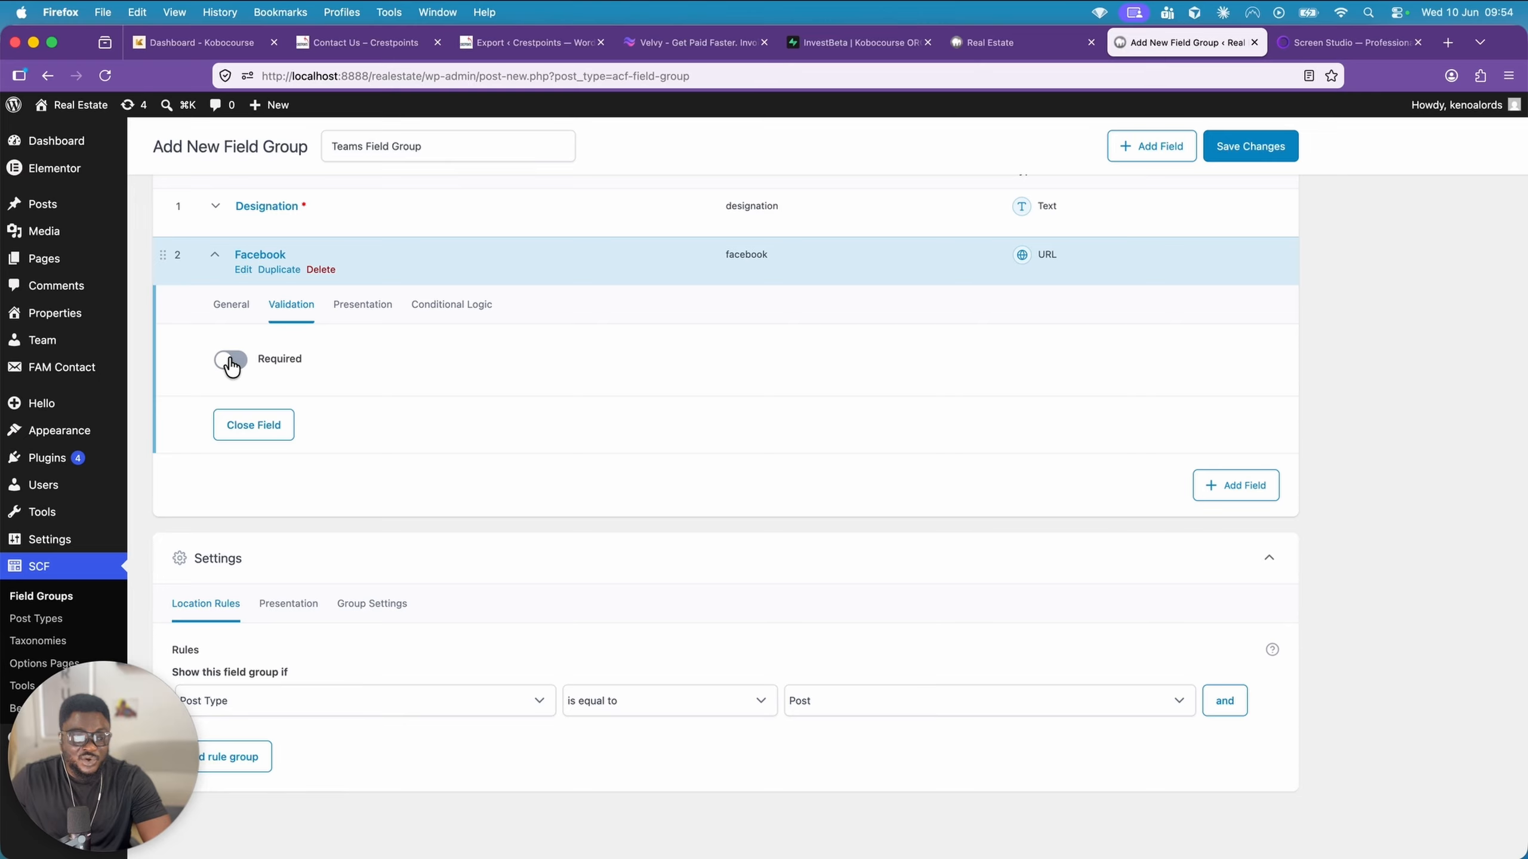
click(269, 257)
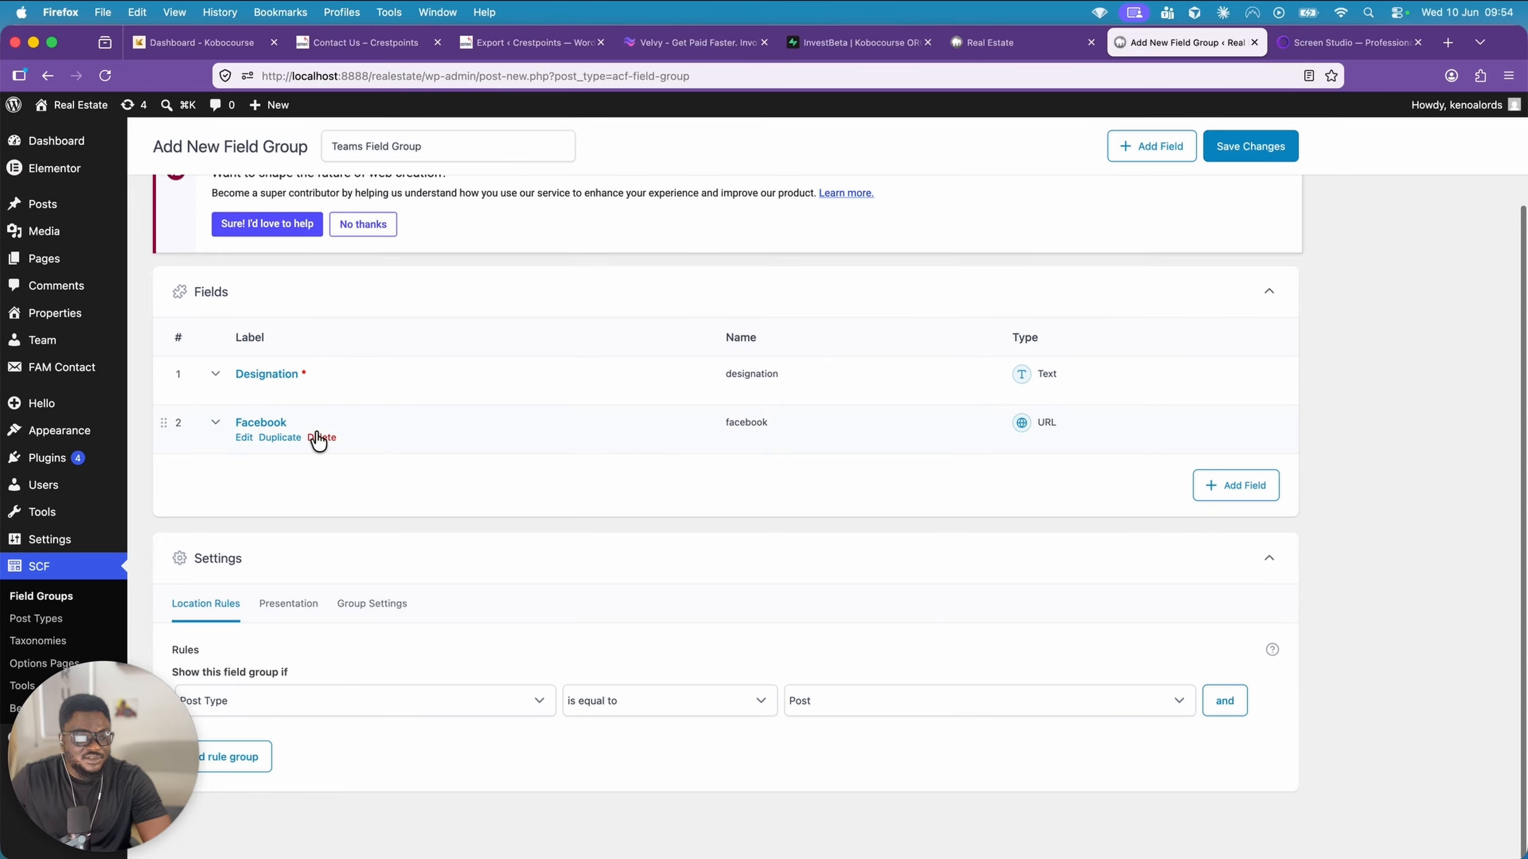
Duplicate the Facebook field and label the copy Instagram
click(282, 439)
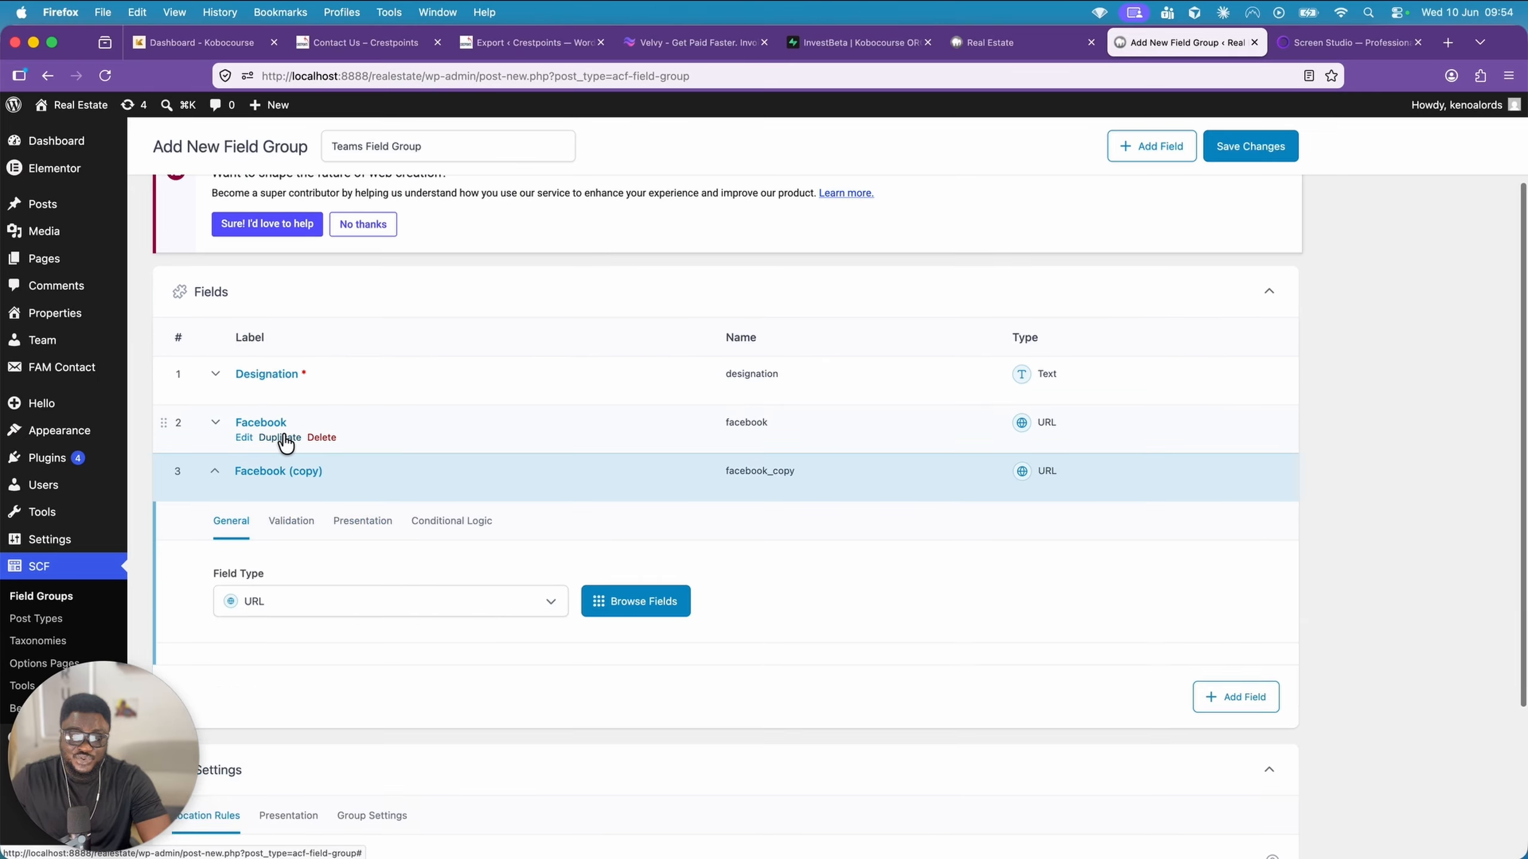
scroll(324, 405, down, 2)
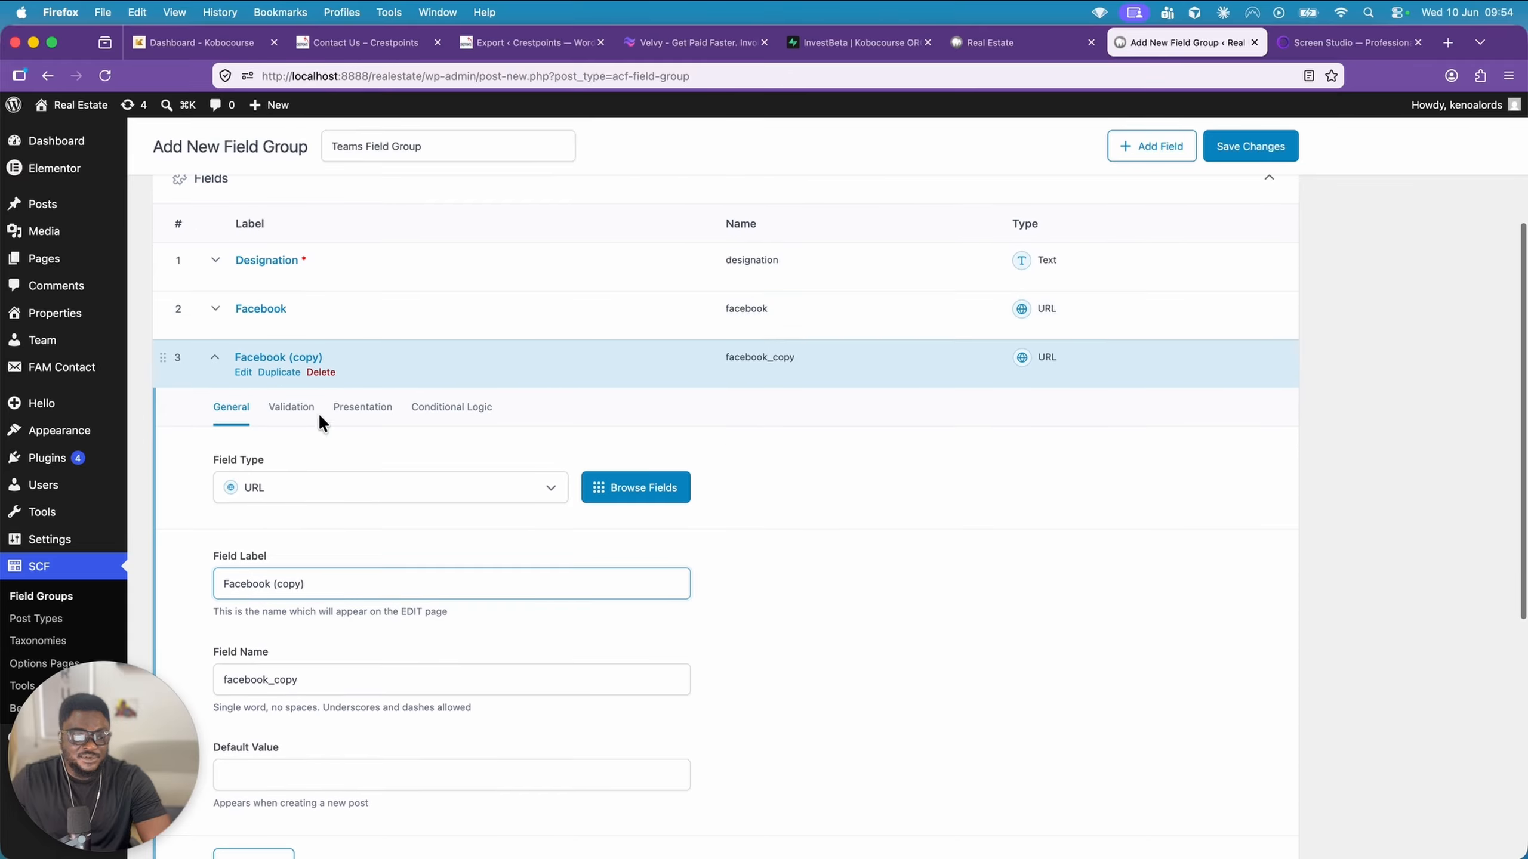
triple_click(363, 584)
text(Instagram)
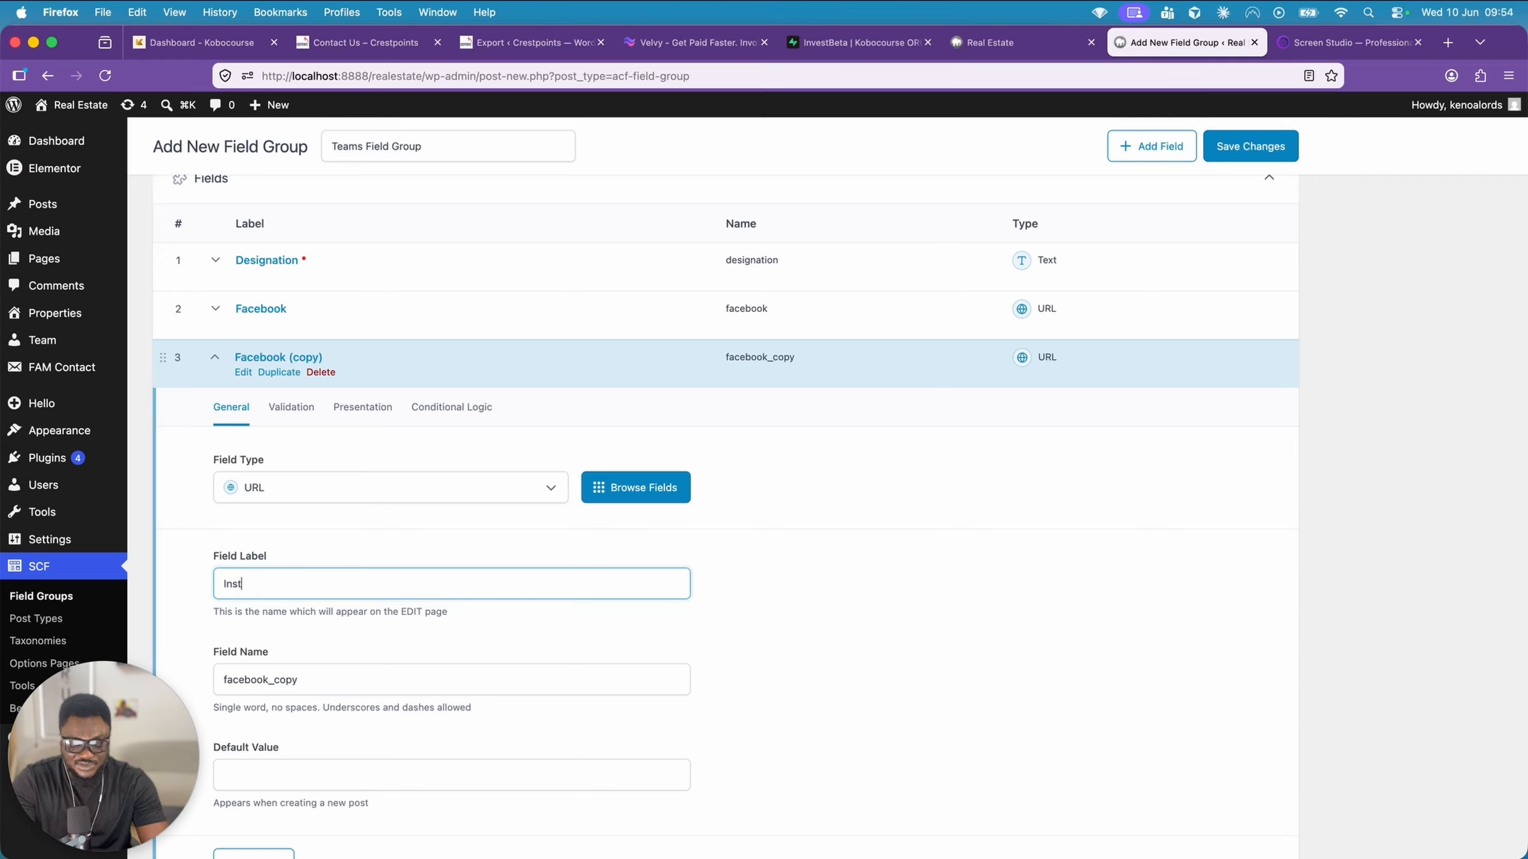
Set the Instagram field's name to instagram and collapse its settings
click(362, 666)
triple_click(353, 672)
text(in)
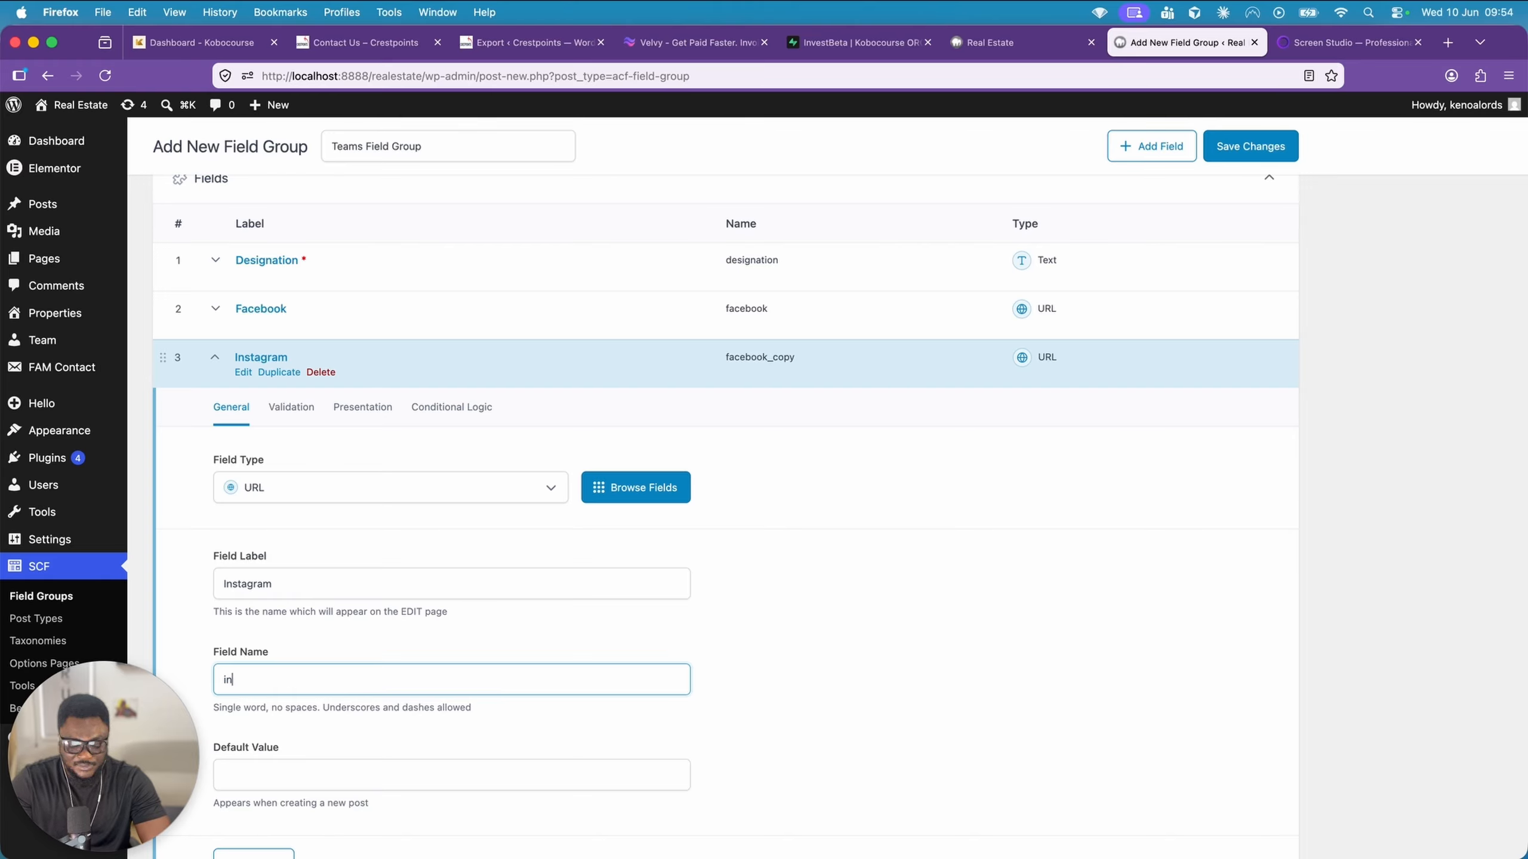
text(stagr)
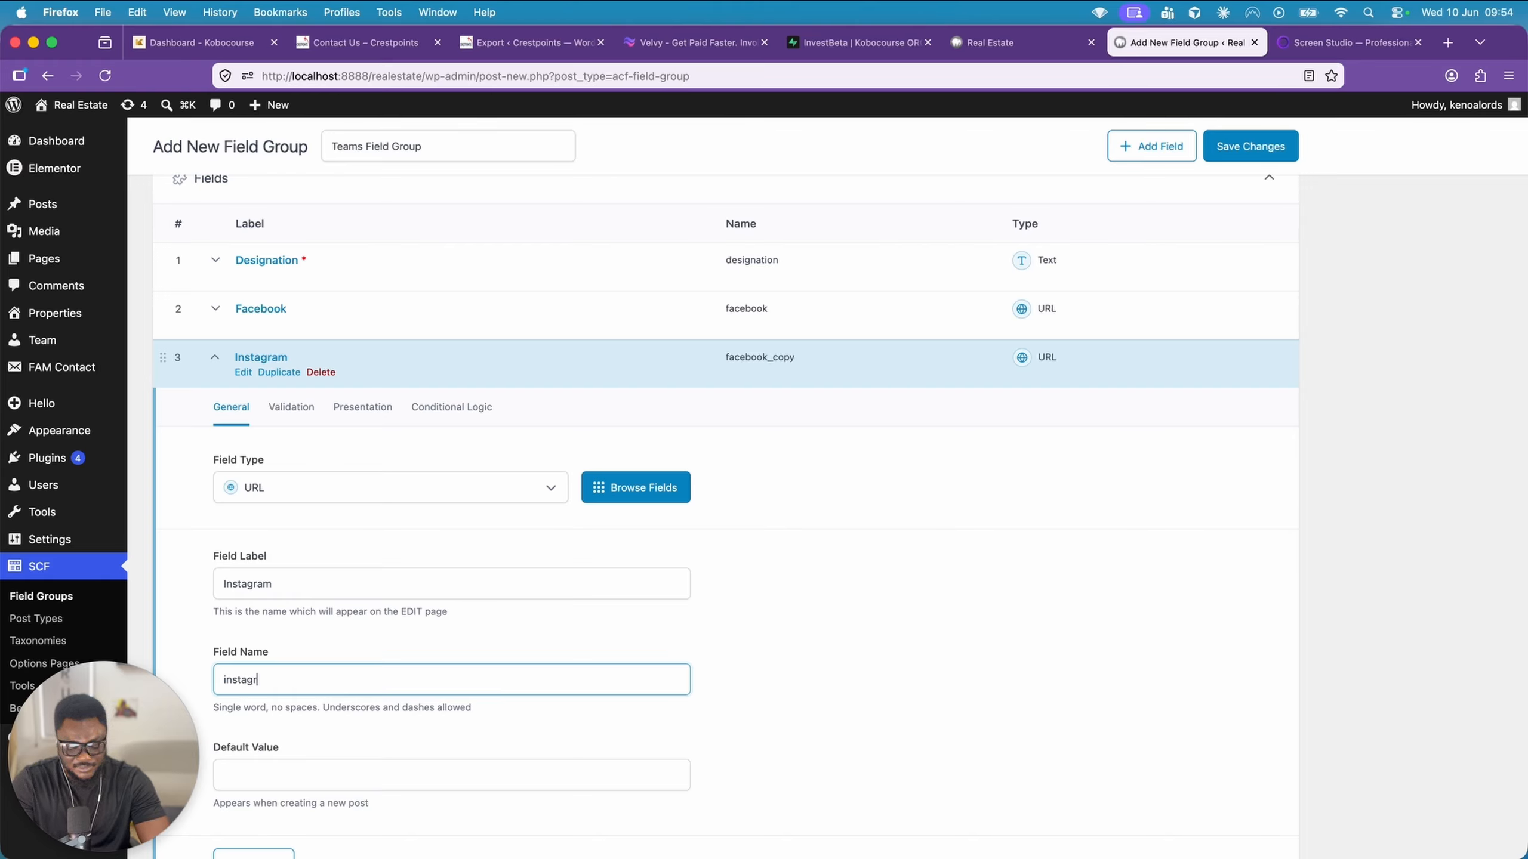
text(am)
scroll(540, 604, down, 3)
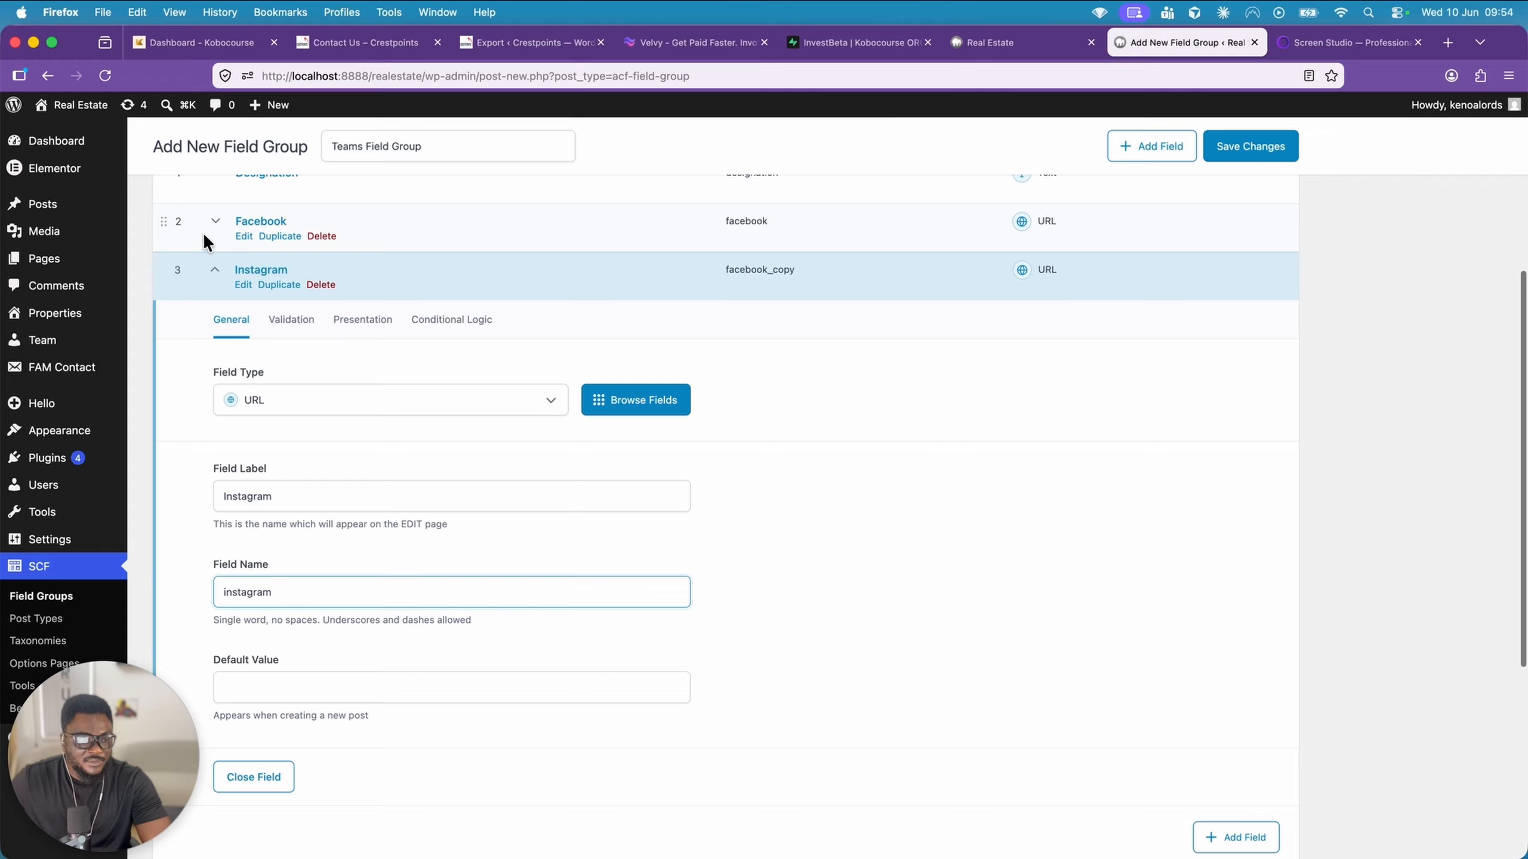
click(262, 278)
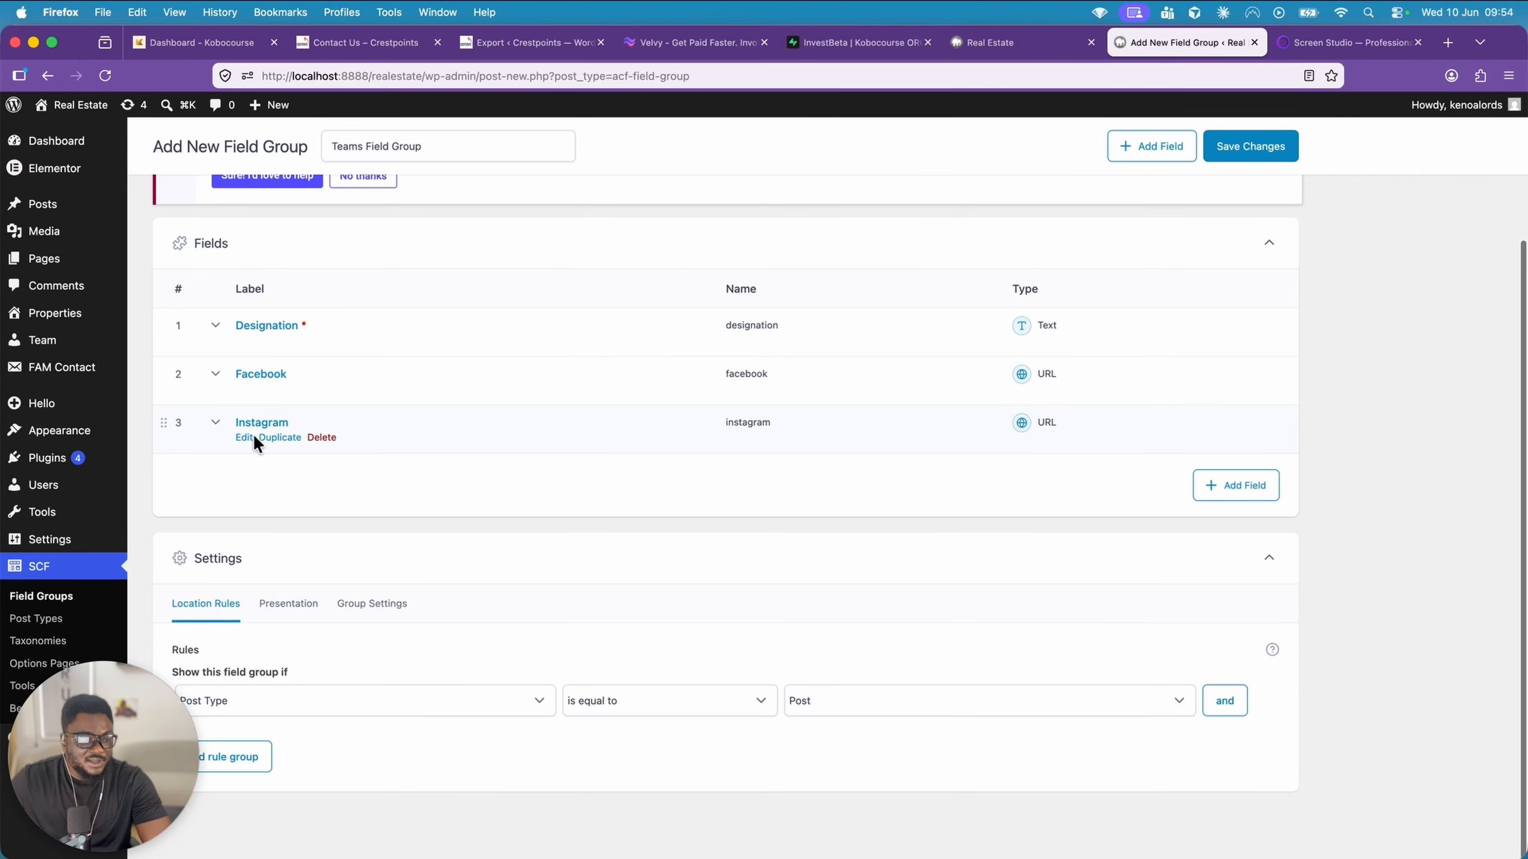
Duplicate the Instagram field and label the copy Linkedin
click(280, 438)
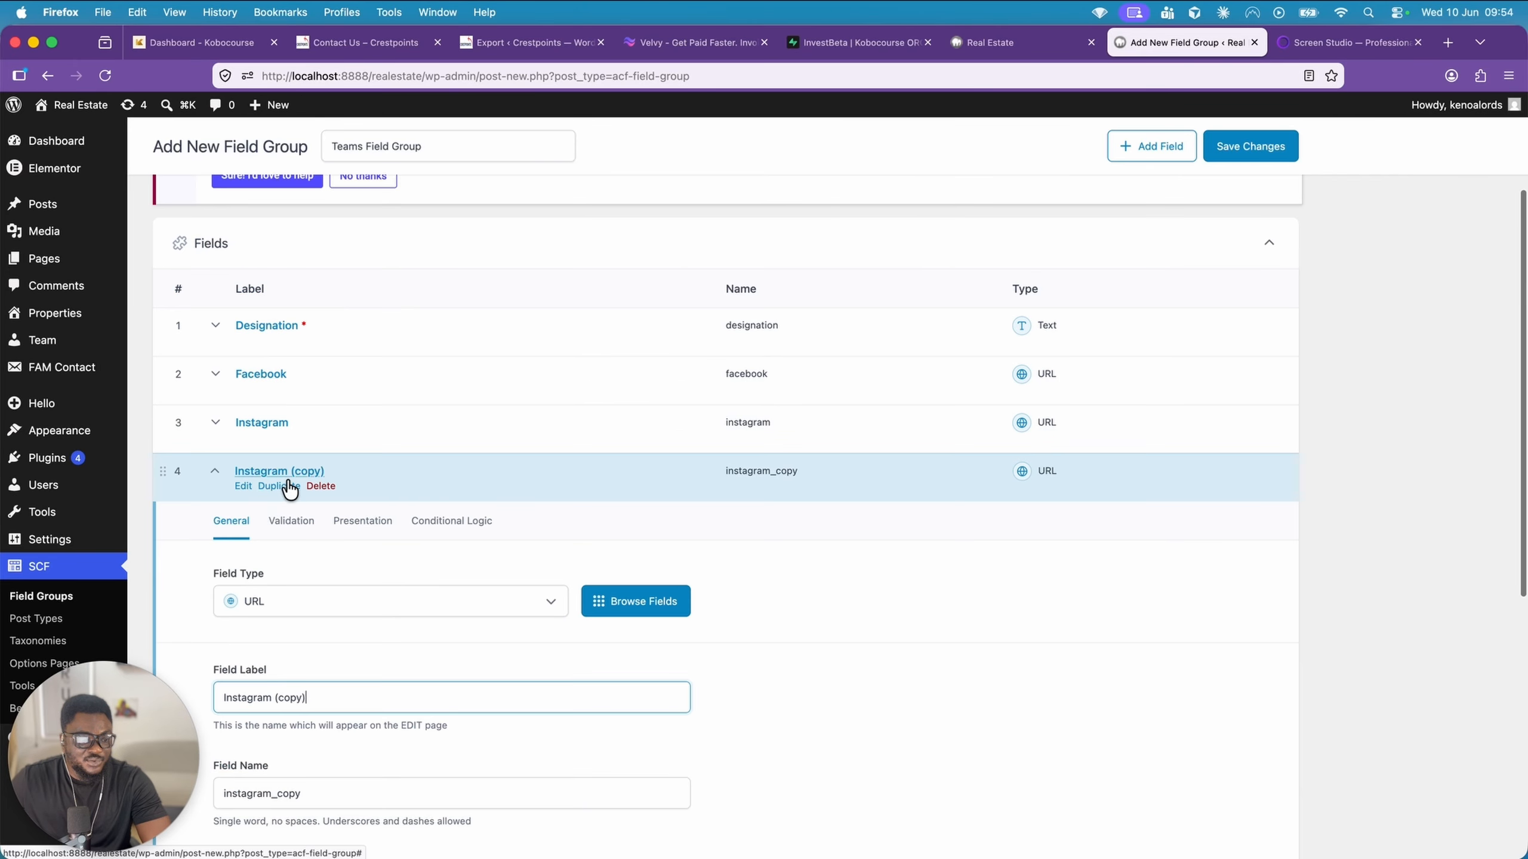
click(329, 685)
key(super+a)
text(Link)
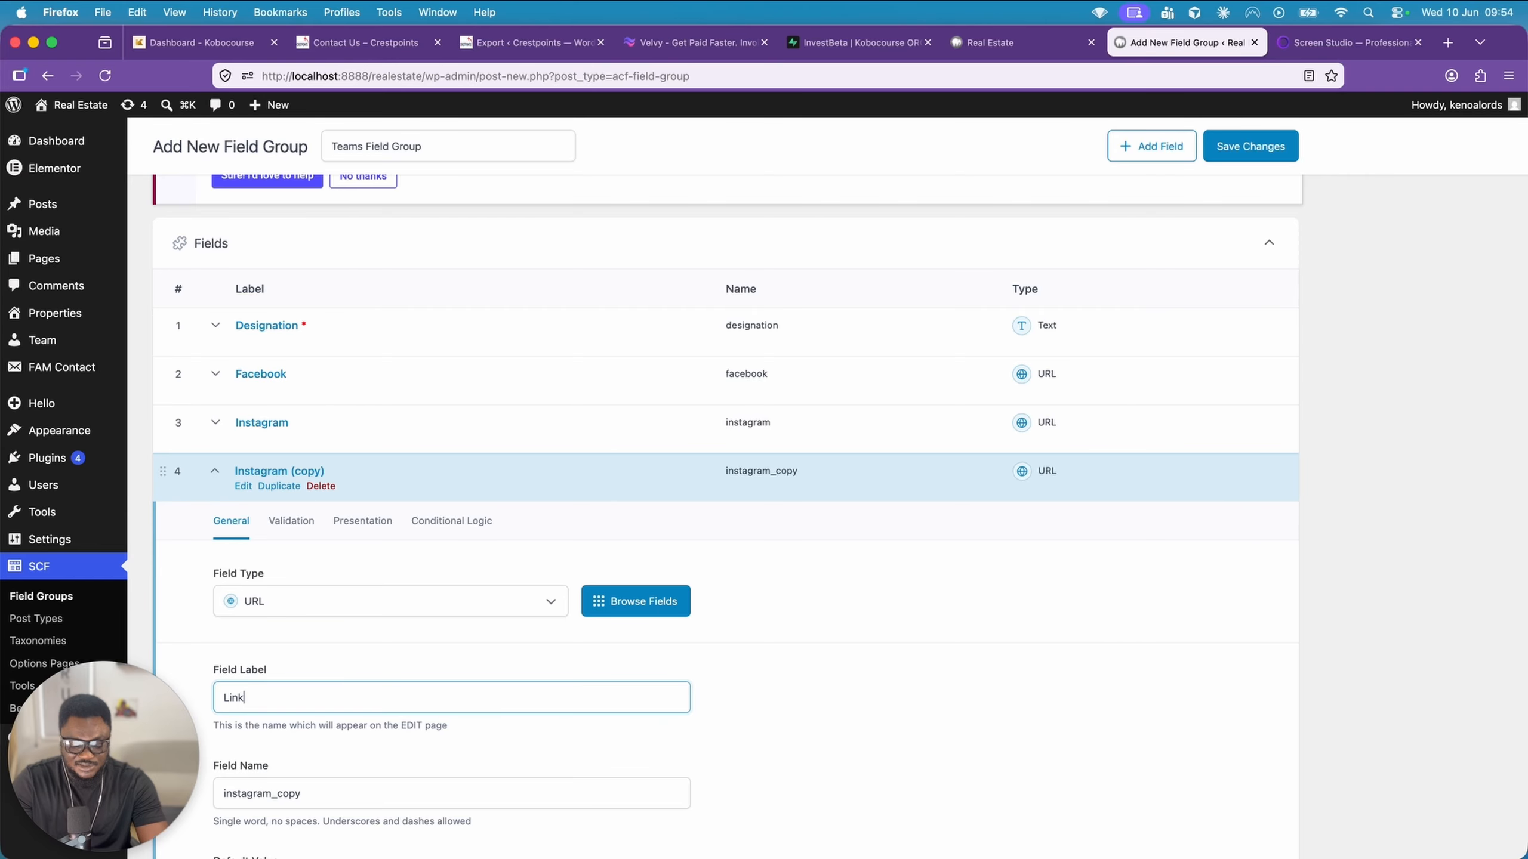
text(edin)
Set the Linkedin field's name to linkedin and collapse its settings
click(416, 785)
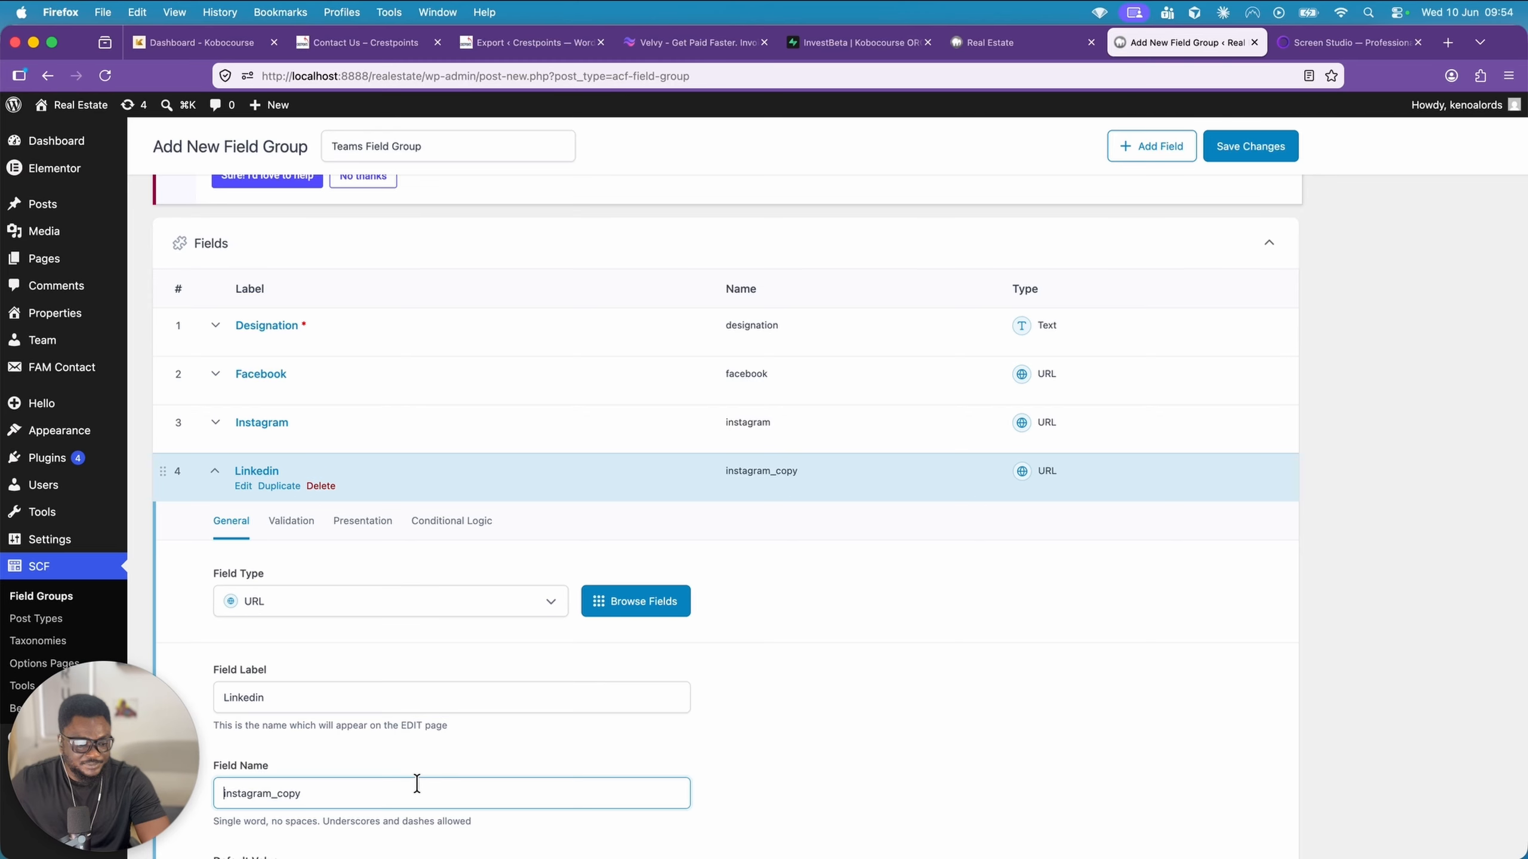
key(super+a)
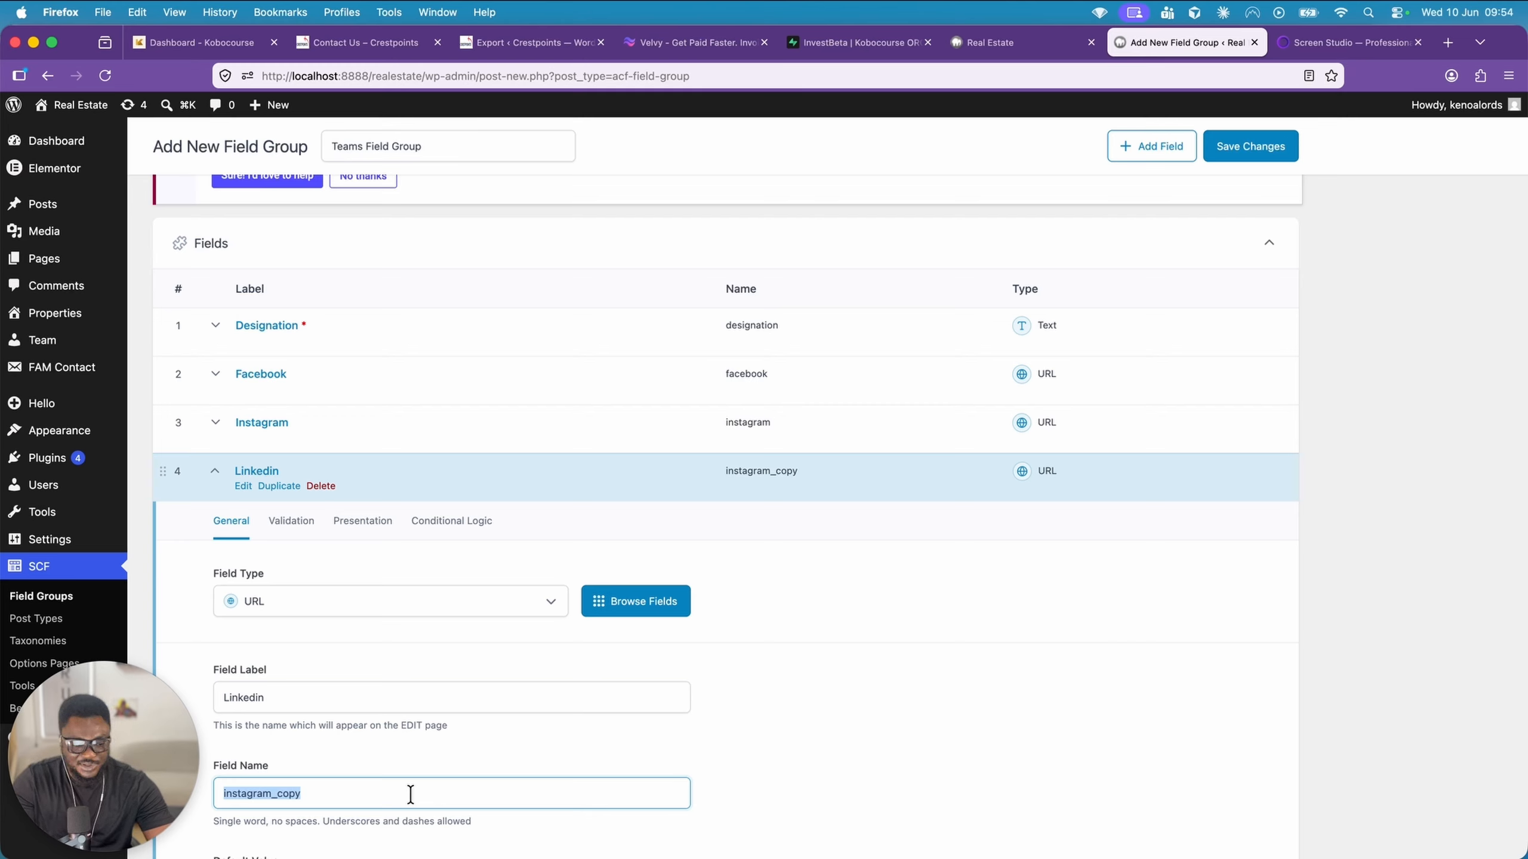
text(linkedin)
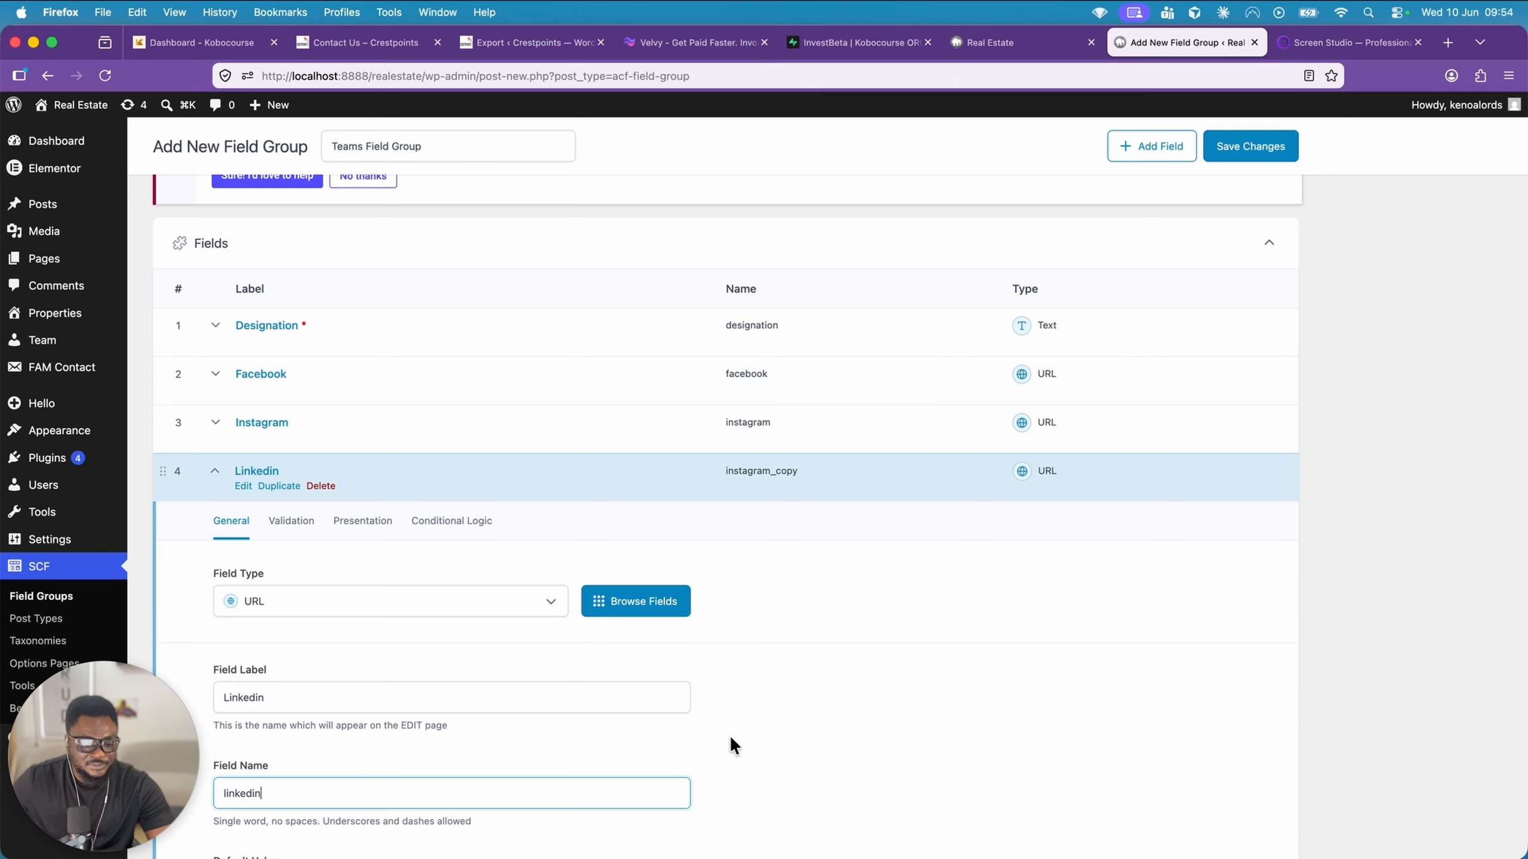
scroll(730, 739, down, 5)
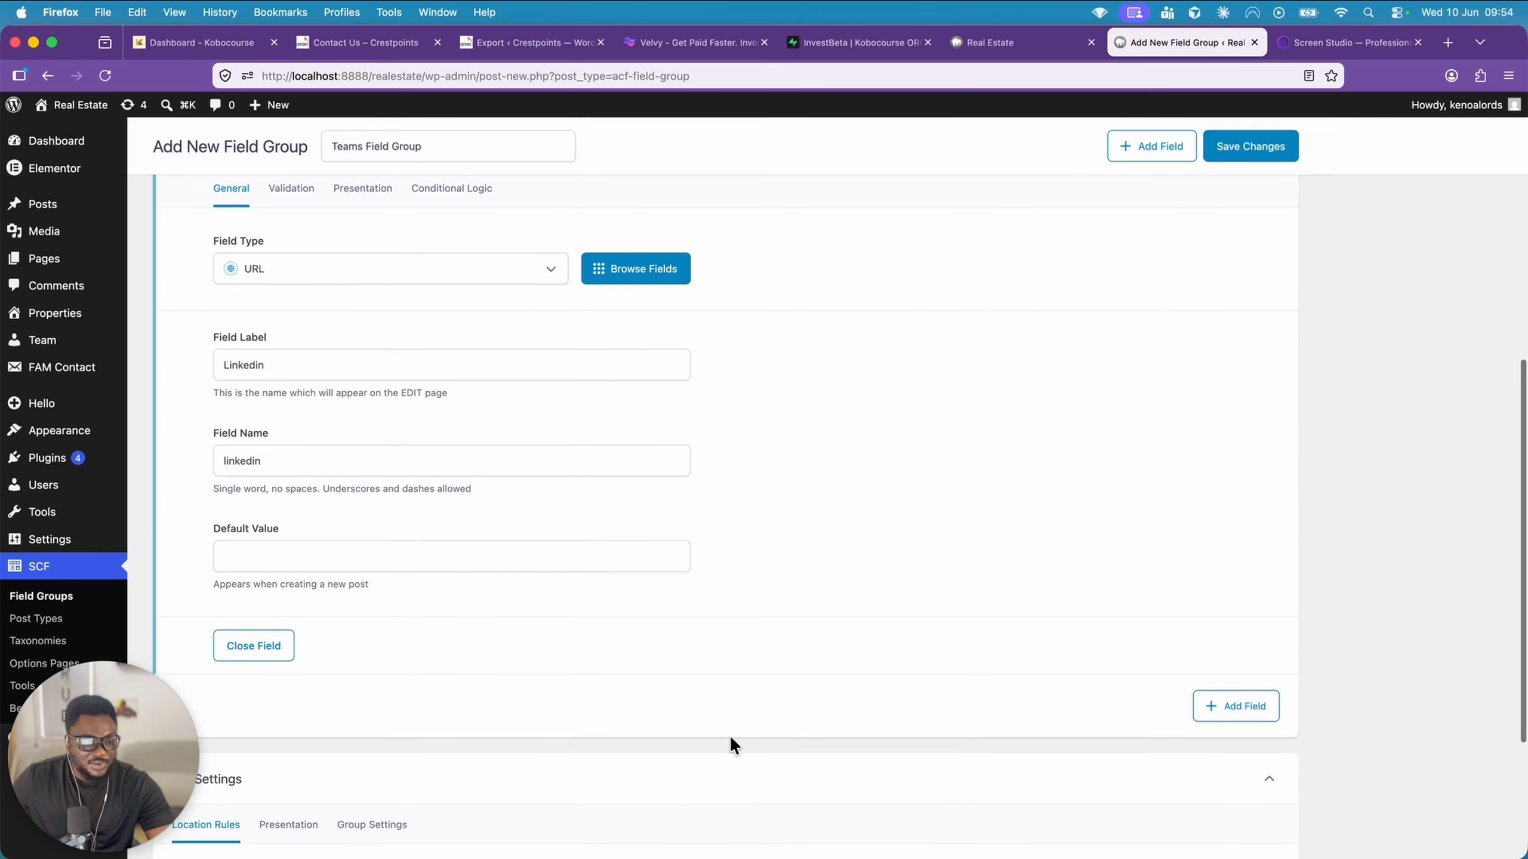
scroll(842, 651, up, 4)
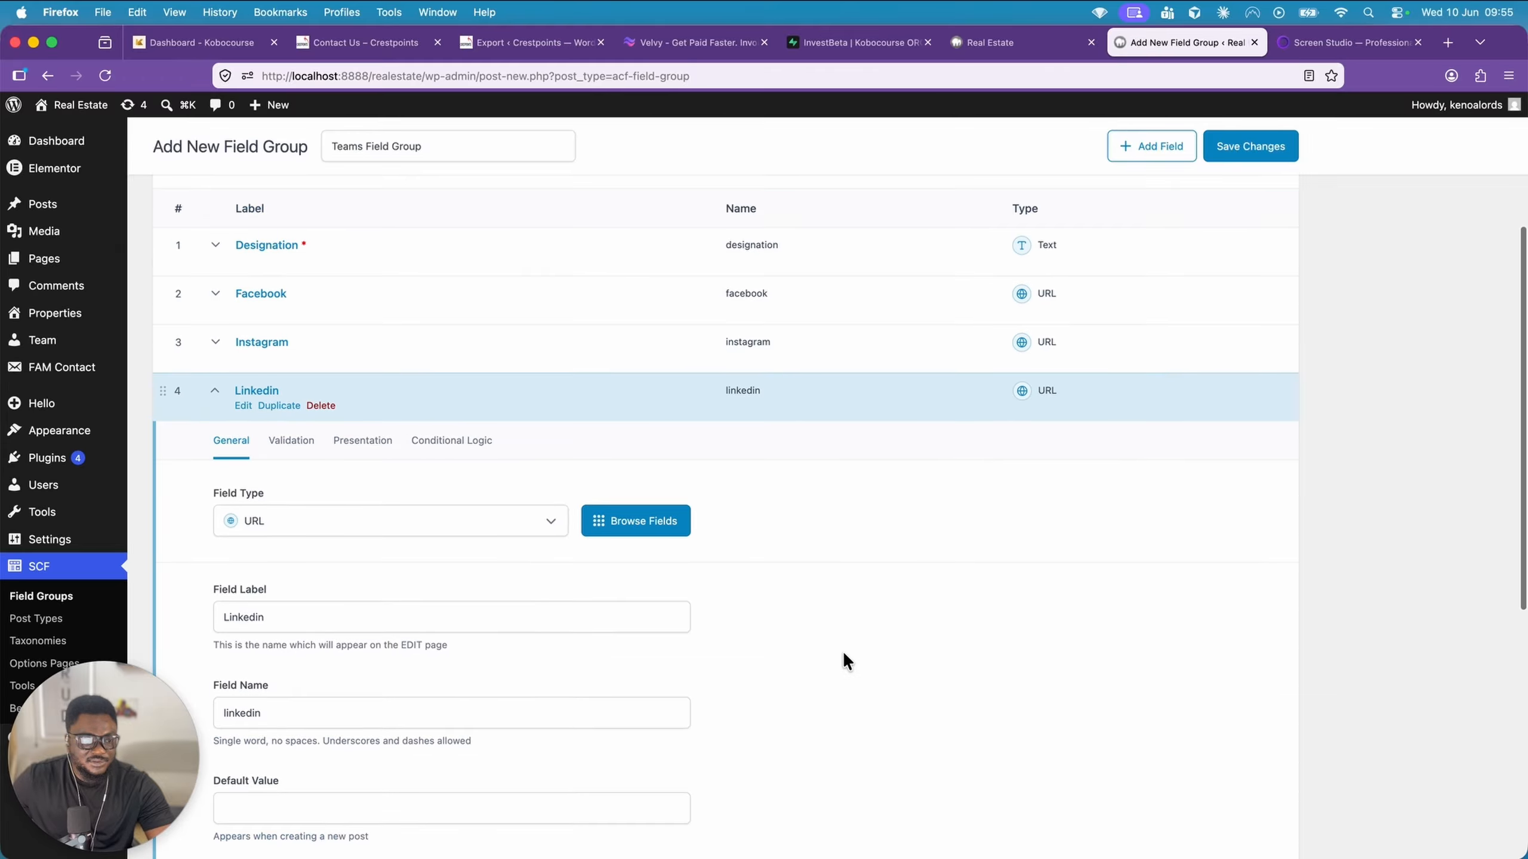
click(800, 401)
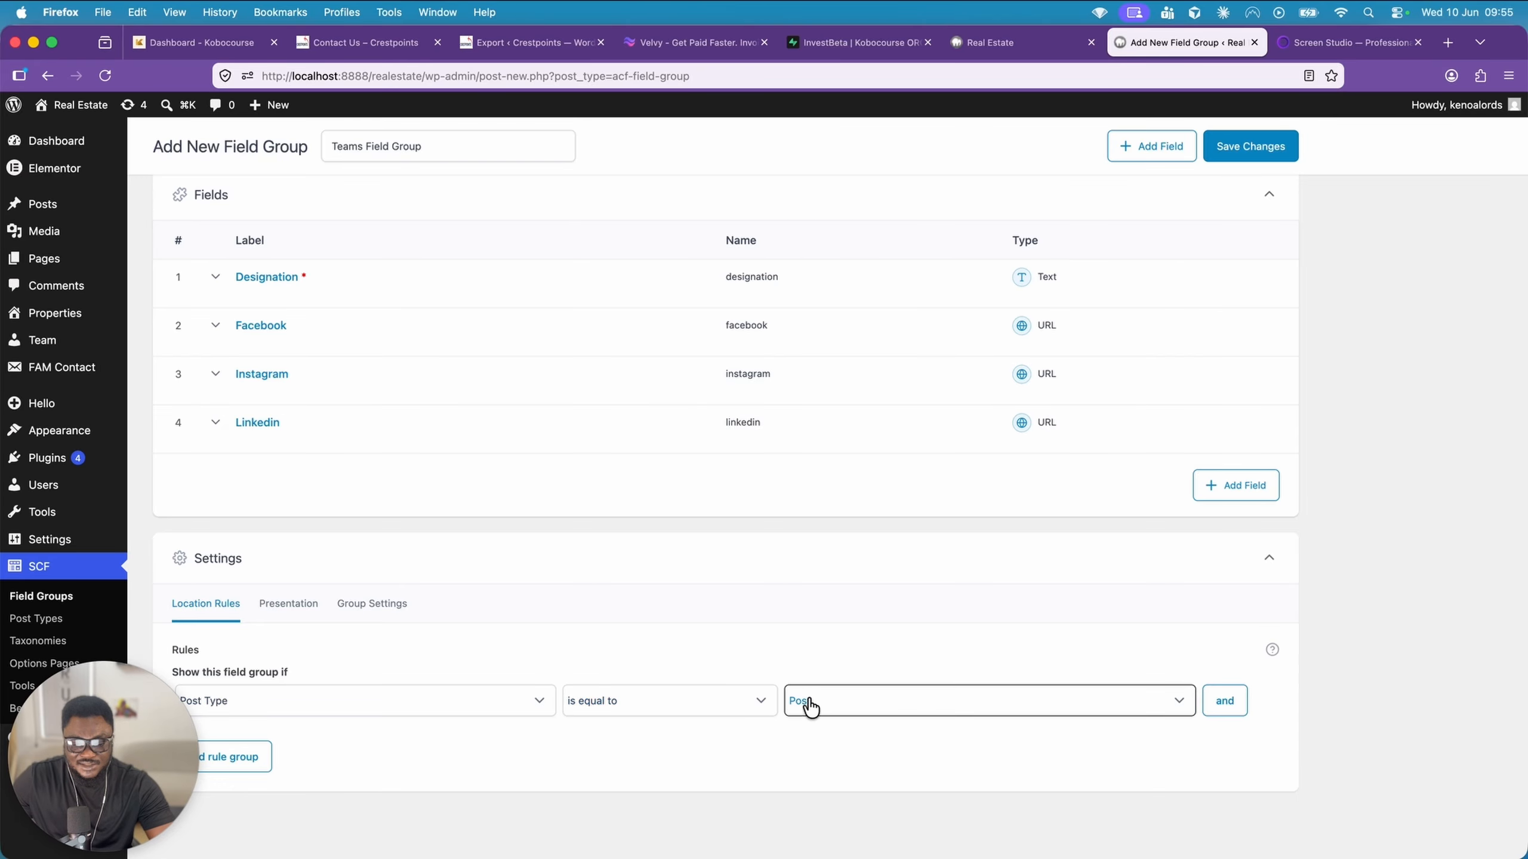
Set the location rule to show the field group when Post Type is equal to Team, and save the group
click(827, 701)
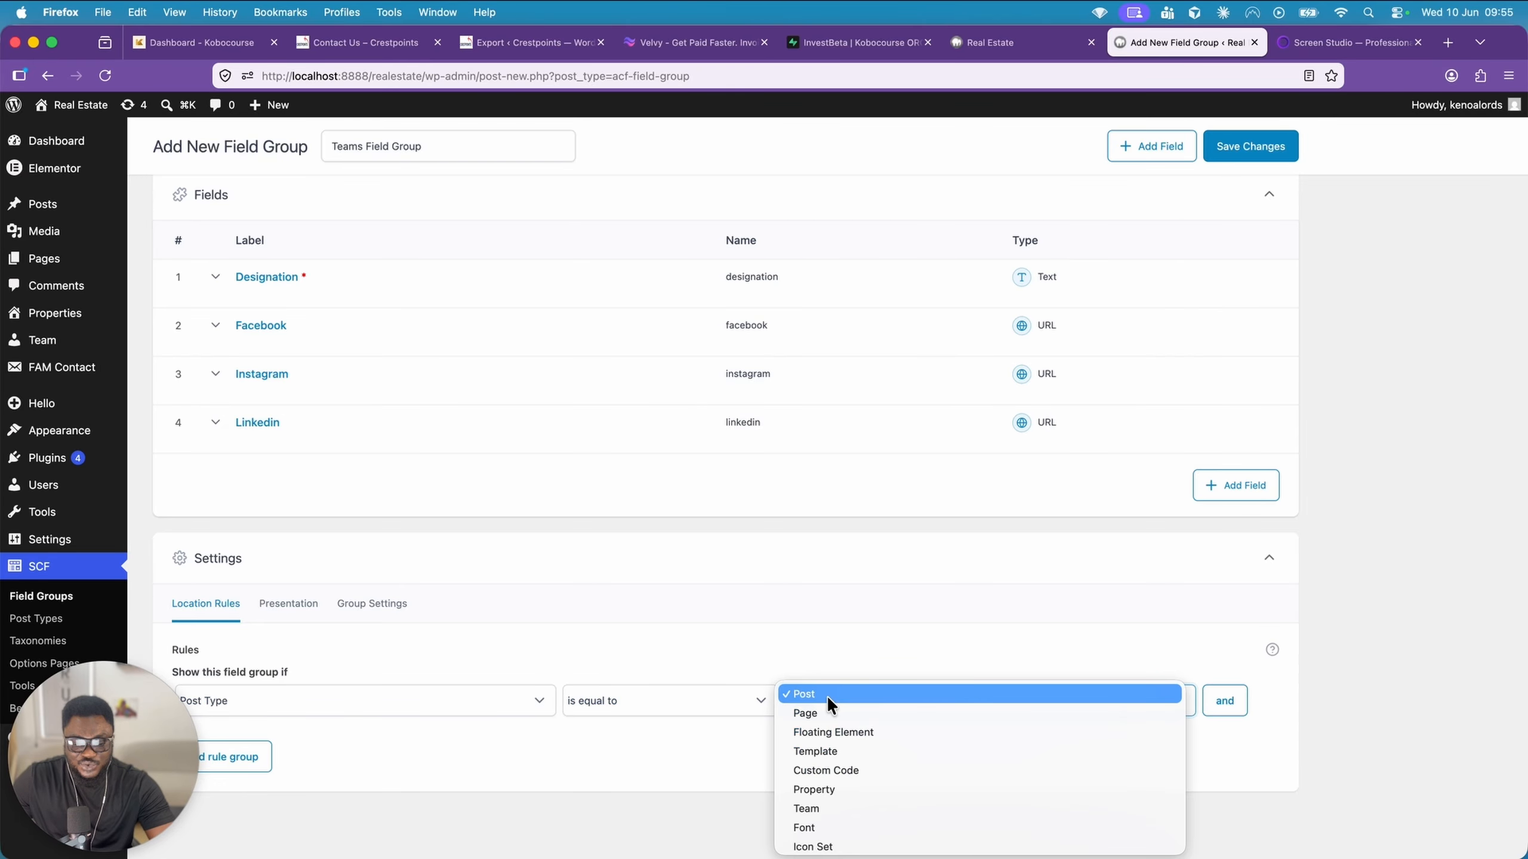
click(857, 796)
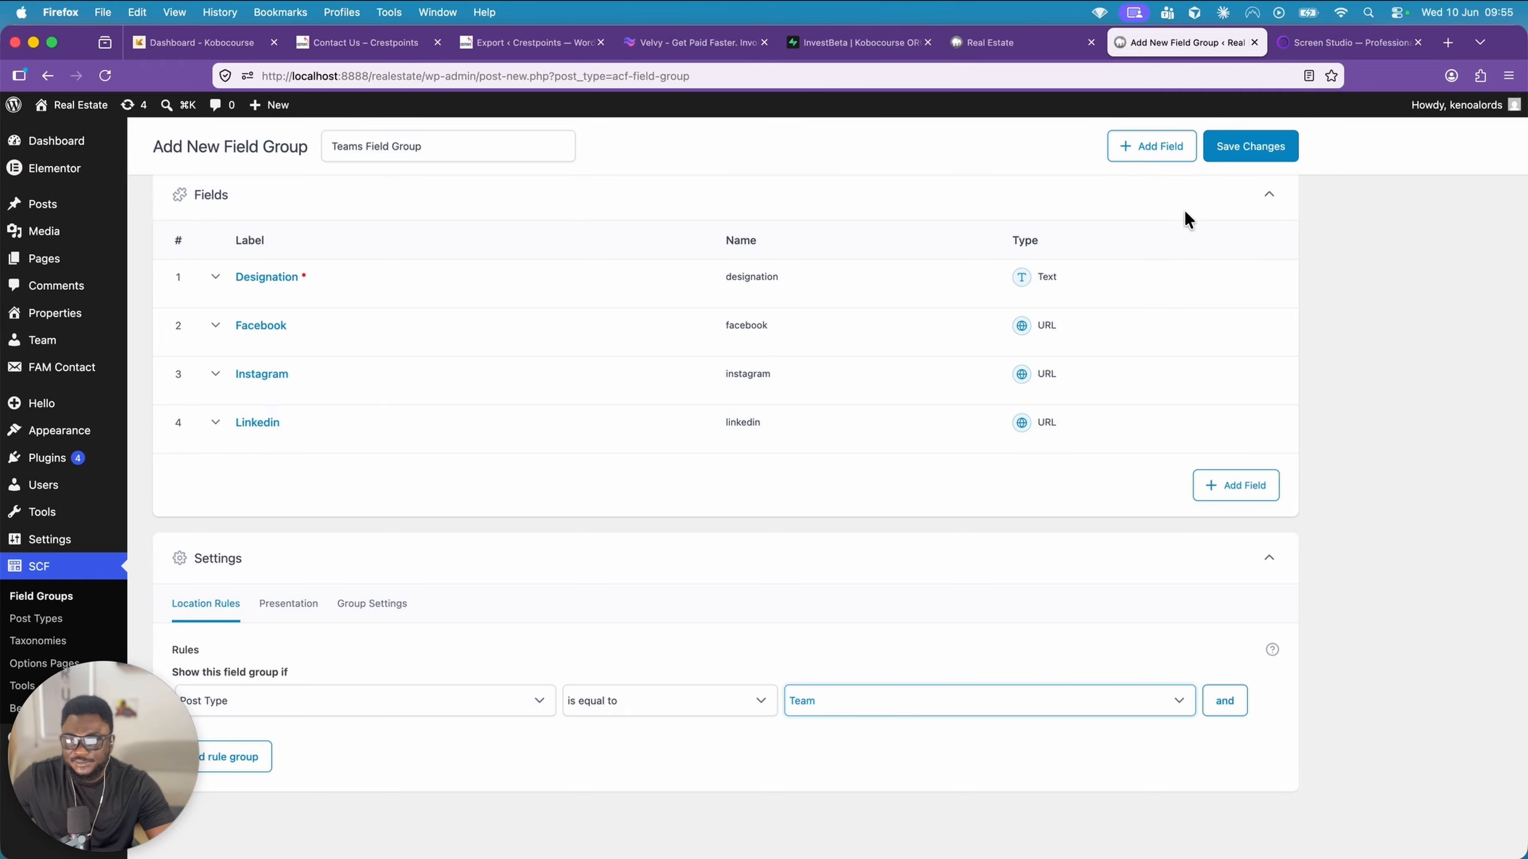
click(1219, 159)
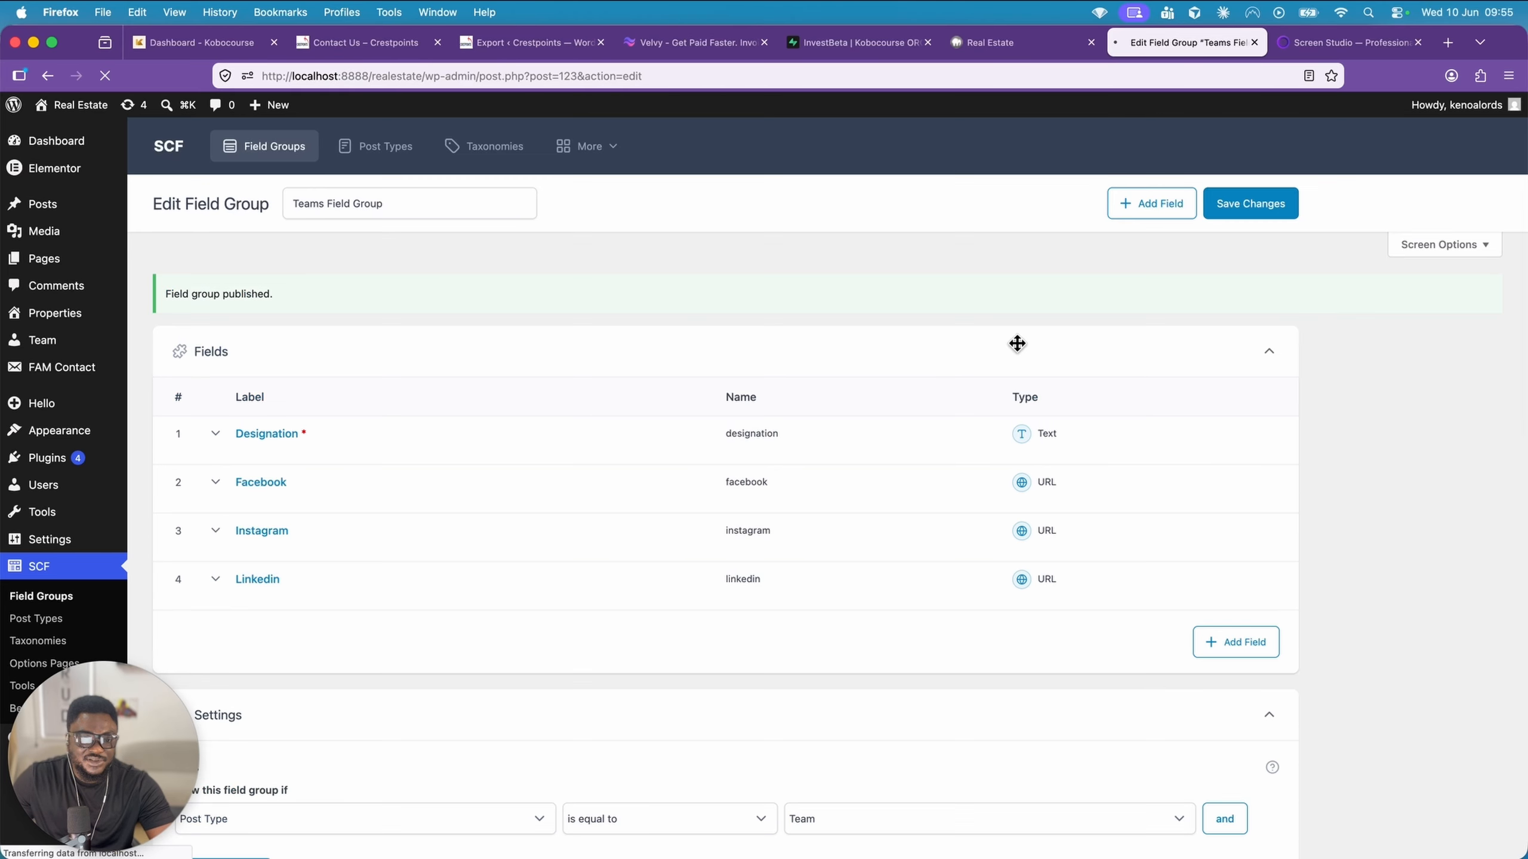
scroll(890, 379, down, 1)
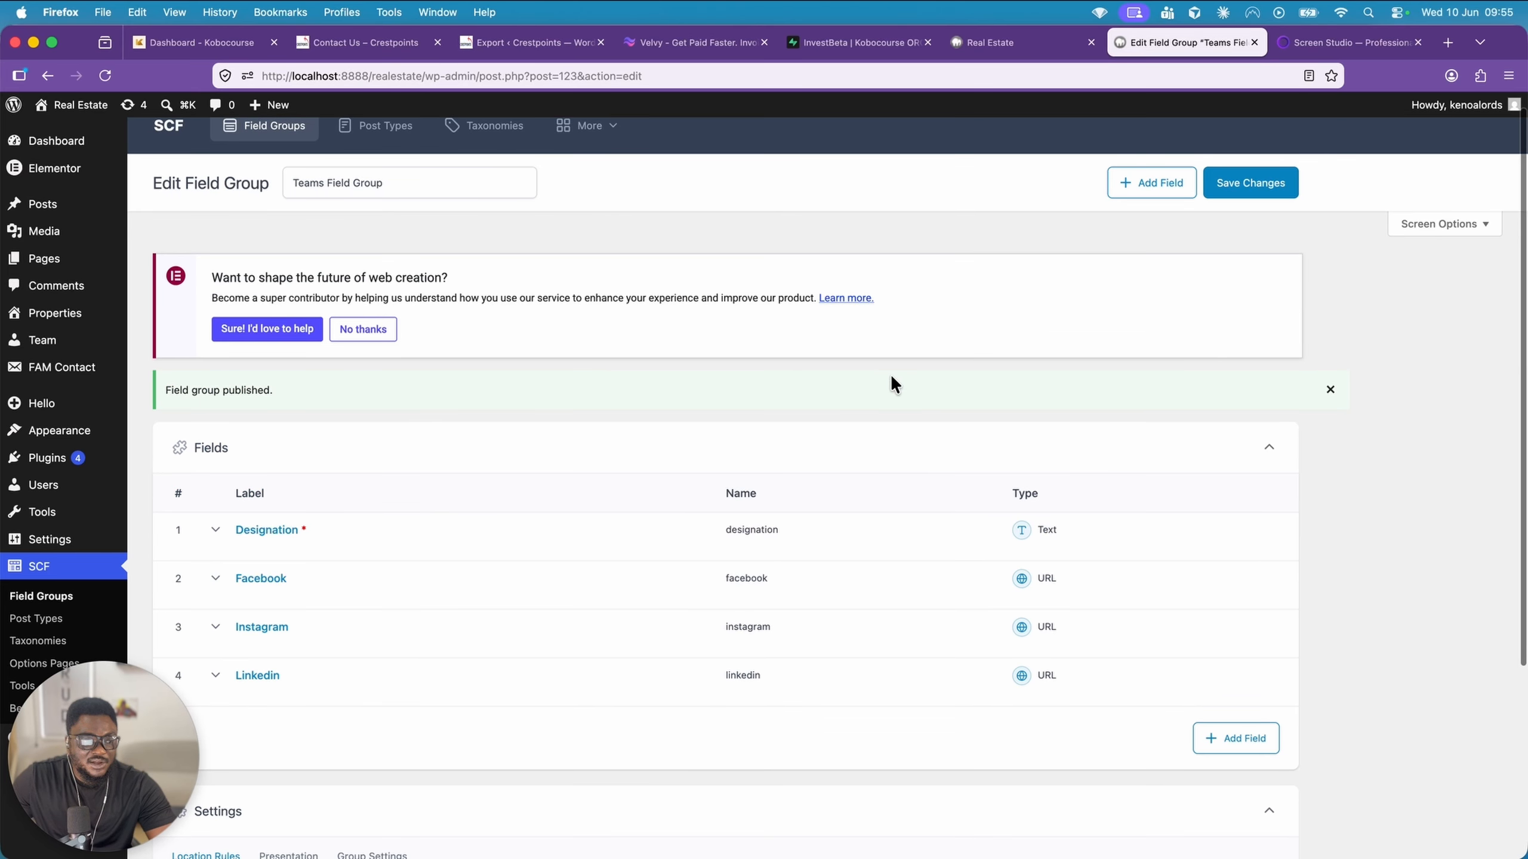
Start a new Team entry and paste the team member's full name as its title
click(91, 341)
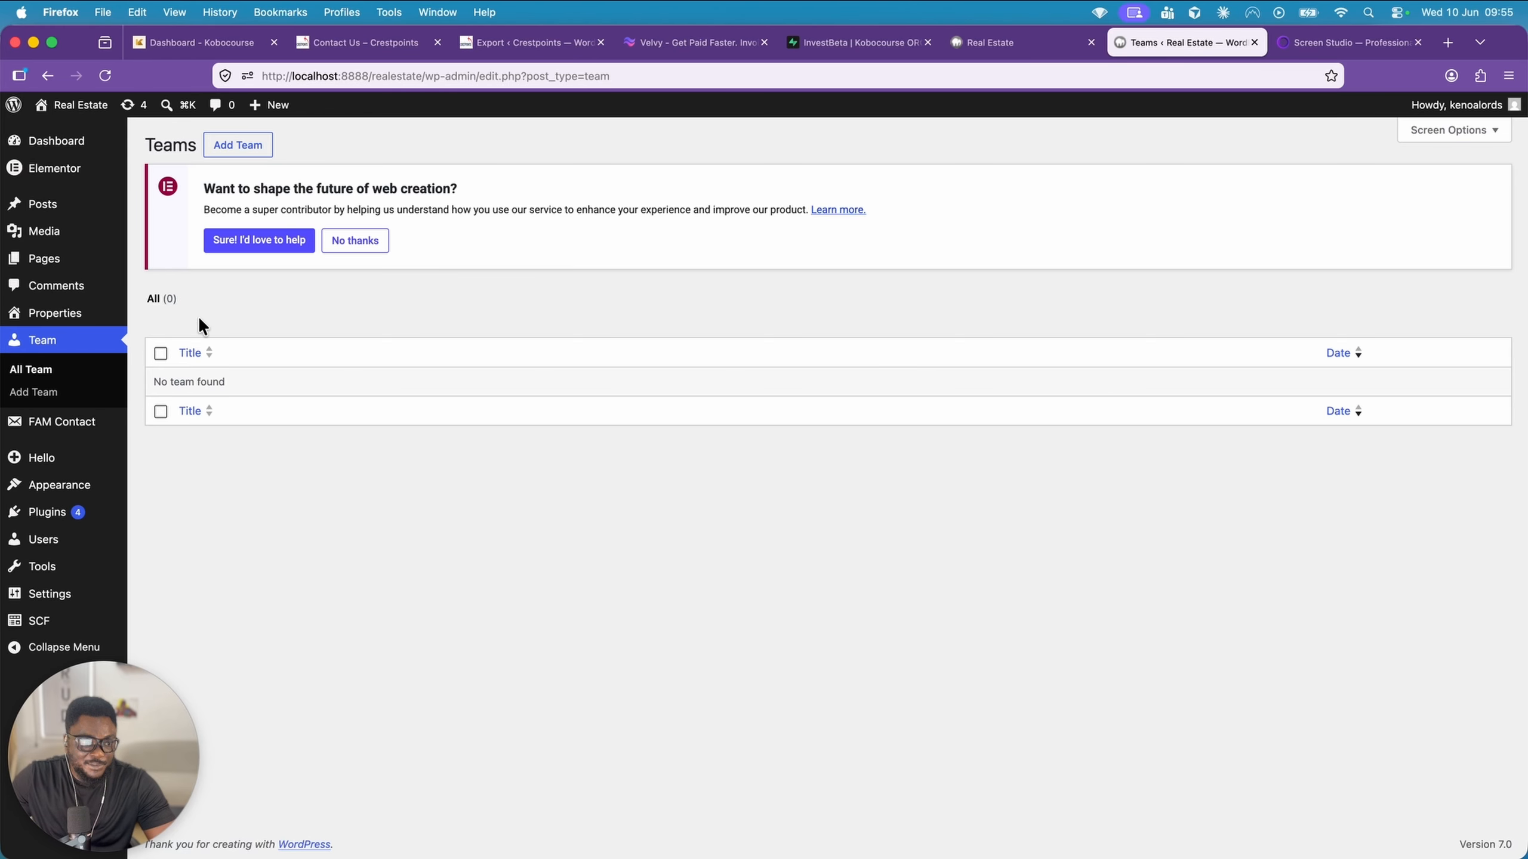
click(248, 146)
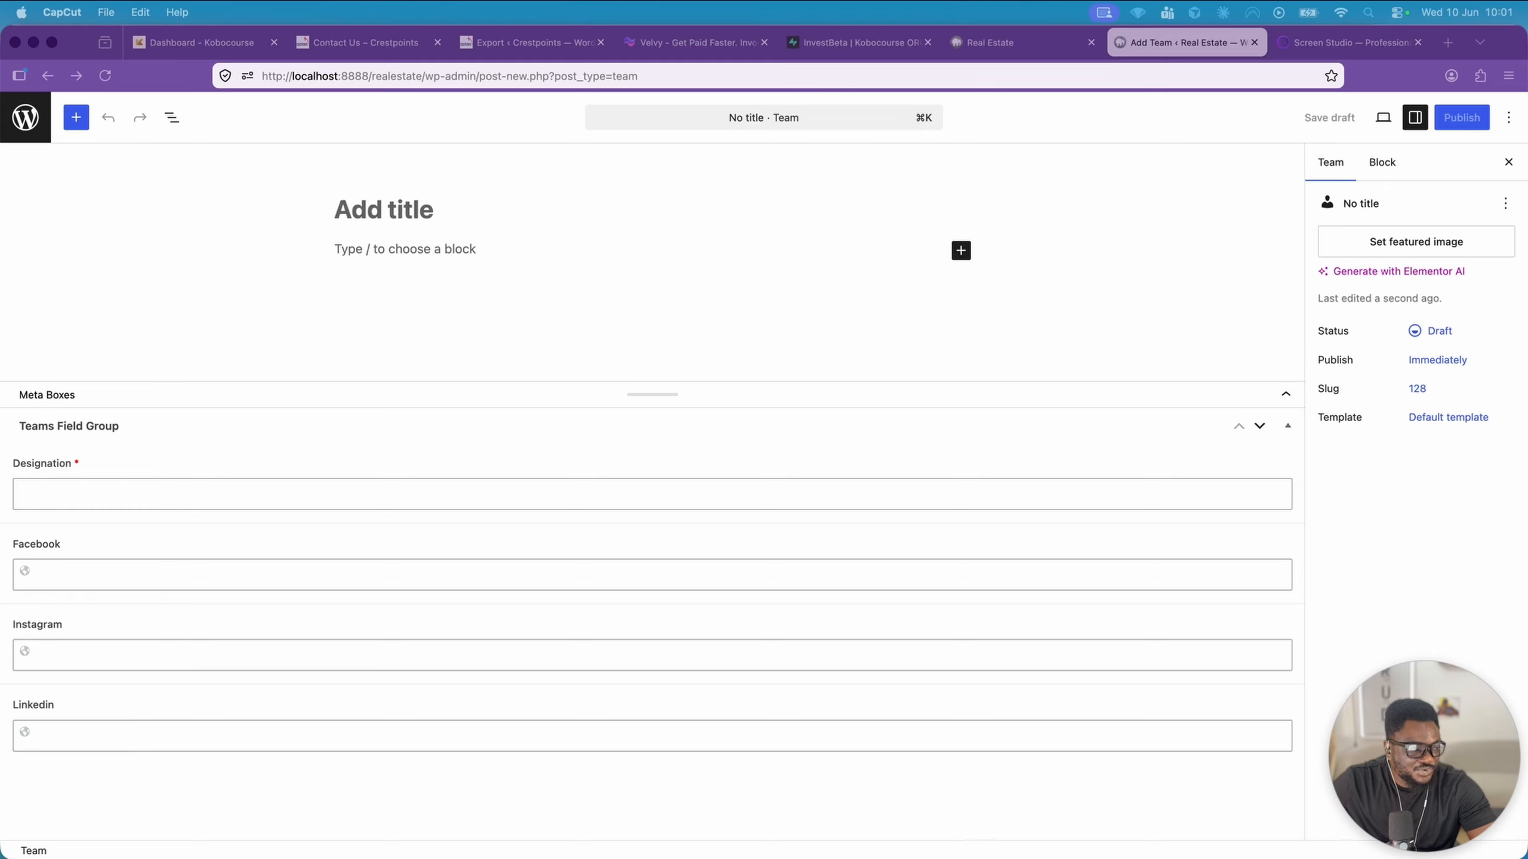
click(404, 210)
text(Chinedu Okafor)
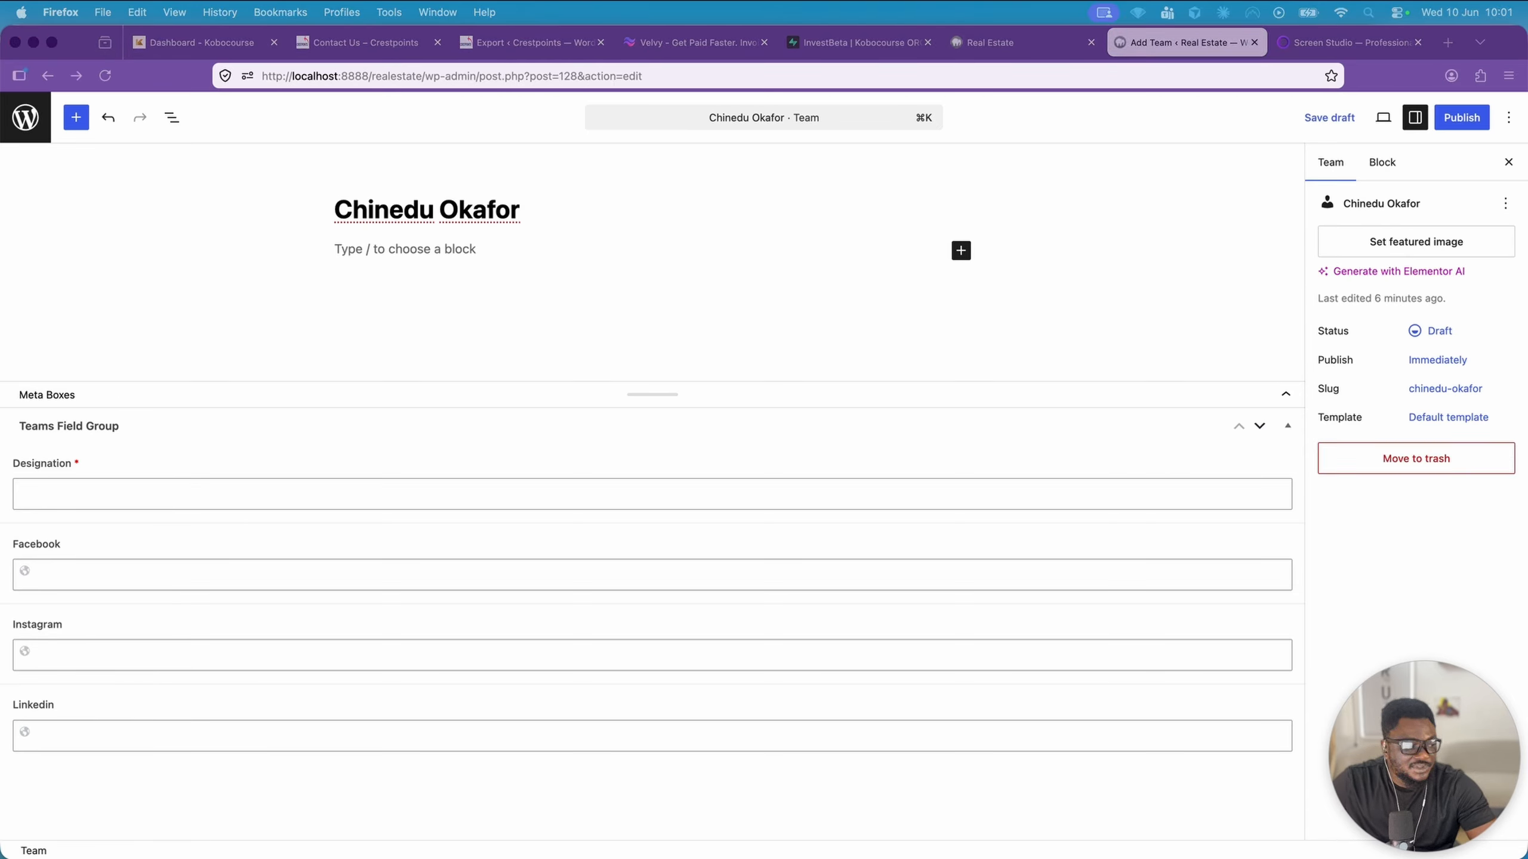
Fill in the team member's Designation as Managing Director & CEO
click(130, 497)
click(130, 494)
text(Managing Director & CEO)
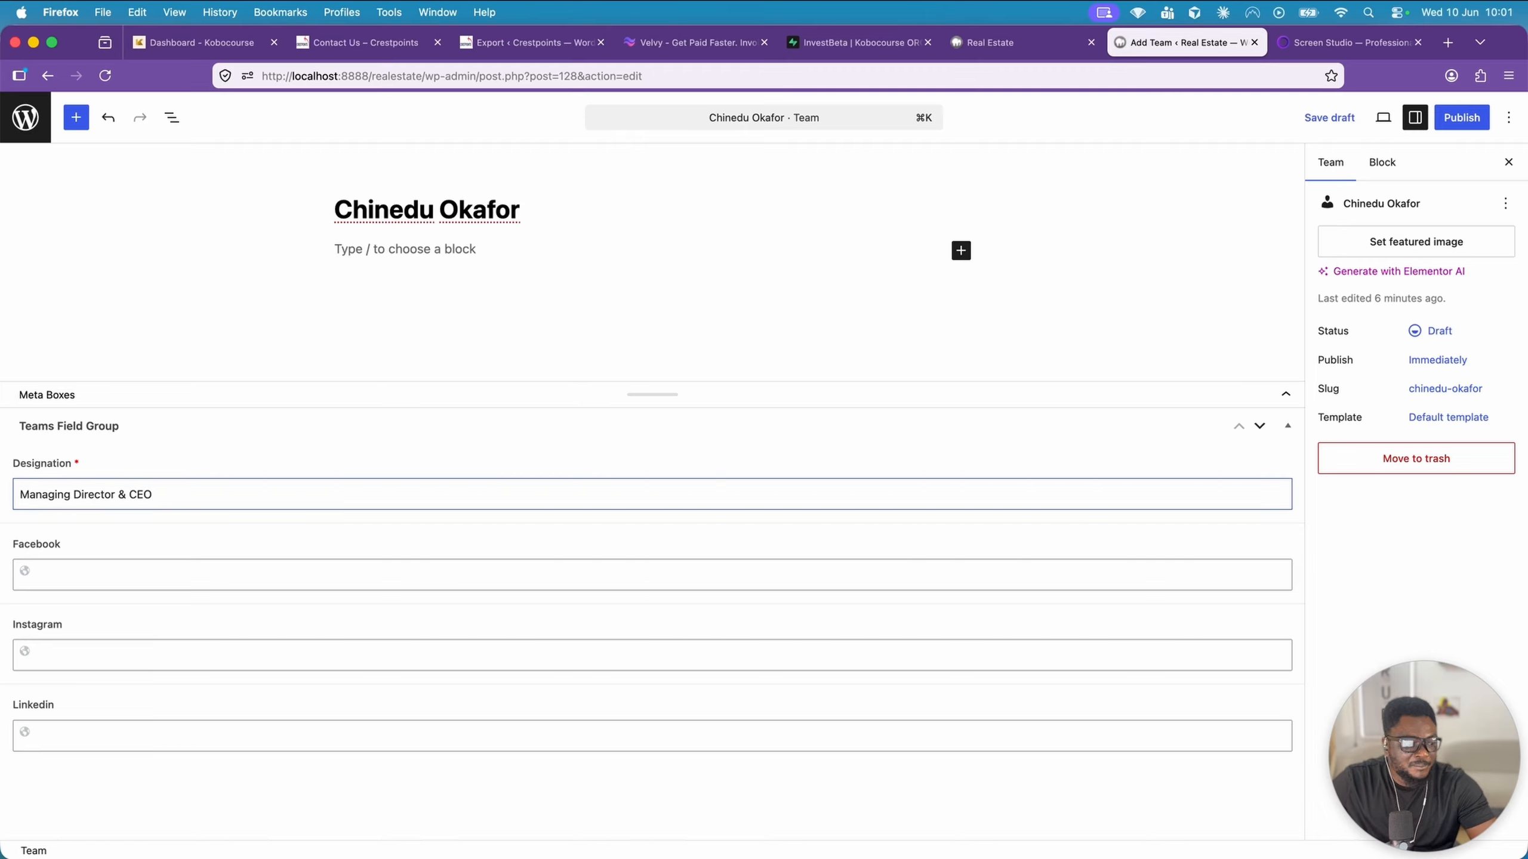
Enter the team member's https profile addresses for Facebook, Instagram and Linkedin
key(Tab)
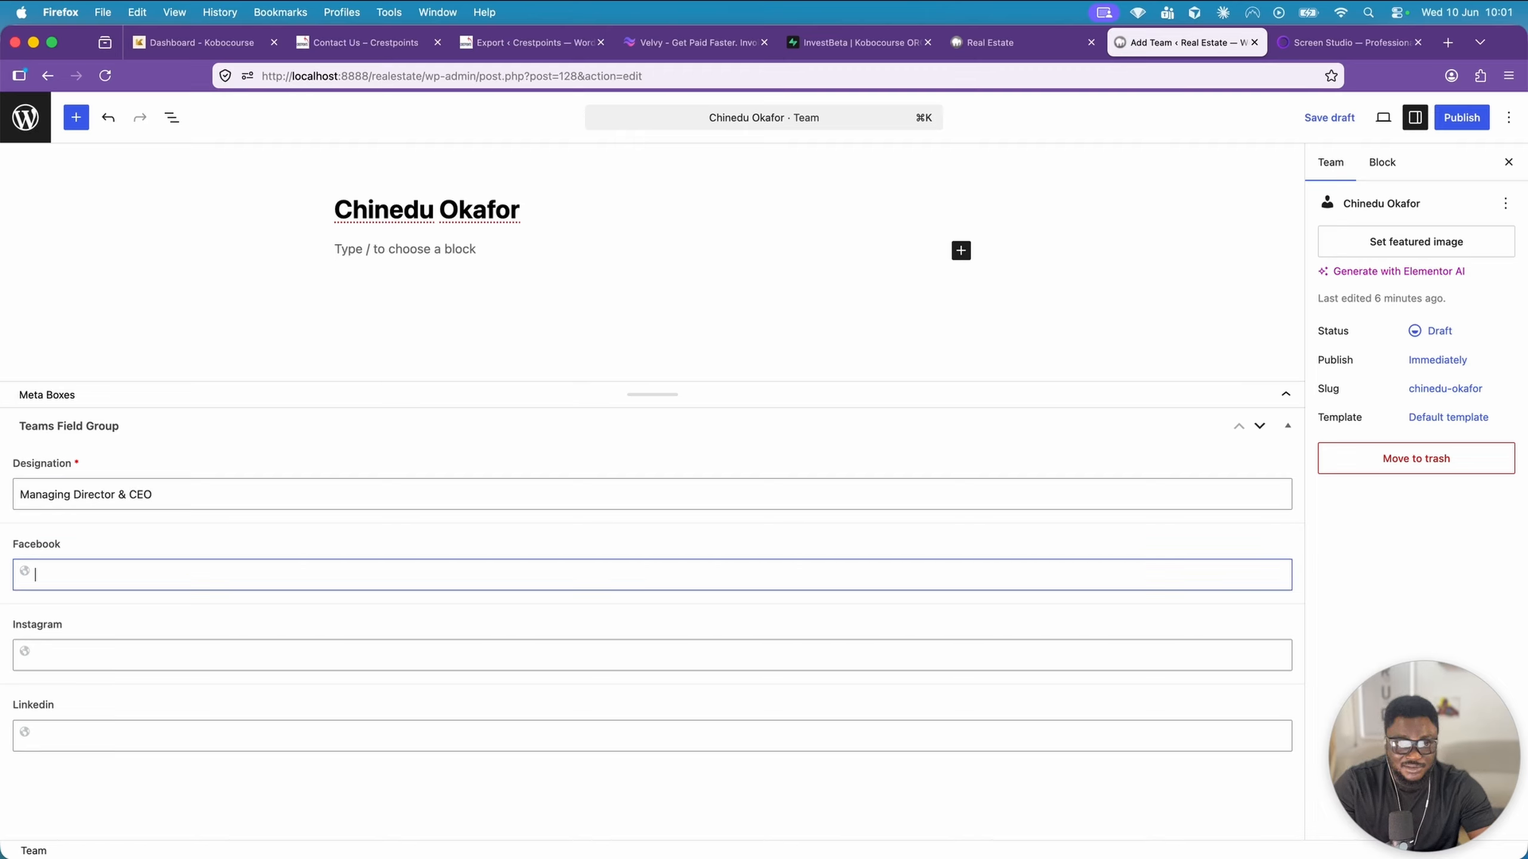
text(h)
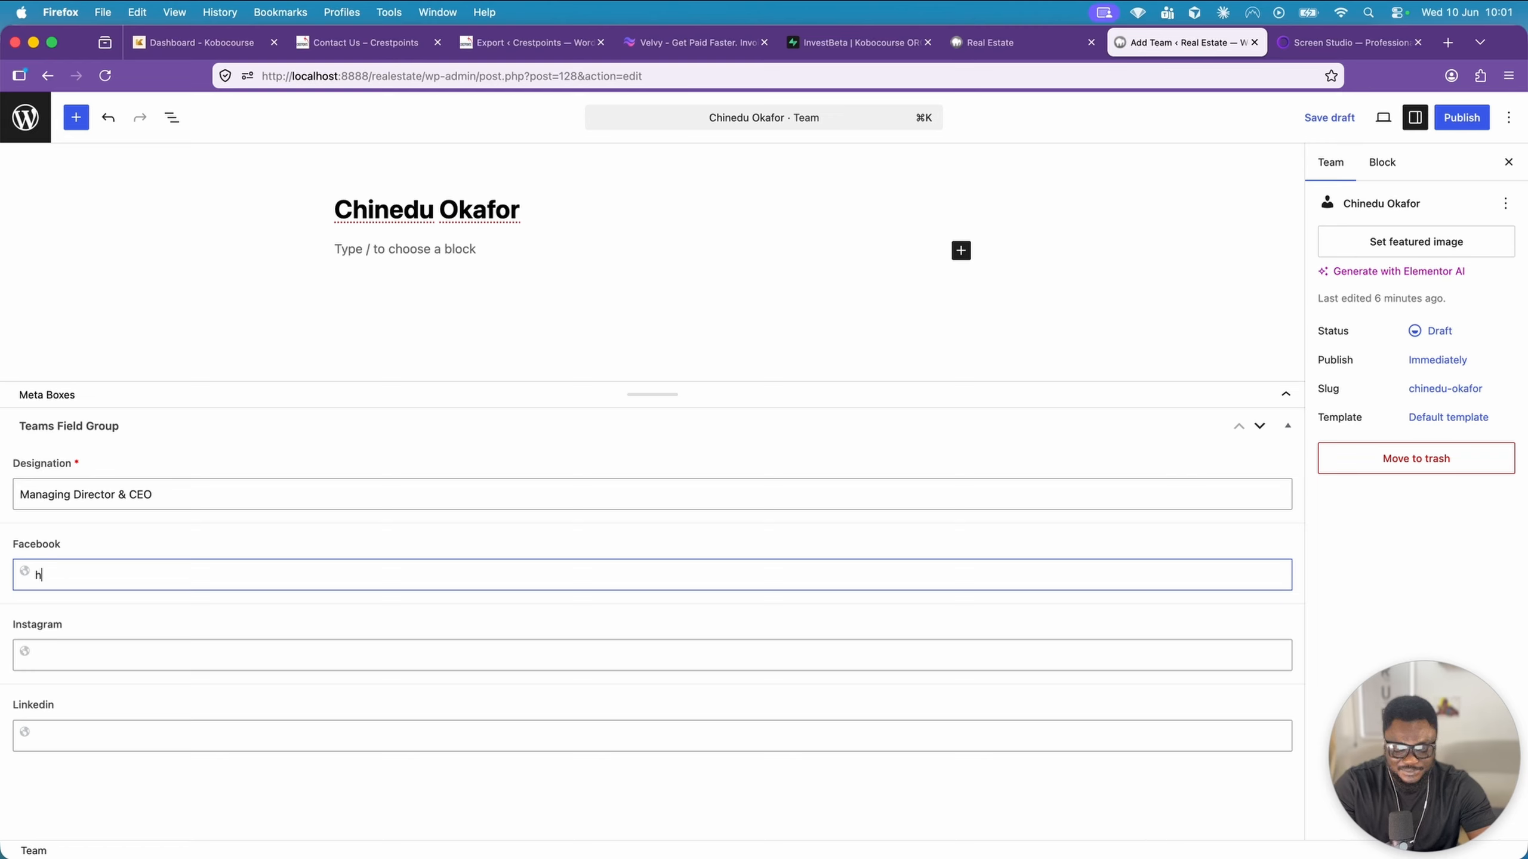
text(ttps://facebook.com/chinedu)
key(Tab)
text(https://)
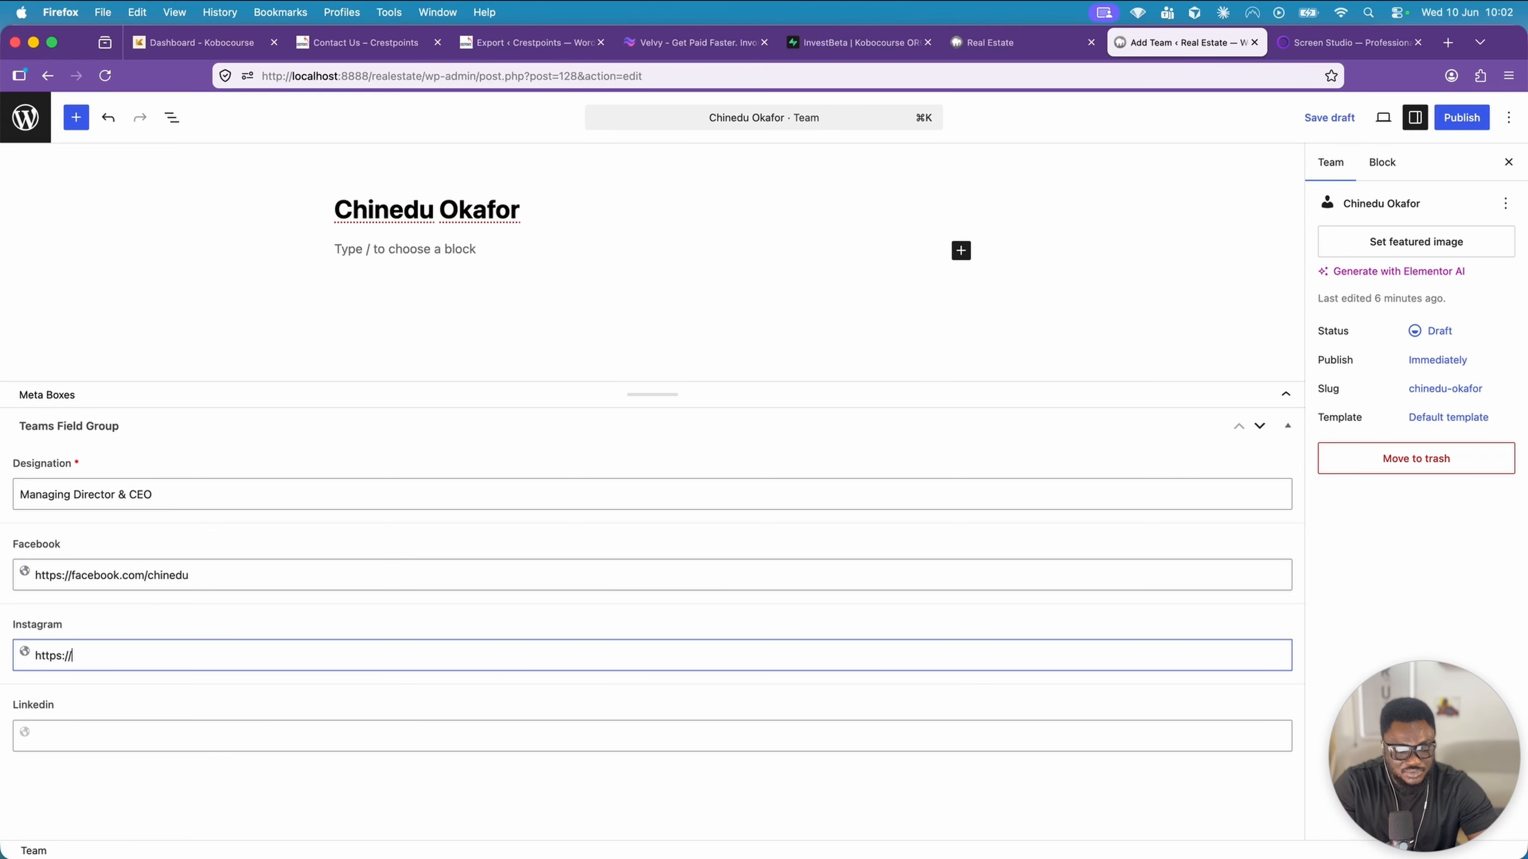
text(instagram.com/chinedu)
key(Tab)
text(https://linkedin.com/)
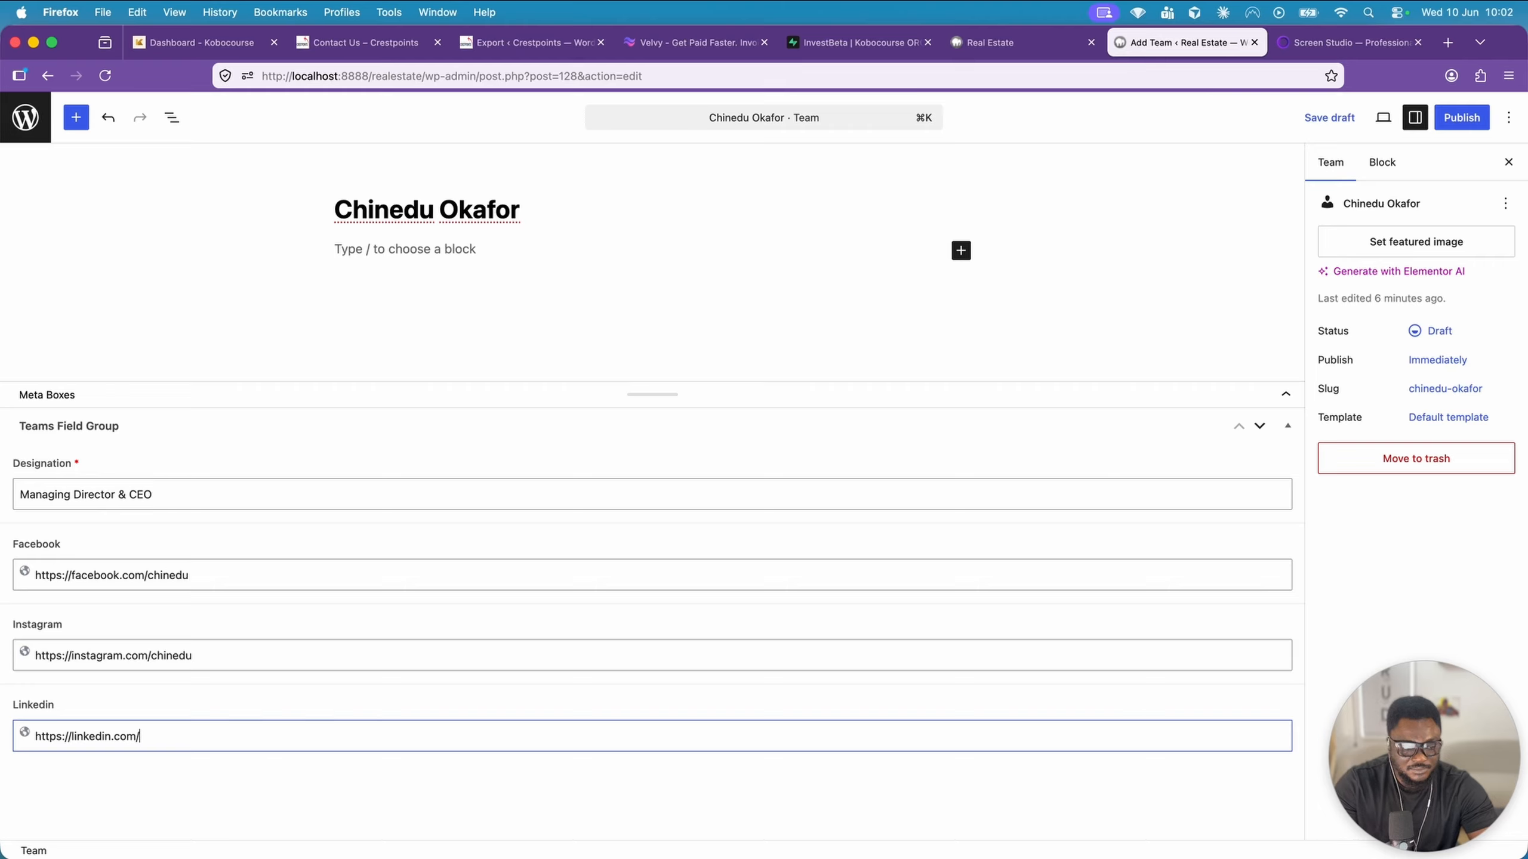
text(chinedu)
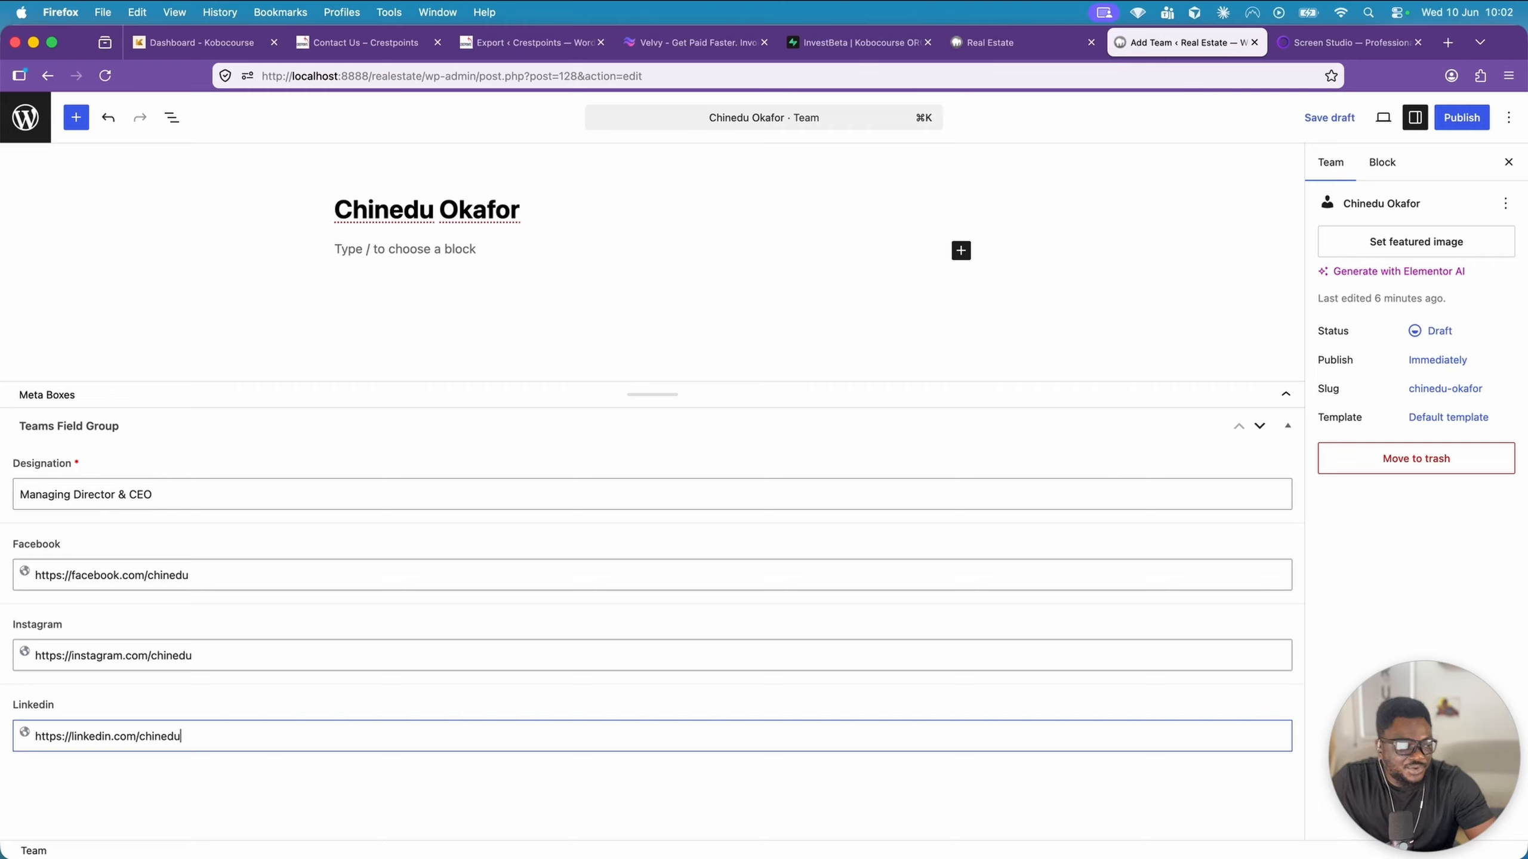
Copy the team member's biography from the other app and paste it into the entry's content as a paragraph
key(super+Tab)
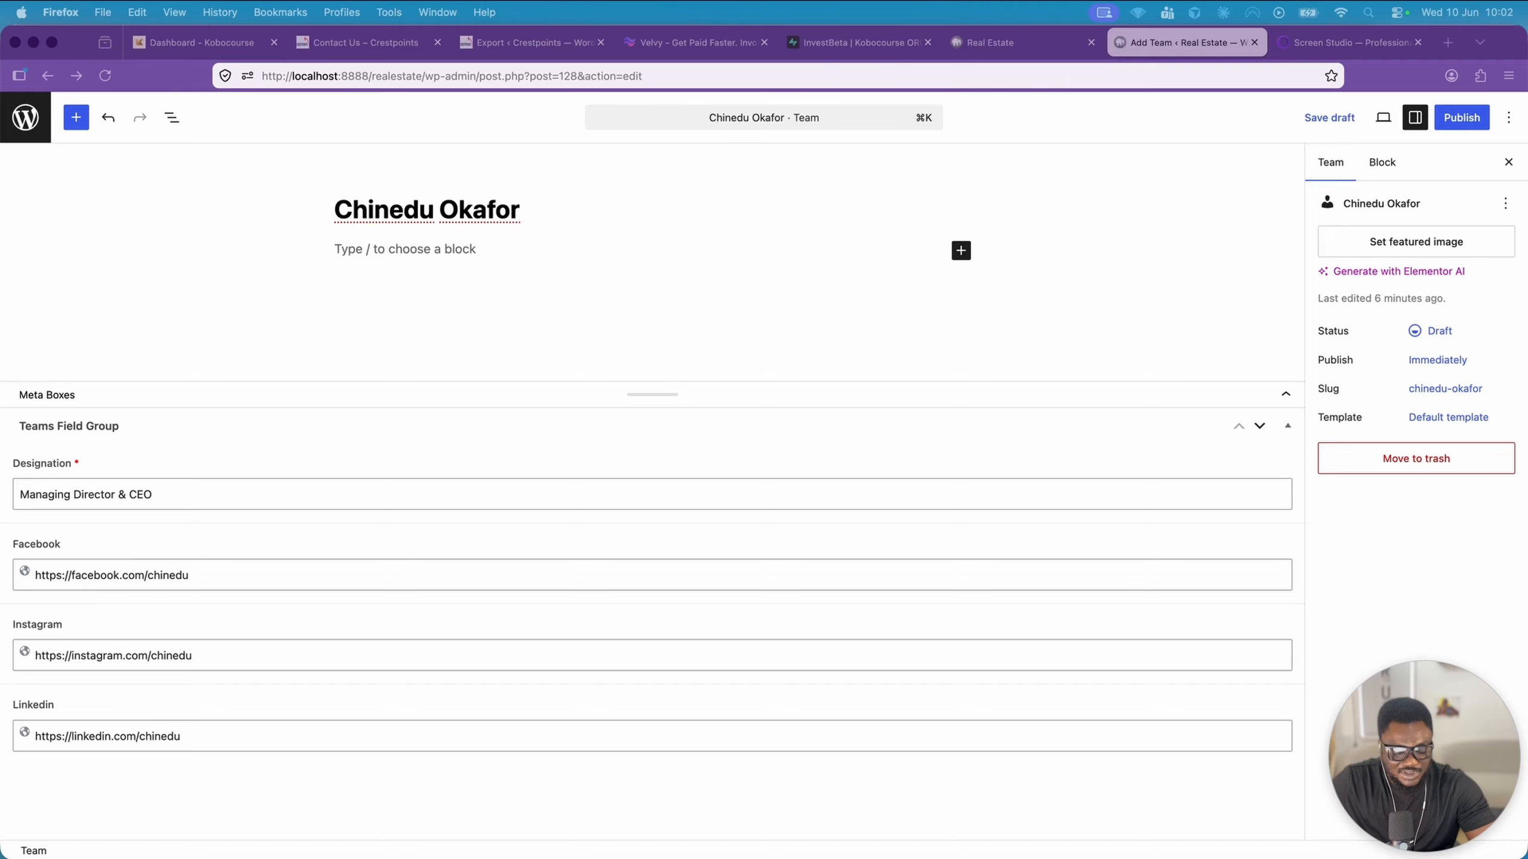
key(super+Tab)
click(445, 249)
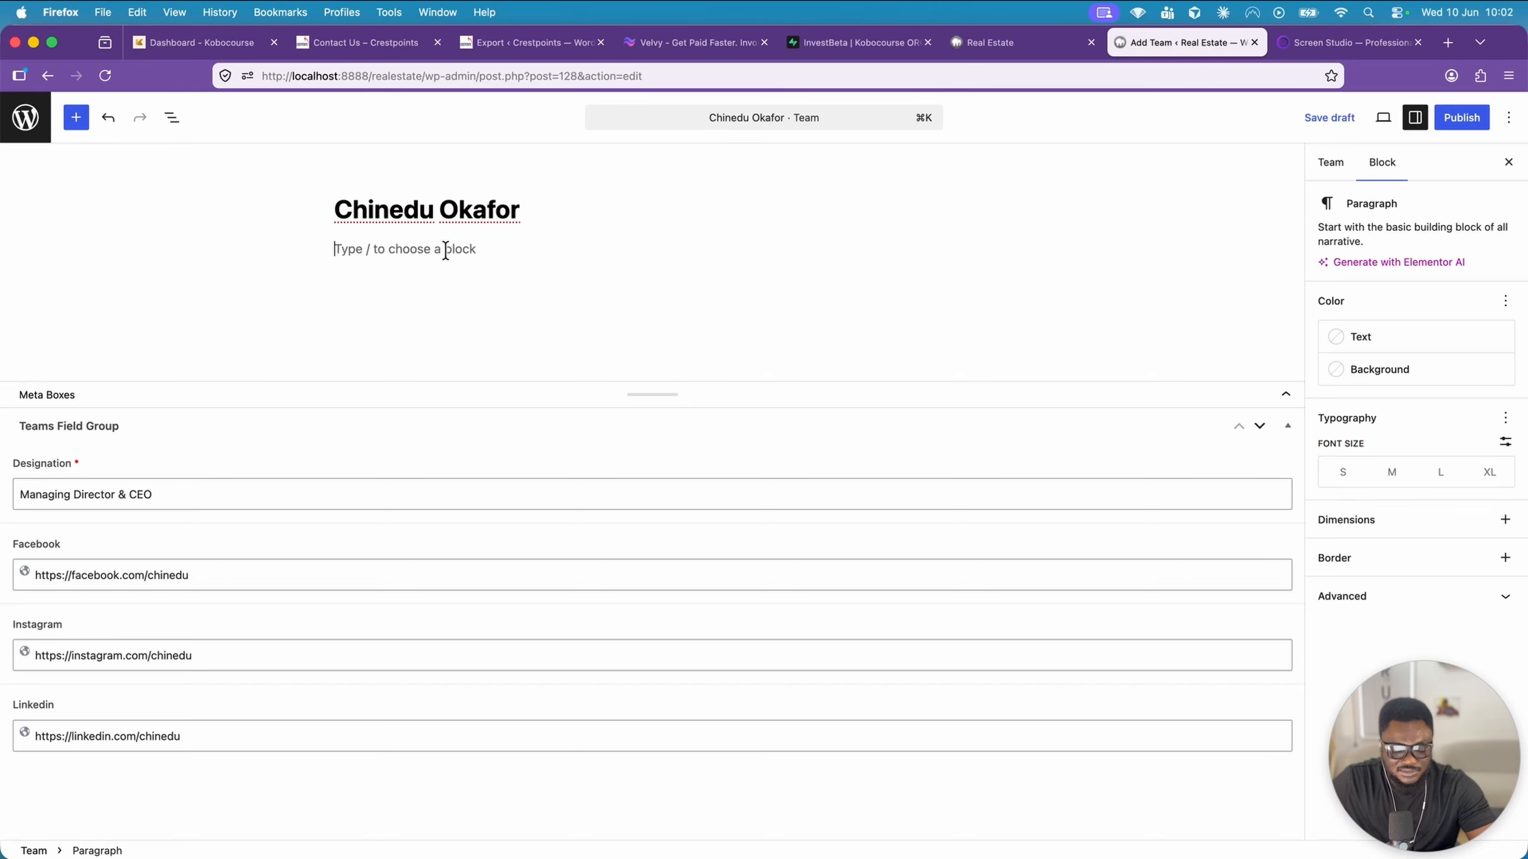
text(Chinedu brings over 15 years of experience in real estate development, property investment, and business strategy. He has led multiple residential and commercial projects across Lagos, Abuja, and Port Harcourt, helping investors and homeowners make informed property decisions. His leadership focuses on transparency, innovation, and long-term value creation.)
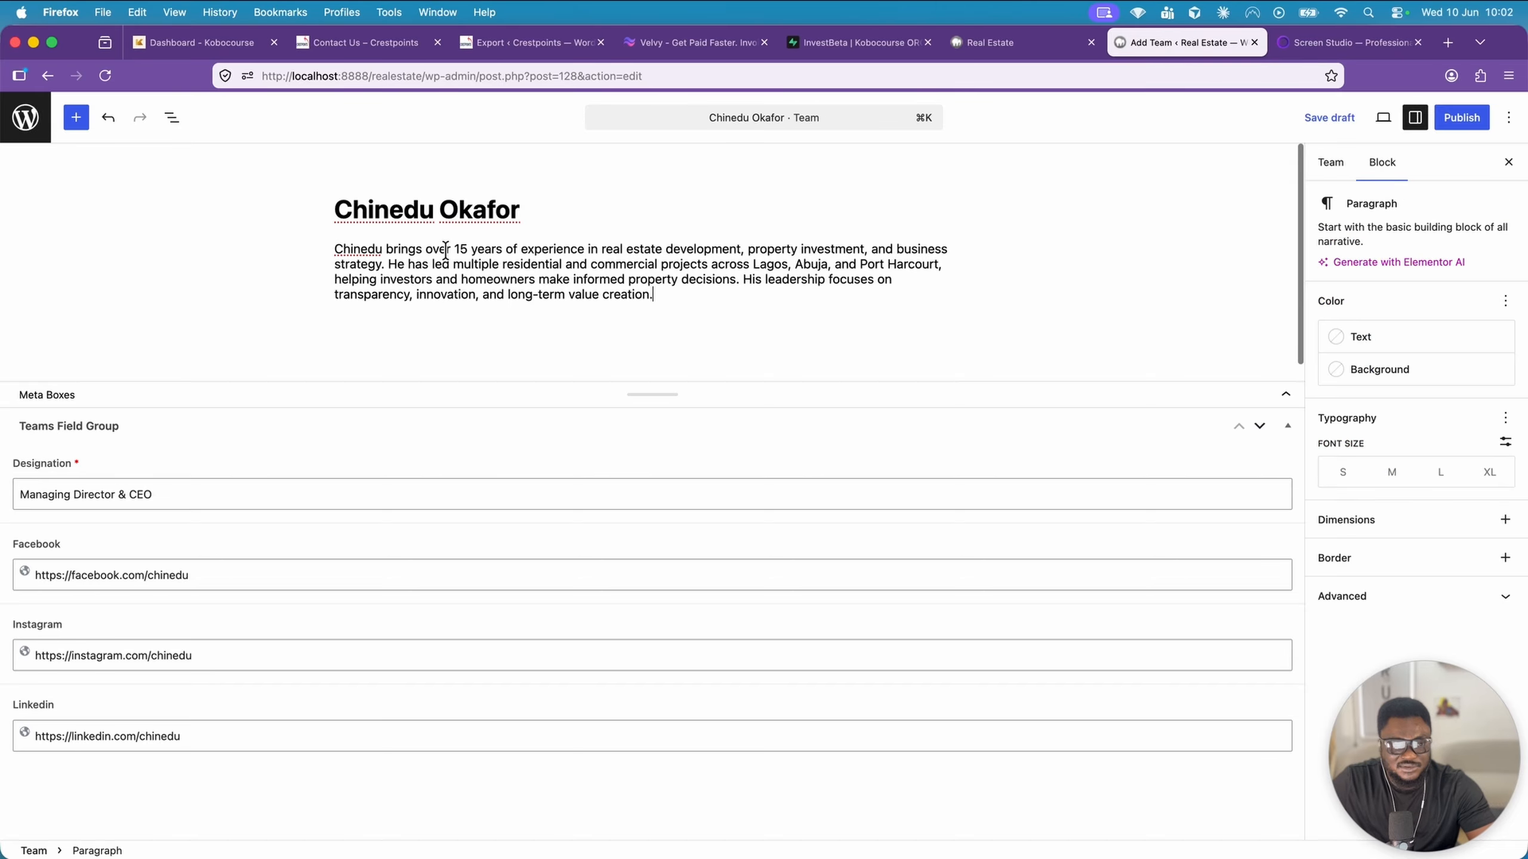
Set the newly uploaded young-handsome-man-posing portrait as the featured image and publish the Team entry
click(1341, 171)
click(1430, 246)
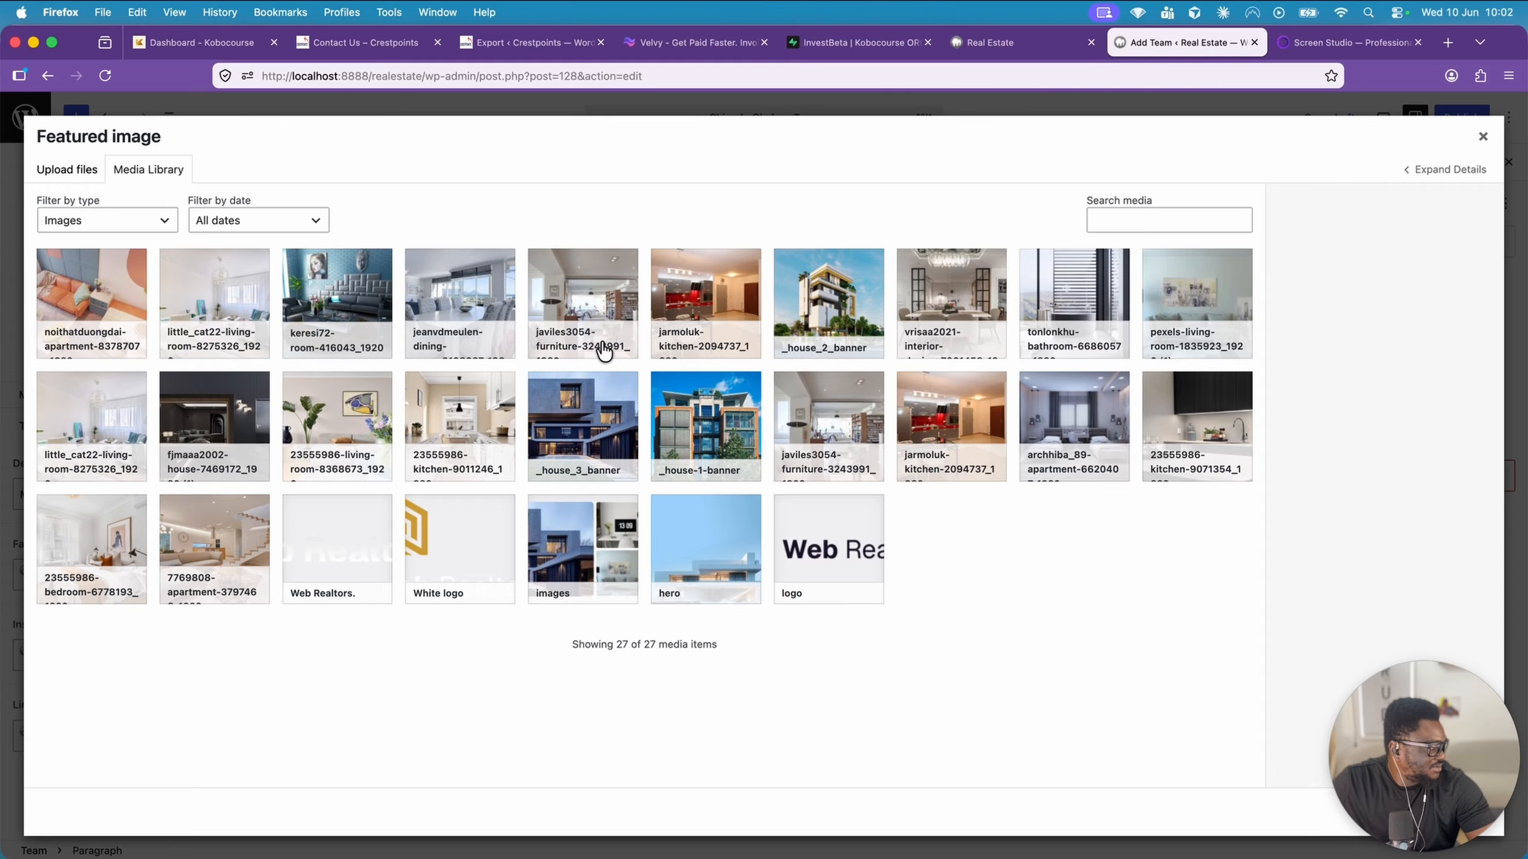
drag(0, 331, 525, 395)
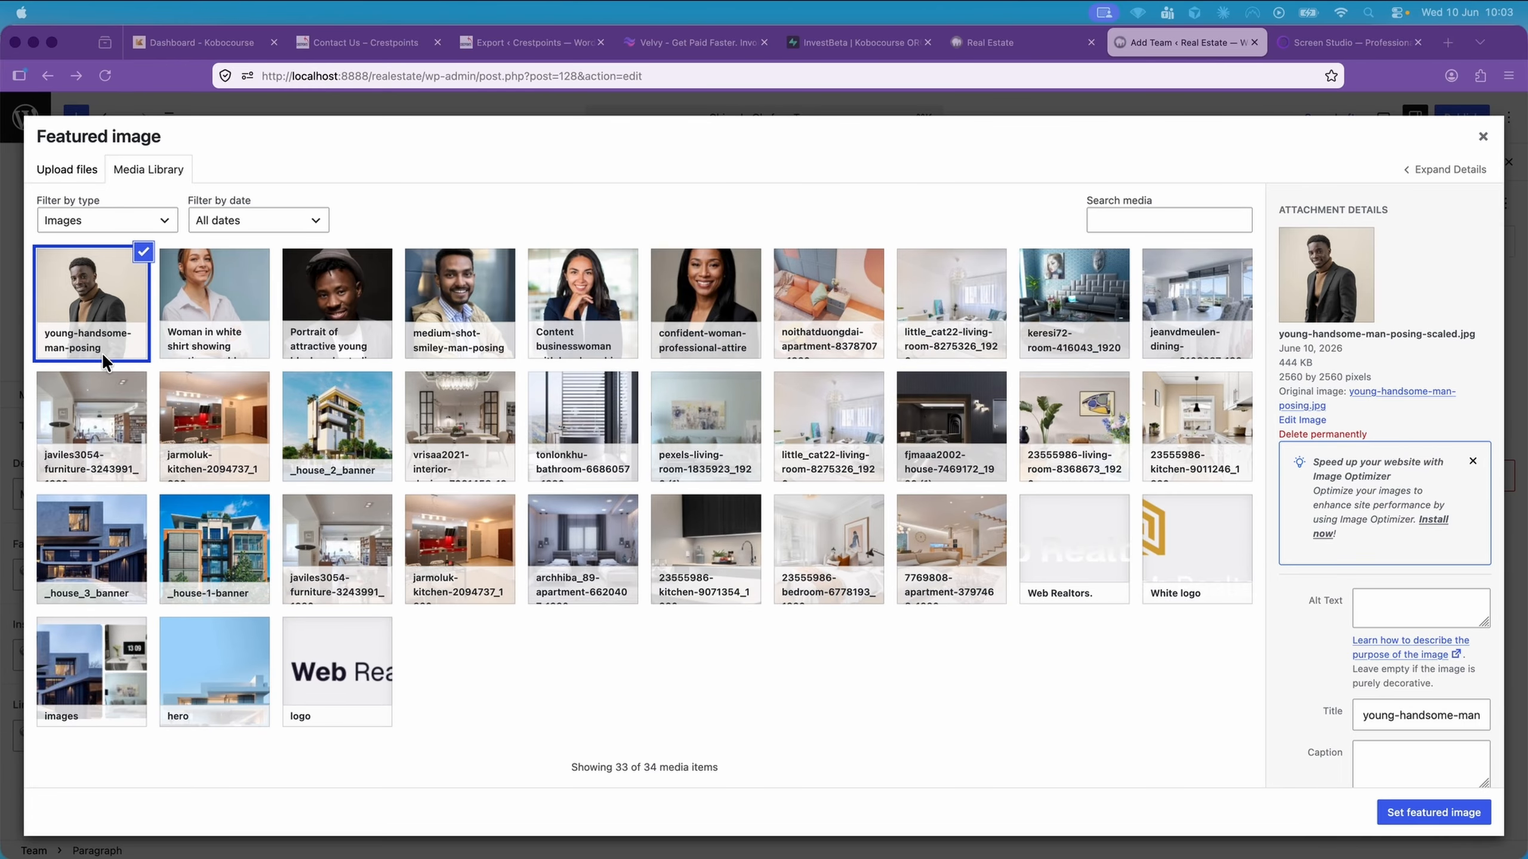
click(1429, 809)
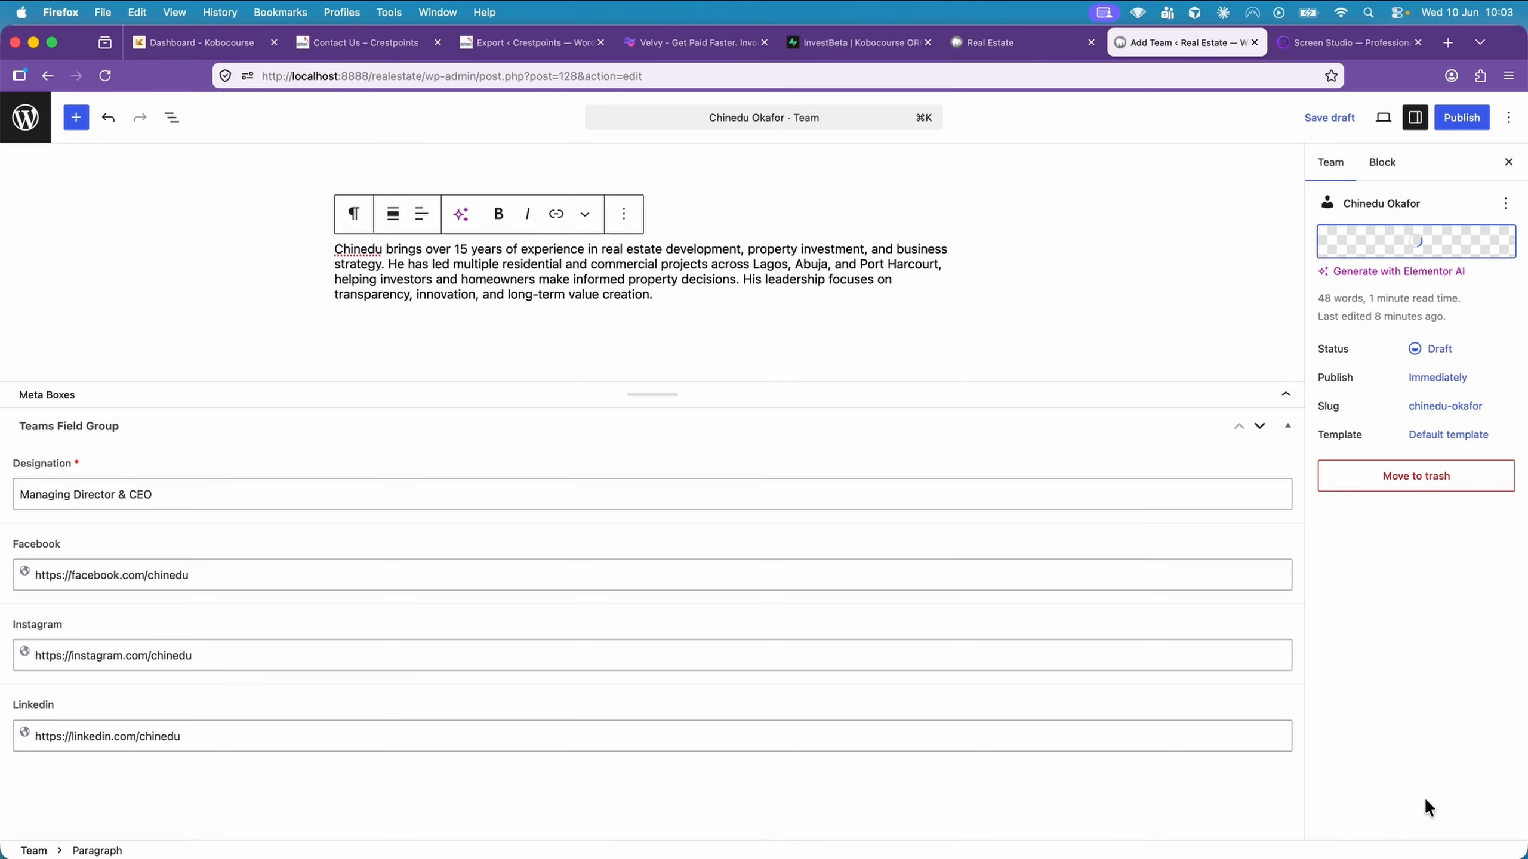
click(1461, 117)
click(1401, 117)
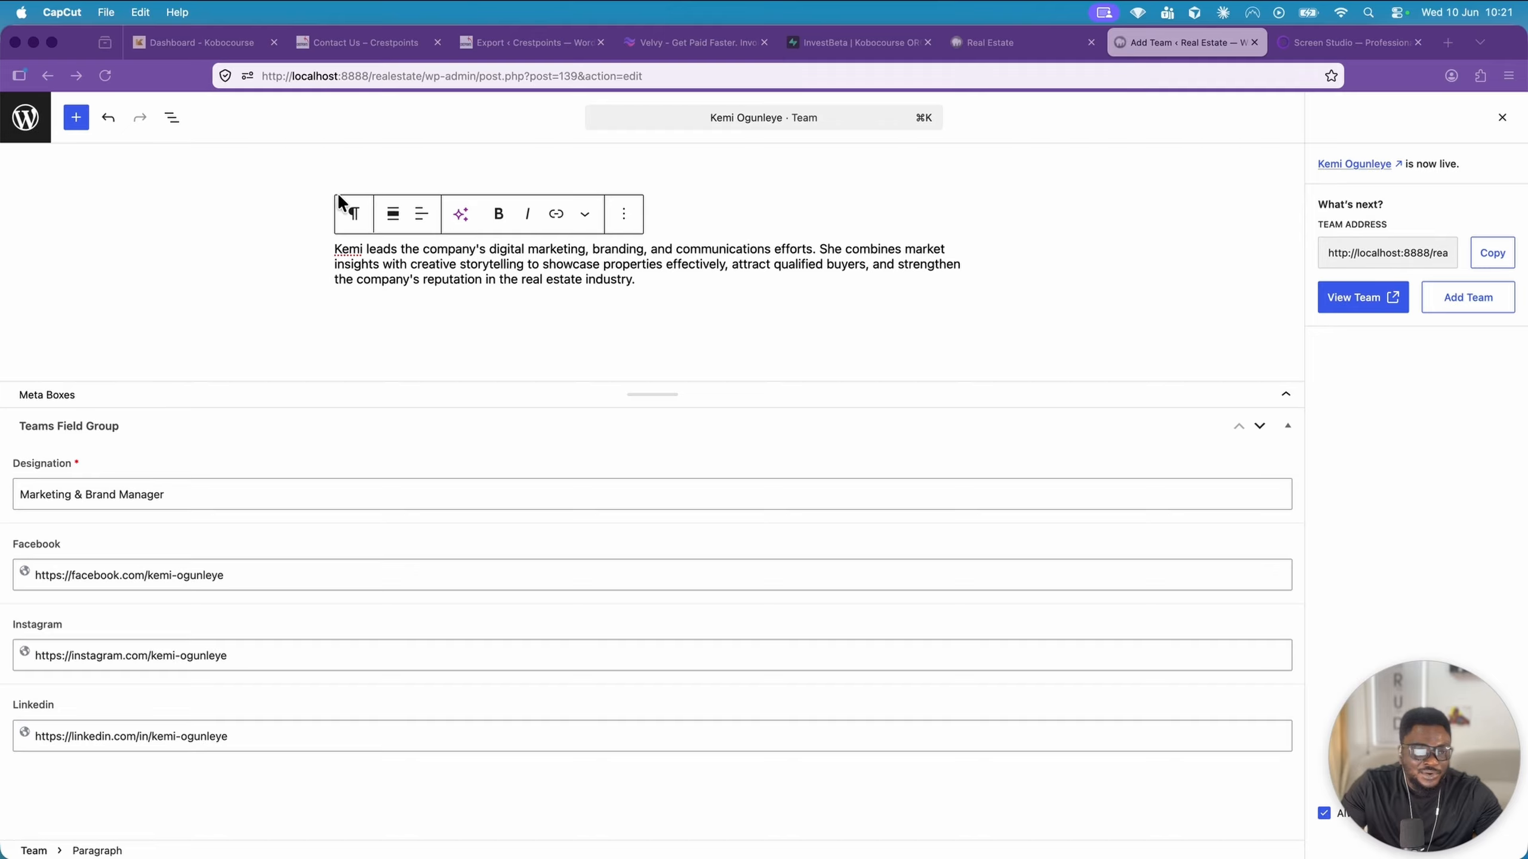
Leave the published team entry's editor for the Teams list and open Elementor's saved templates
click(43, 127)
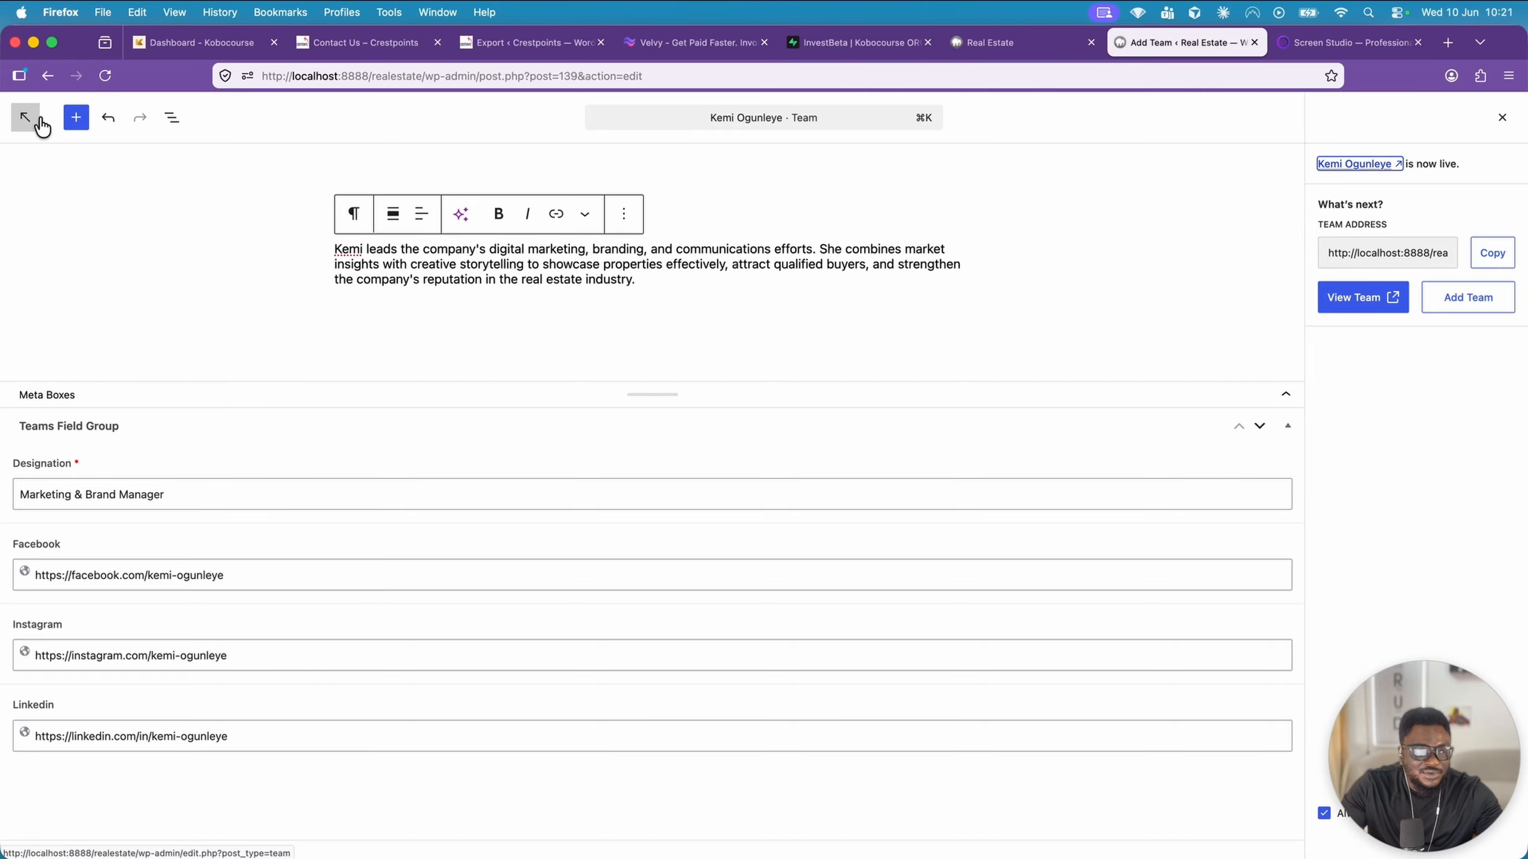
click(42, 126)
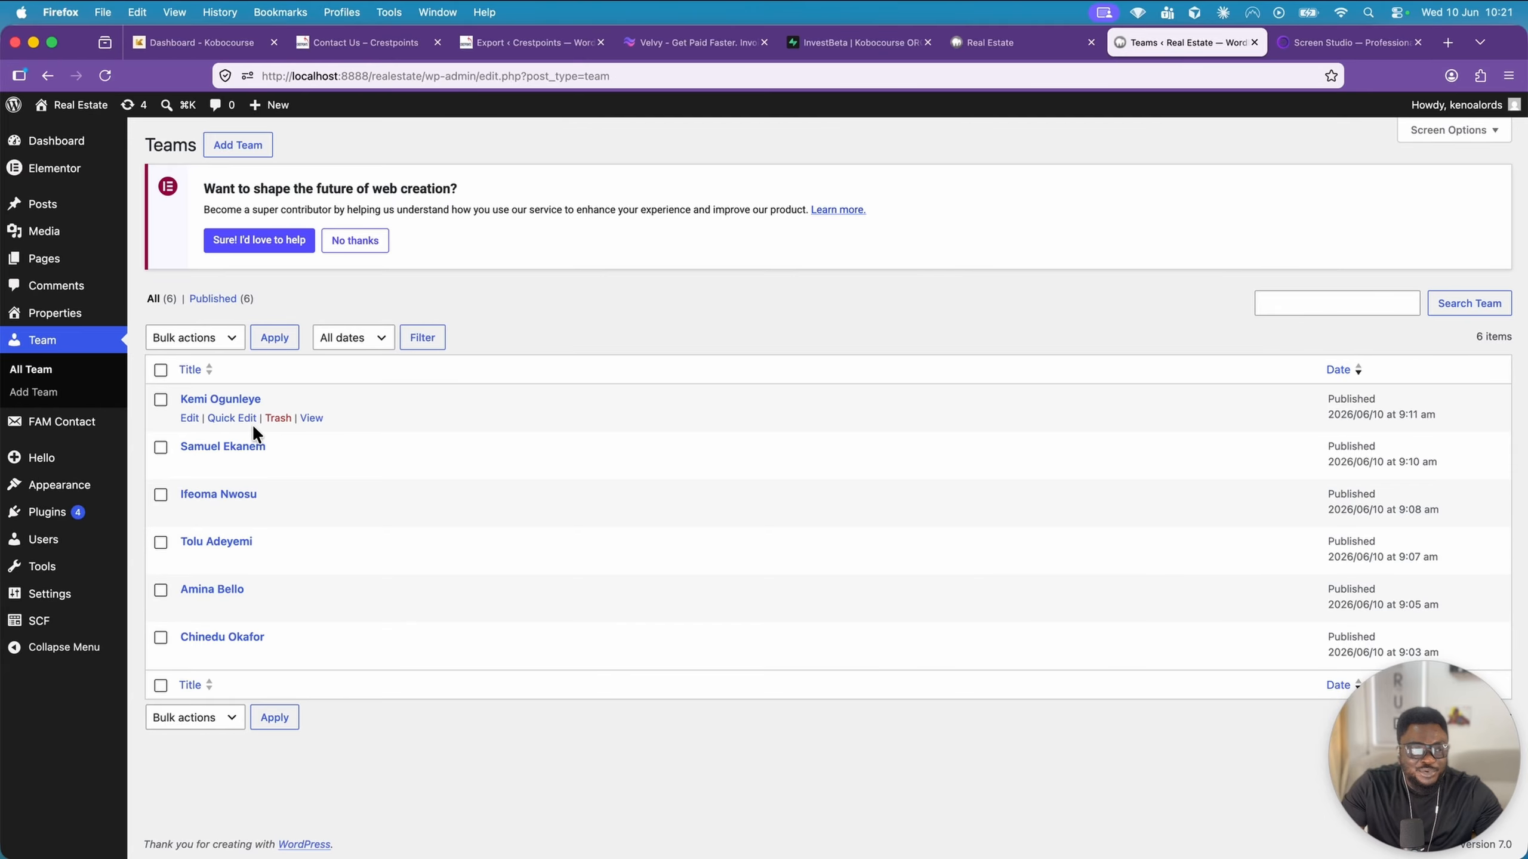
mouse_move(72, 169)
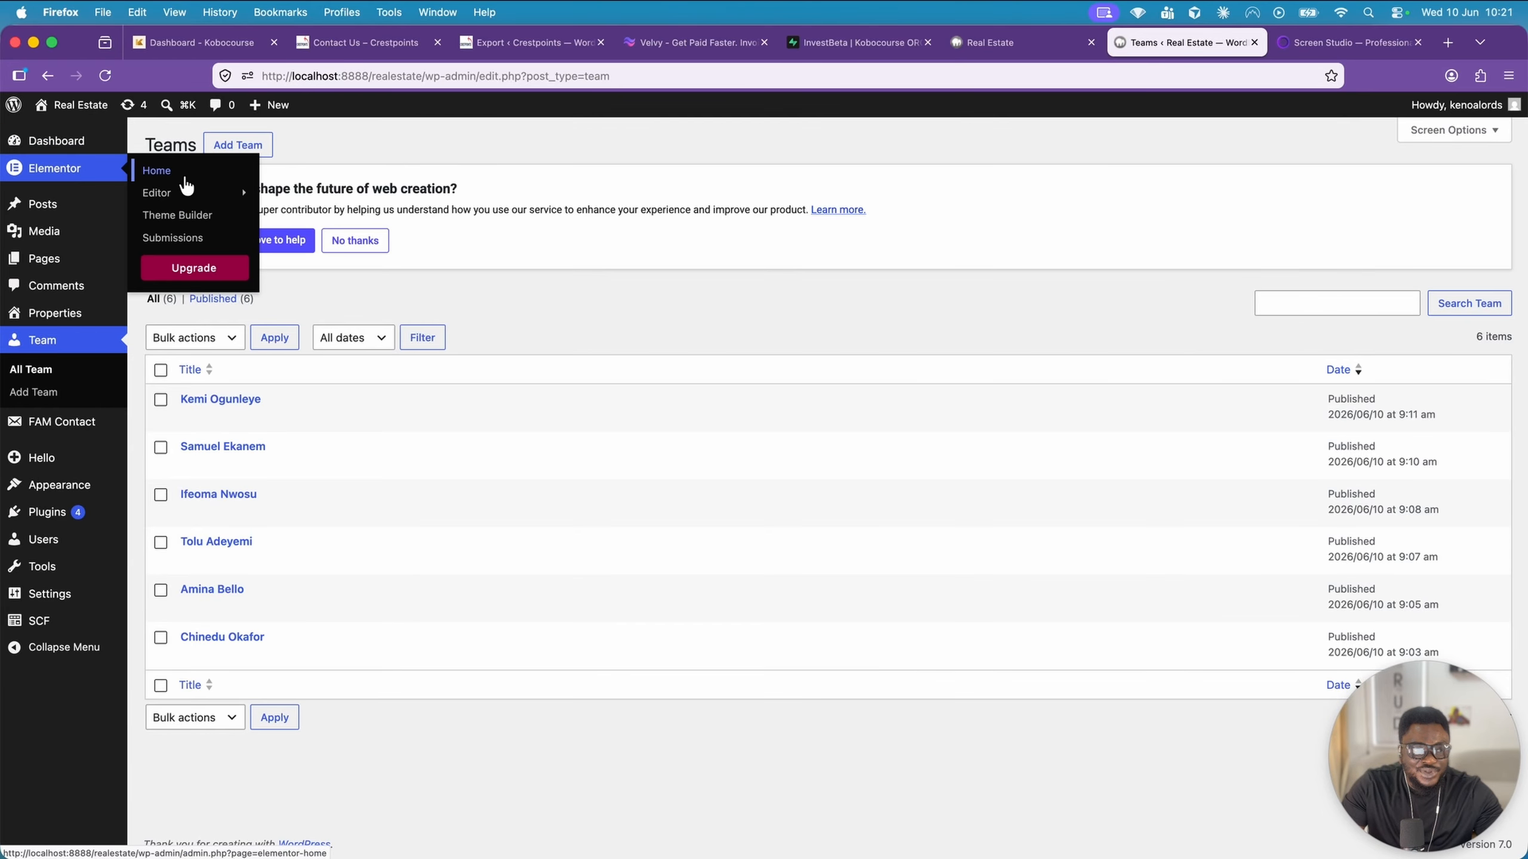
mouse_move(189, 192)
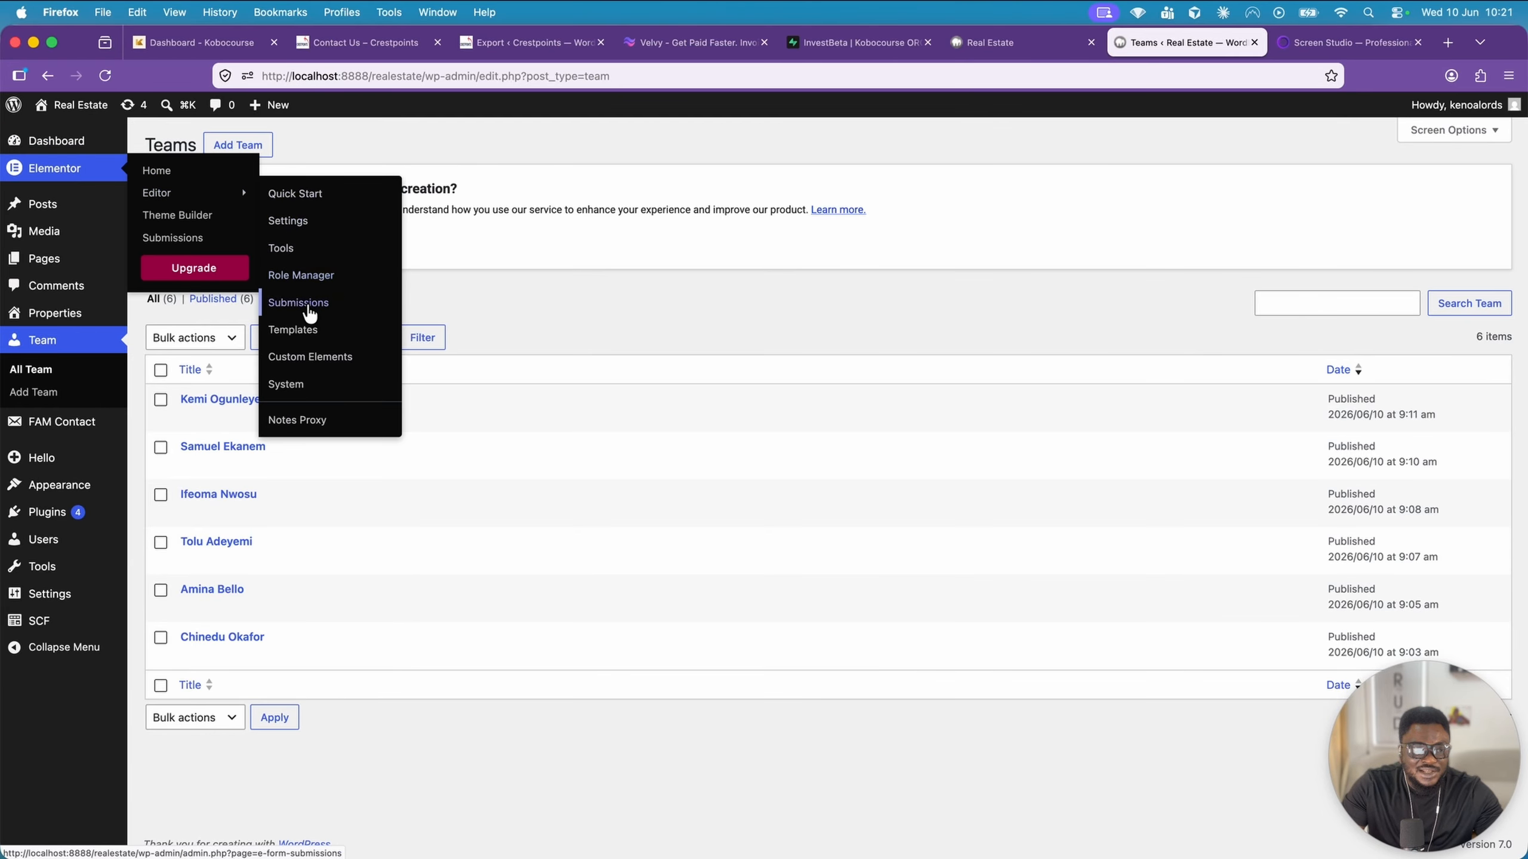
click(308, 328)
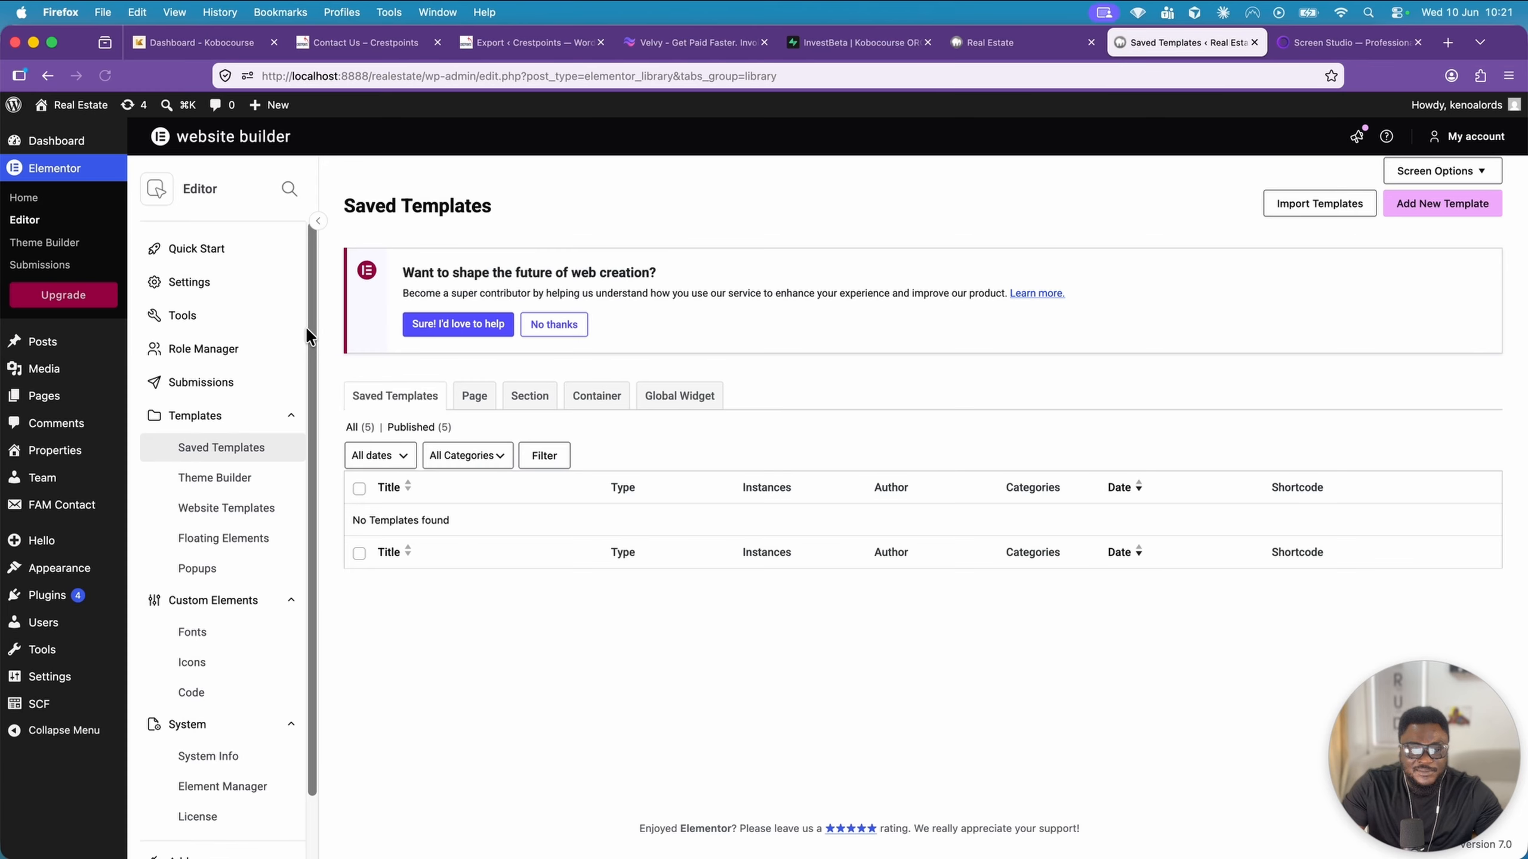
Create a Loop Item template with source type Posts named Team Loop Template, and dismiss the template library
click(1417, 204)
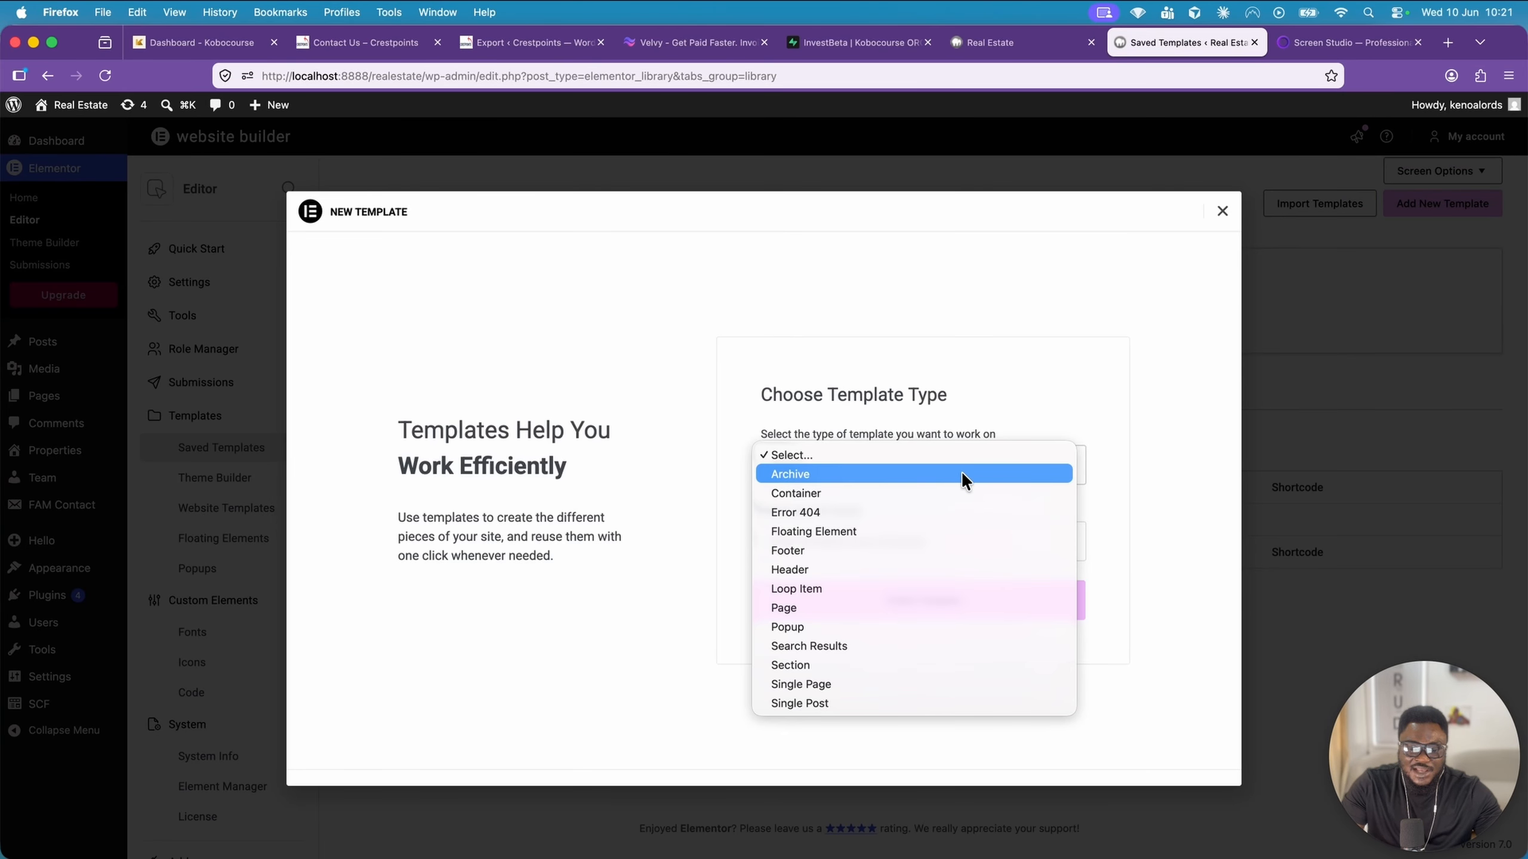
click(840, 587)
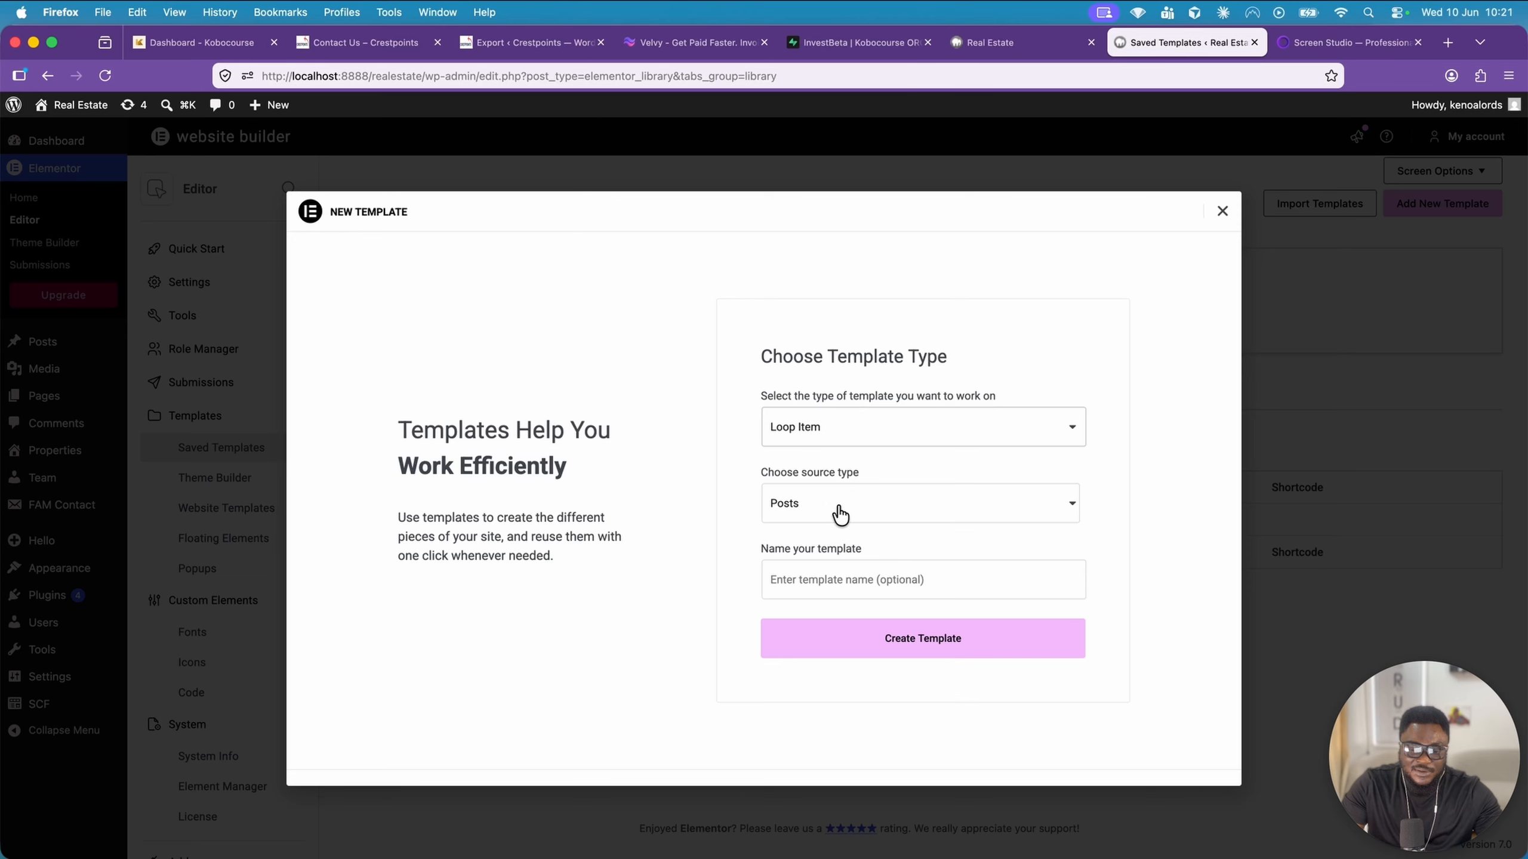
click(812, 582)
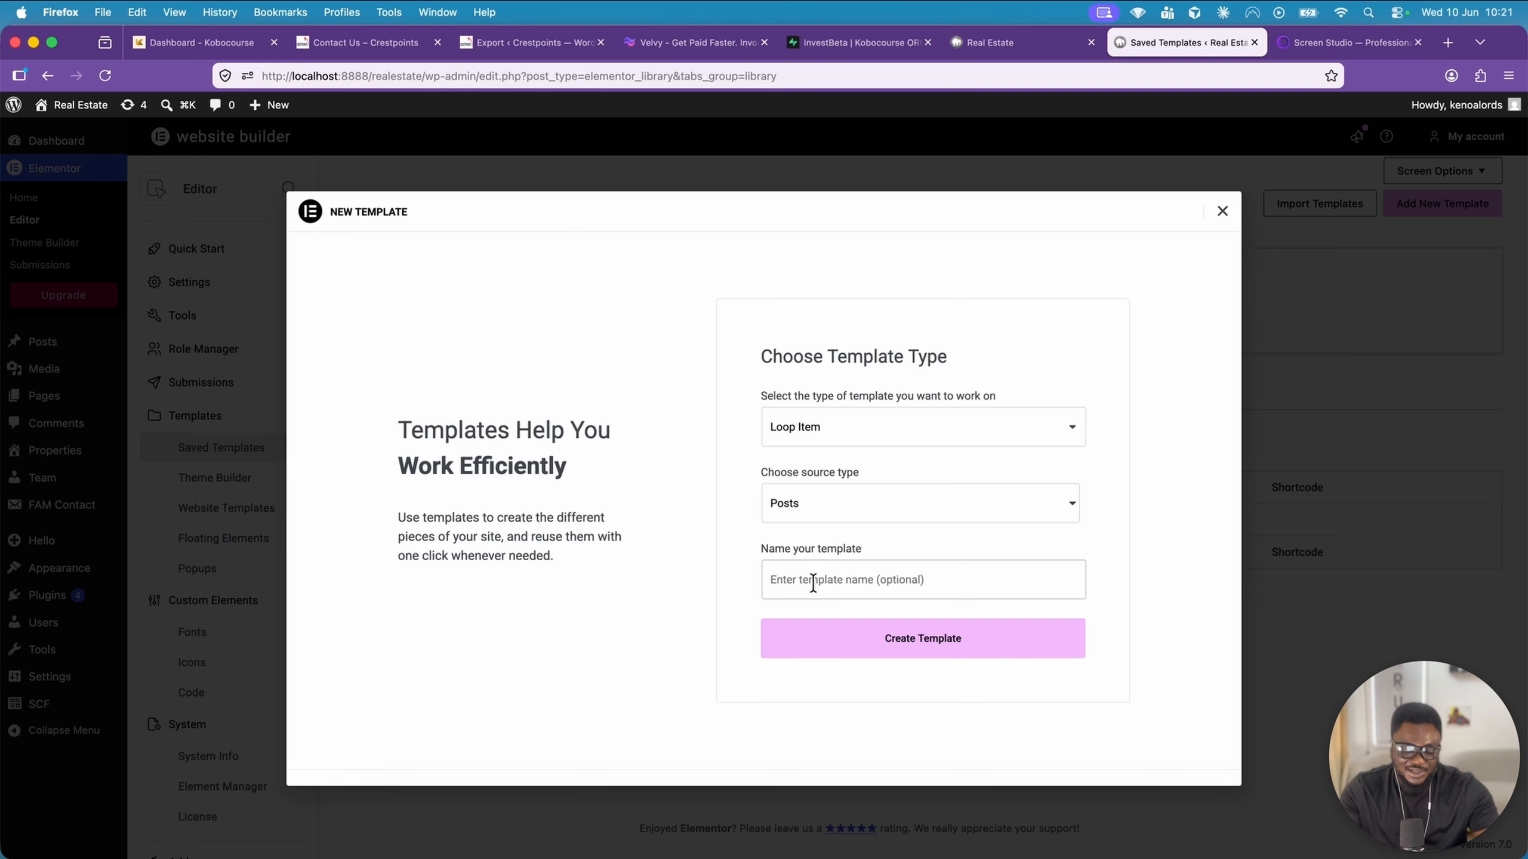
text(Team Loo)
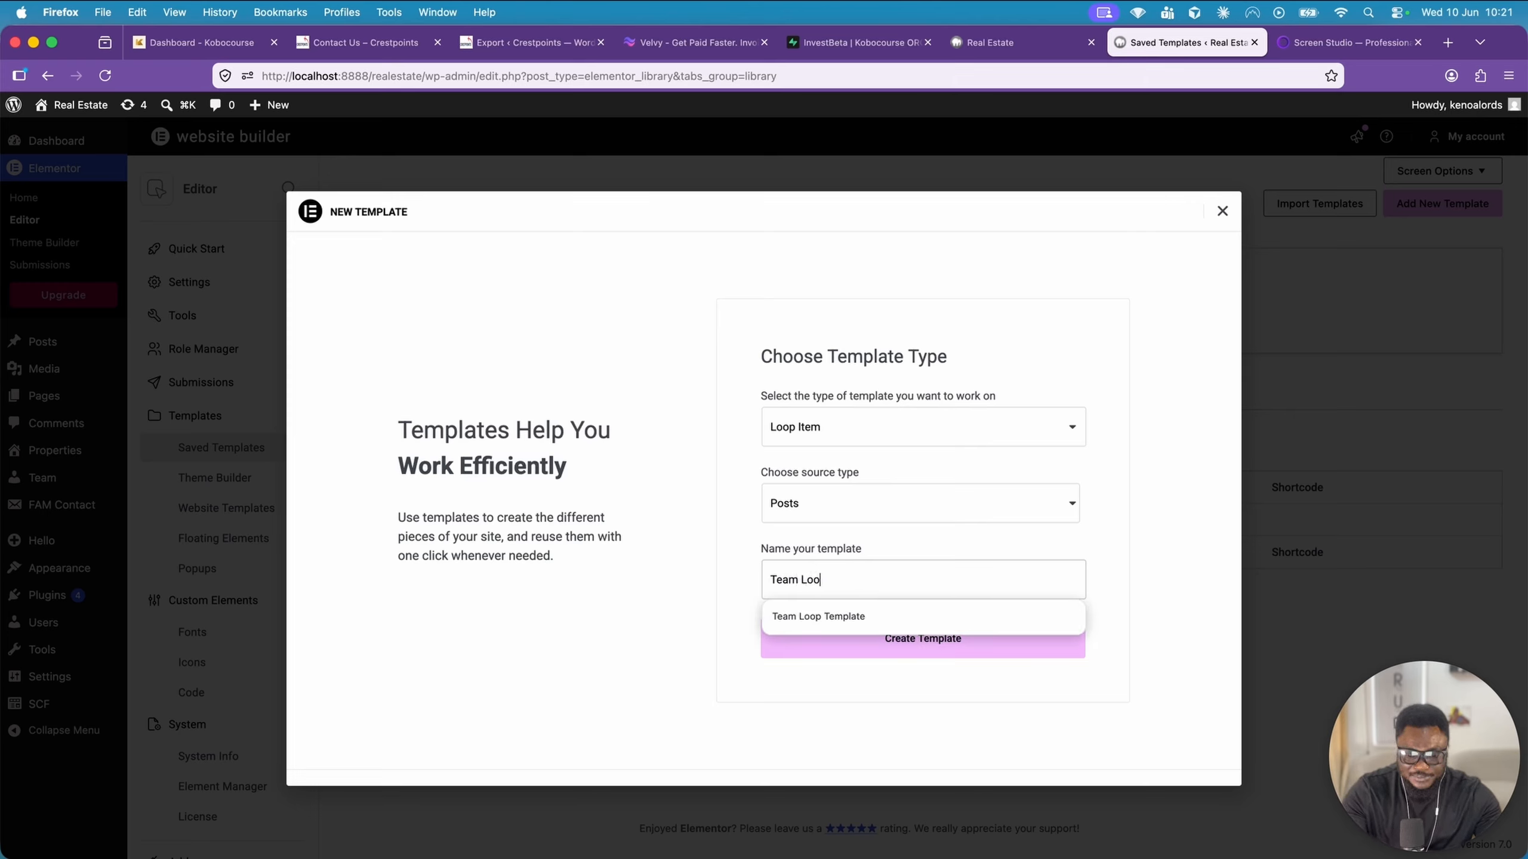
click(857, 618)
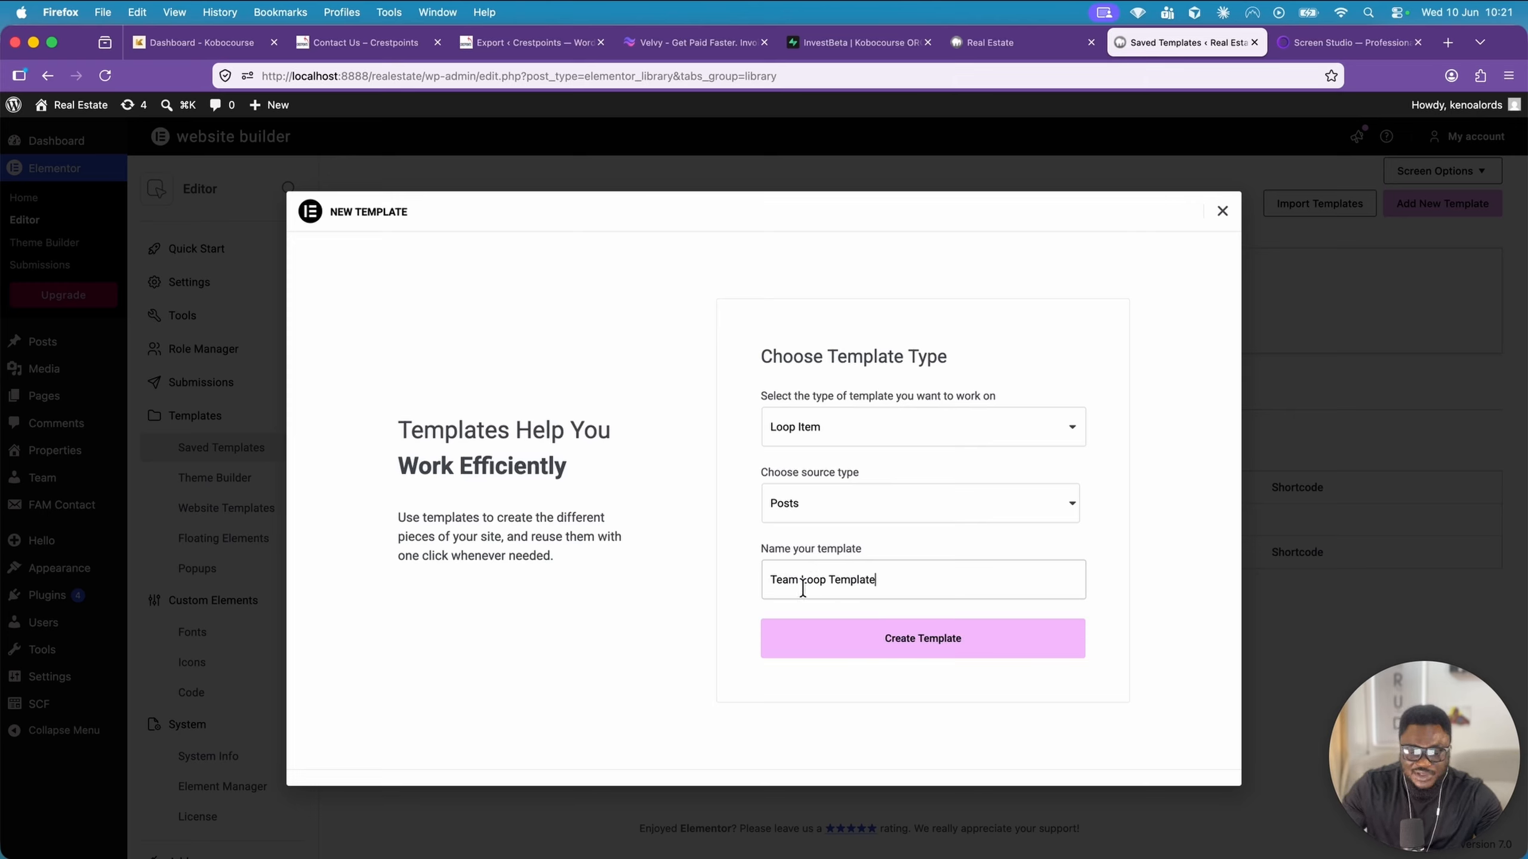
click(936, 645)
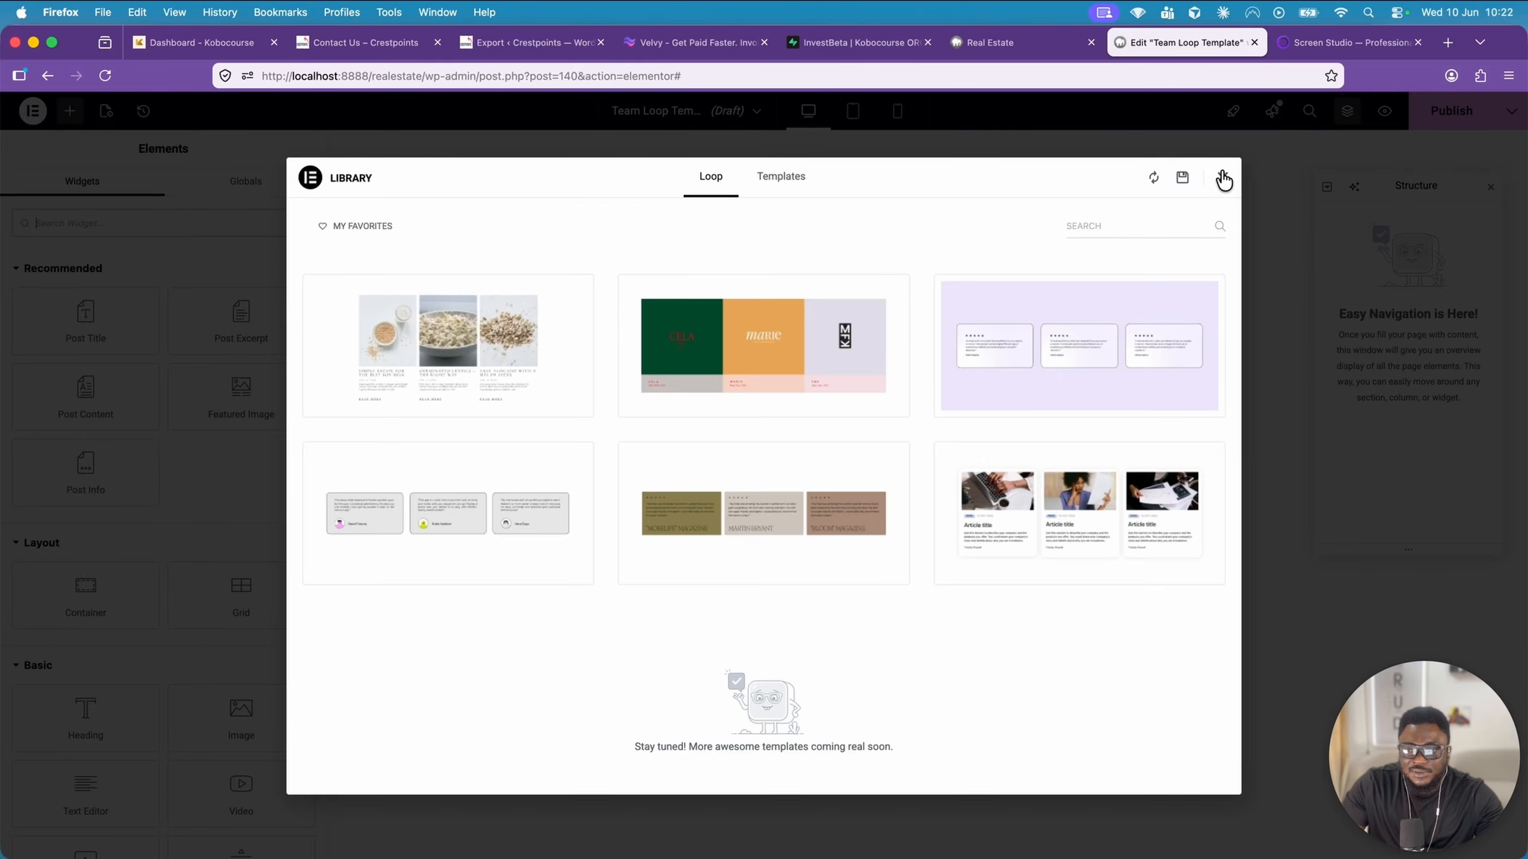
click(1222, 178)
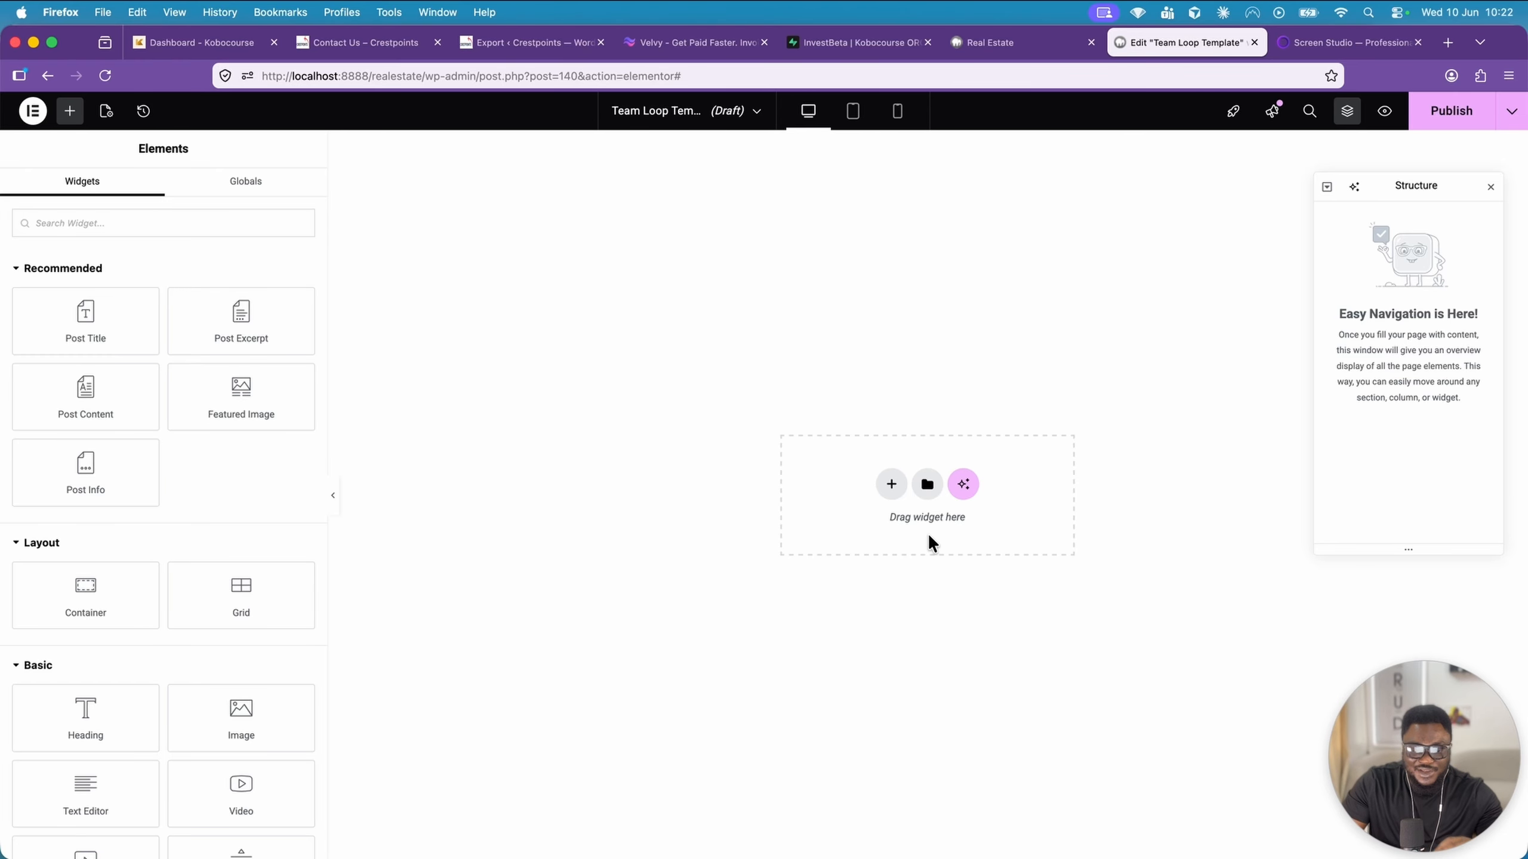
Add a single-column flexbox container with downward direction to the template and set its minimum height to 540 px
click(891, 483)
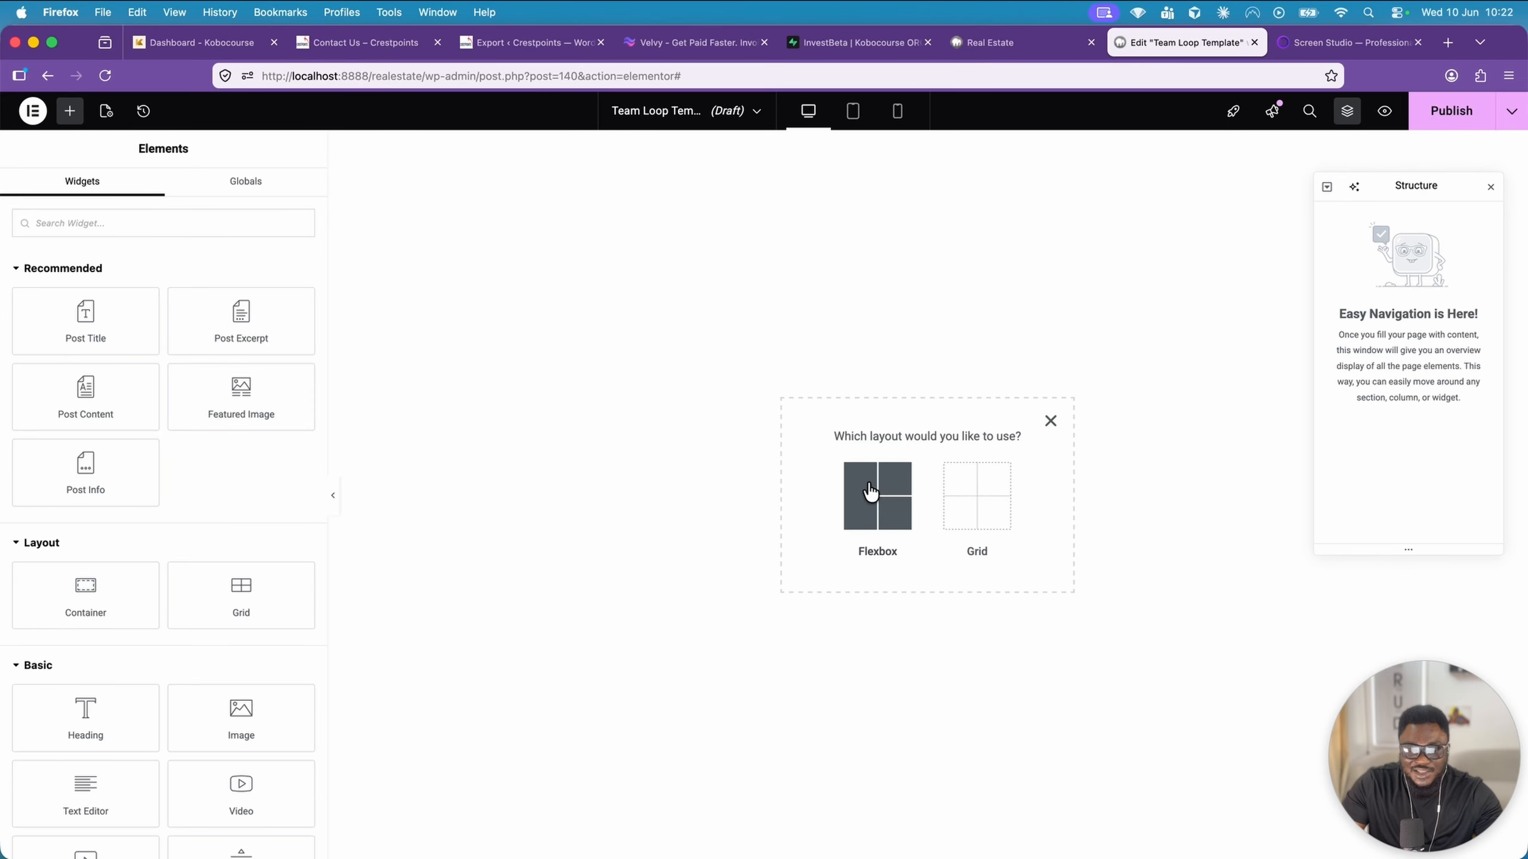
click(870, 492)
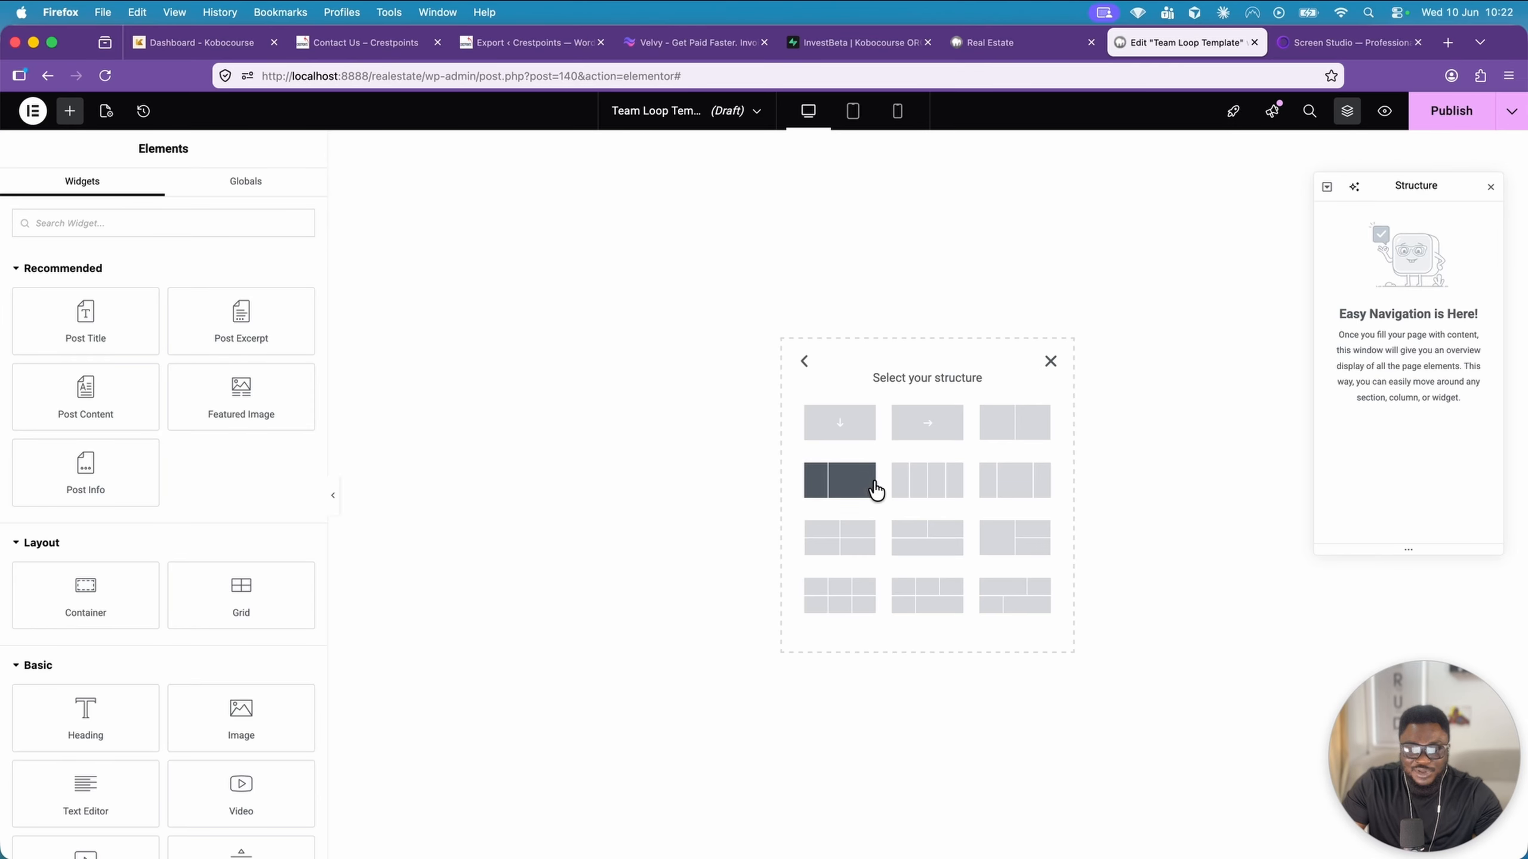
click(843, 427)
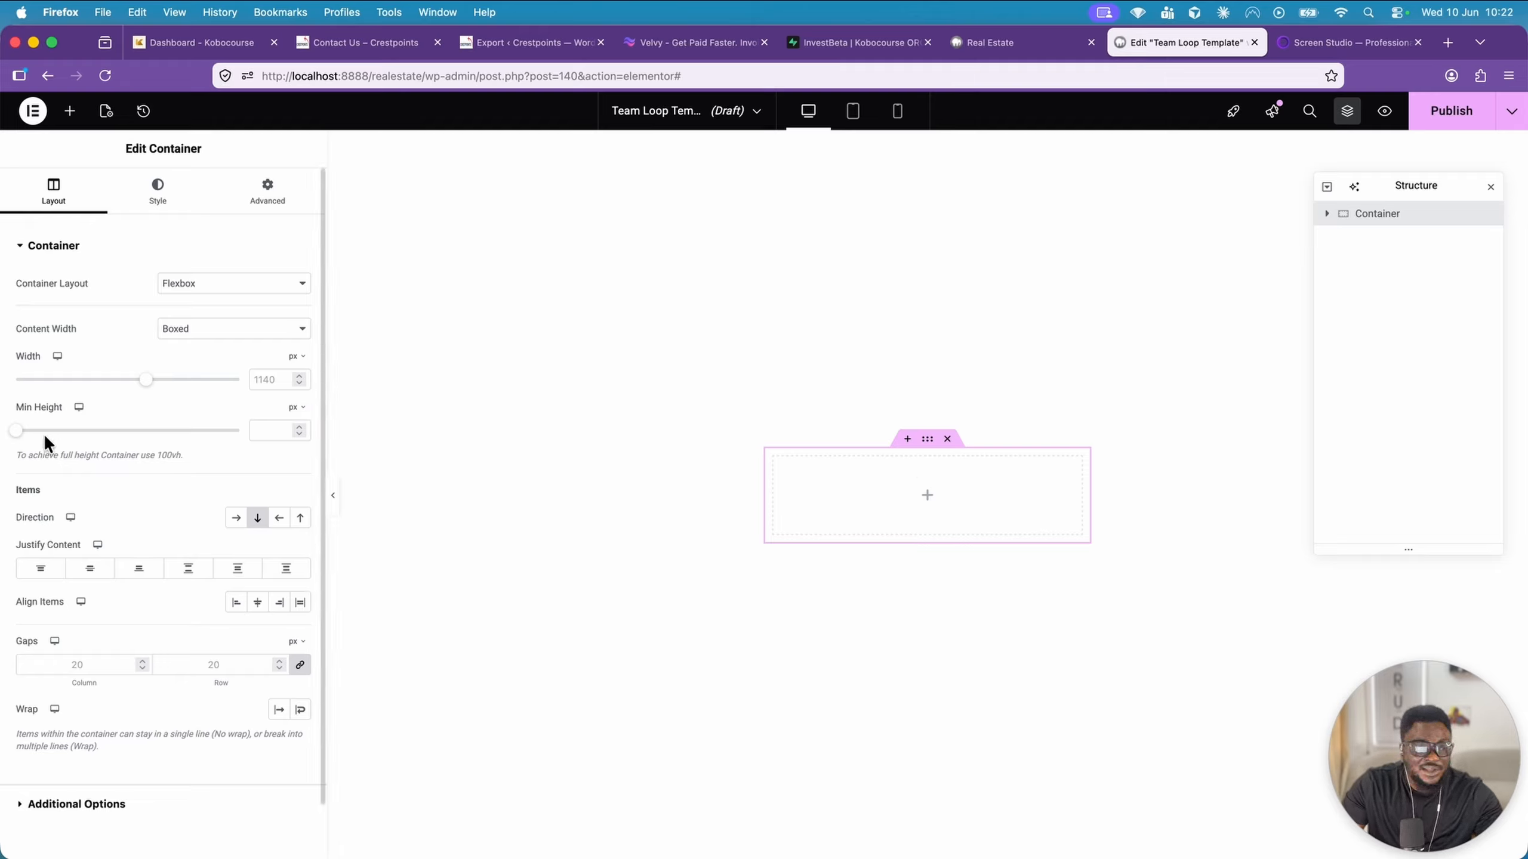
drag(17, 431, 98, 431)
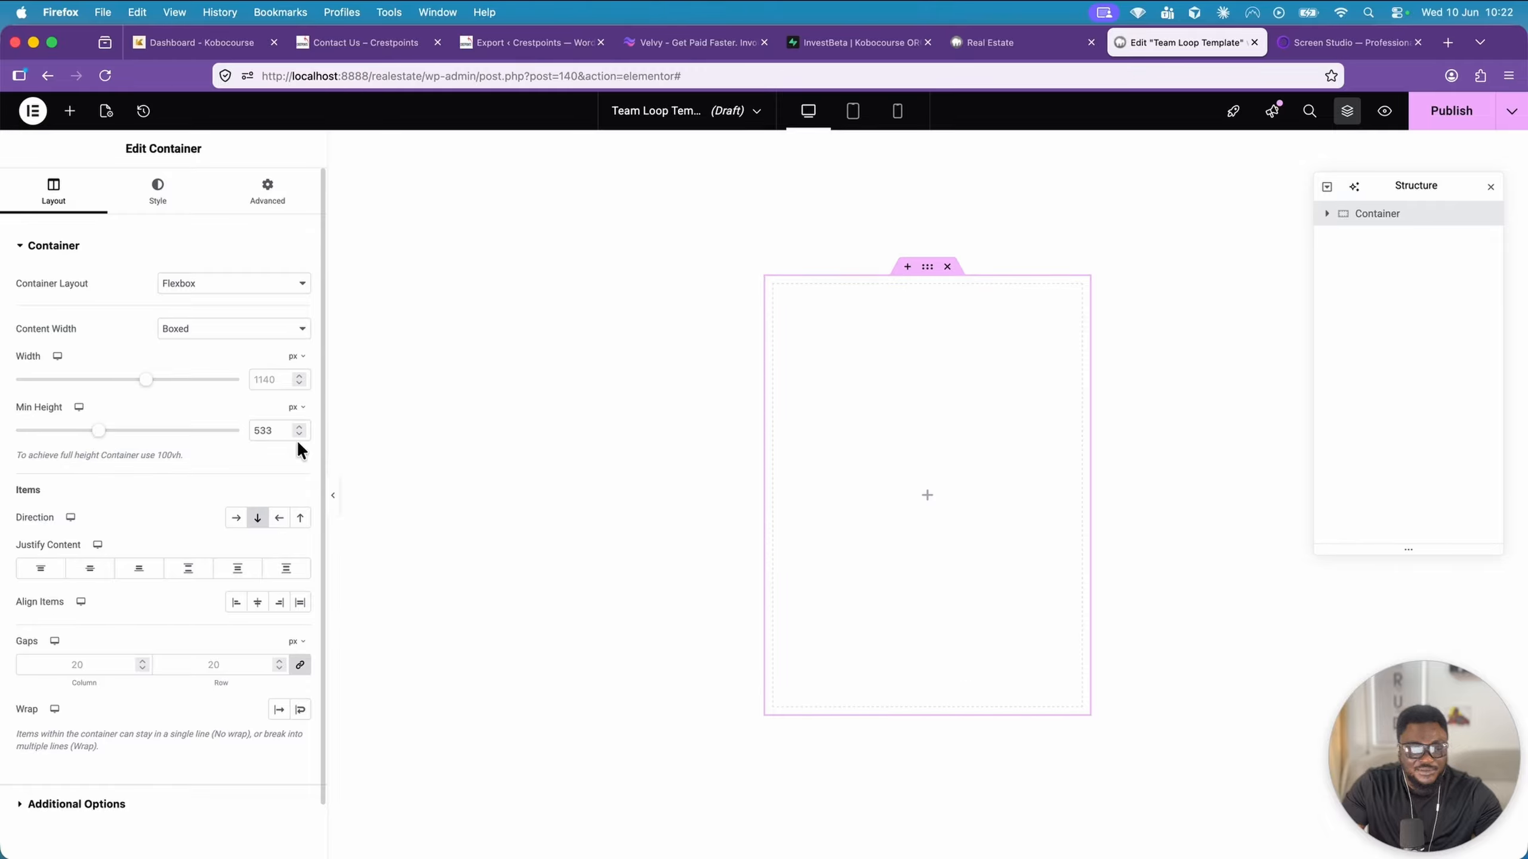
double_click(266, 430)
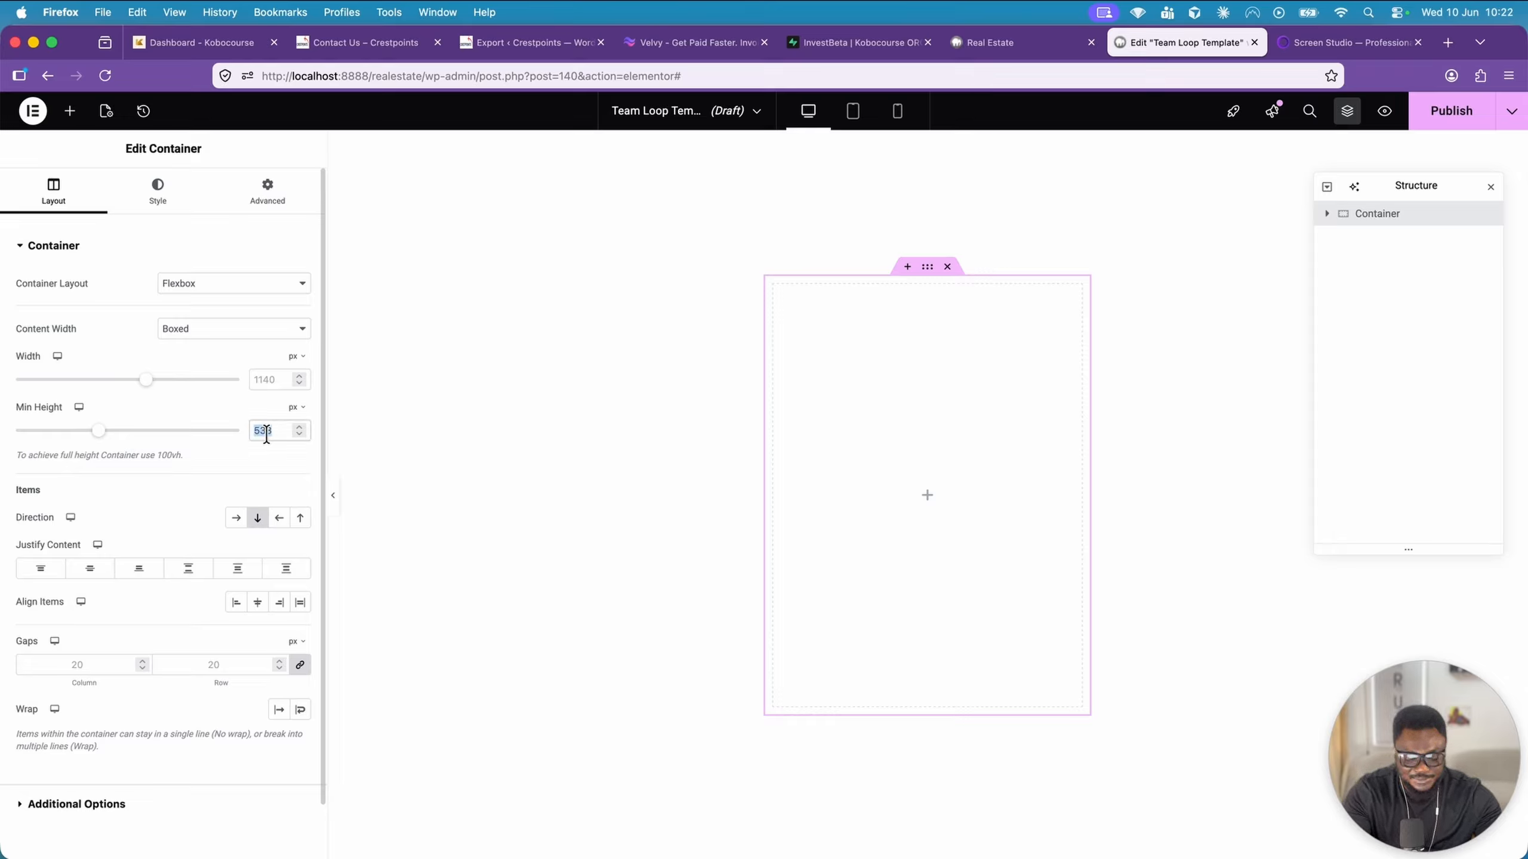
text(540)
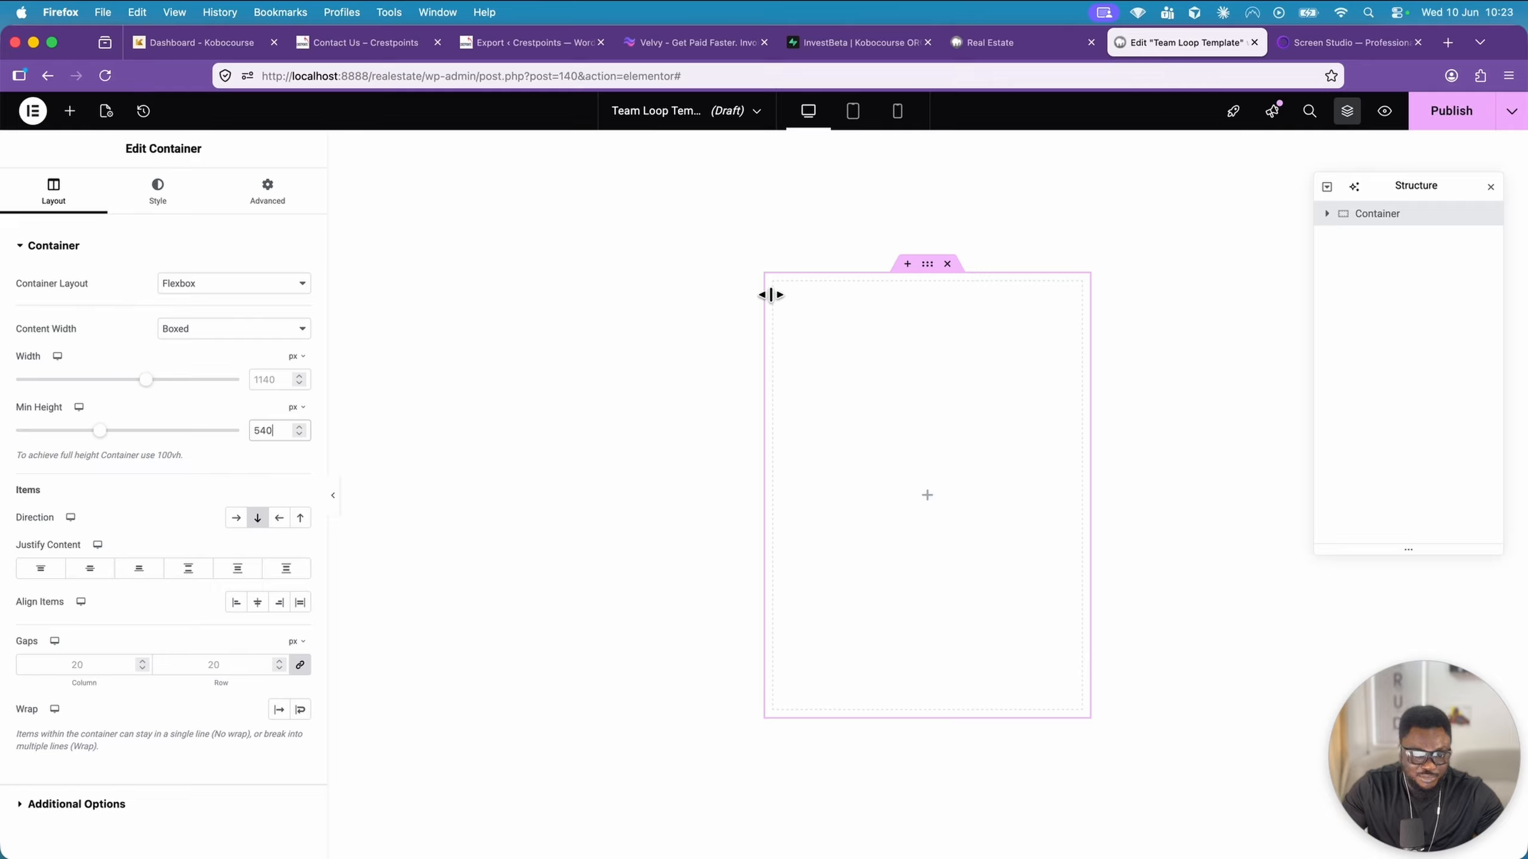
Set the container's padding to 0 px on all four sides
click(291, 221)
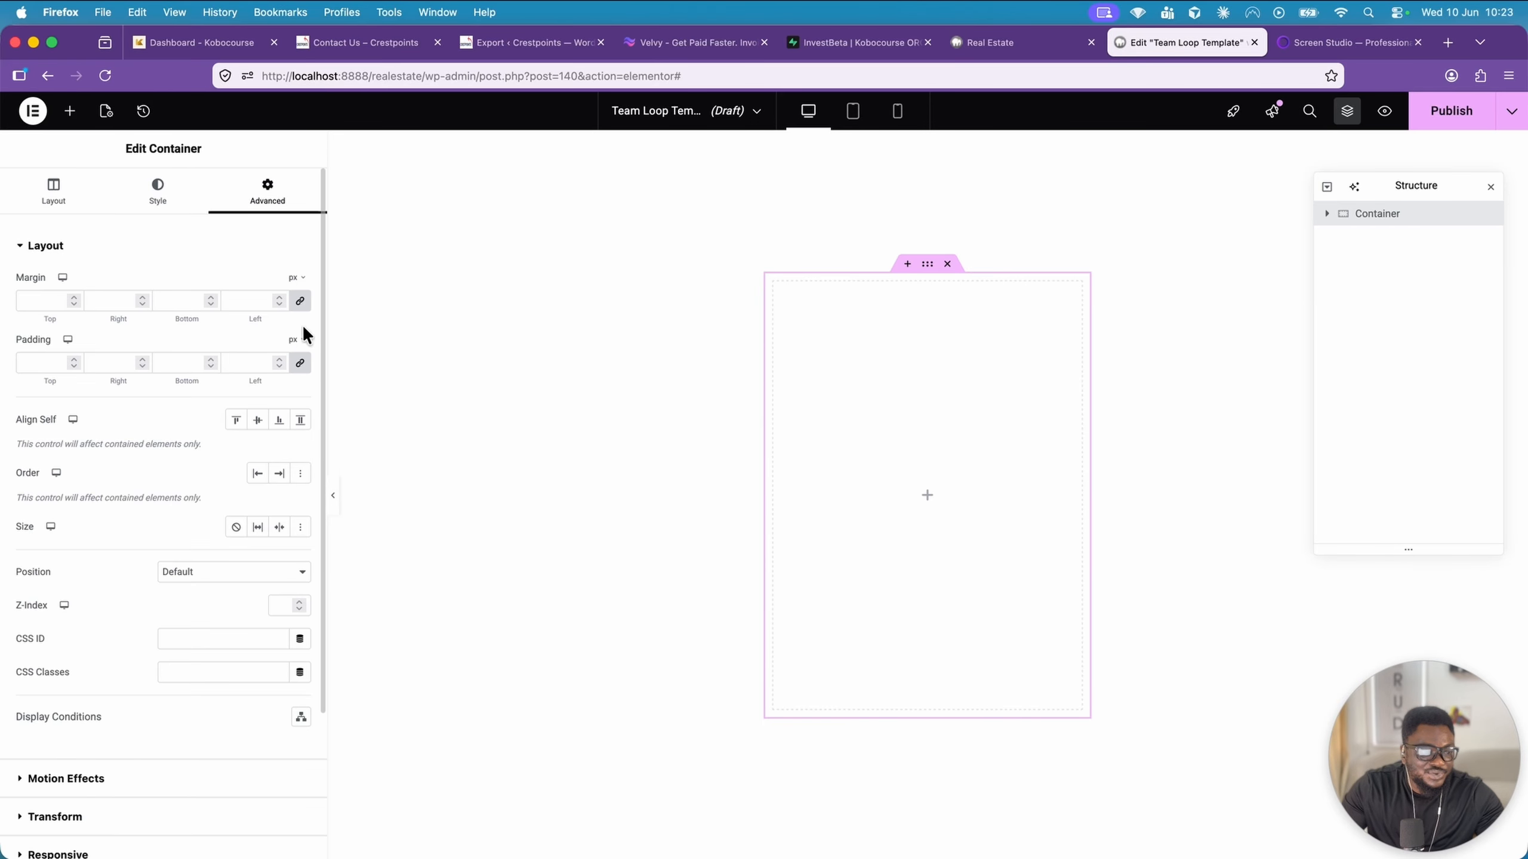
click(264, 361)
text(0)
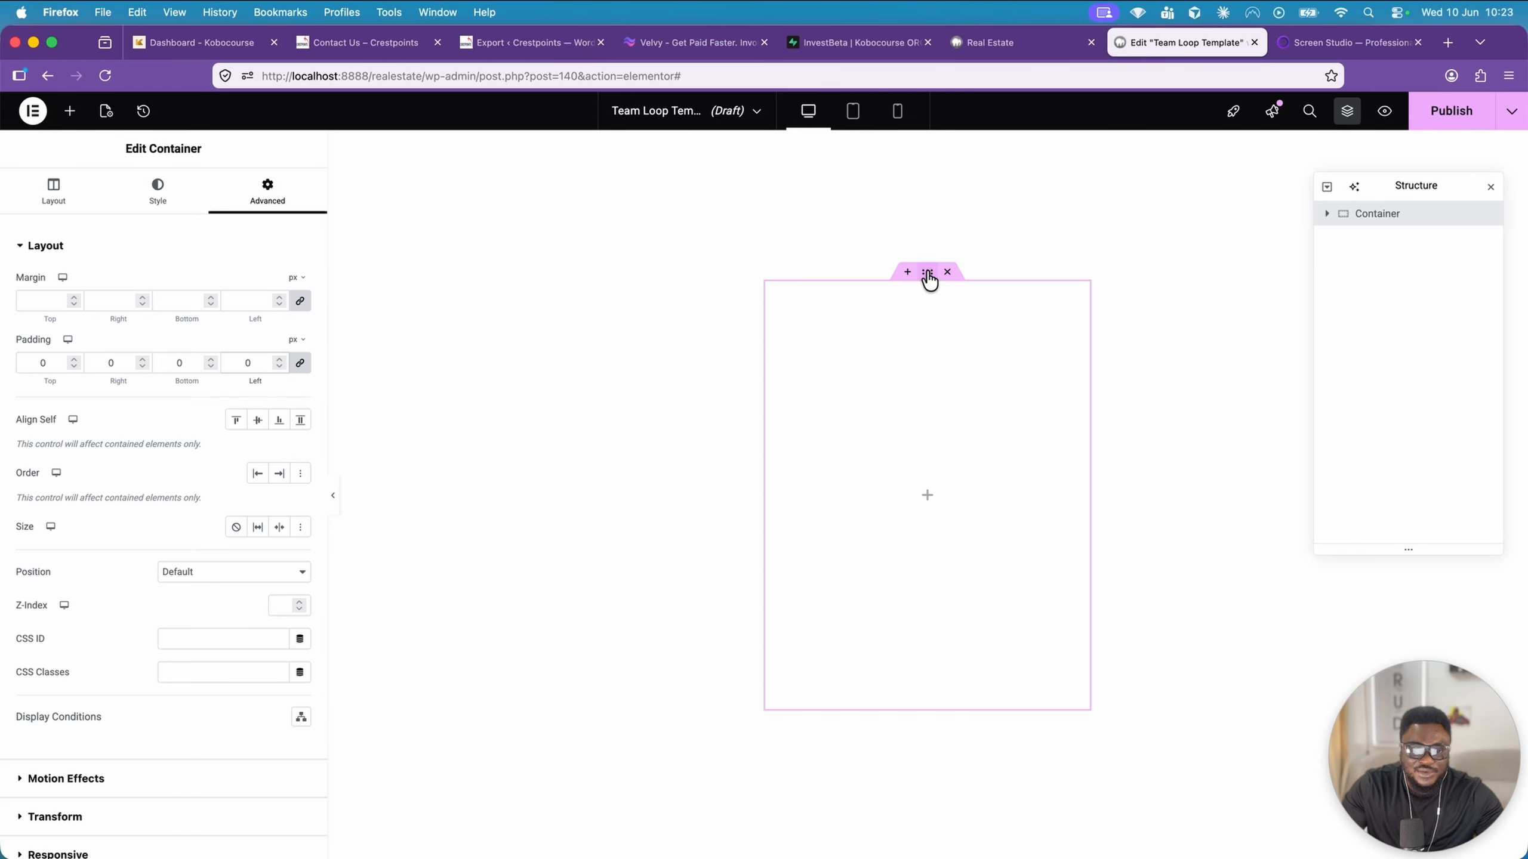
Insert a nested container inside the main container
click(70, 112)
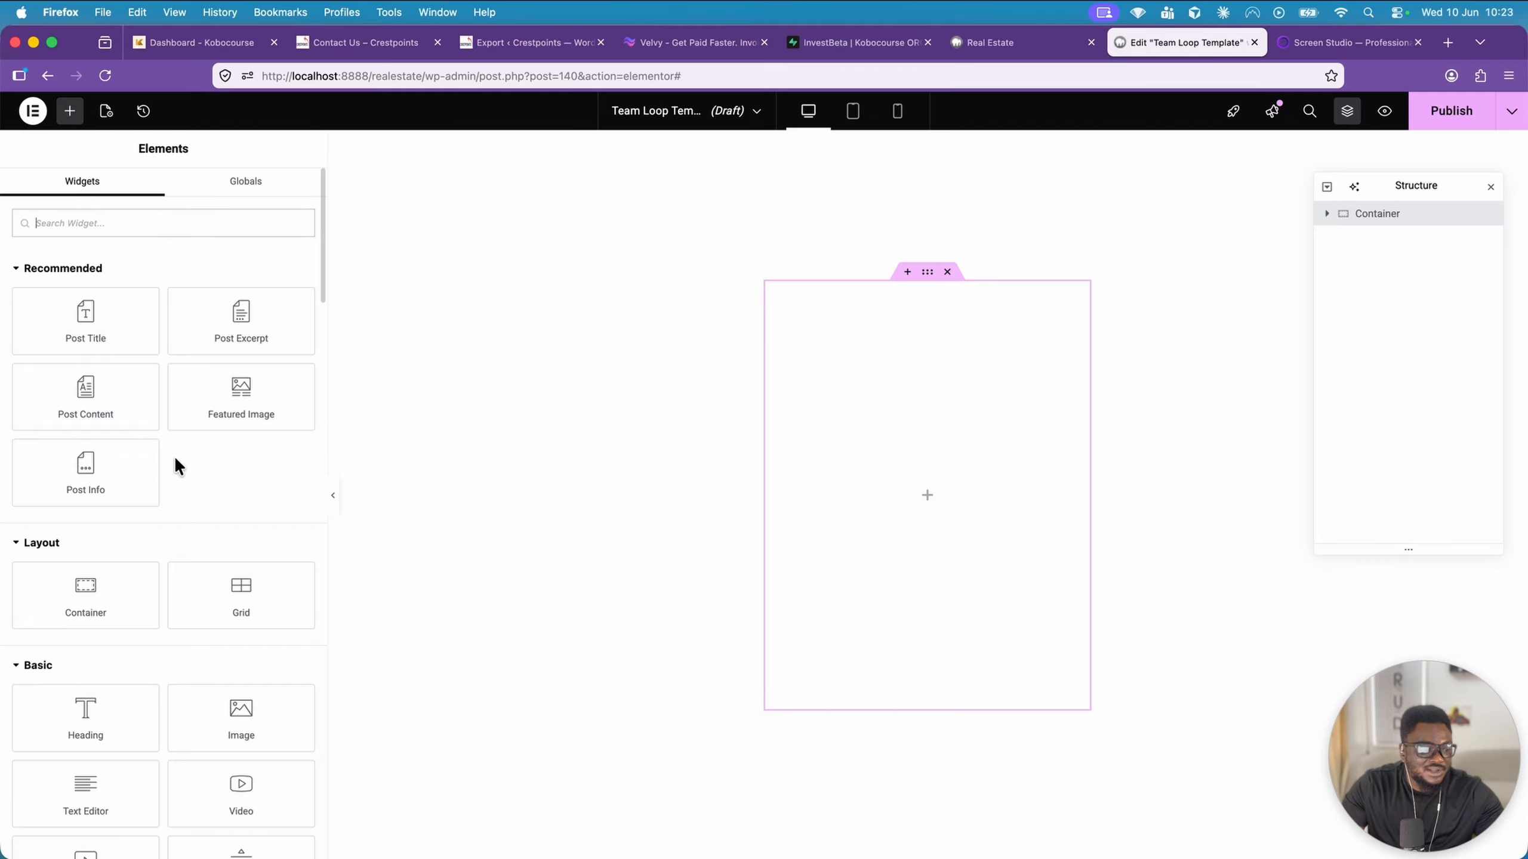
scroll(174, 464, down, 2)
click(86, 475)
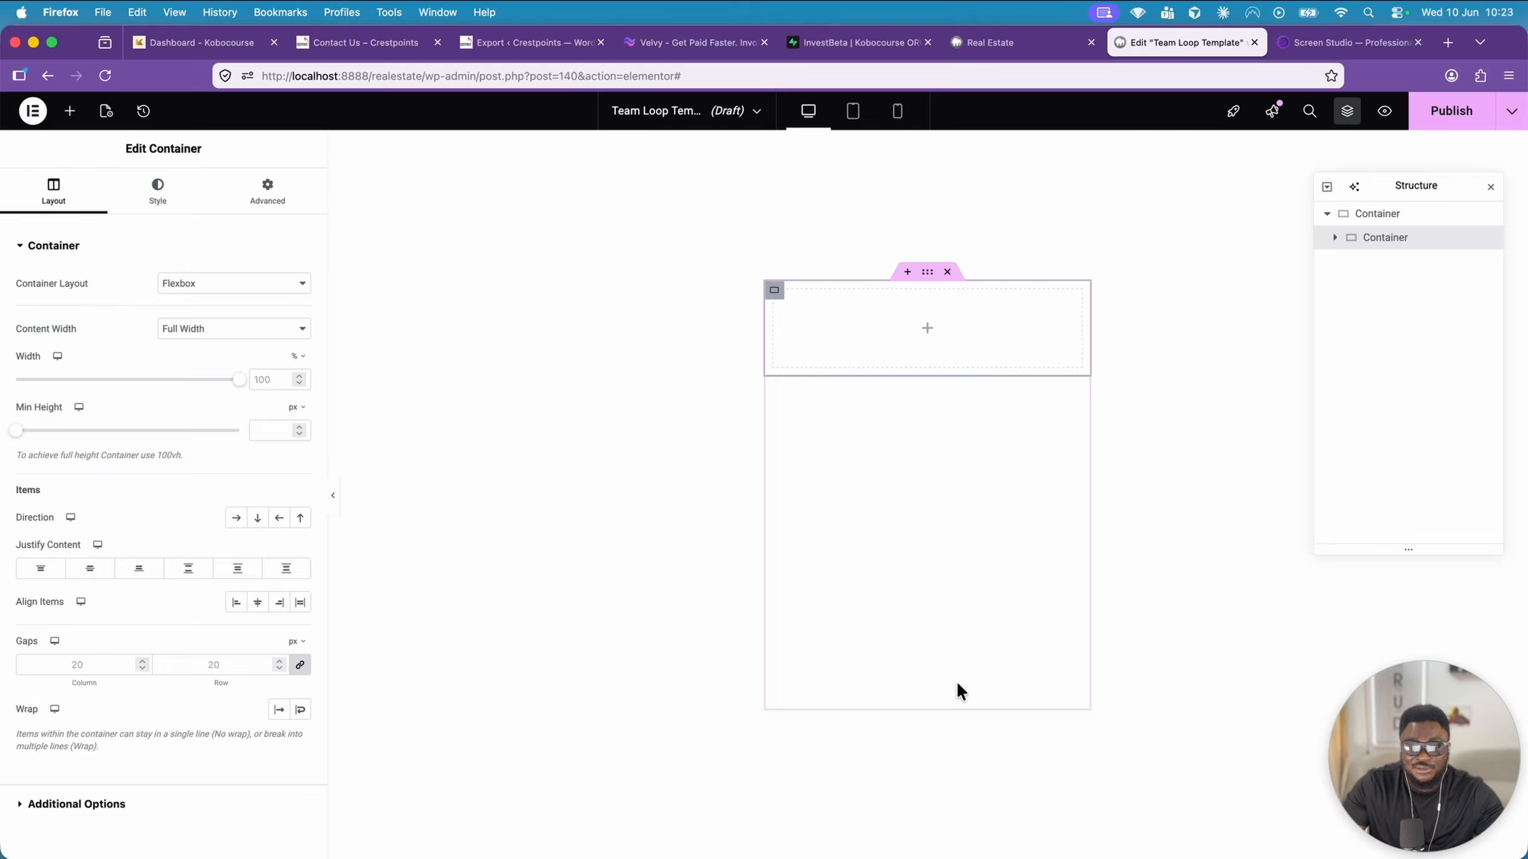
Give the nested container an Absolute position anchored to the bottom edge of the main container
click(241, 210)
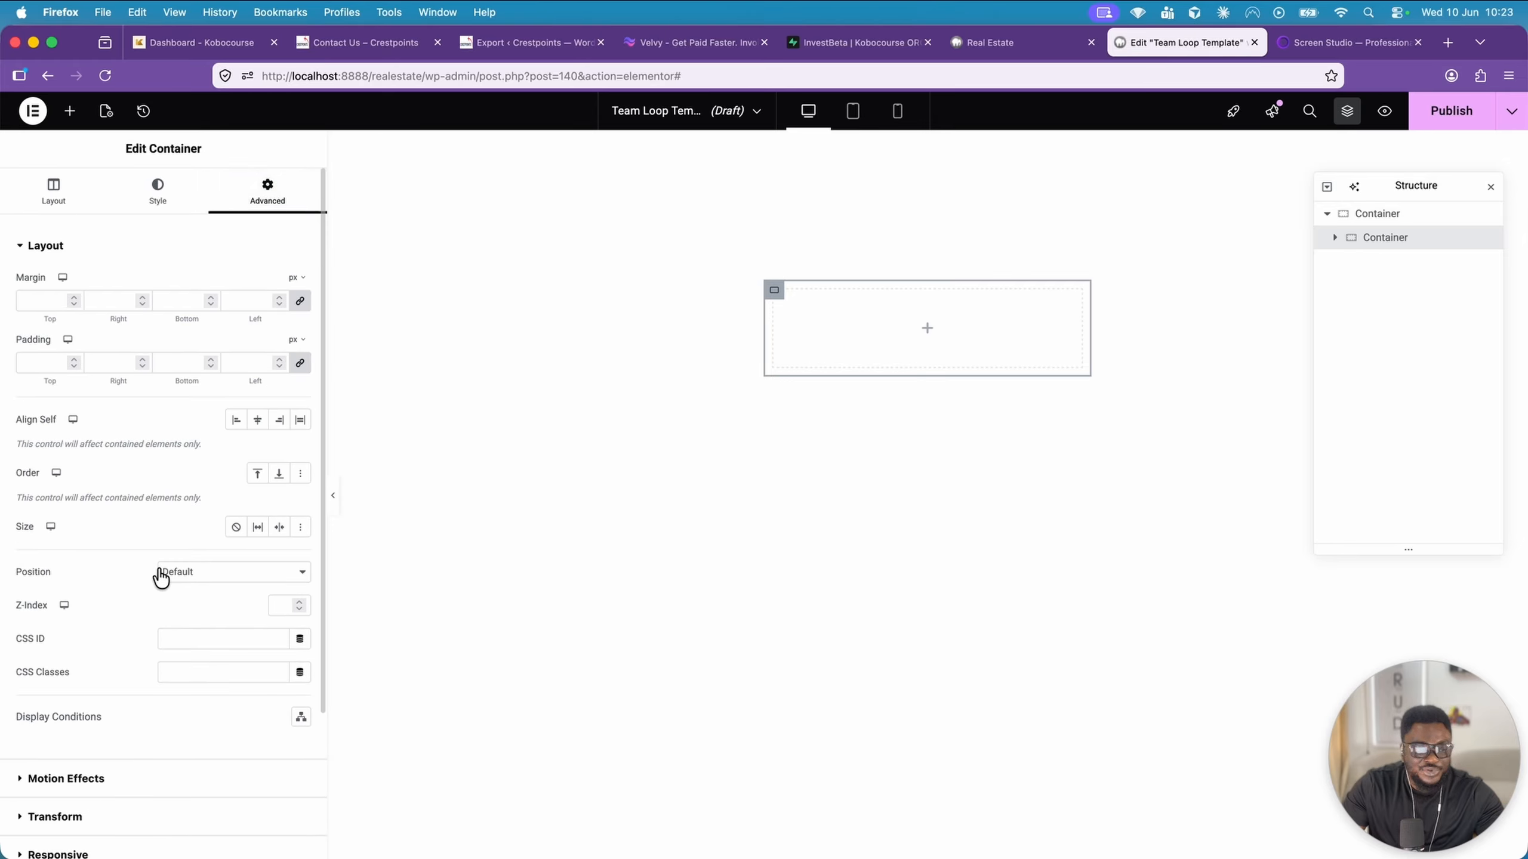
click(204, 577)
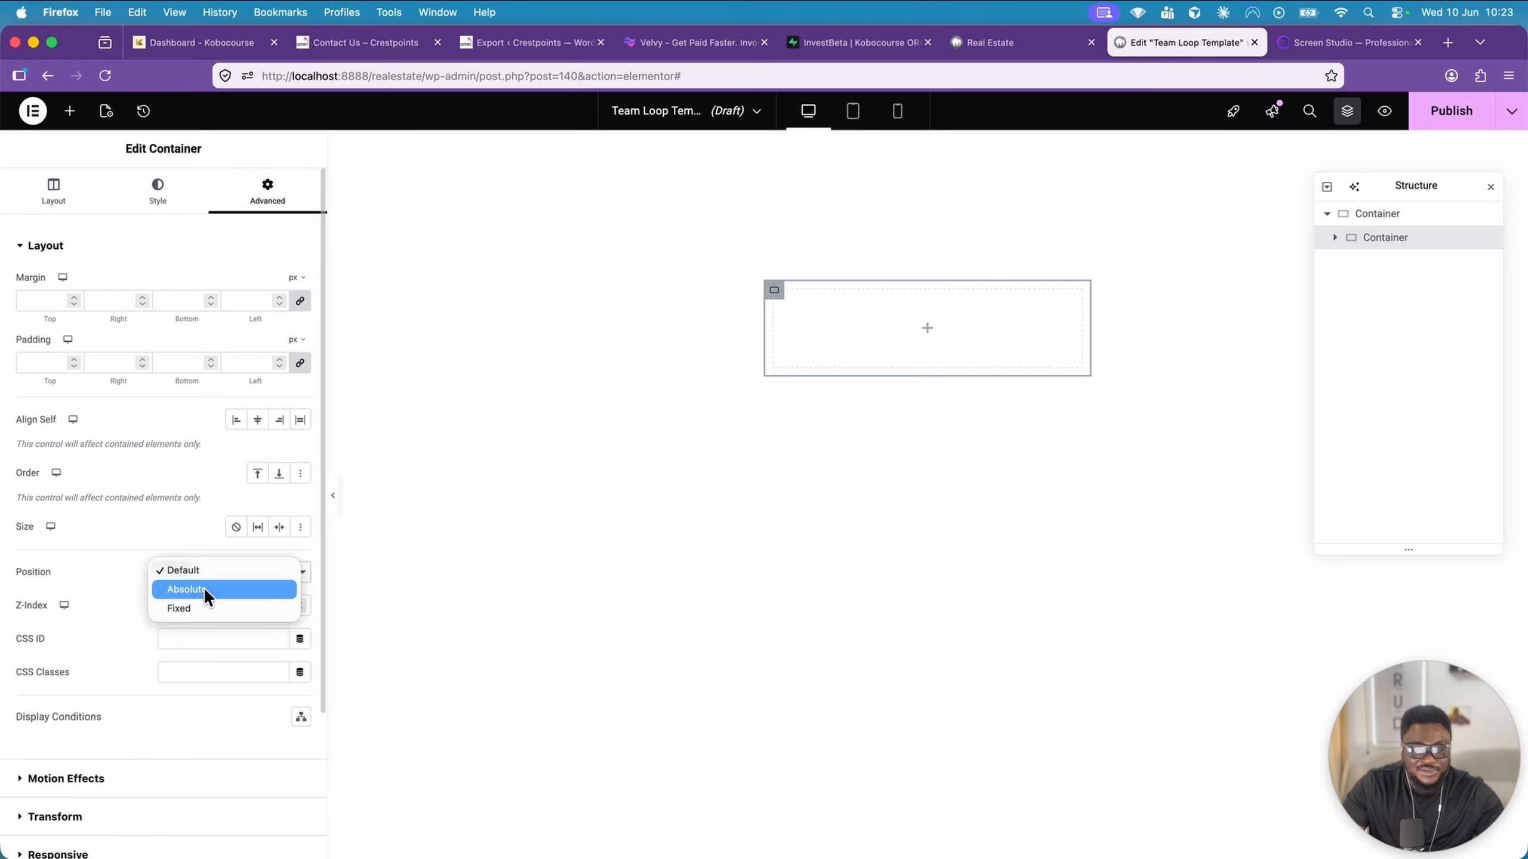
click(203, 587)
scroll(227, 595, down, 4)
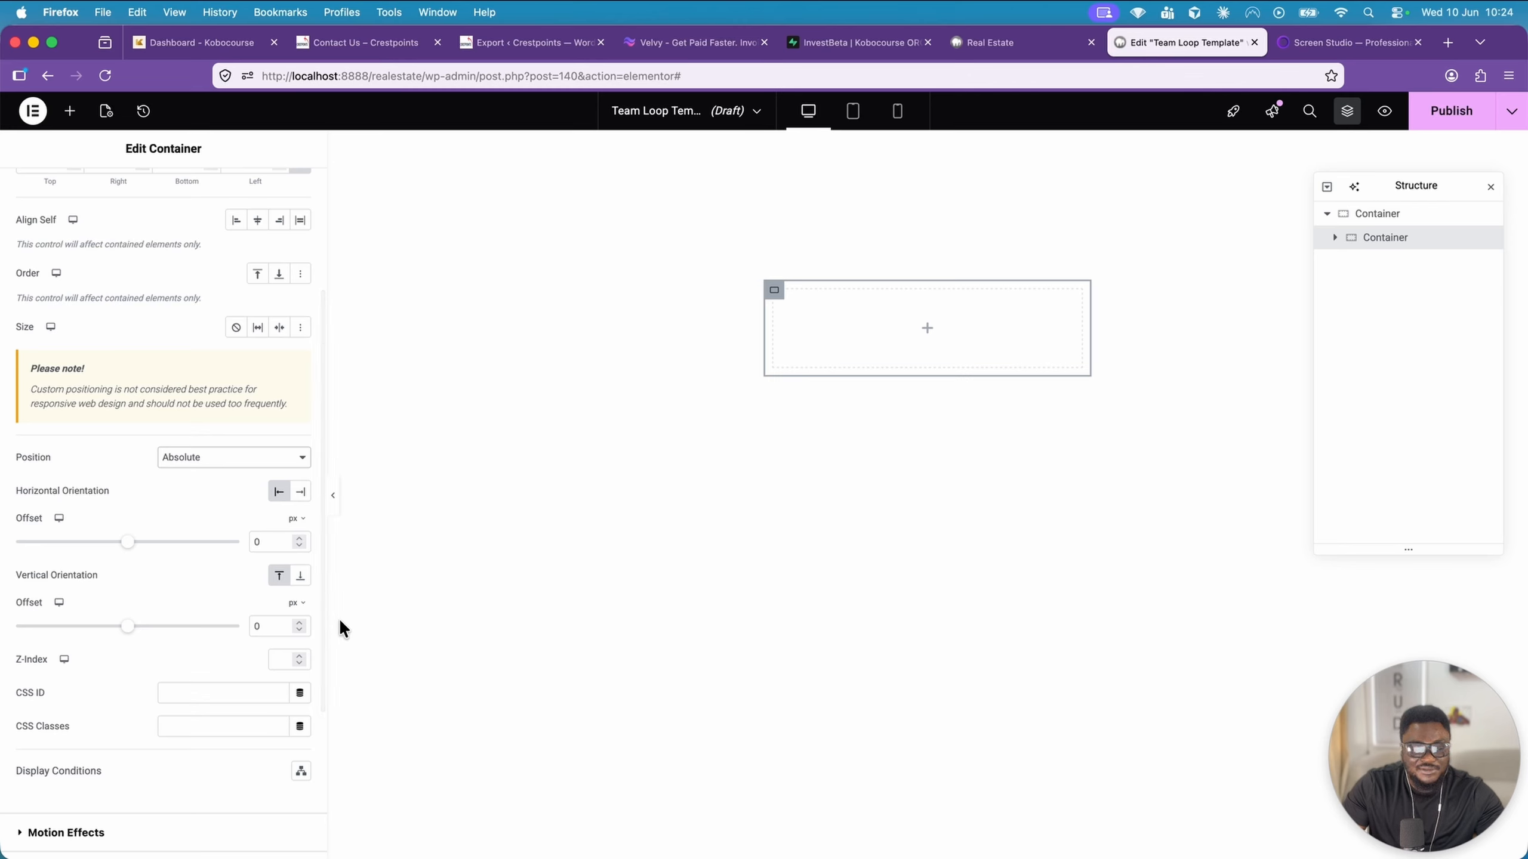
click(300, 576)
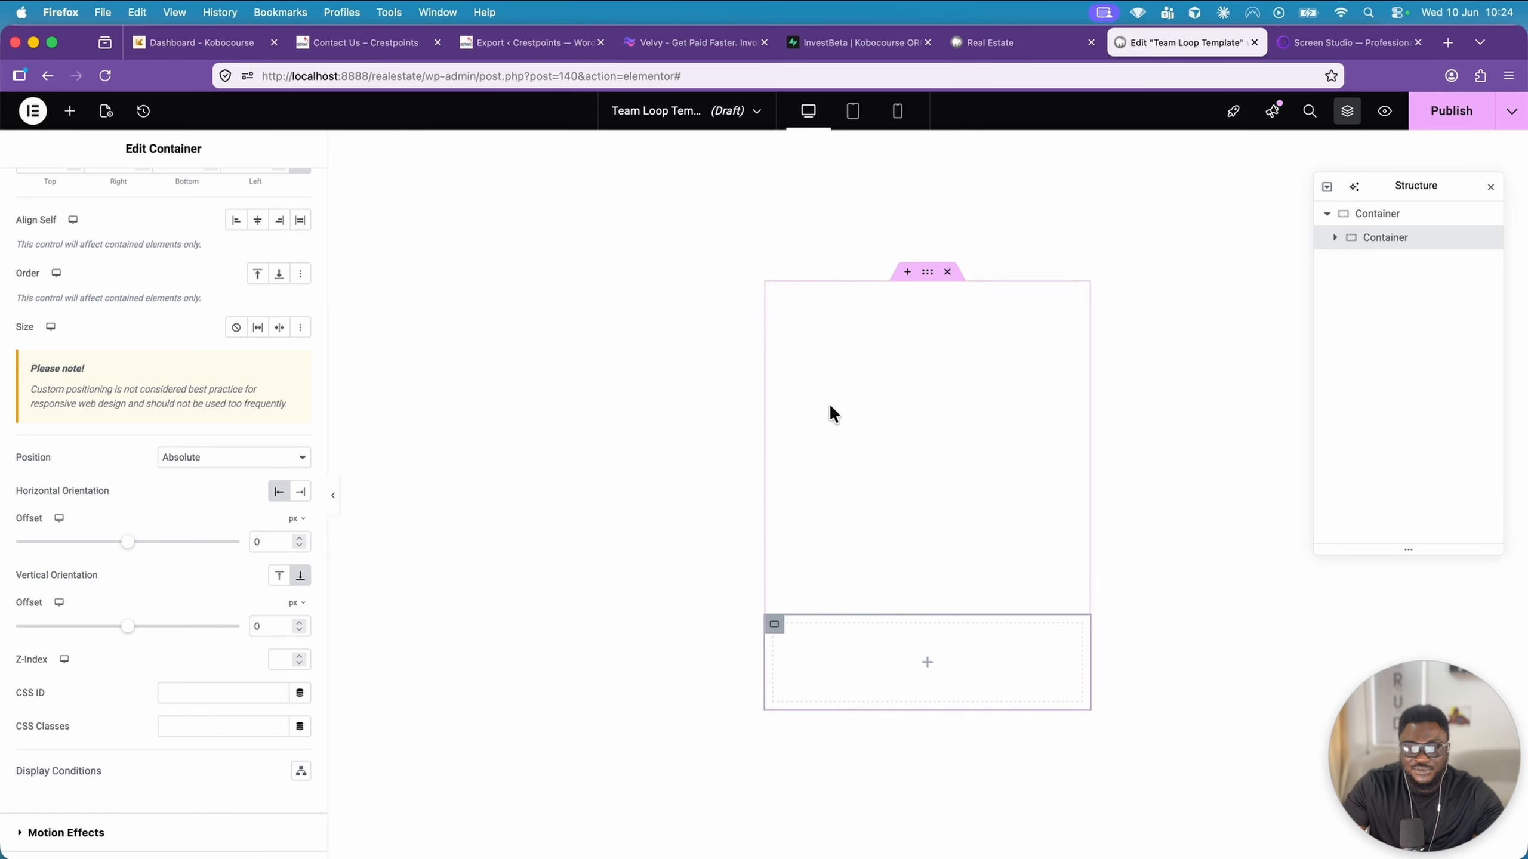
scroll(70, 220, up, 5)
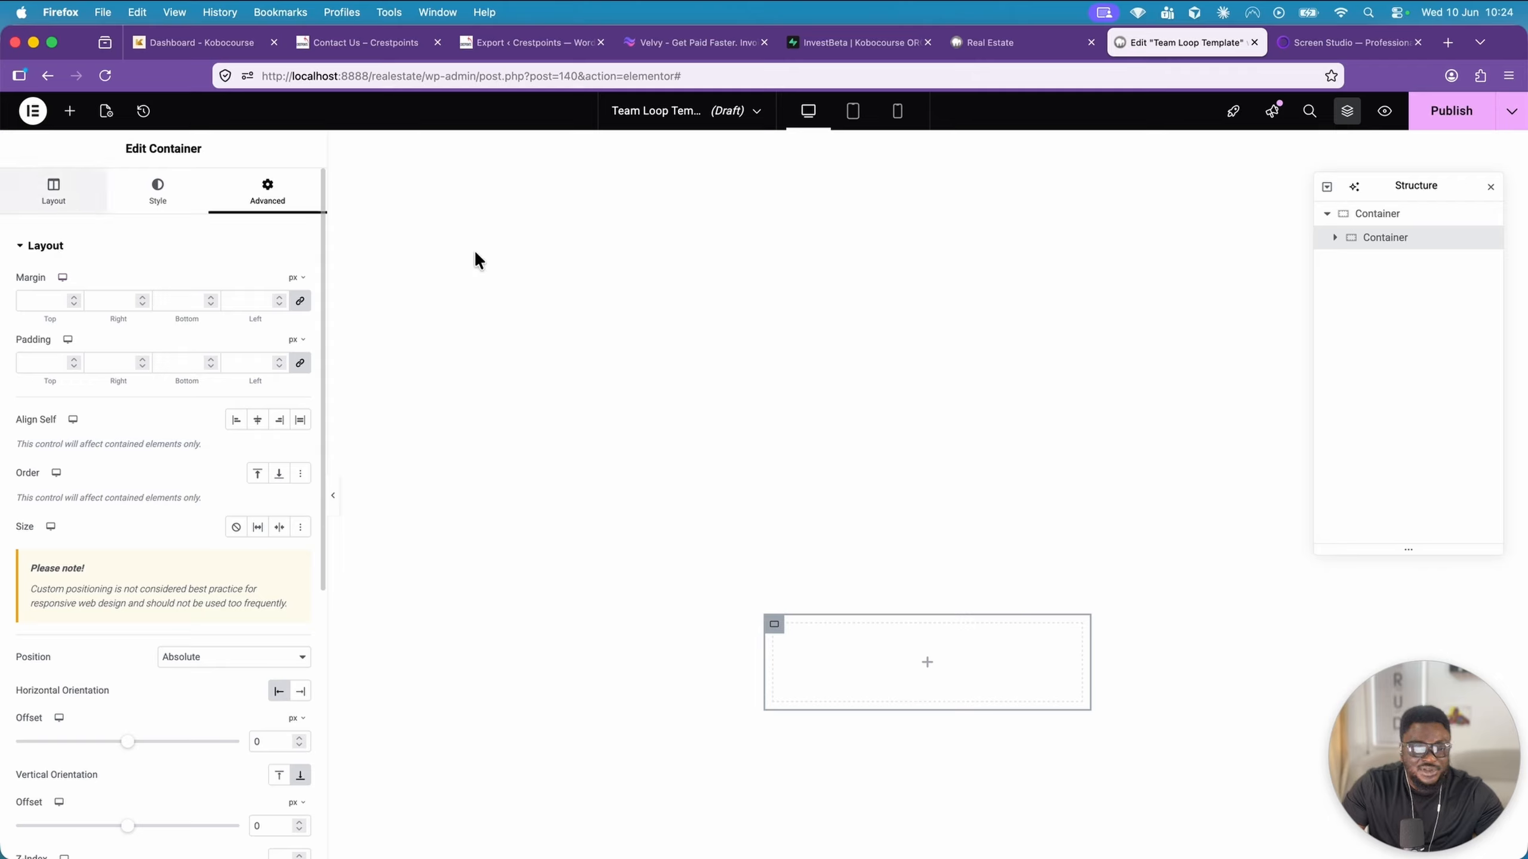
Give the main container a classic background whose image is the dynamic Featured Image of the post
click(937, 287)
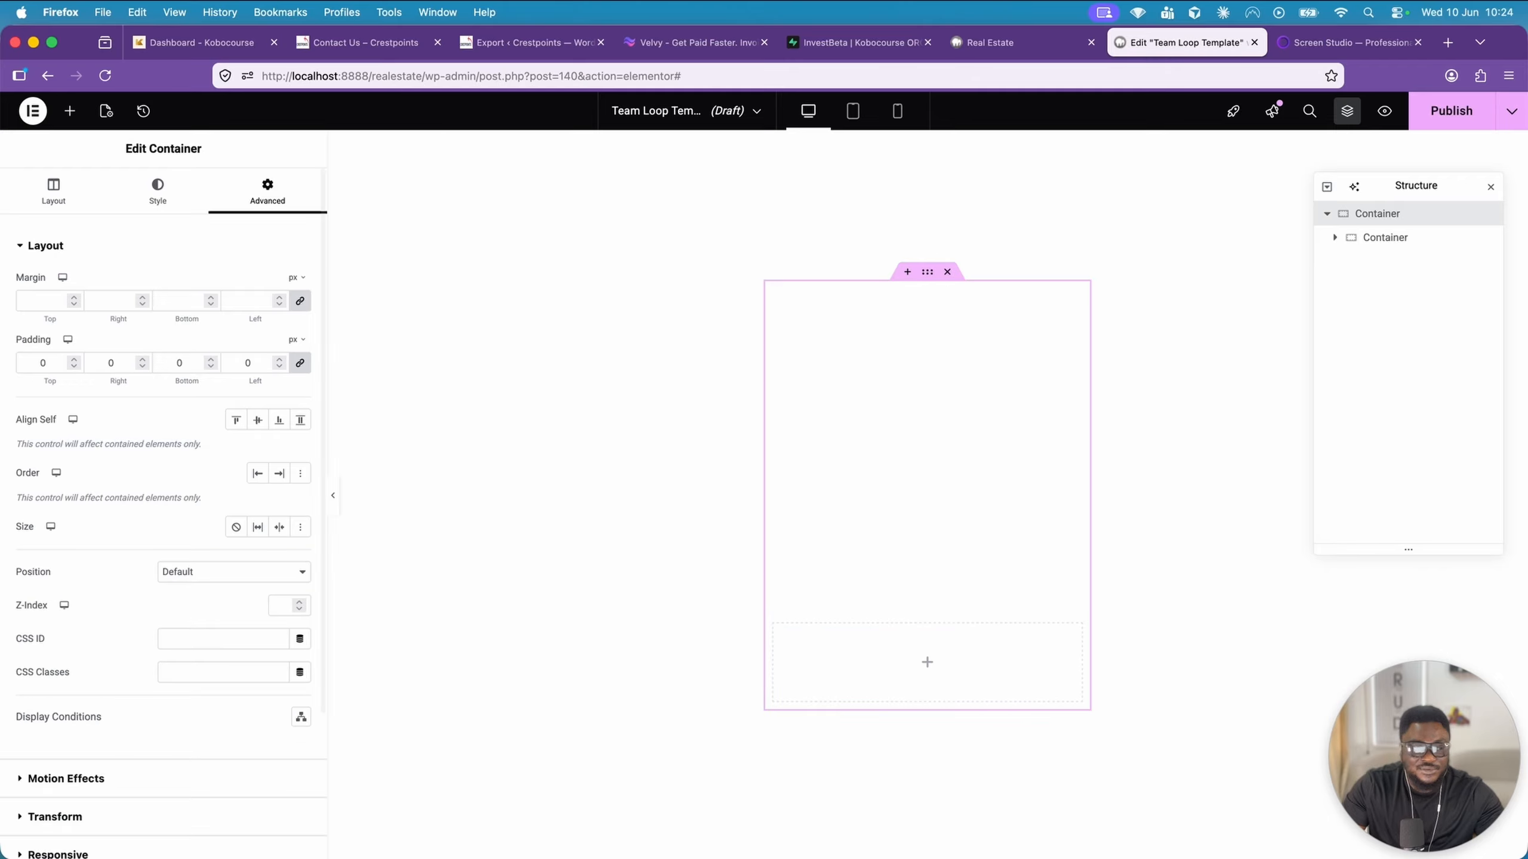
click(144, 197)
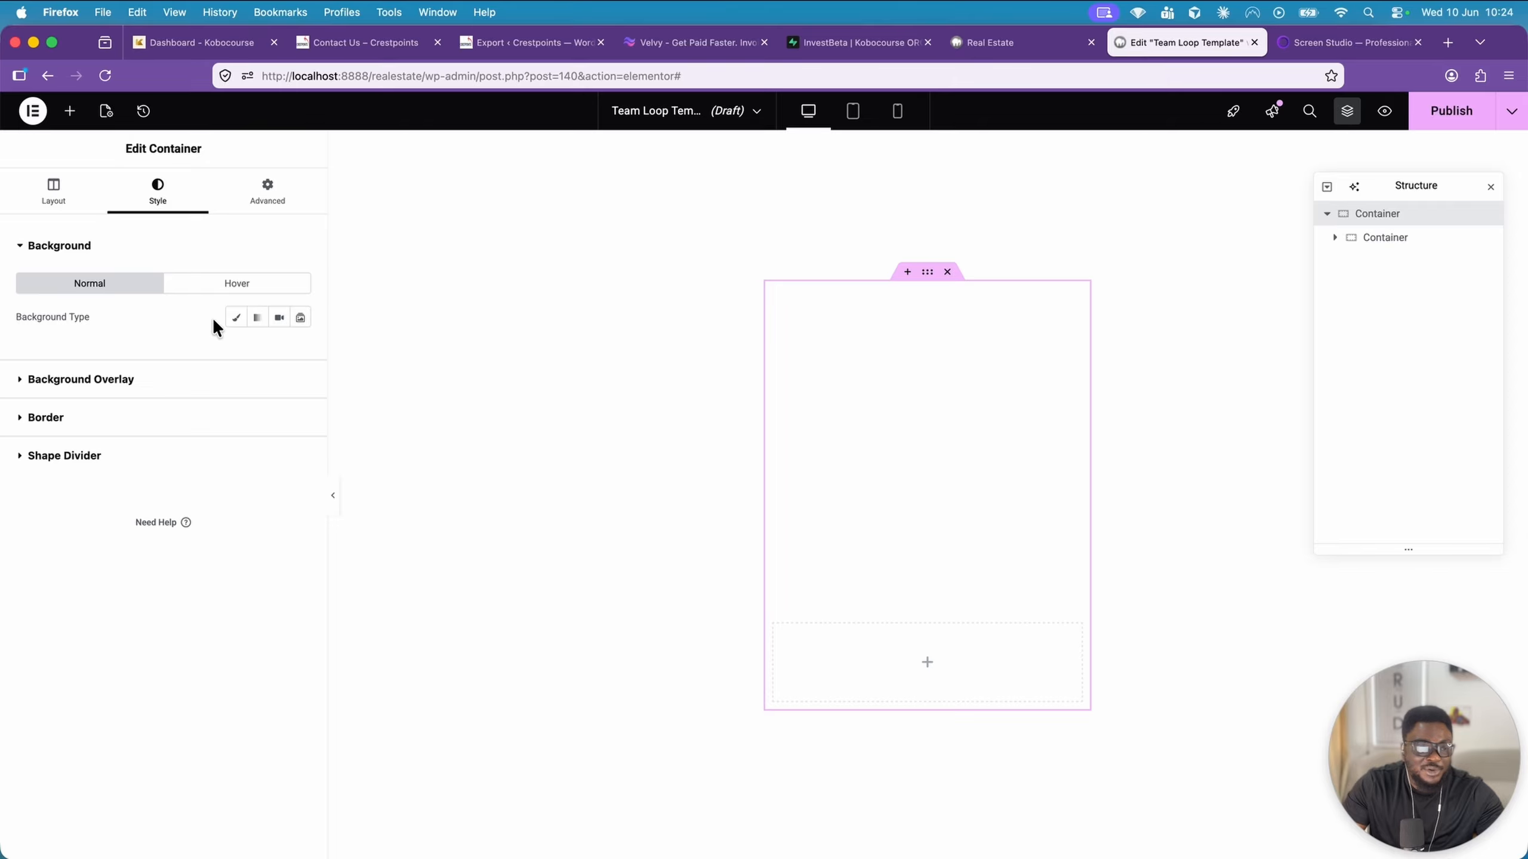
click(237, 318)
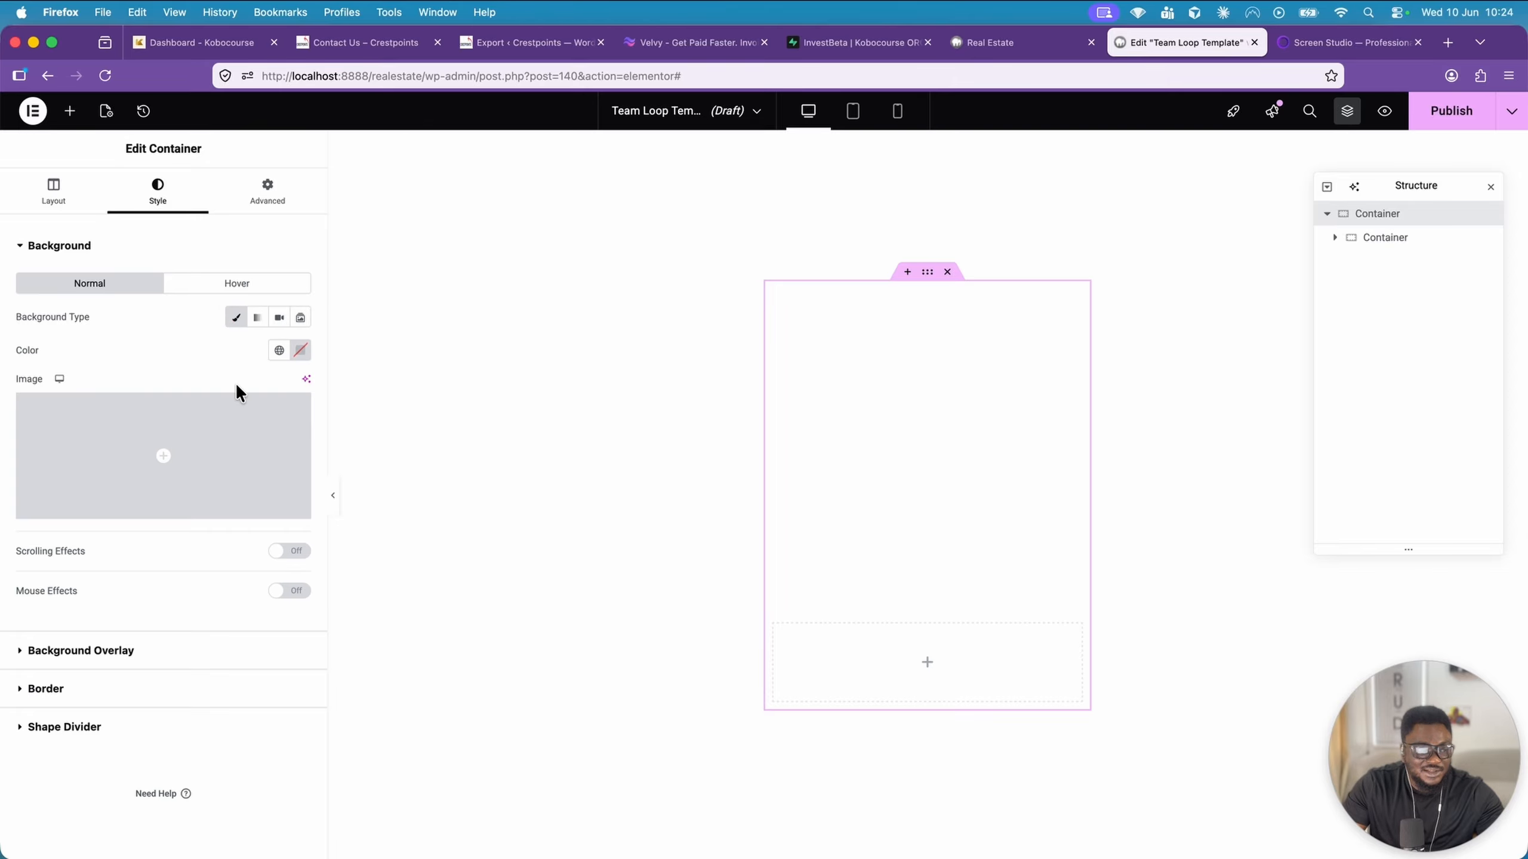
click(204, 456)
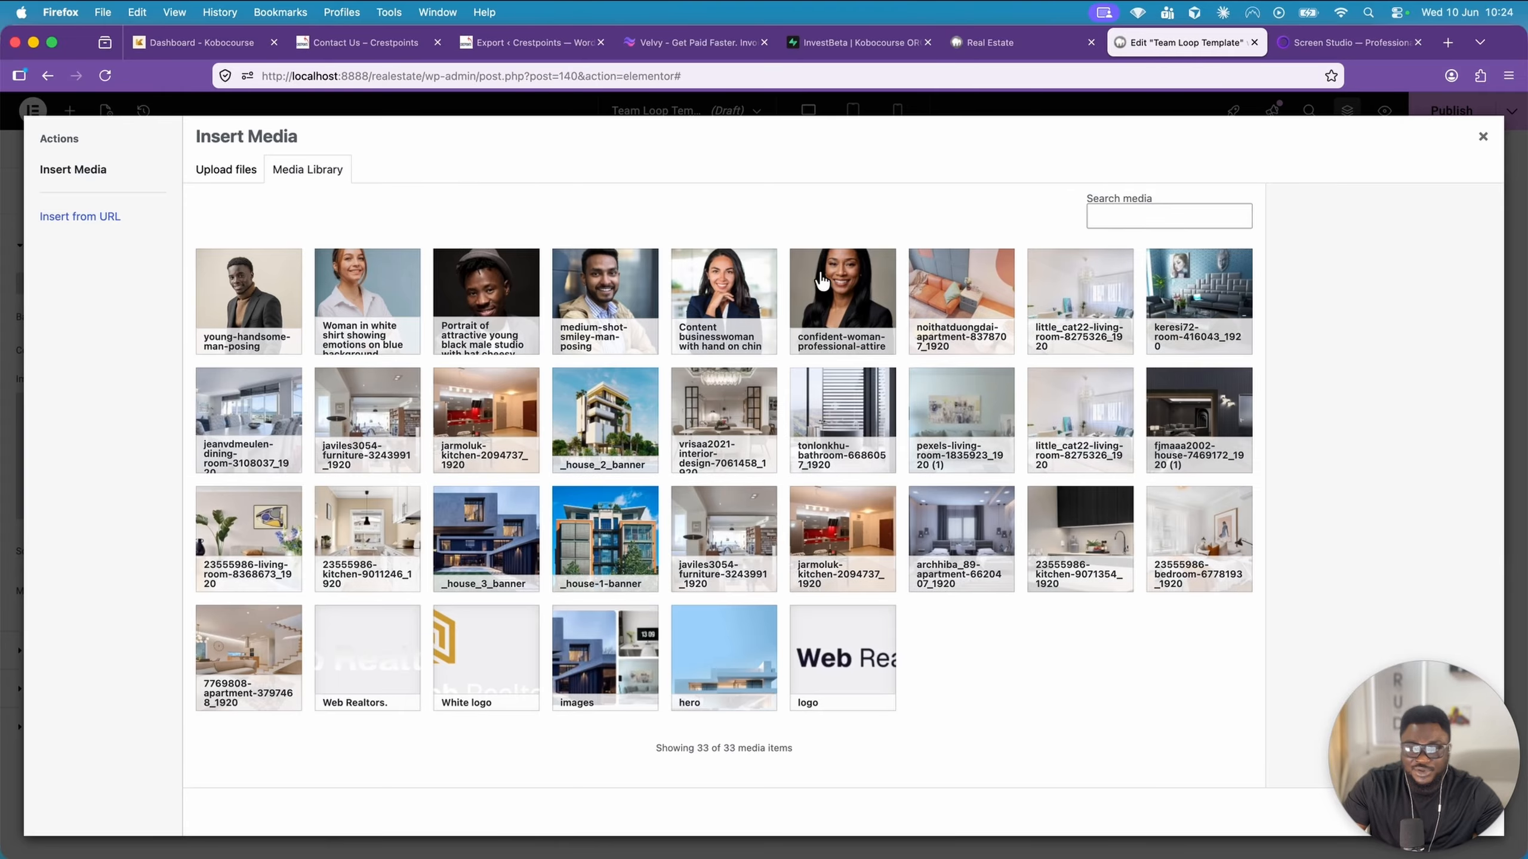
click(1482, 137)
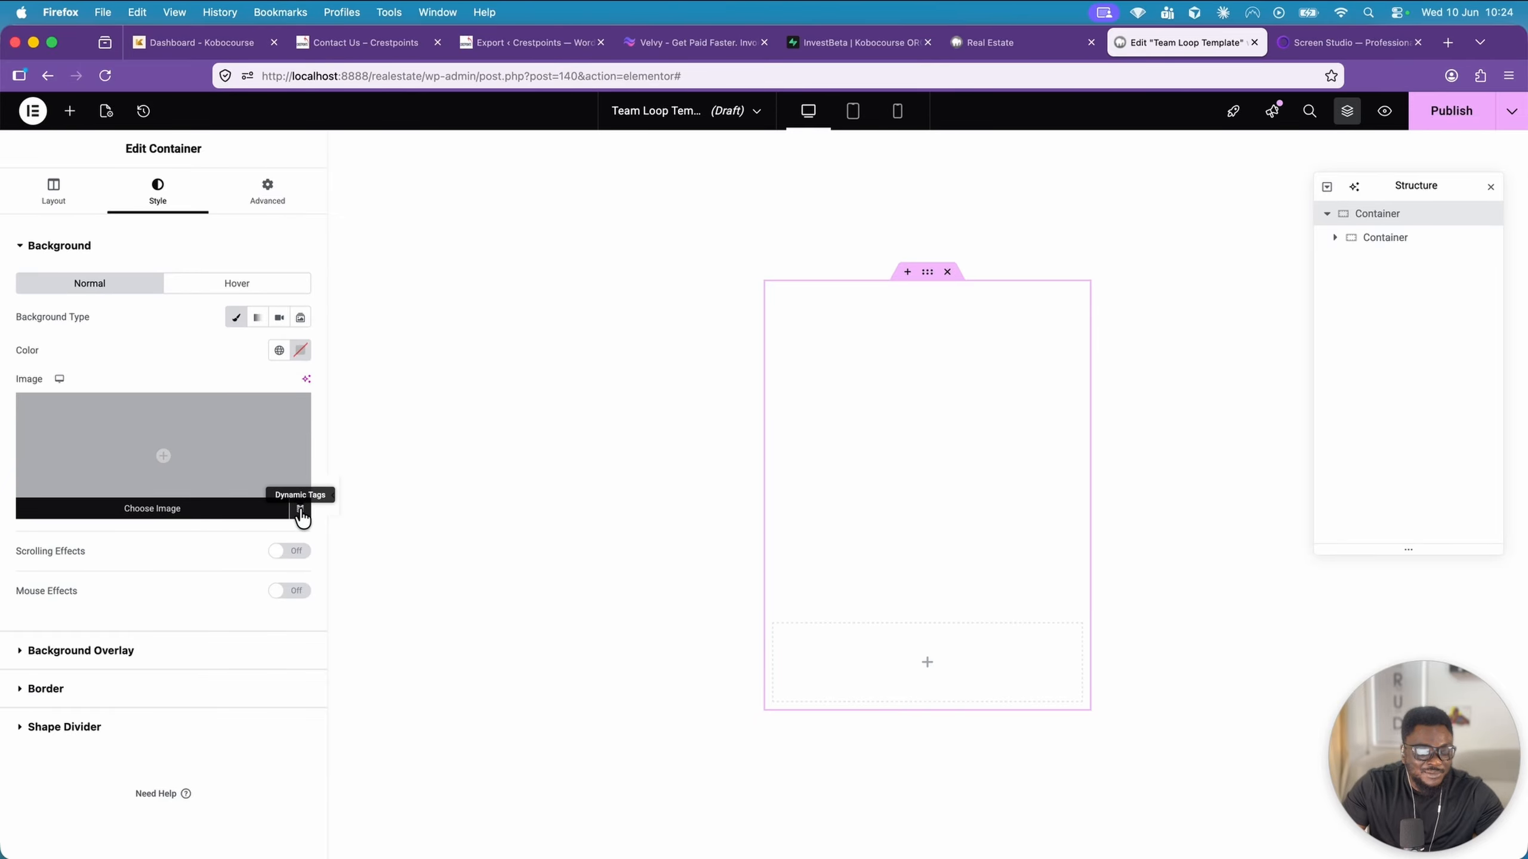
click(300, 510)
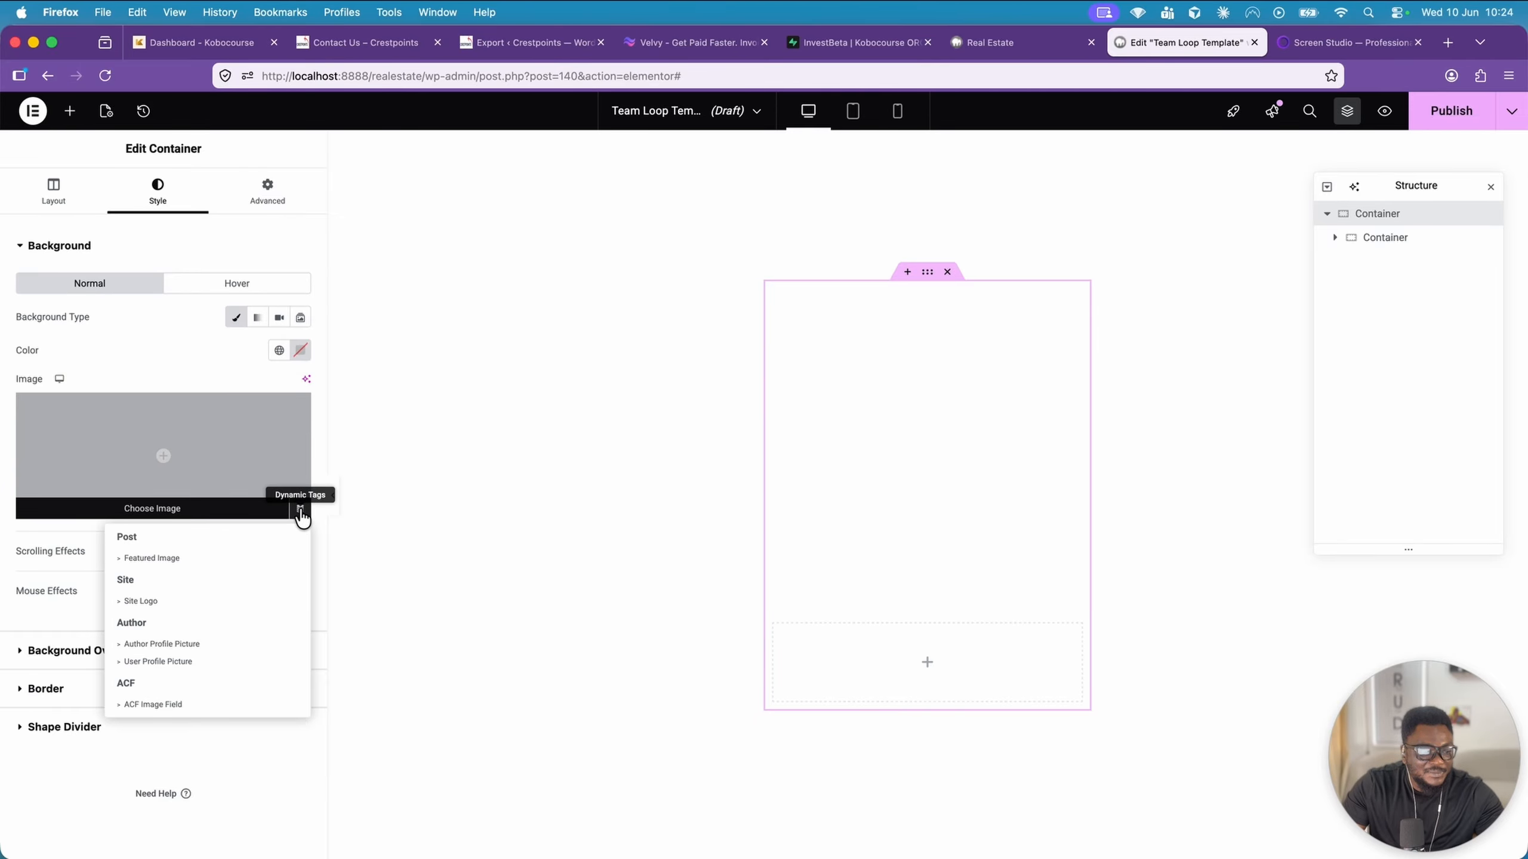
click(238, 560)
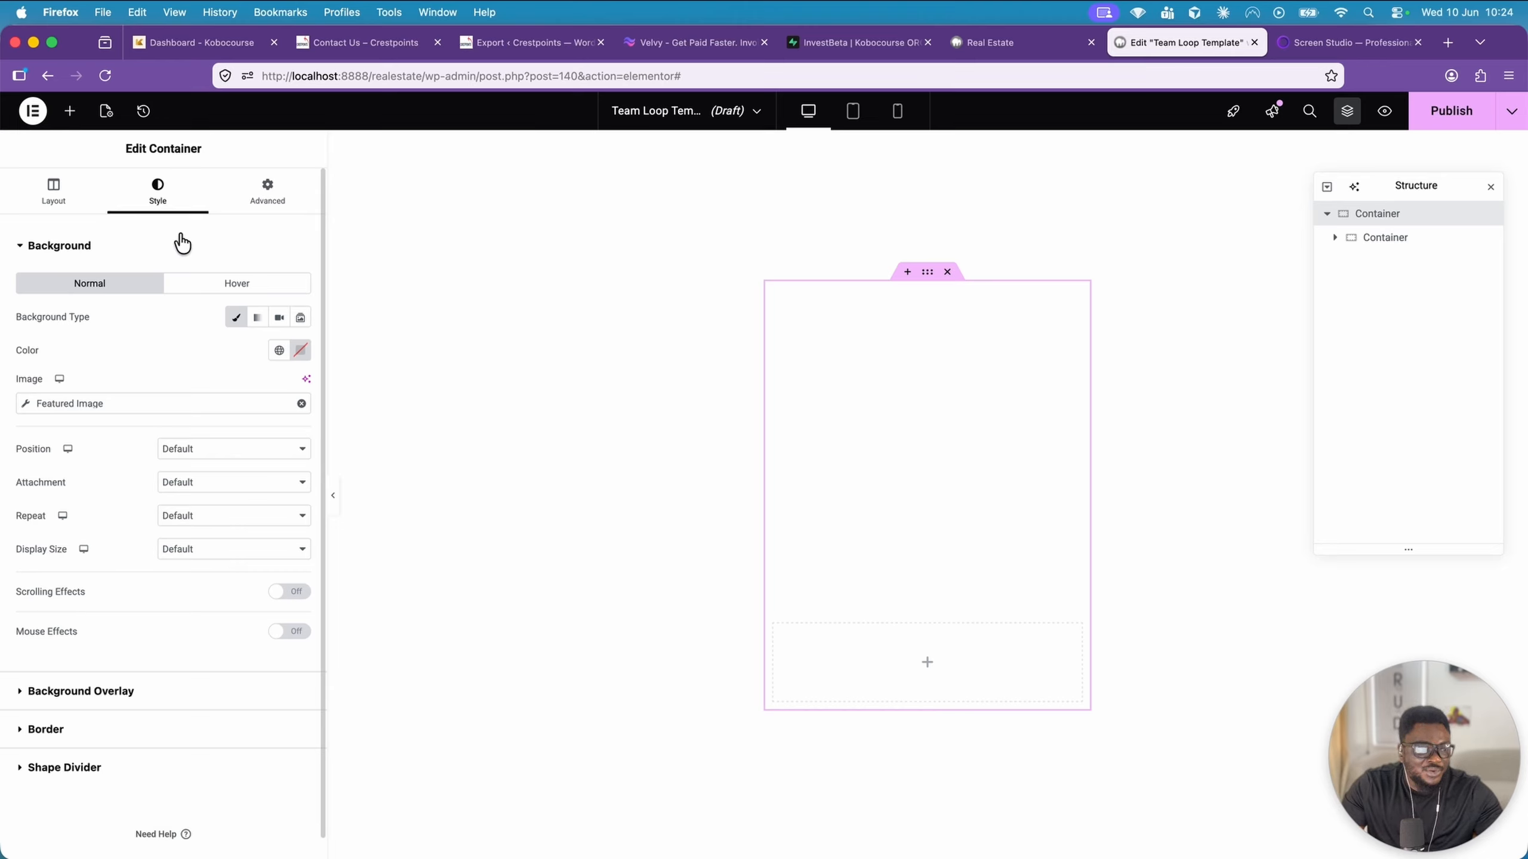
Set the loop item's preview source to the Team post type and apply the preview
click(110, 124)
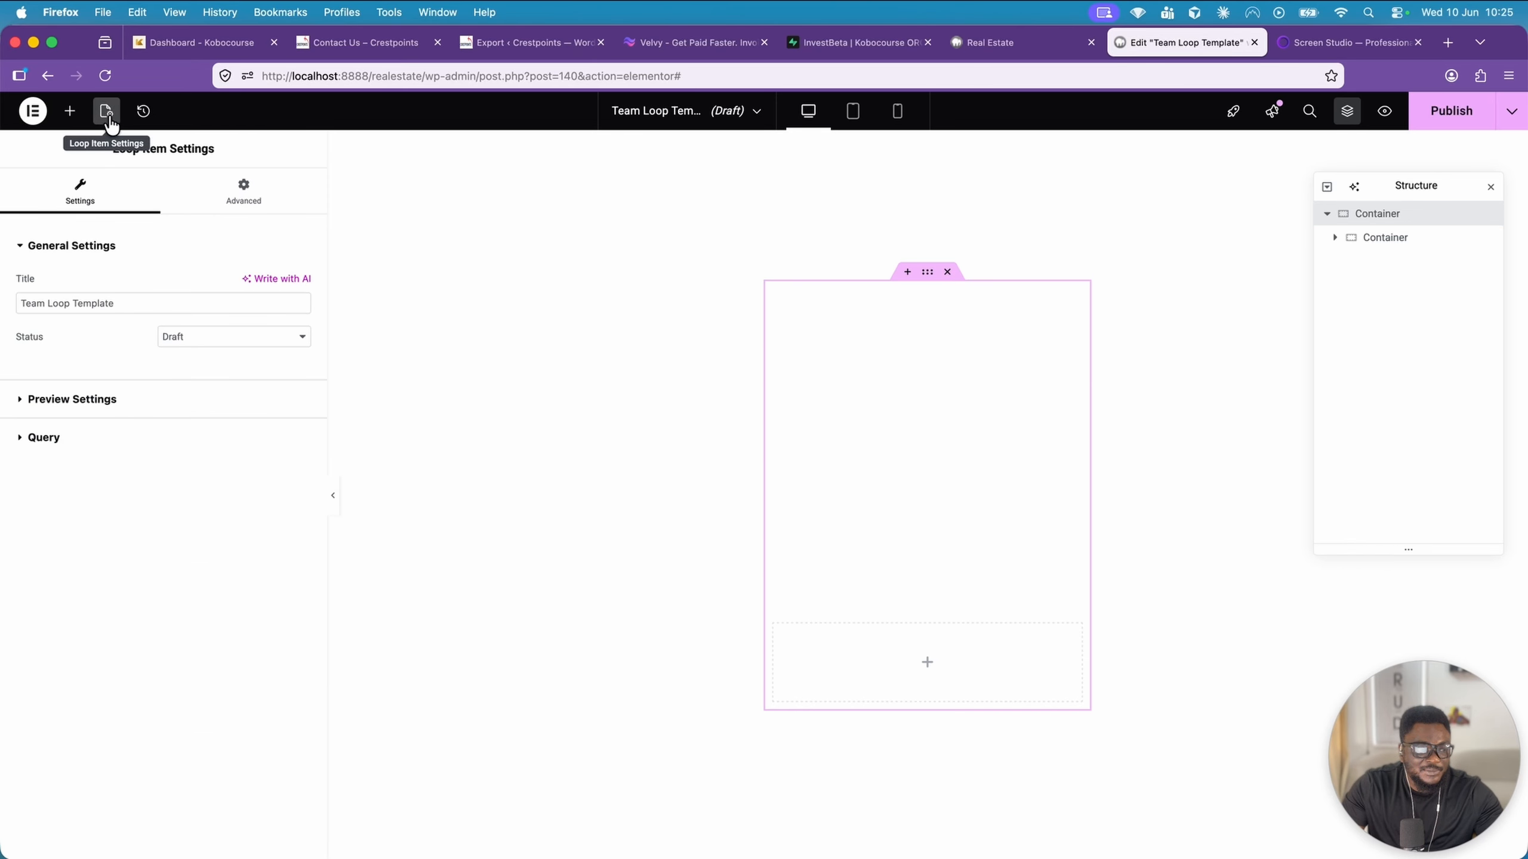
click(104, 401)
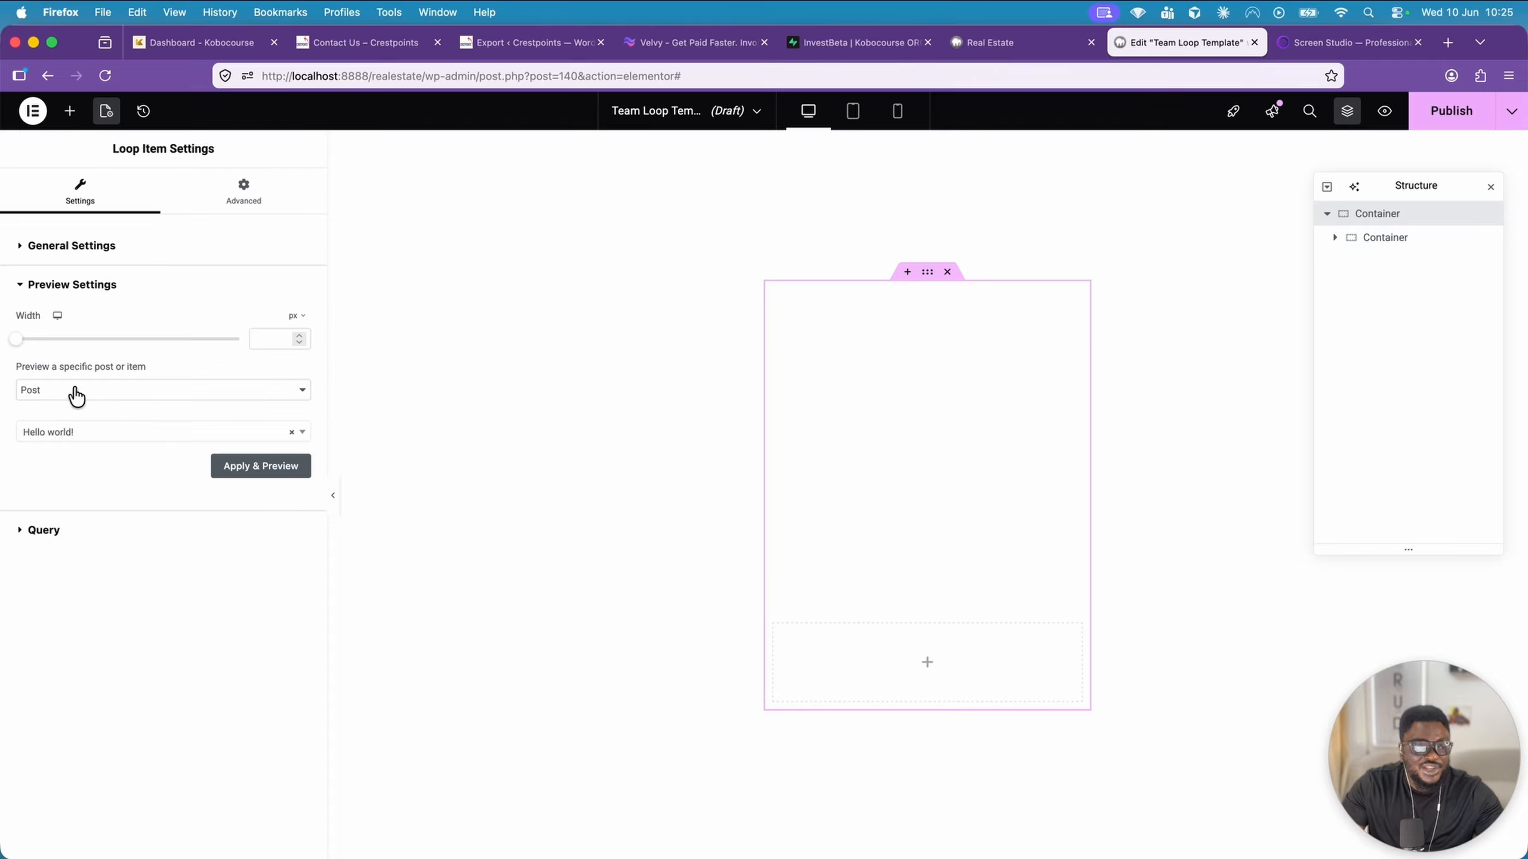
click(89, 390)
click(98, 446)
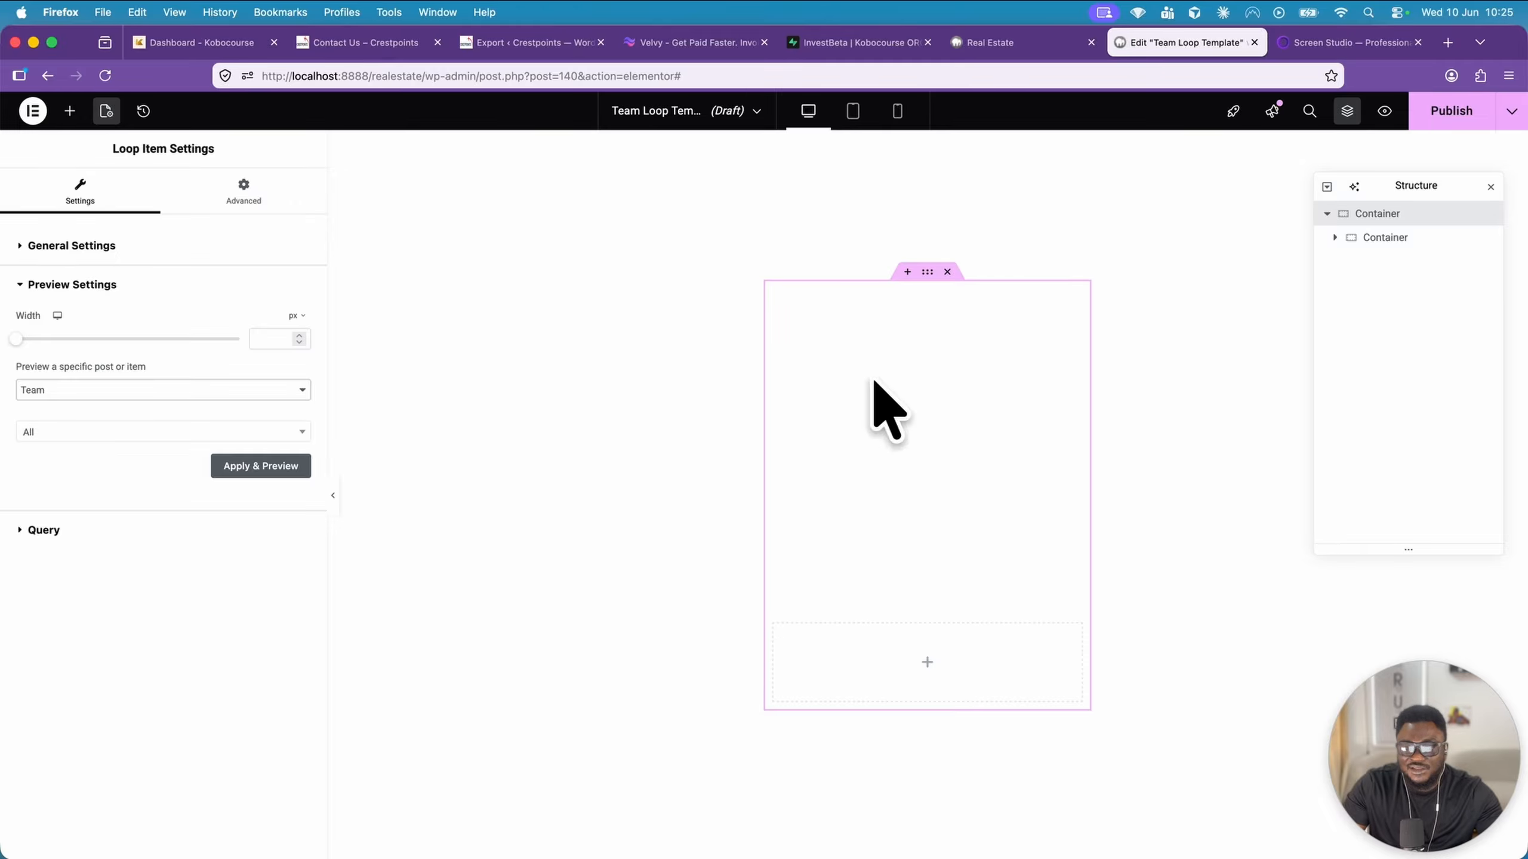
click(280, 475)
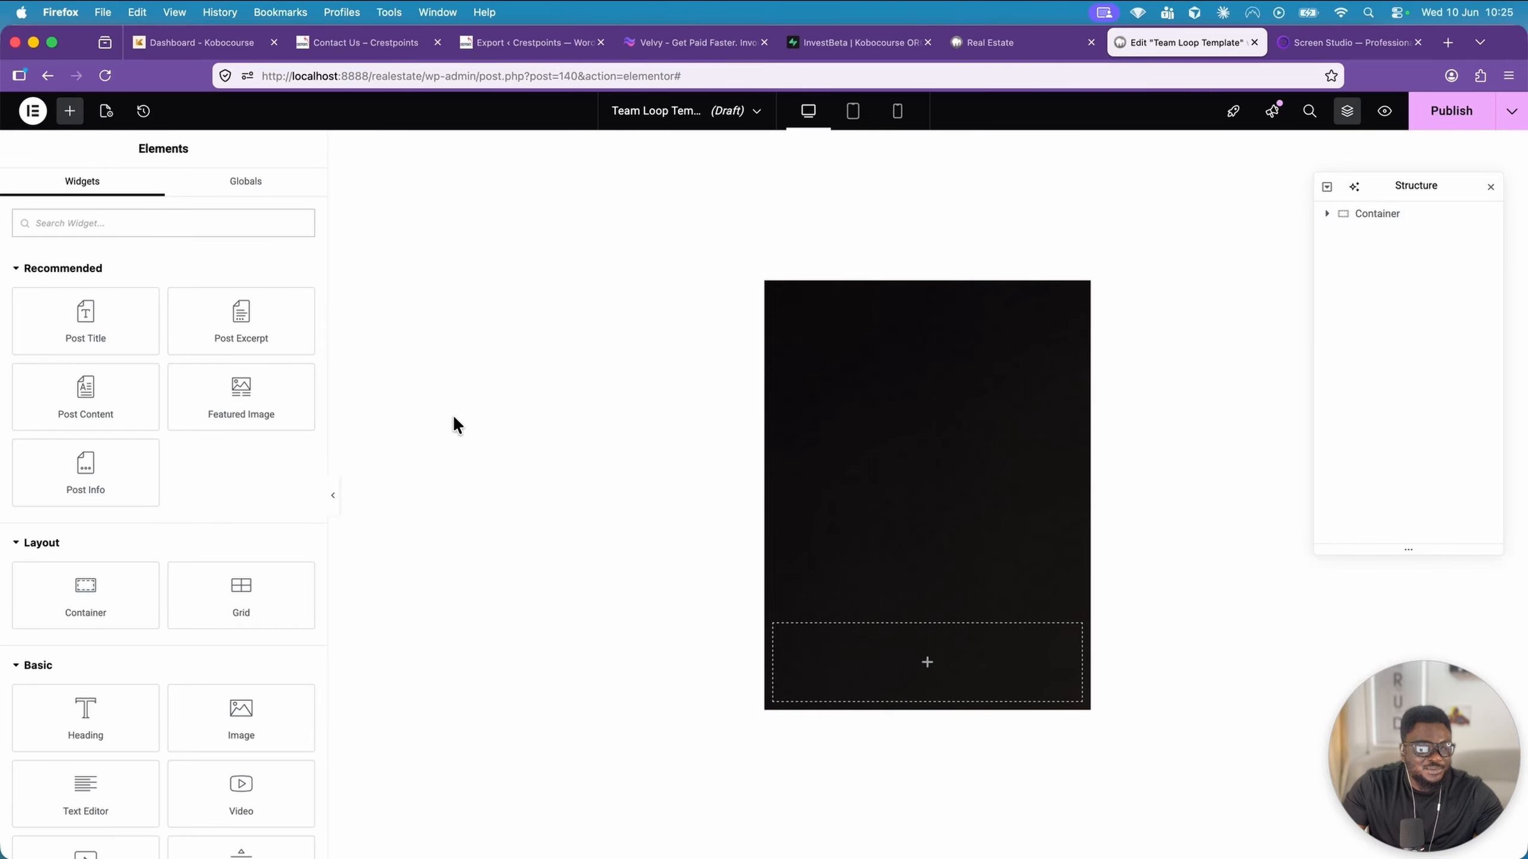
Set the main container's background image to Center Center position, No-repeat and Cover display size
click(923, 276)
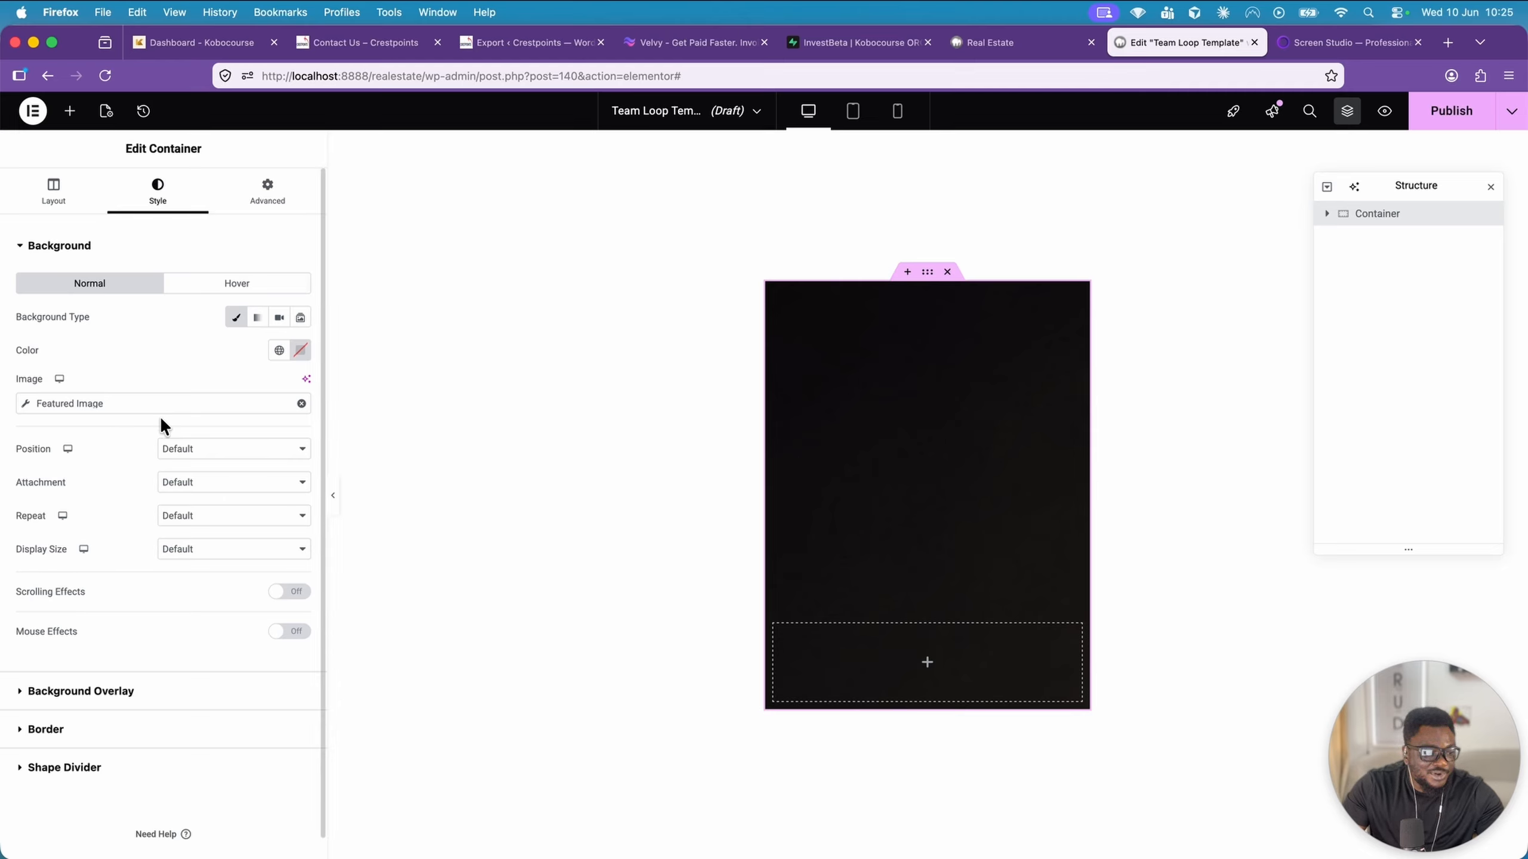
click(187, 452)
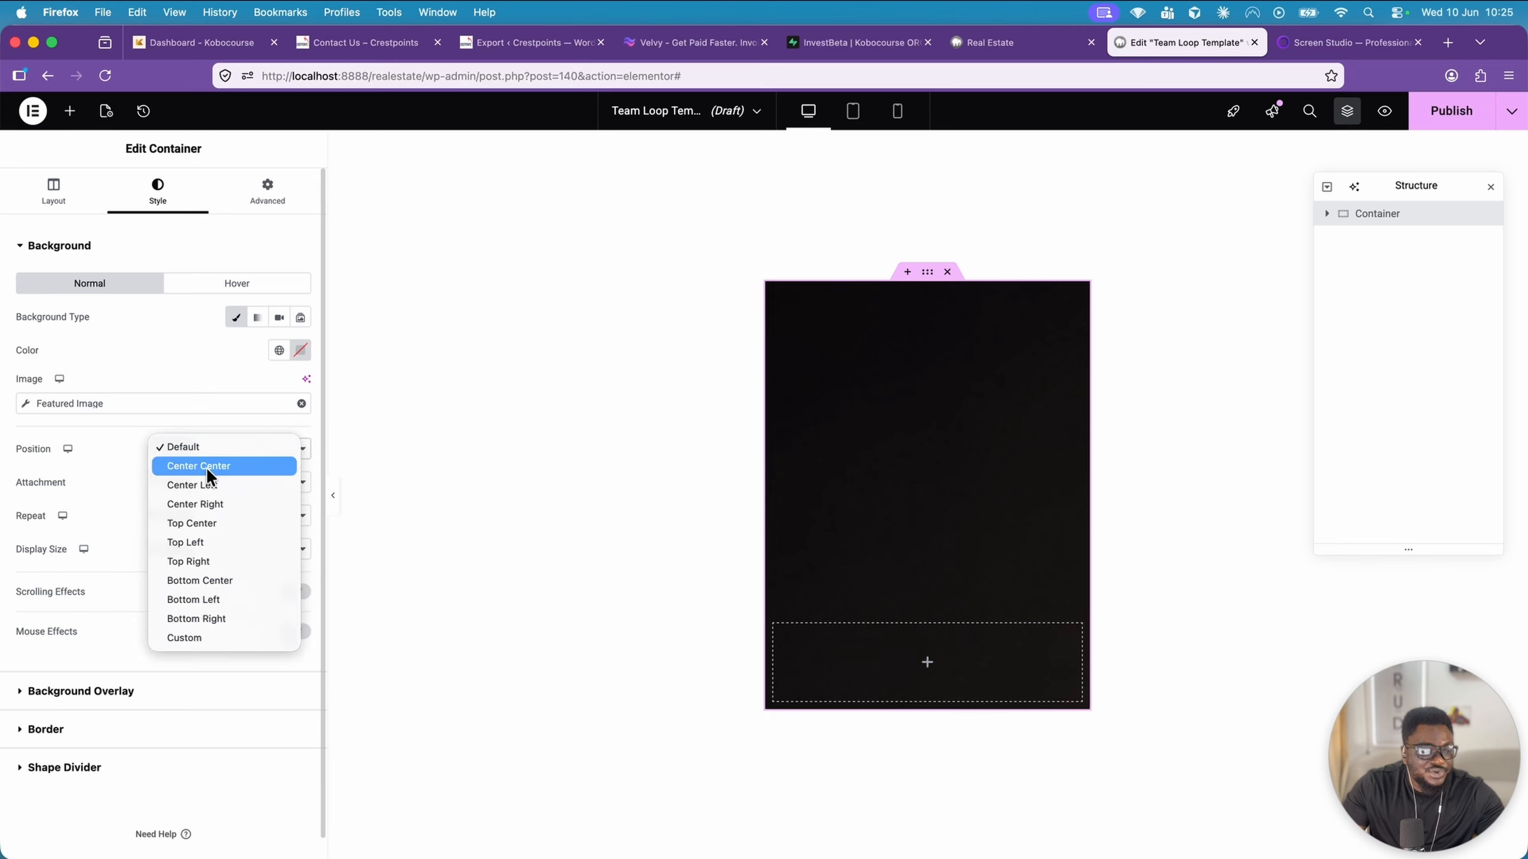
click(205, 467)
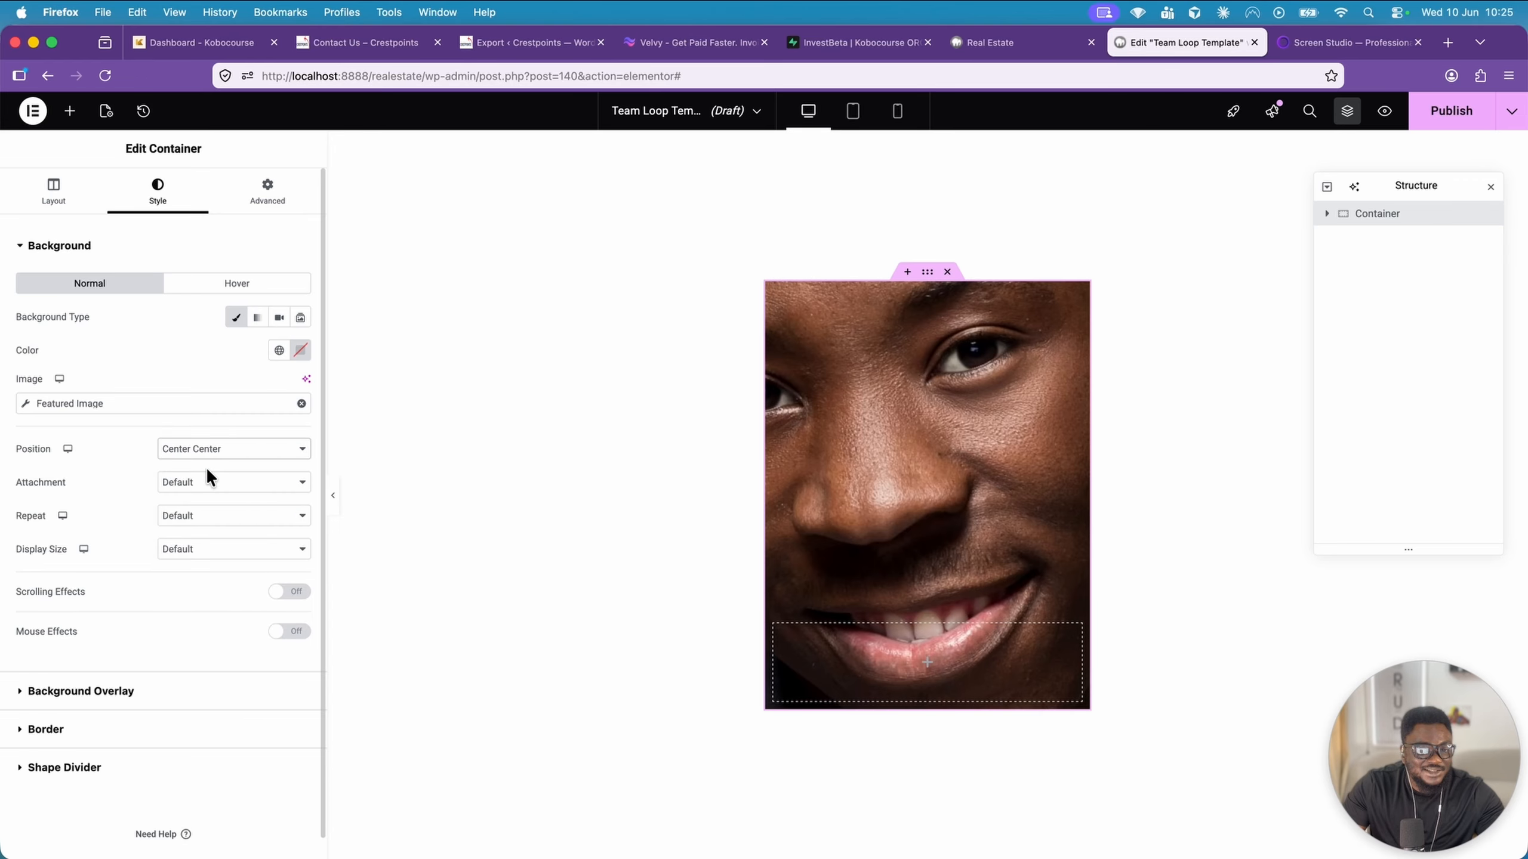
click(203, 525)
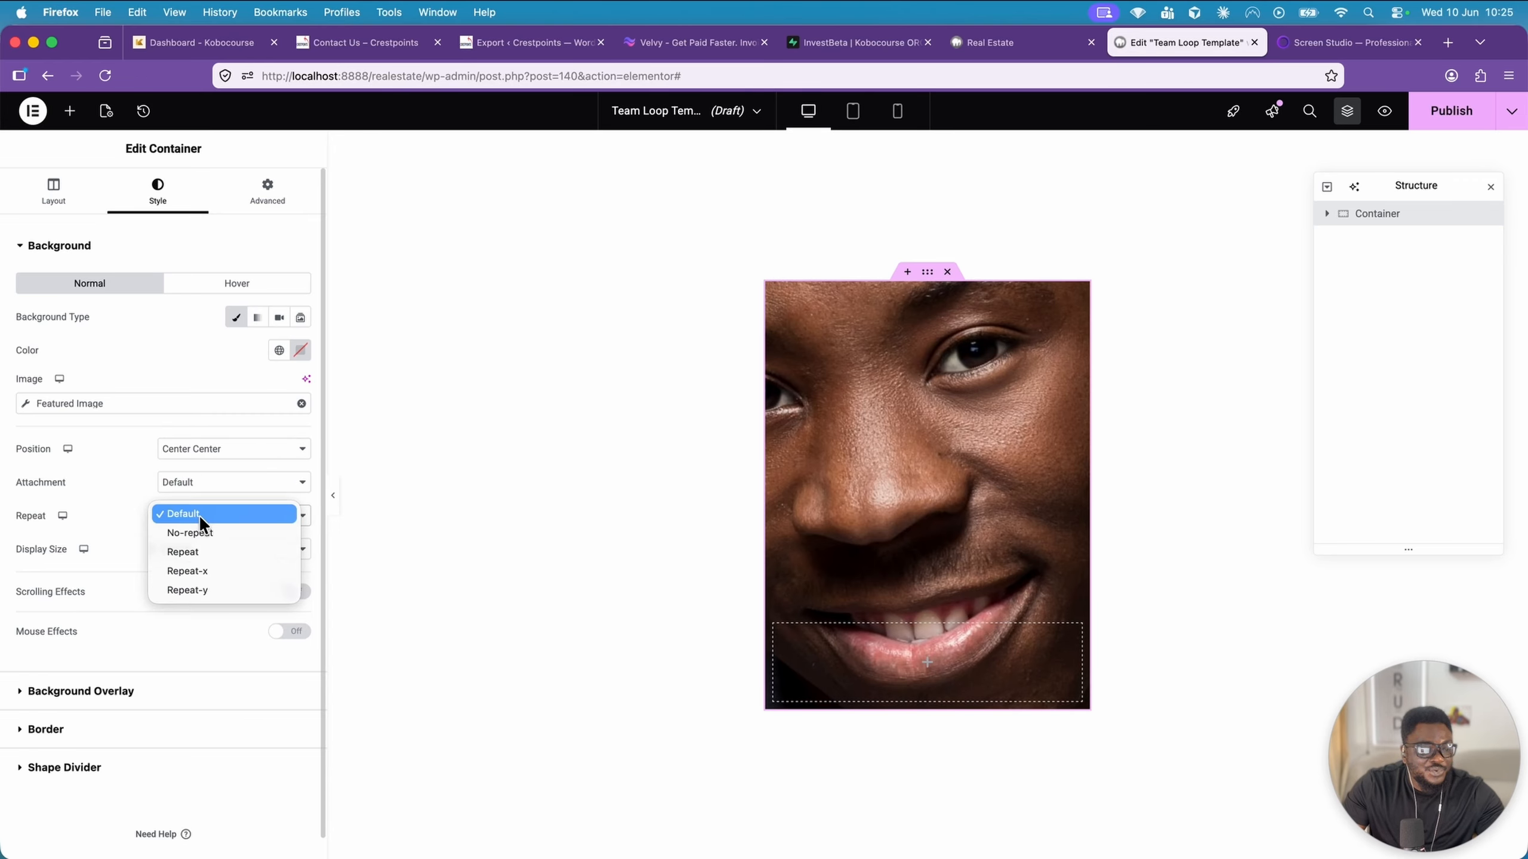
click(200, 533)
click(201, 547)
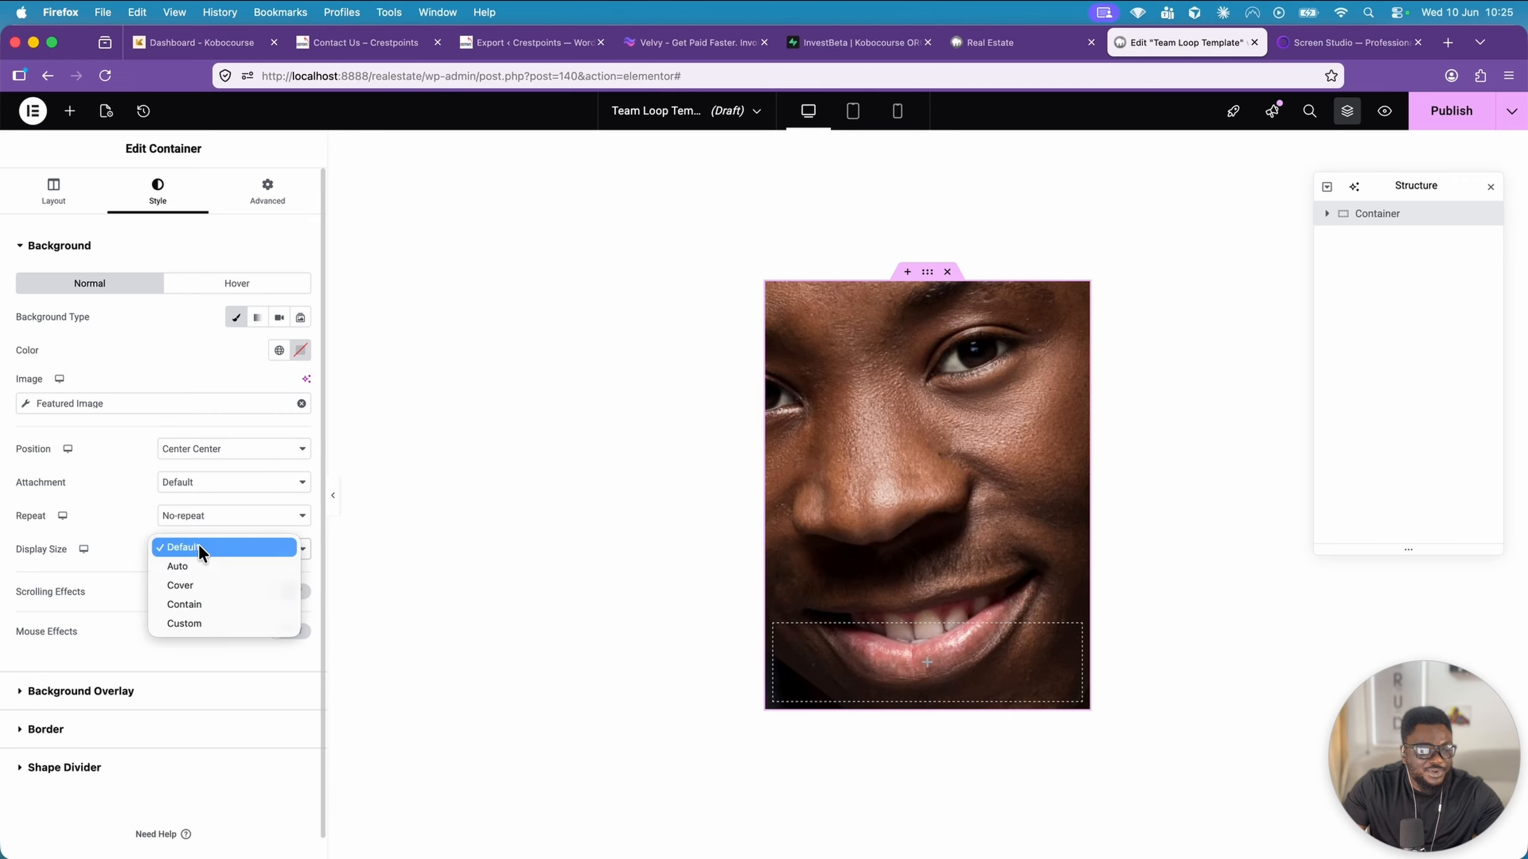
click(203, 592)
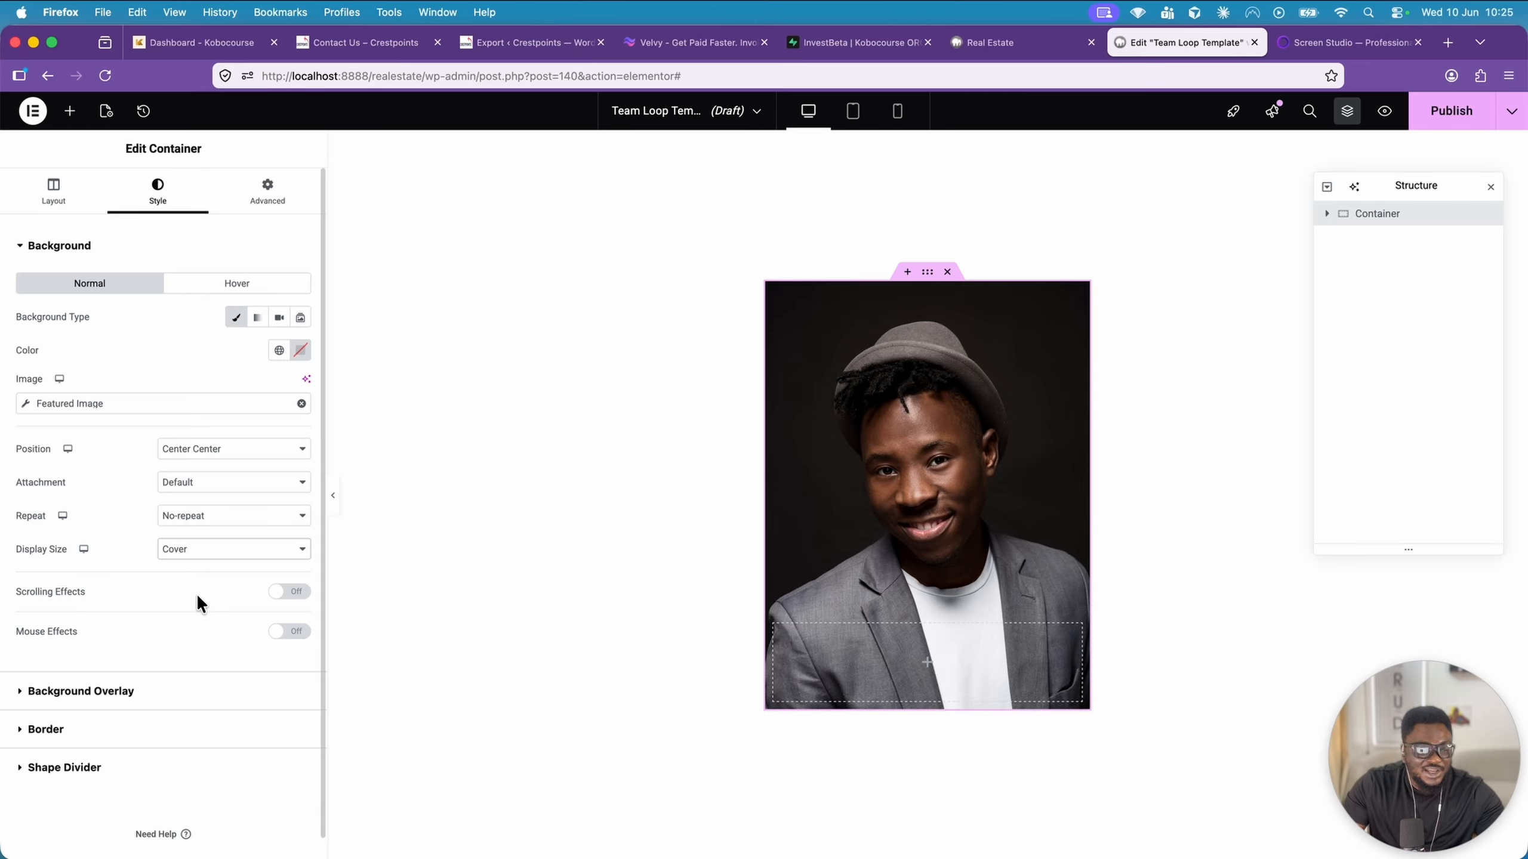
Round the main container's corners with a 10 px border radius on all sides
click(177, 728)
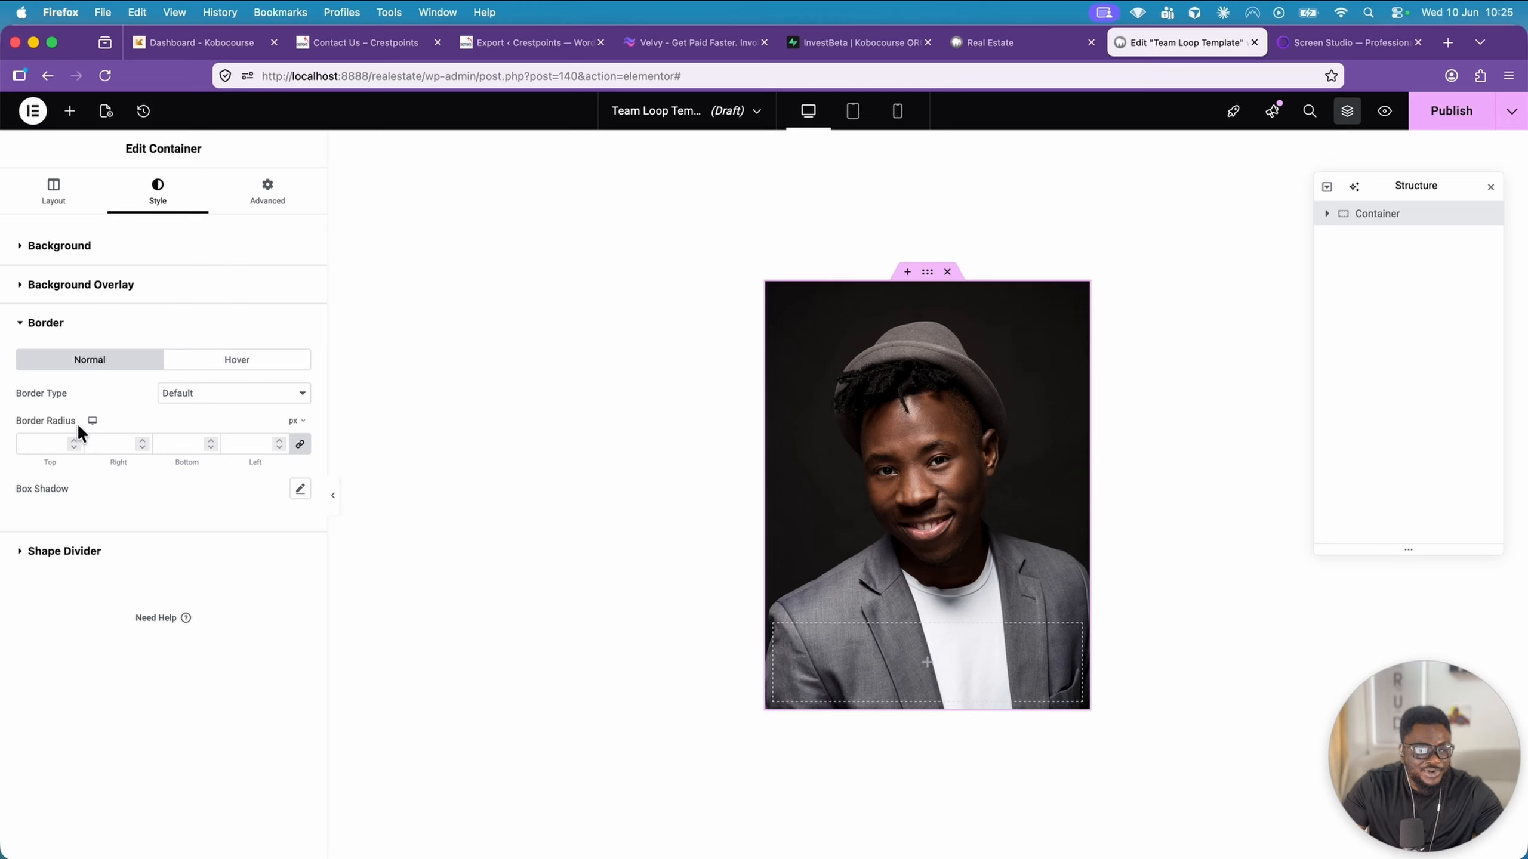
click(42, 443)
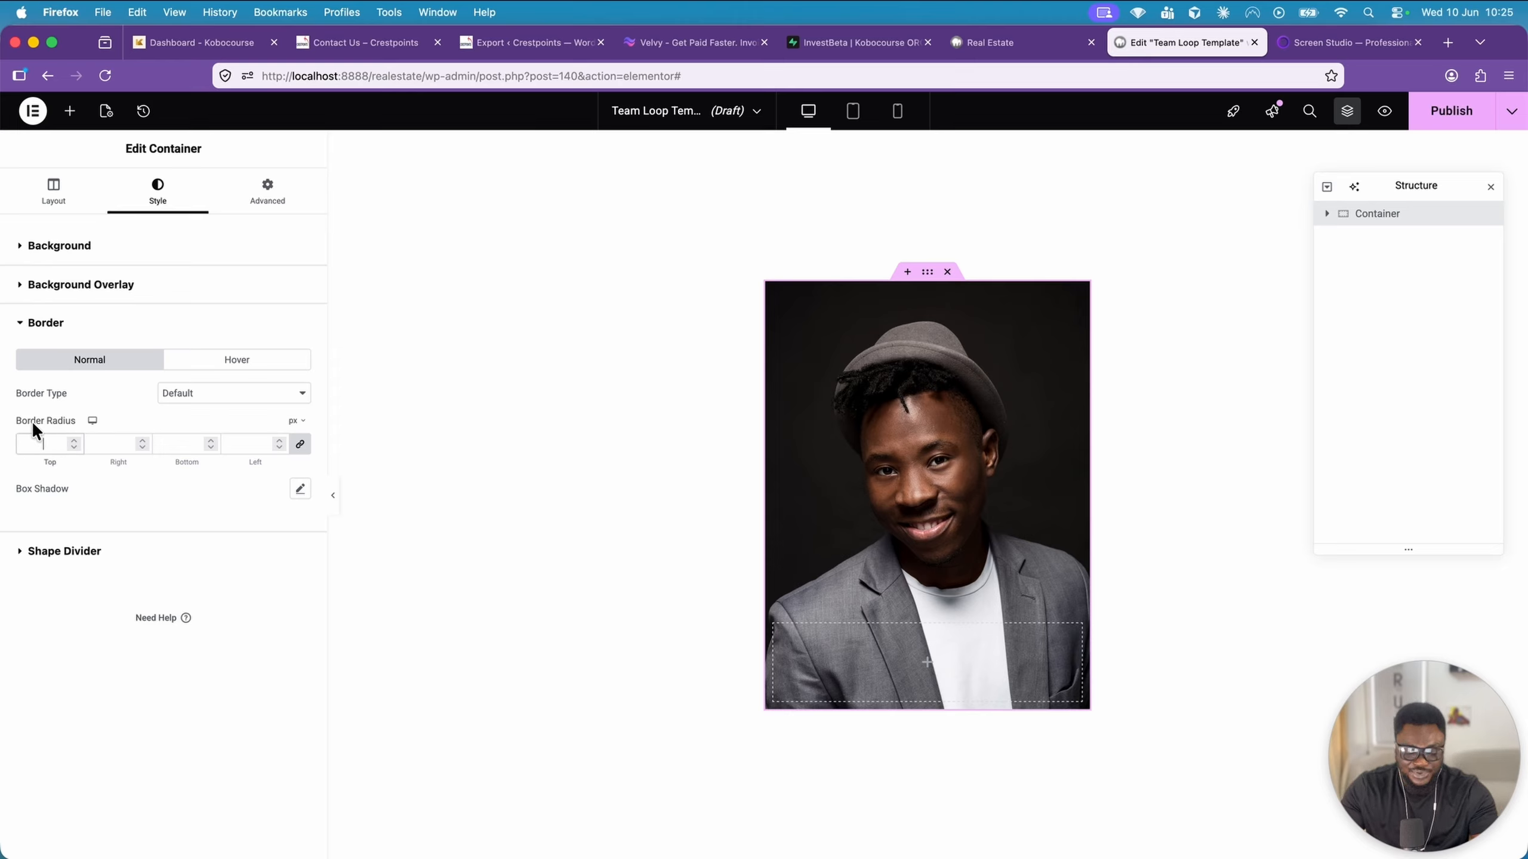
text(10)
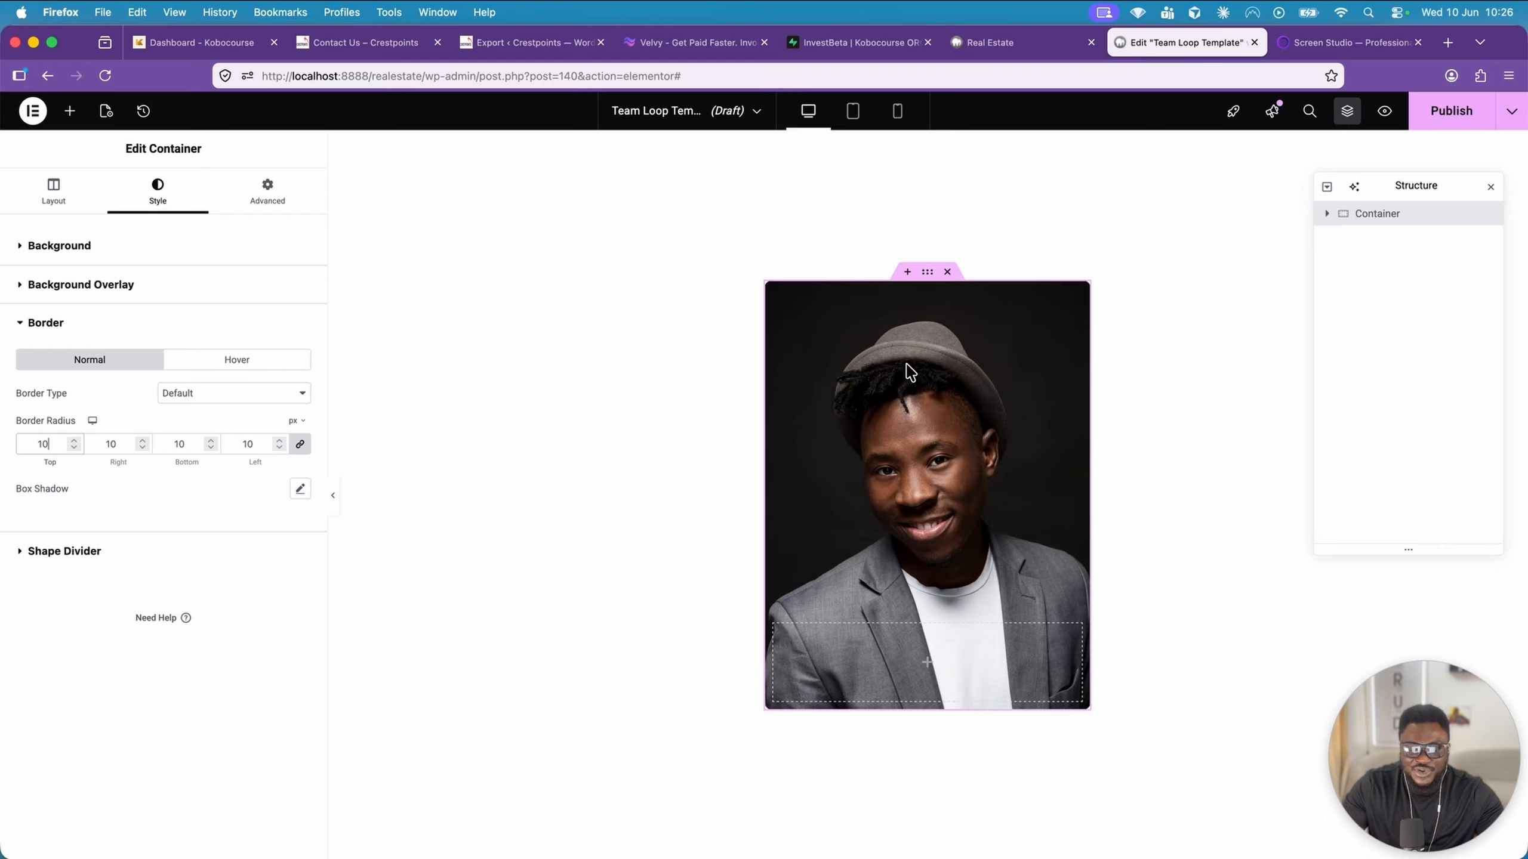
Give the main container a gradient background overlay with a nearly transparent black first colour, #00000014
click(110, 294)
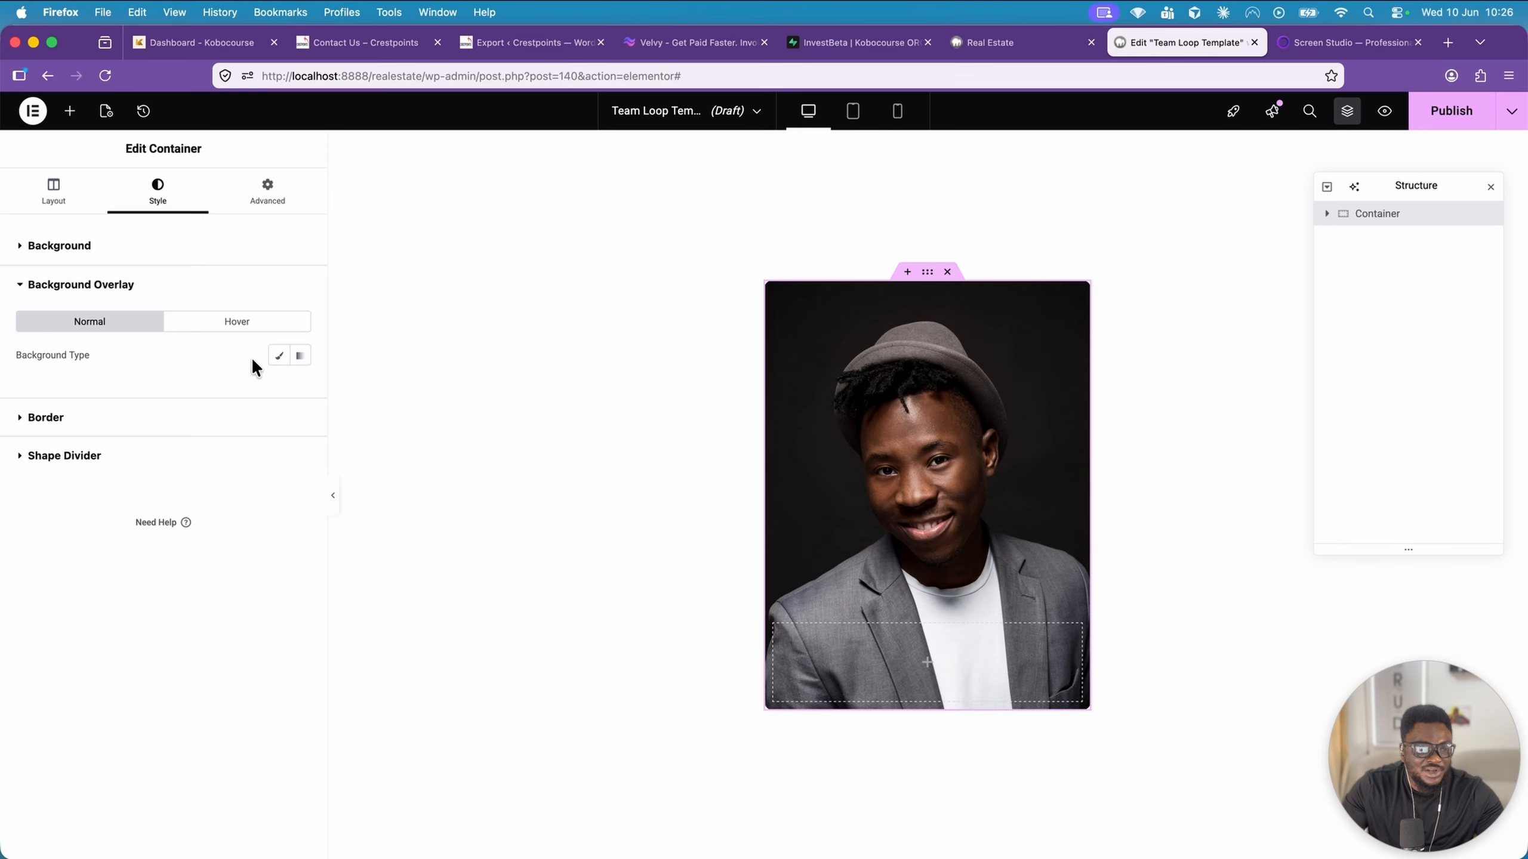
click(277, 356)
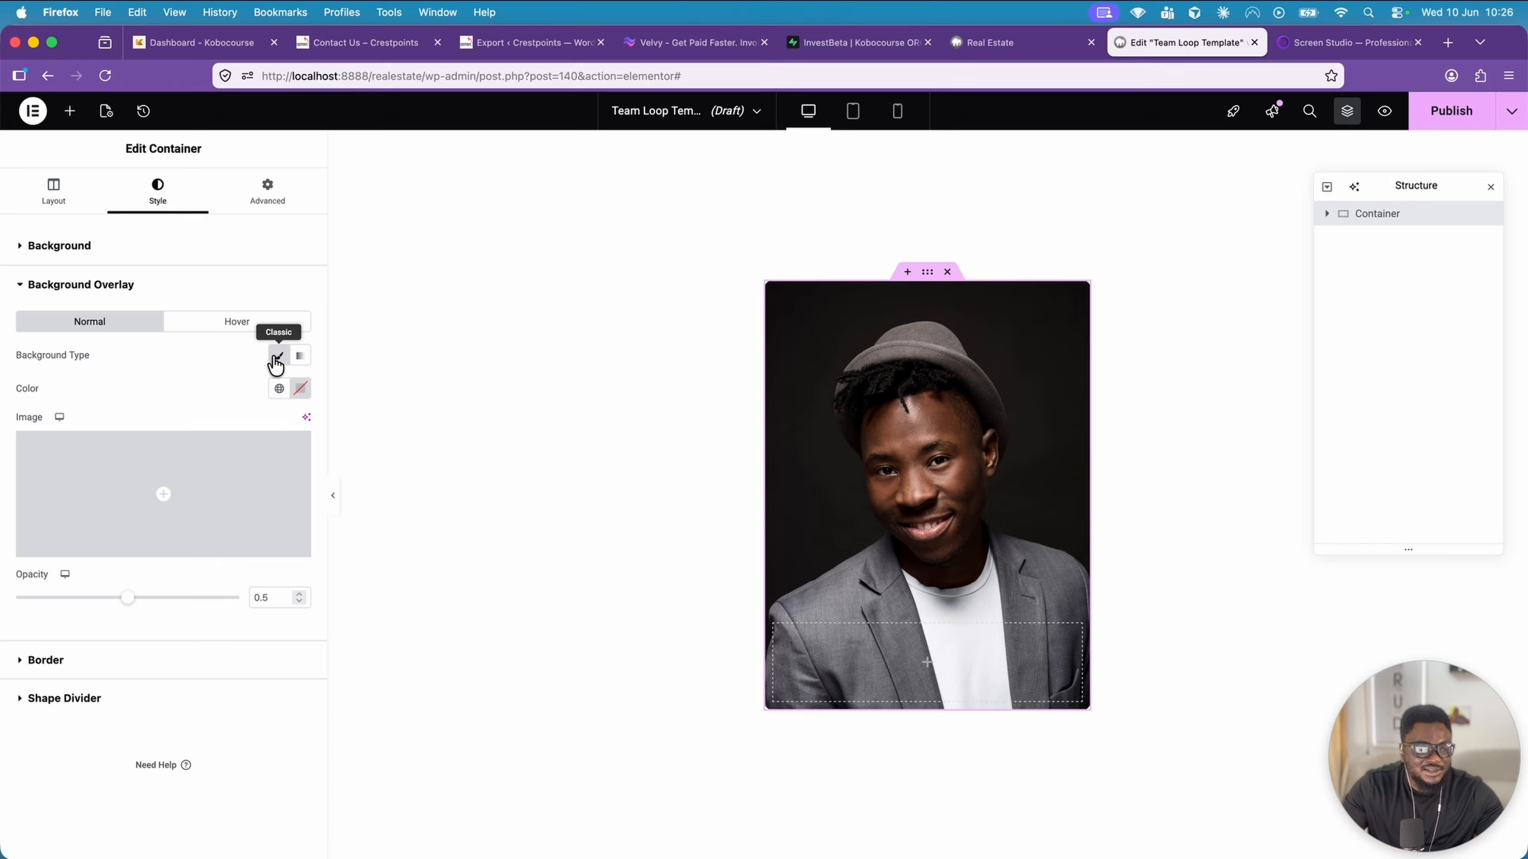
click(300, 356)
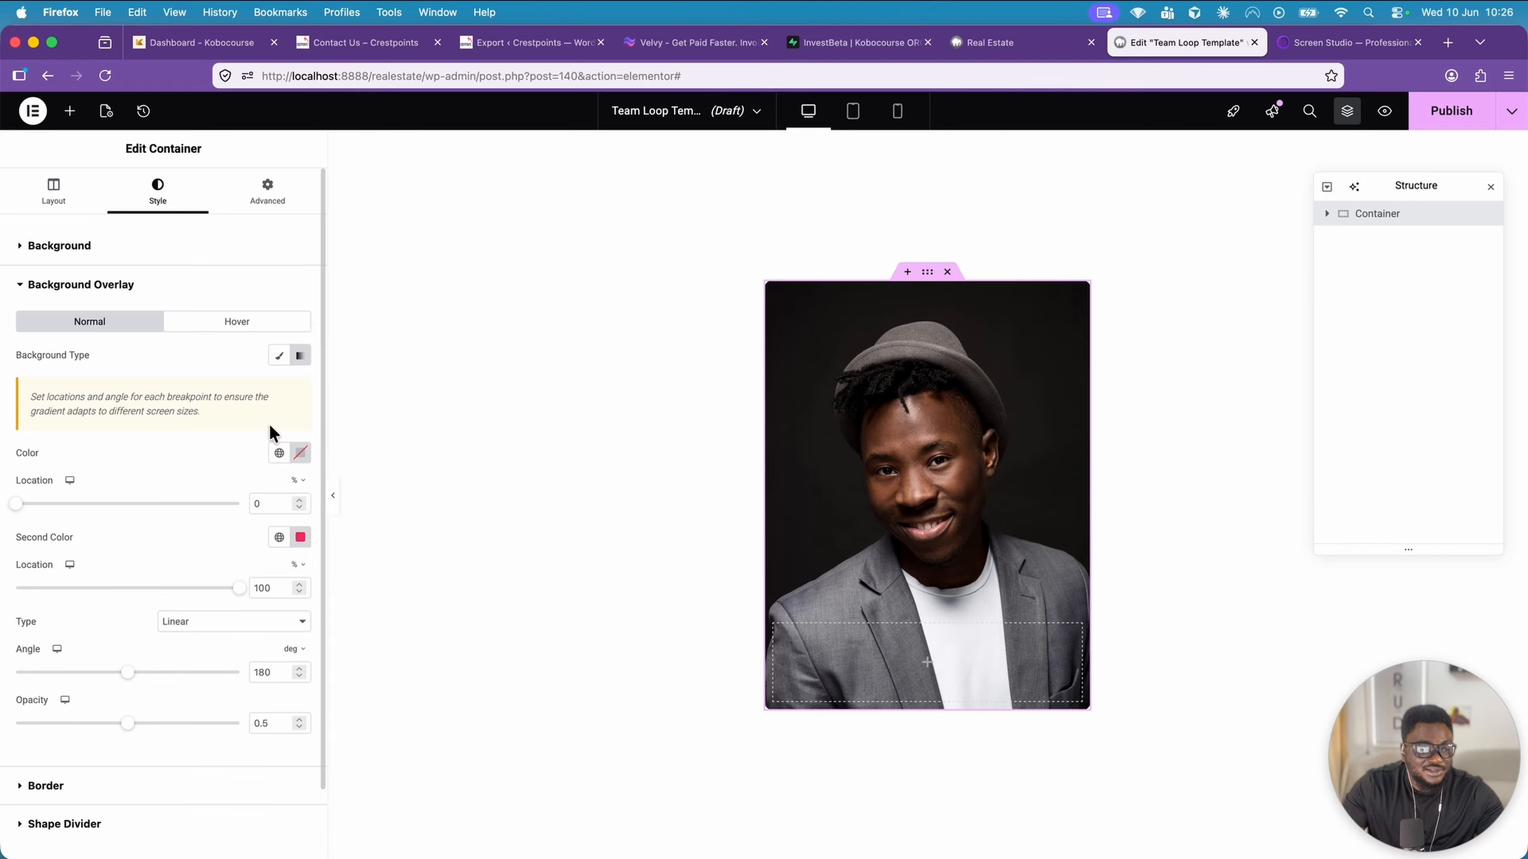
click(300, 452)
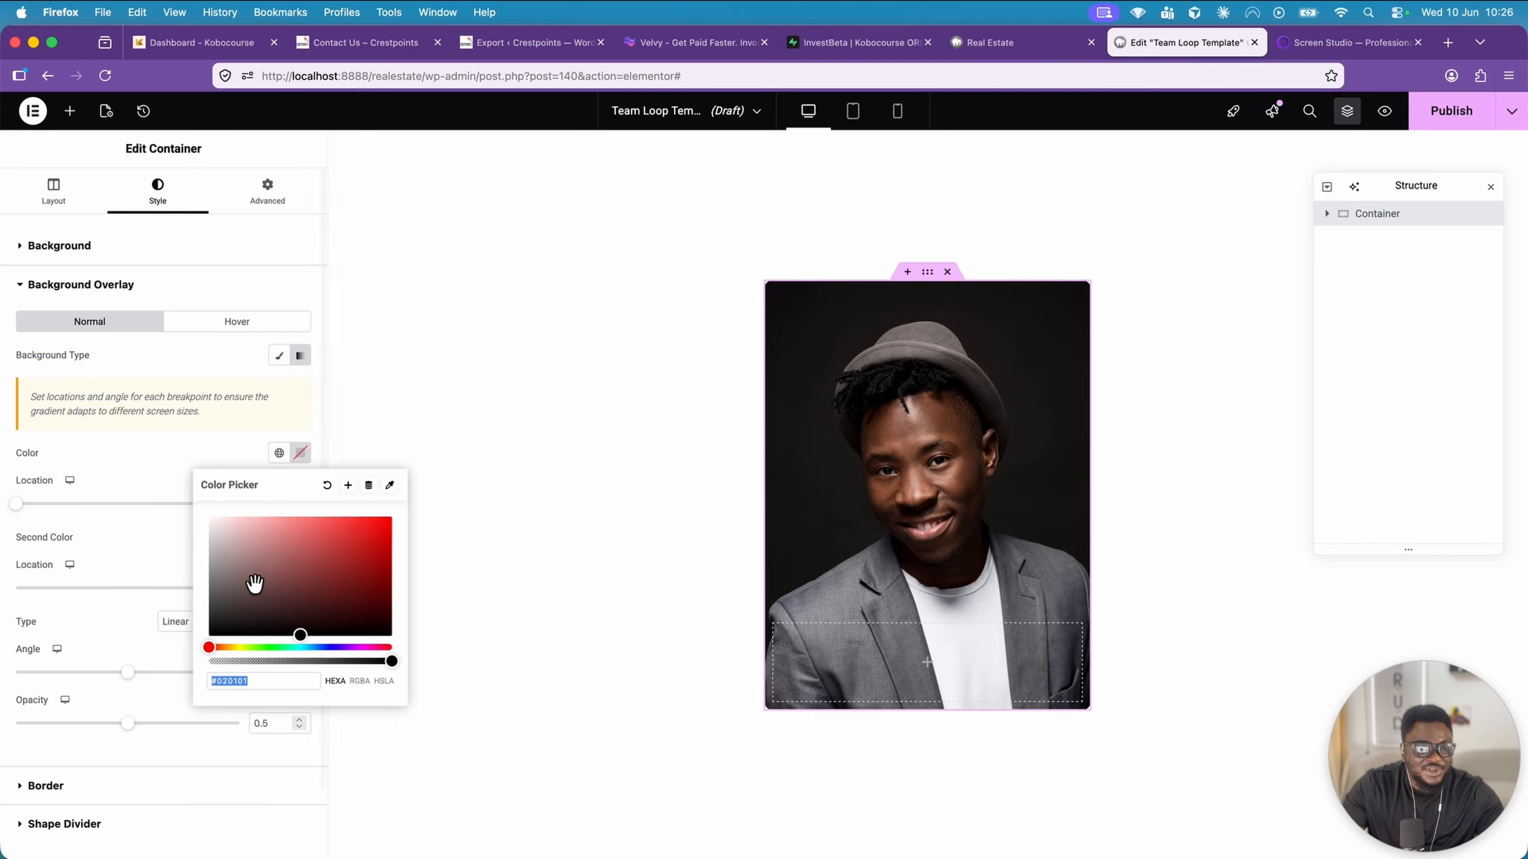
click(215, 629)
drag(214, 629, 187, 641)
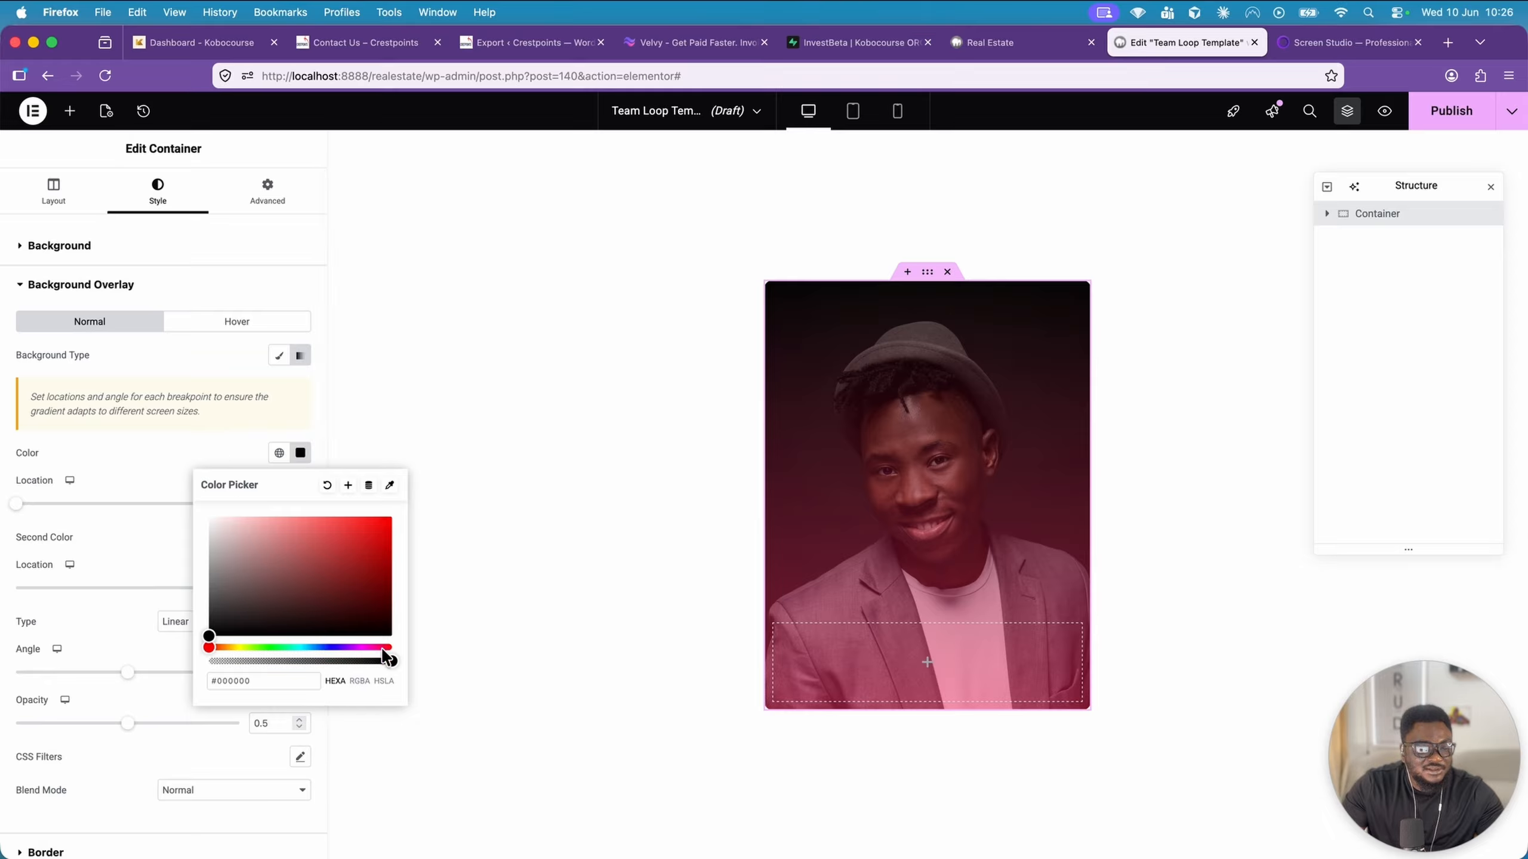
drag(385, 660, 222, 672)
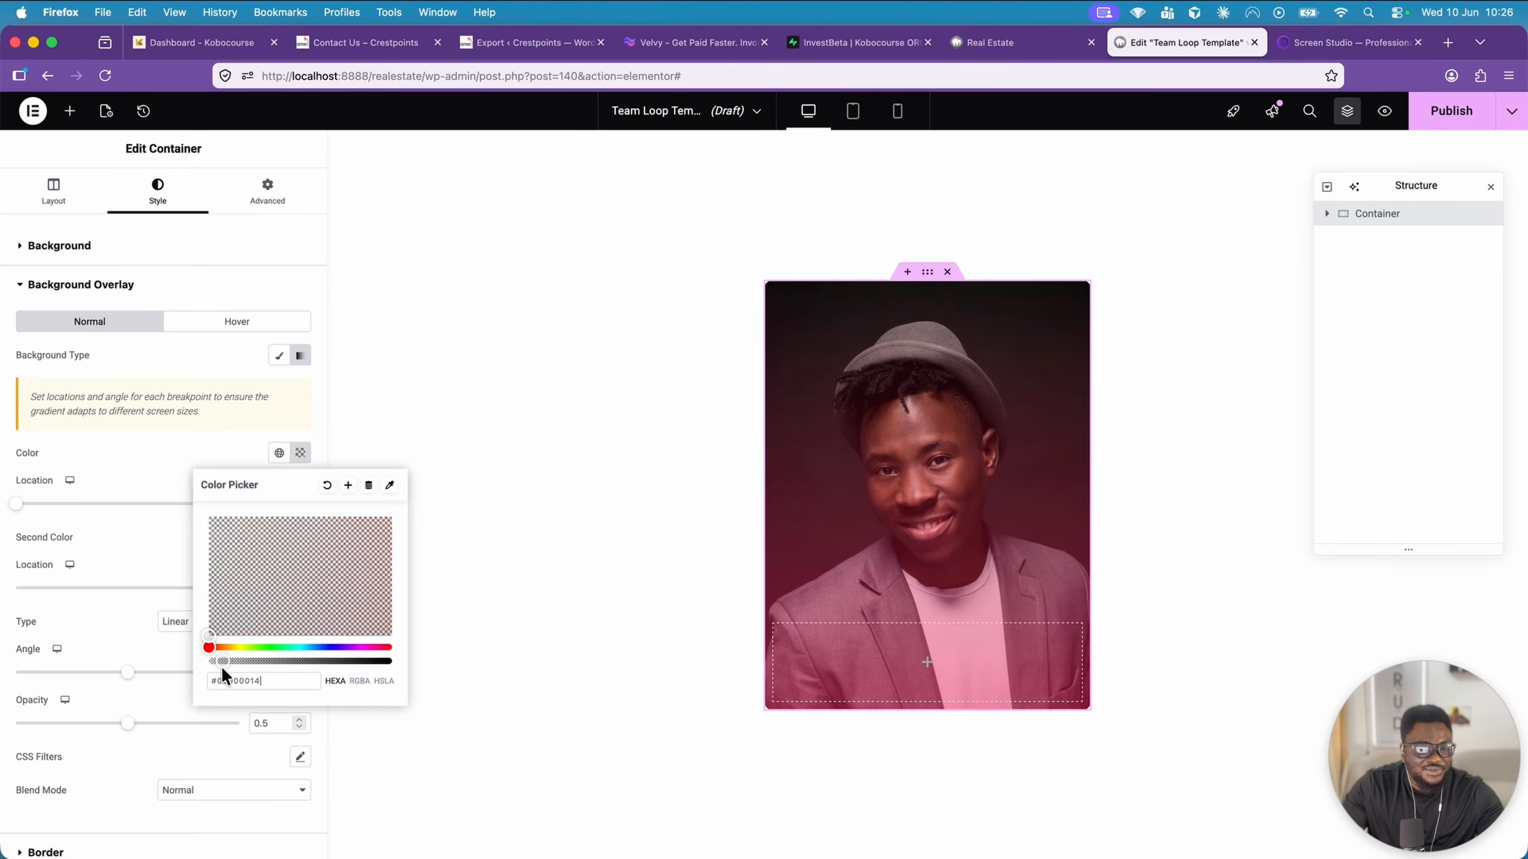
click(235, 454)
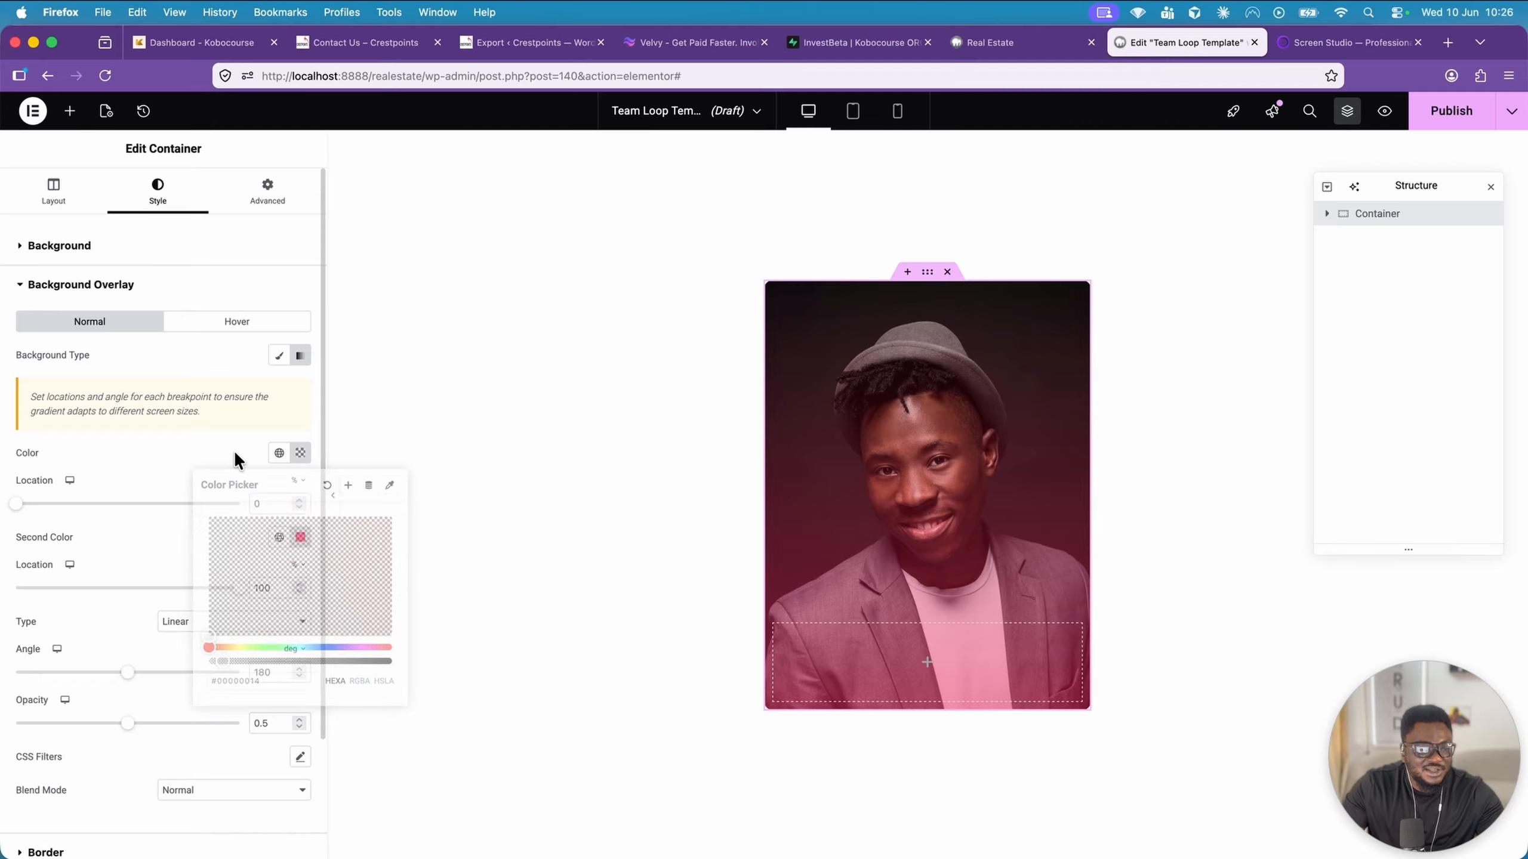
Set the overlay gradient's second colour to black, #000000, and its location to 88%
click(301, 539)
drag(286, 649, 205, 725)
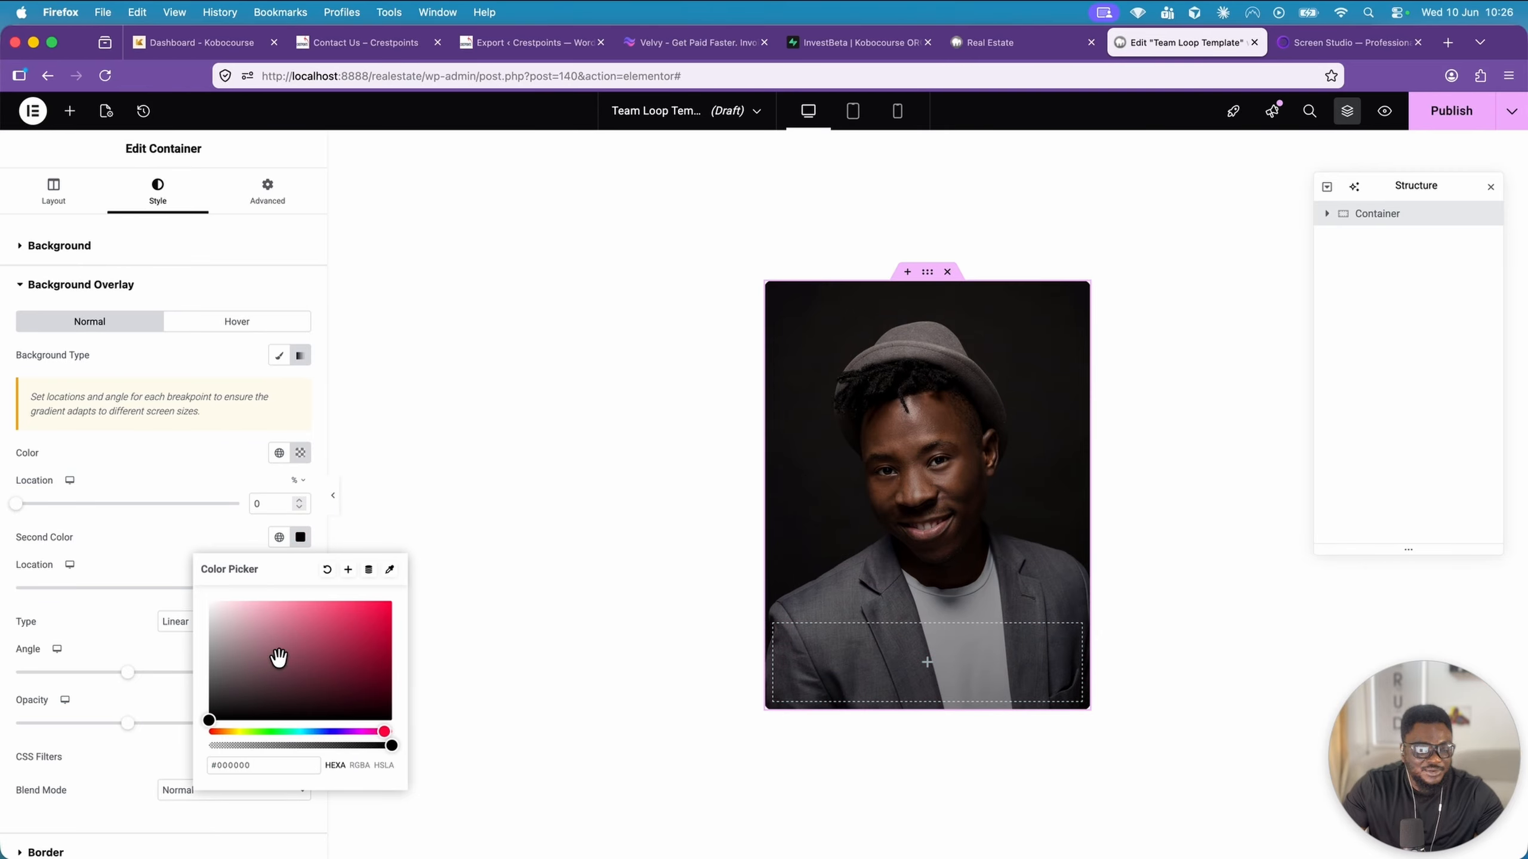
click(207, 528)
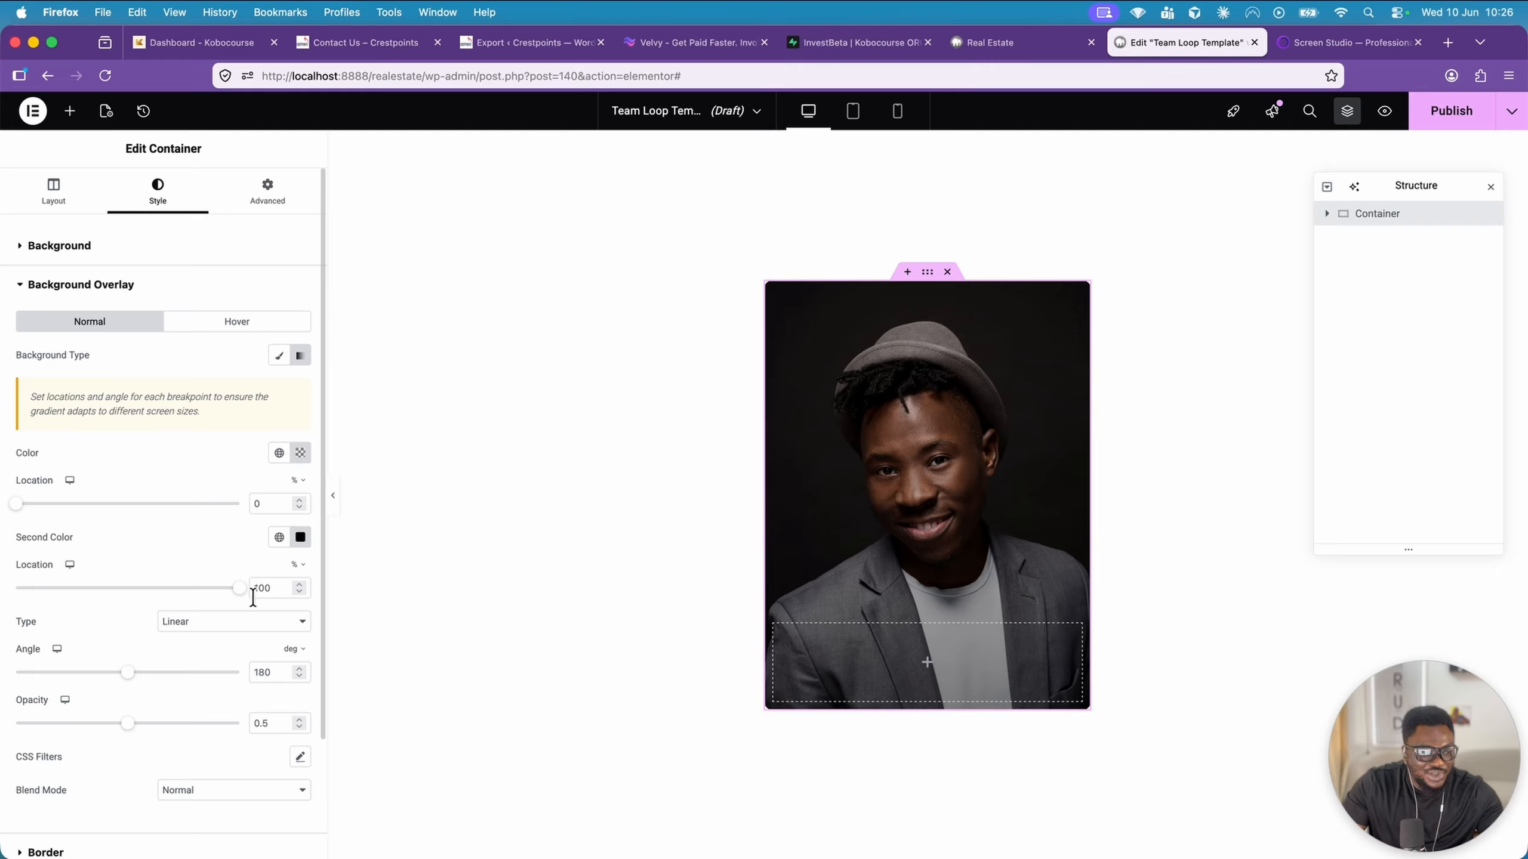
mouse_move(240, 593)
mouse_down()
mouse_move(170, 604)
mouse_move(217, 603)
mouse_up()
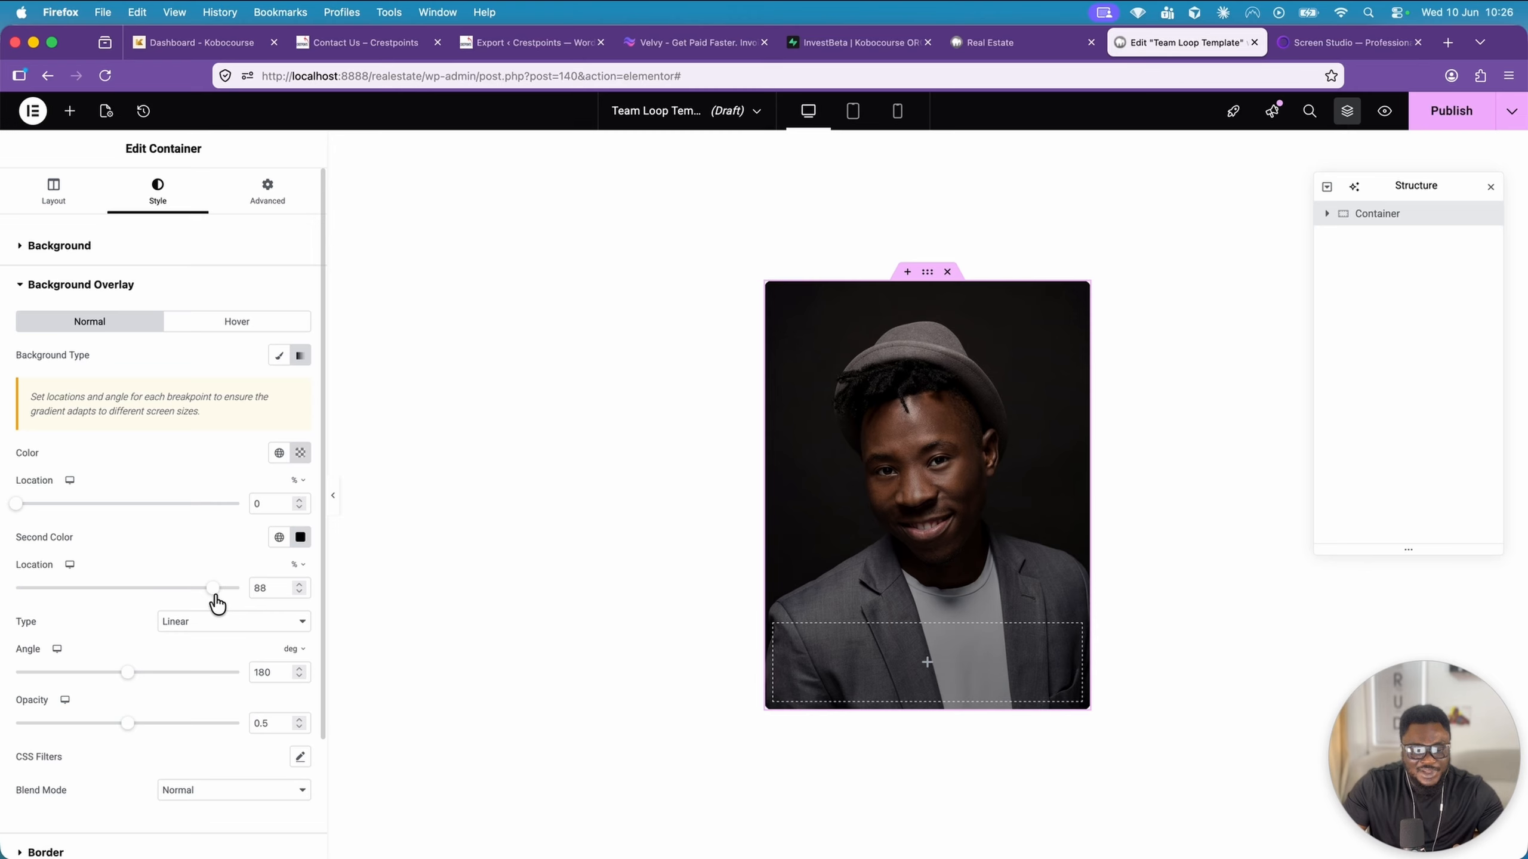
Refine the overlay gradient with a fully transparent first colour at 35%, the second colour at 71% and an opacity of 0.65
click(300, 452)
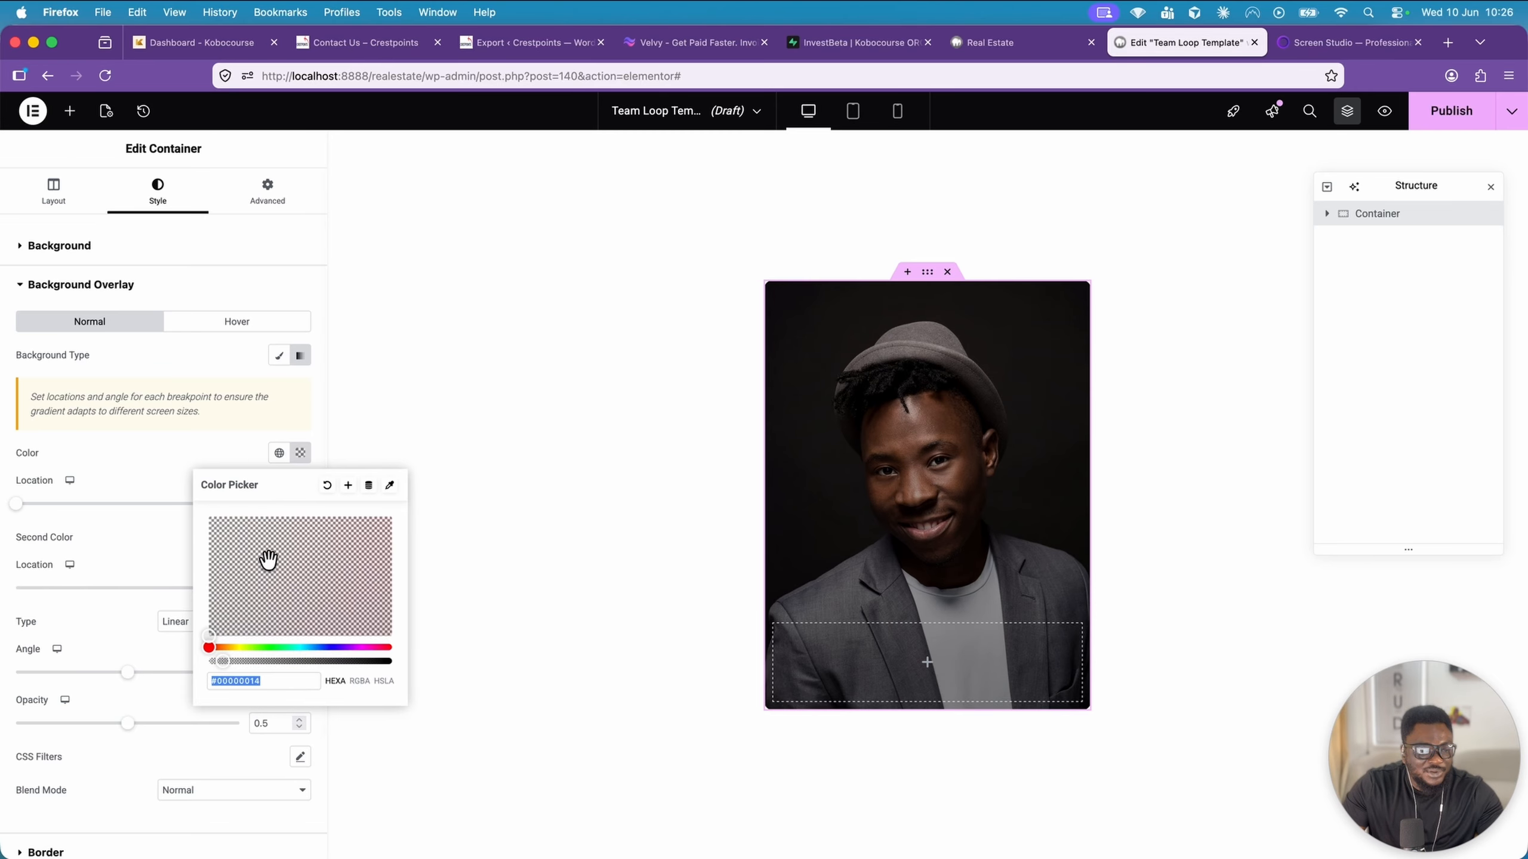
drag(223, 662, 186, 661)
drag(16, 504, 95, 505)
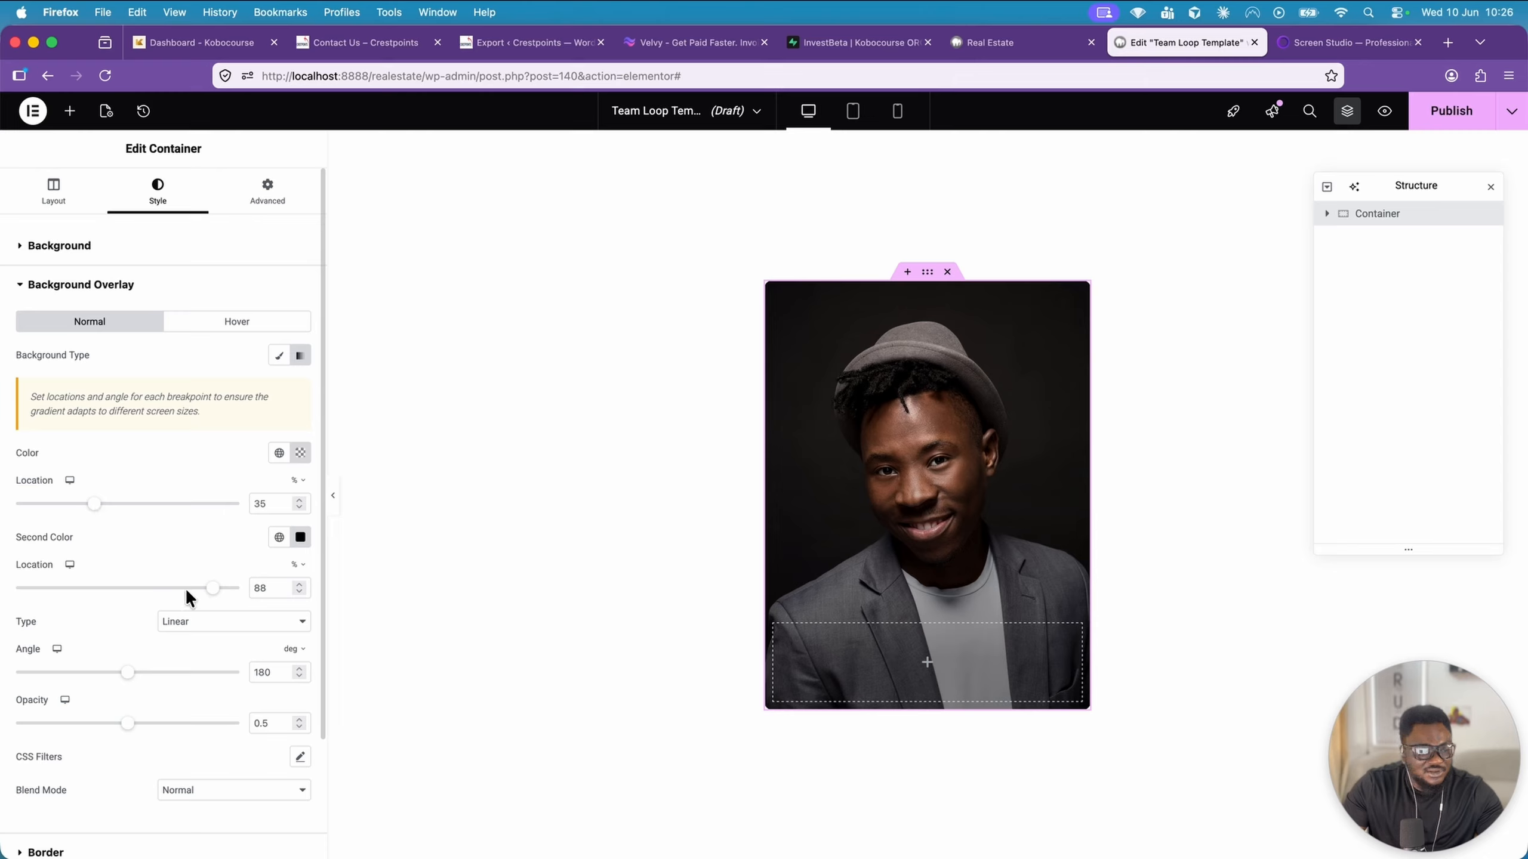
drag(212, 591, 176, 593)
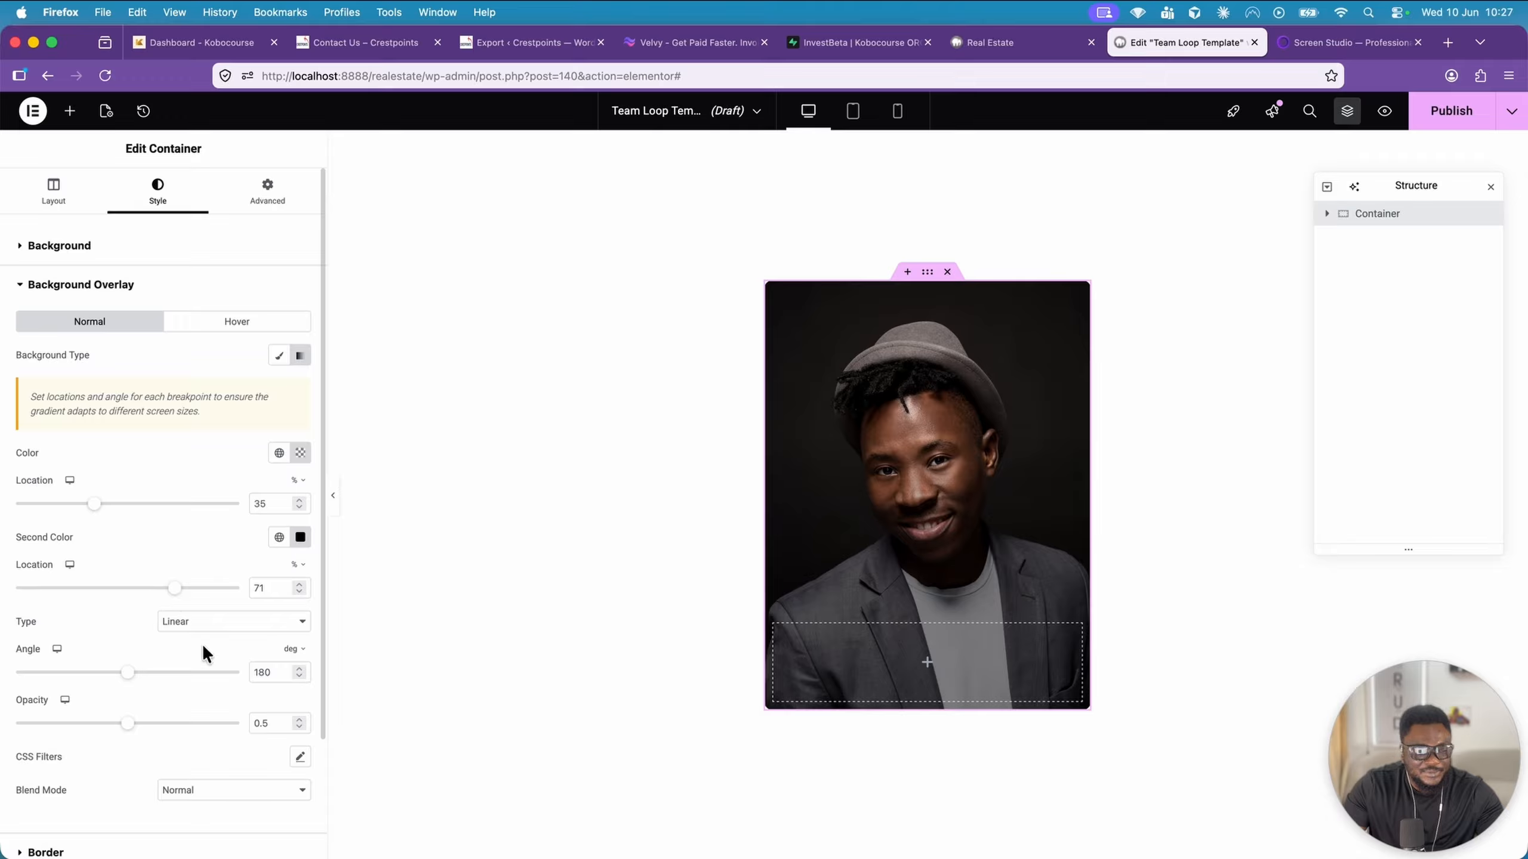
drag(128, 724, 163, 725)
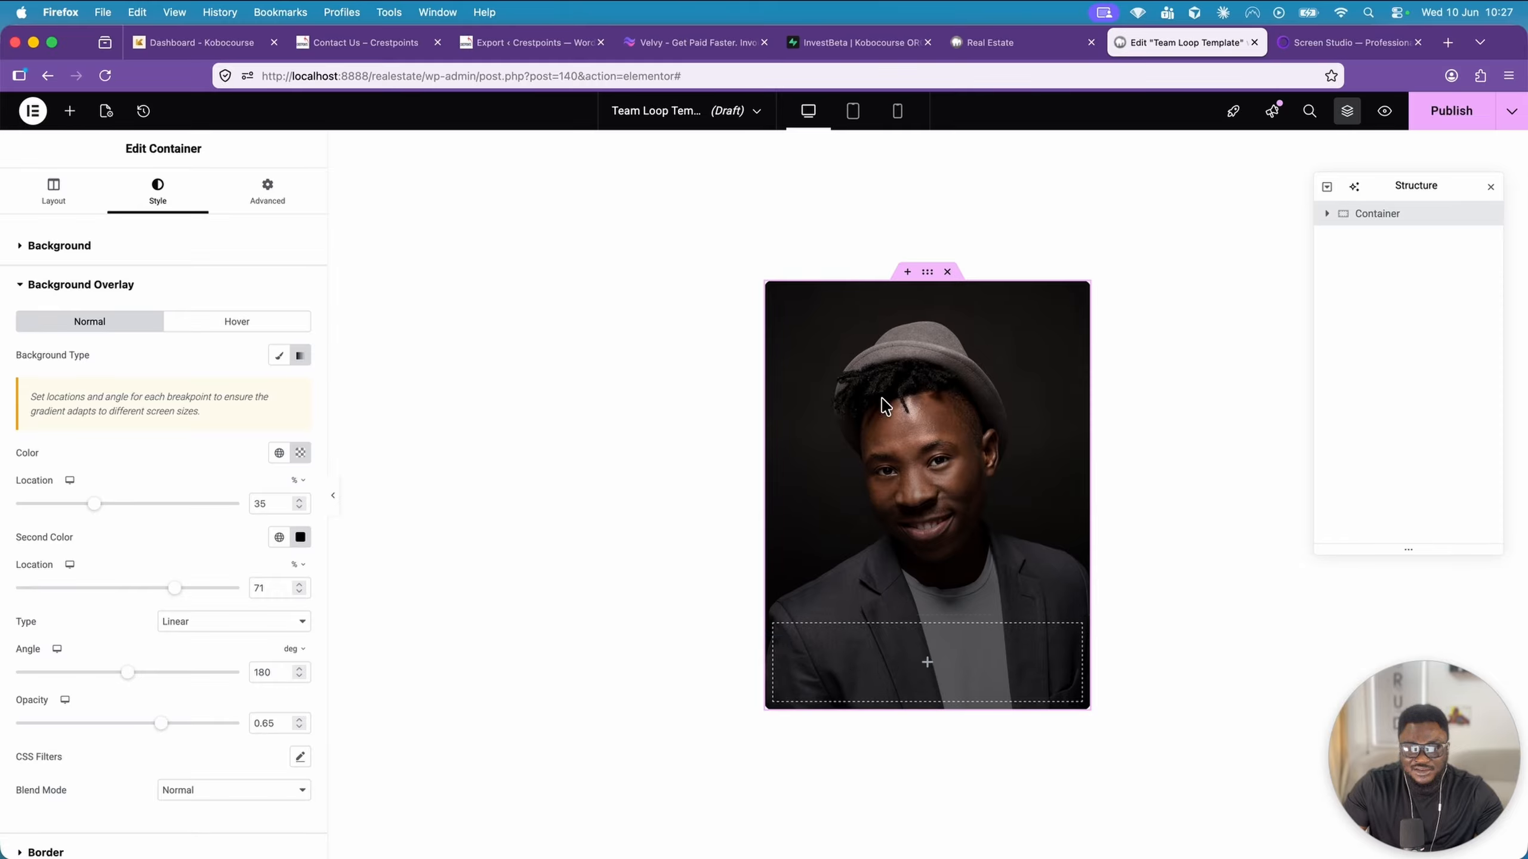
Set the nested container's padding to 1 em on all four sides
click(839, 642)
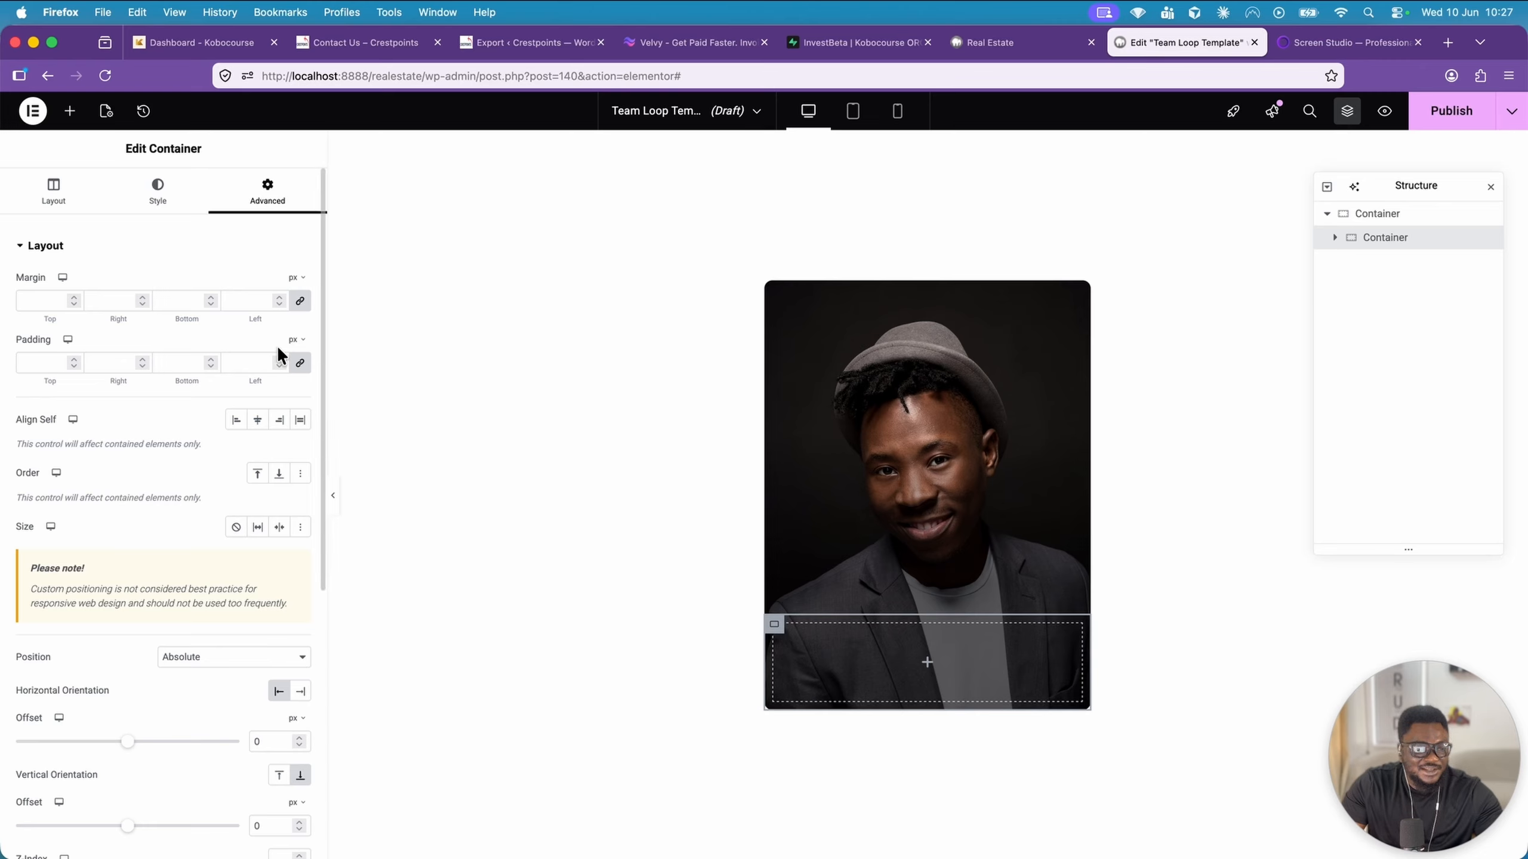
click(296, 341)
click(295, 388)
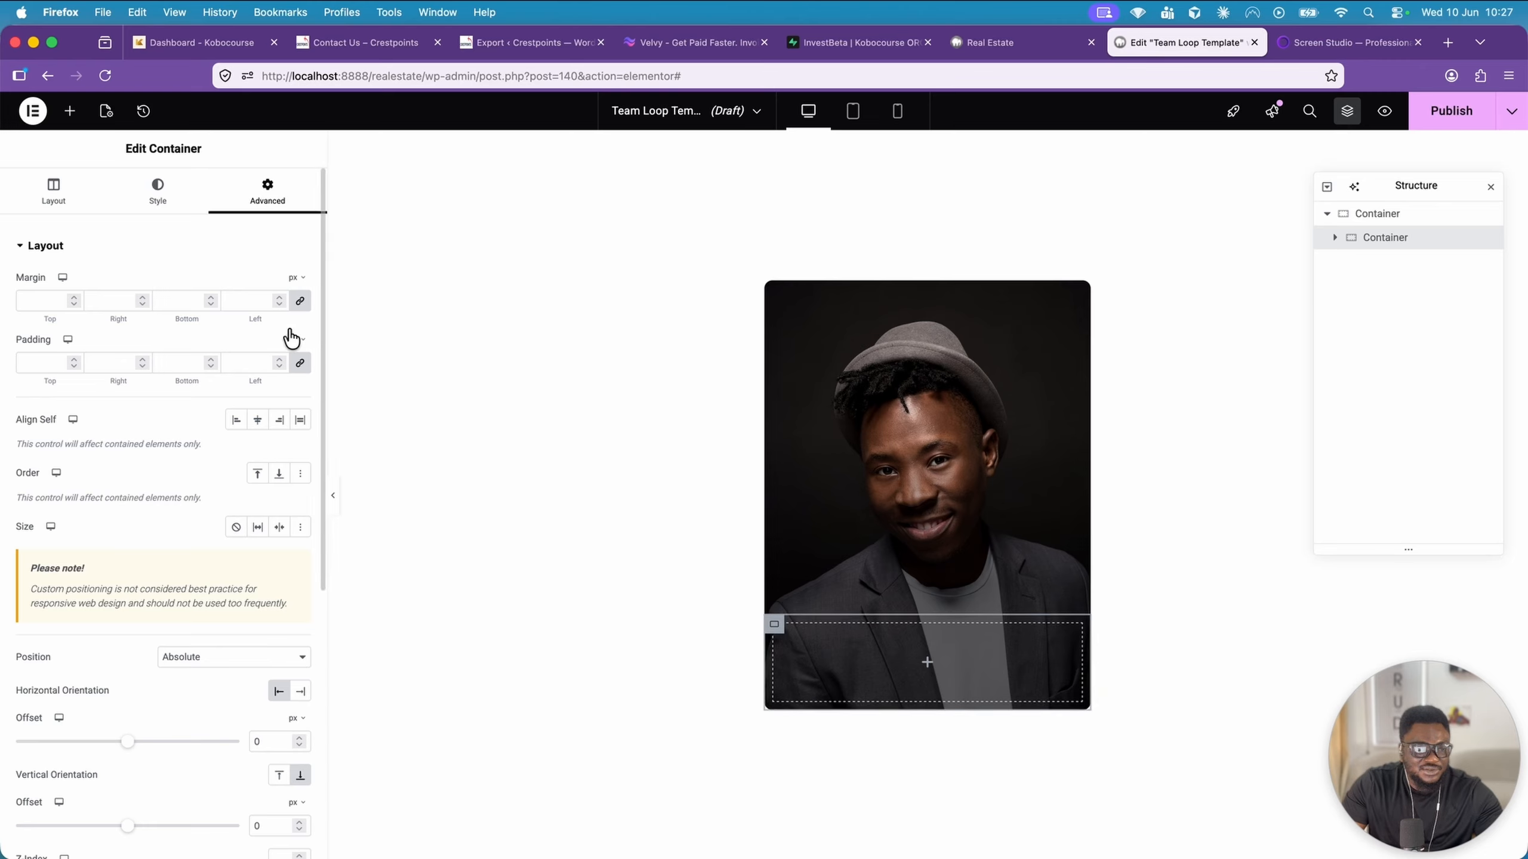
click(254, 357)
text(1)
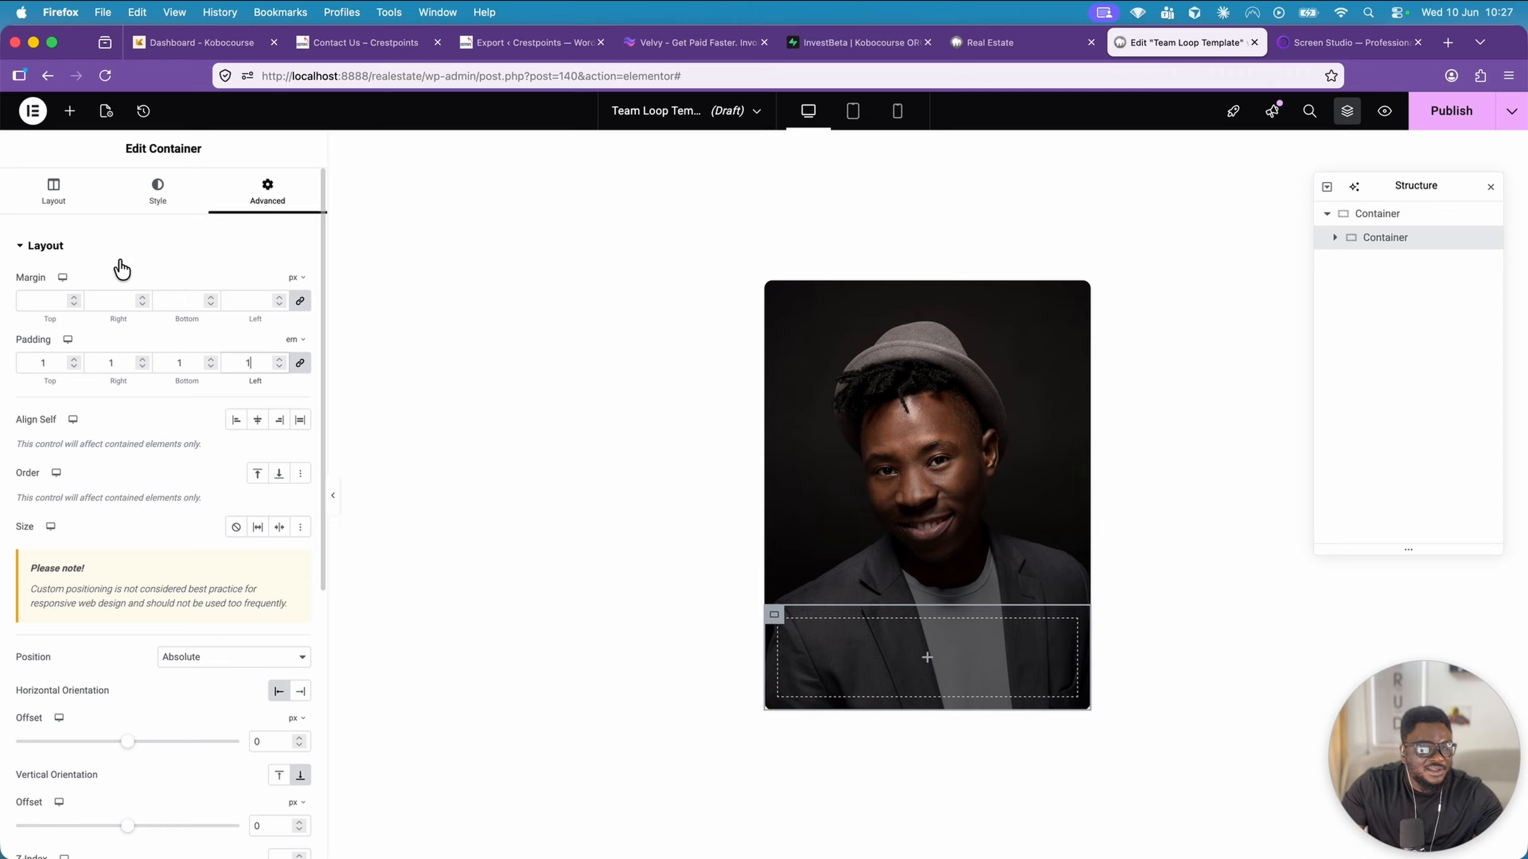
Insert a Post Title widget into the nested container and set its HTML tag to H3
click(69, 111)
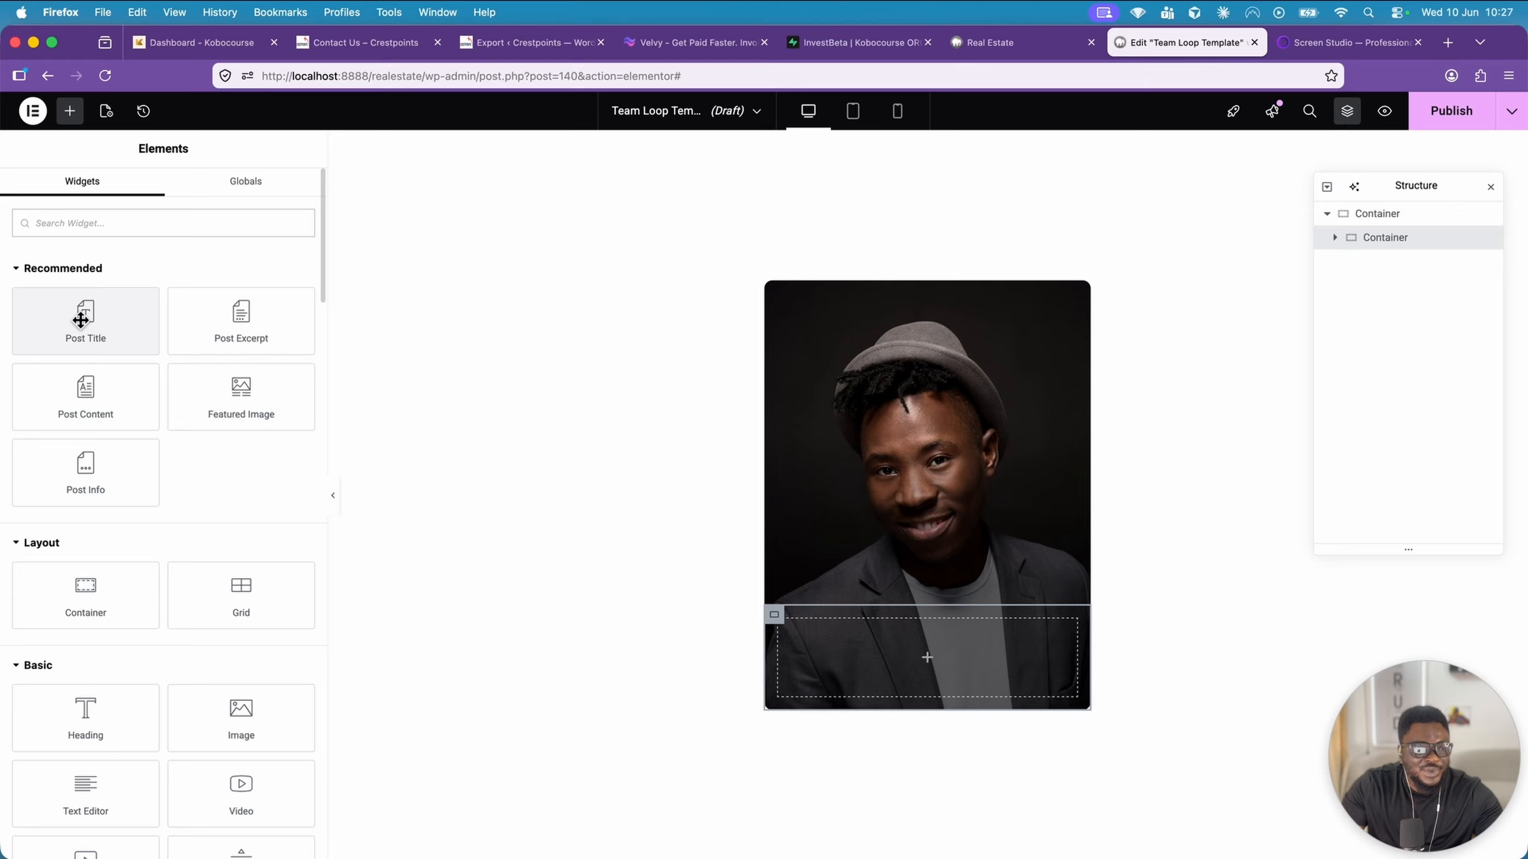
drag(82, 316, 845, 650)
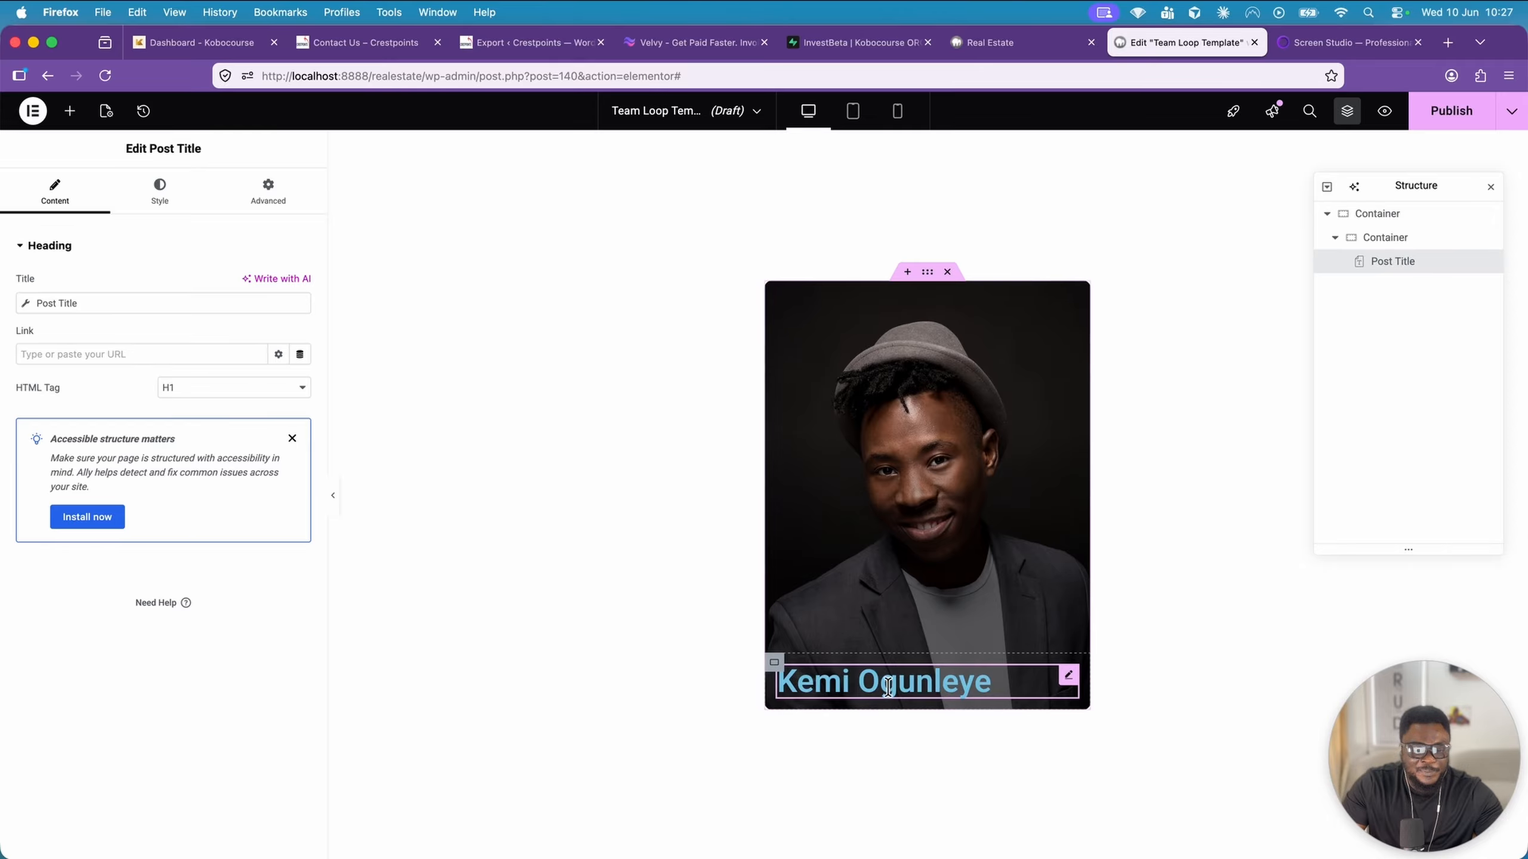
click(244, 394)
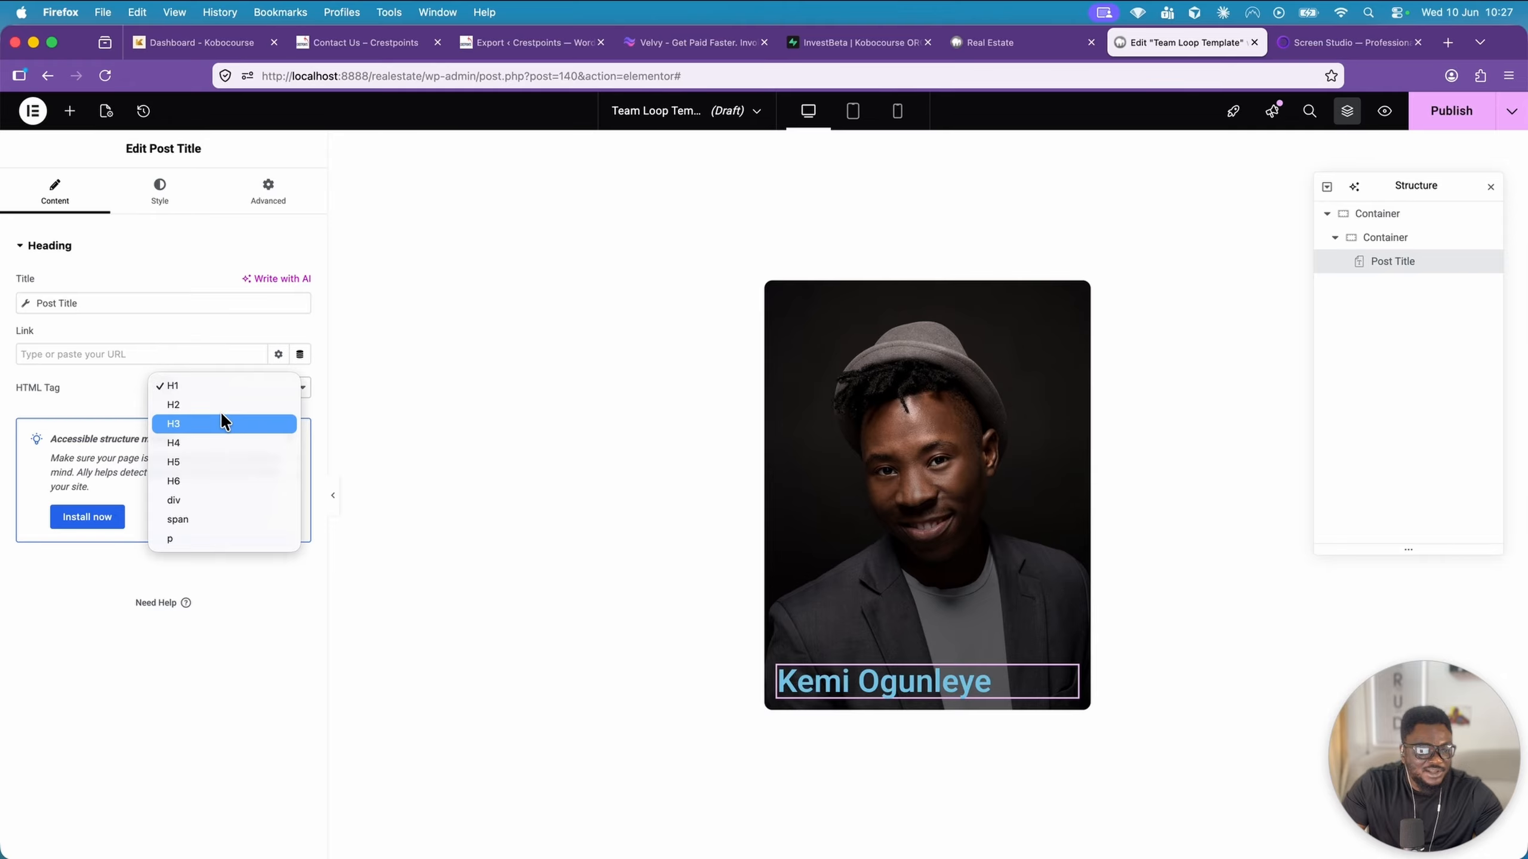
click(221, 415)
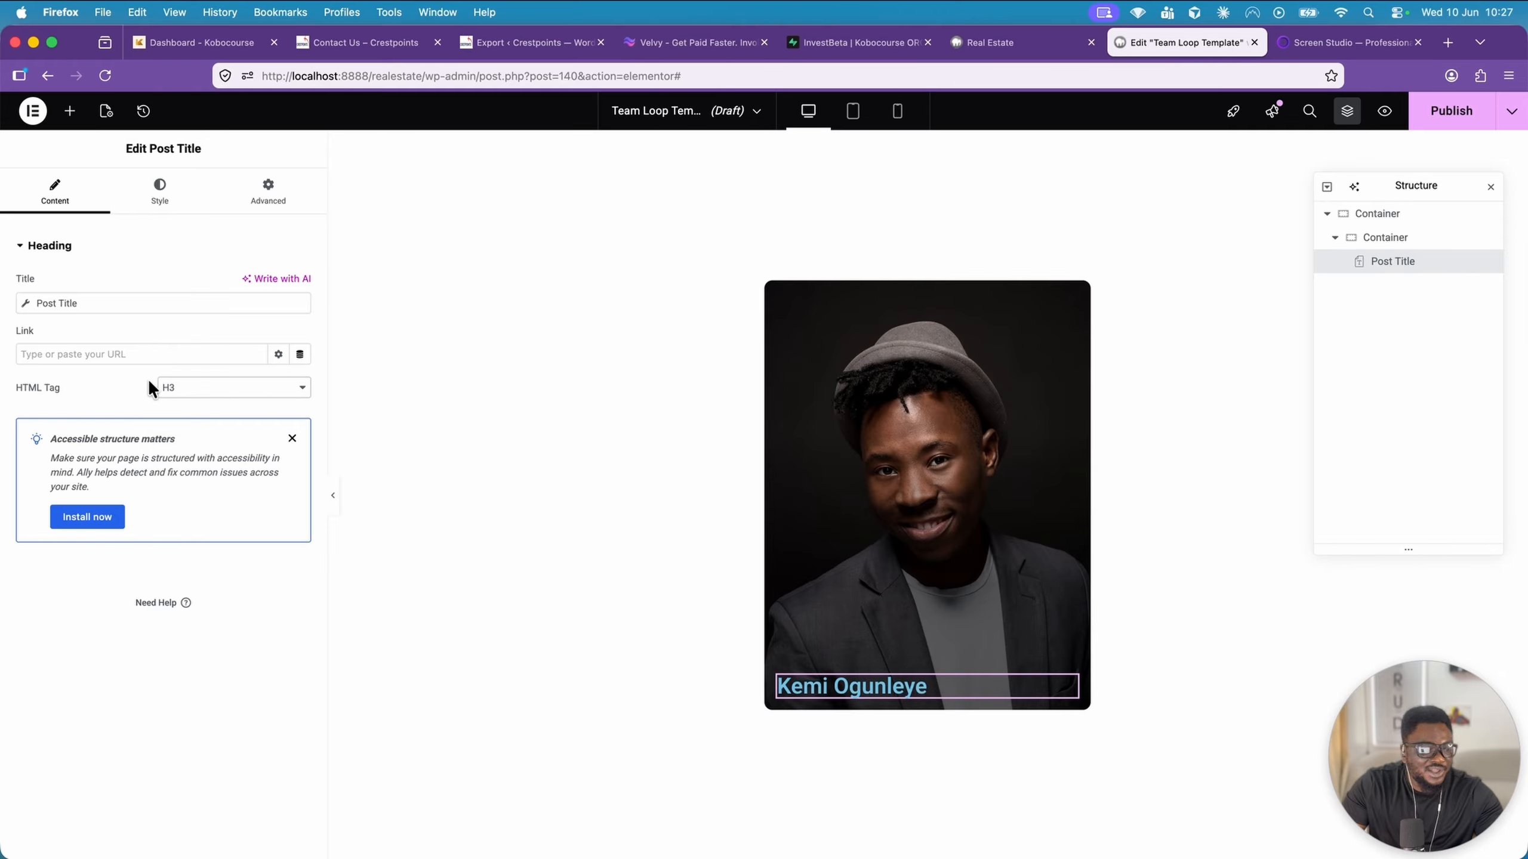
Set the Post Title's text colour to white, #FFFFFF
click(160, 198)
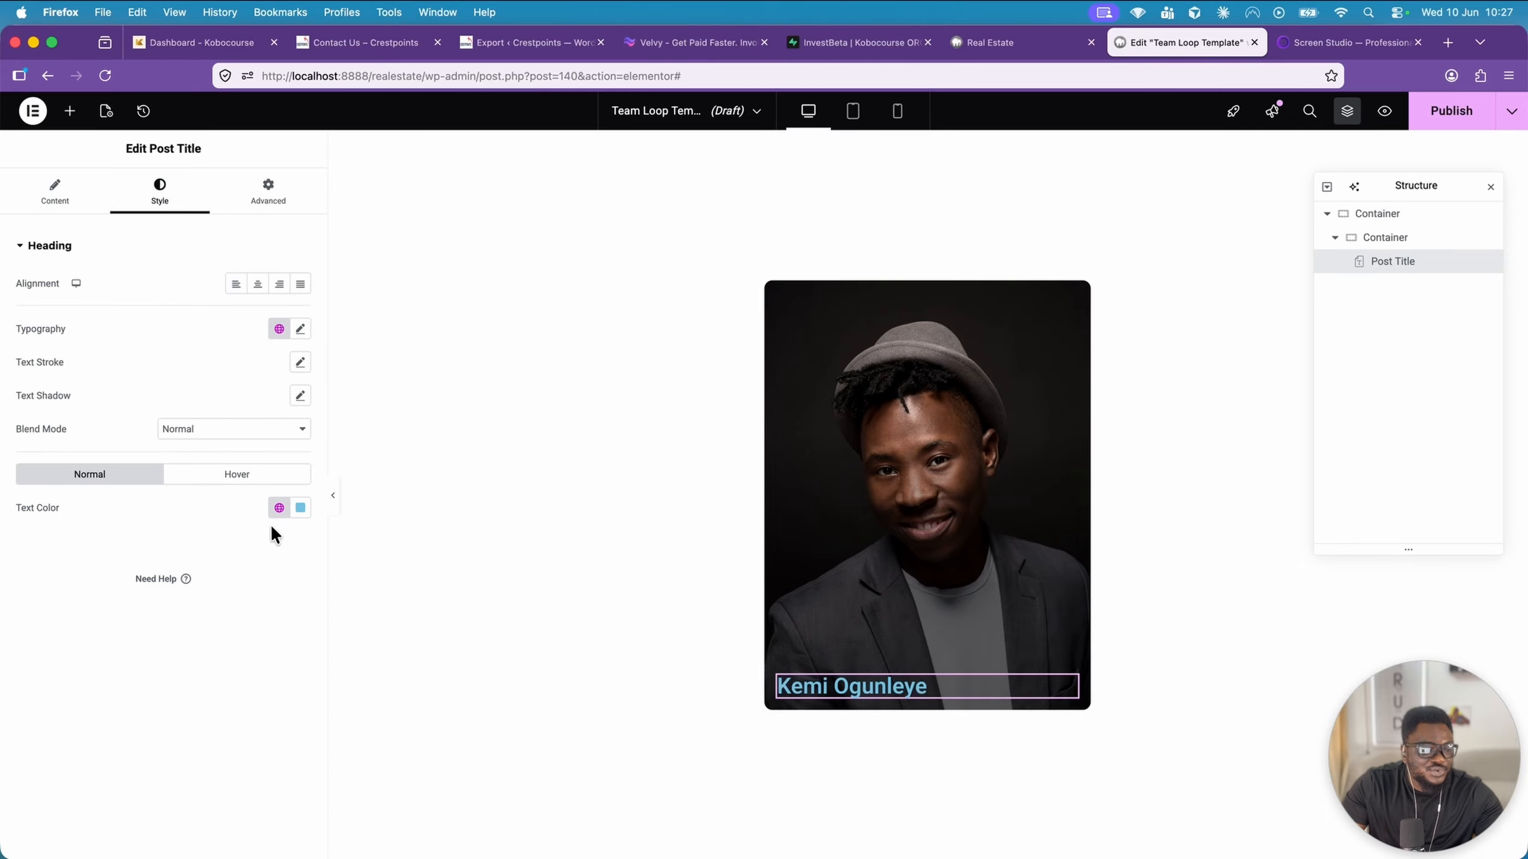
click(300, 508)
drag(290, 572, 210, 572)
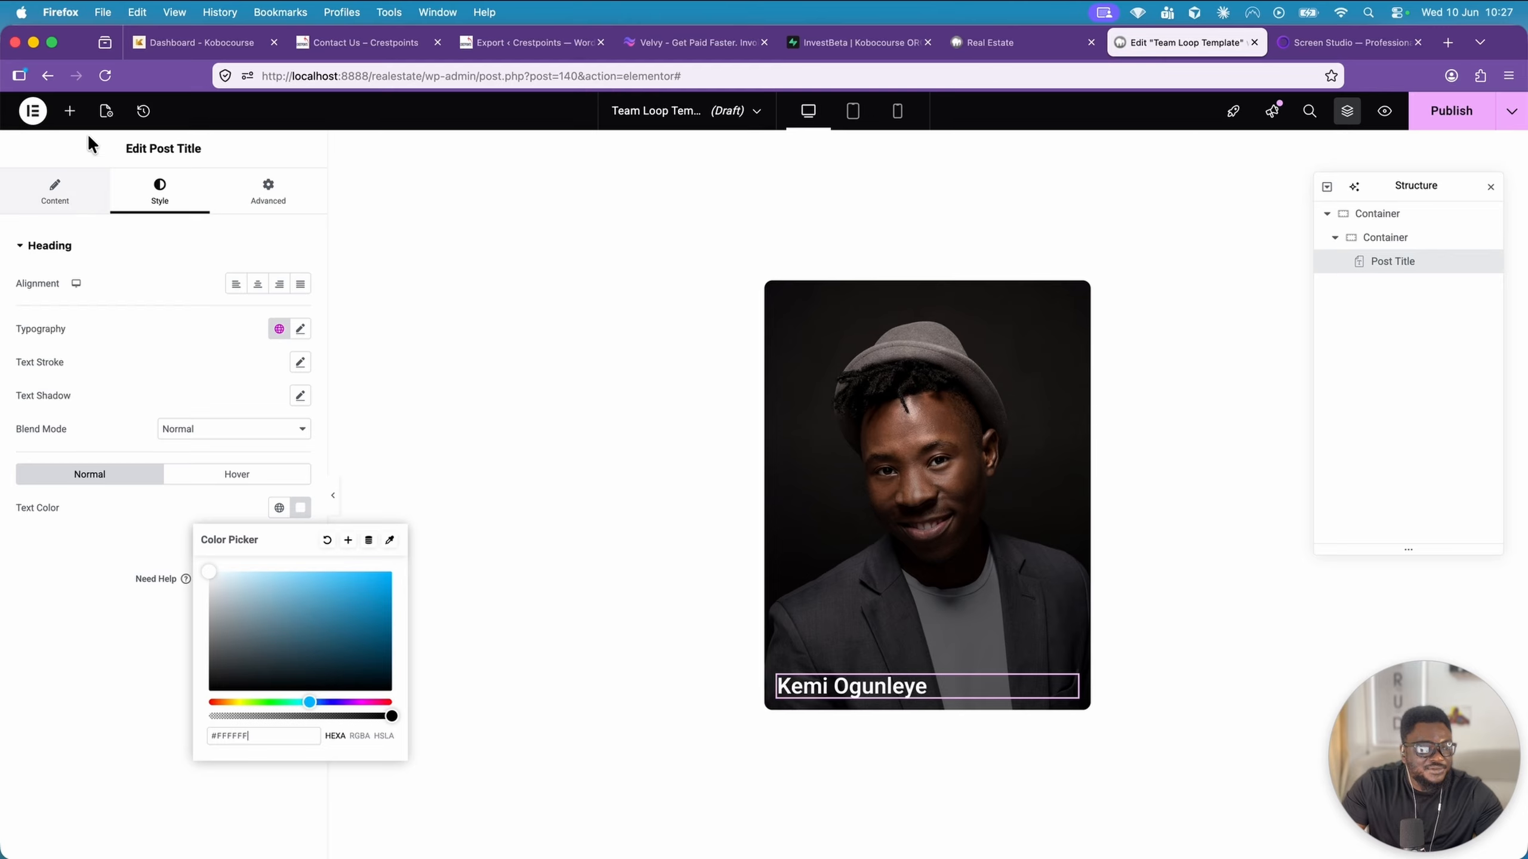
Insert a Heading widget below the Post Title in the nested container and set its HTML tag to p
click(69, 111)
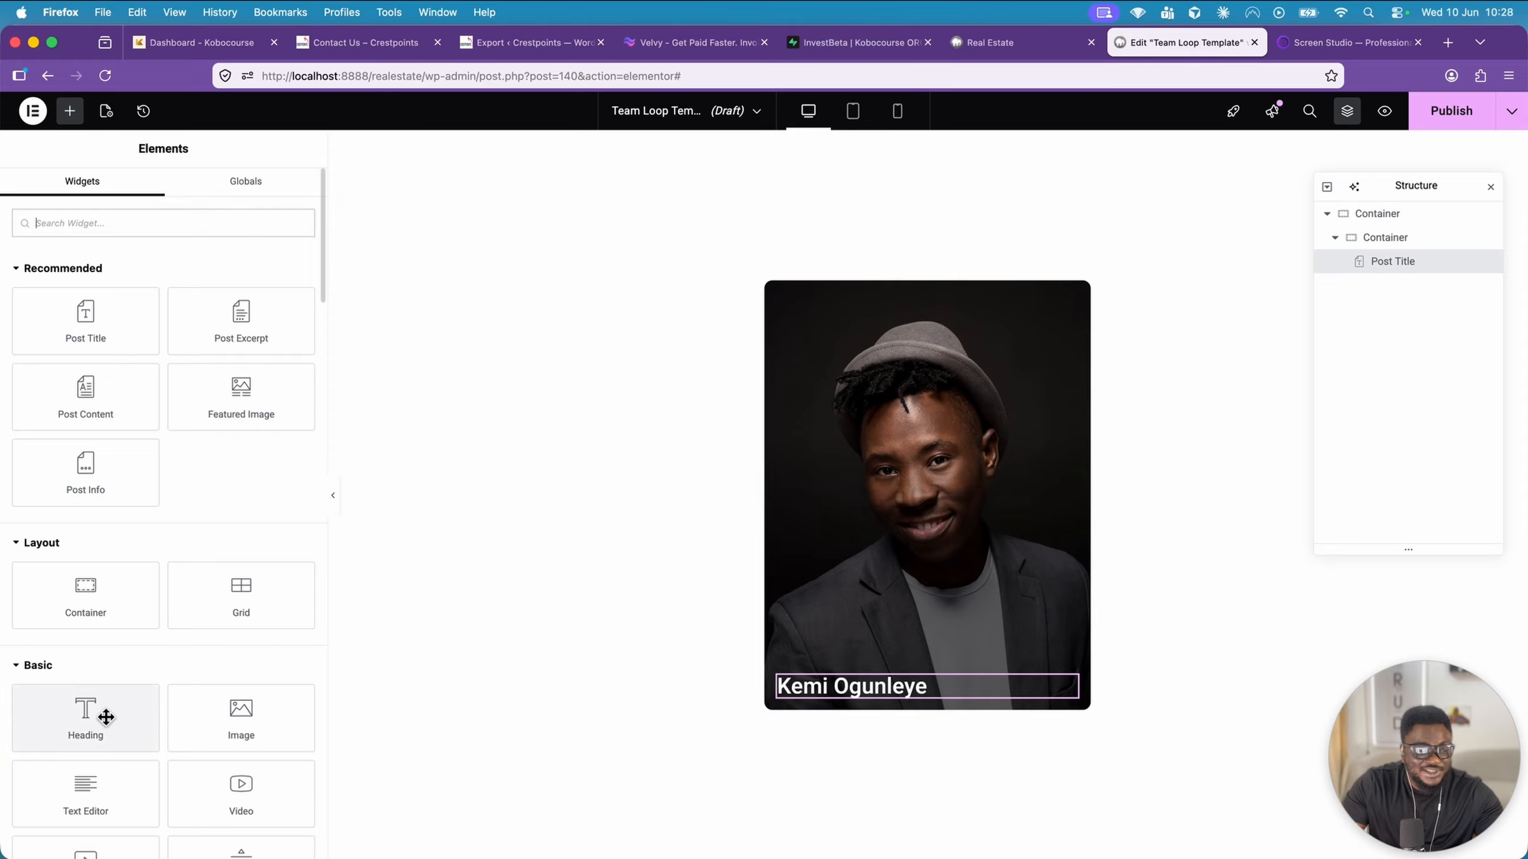
drag(91, 715, 824, 694)
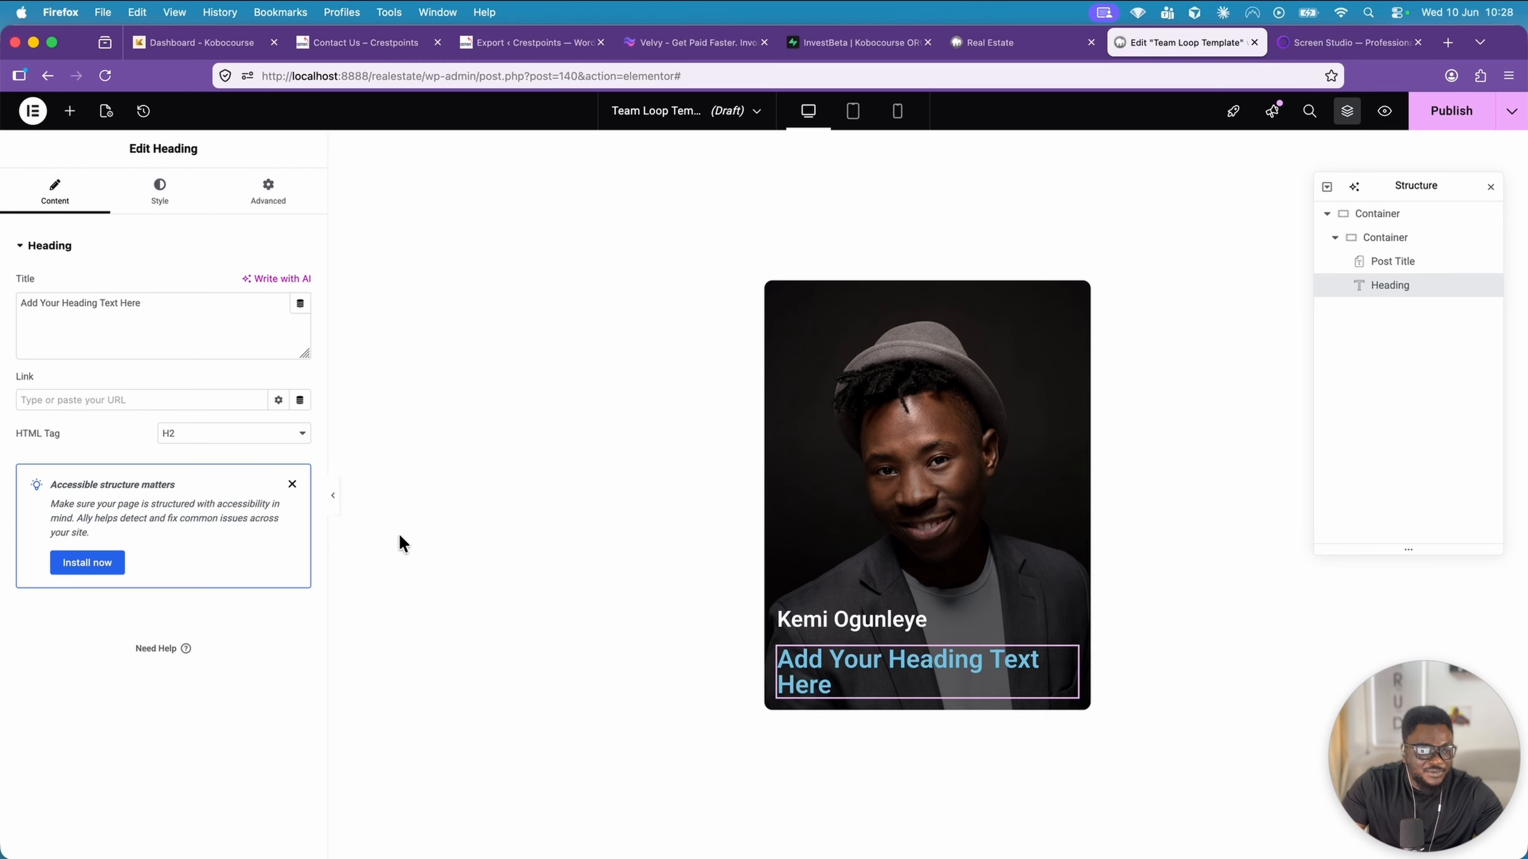
click(278, 437)
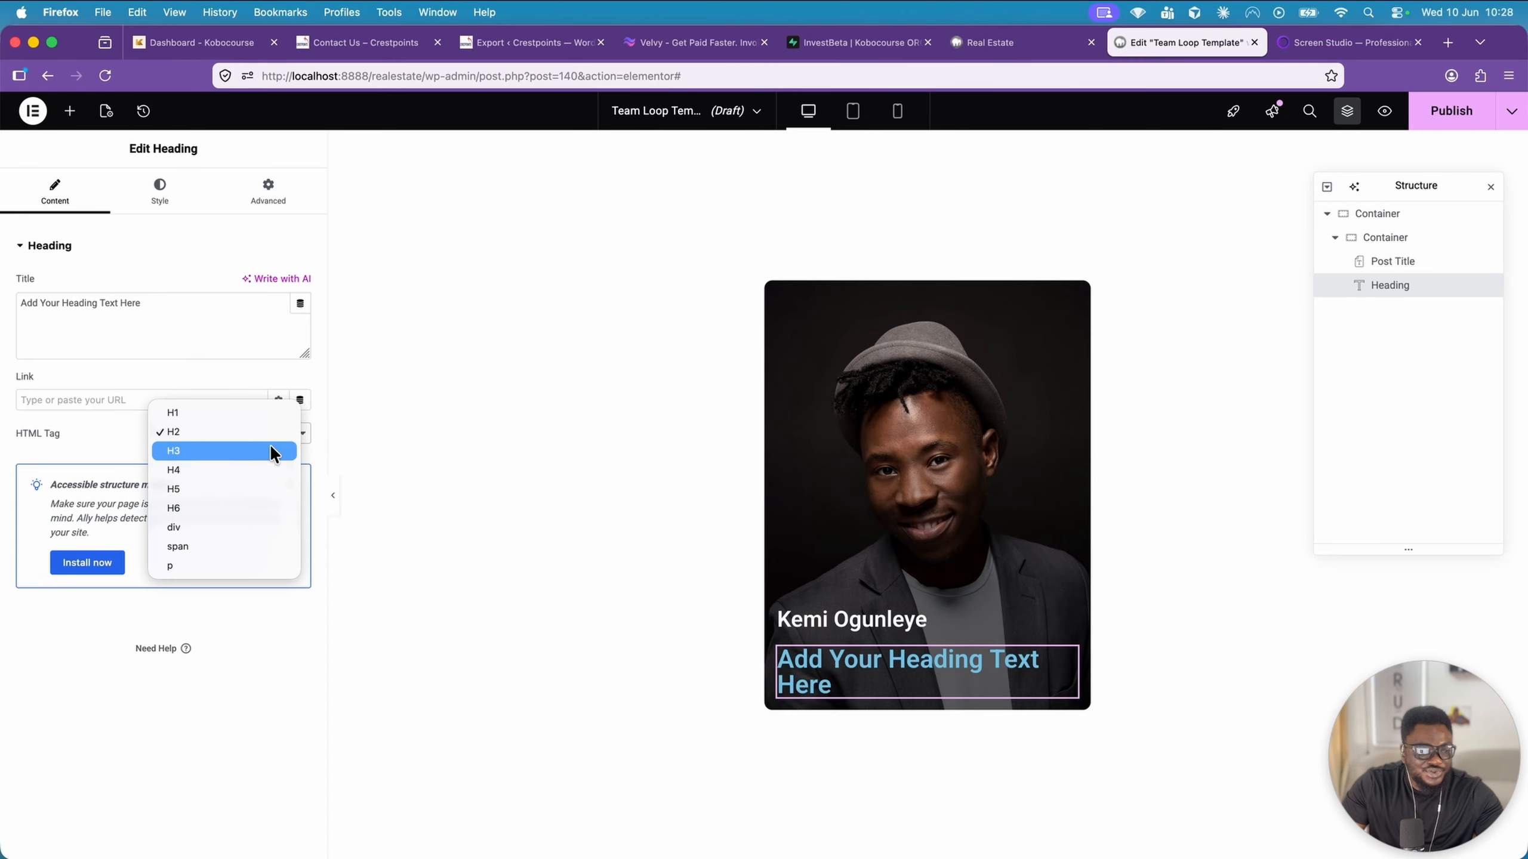
click(254, 566)
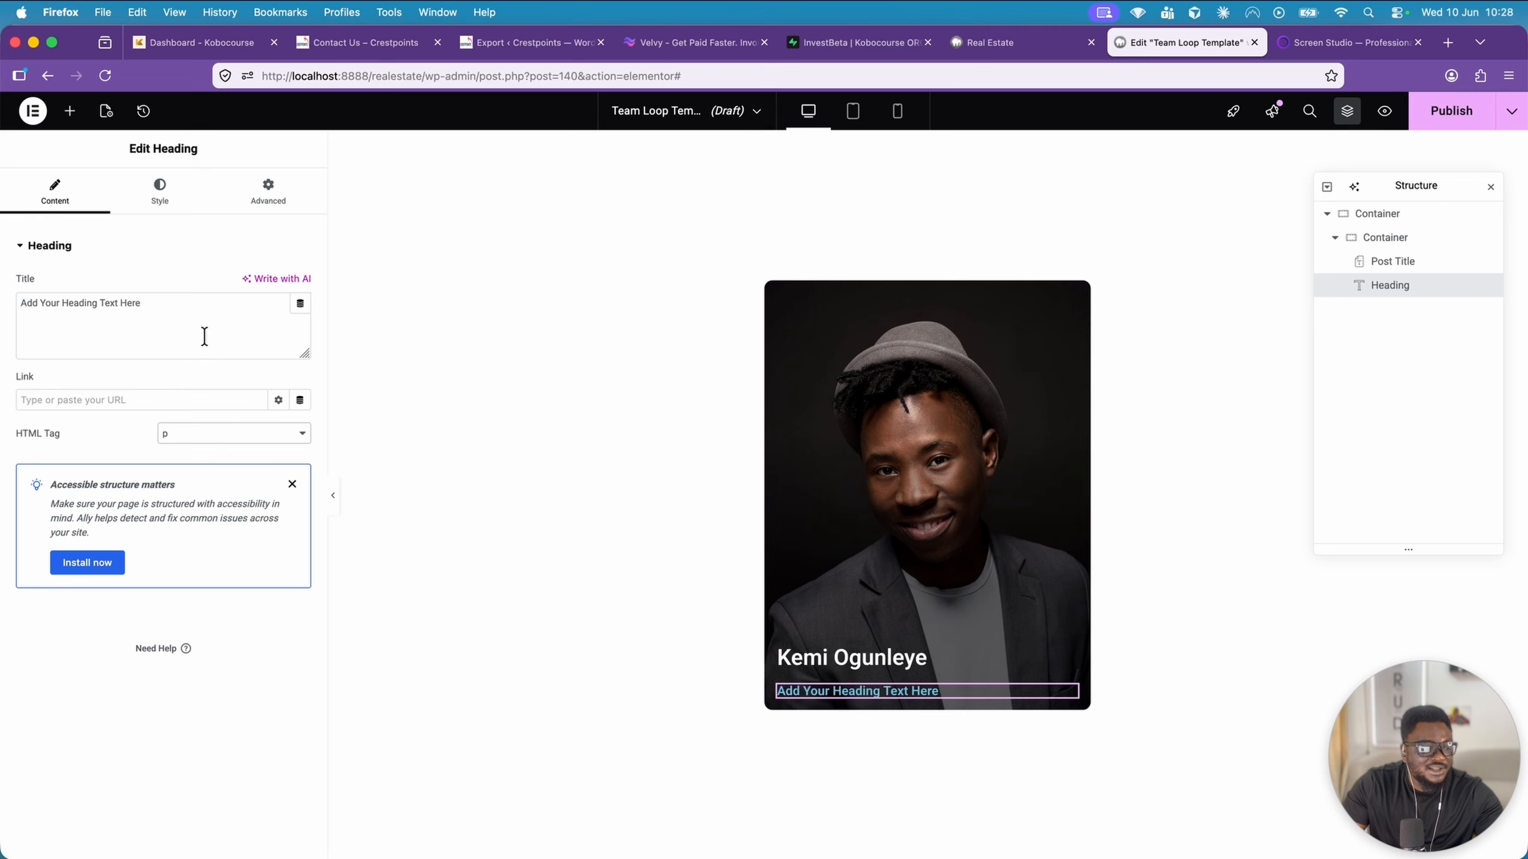
Link the Heading's title dynamically to an ACF Field with the Designation key
click(299, 307)
scroll(251, 406, down, 5)
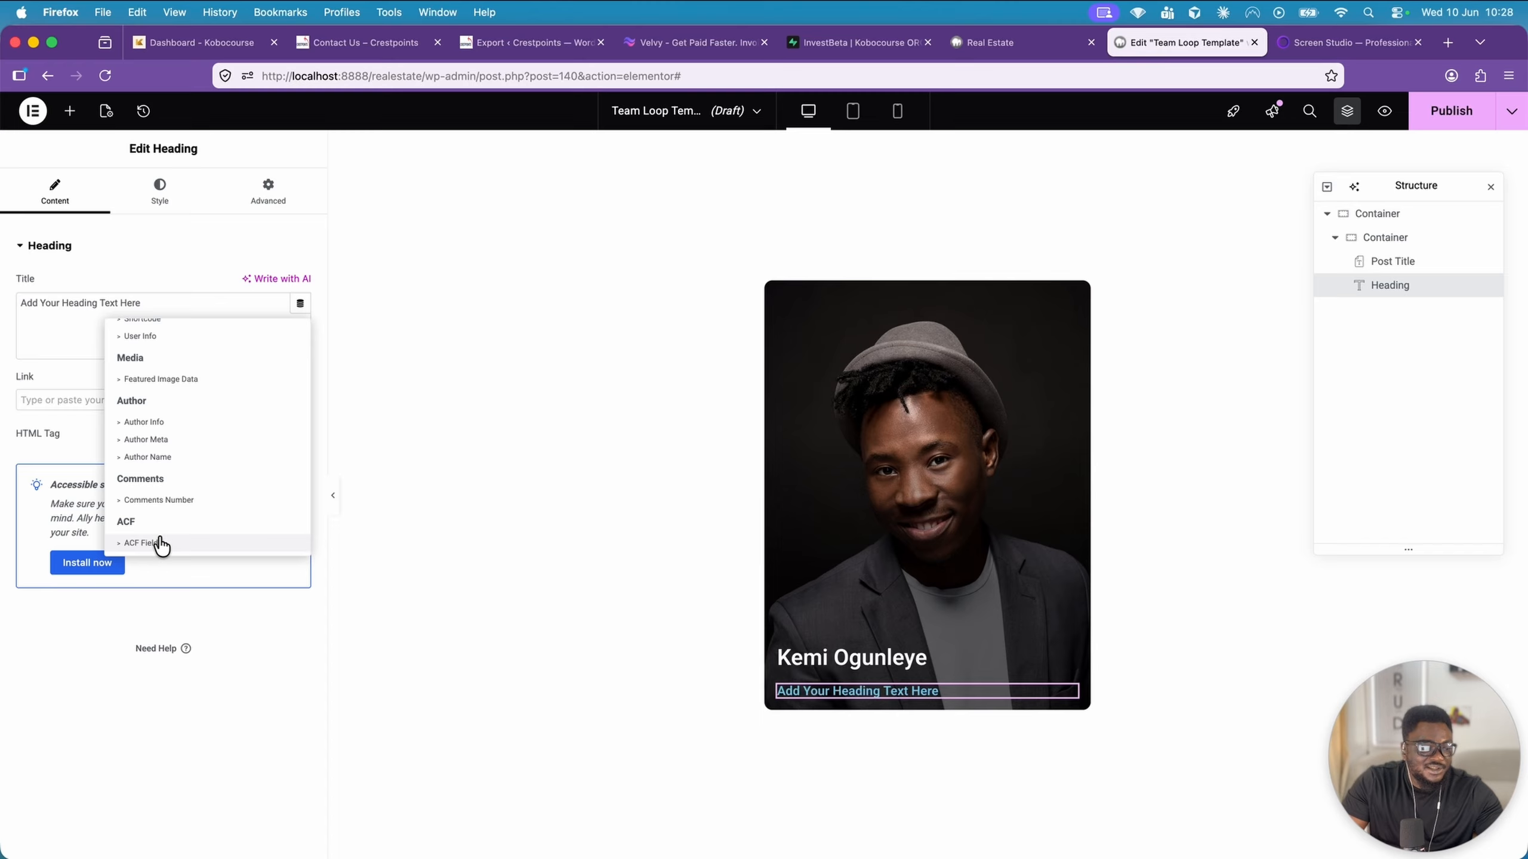
click(161, 543)
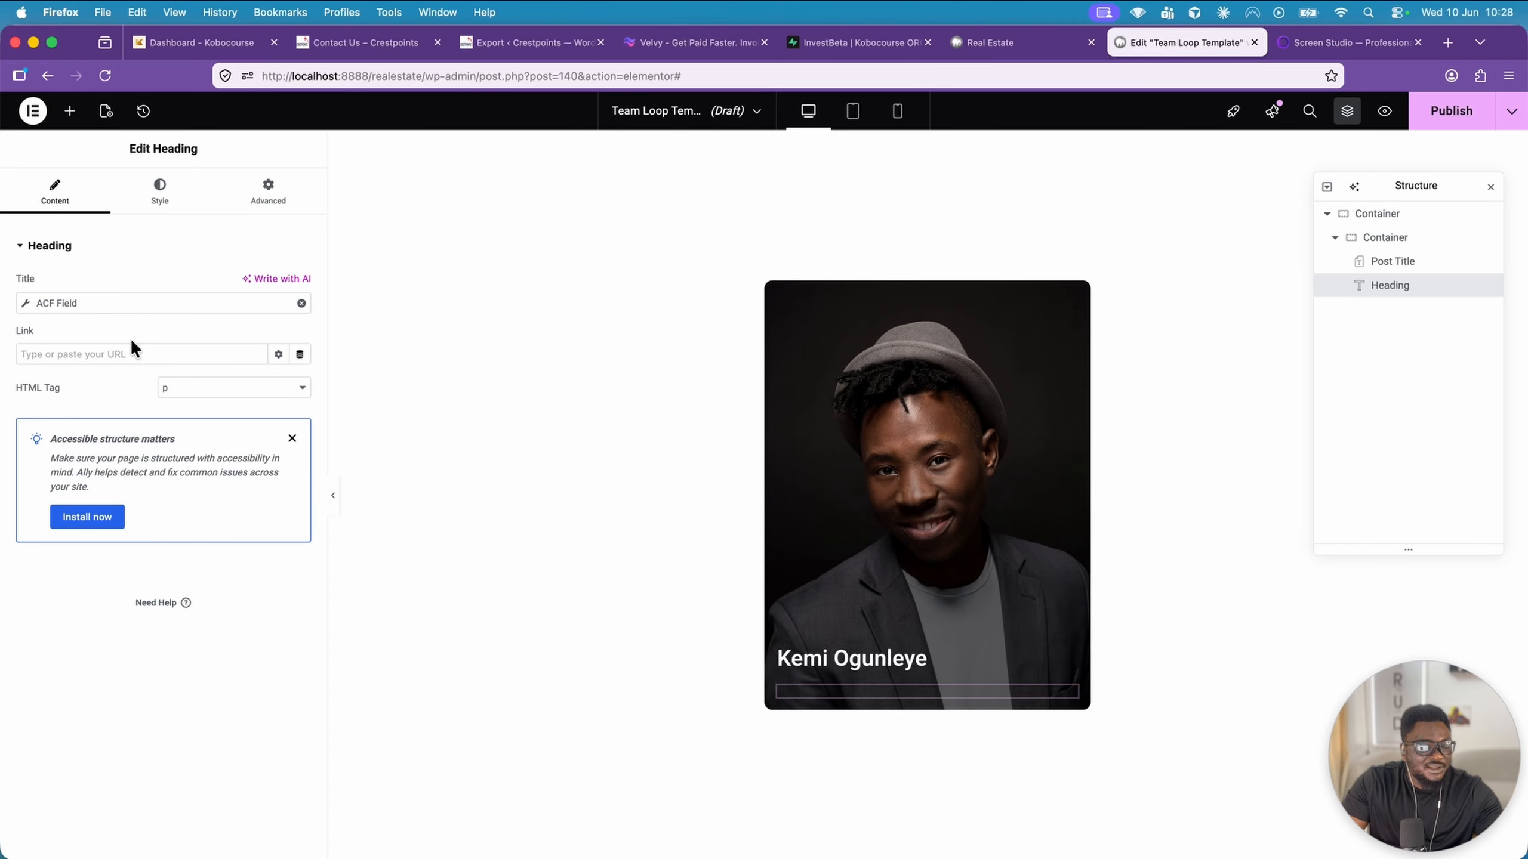
click(123, 303)
click(154, 374)
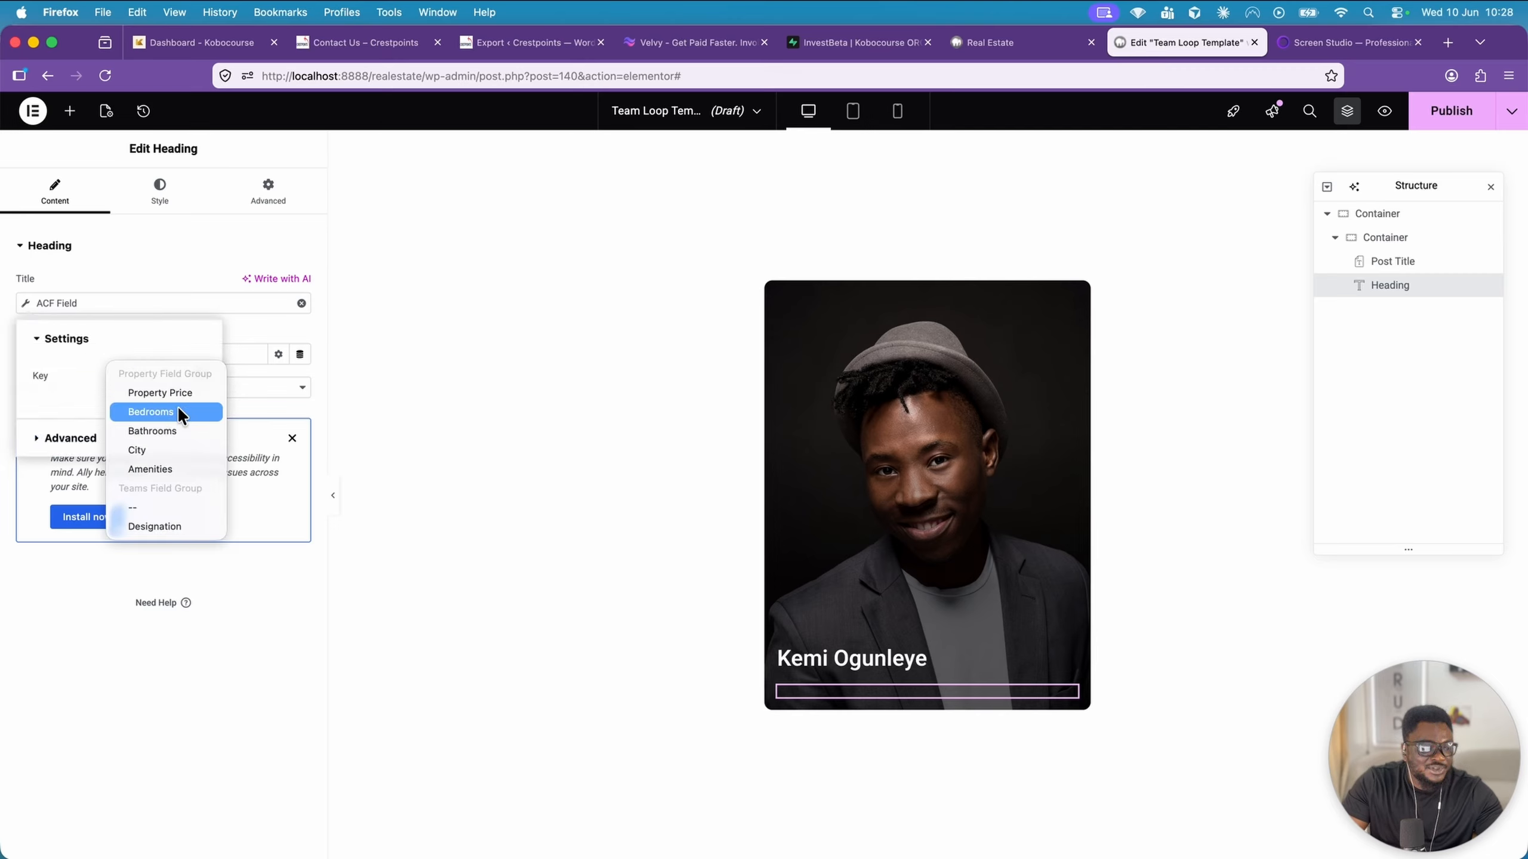
click(177, 527)
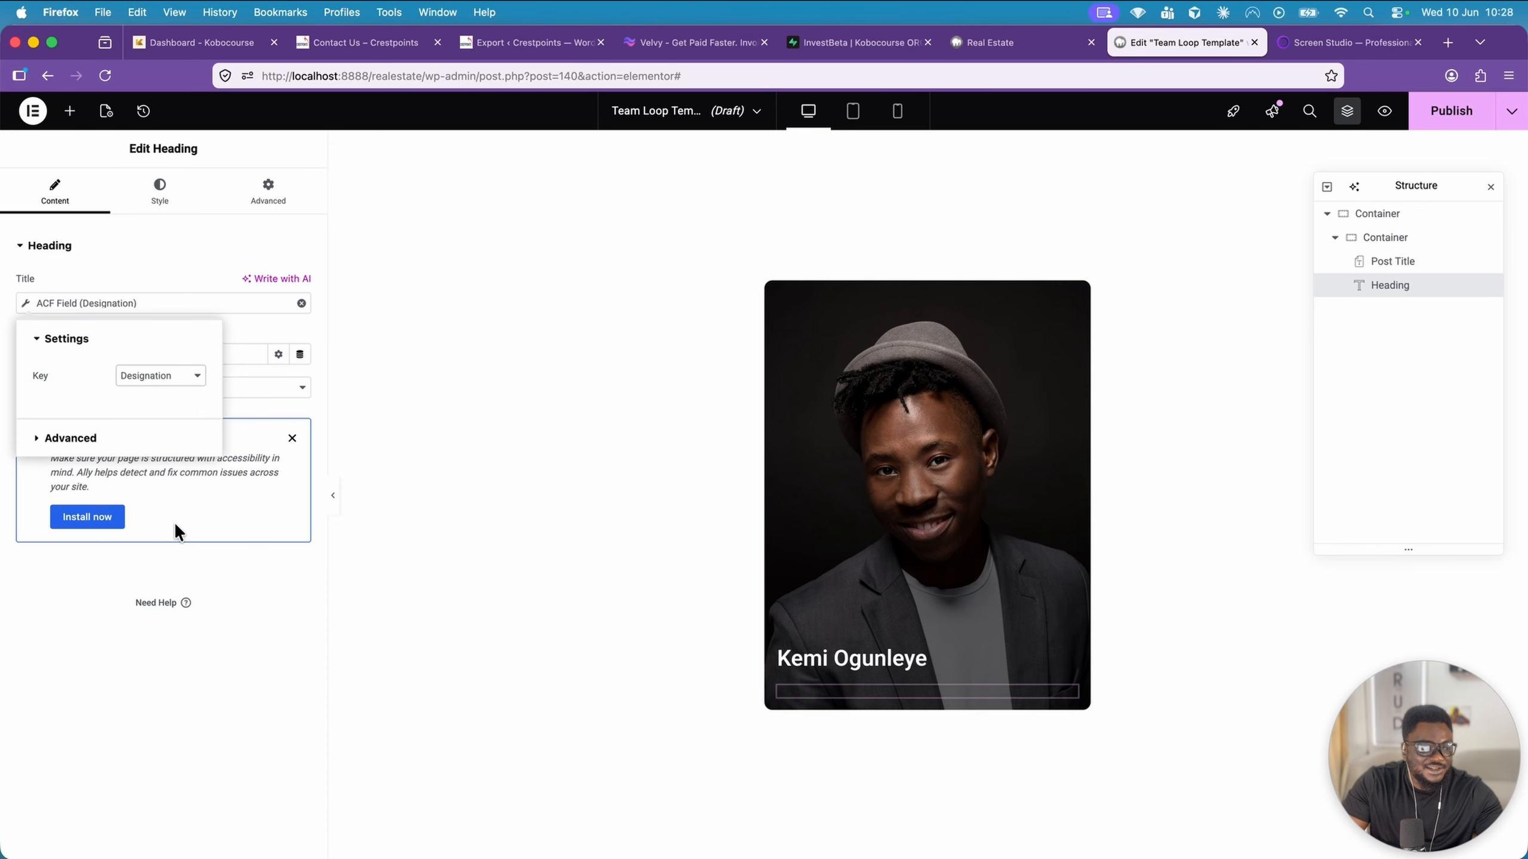
click(237, 323)
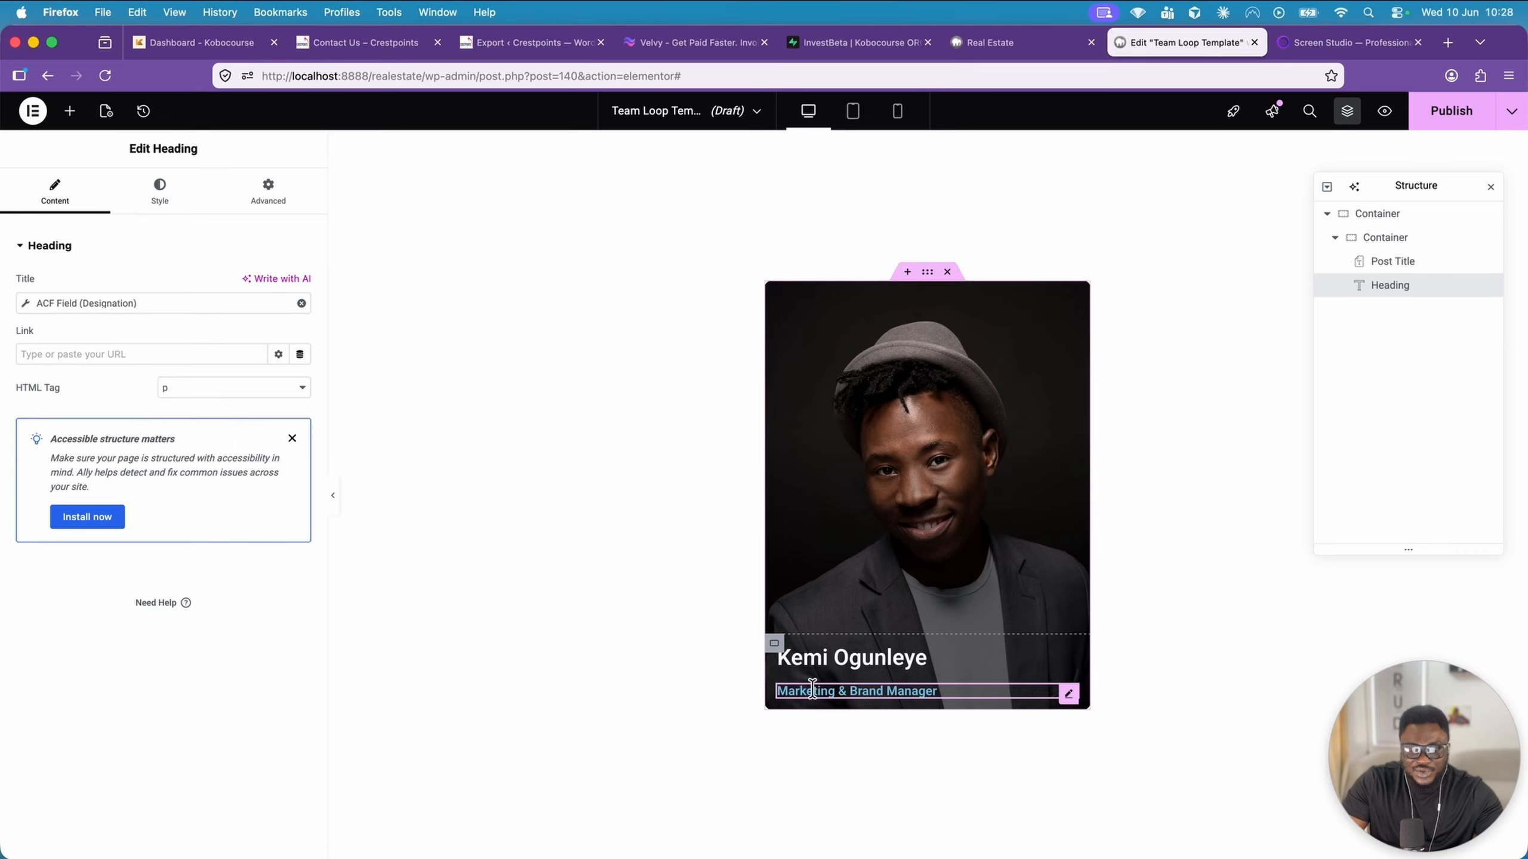
Set the designation Heading's text colour to semi-transparent white, #FFFFFFAD
click(774, 643)
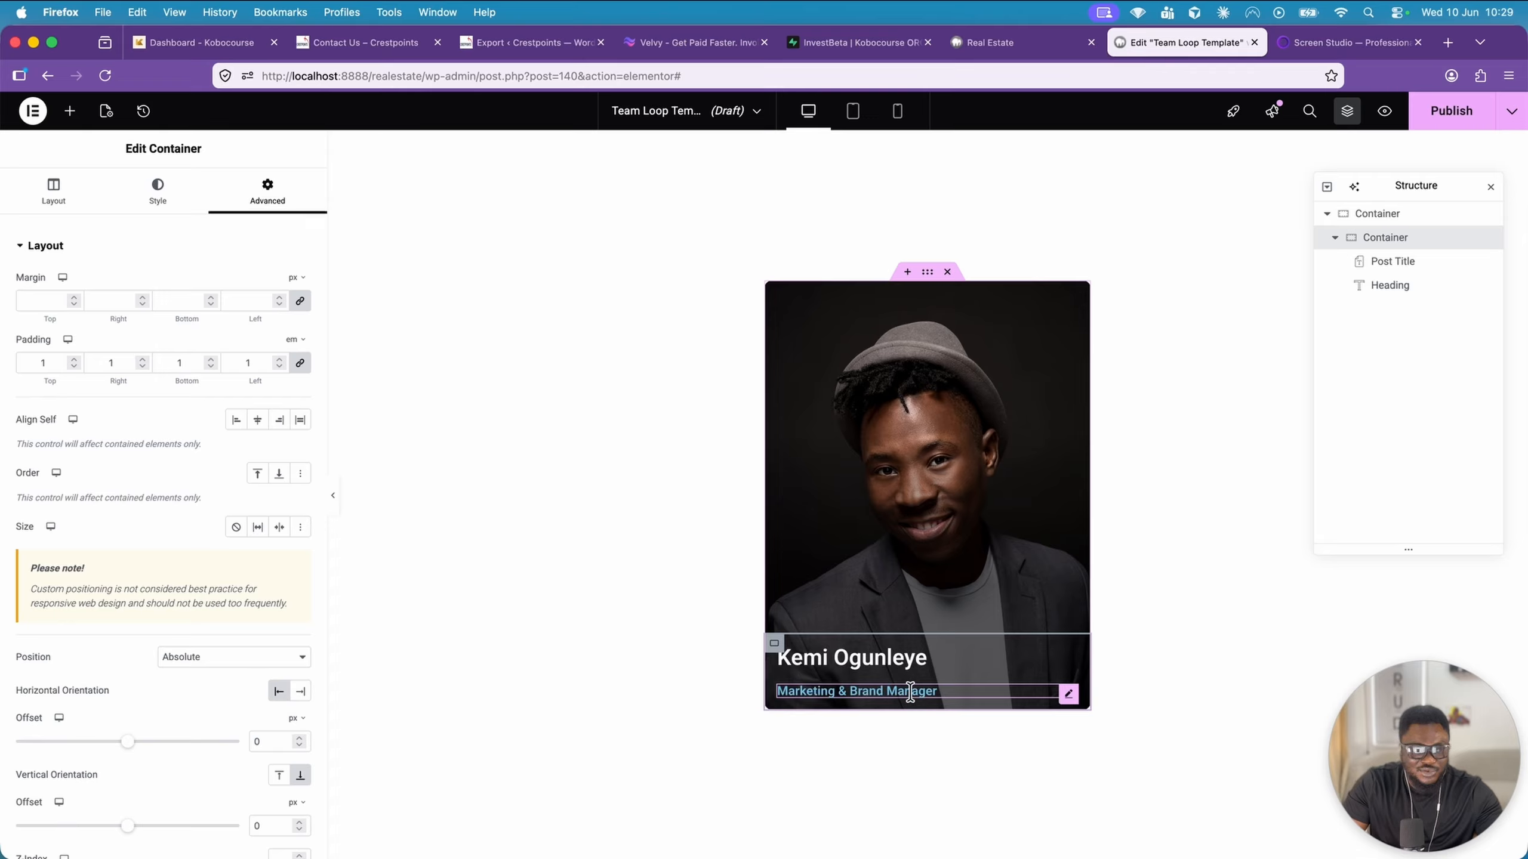
click(1068, 694)
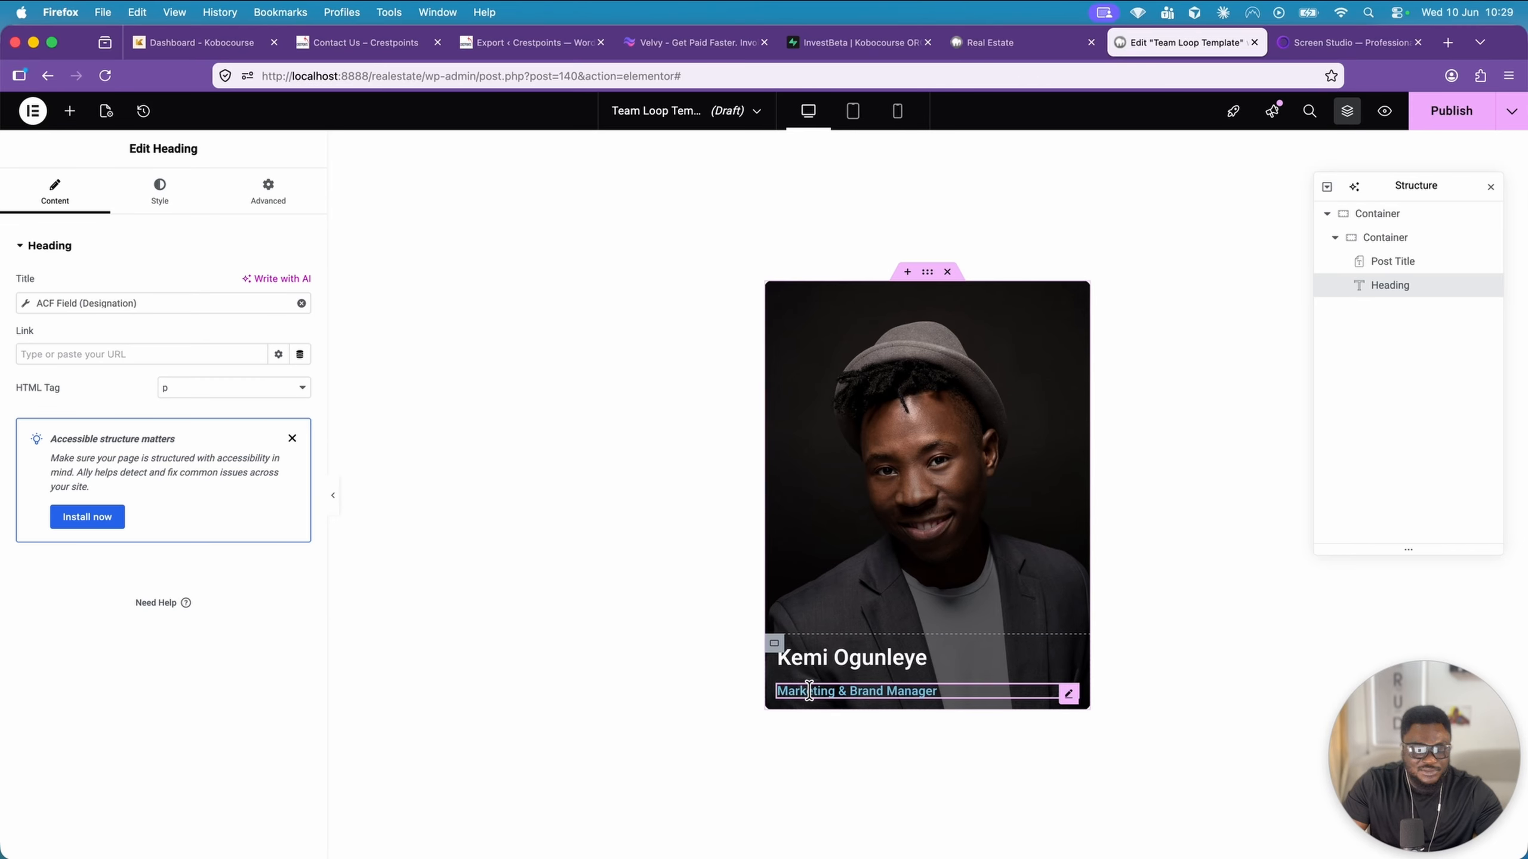
click(174, 204)
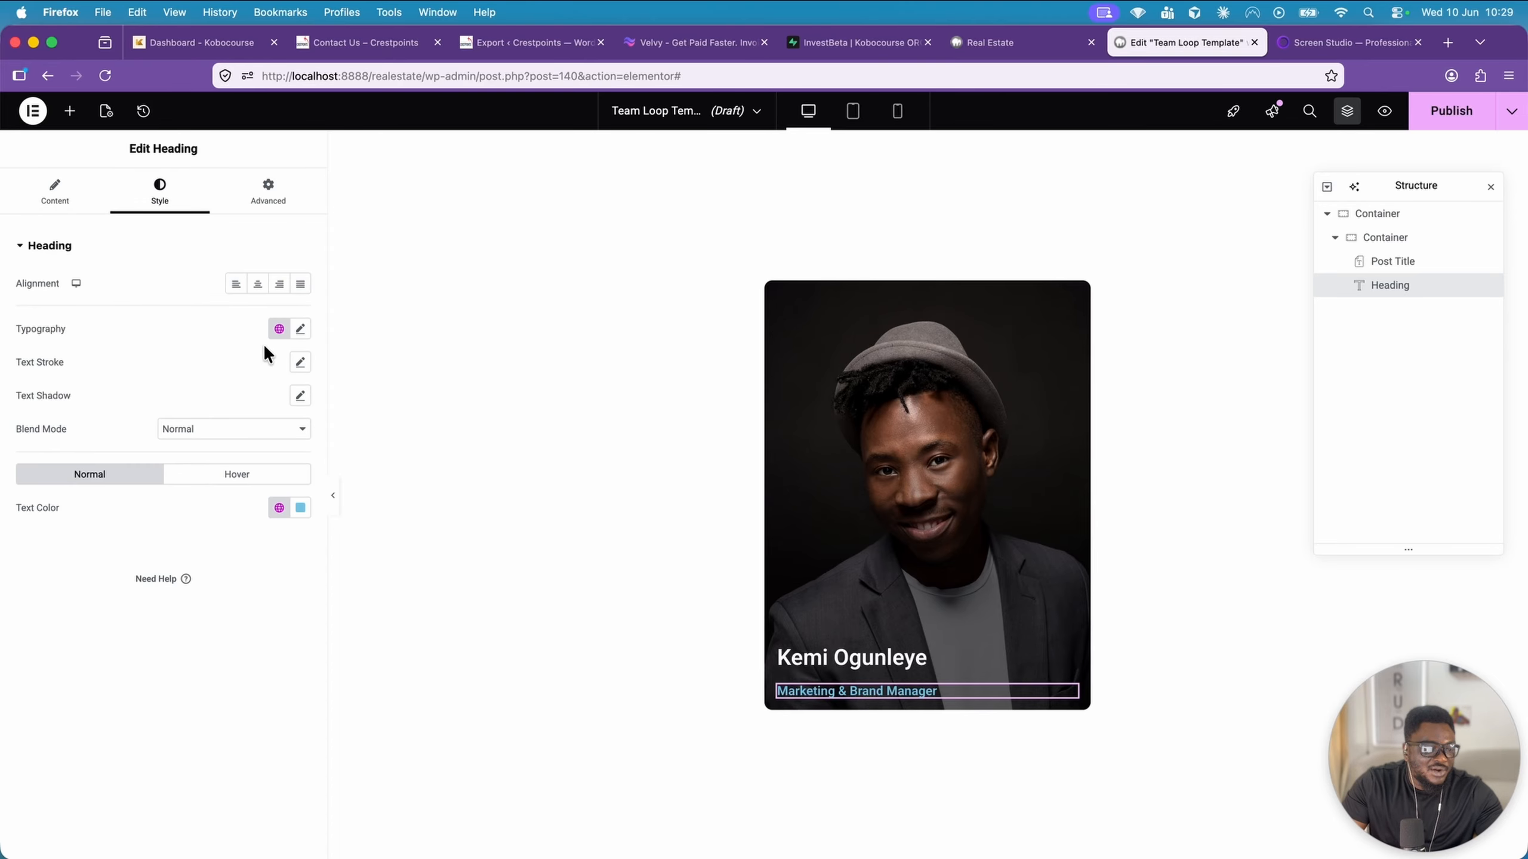
click(301, 508)
drag(280, 579, 187, 572)
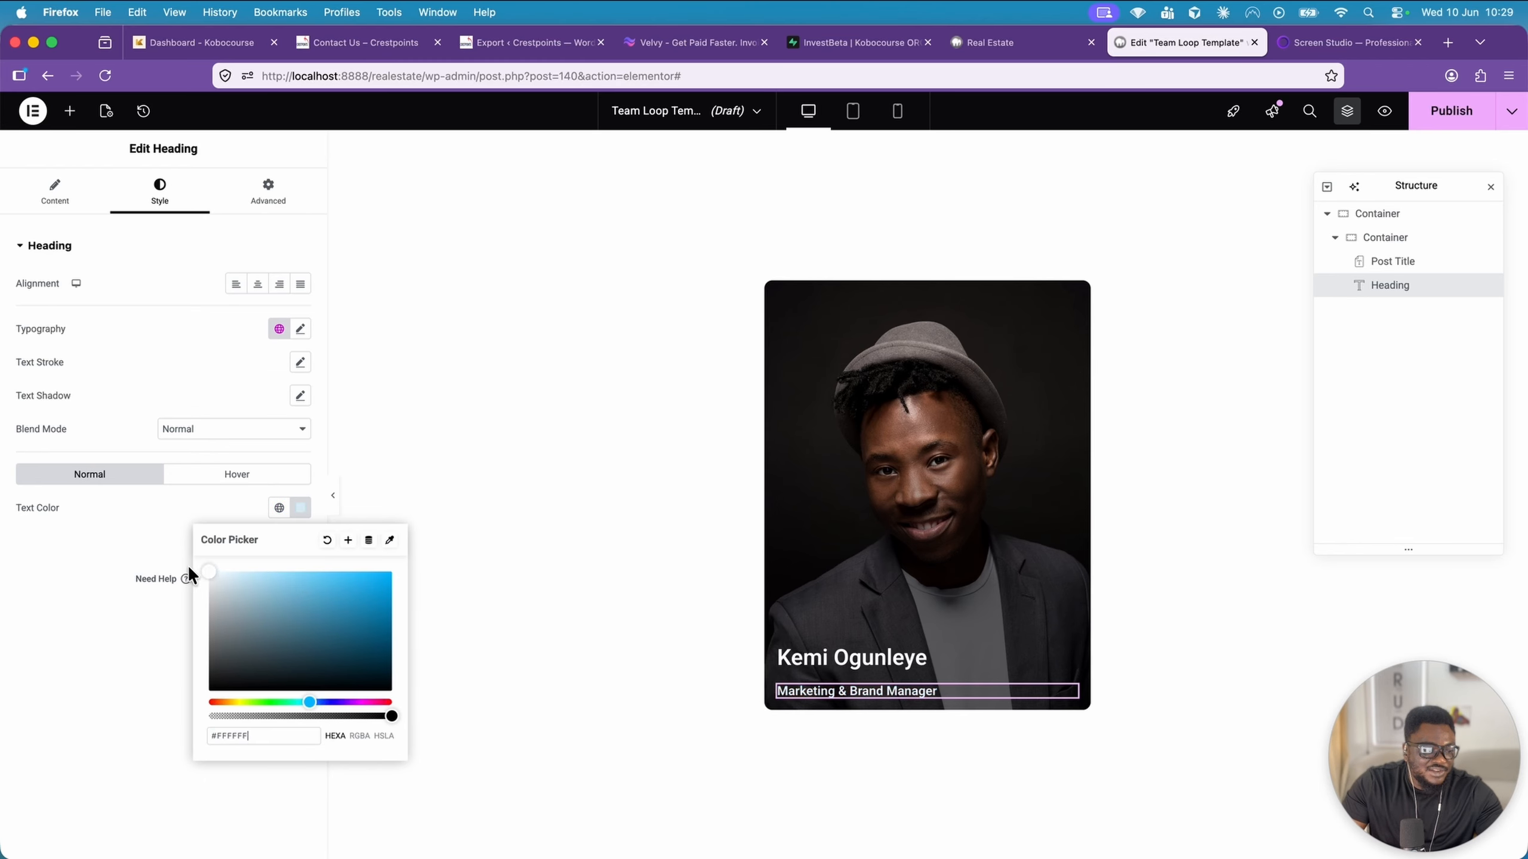
drag(389, 716, 333, 716)
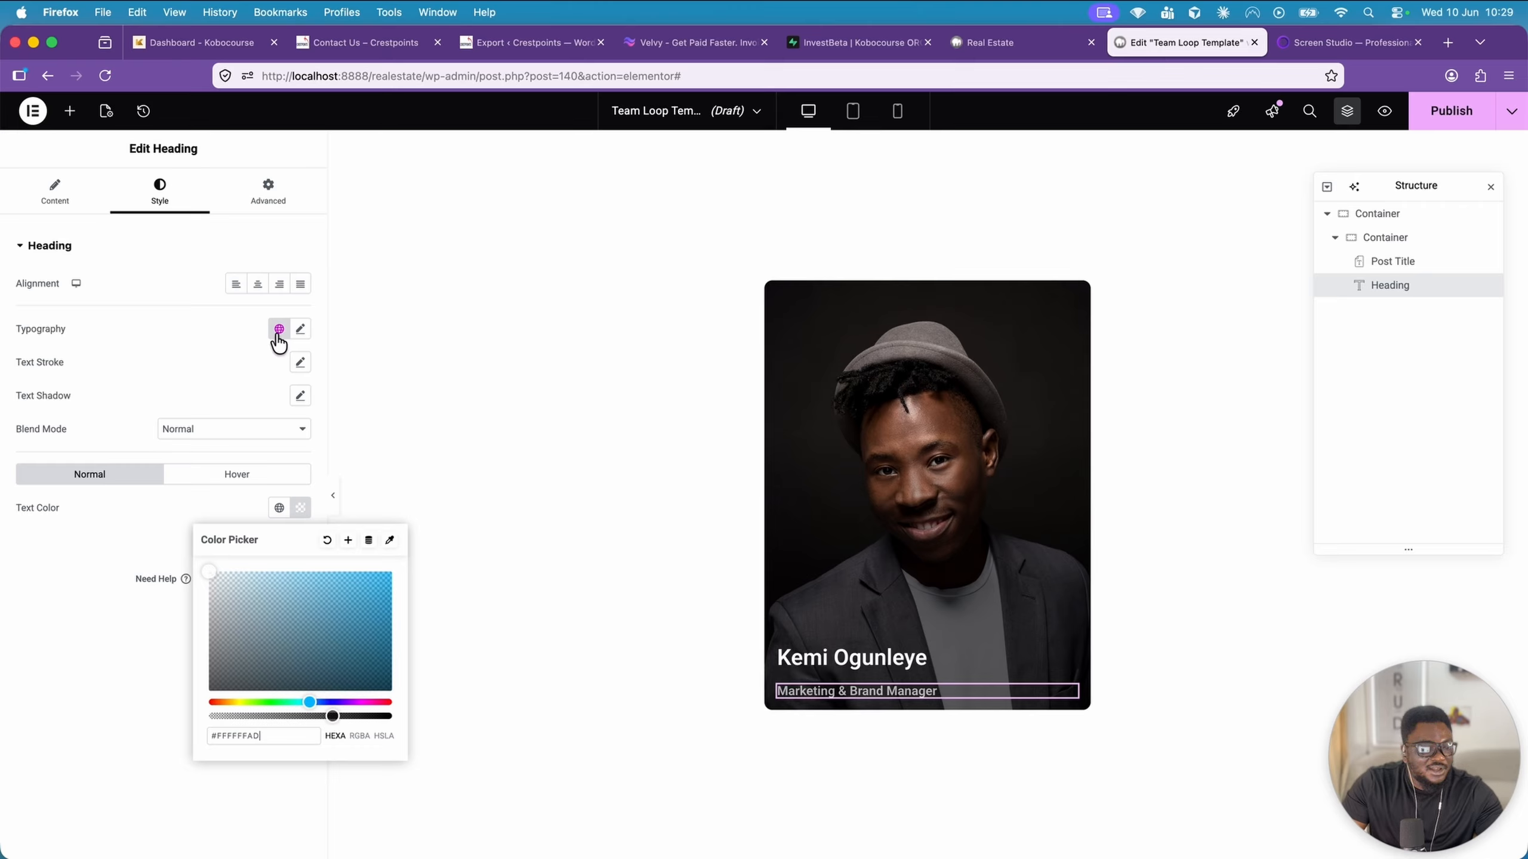
Set the designation Heading's font weight to 400 (Normal)
click(300, 331)
click(255, 489)
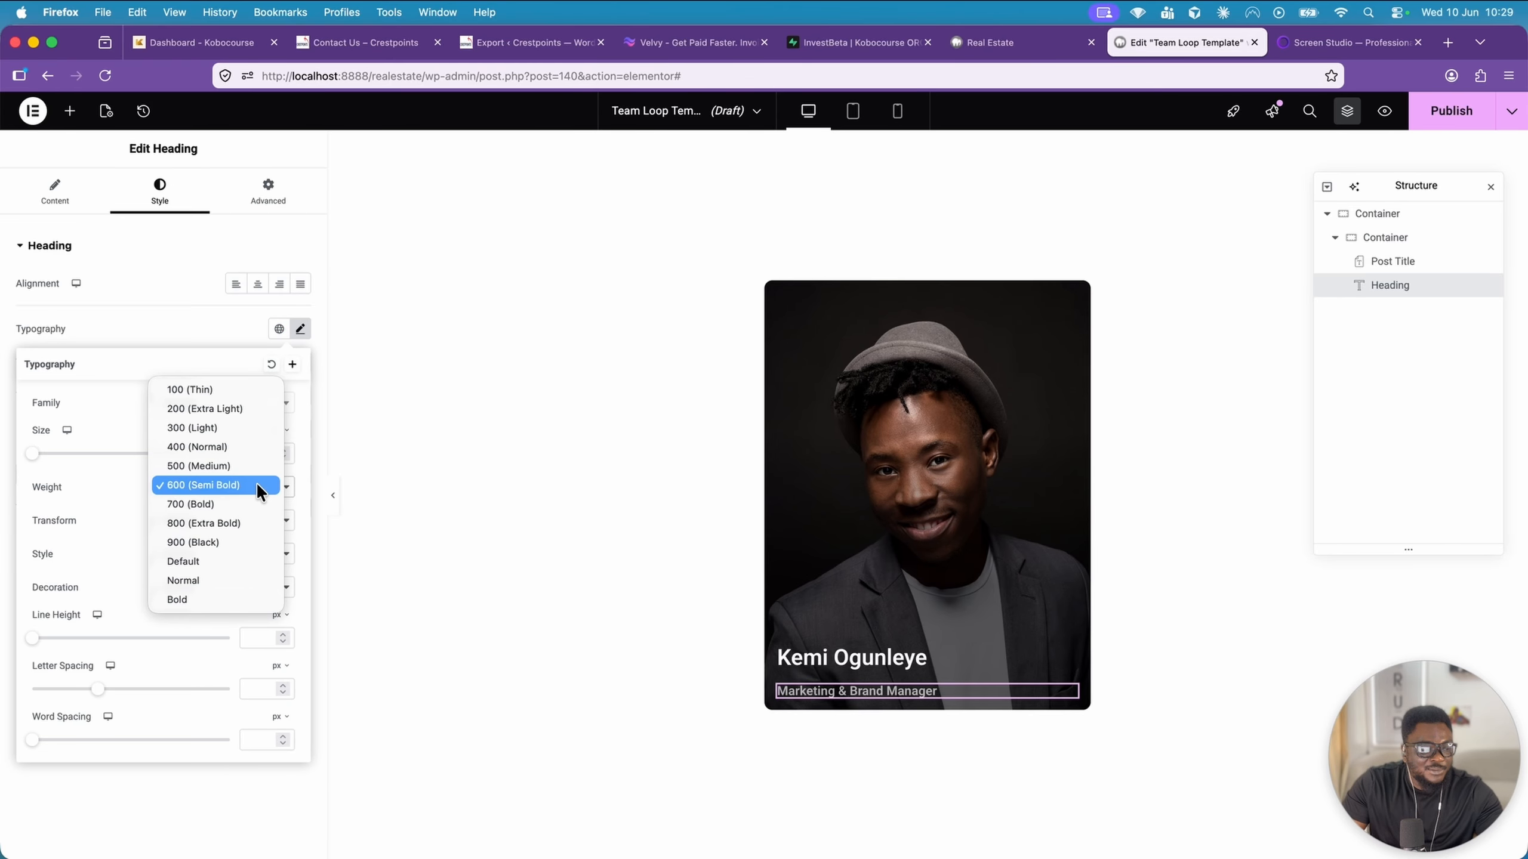
click(236, 448)
click(180, 328)
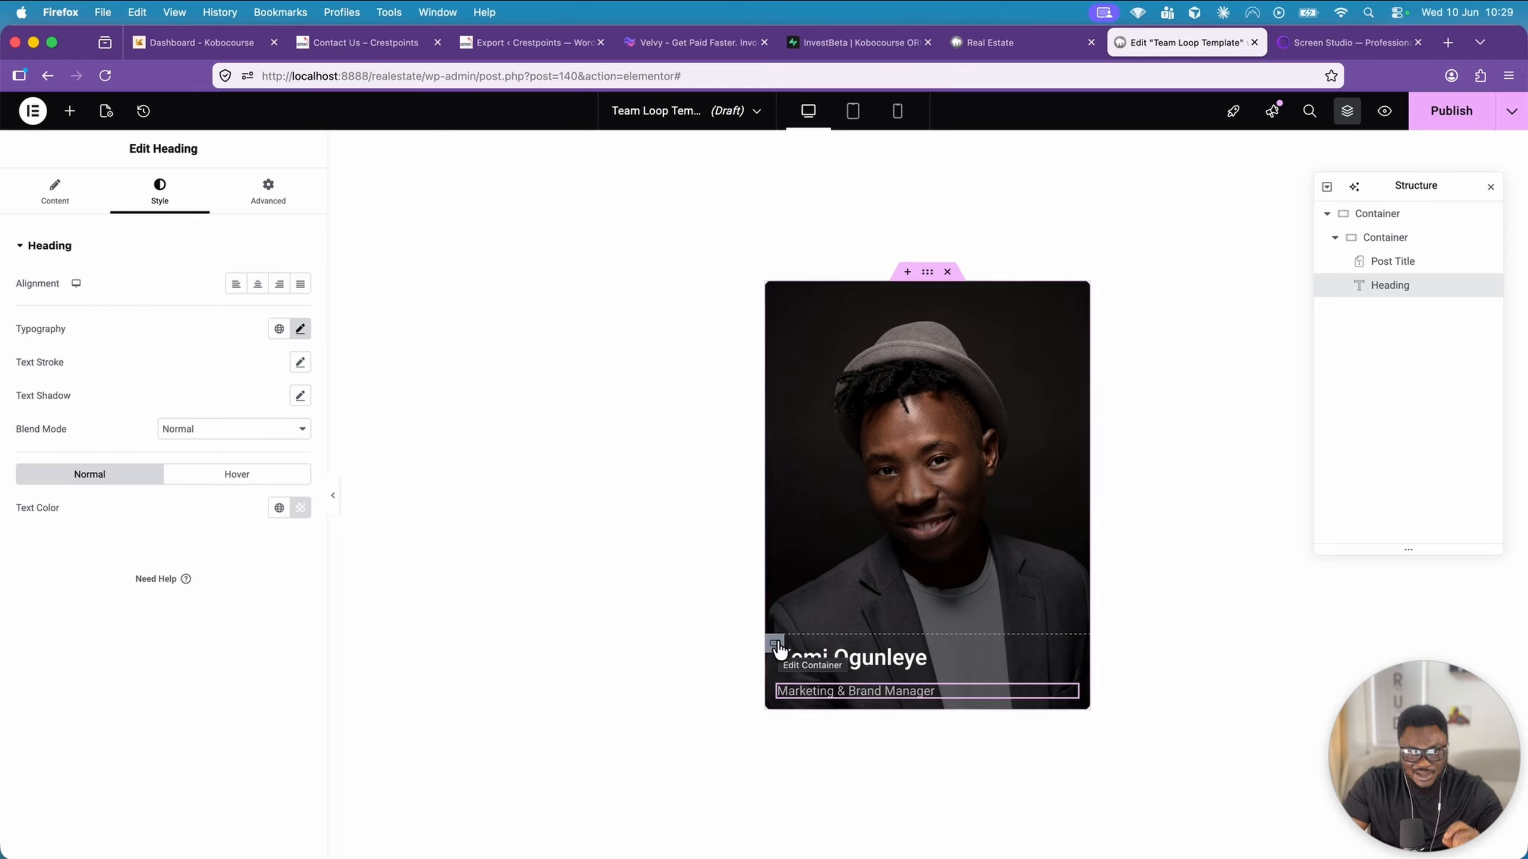
Set the nested container's column and row gaps to 5 px
click(776, 644)
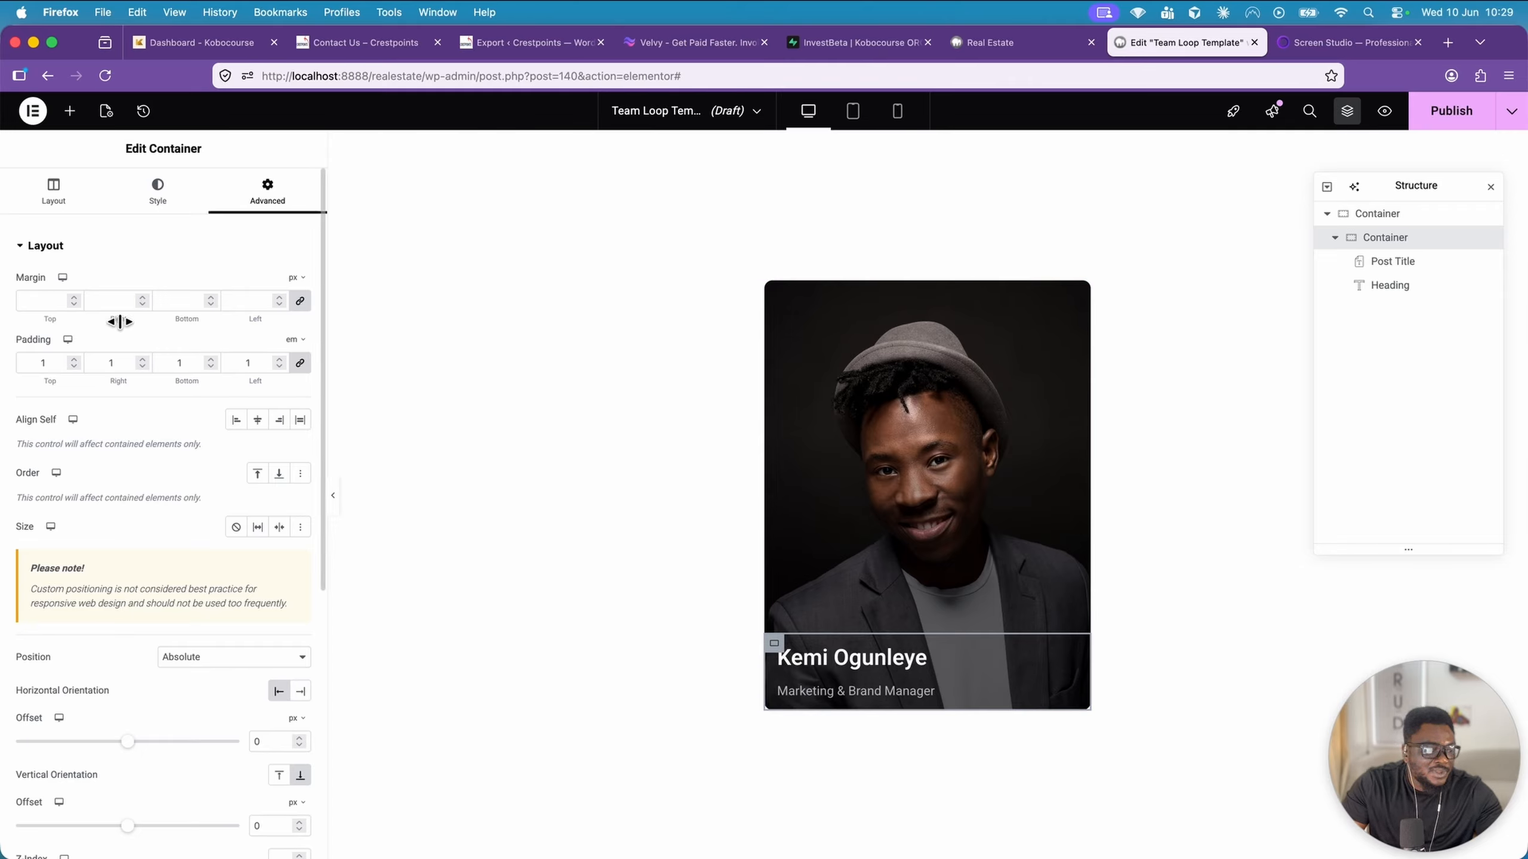
click(61, 194)
scroll(137, 493, down, 2)
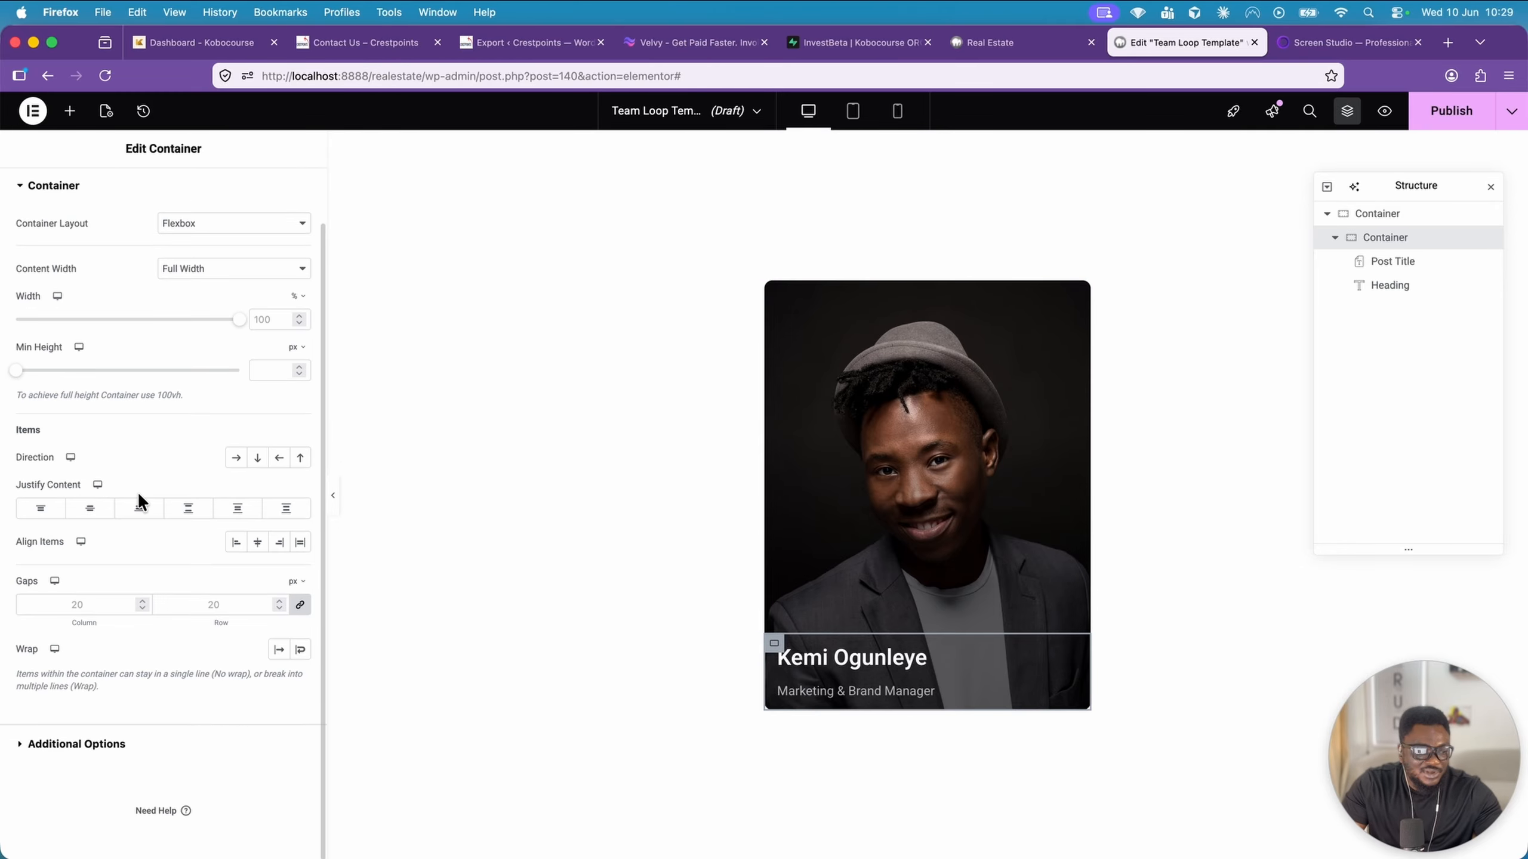
click(90, 604)
text(5)
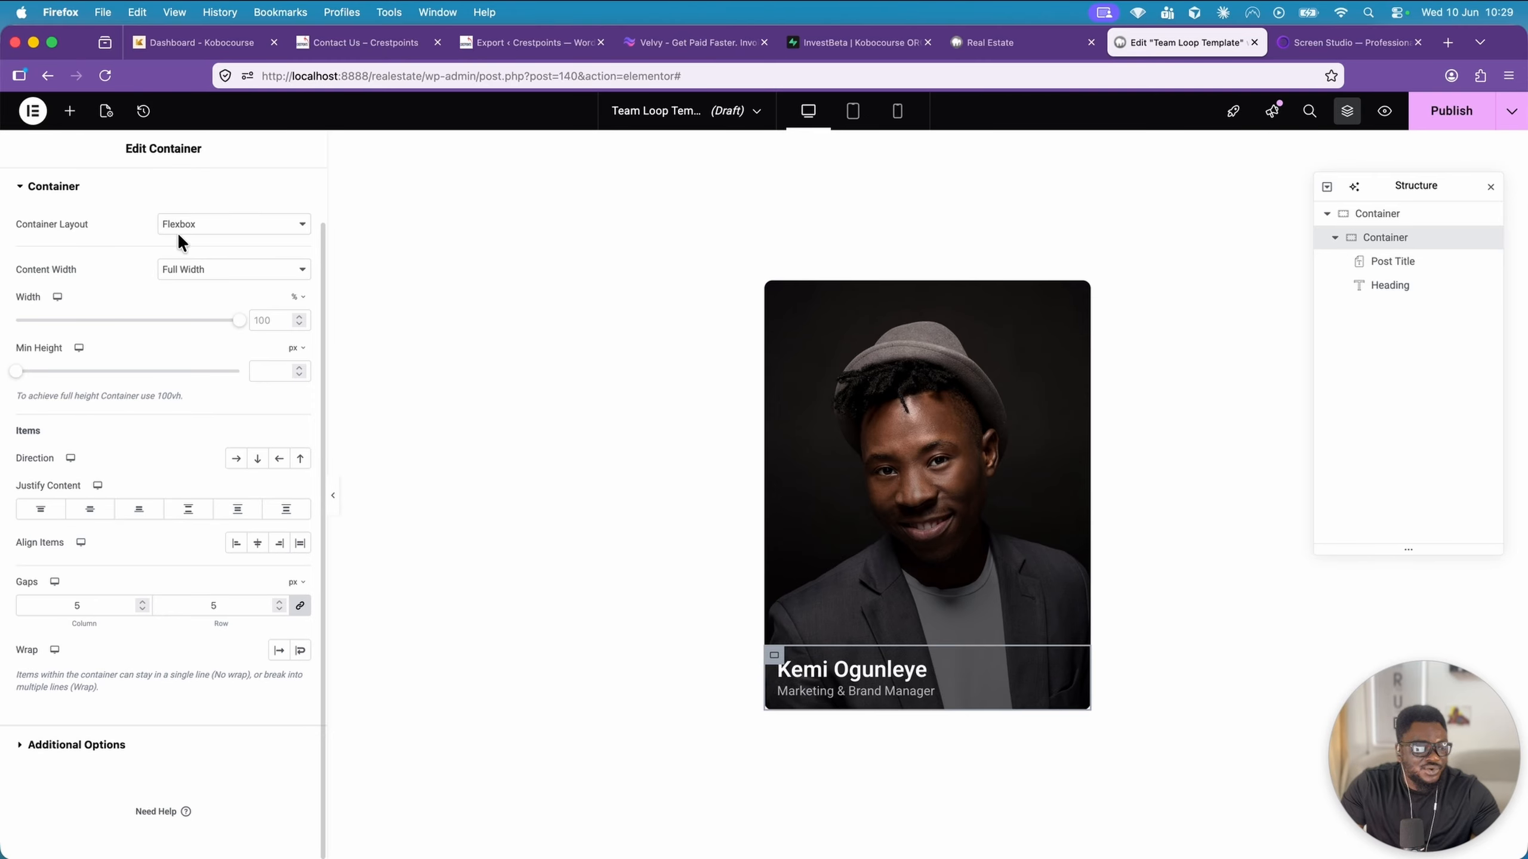
Increase the nested container's padding to 2 em on all four sides
scroll(178, 239, up, 2)
click(267, 192)
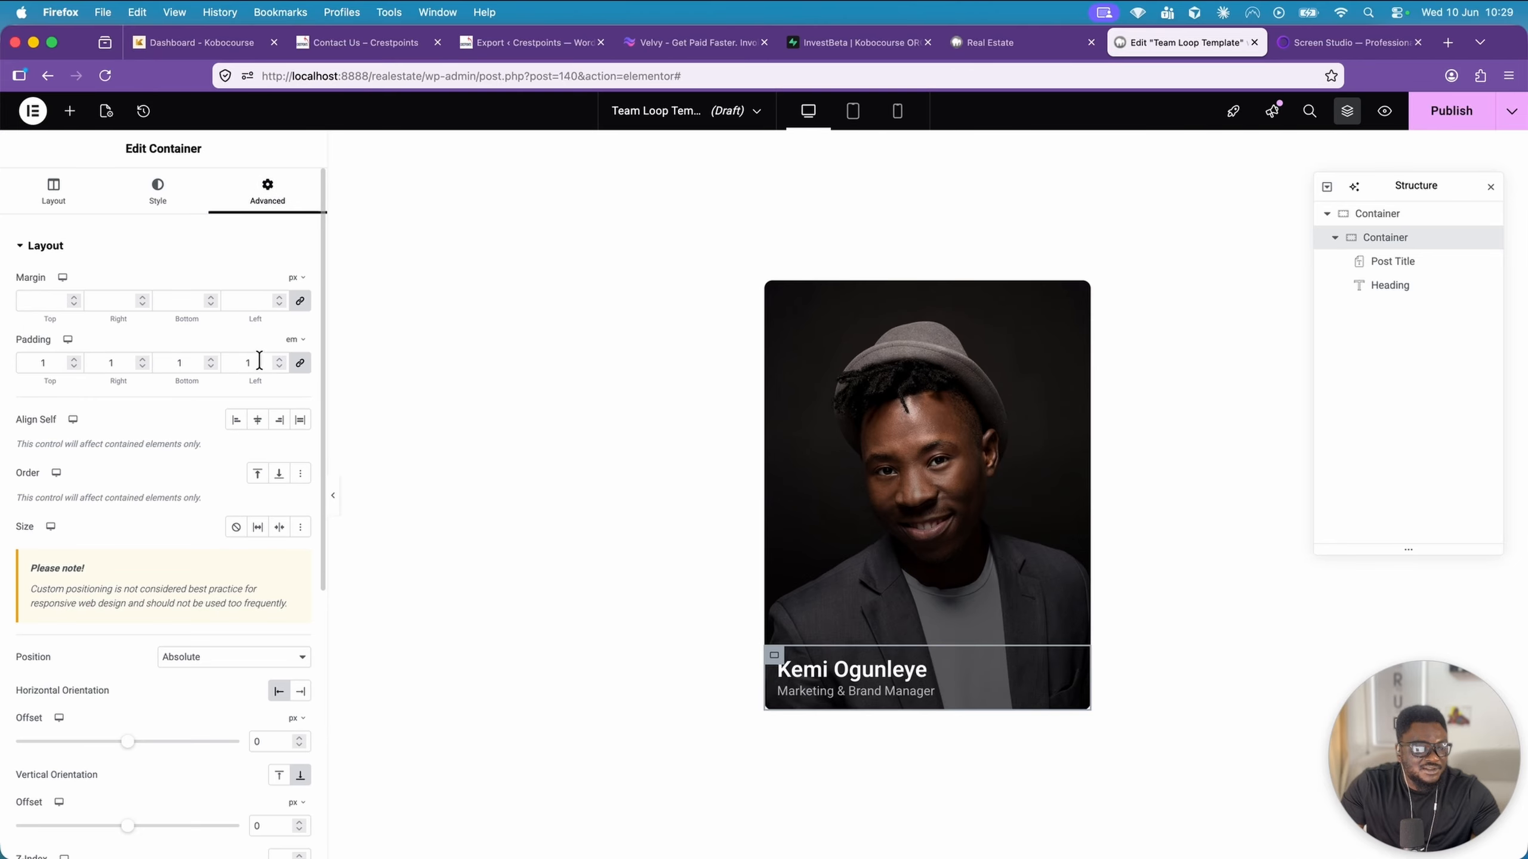
click(278, 360)
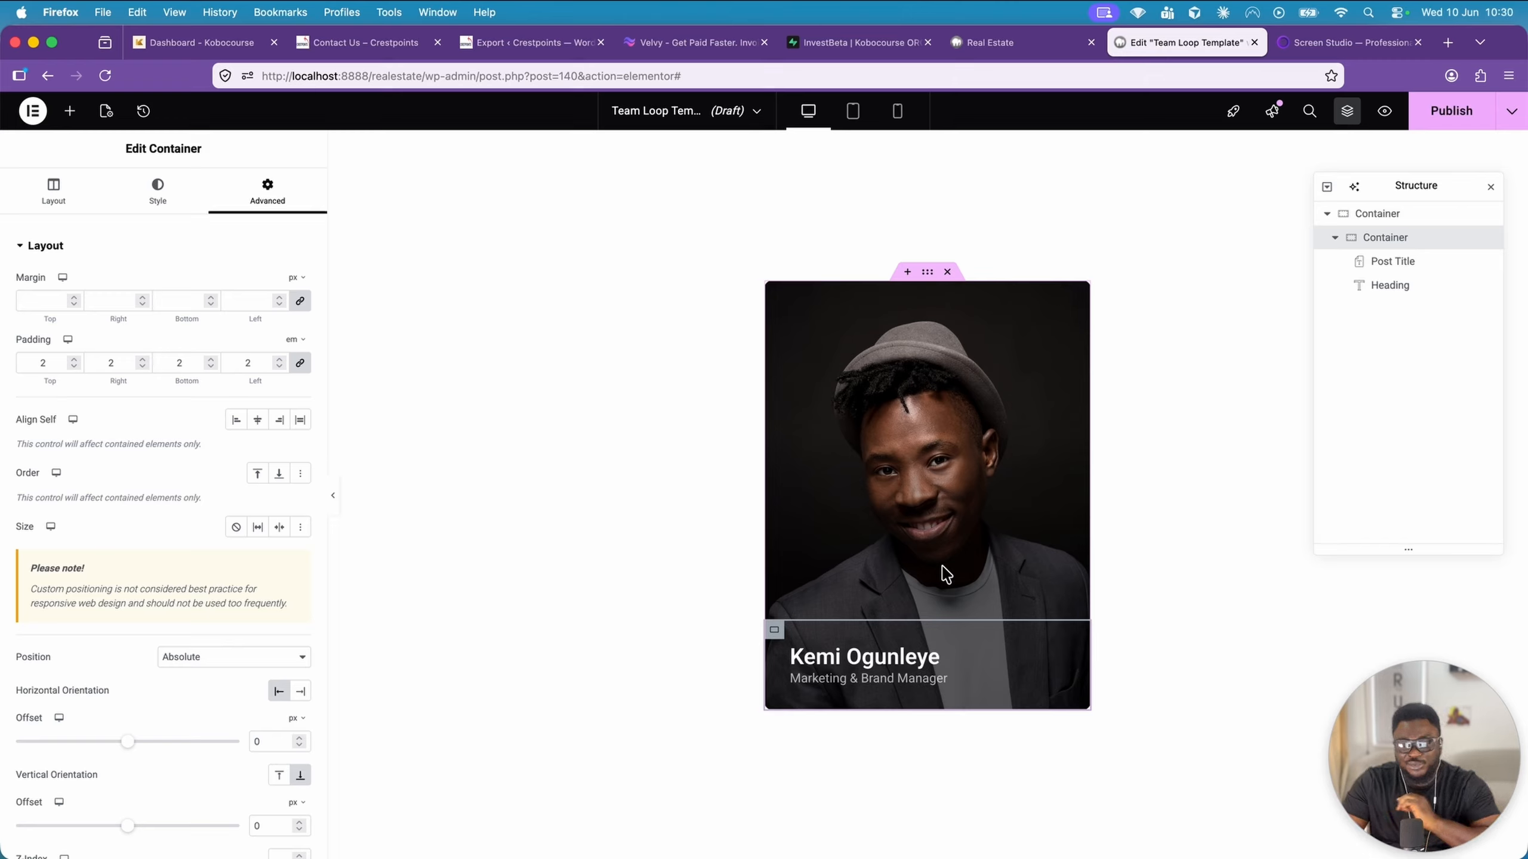
Make the outer container a link by setting its HTML tag to a (link) and its link to the dynamic Post URL
click(928, 274)
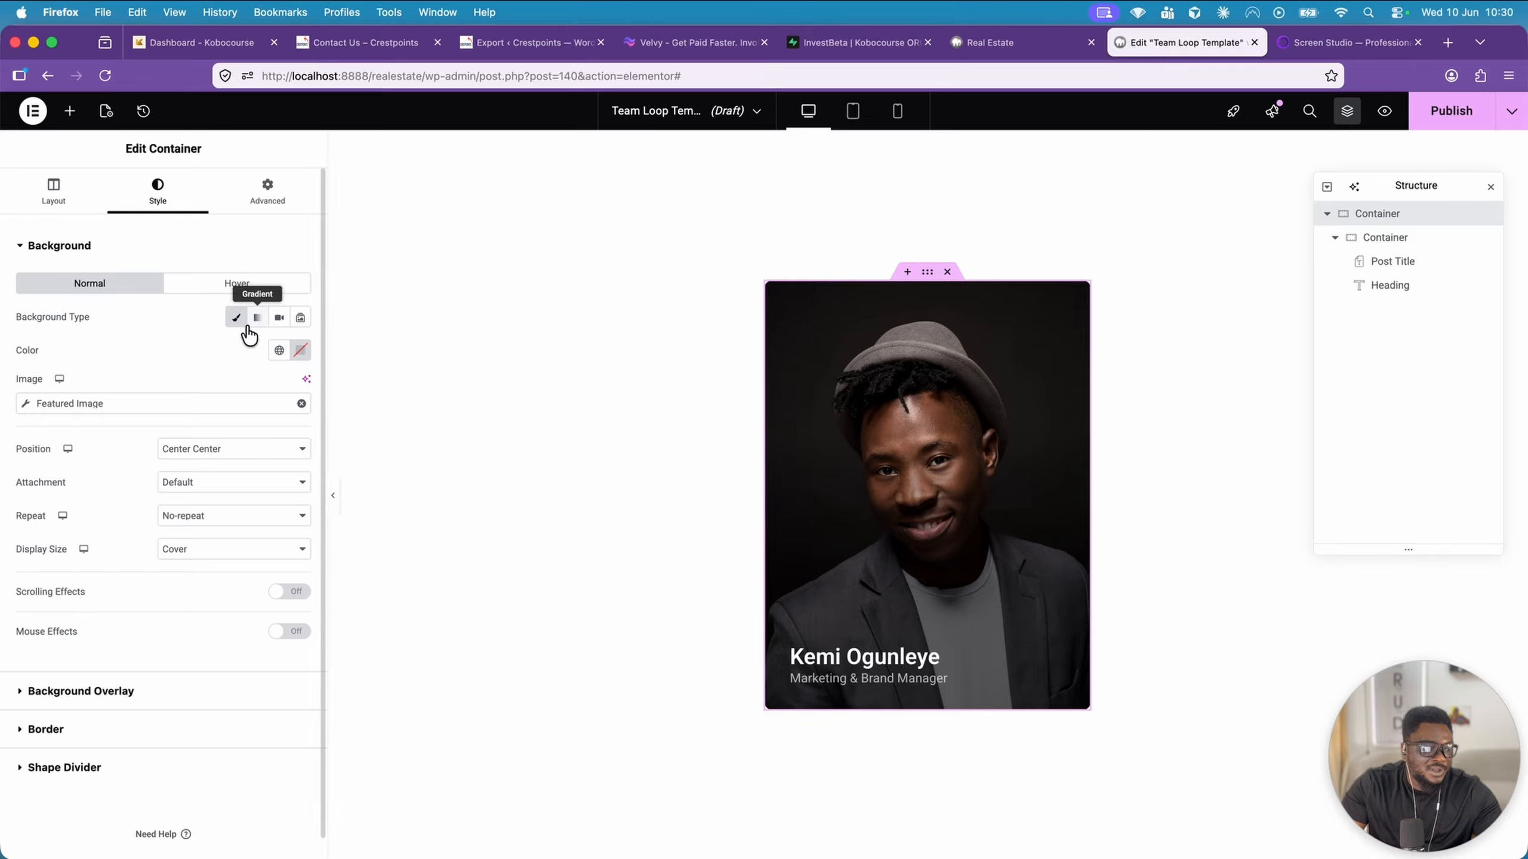
click(41, 188)
scroll(238, 462, down, 2)
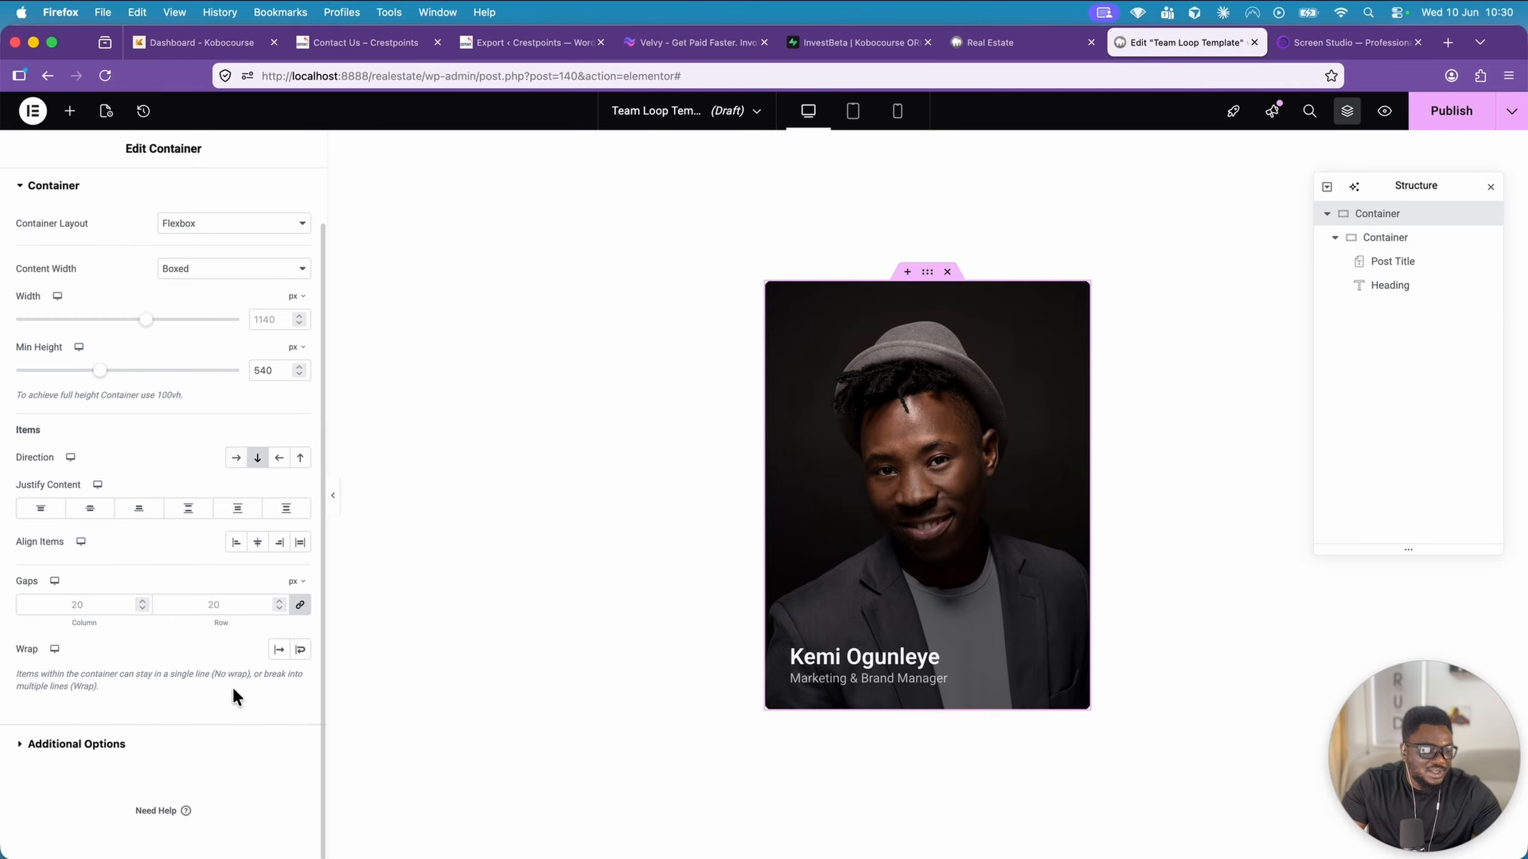
click(193, 750)
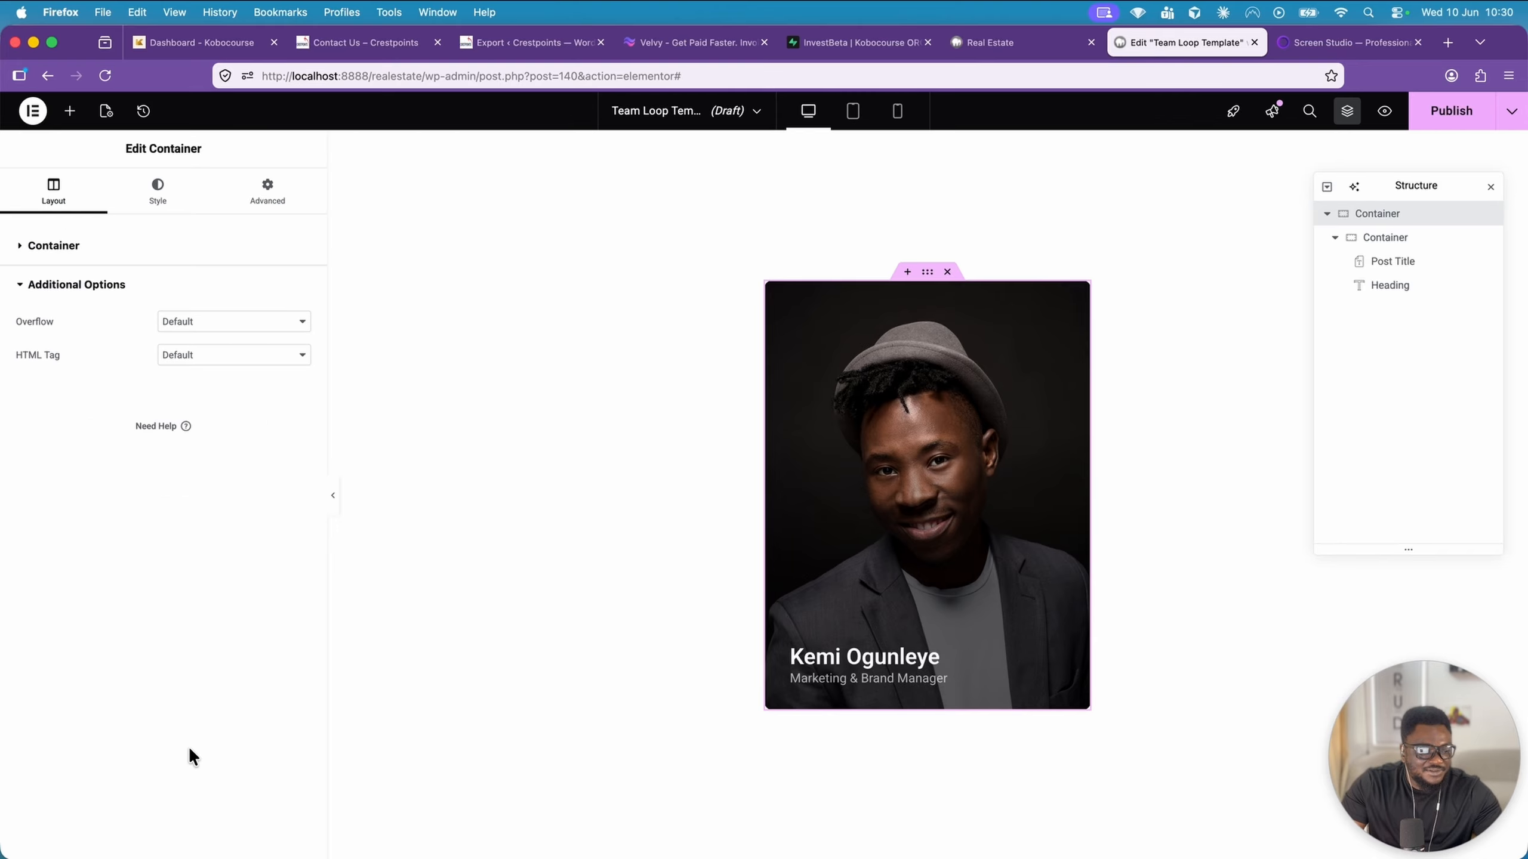
click(231, 356)
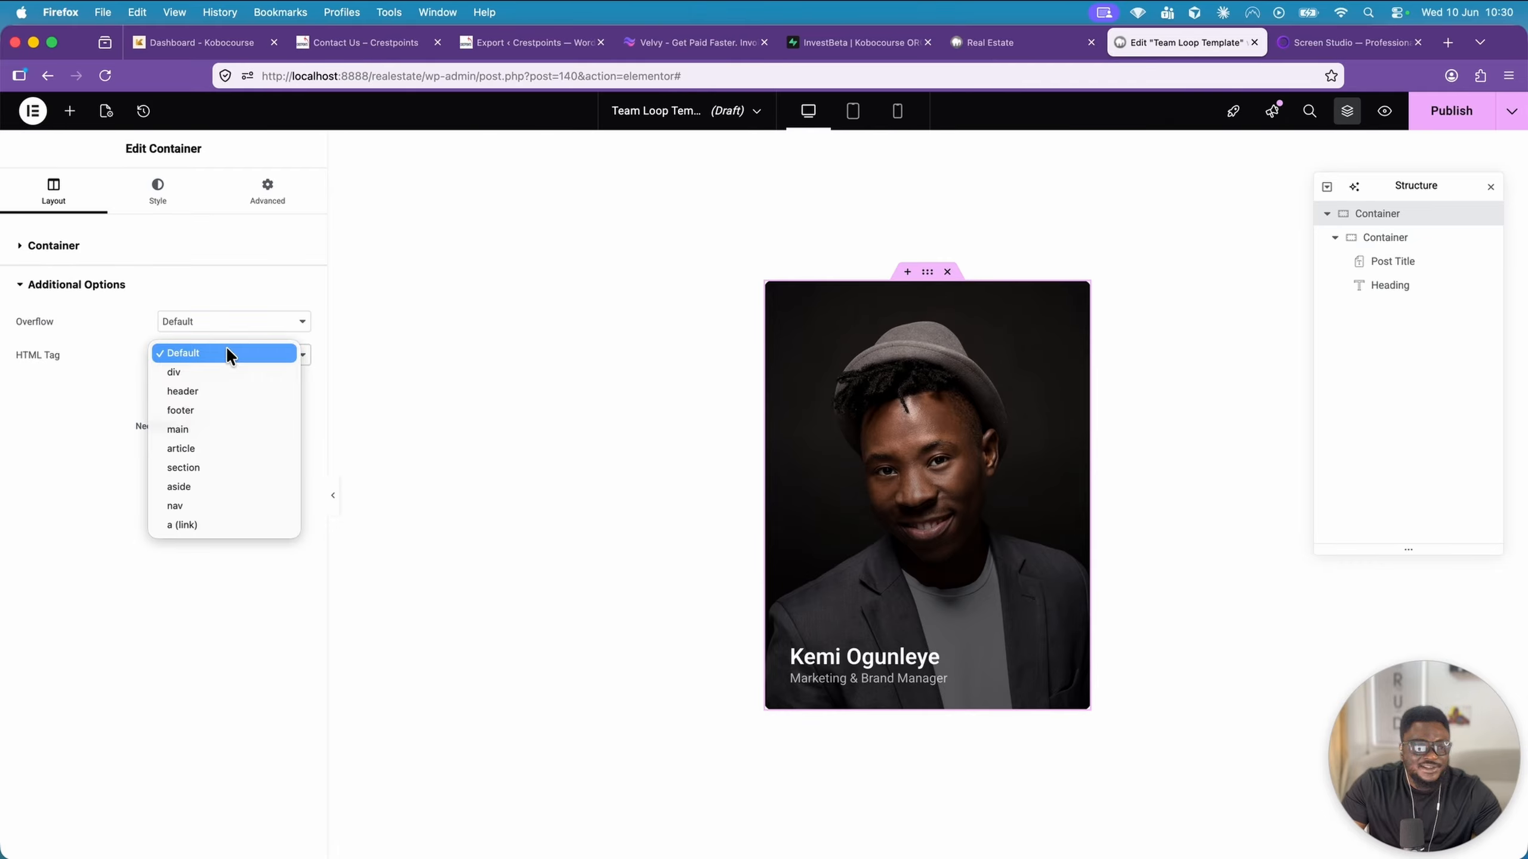
click(243, 525)
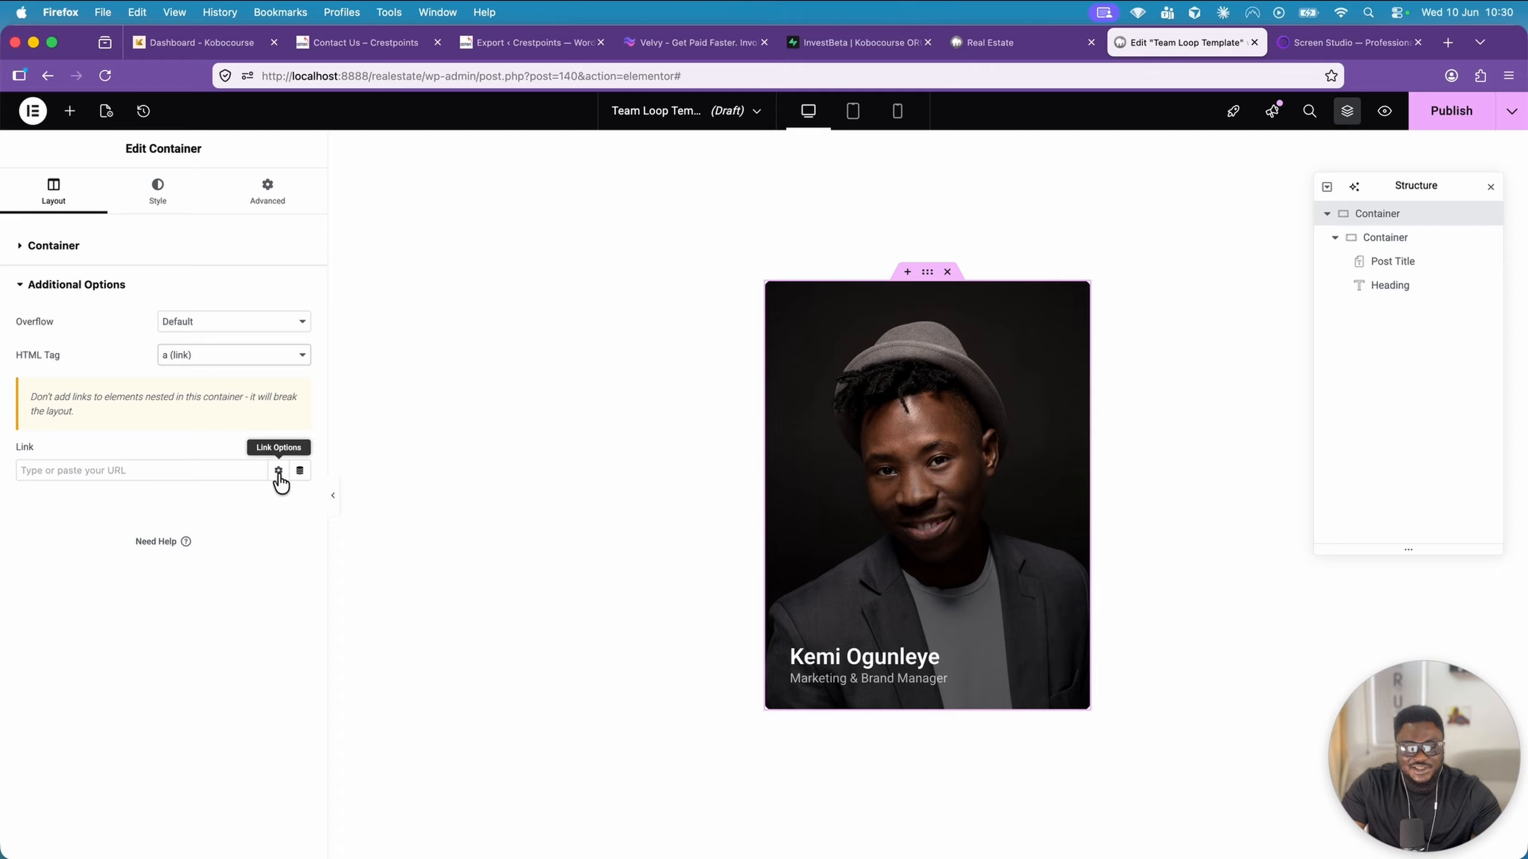
click(301, 471)
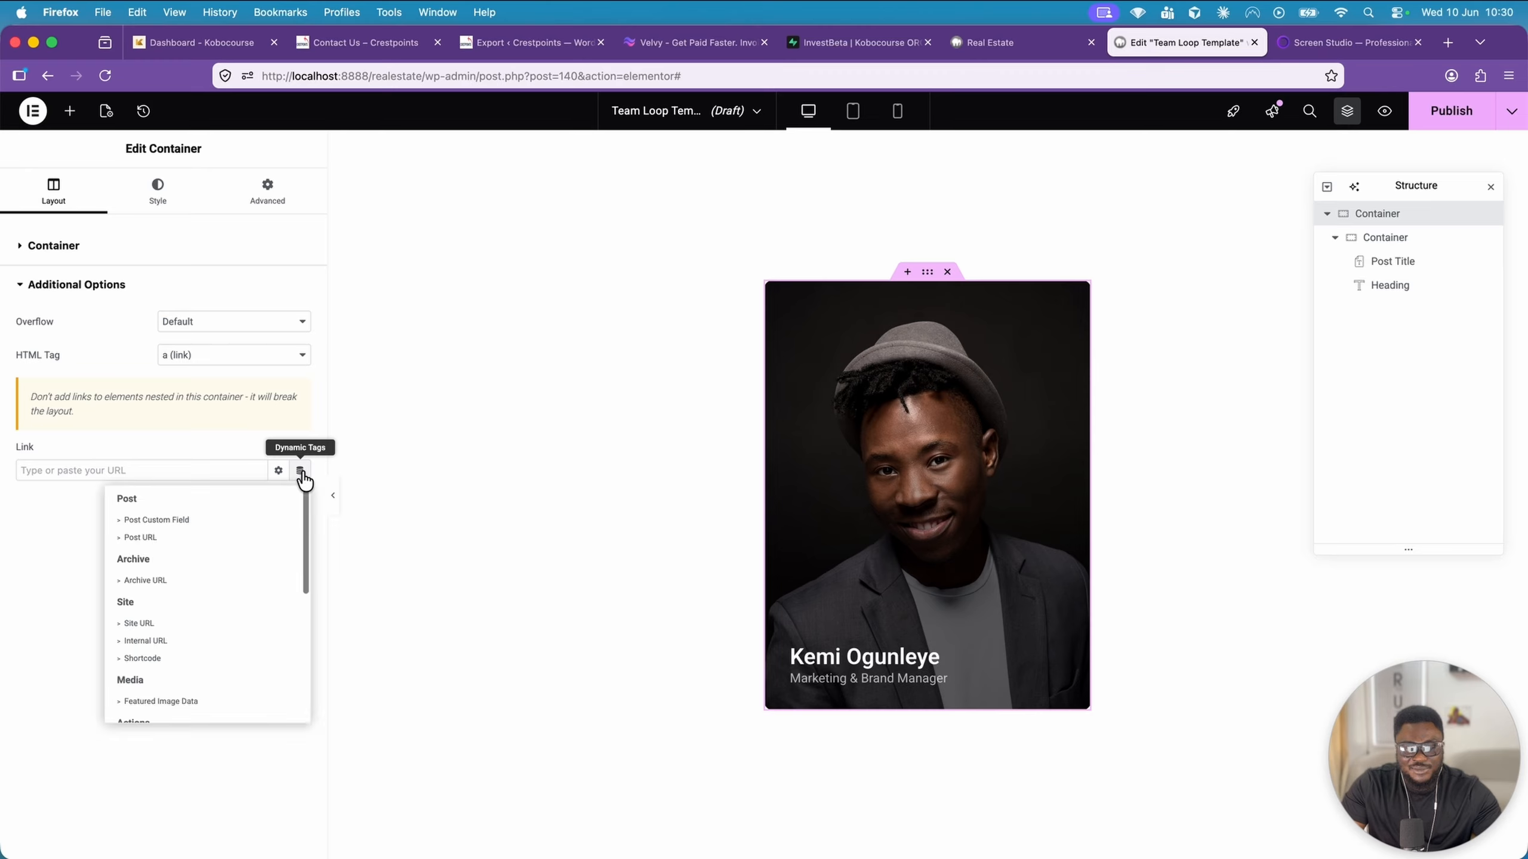
click(171, 538)
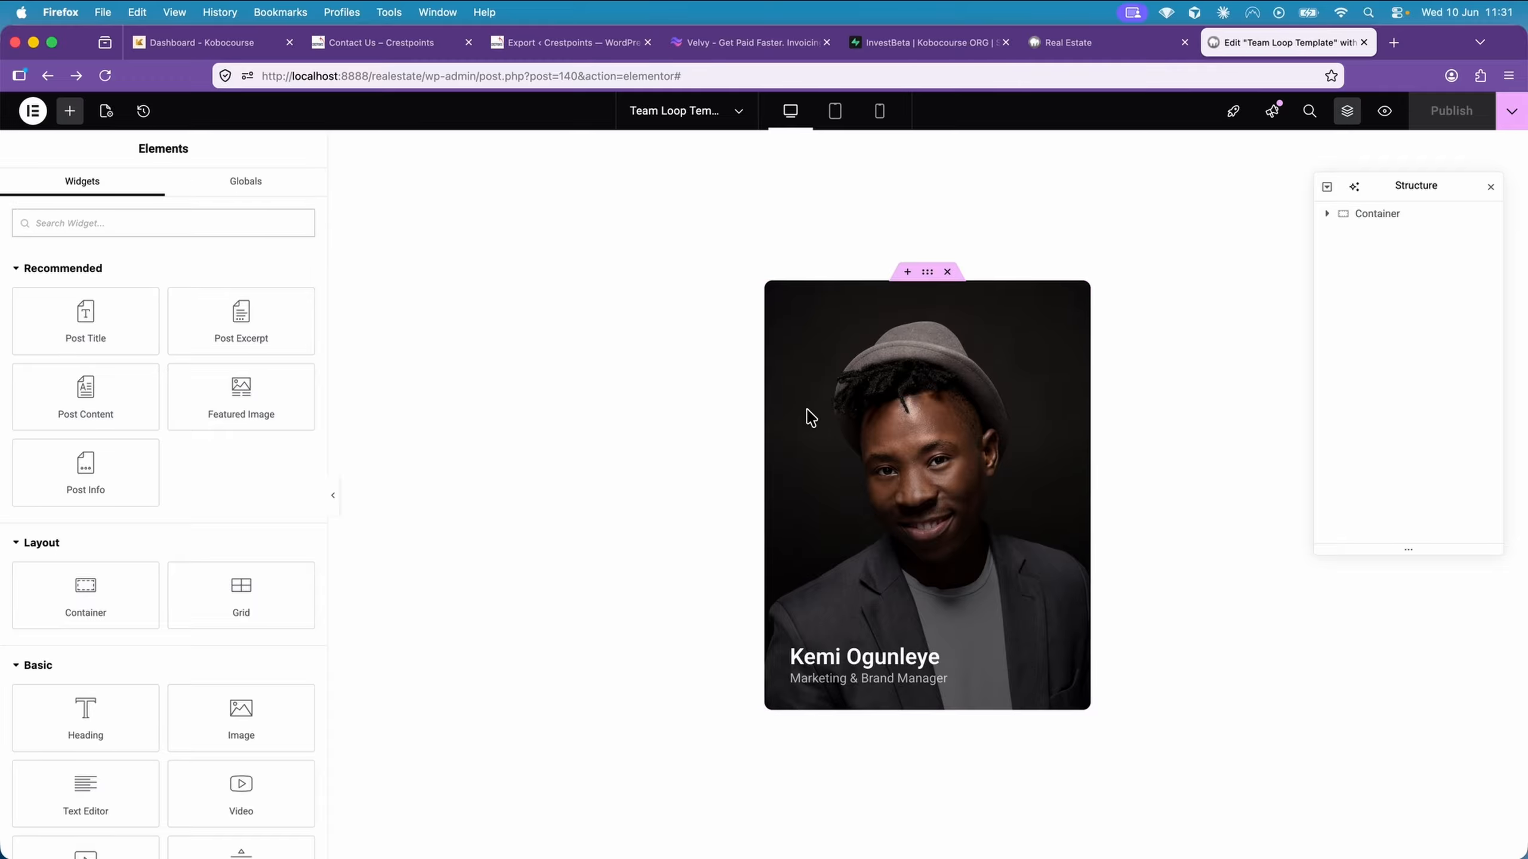
Exit the template editor to WordPress and open the Homepage for editing with Elementor
click(35, 113)
click(103, 348)
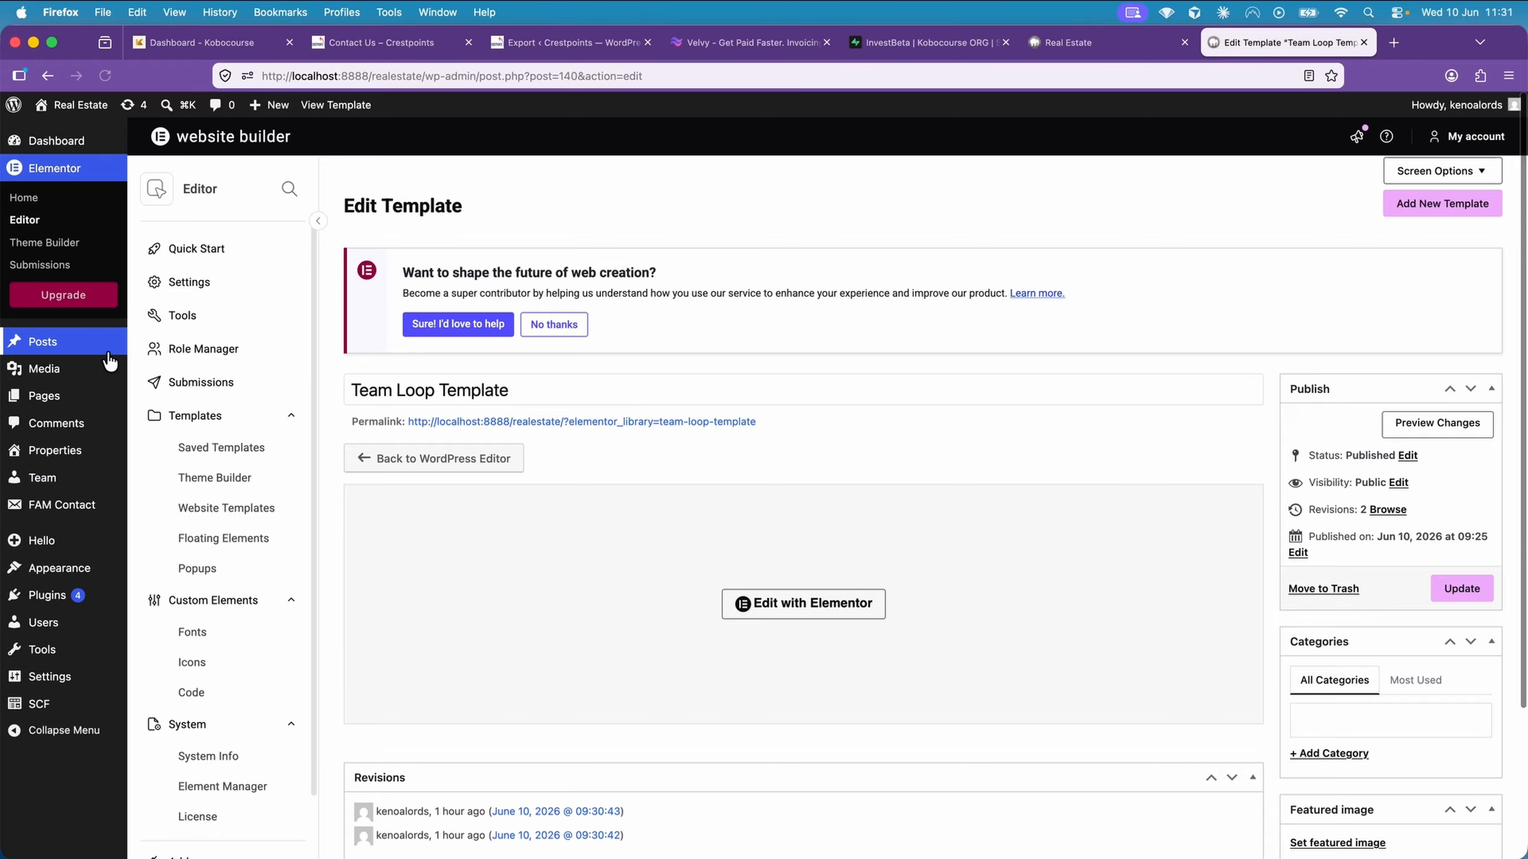
mouse_move(70, 391)
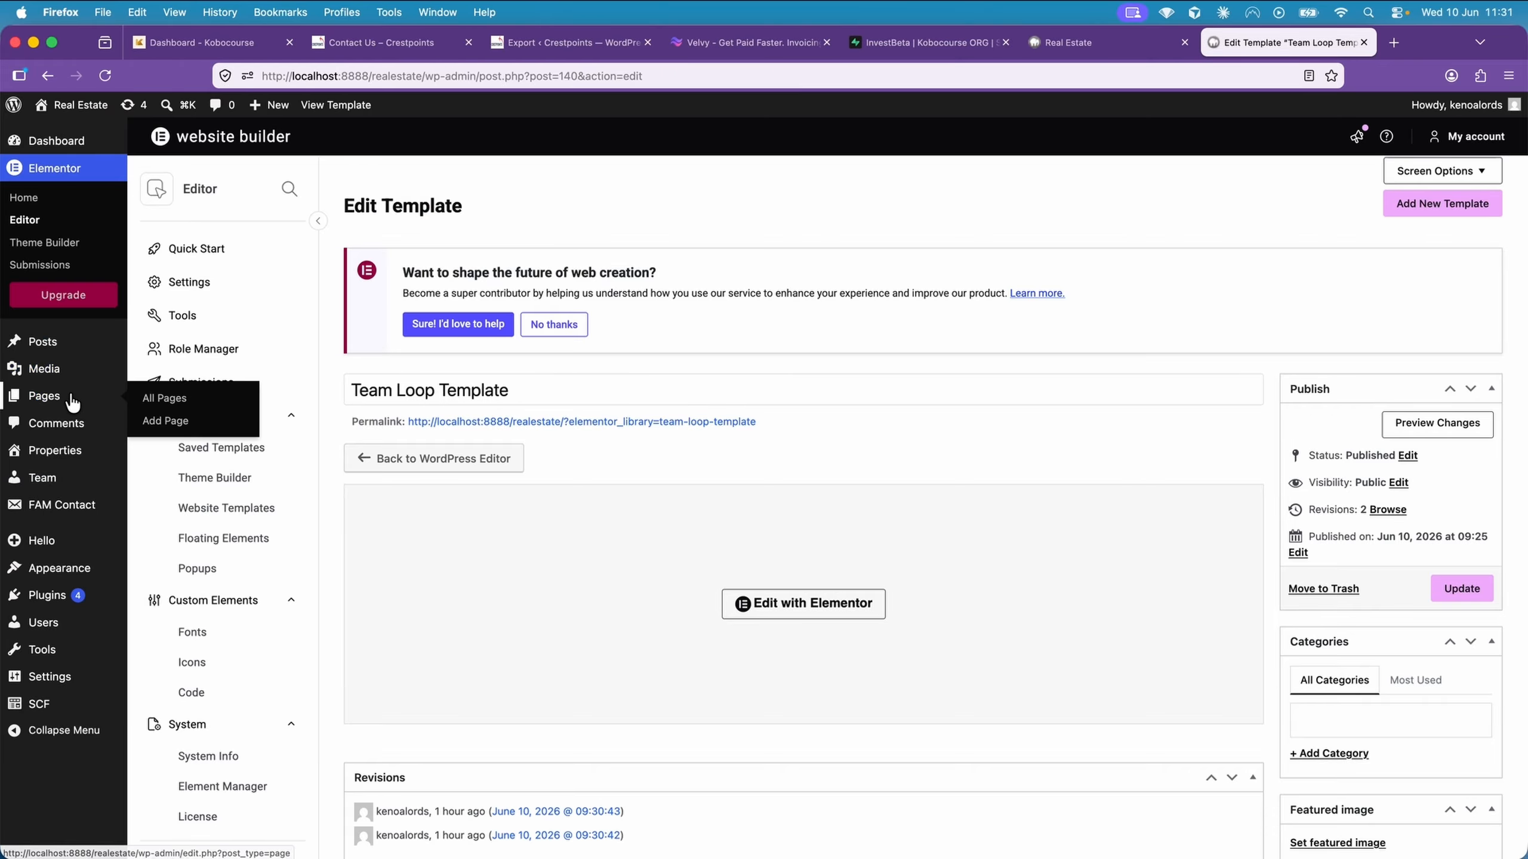
click(155, 401)
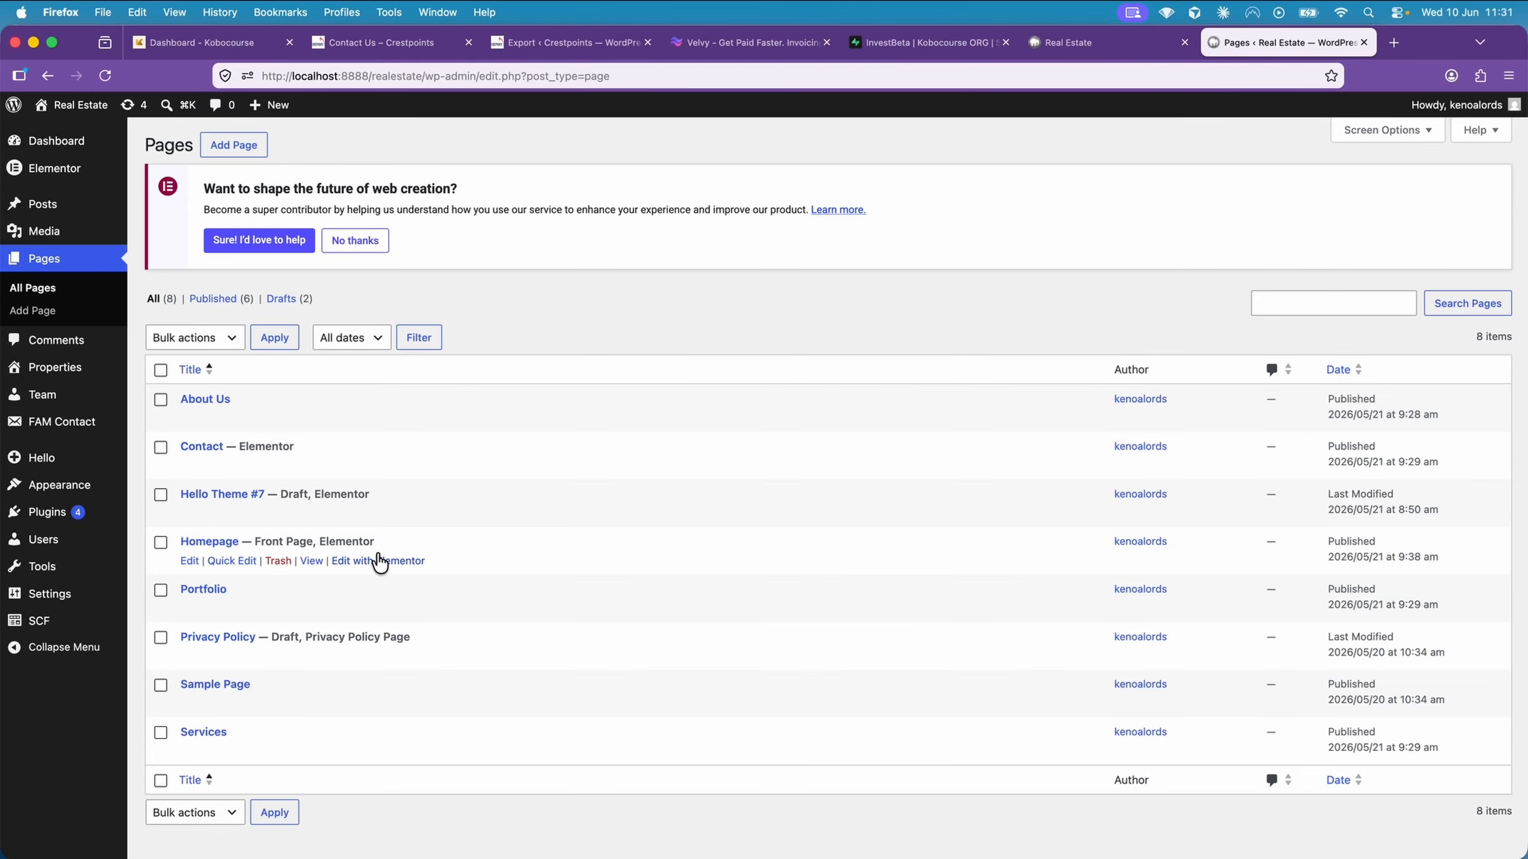
click(388, 562)
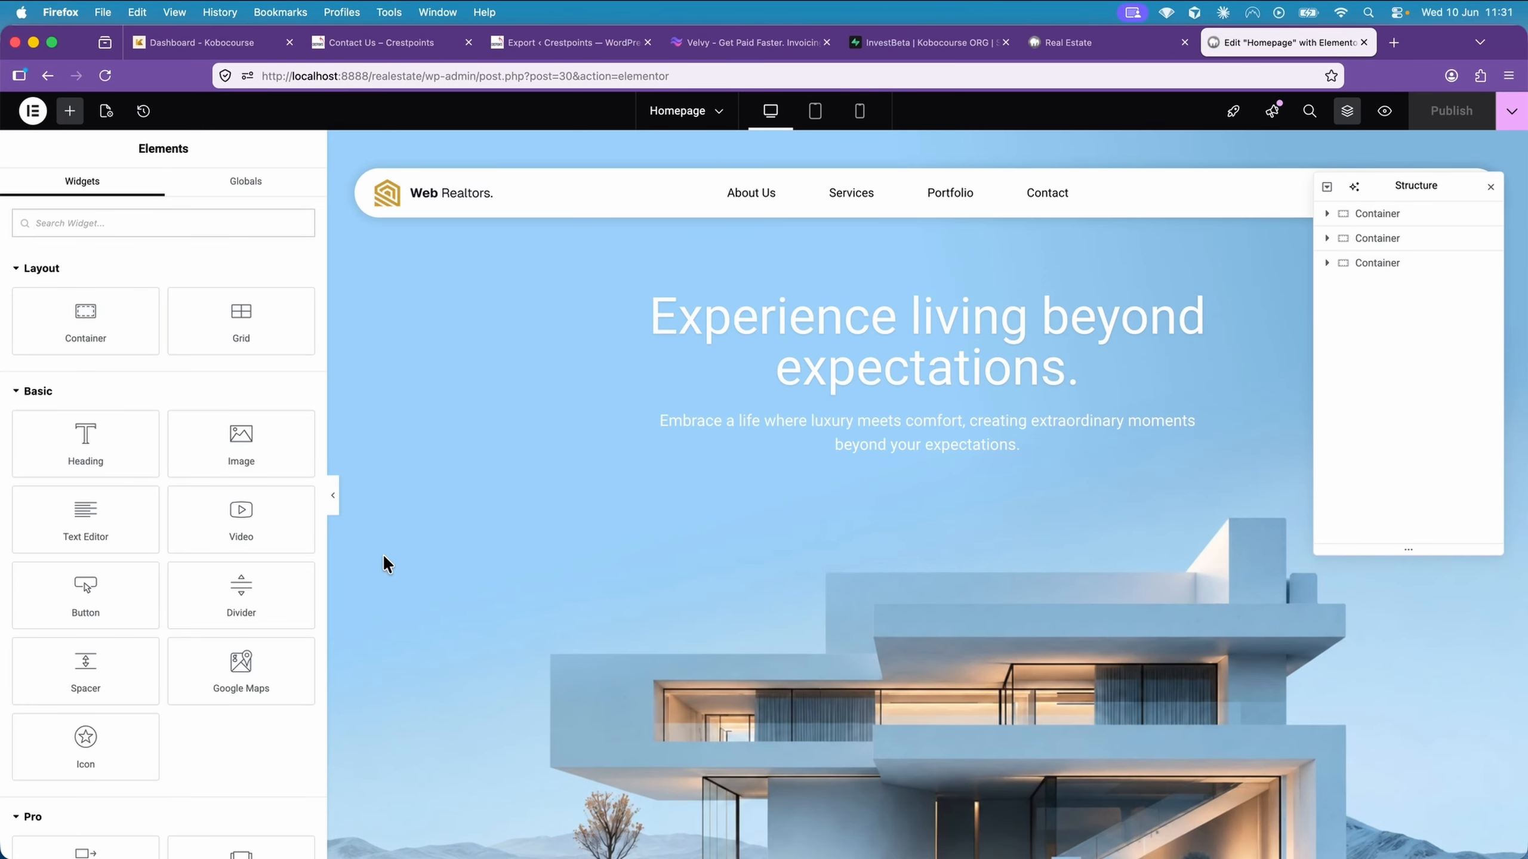
scroll(382, 554, down, 15)
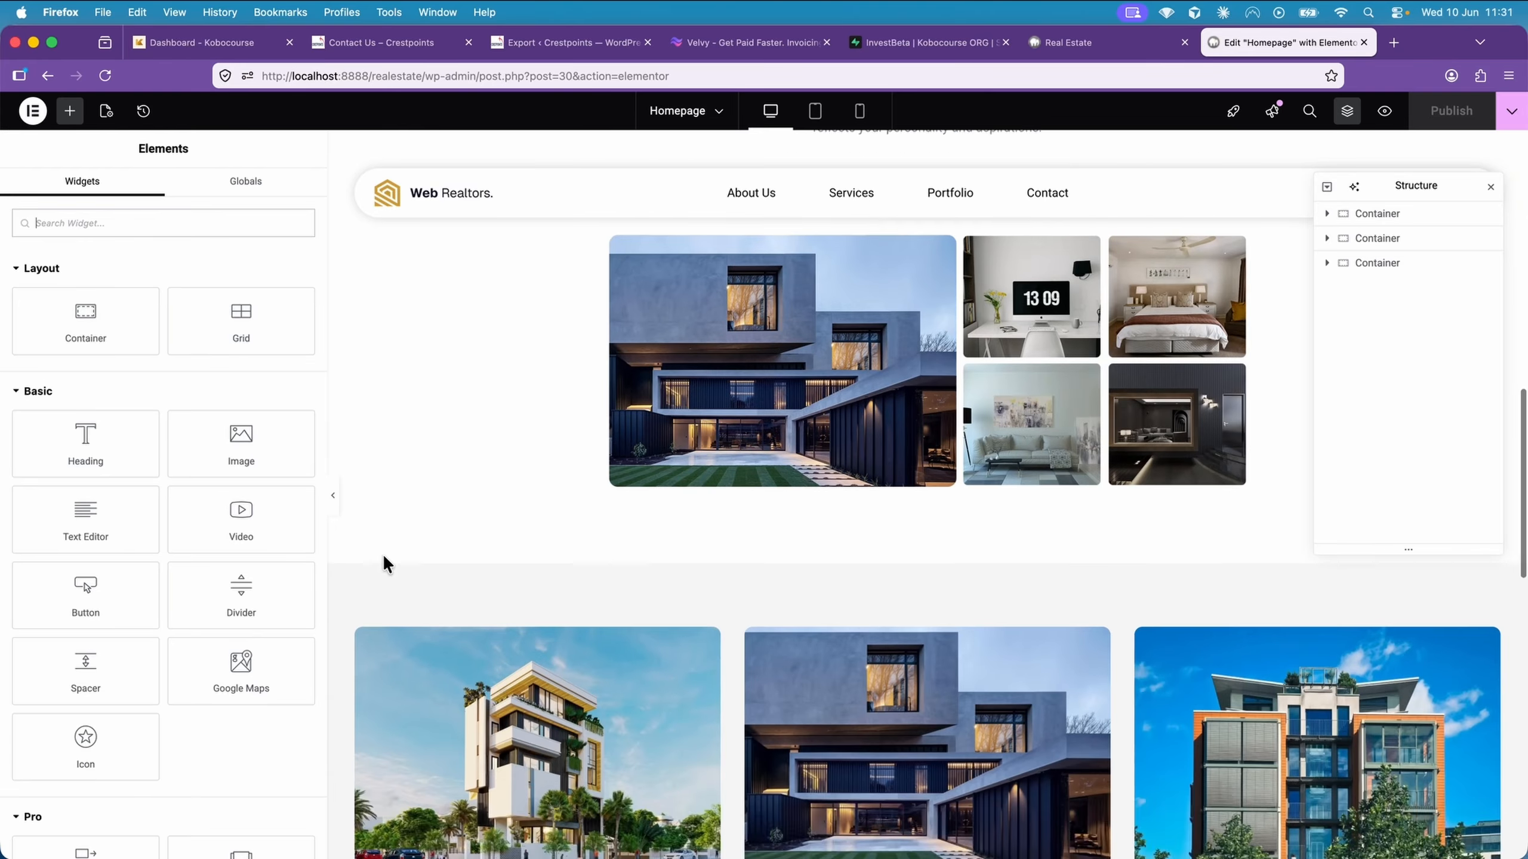
Add an empty single-column Flexbox container to the homepage below the property listings
scroll(384, 558, down, 2)
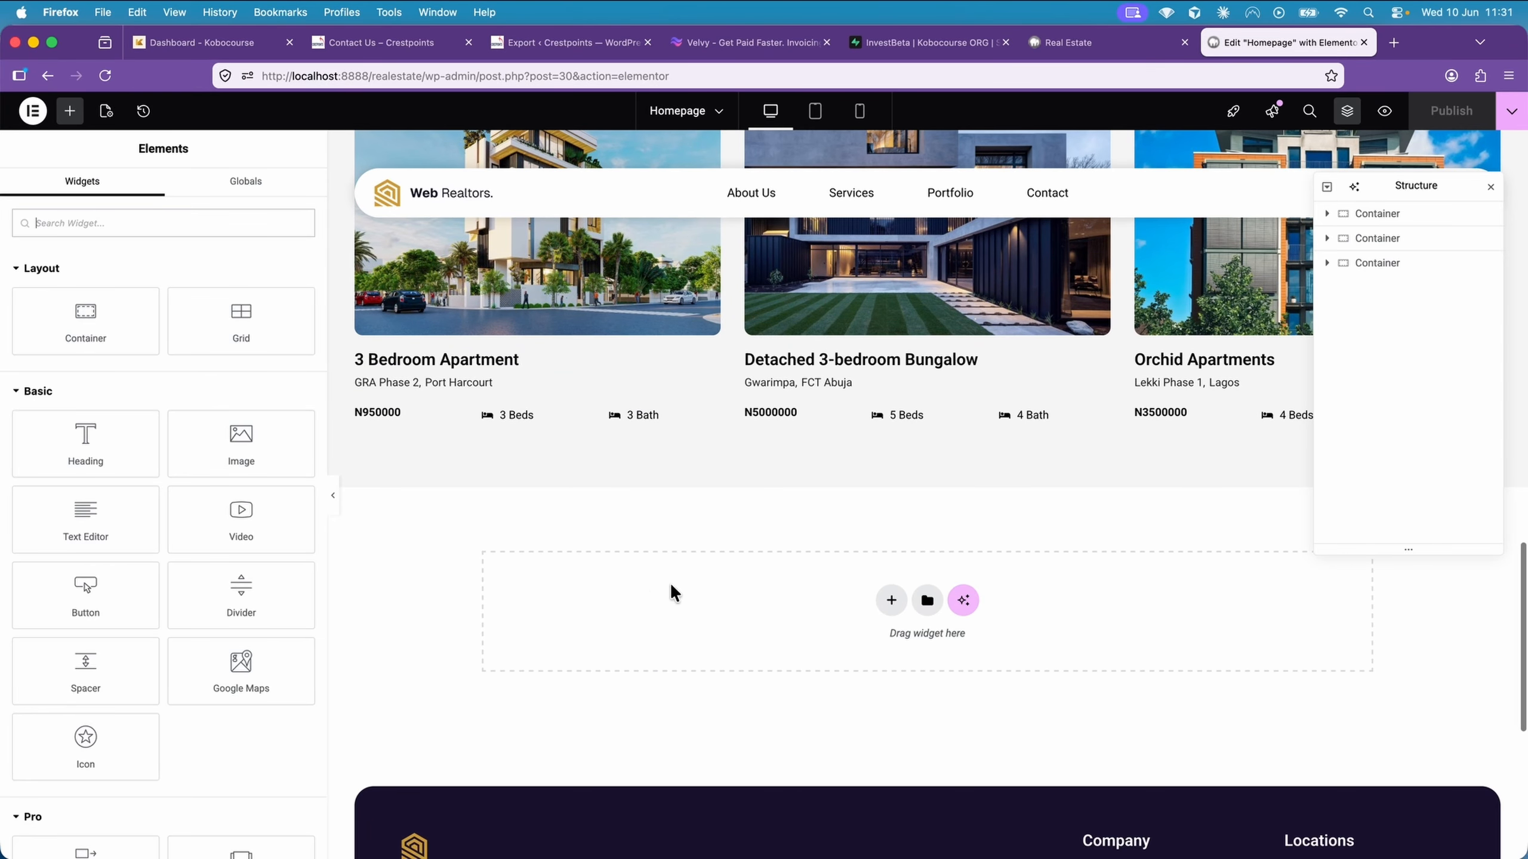
click(891, 600)
click(881, 649)
click(682, 639)
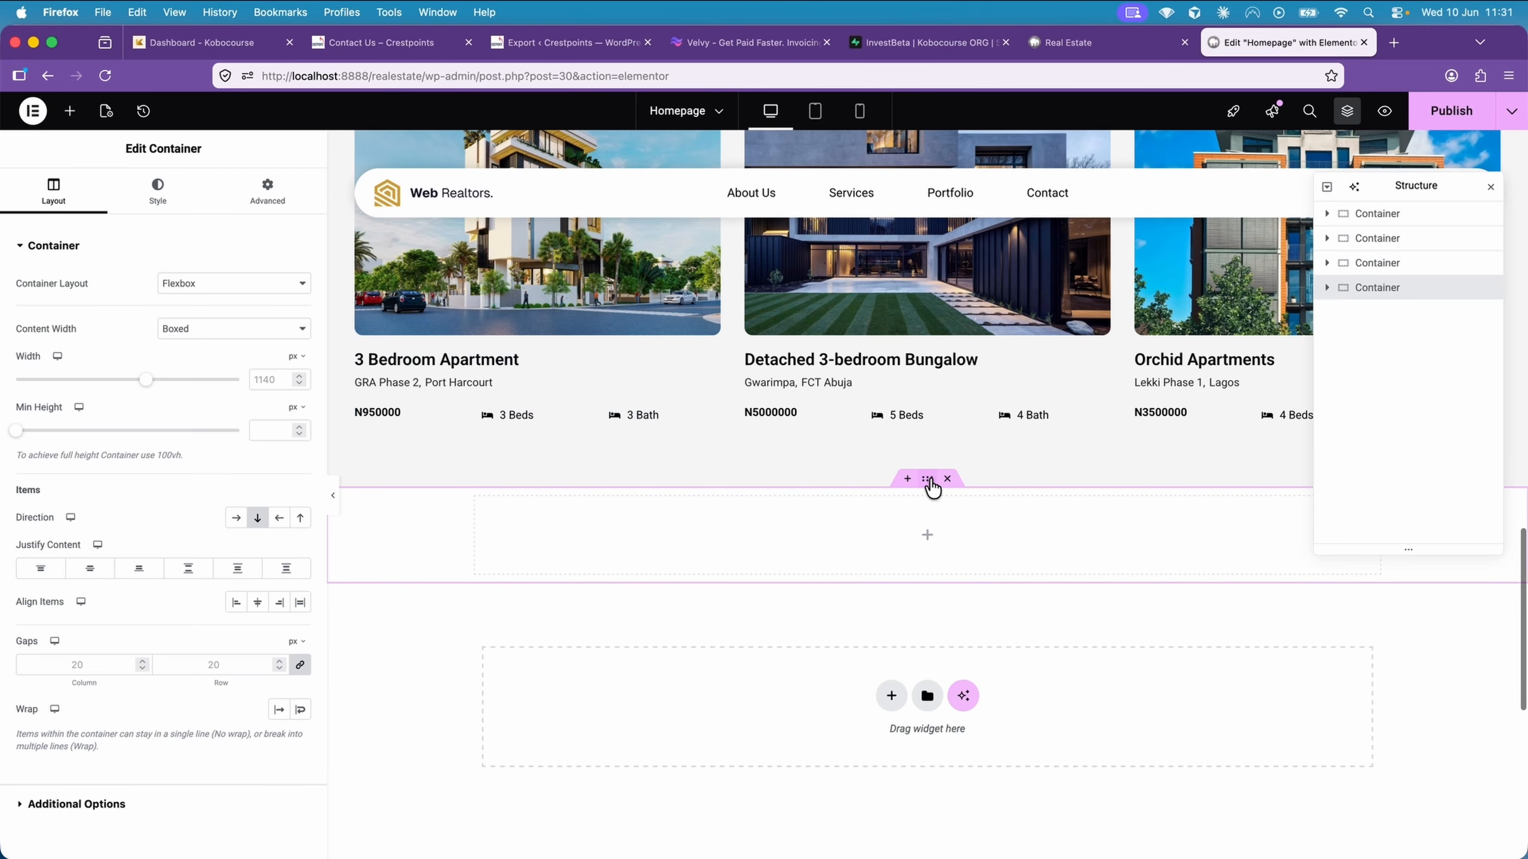
Set the new container's padding to 4 em at the top and bottom and 1 em at the right and left
click(275, 202)
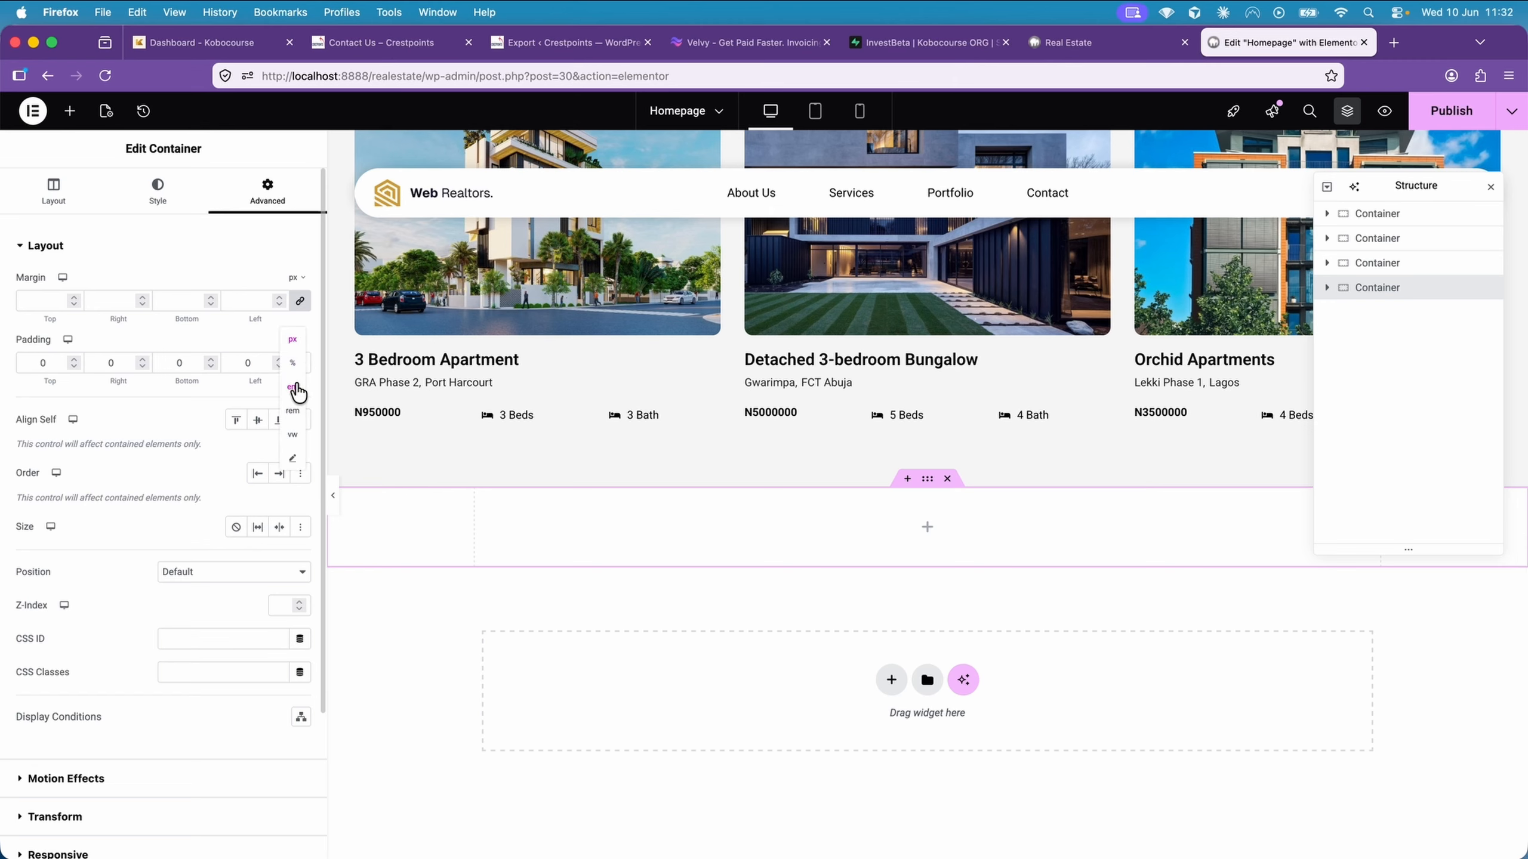
click(278, 359)
click(210, 359)
click(210, 359)
click(211, 359)
click(211, 359)
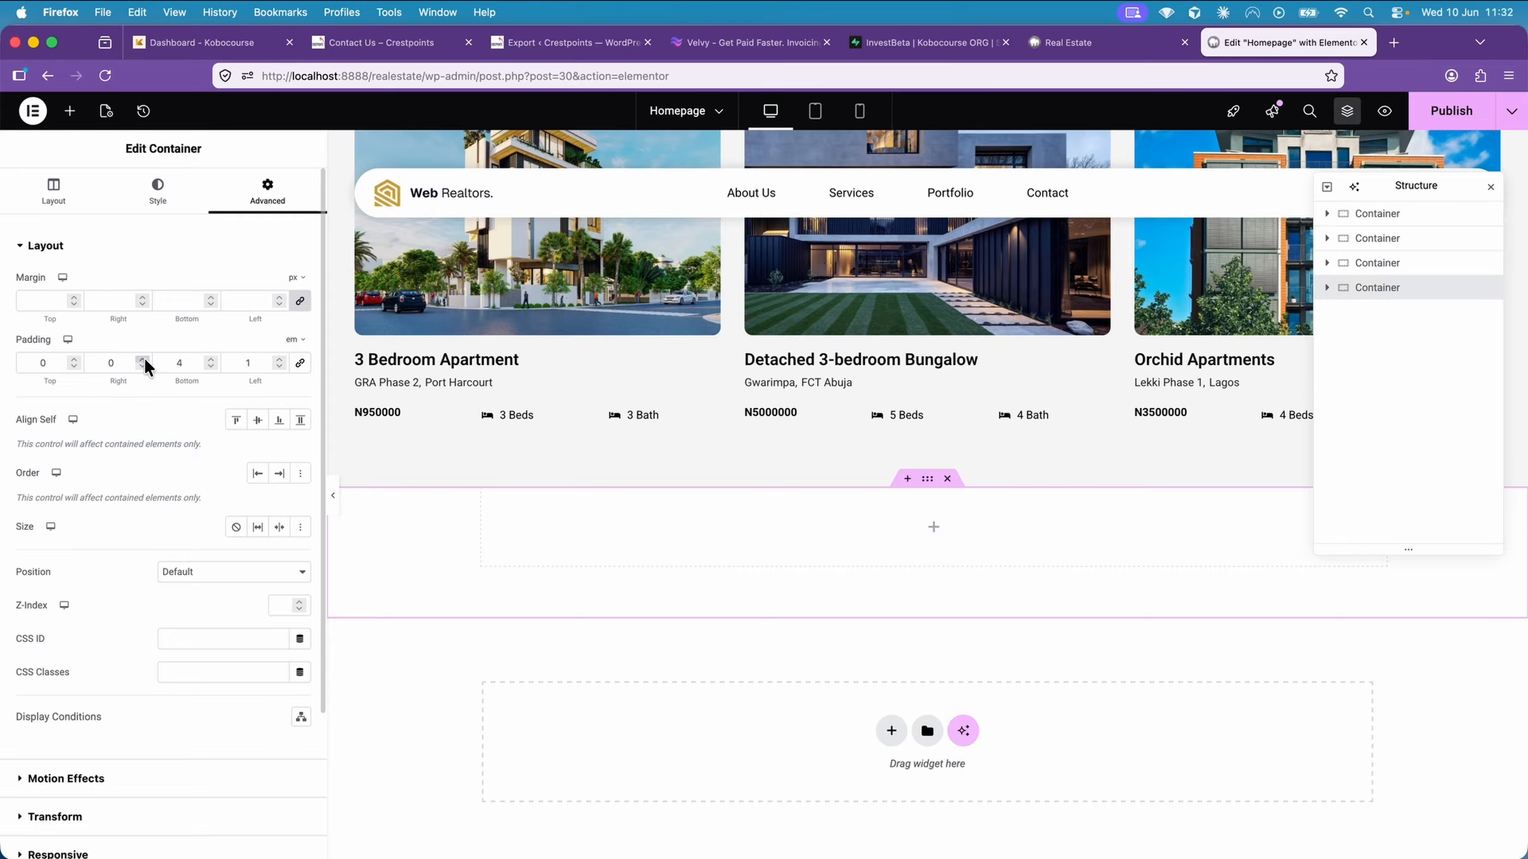
click(74, 359)
click(74, 359)
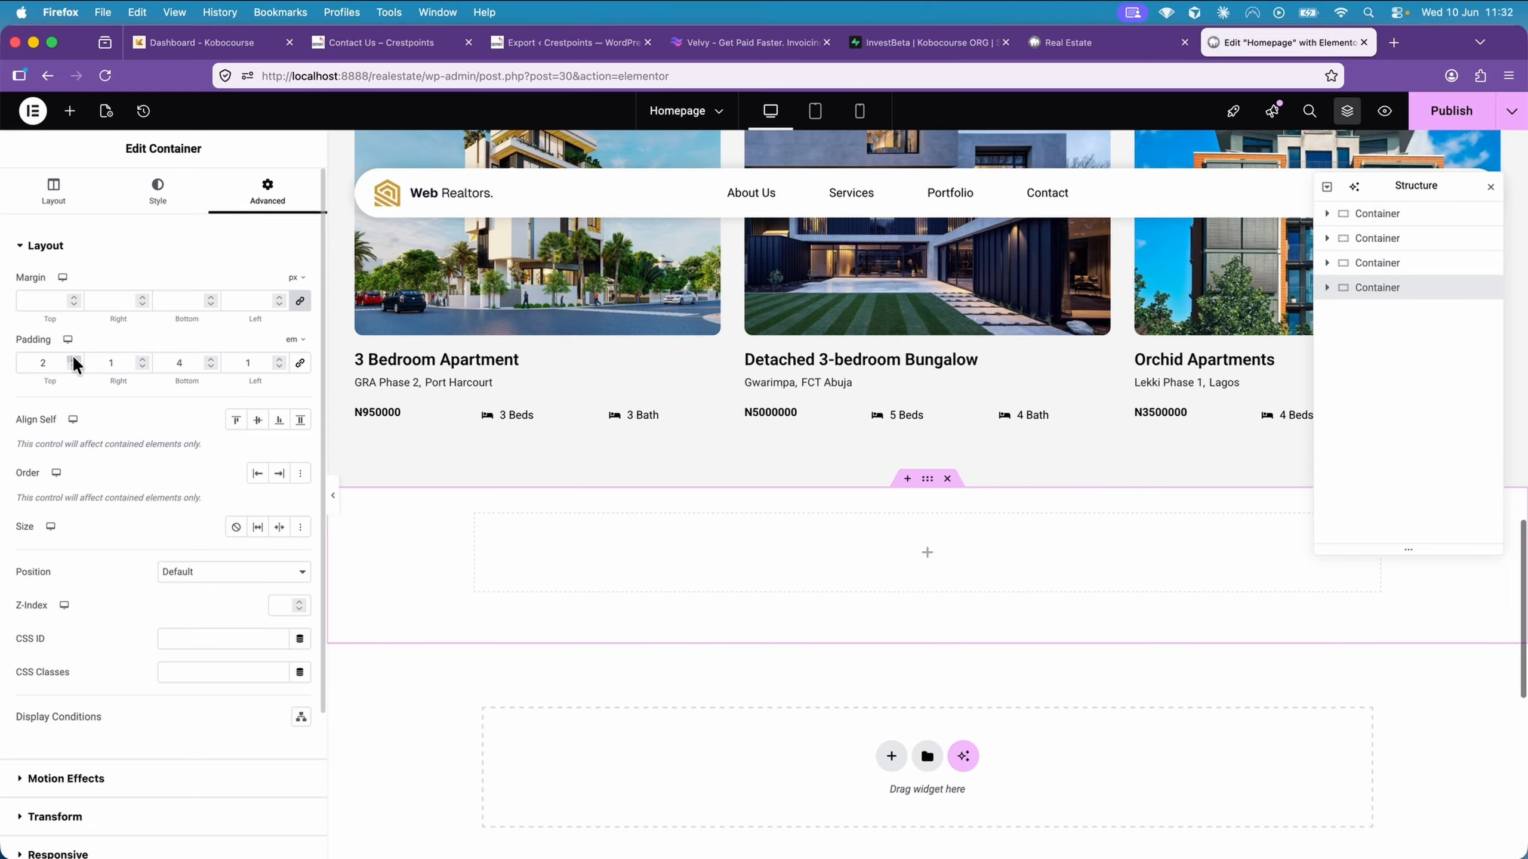
click(74, 359)
click(74, 359)
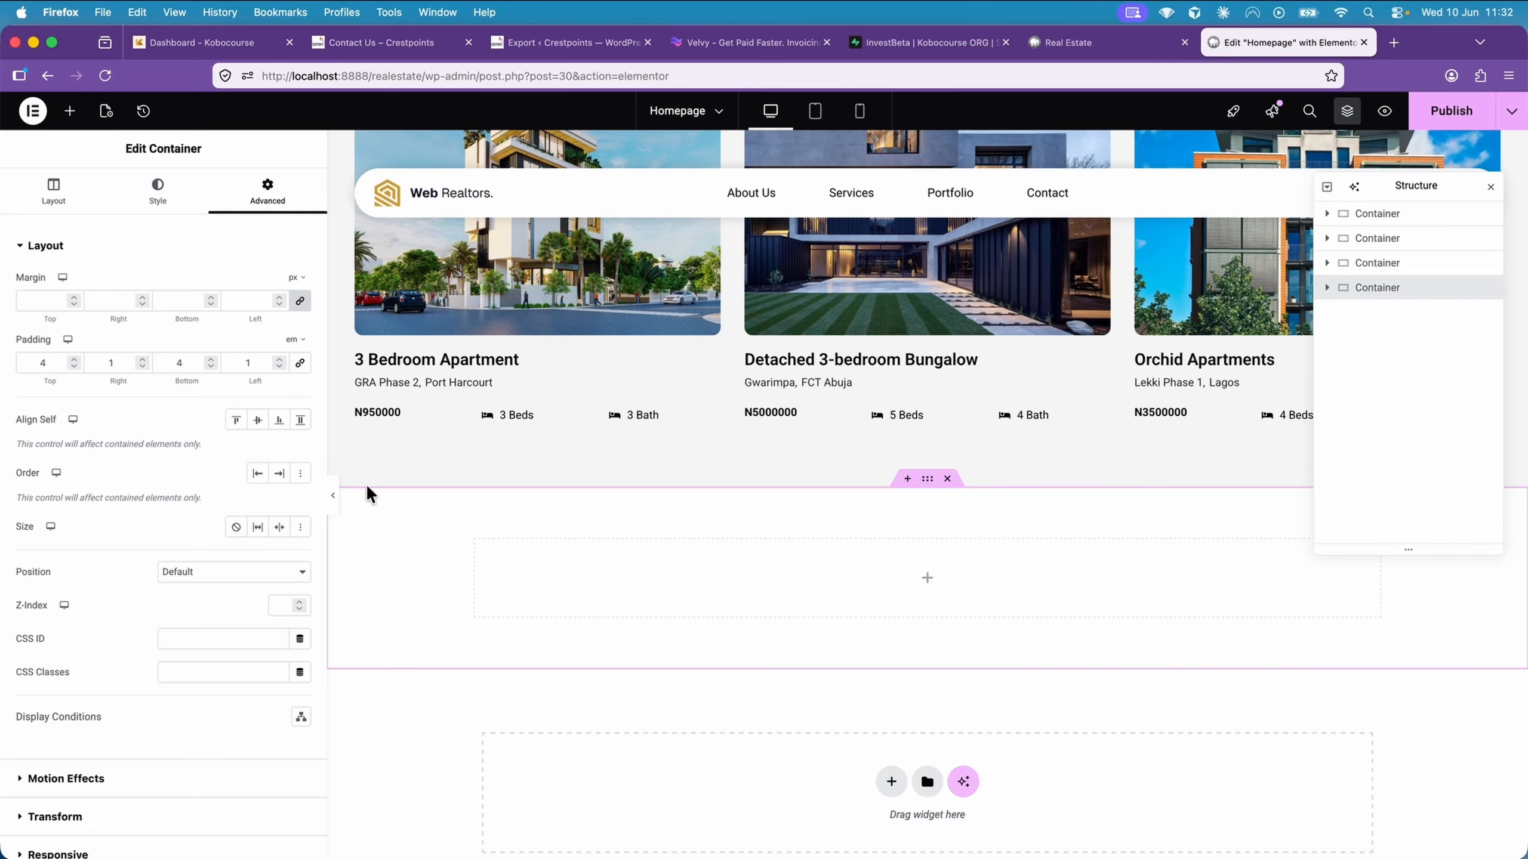
Add a heading inside the new container with the title "Meet the team"
click(70, 111)
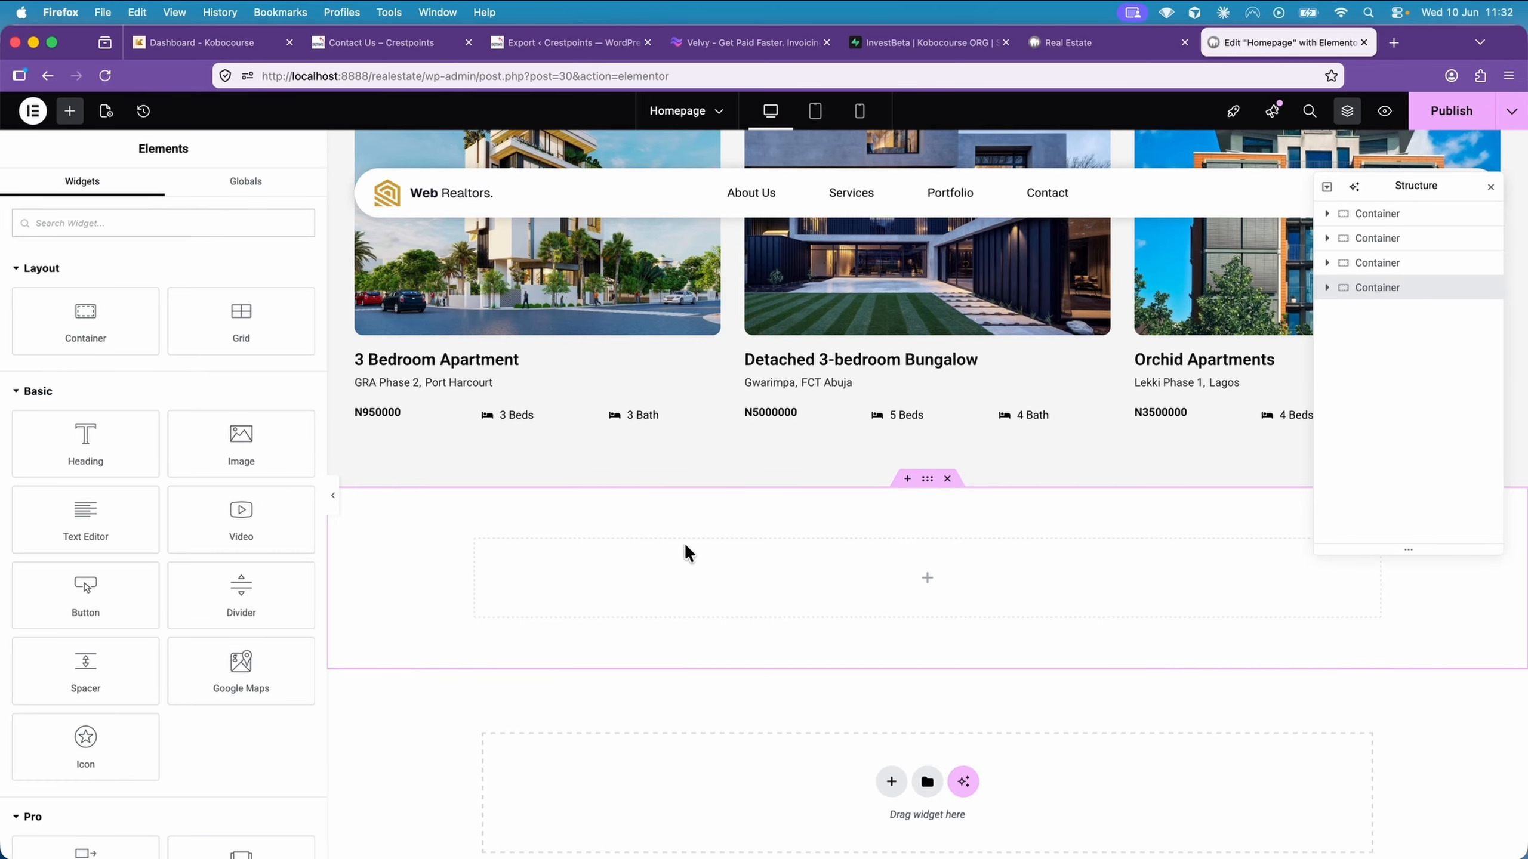
click(129, 432)
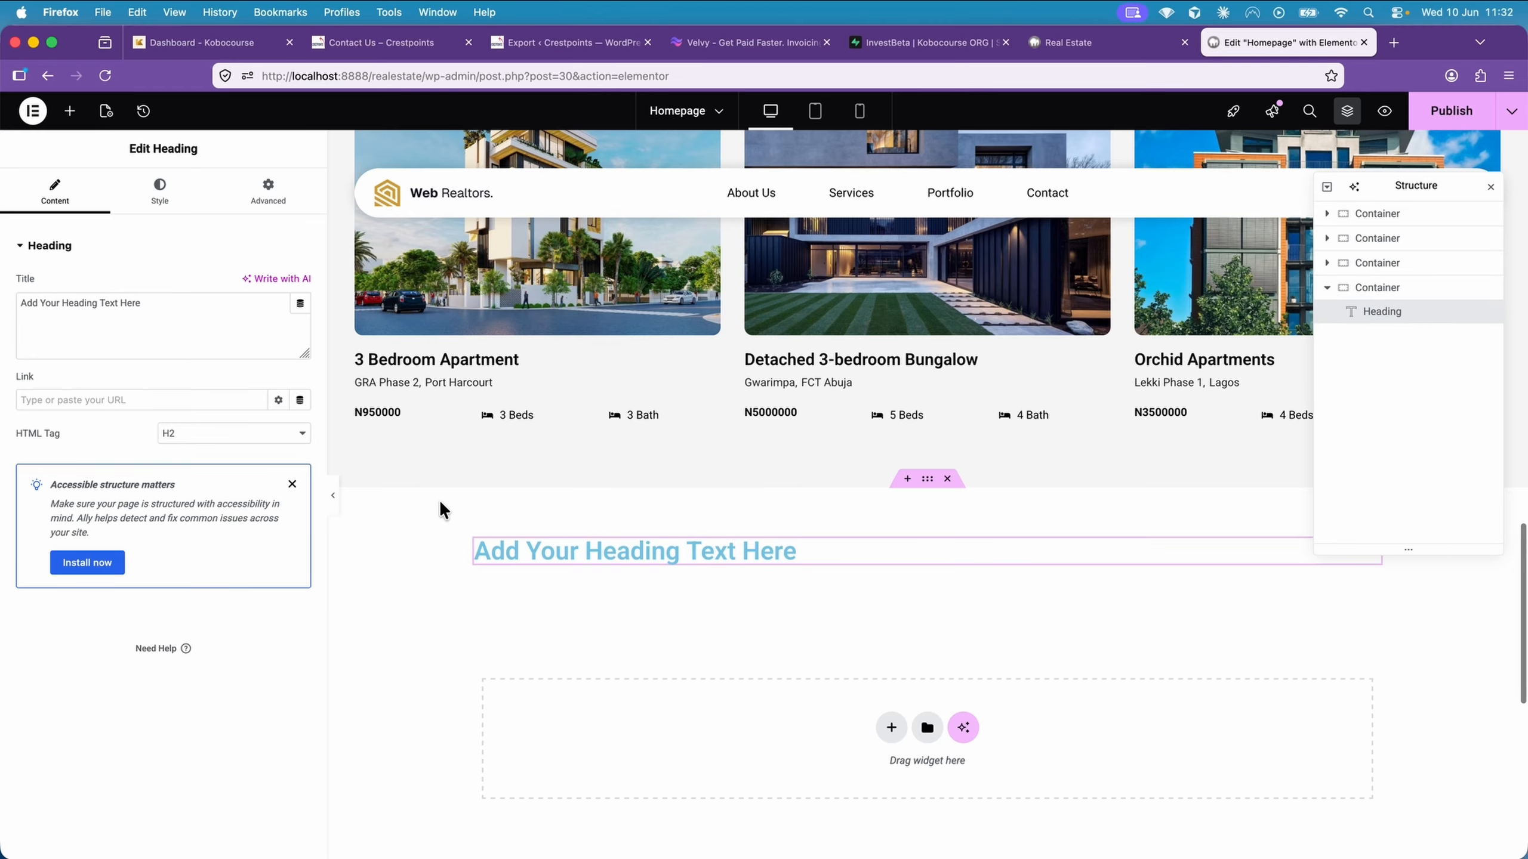
click(208, 313)
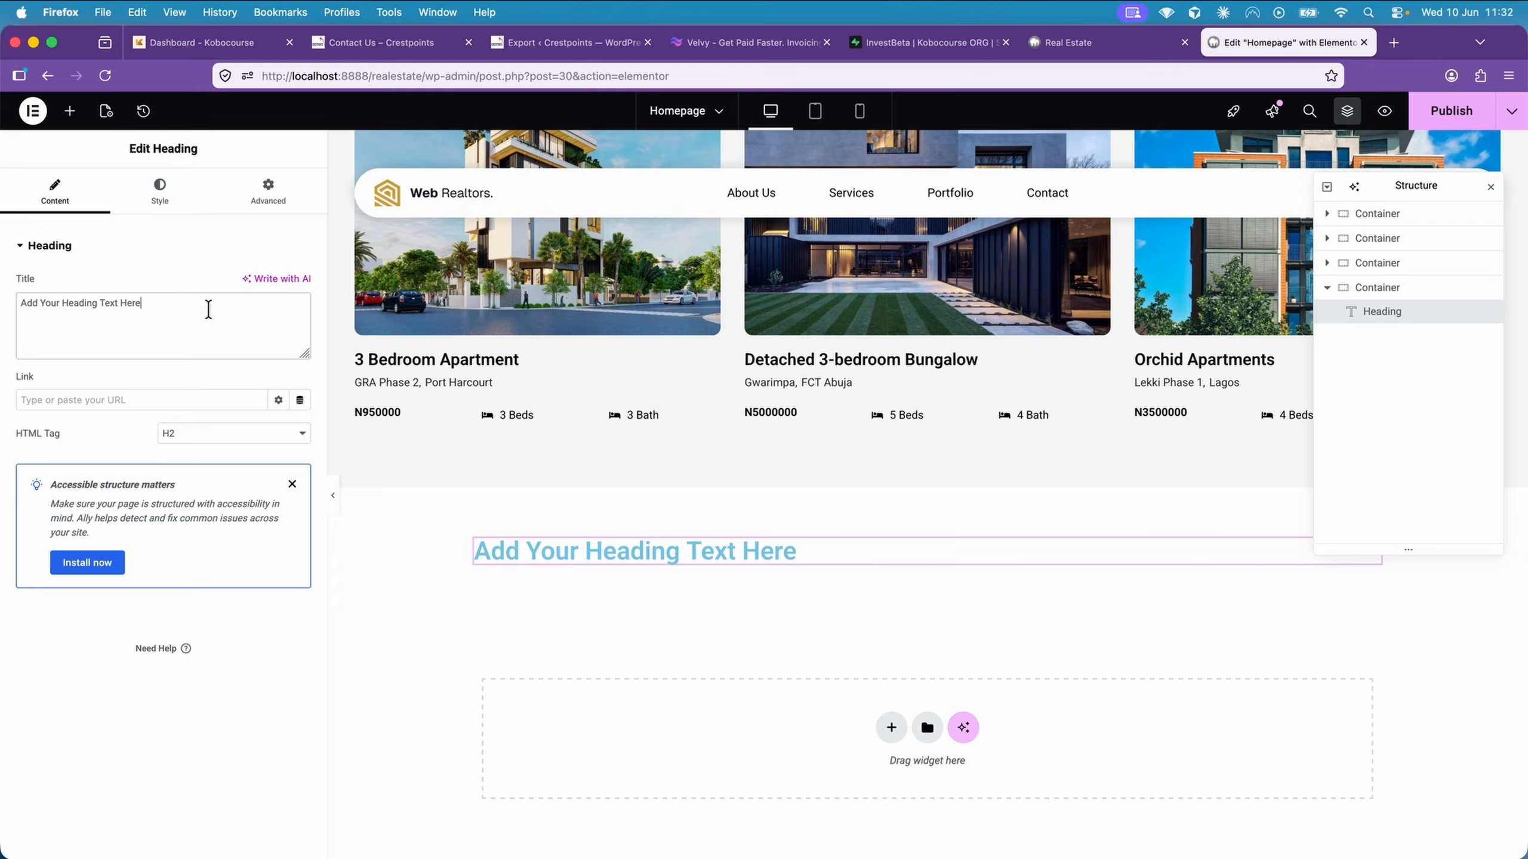
key(super+a)
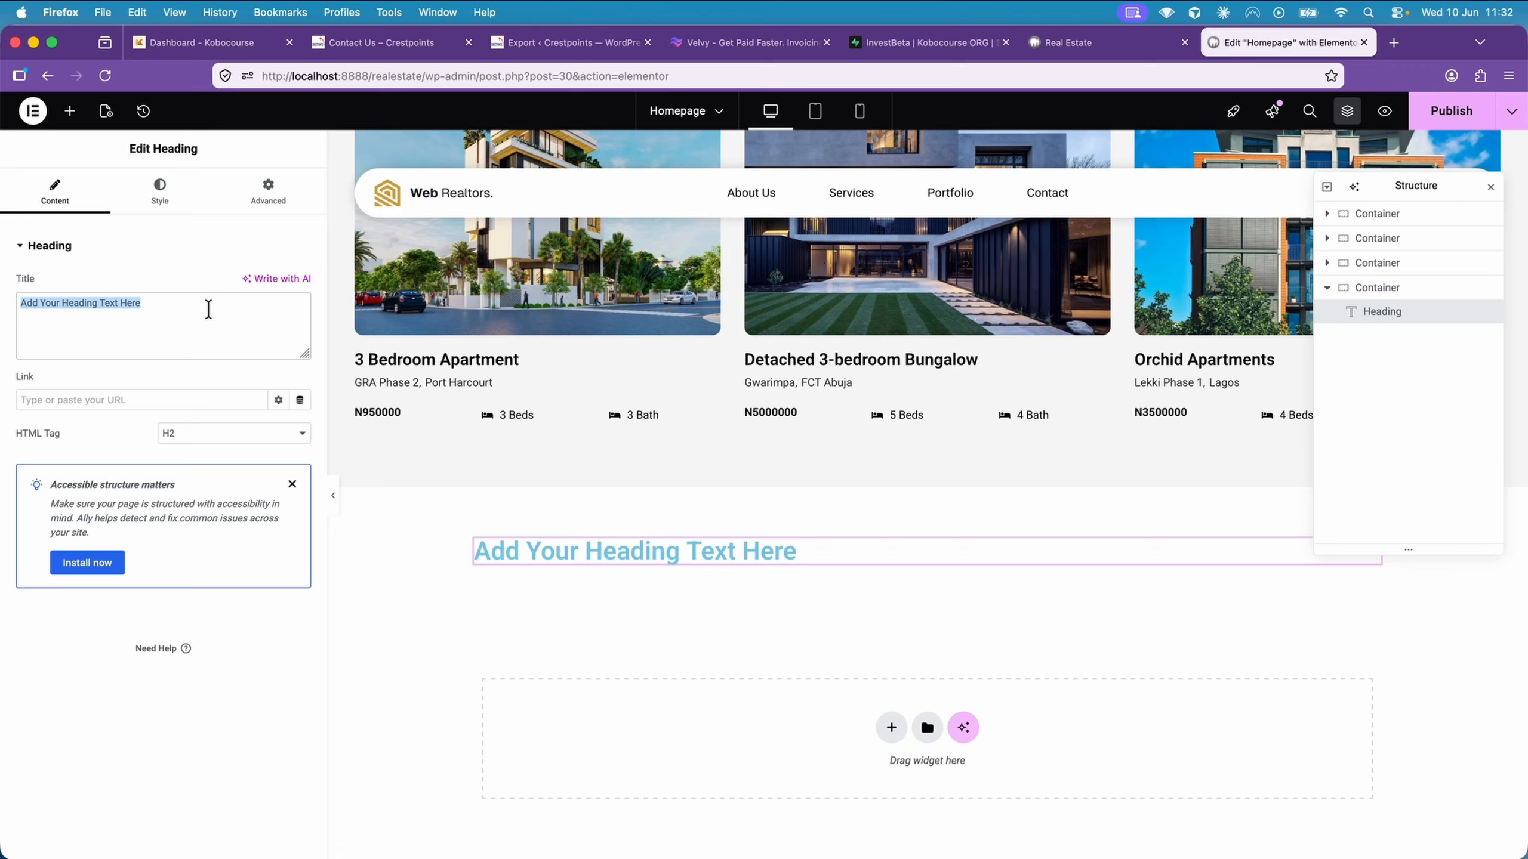
text(Meet the )
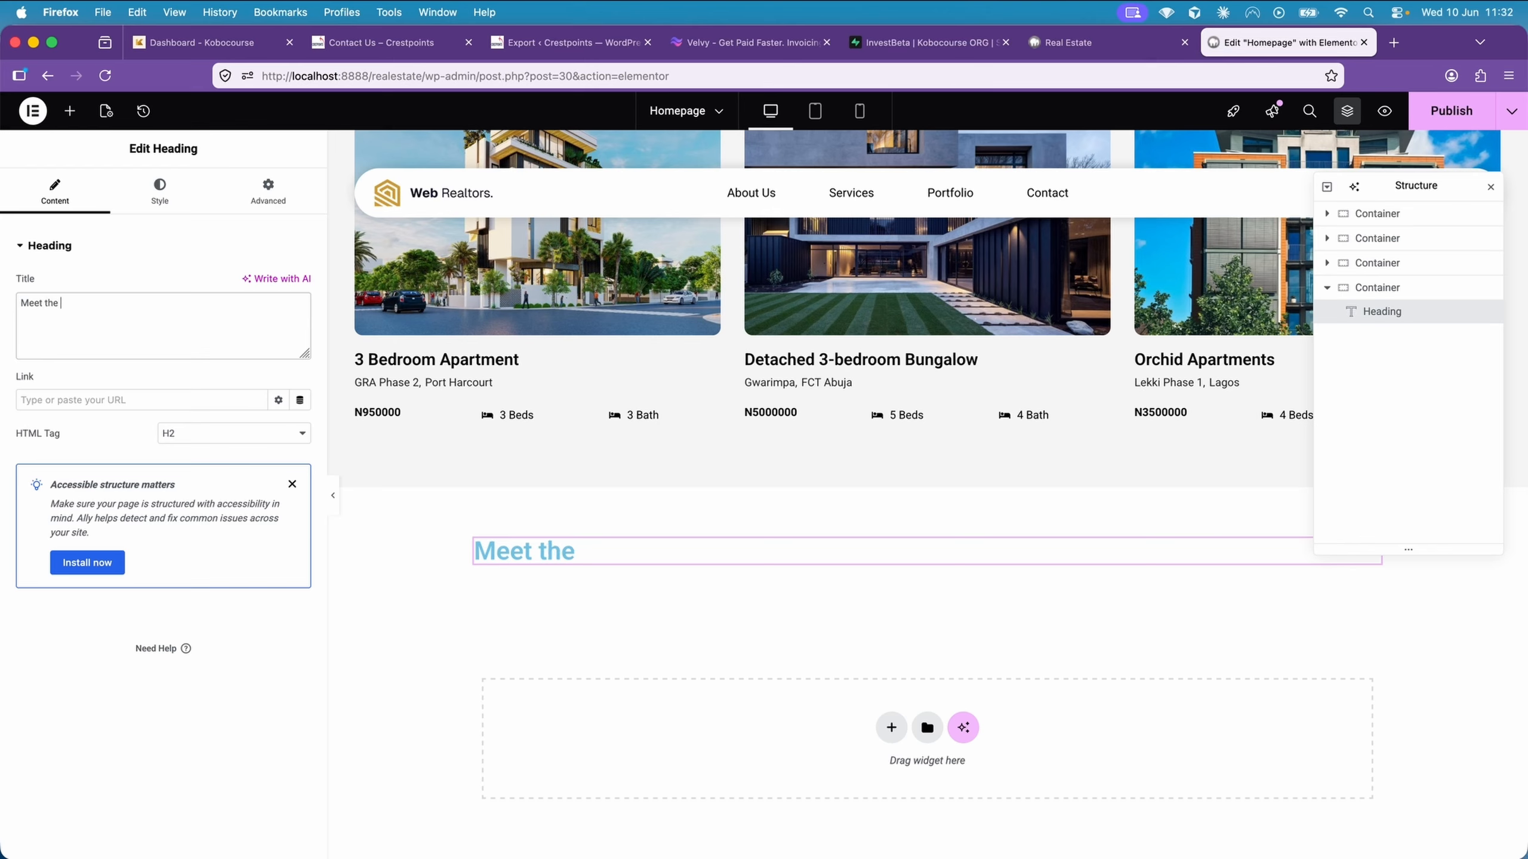
text(team)
Set the "Meet the team" heading's text color to black (#000000)
click(160, 205)
click(303, 511)
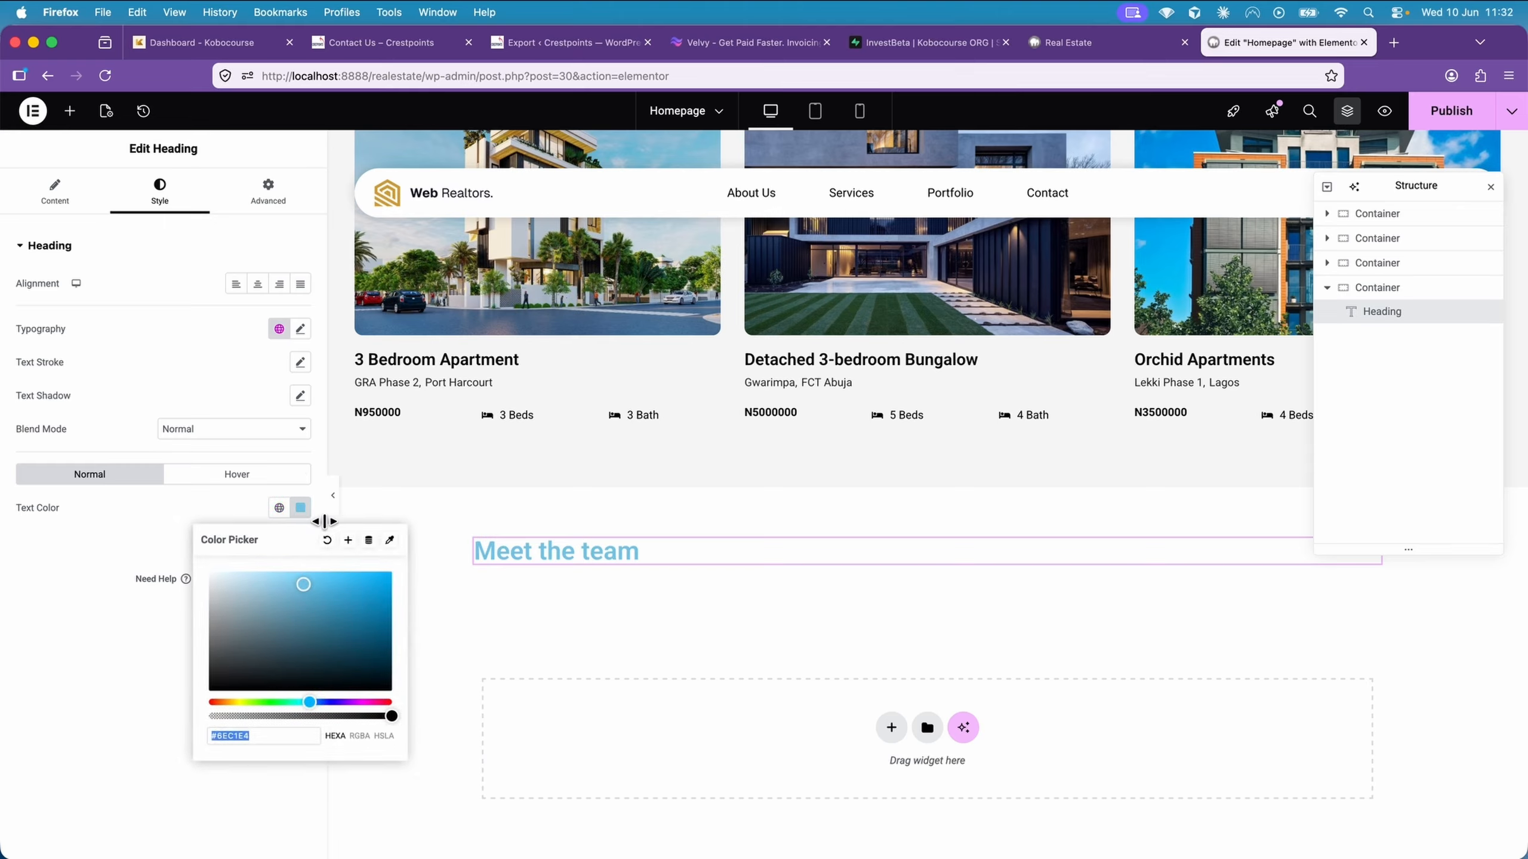
drag(286, 670, 192, 701)
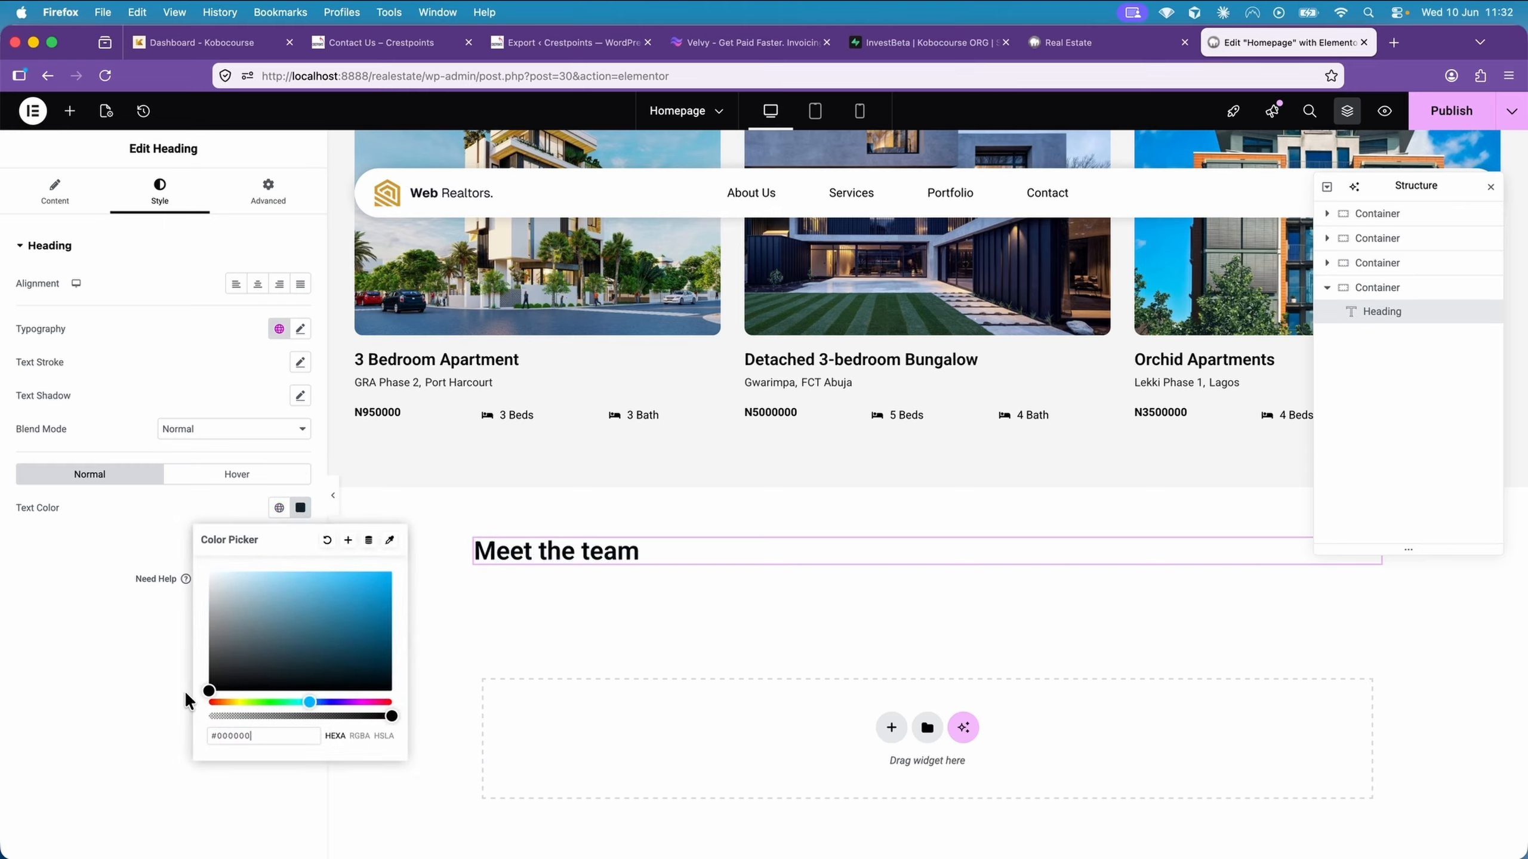
click(506, 550)
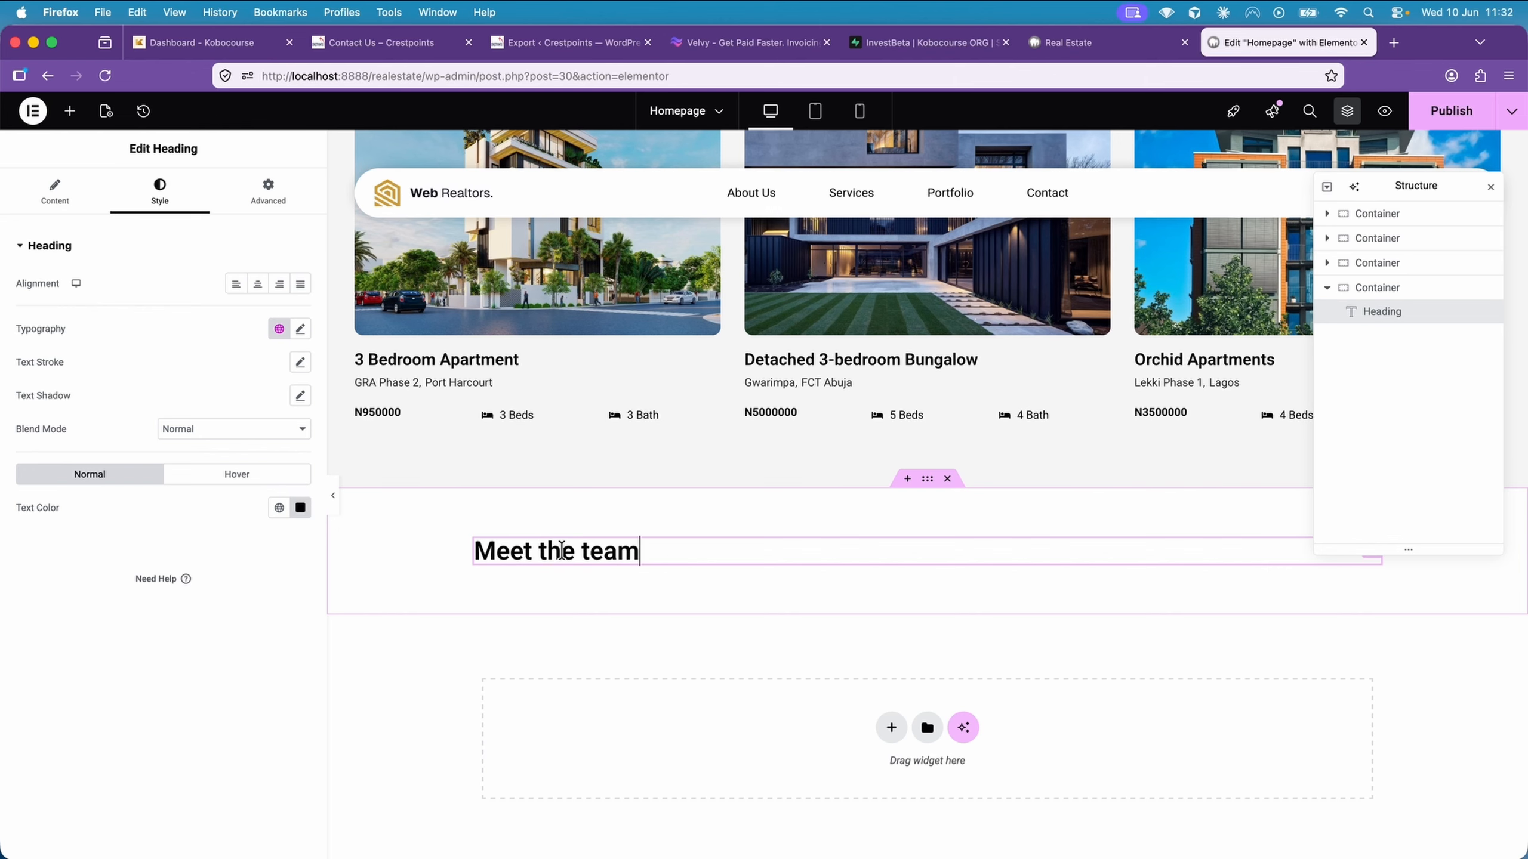
Add a nested container below the "Meet the team" heading and insert a Loop Carousel widget into it
click(70, 111)
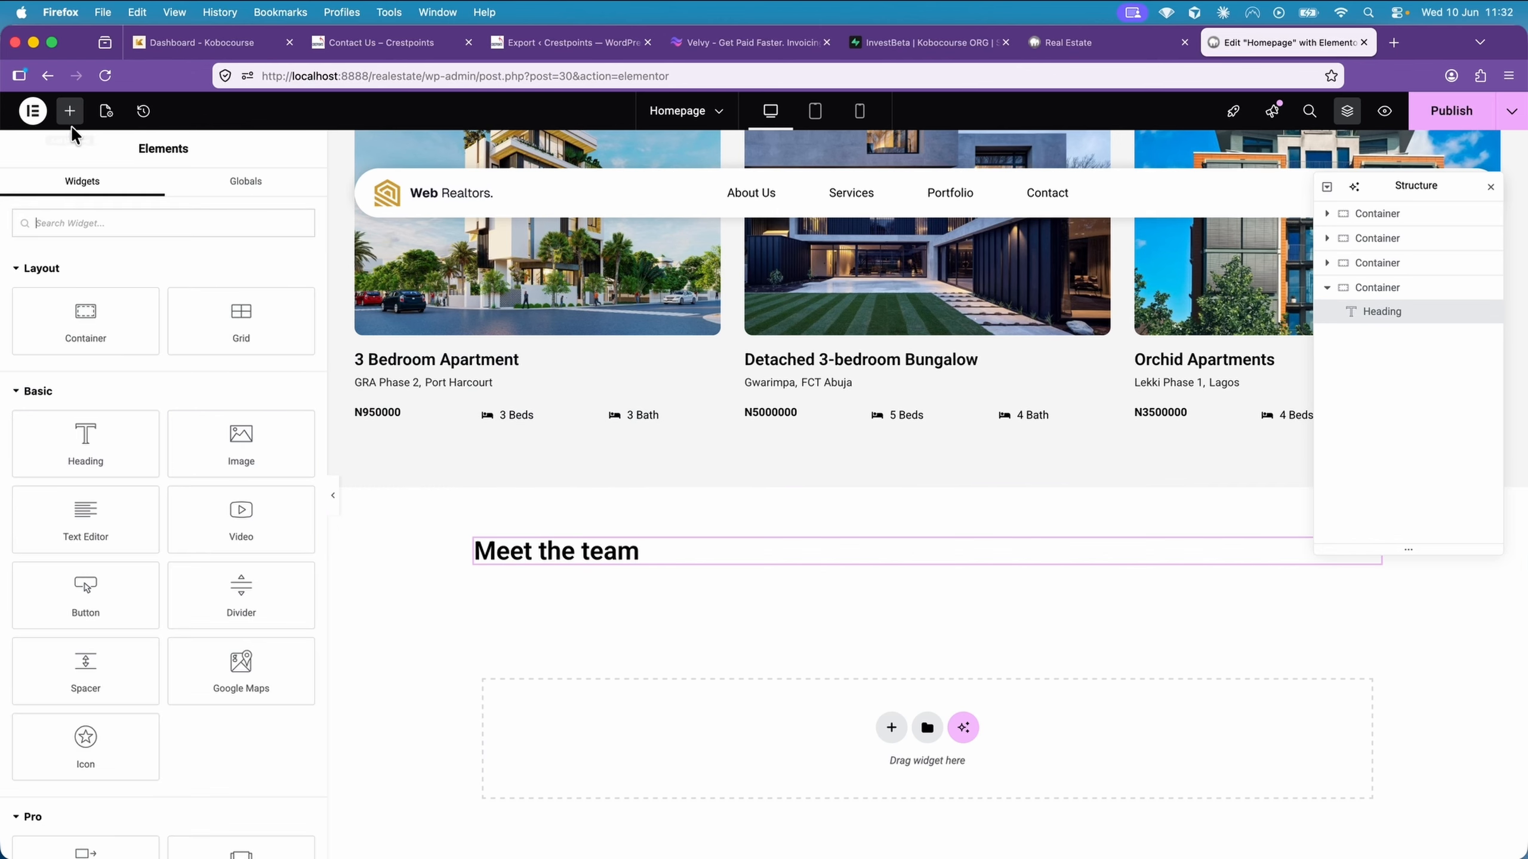
click(104, 329)
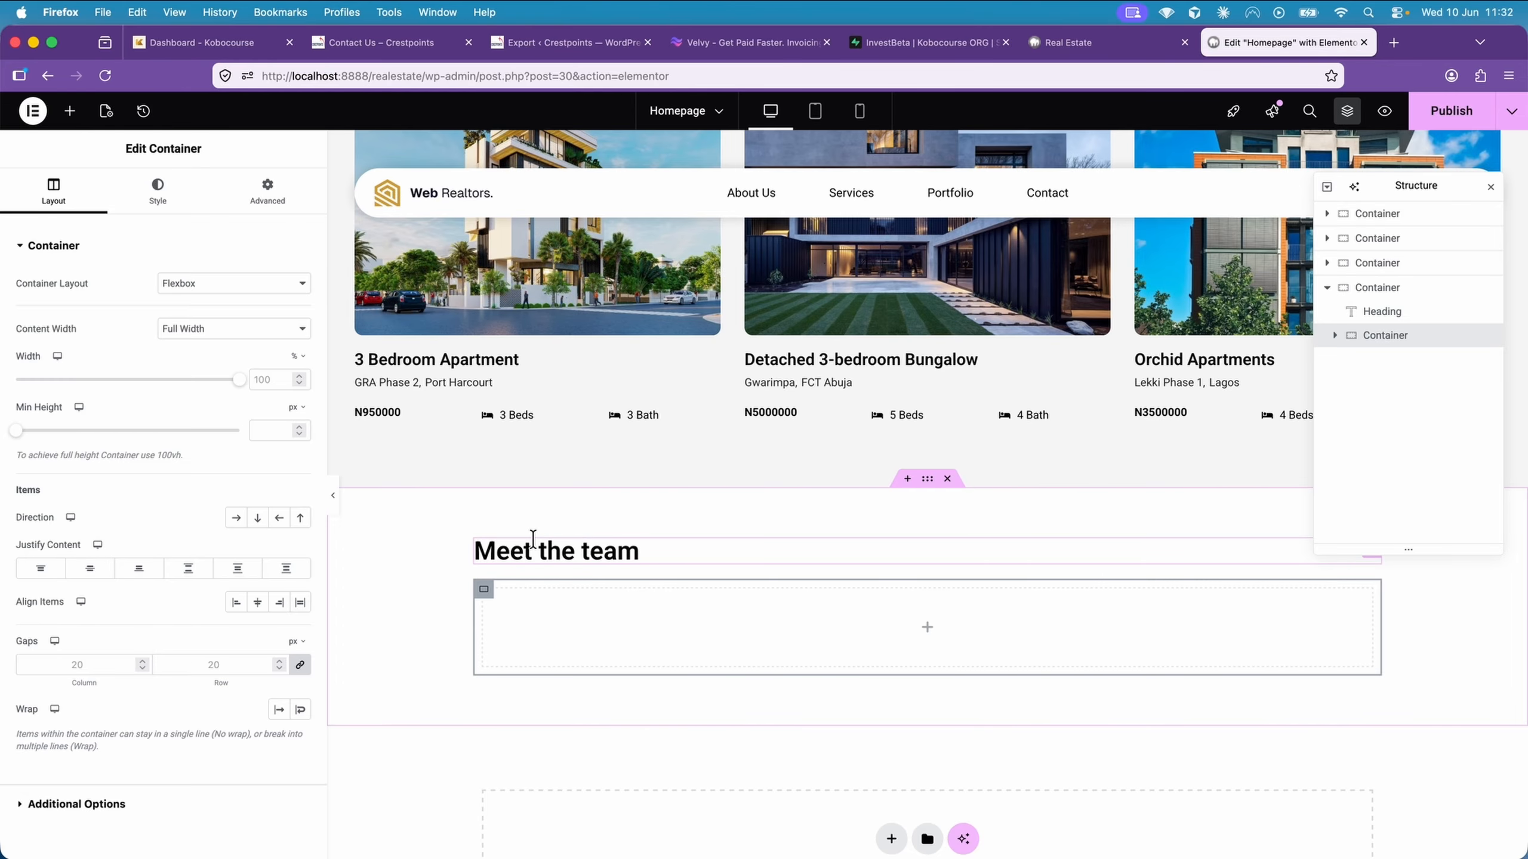
scroll(533, 539, down, 1)
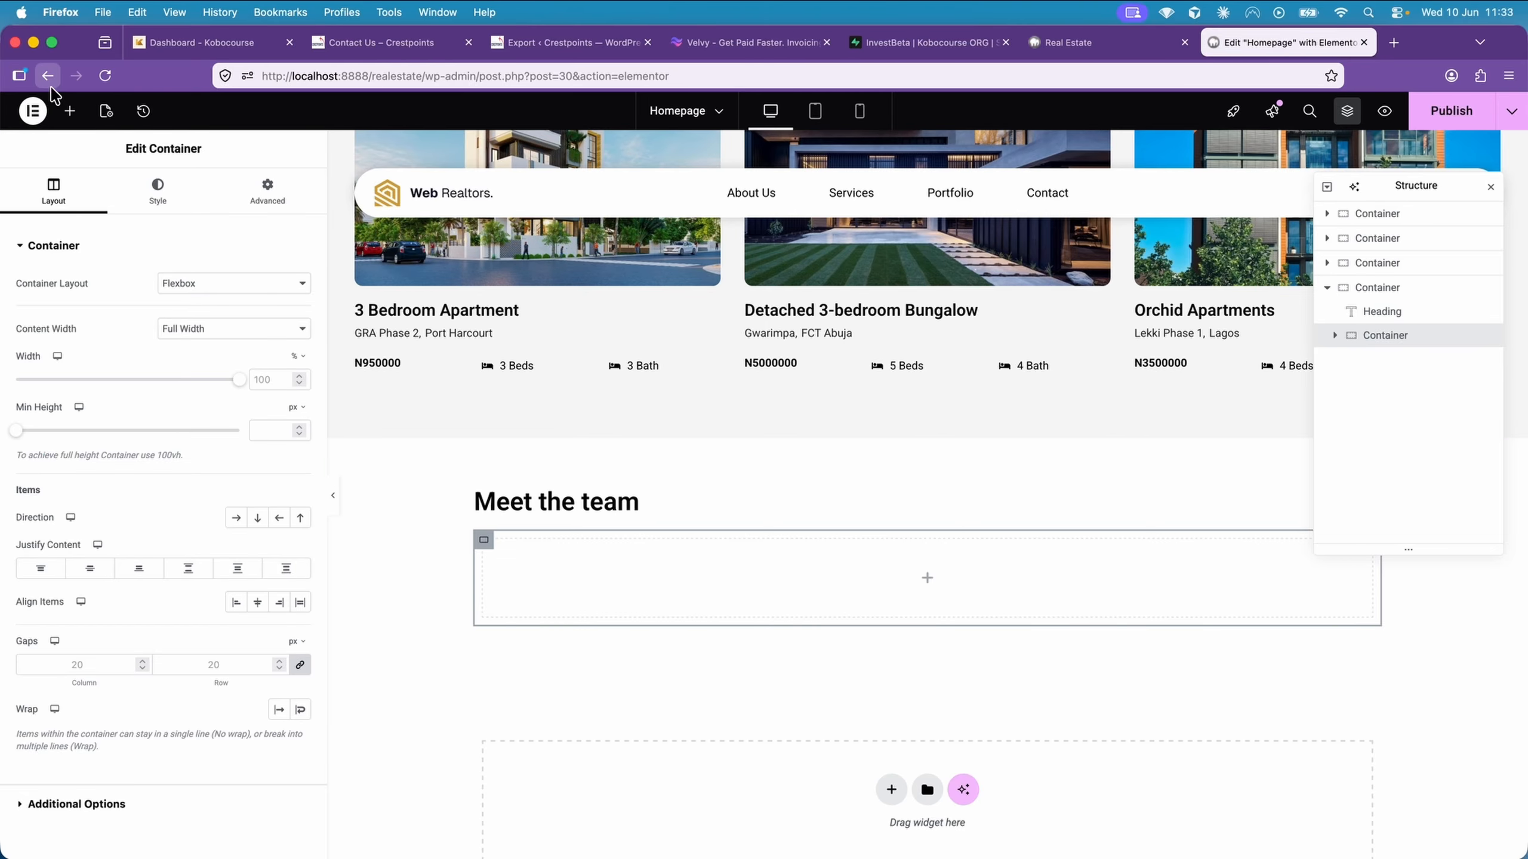
click(73, 117)
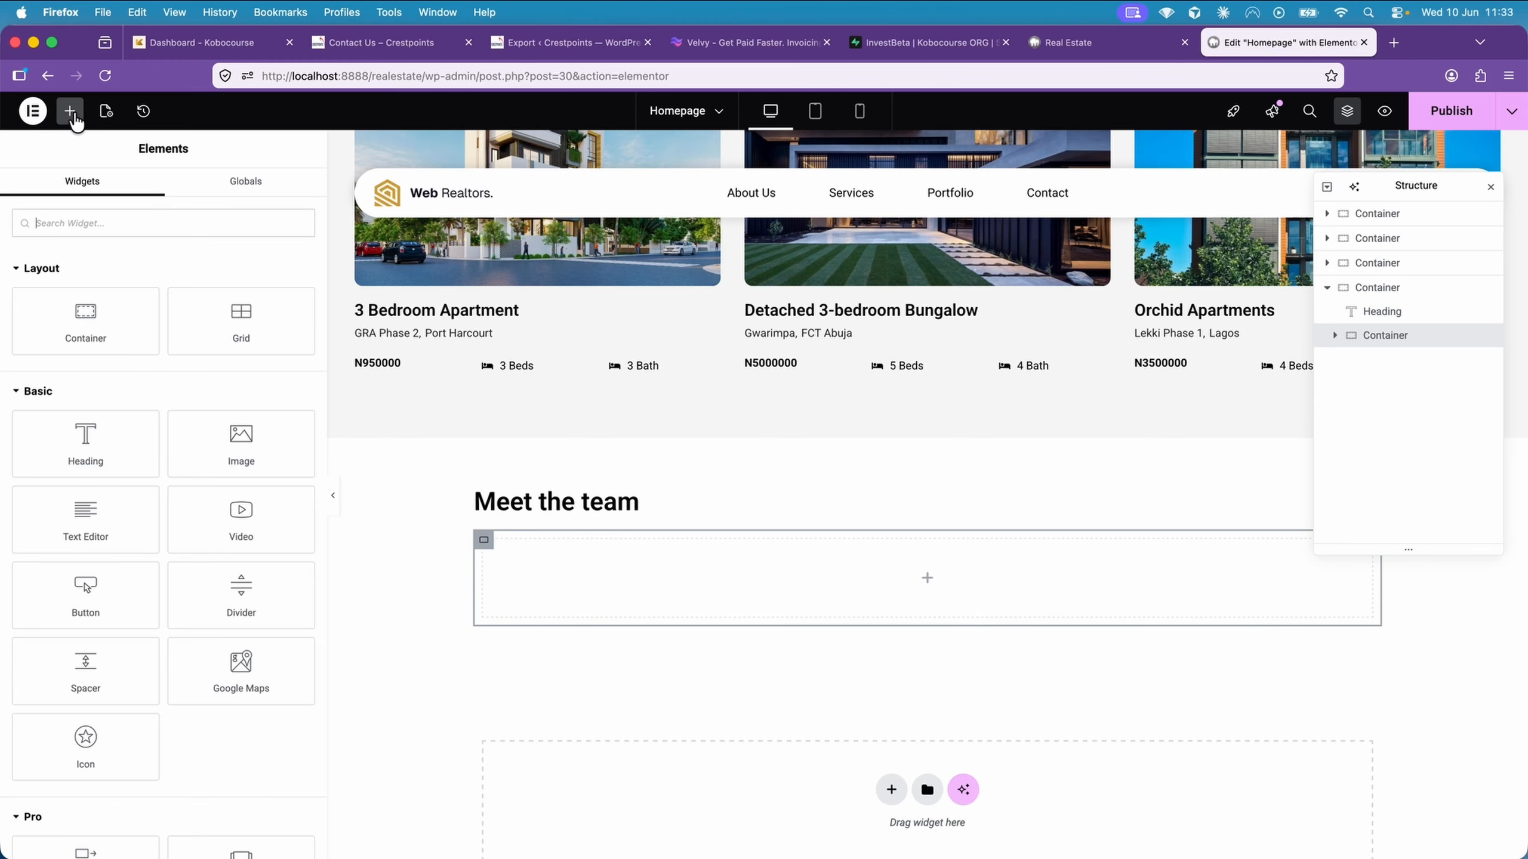
scroll(195, 387, down, 5)
scroll(197, 389, down, 2)
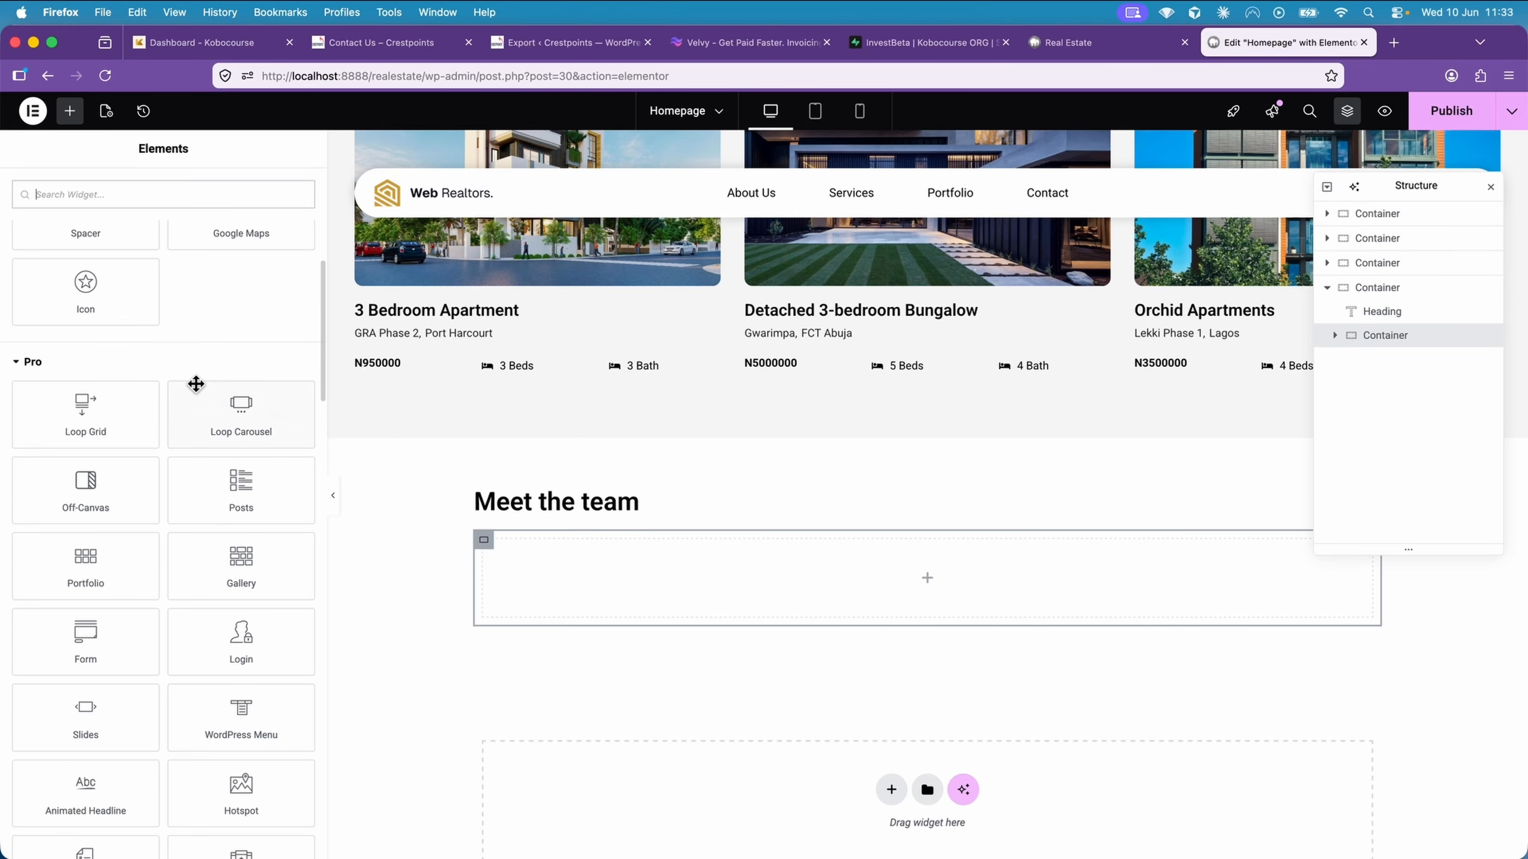
click(252, 425)
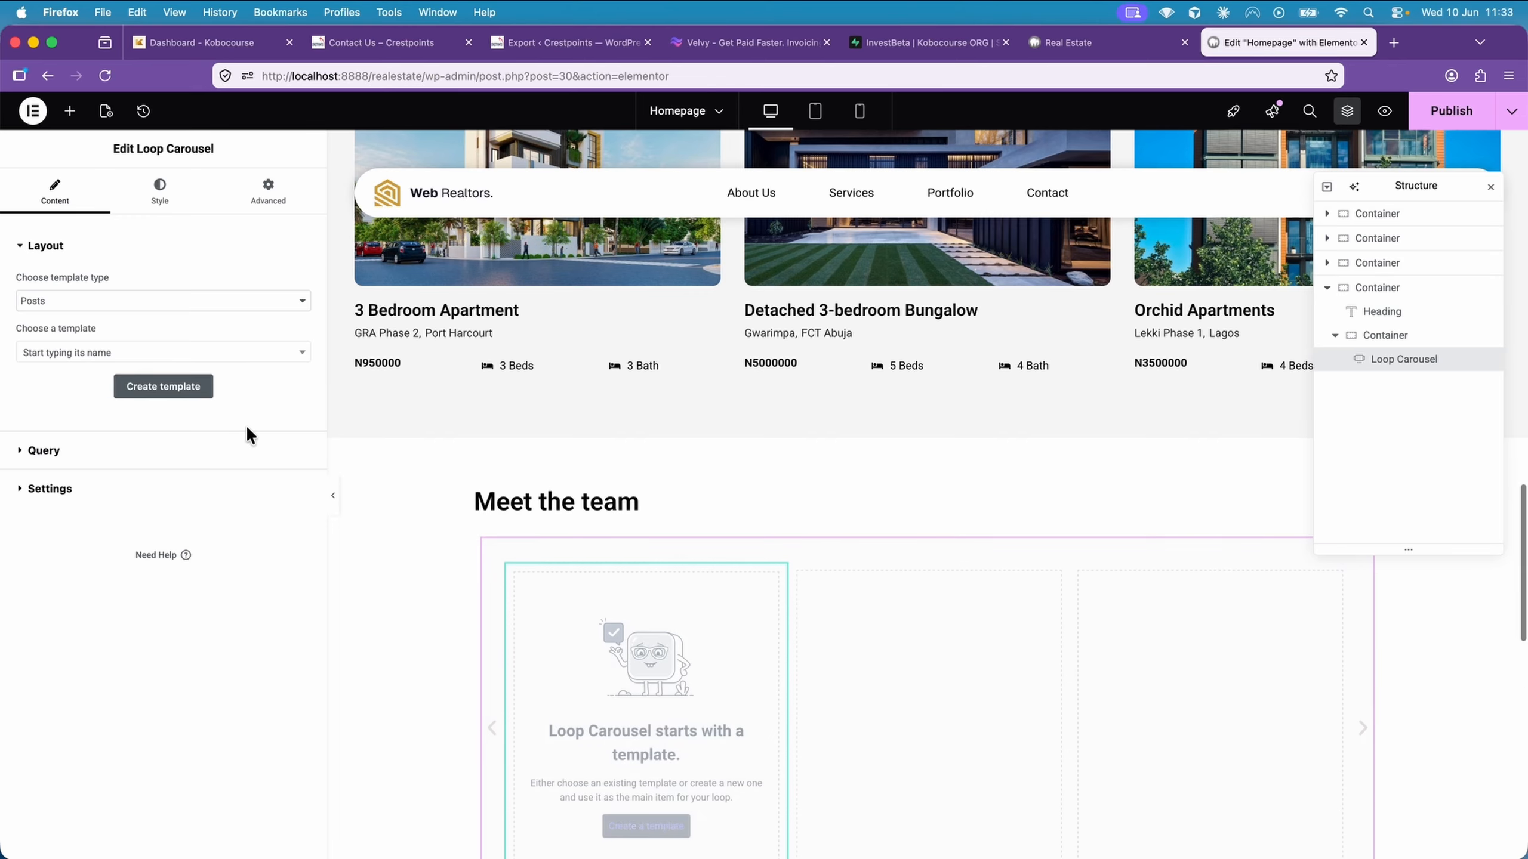
Assign the Team Loop Template to the Loop Carousel
click(136, 356)
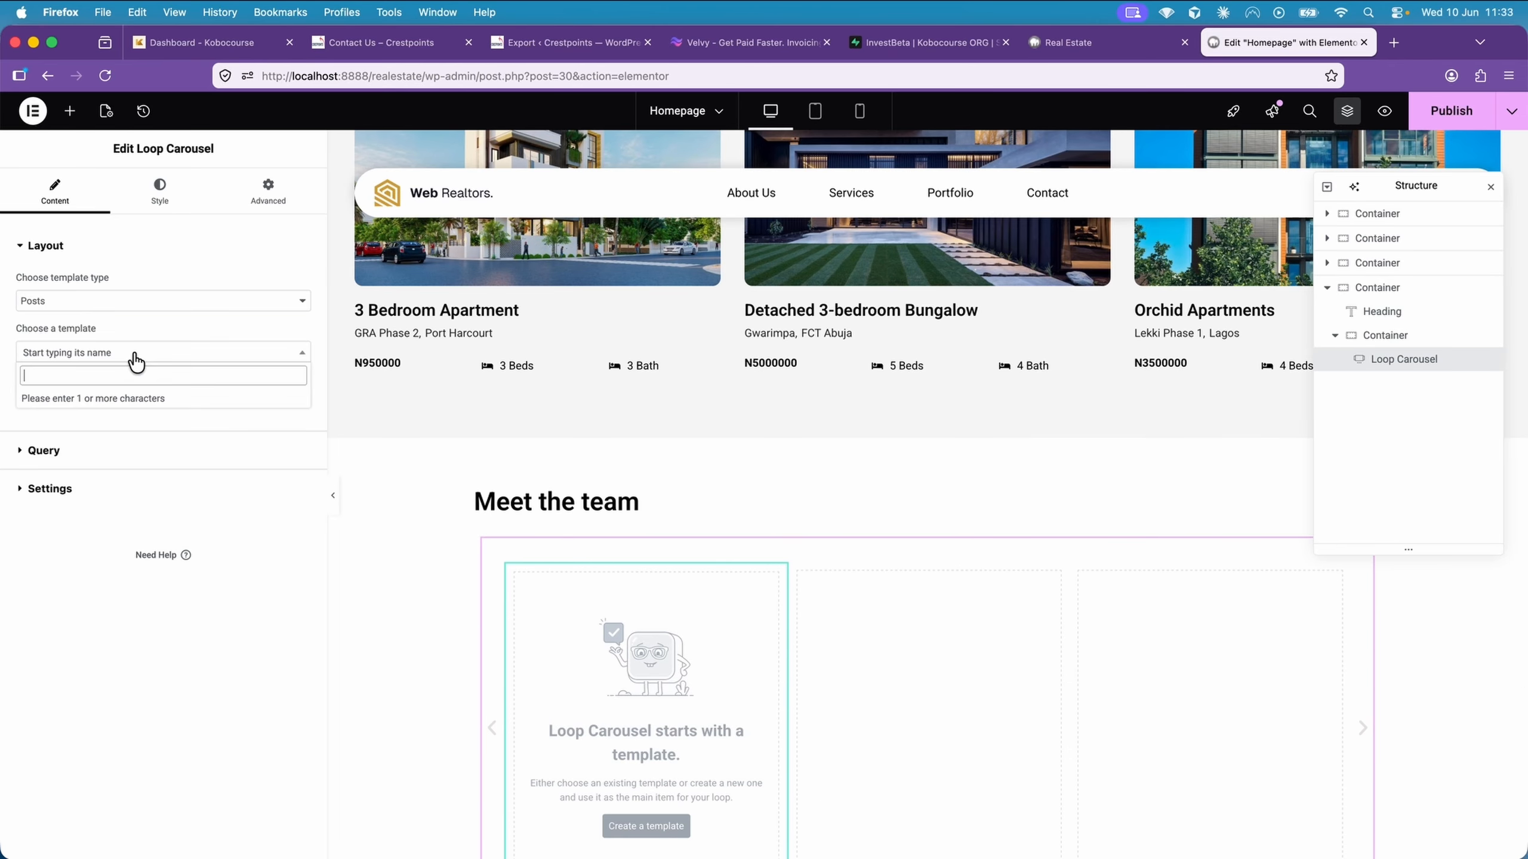
text(Team)
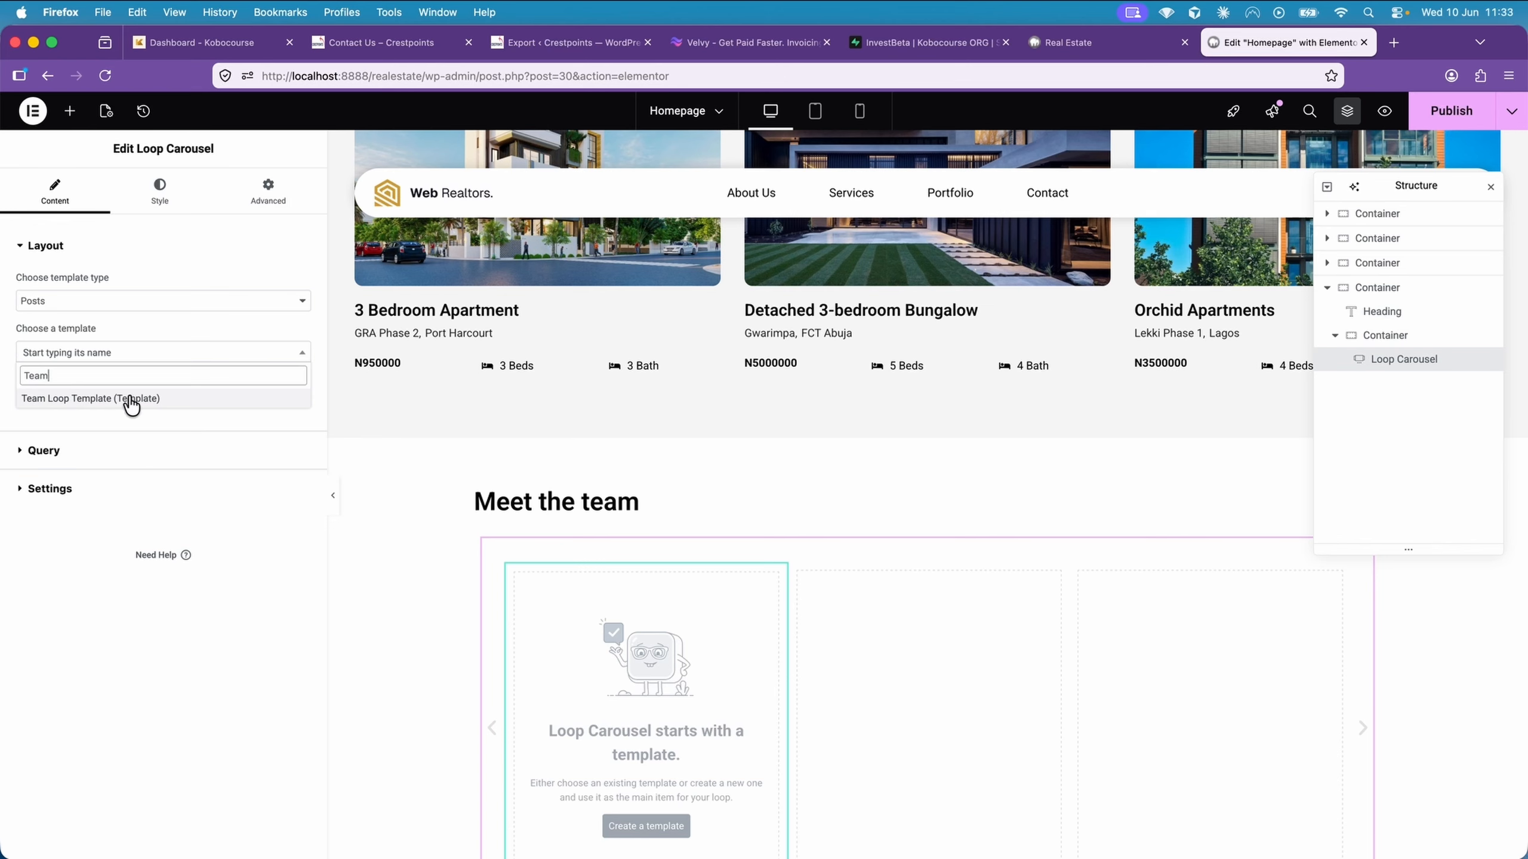
click(84, 401)
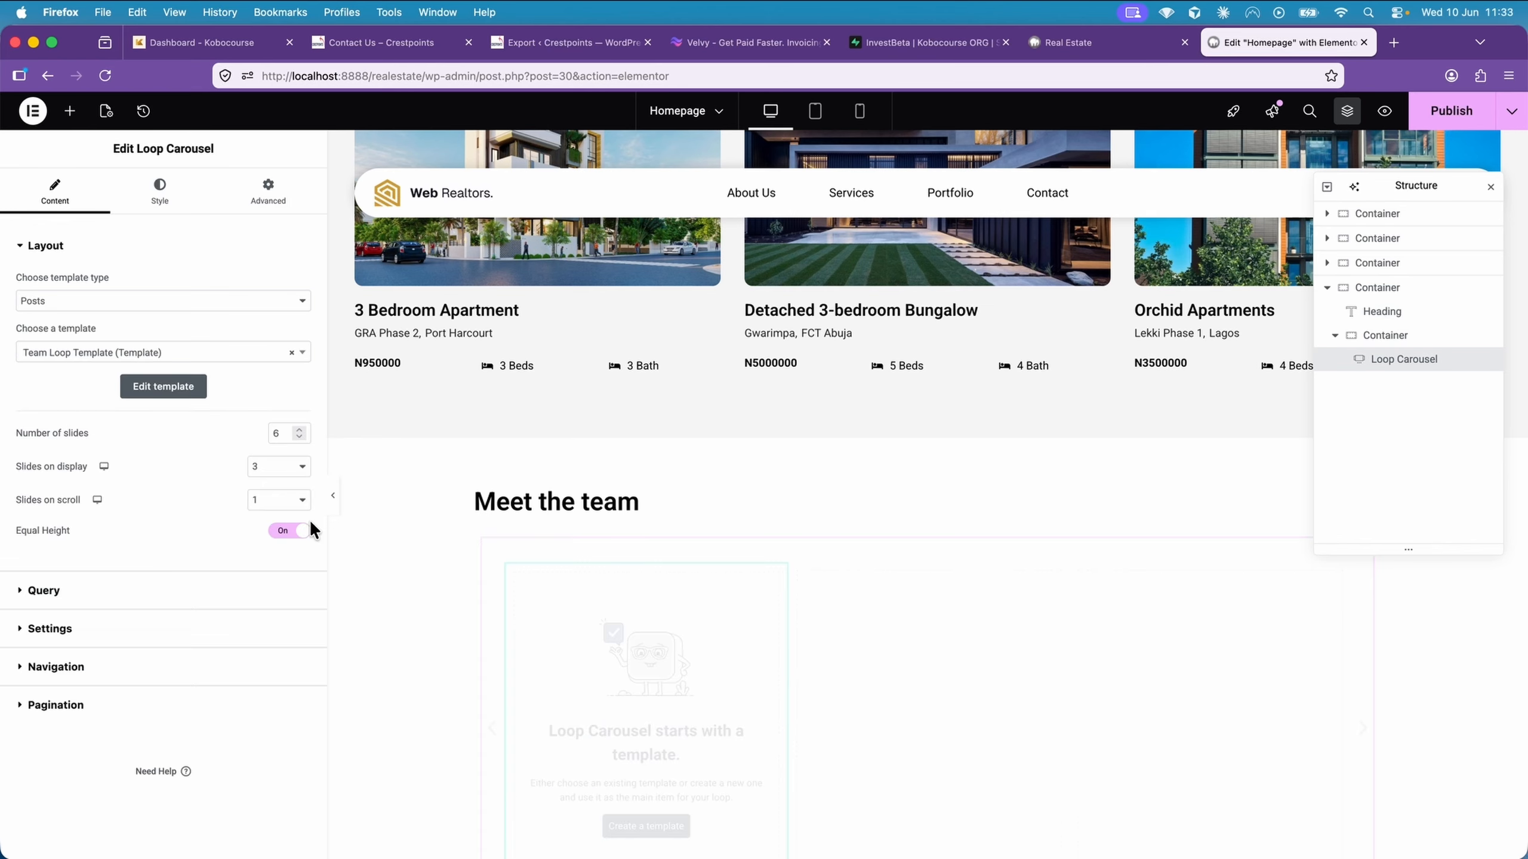
Set the Loop Carousel's query source to Teams
scroll(399, 471, down, 3)
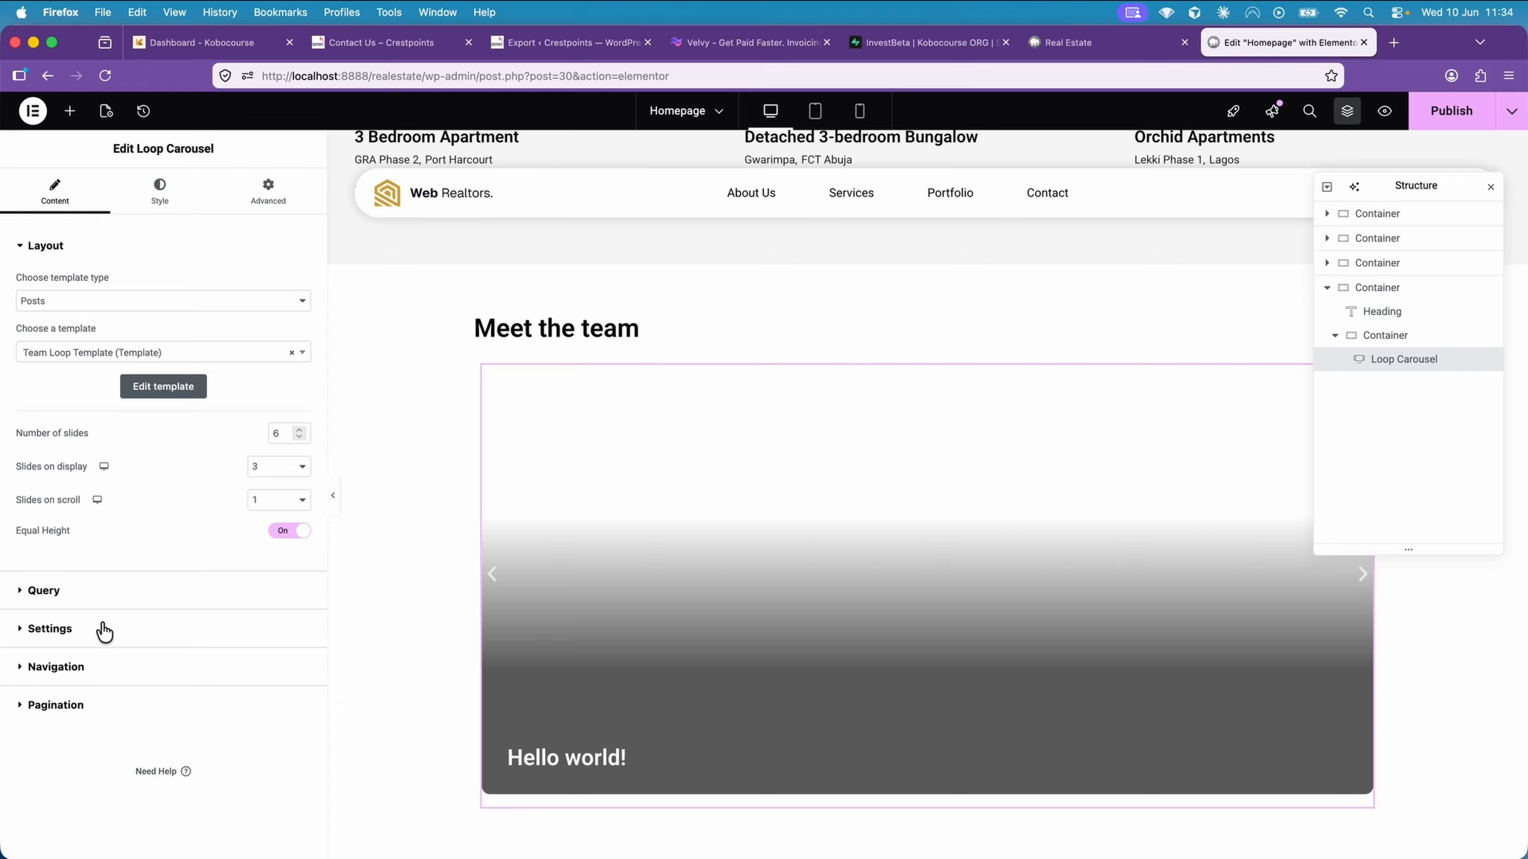
click(87, 599)
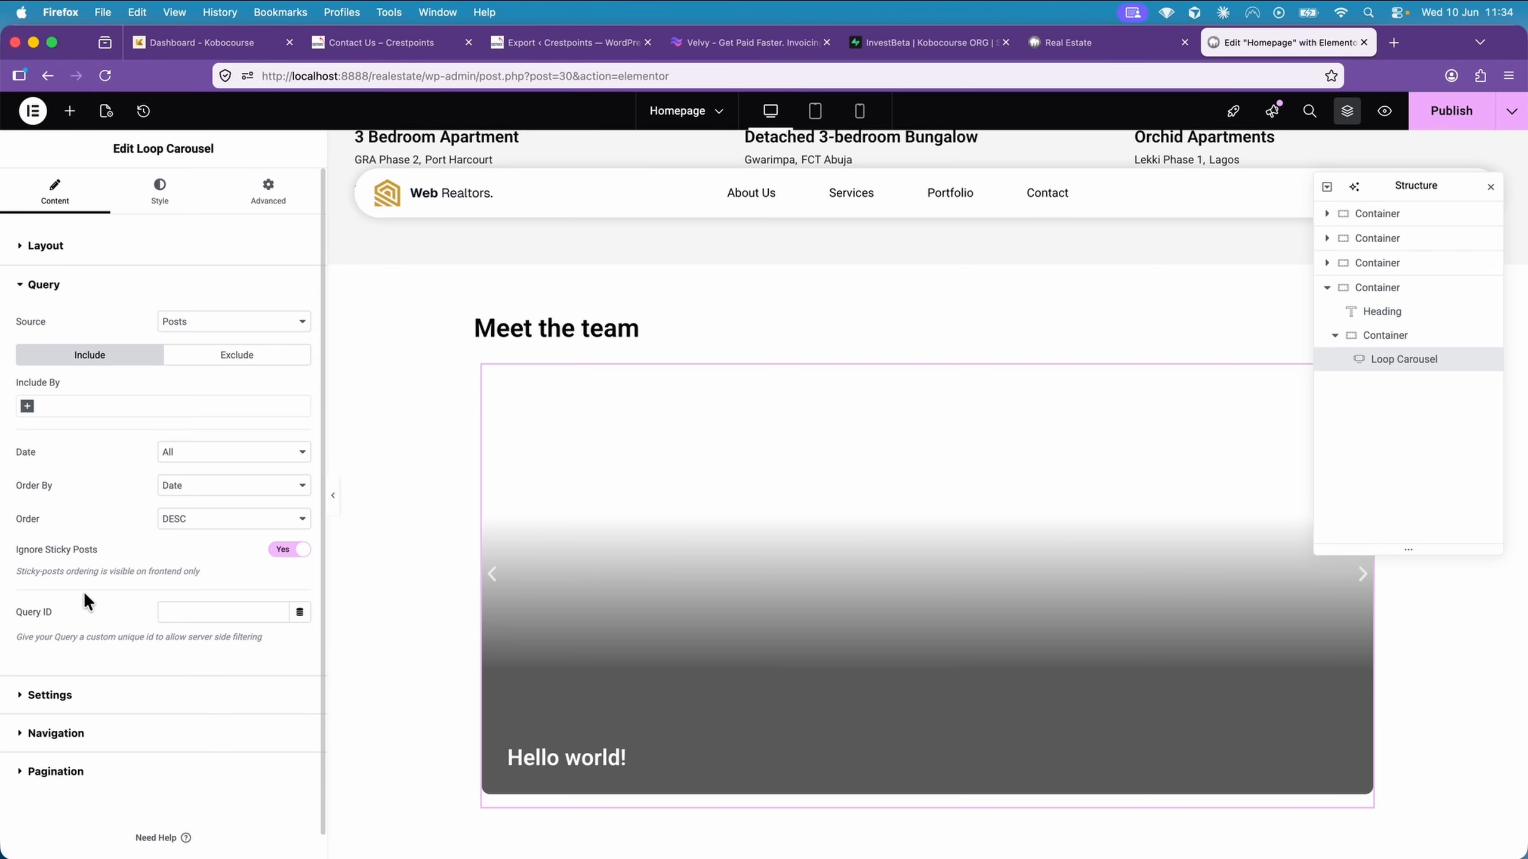
click(233, 321)
click(236, 376)
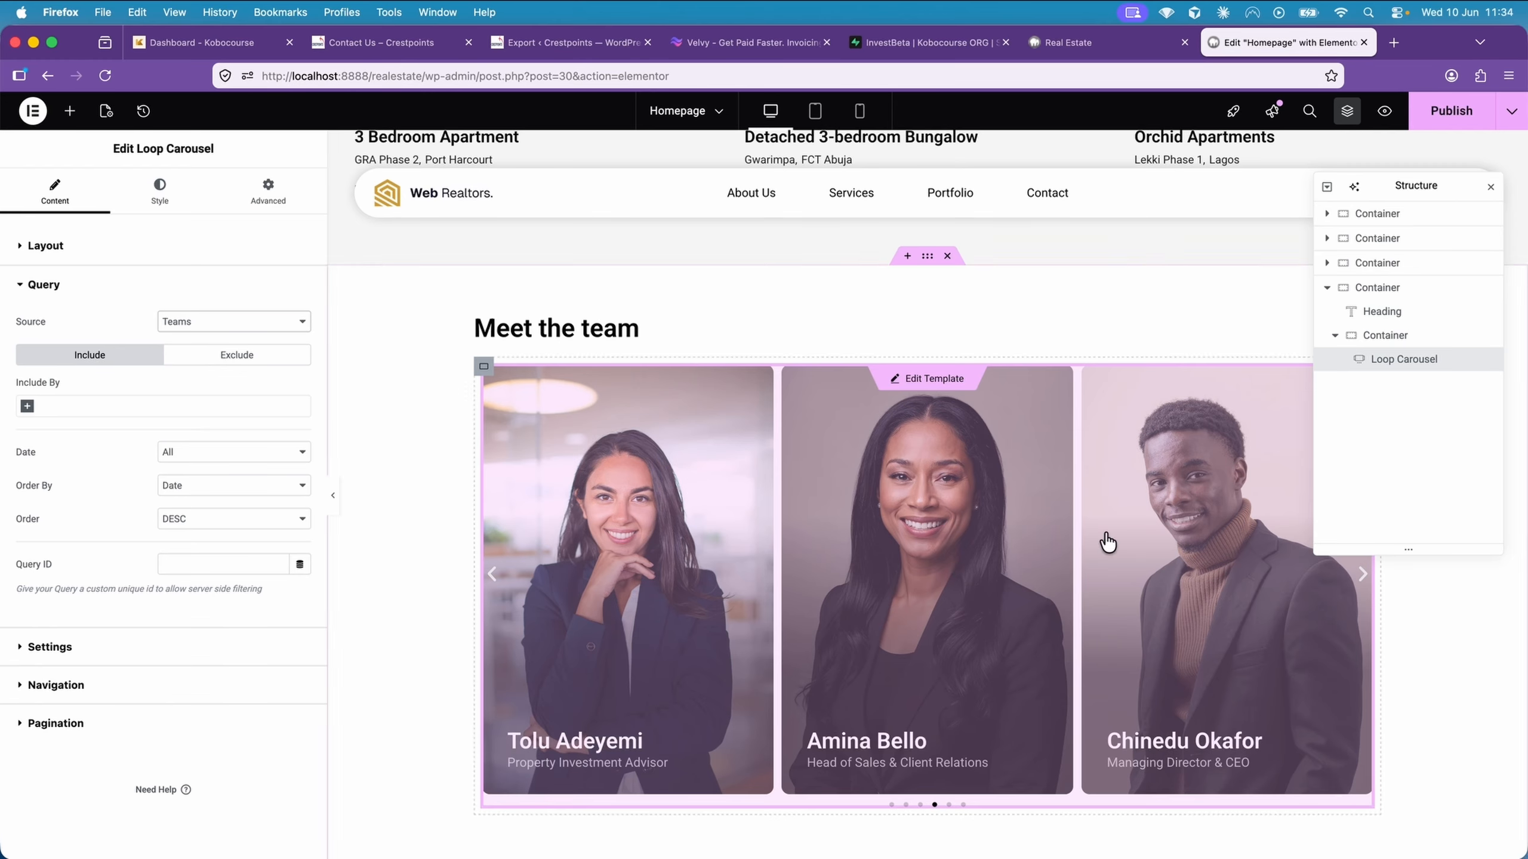
Publish the homepage and preview its "Meet the team" section in a new browser tab
click(1460, 112)
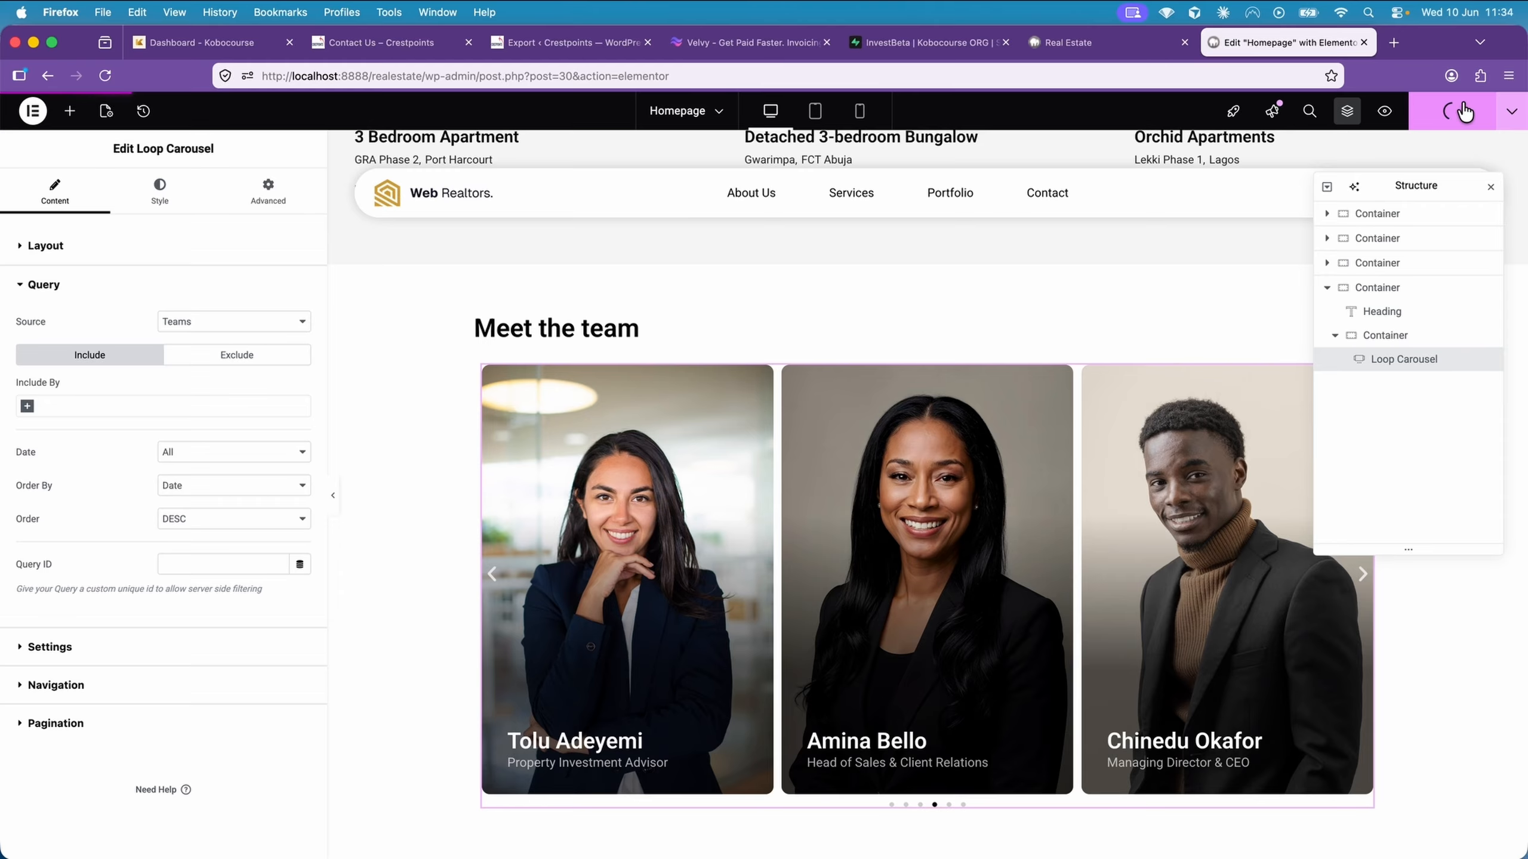
click(1385, 112)
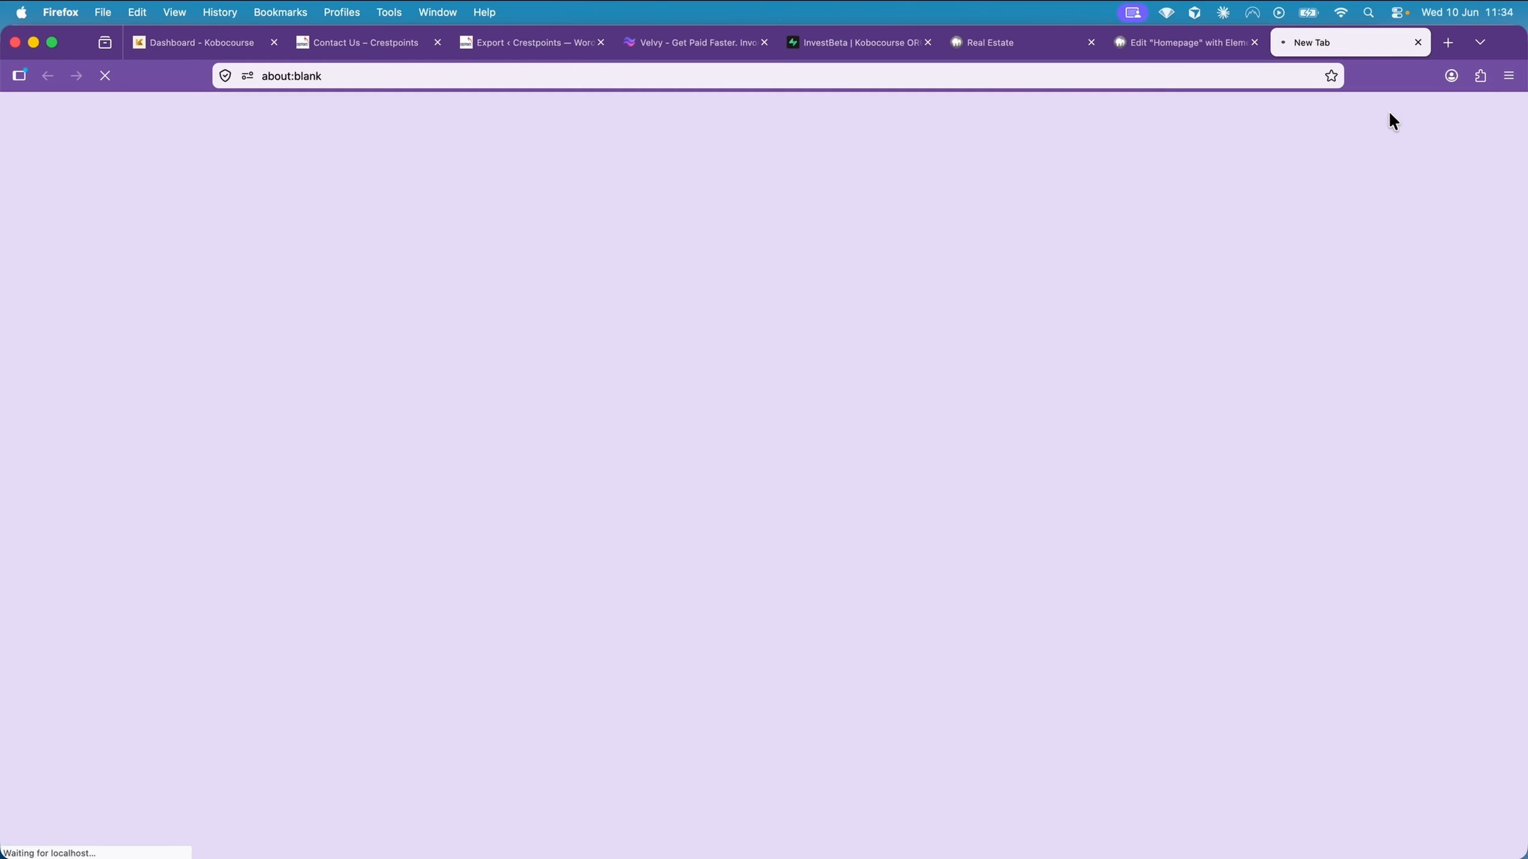
scroll(1184, 301, down, 3)
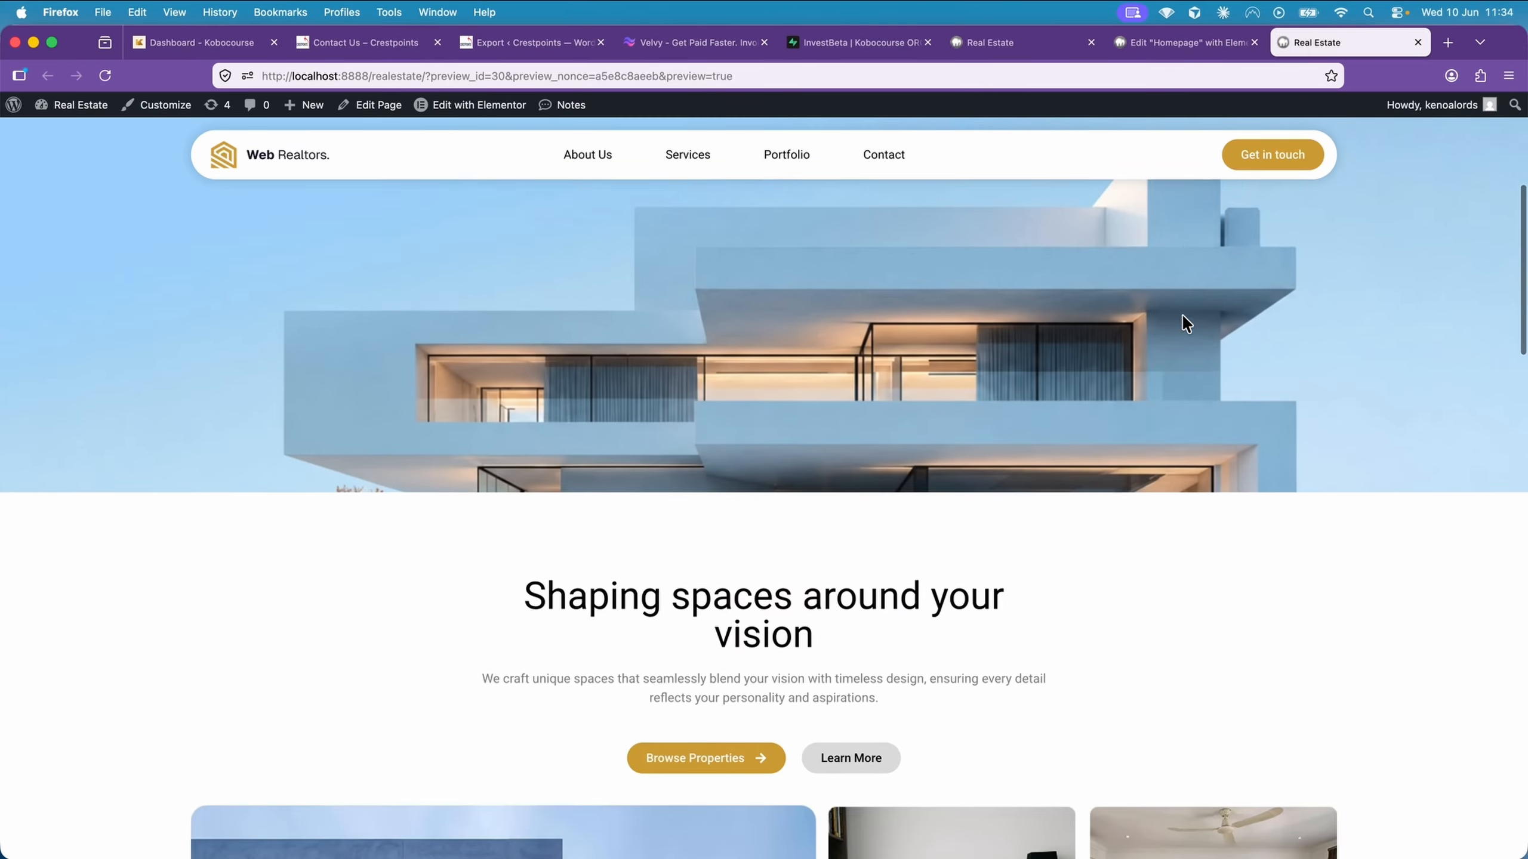
scroll(1182, 324, down, 15)
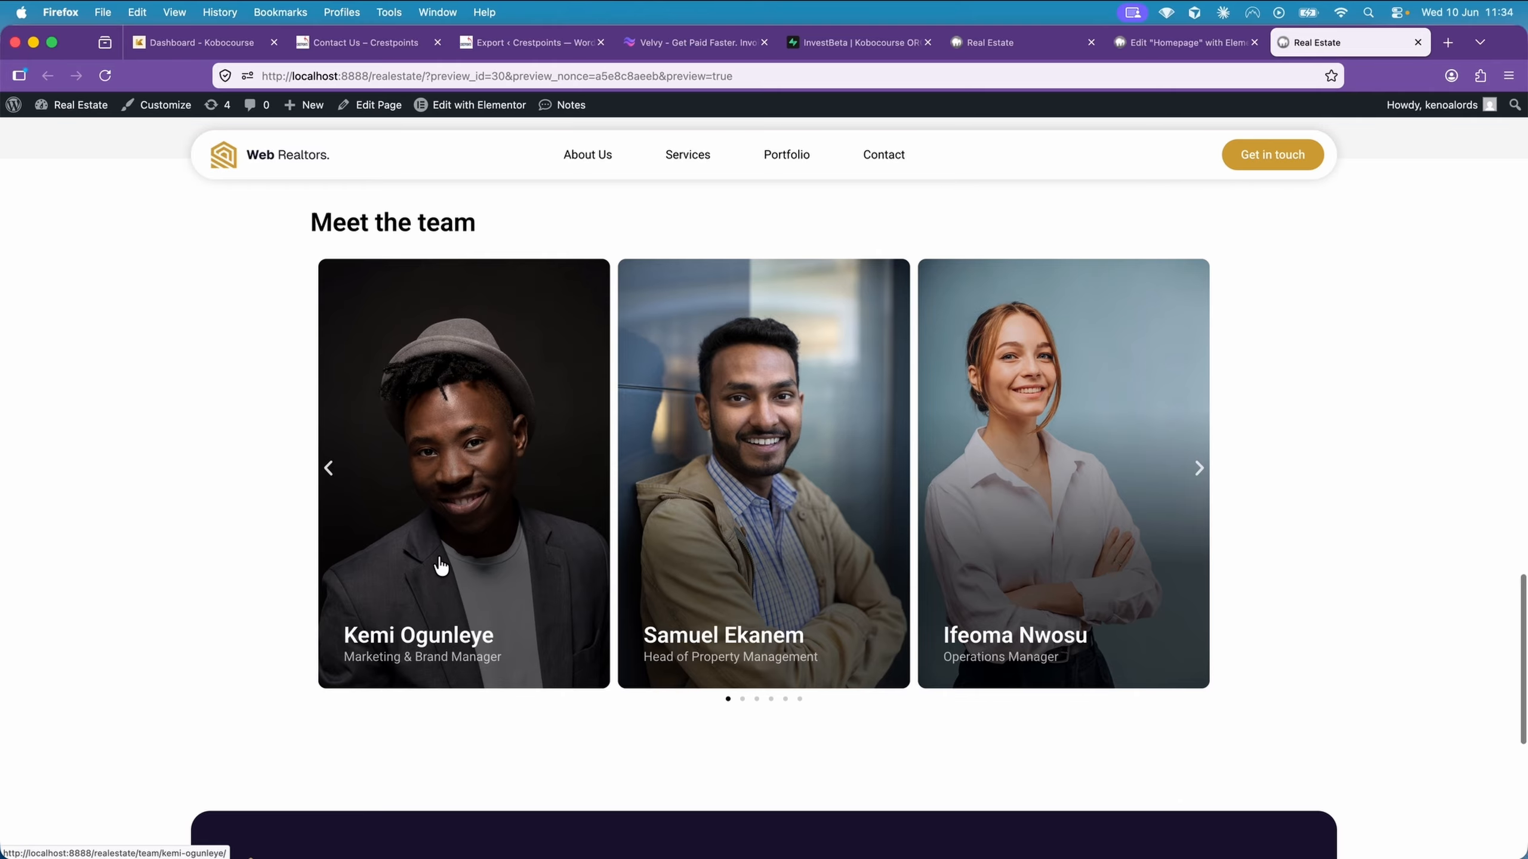
Advance the team carousel three times and open the Managing Director & CEO's card to examine the linked profile page
click(1197, 471)
click(1197, 471)
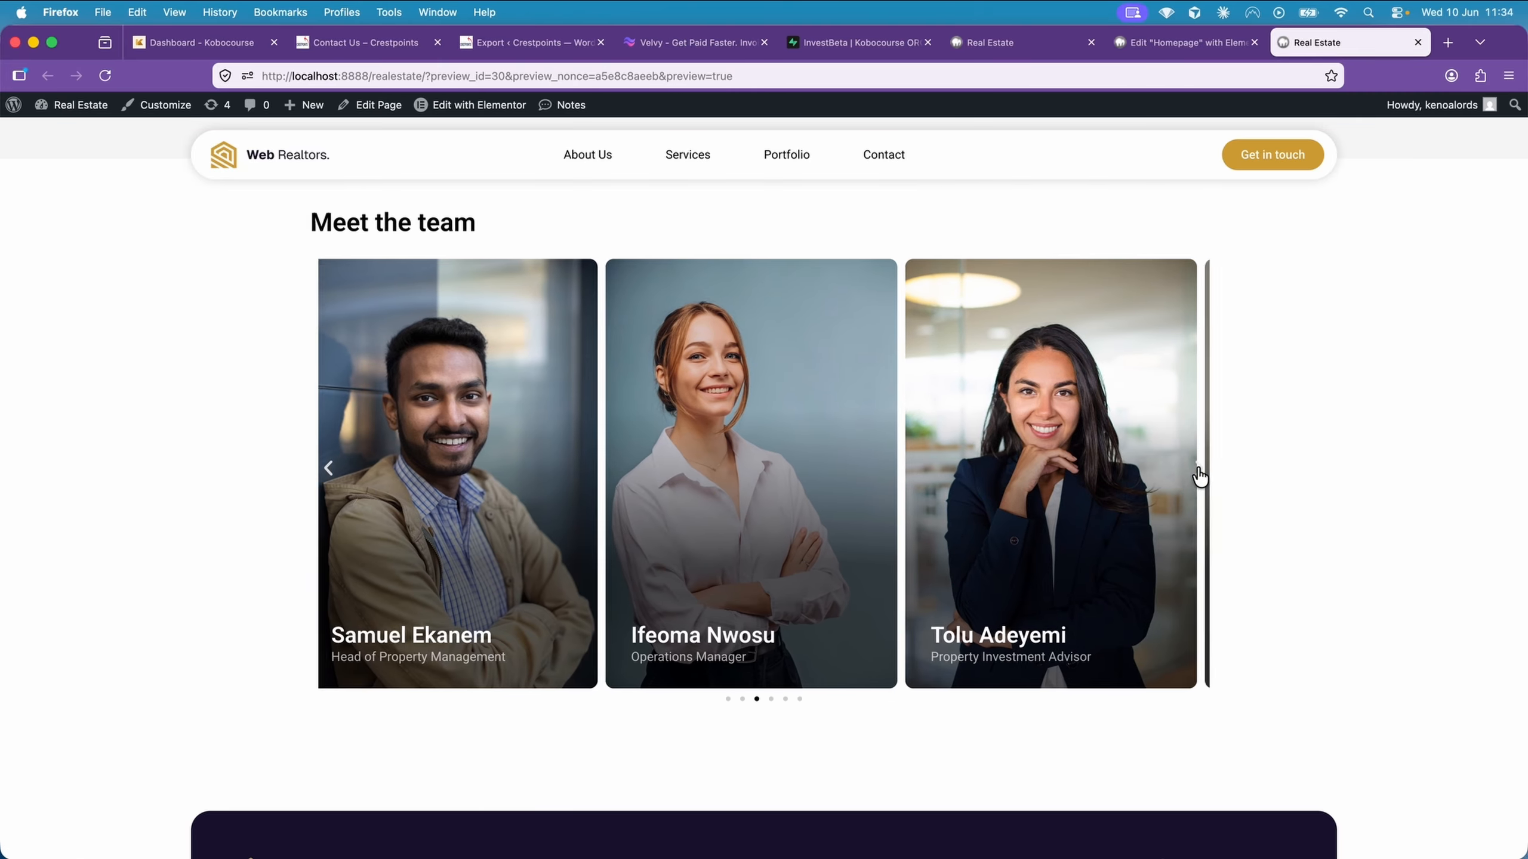
click(1197, 470)
click(1020, 529)
scroll(784, 493, down, 10)
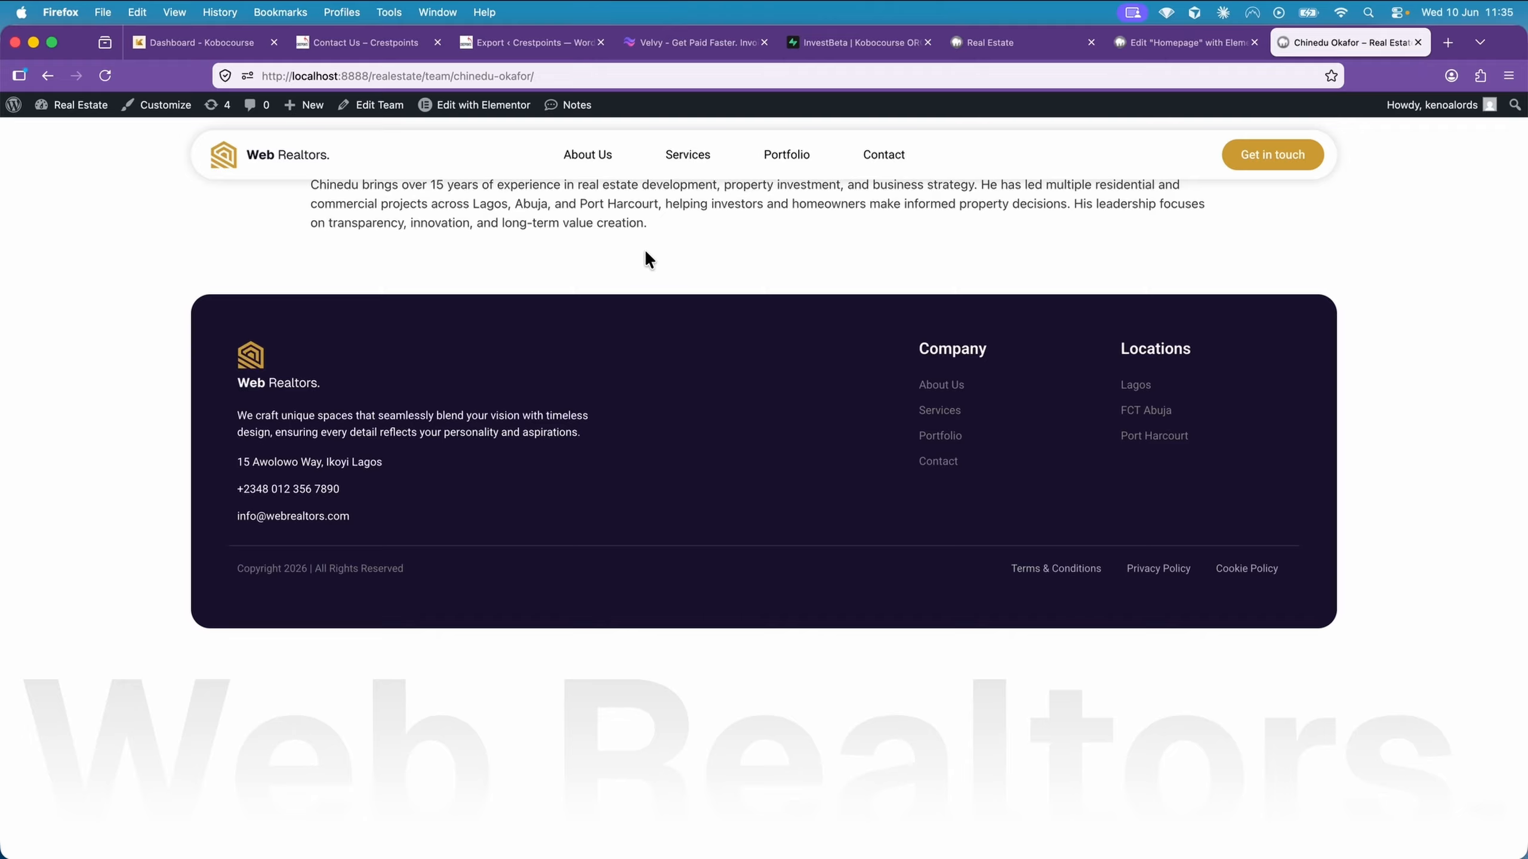
Go from the profile page to the WordPress dashboard and open Elementor's saved templates
click(53, 105)
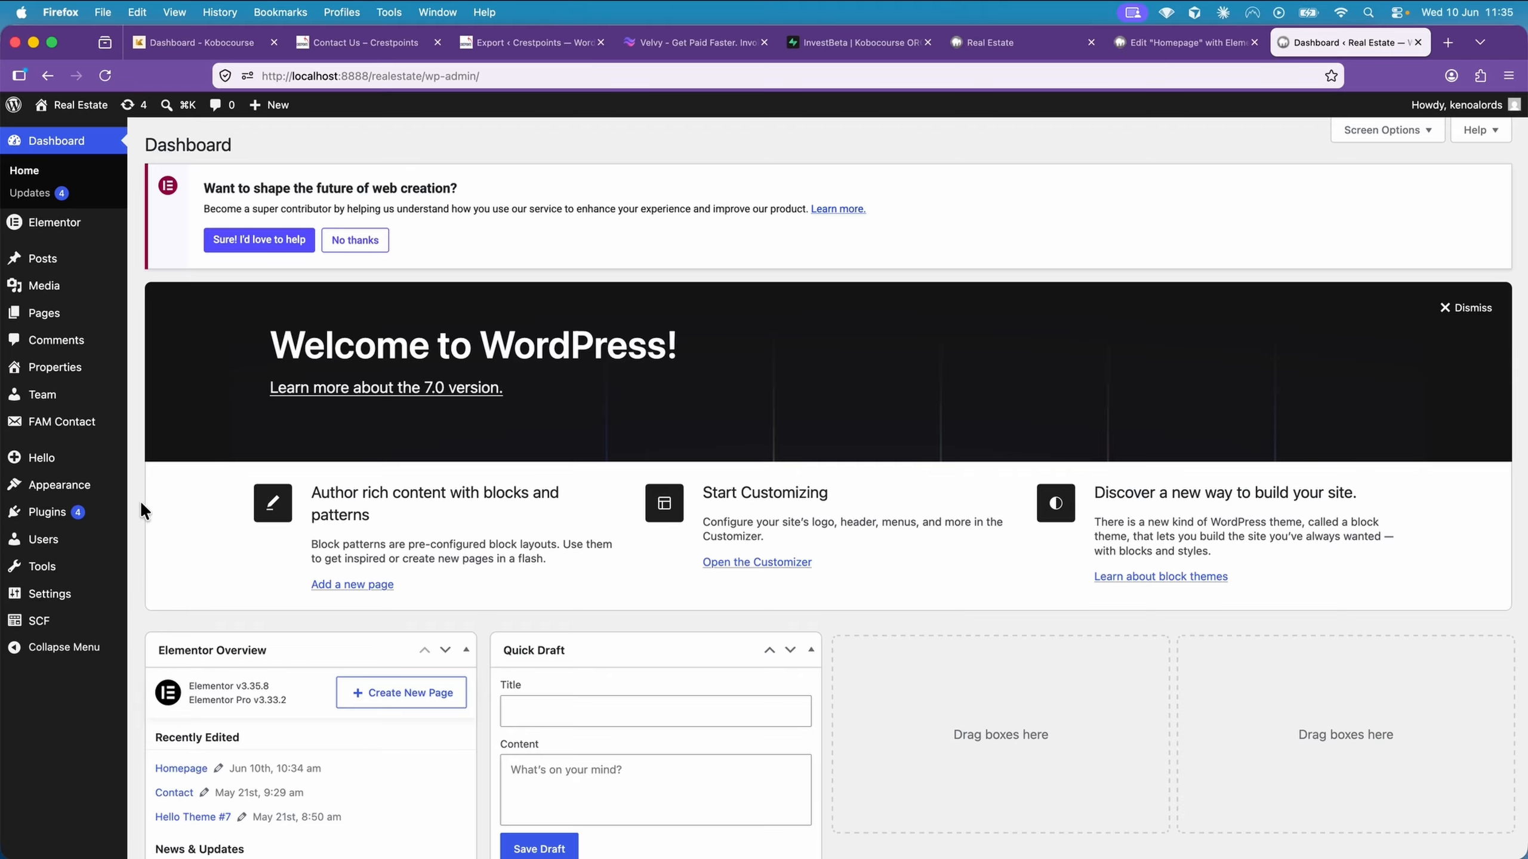
mouse_move(96, 226)
mouse_move(189, 247)
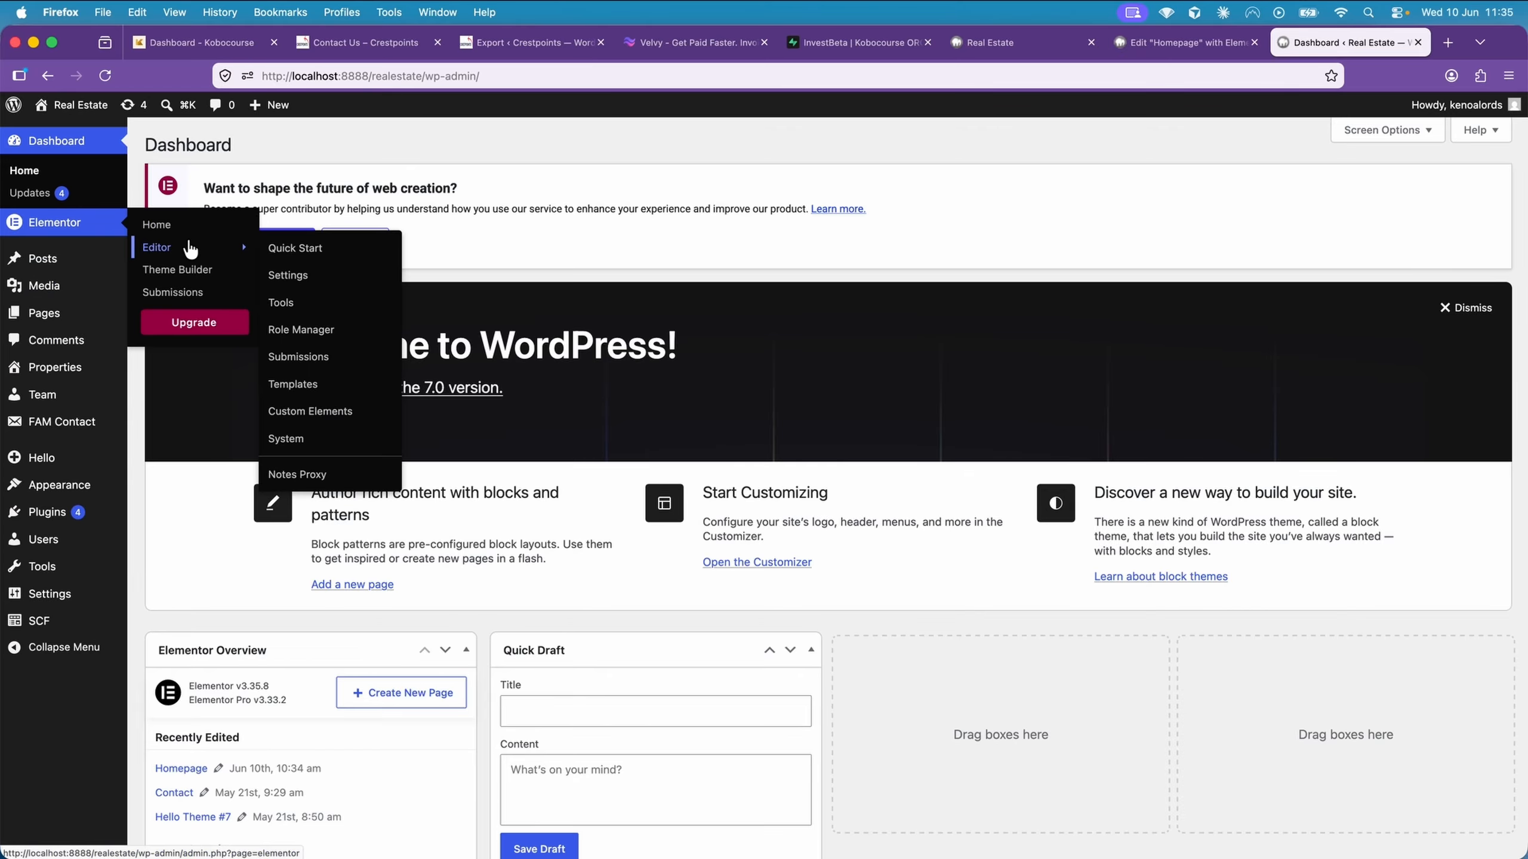
click(320, 383)
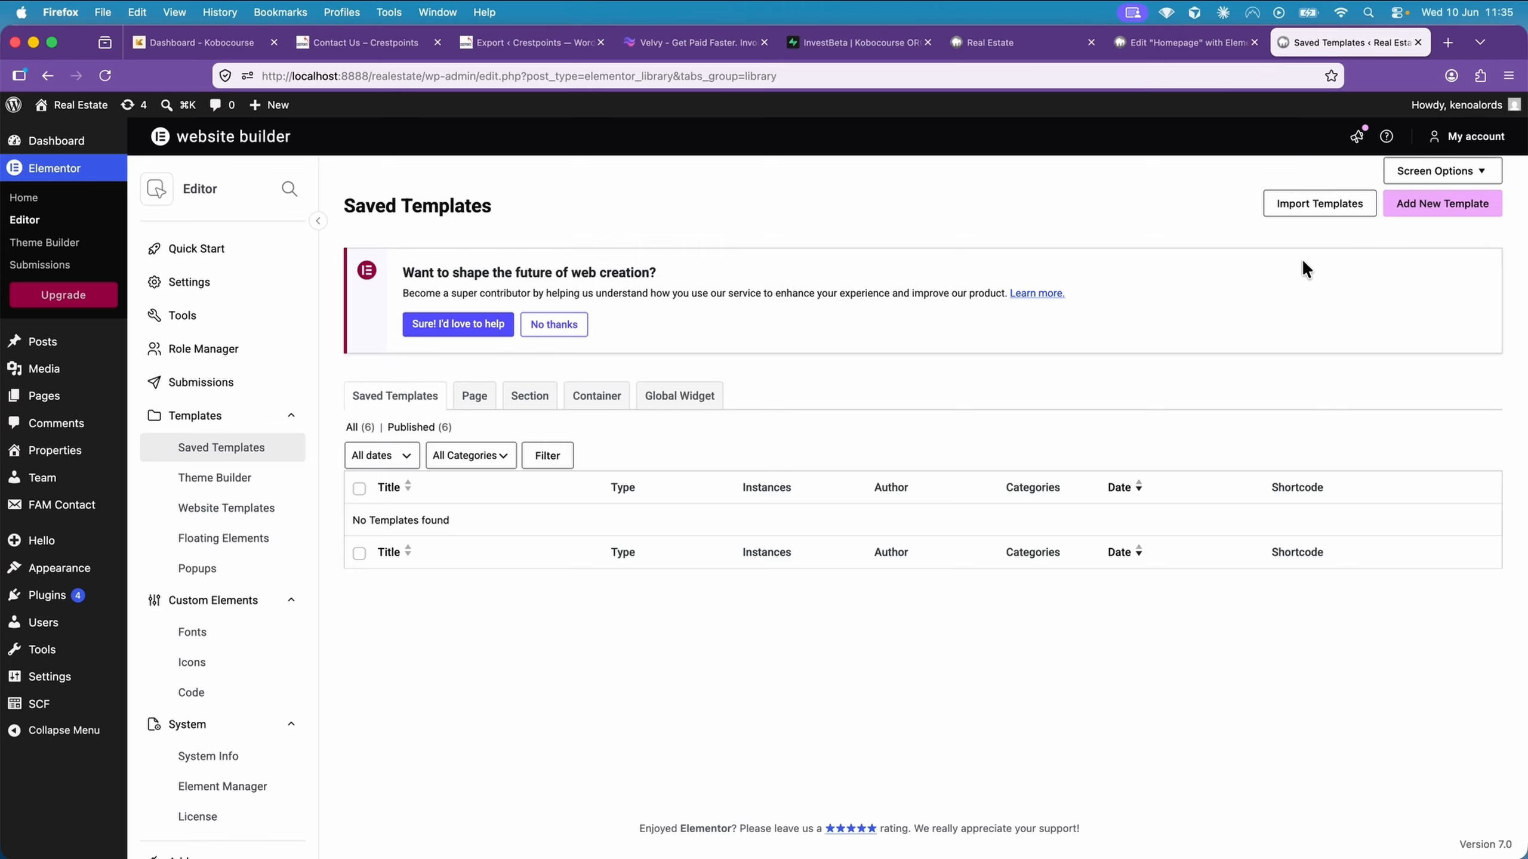
Create a new Single Post template named "Team Single Temple"
click(1392, 203)
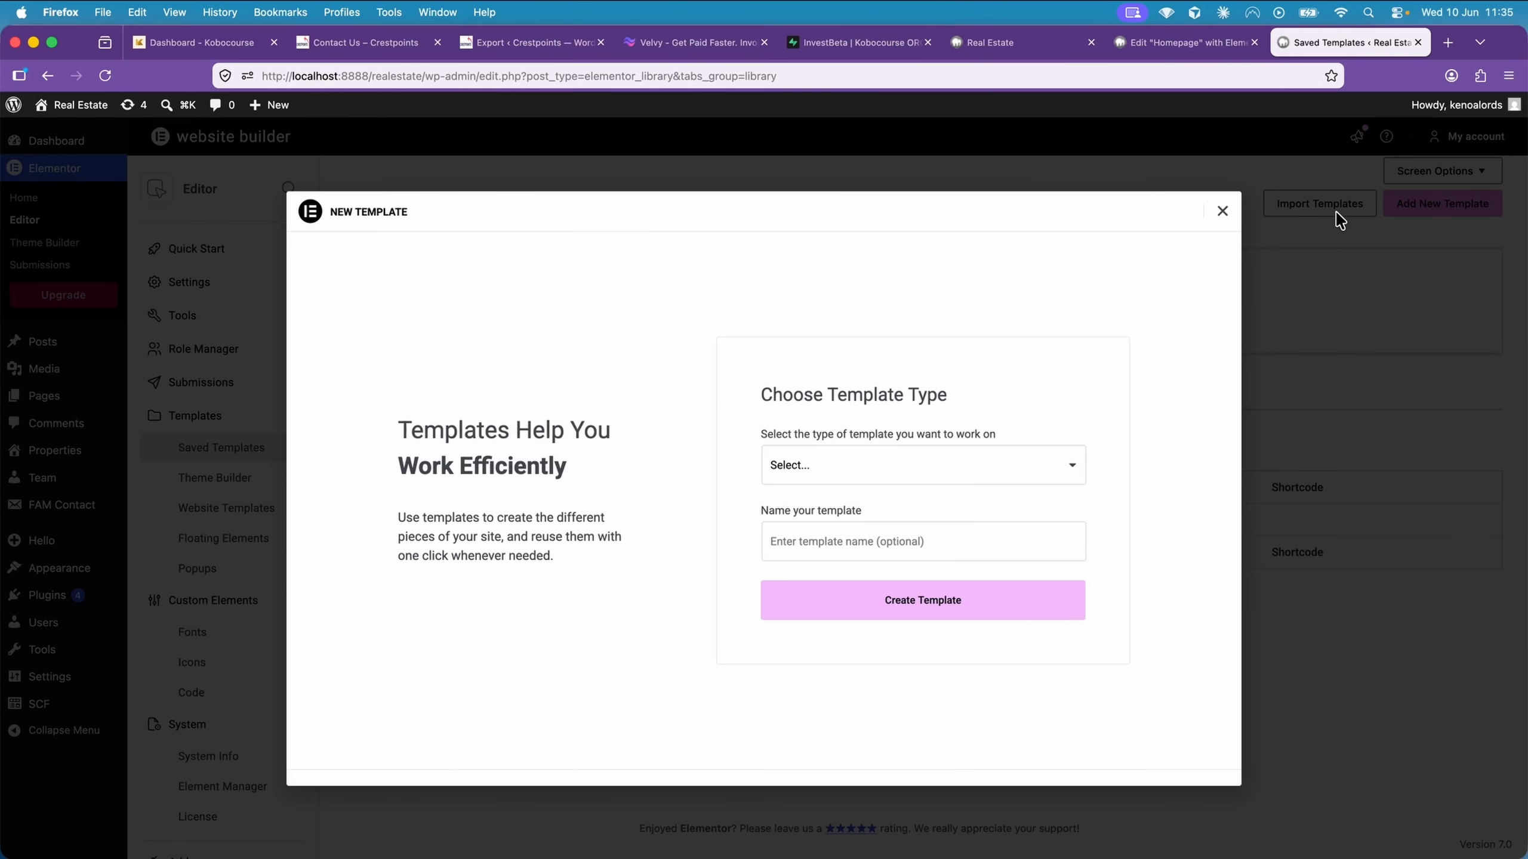
click(914, 467)
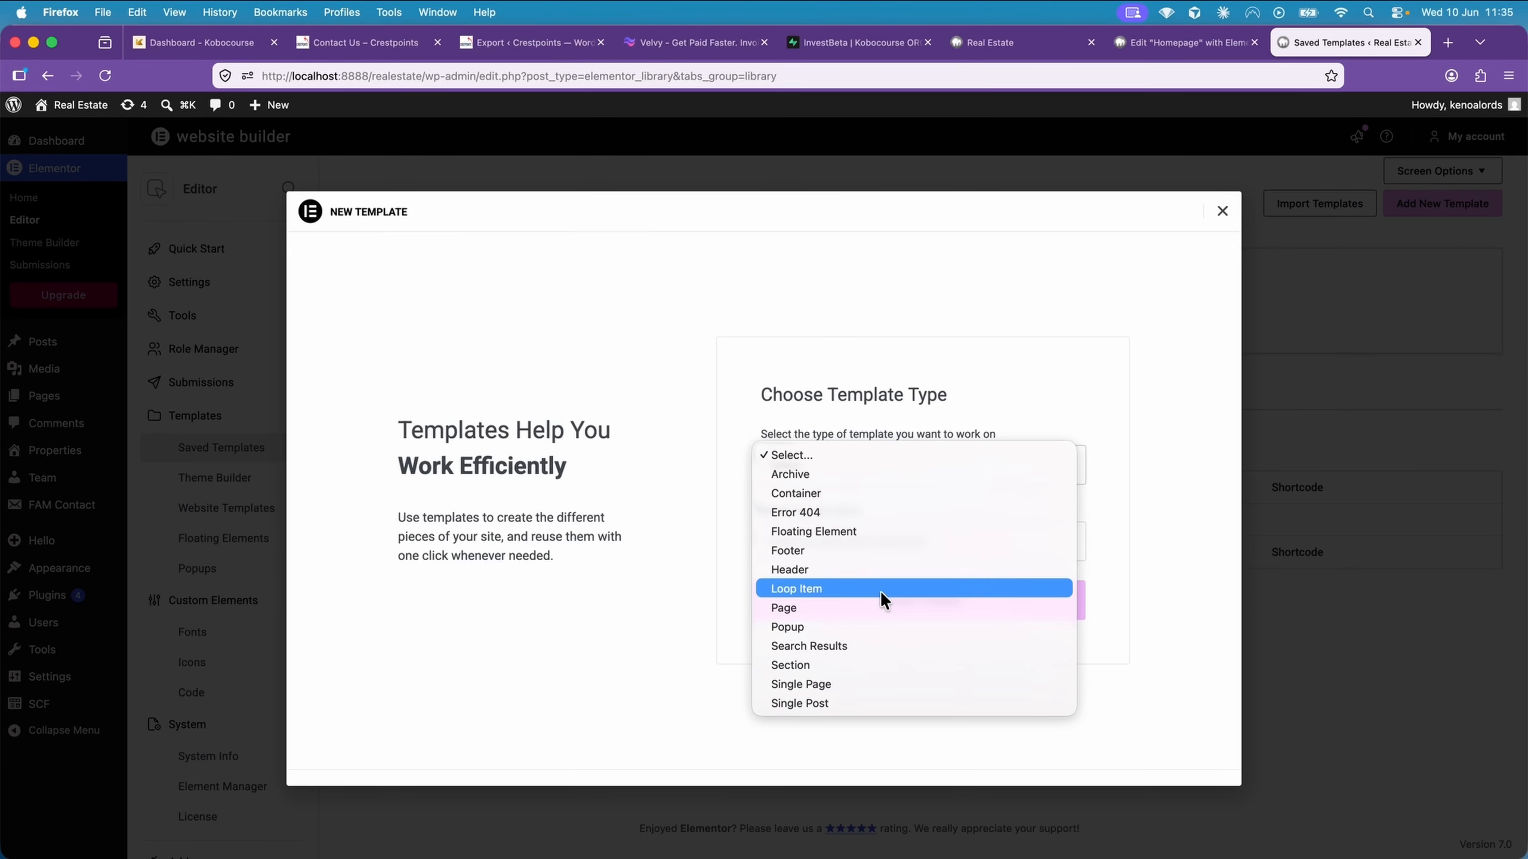
click(831, 703)
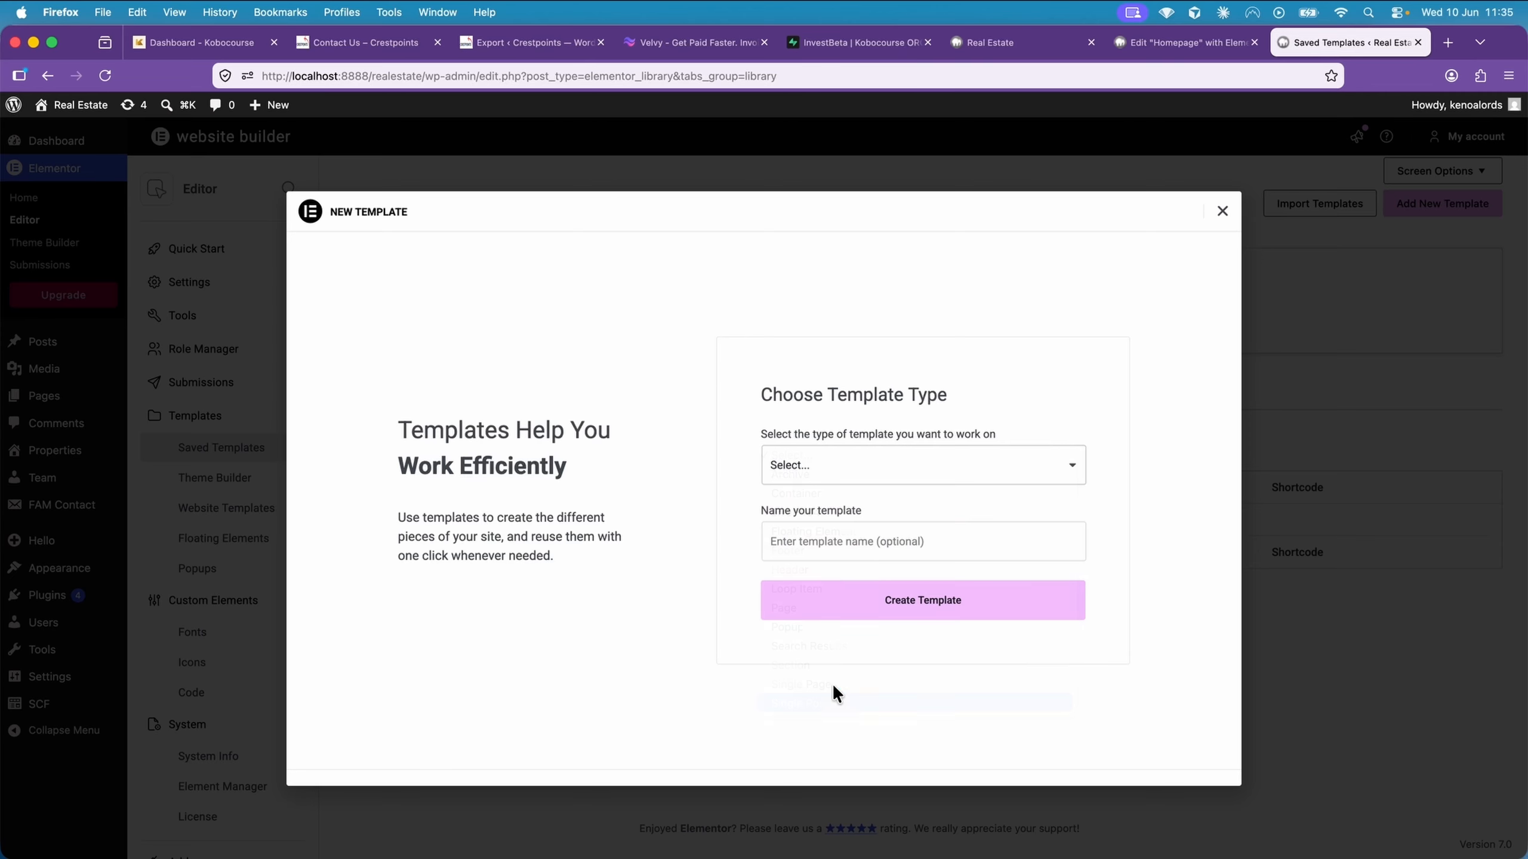
click(822, 533)
text(Te)
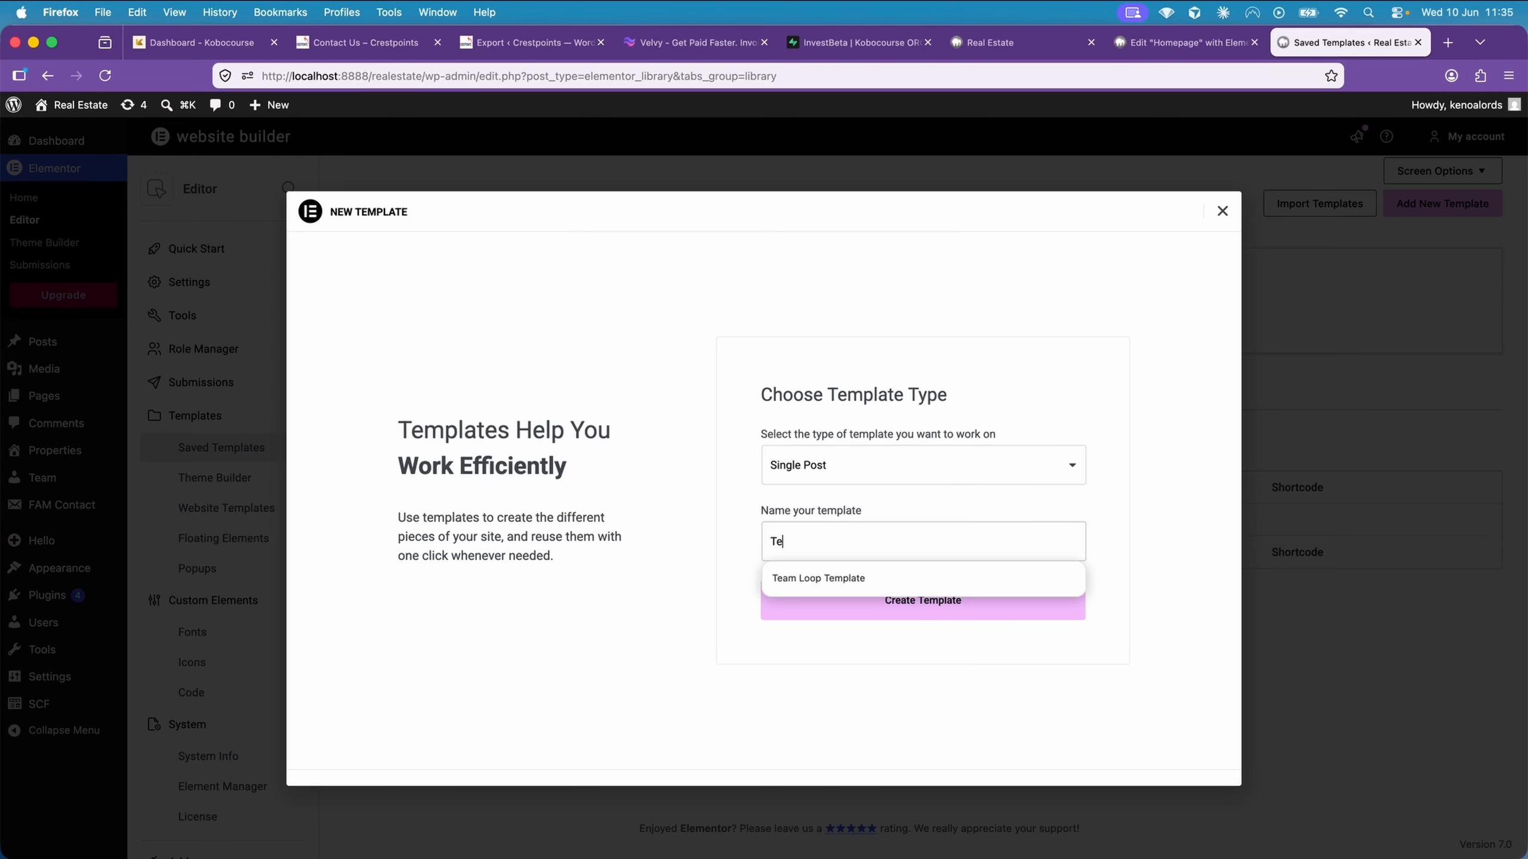
text(am Sin)
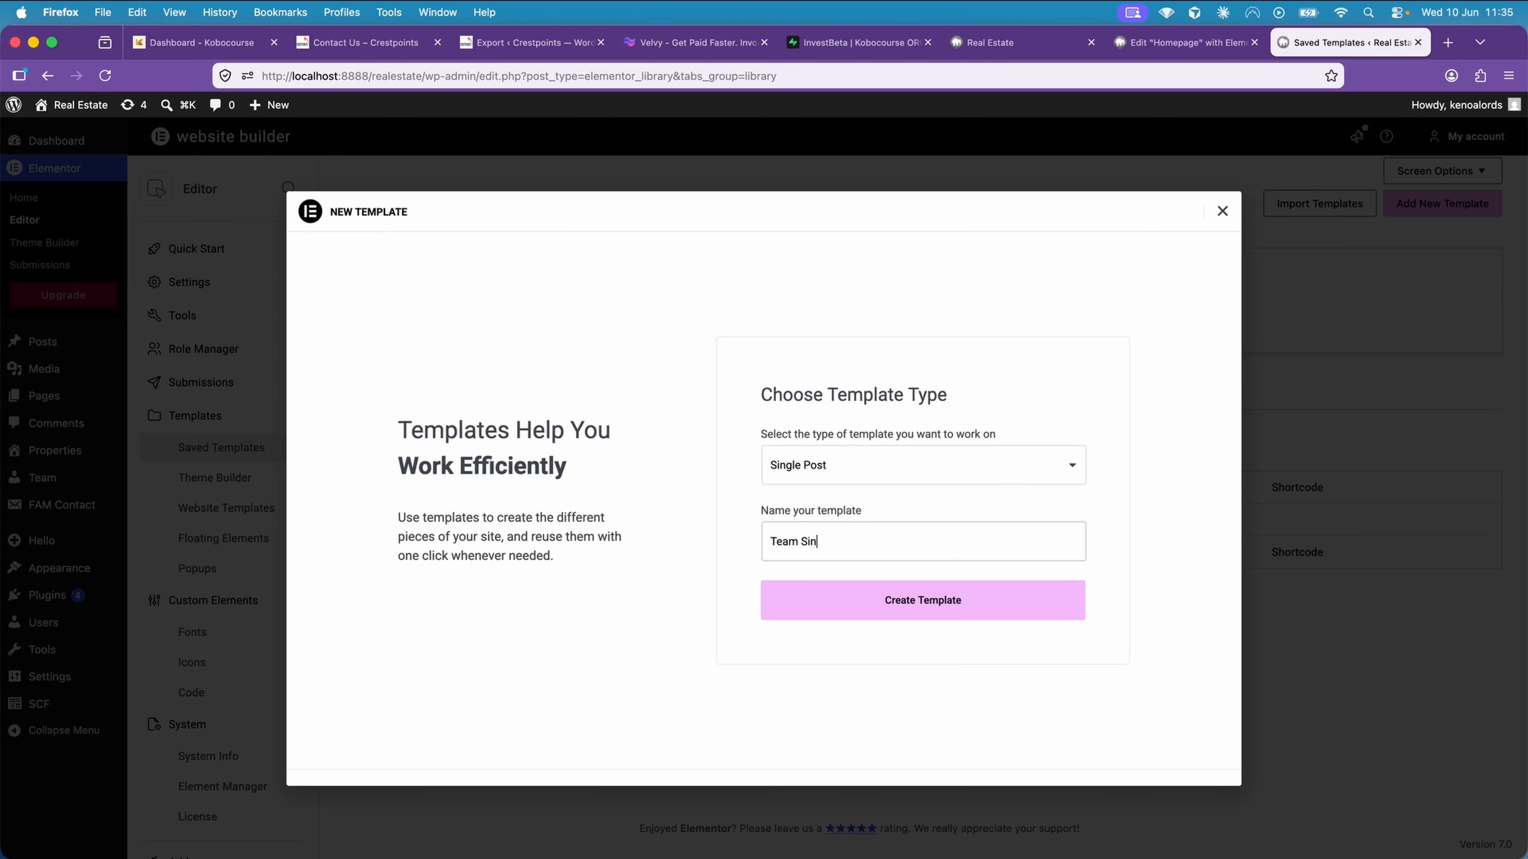
text(gle Temple)
click(902, 600)
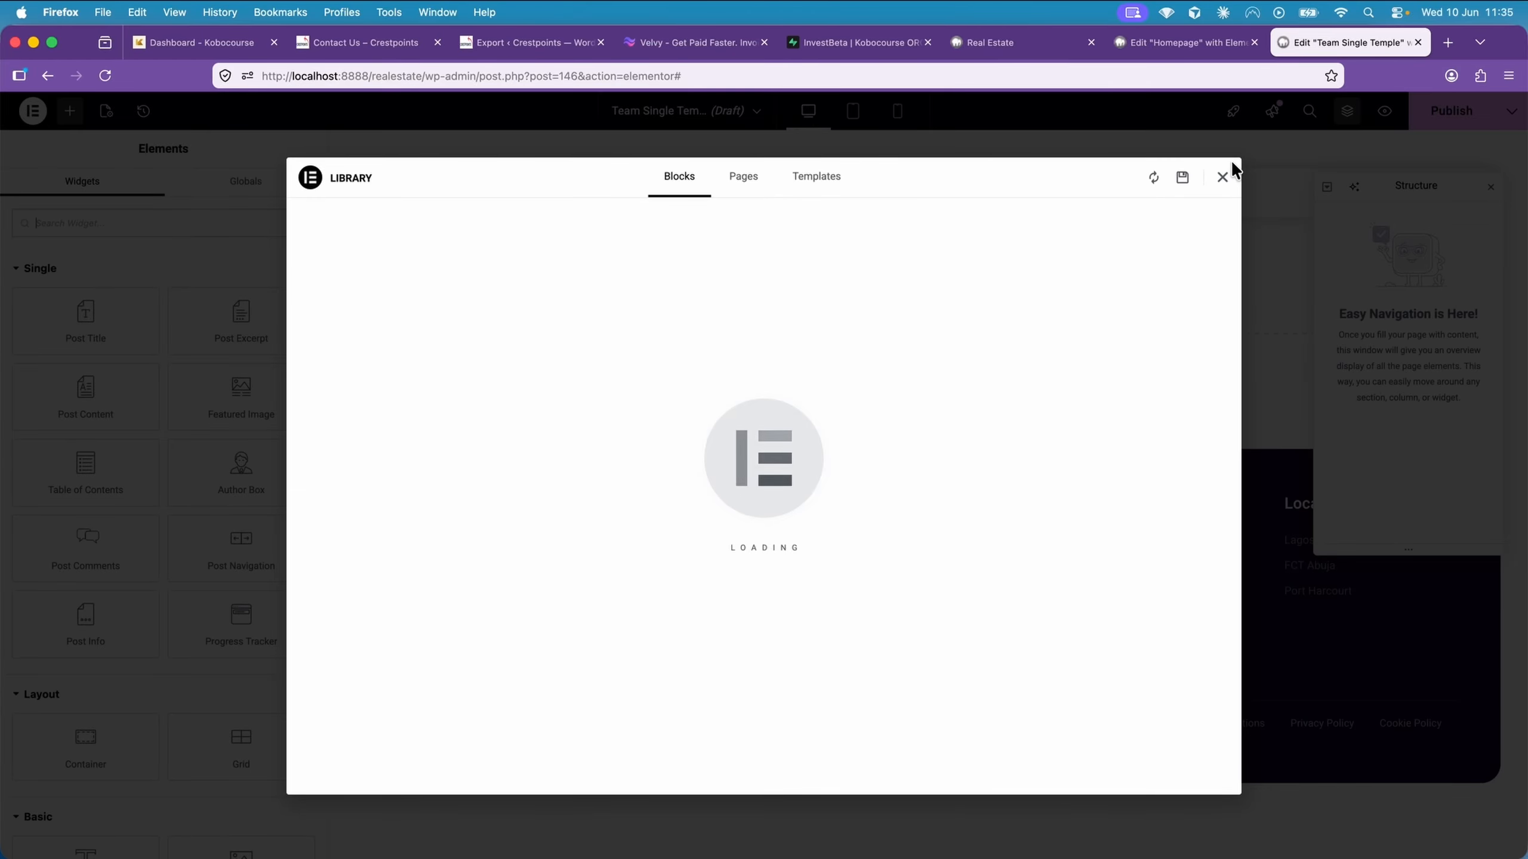
Dismiss the template library and add a single-column Flexbox container to the empty template
click(1224, 182)
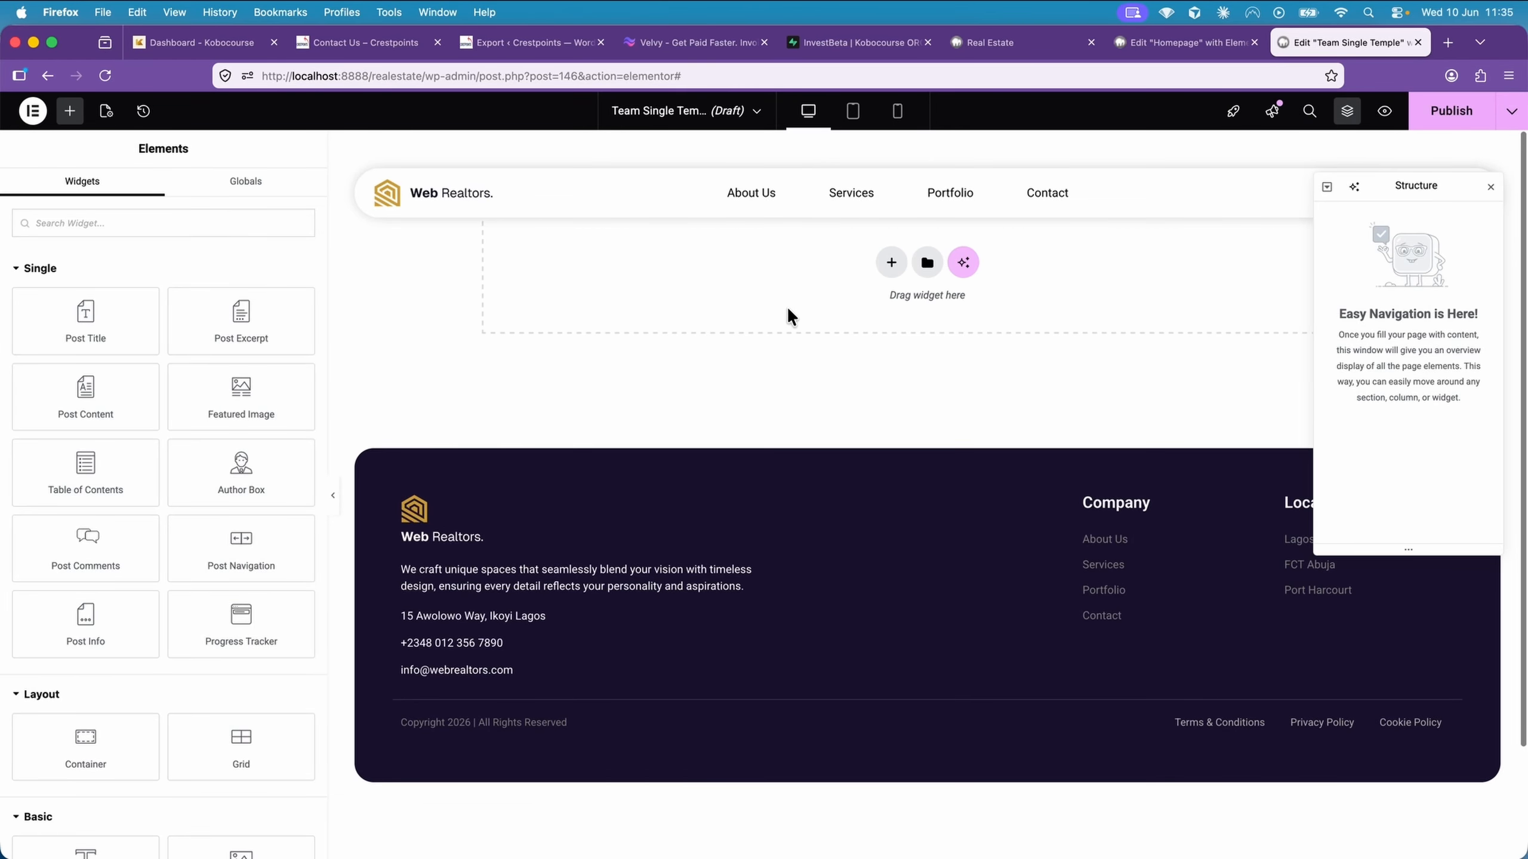
click(890, 265)
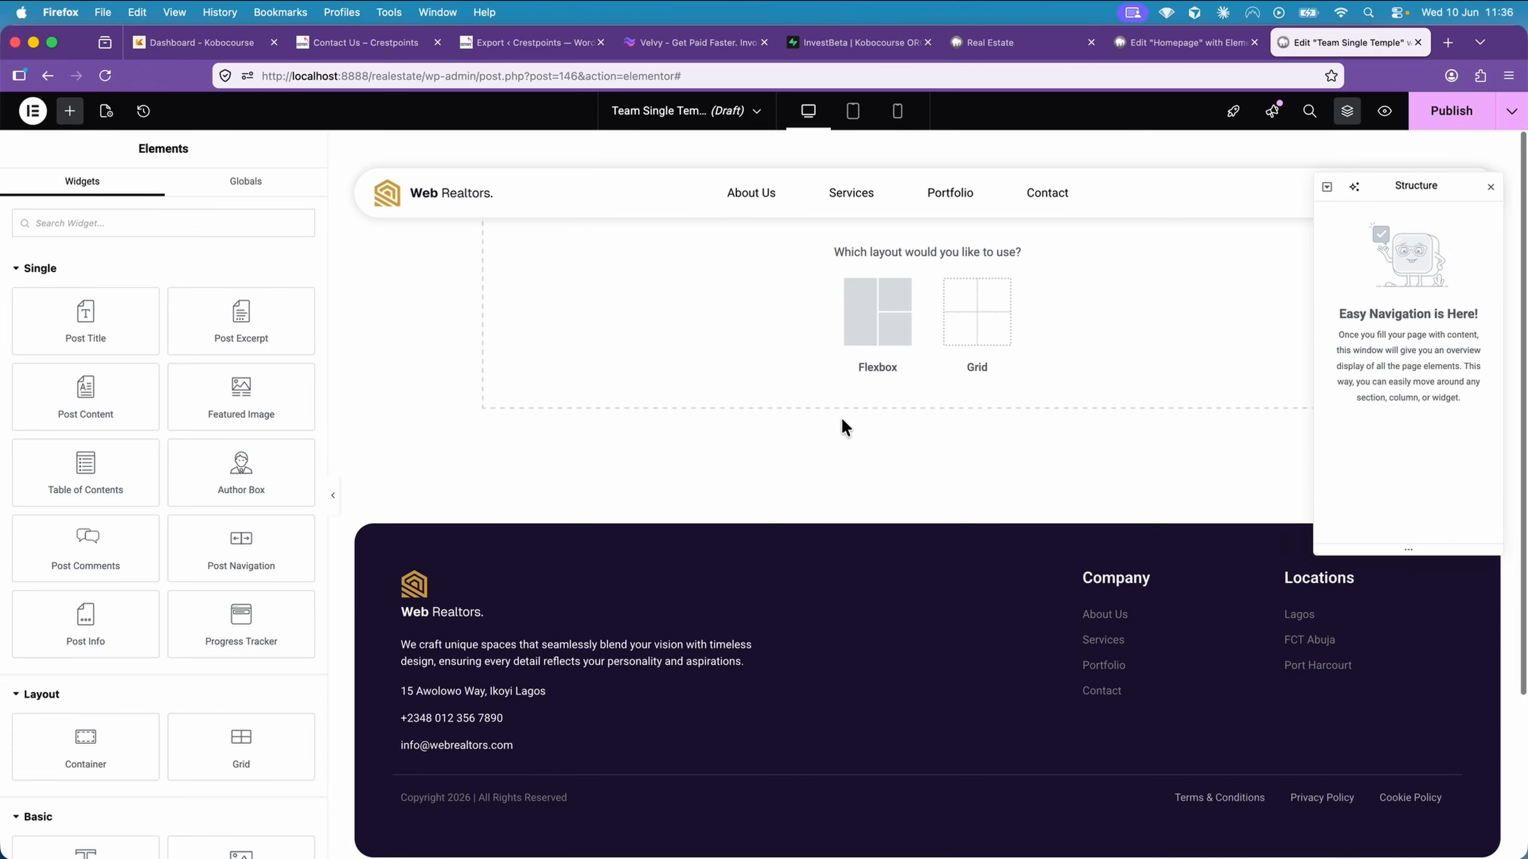
click(880, 315)
click(728, 308)
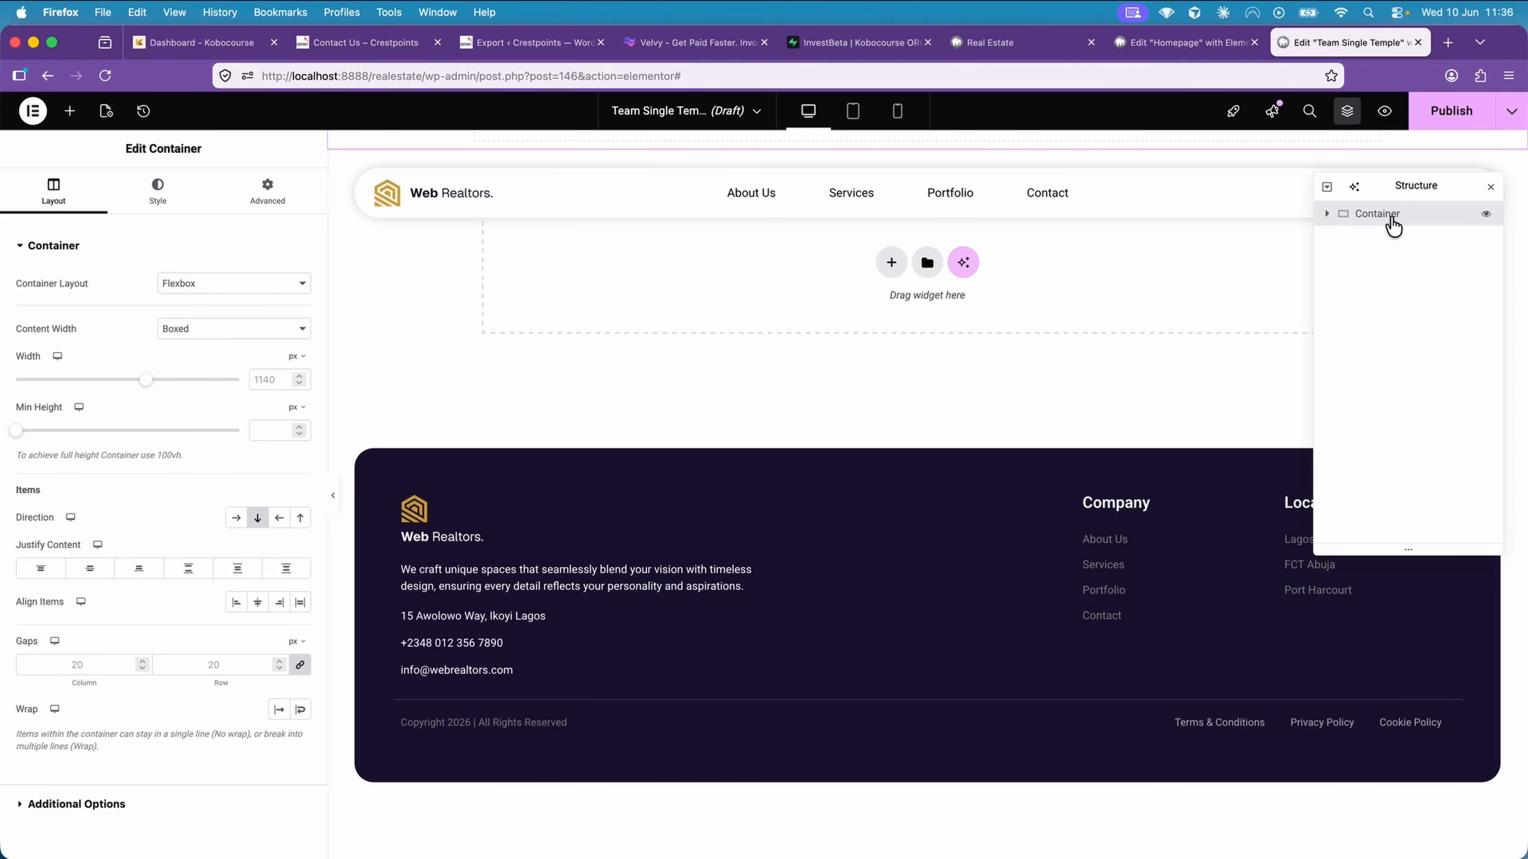
Set the container's padding in em to 24 top, 0 right, 10 bottom and 0 left
click(306, 210)
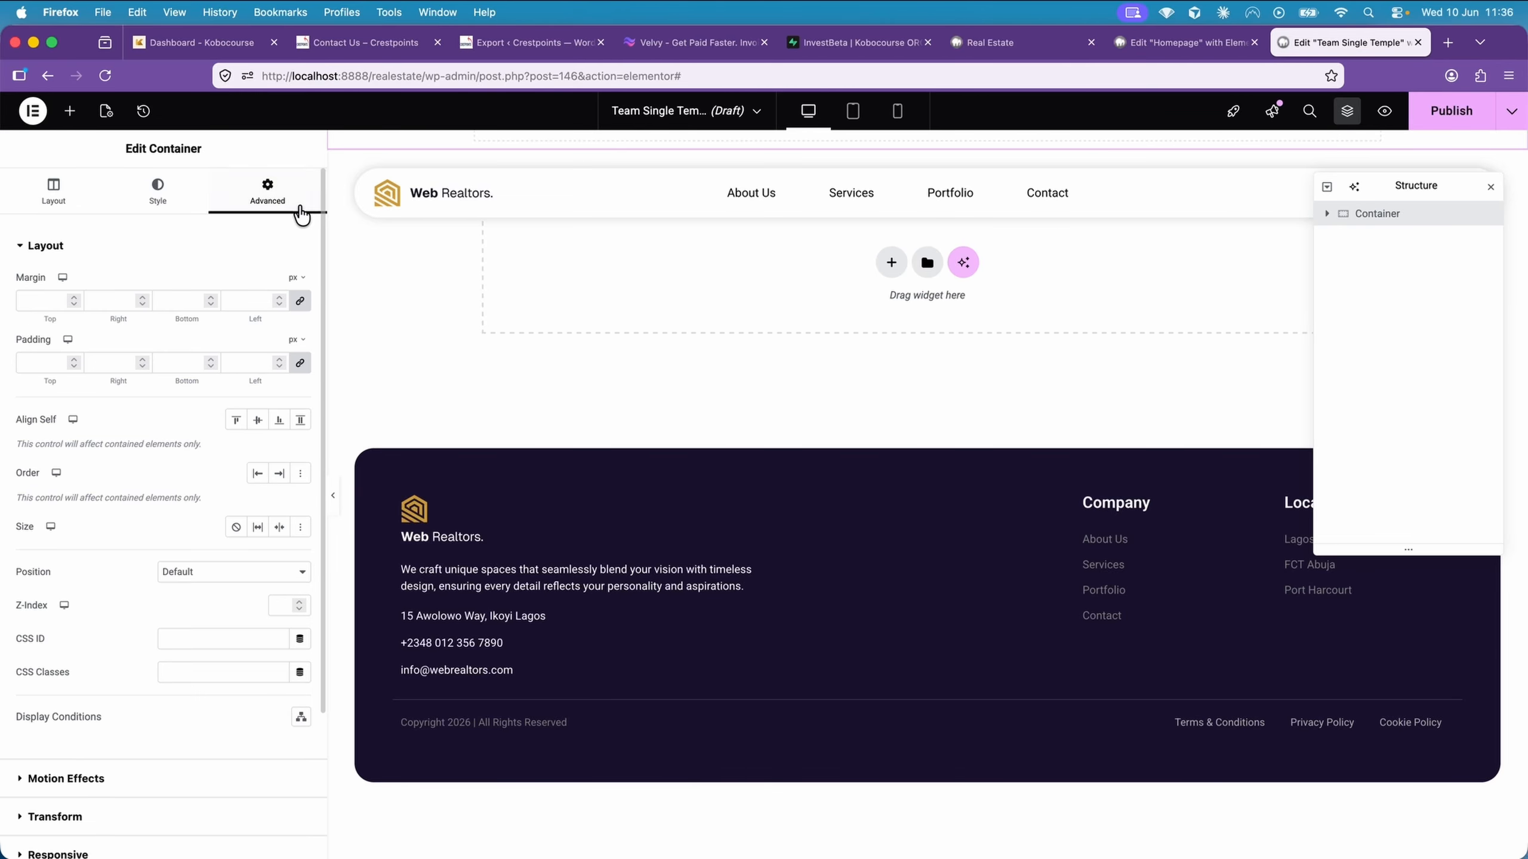
click(305, 345)
click(294, 390)
click(210, 359)
click(210, 366)
click(210, 367)
click(210, 366)
click(73, 357)
click(73, 358)
click(74, 357)
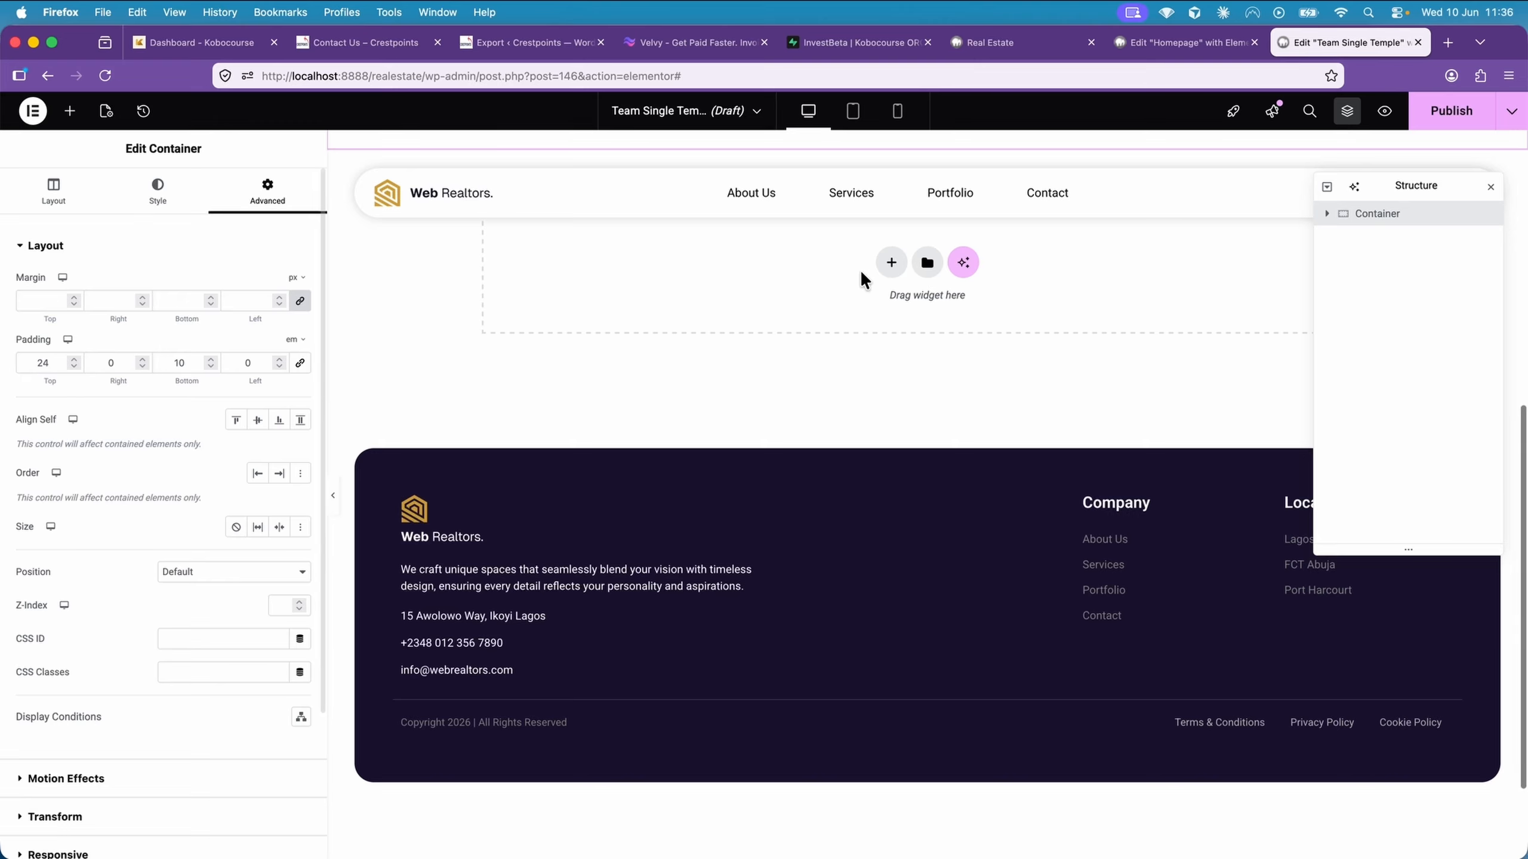
click(896, 268)
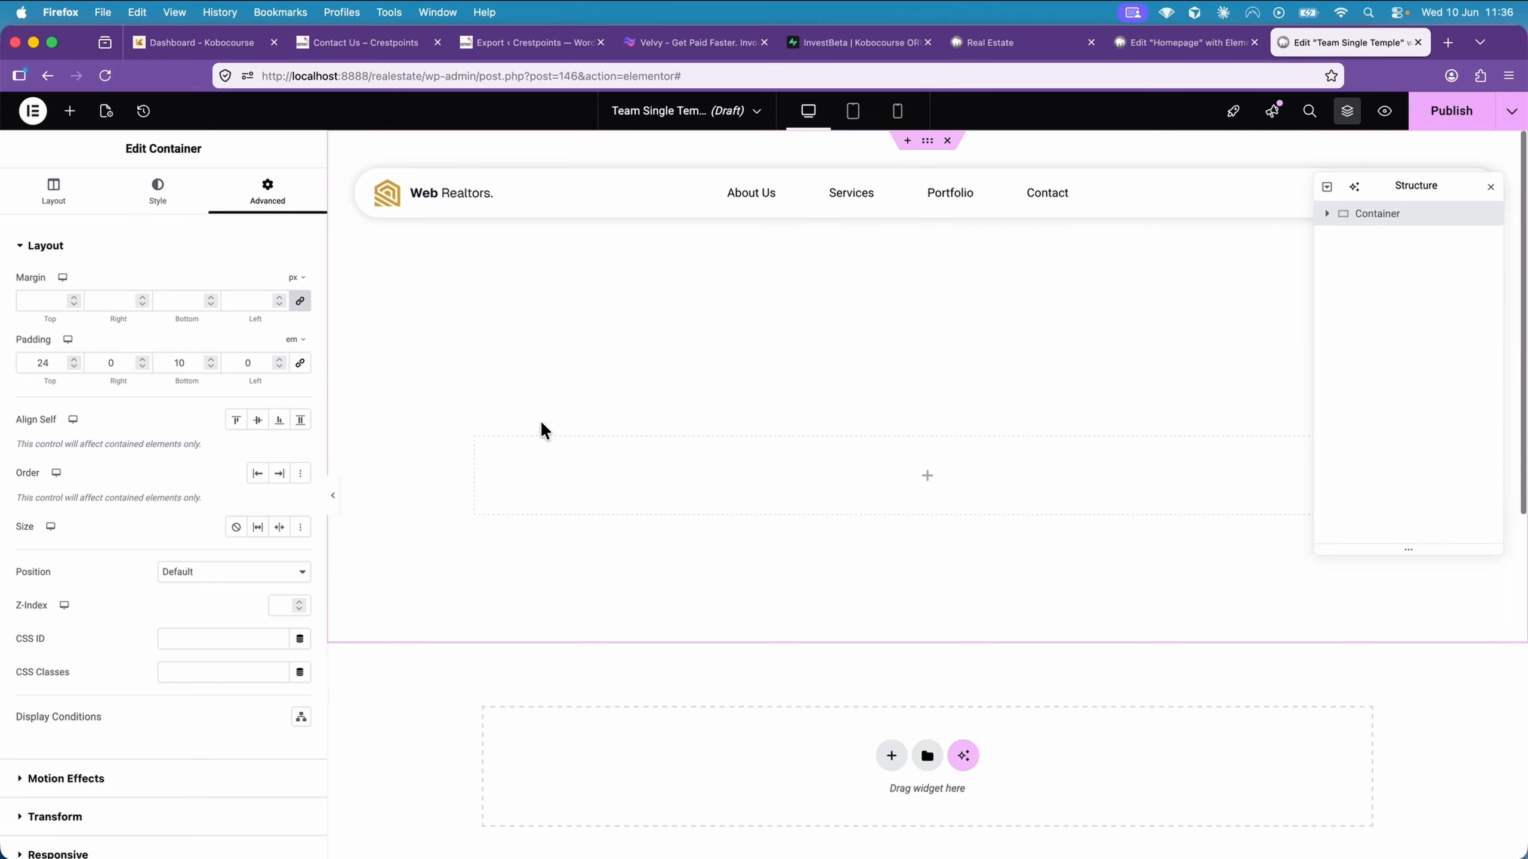
Reduce the container's top padding to 18 em
click(74, 366)
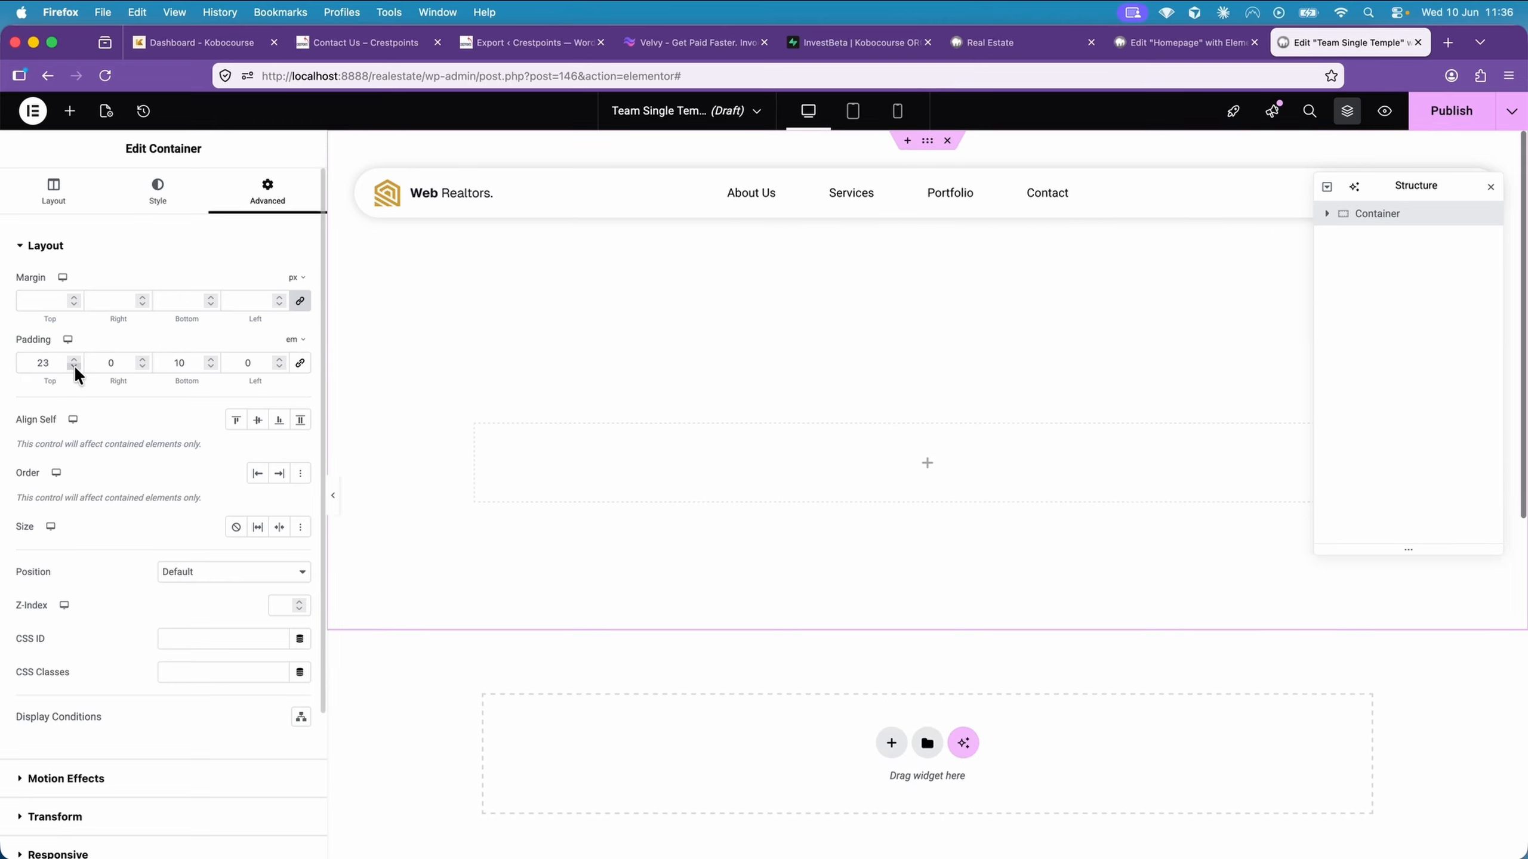
click(74, 367)
click(74, 367)
click(74, 366)
click(74, 367)
click(74, 367)
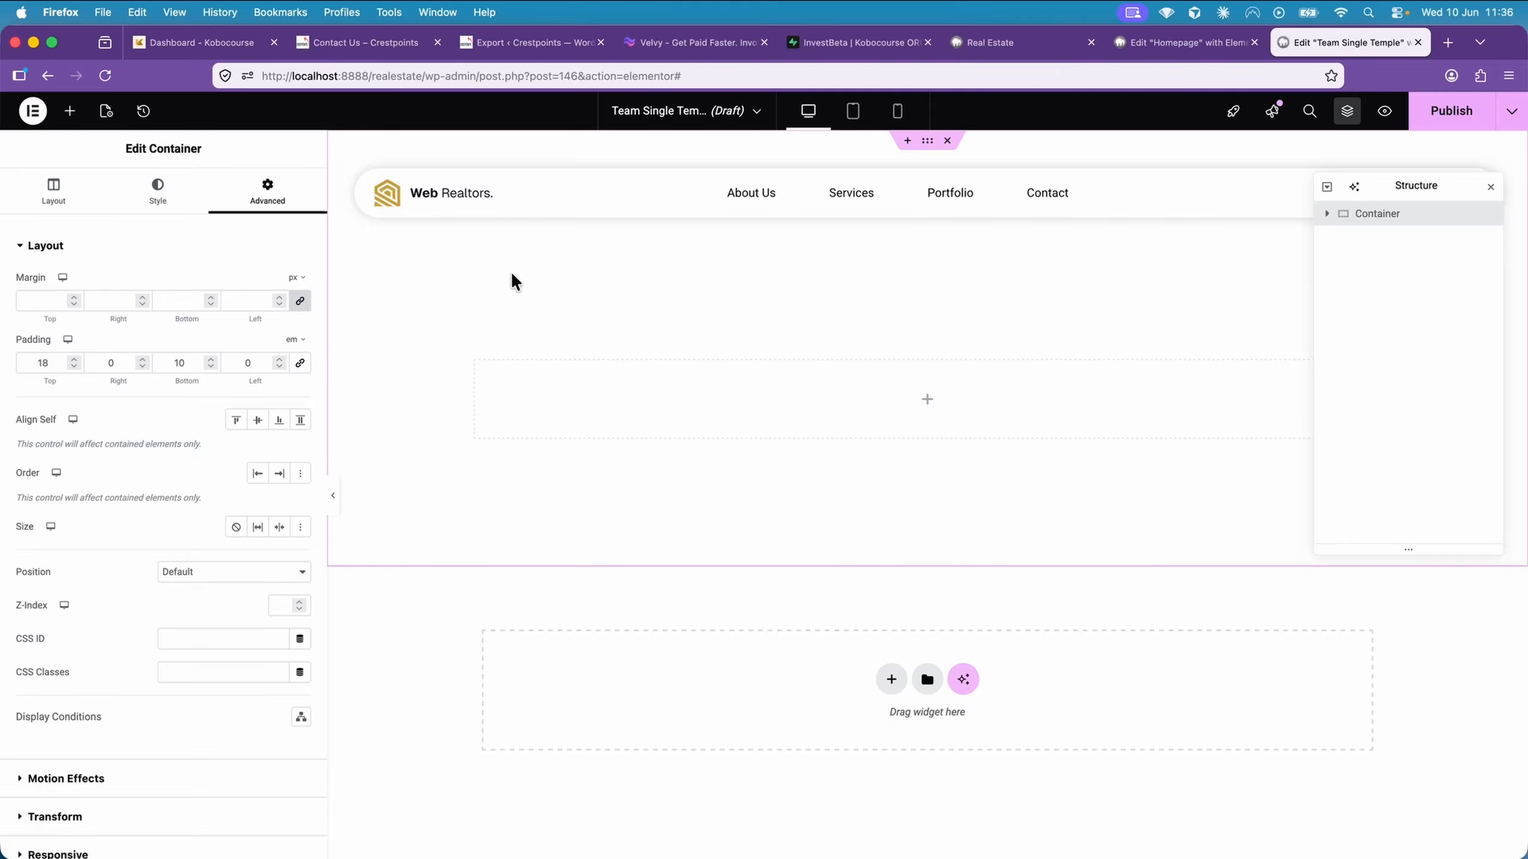
Give the container a classic background in the light grey colour #F0F0F0
click(151, 195)
click(235, 317)
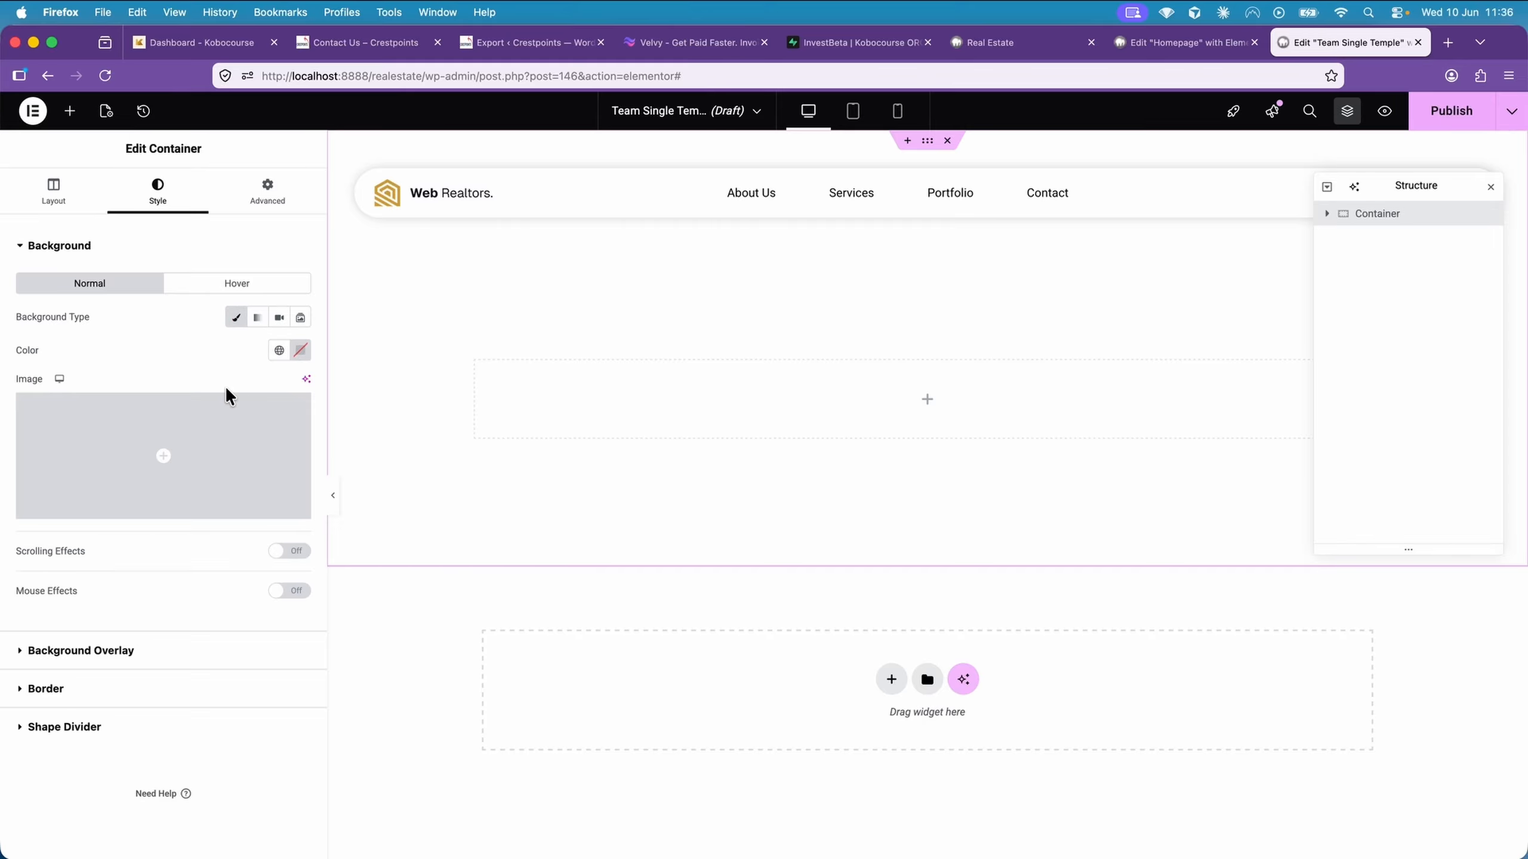
click(299, 350)
drag(220, 436, 198, 421)
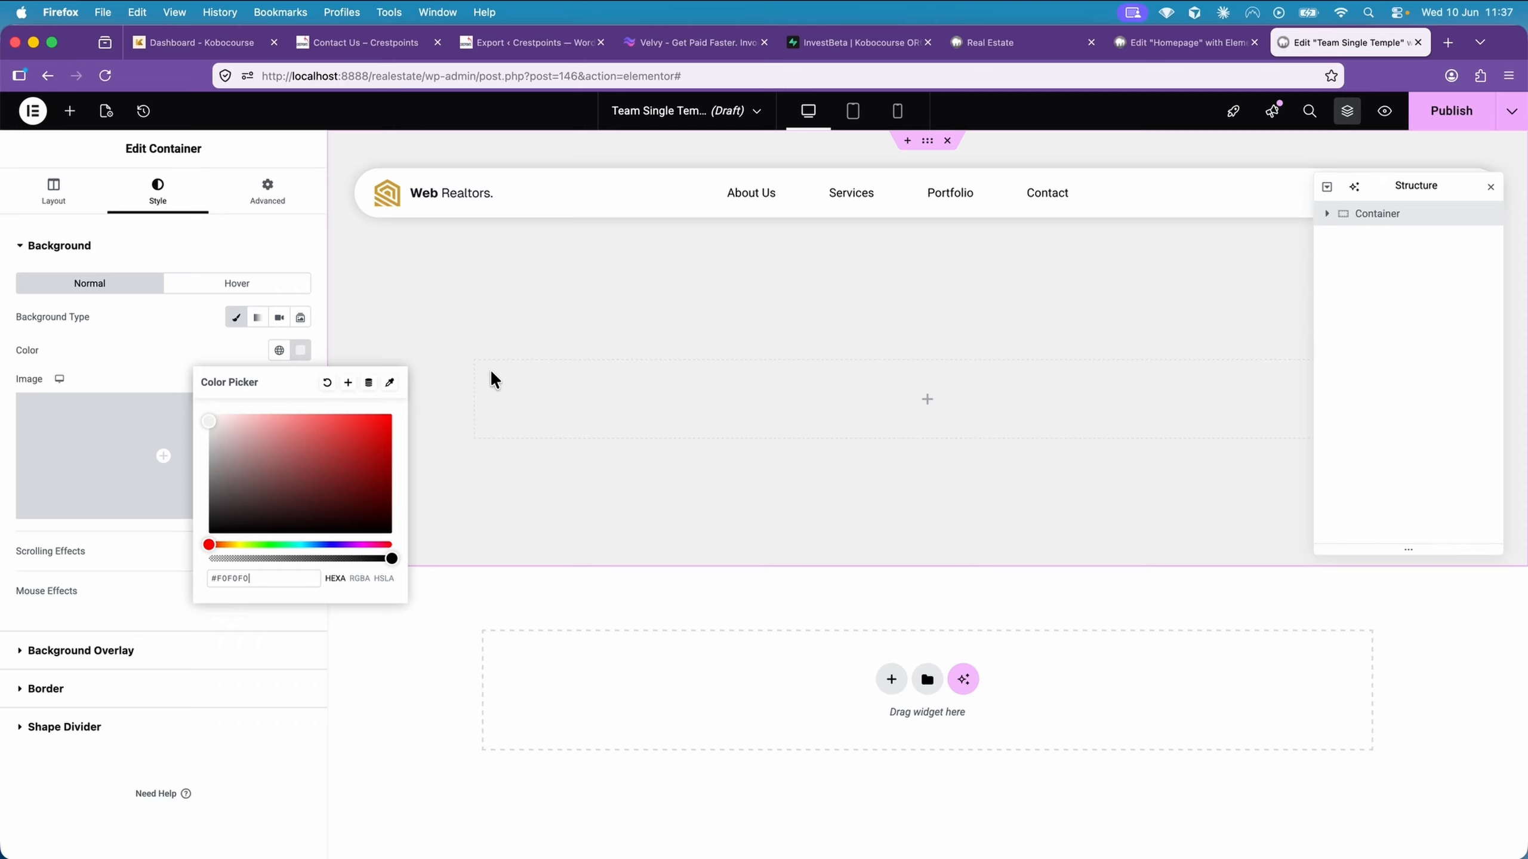
Nest a container and its duplicate inside the main container, arranged side by side with the row direction
click(82, 188)
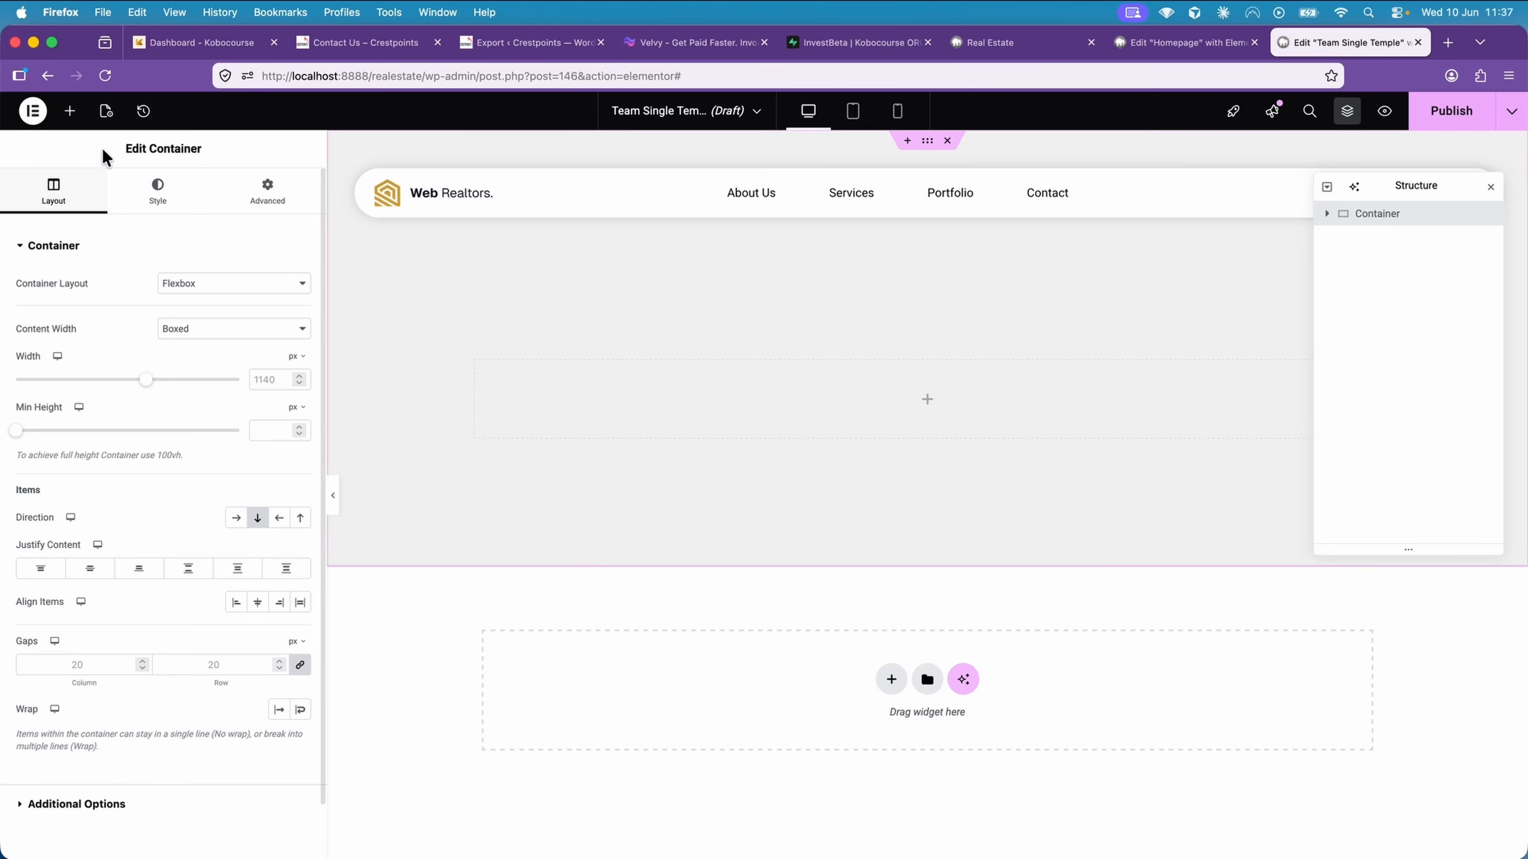
click(71, 112)
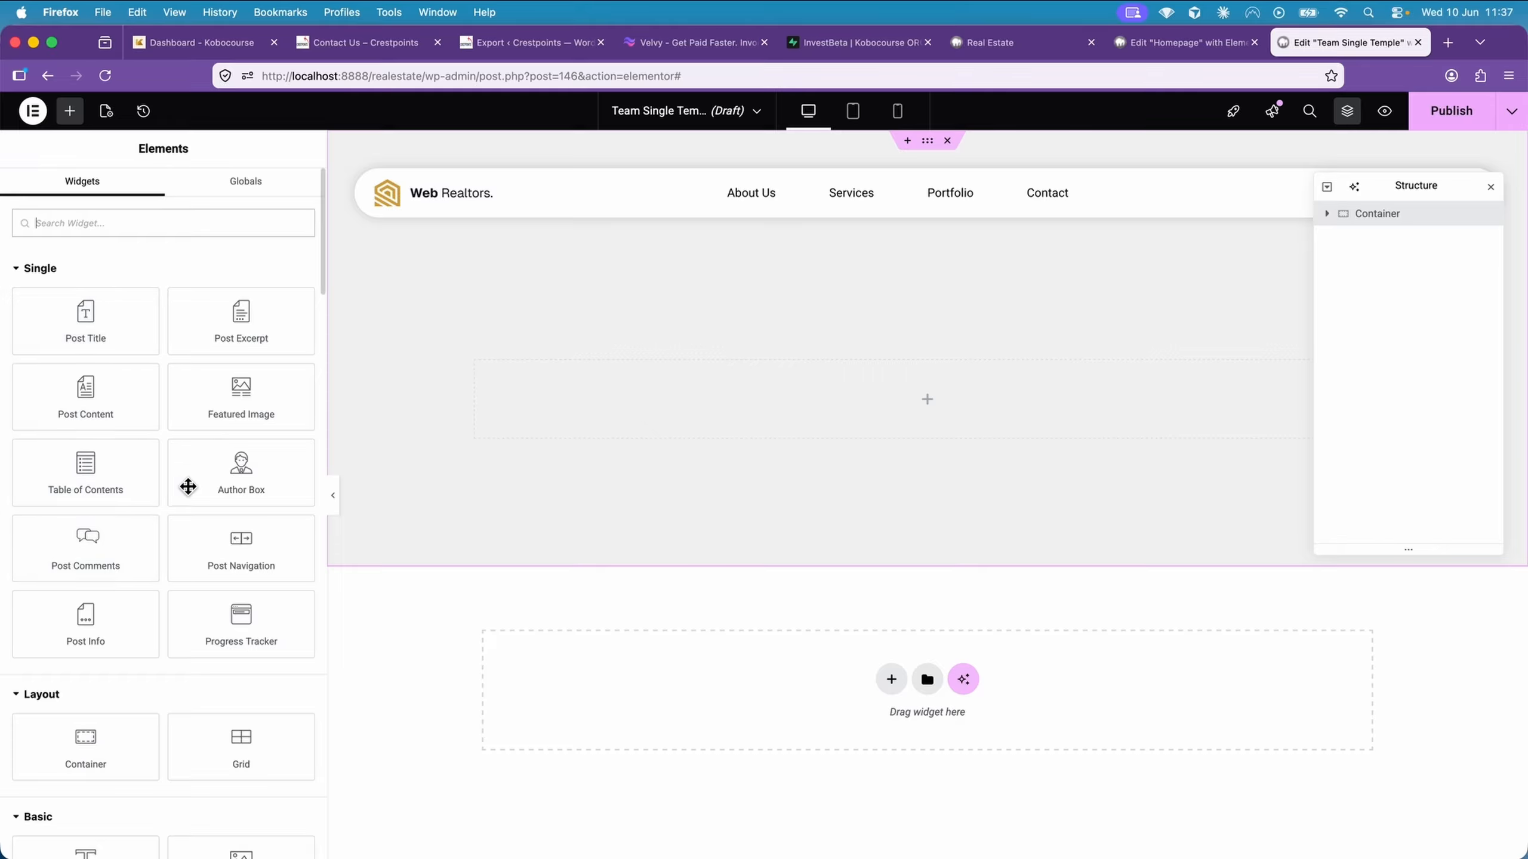
scroll(188, 491, down, 3)
drag(96, 551, 568, 438)
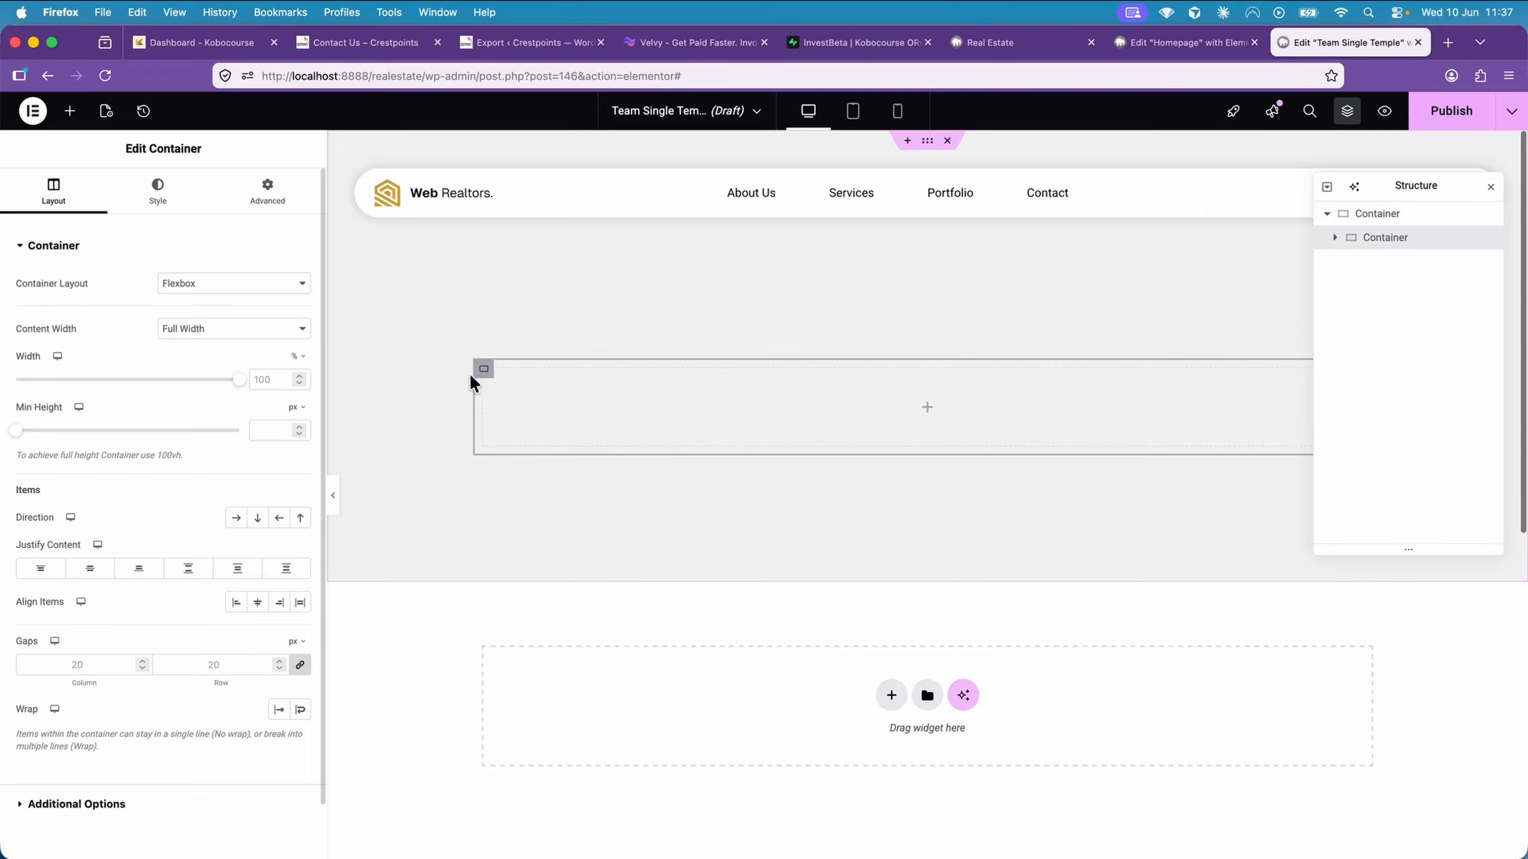
right_click(486, 373)
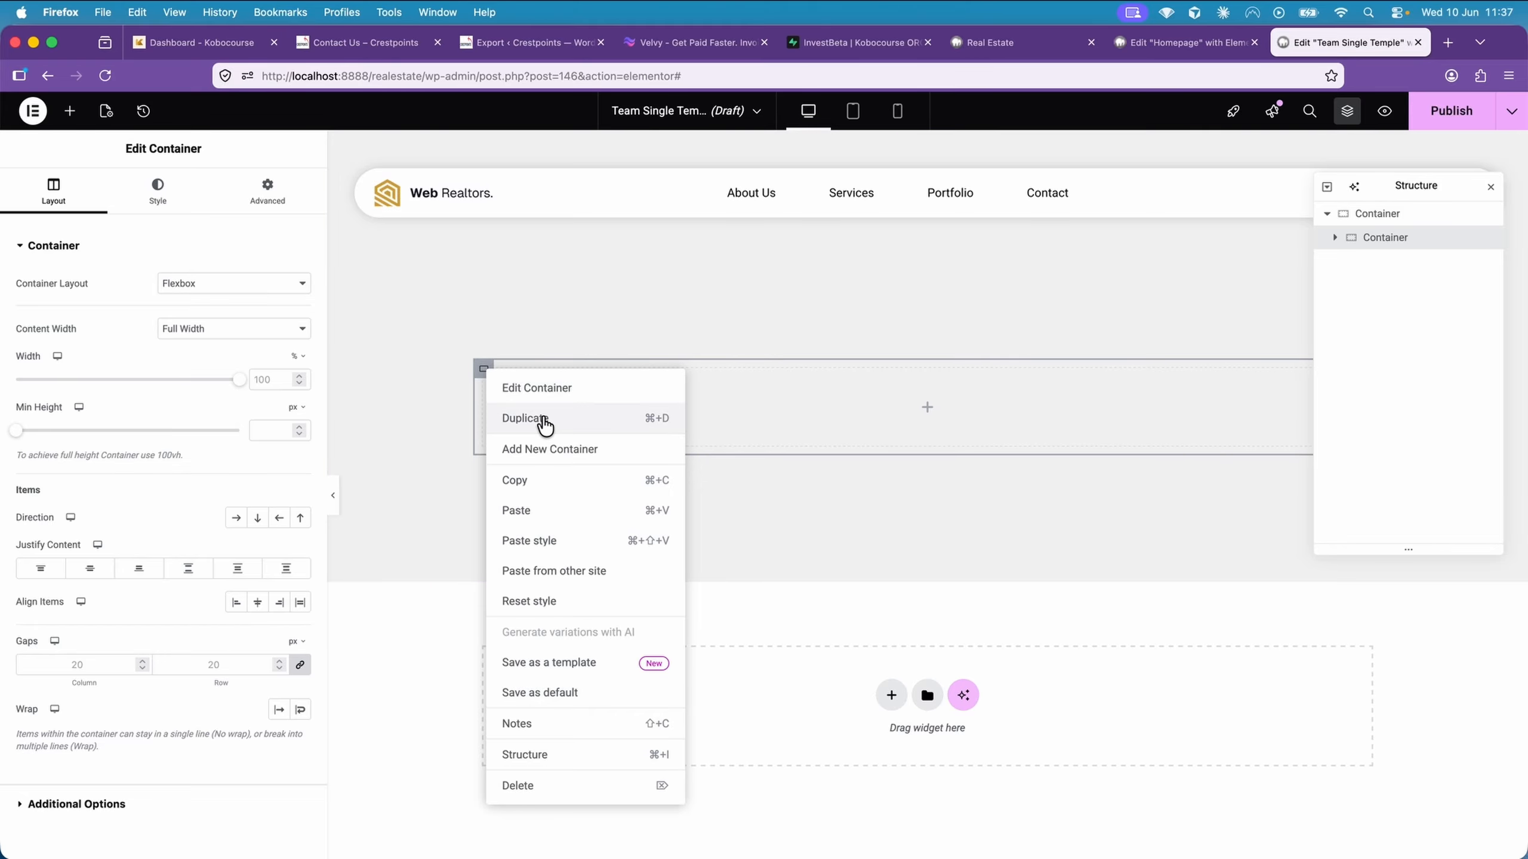
click(541, 416)
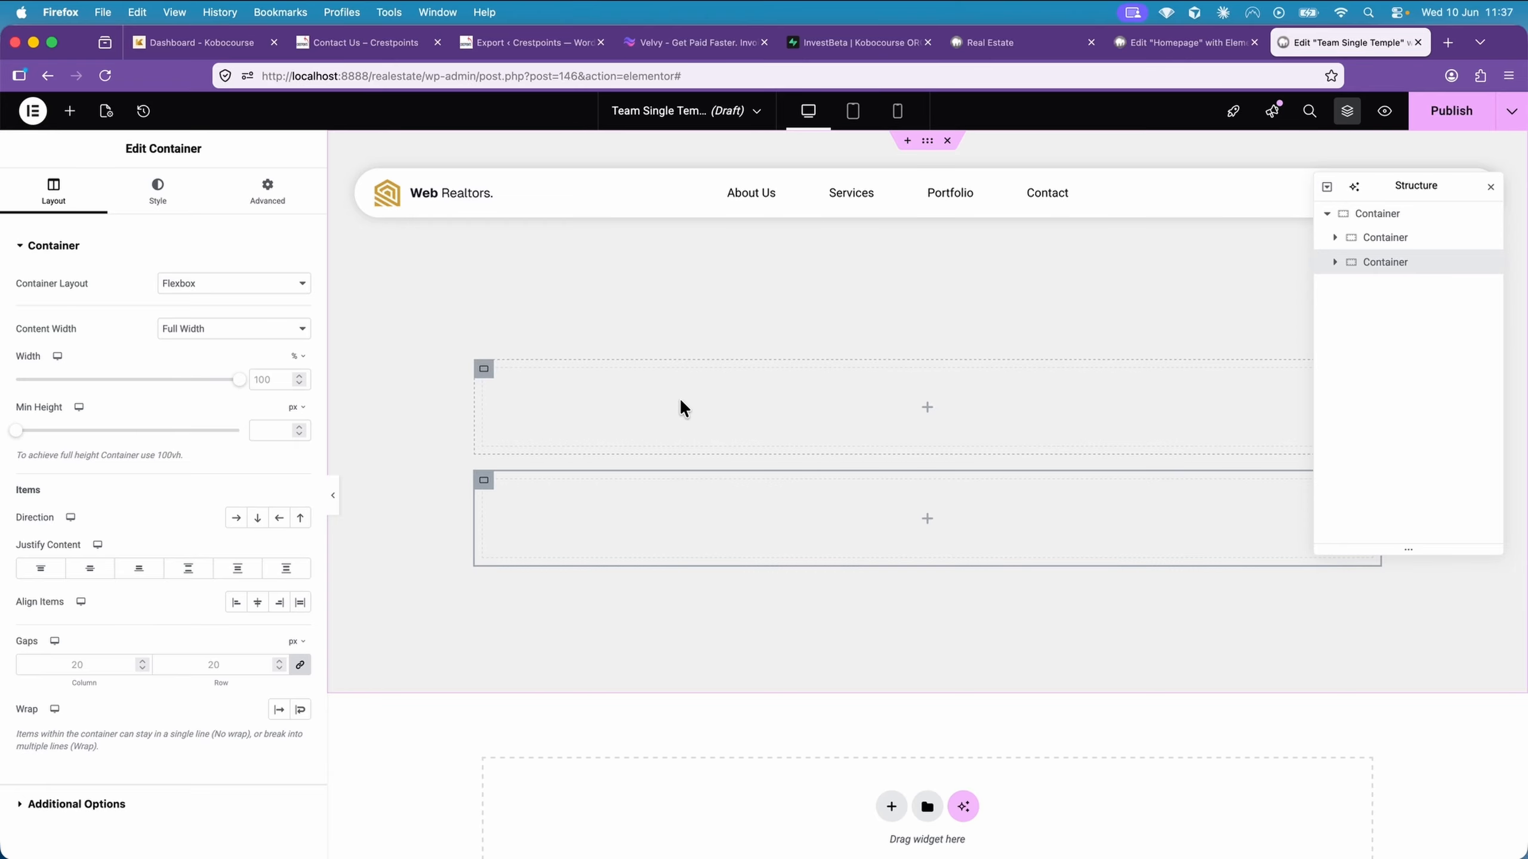
click(1385, 214)
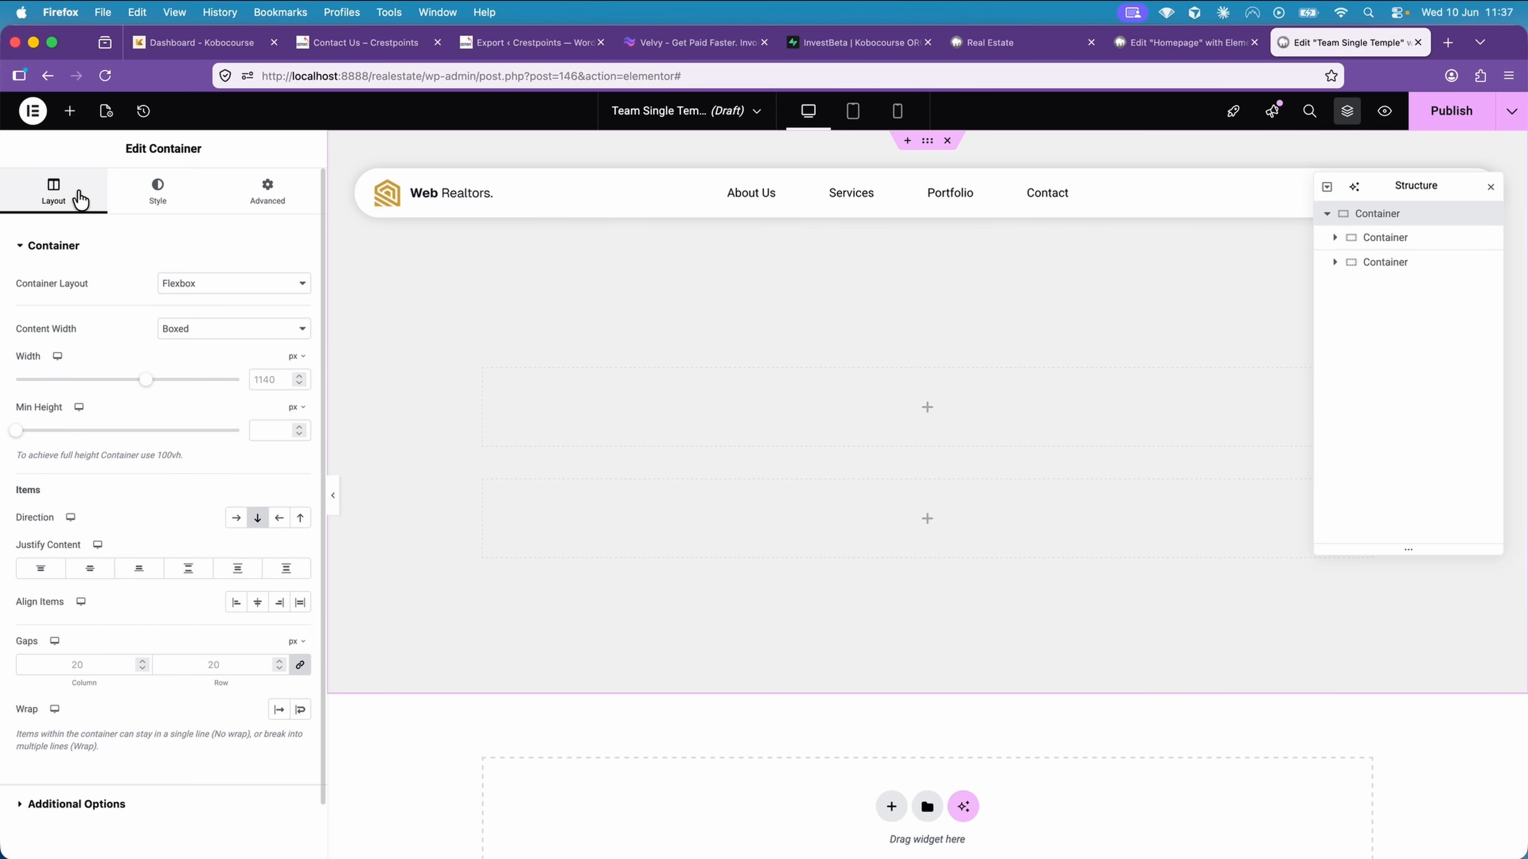
click(237, 518)
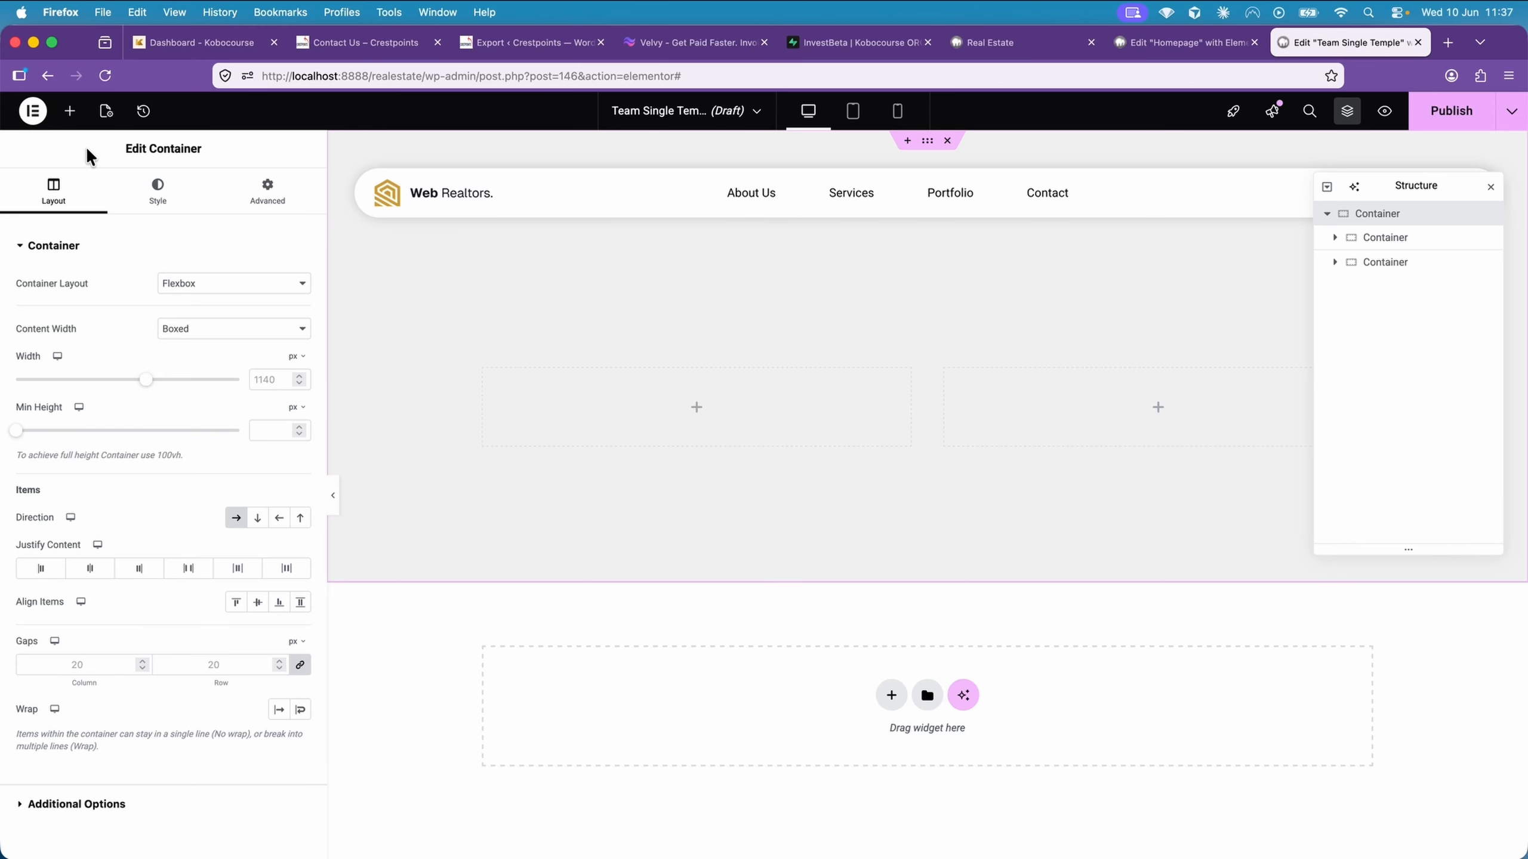
Add a Featured Image widget to the first nested container
click(77, 120)
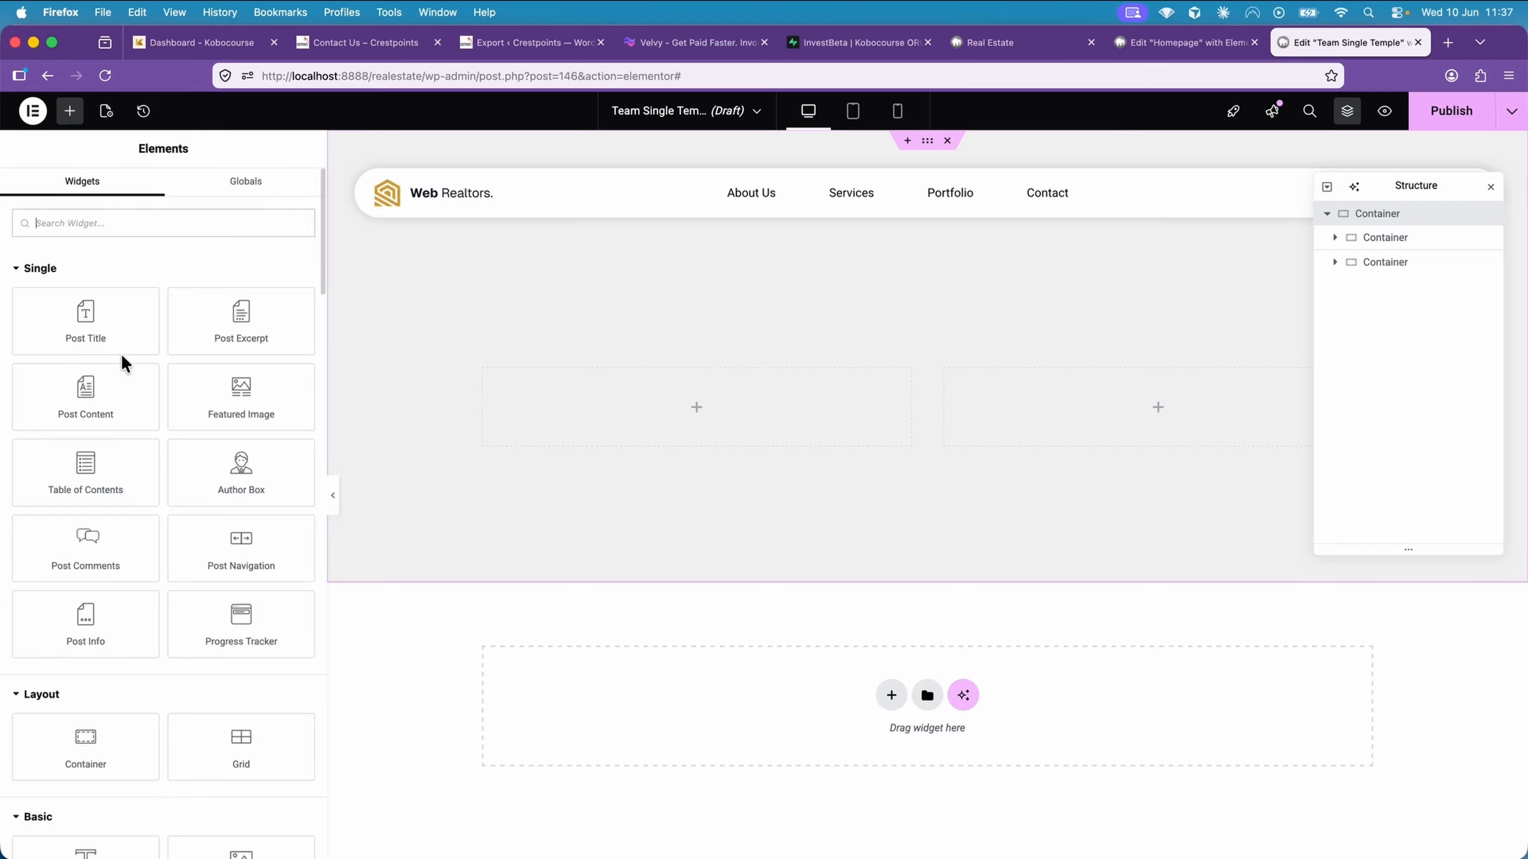
scroll(120, 527, down, 3)
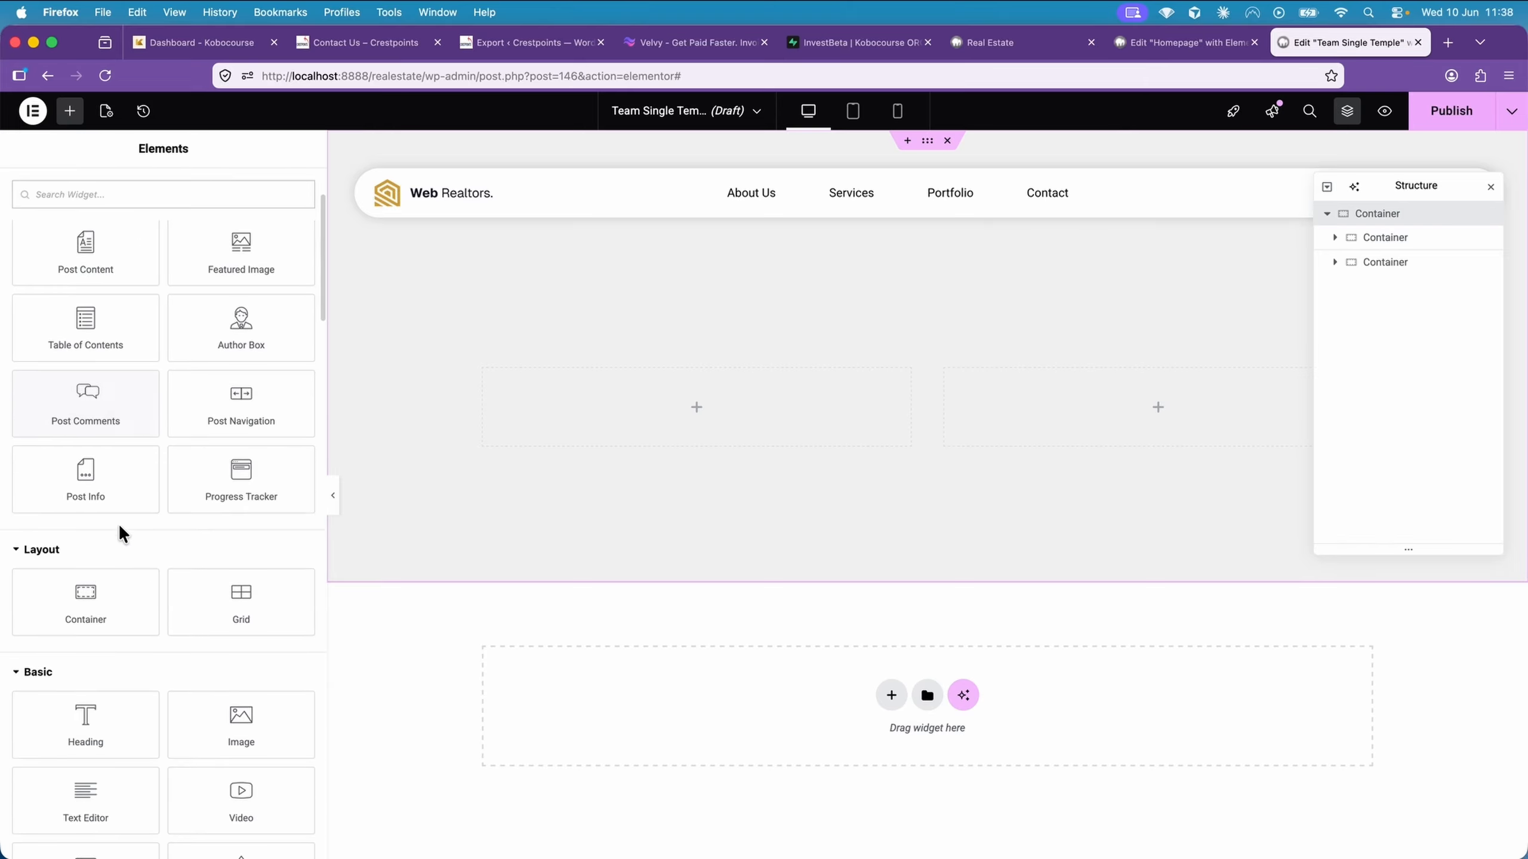
scroll(120, 529, up, 3)
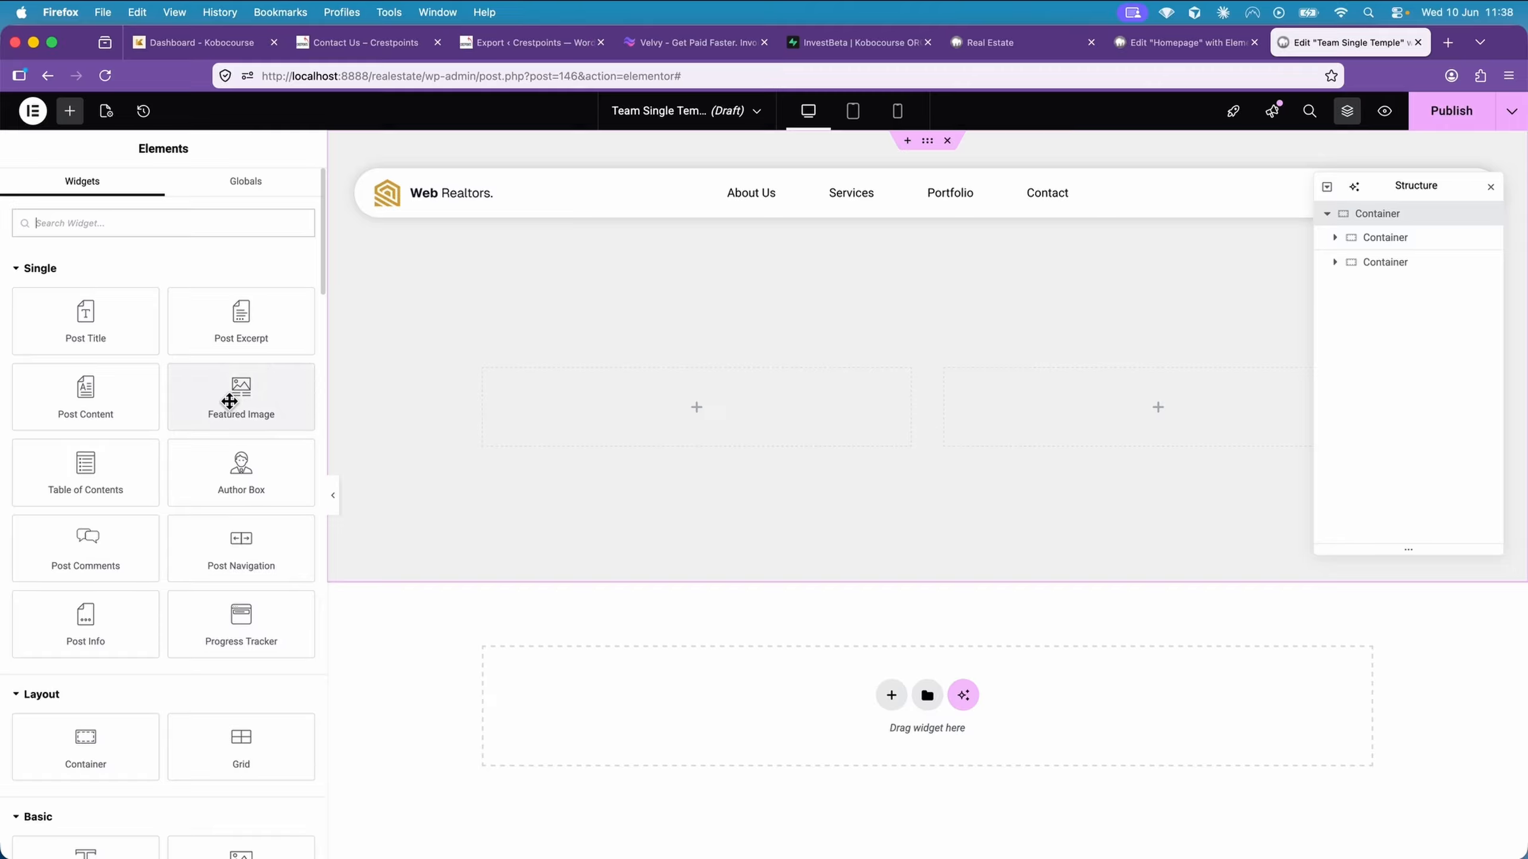
drag(215, 406, 560, 417)
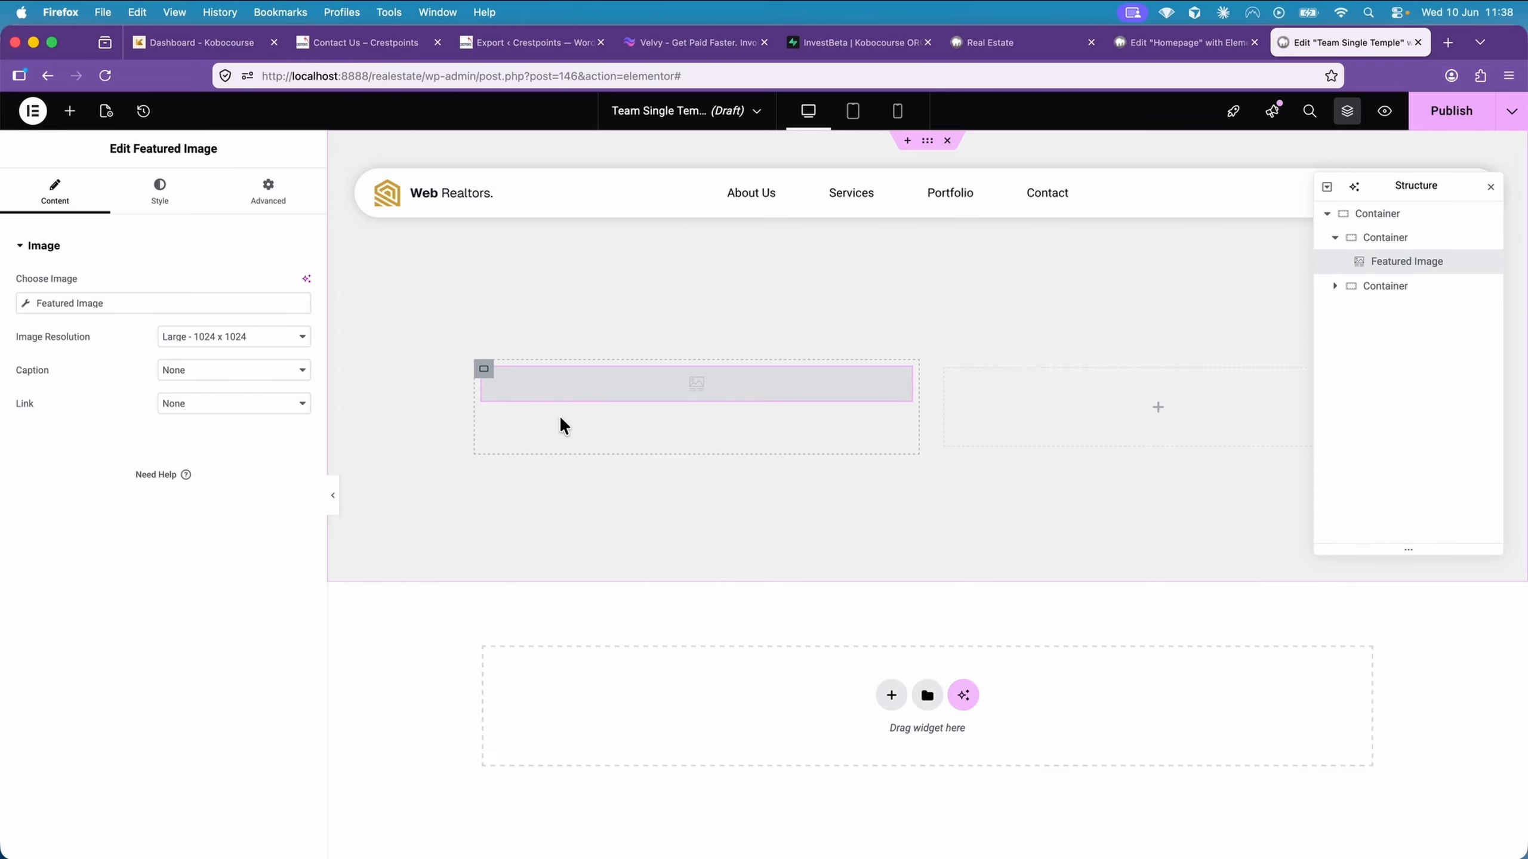
Set the template's preview dynamic content to Team with all entries and apply the preview
click(106, 115)
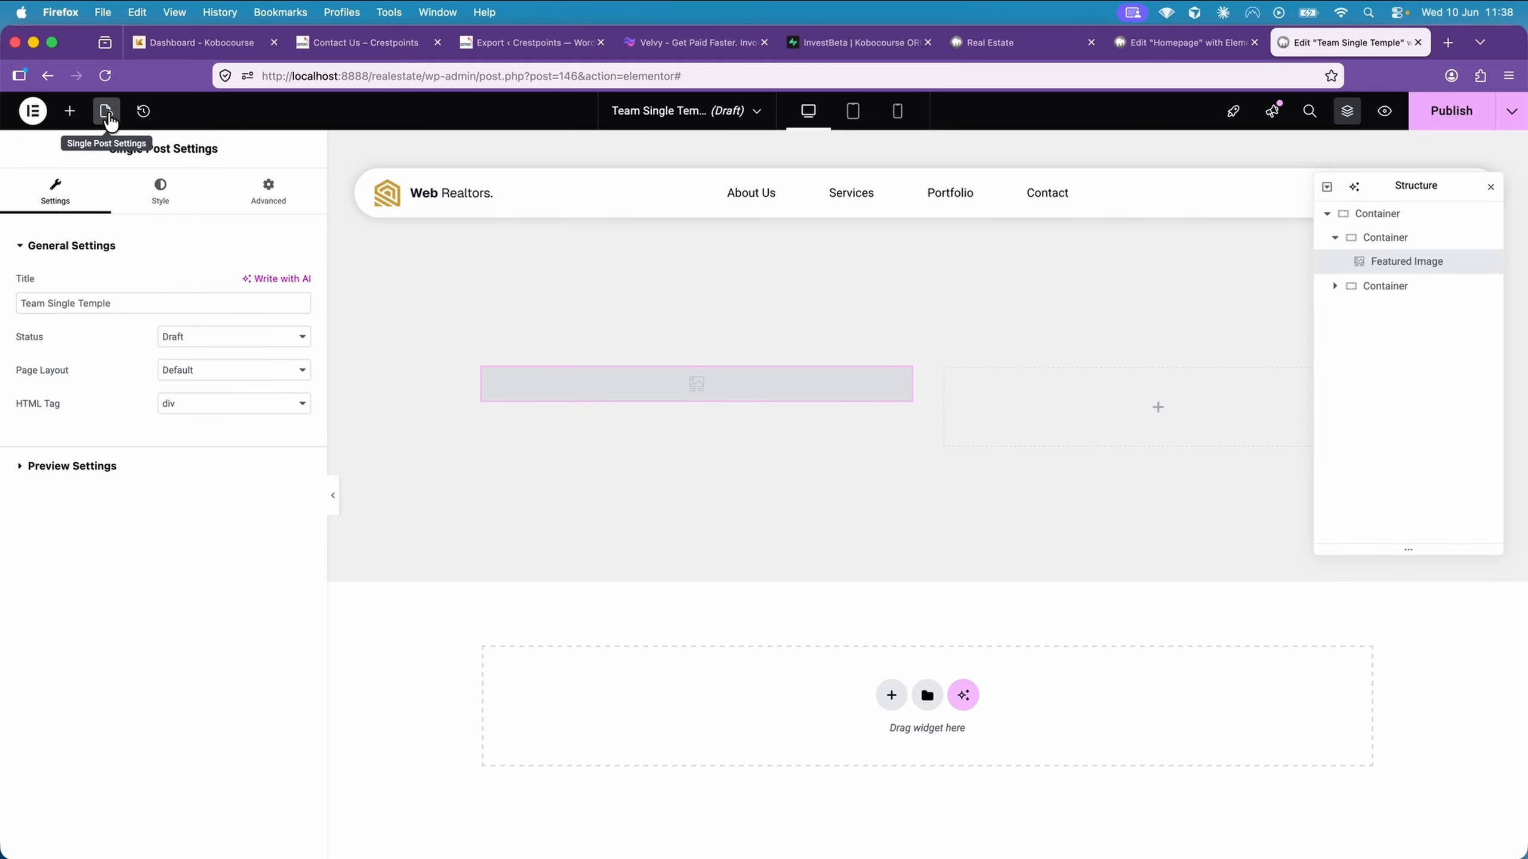
click(166, 463)
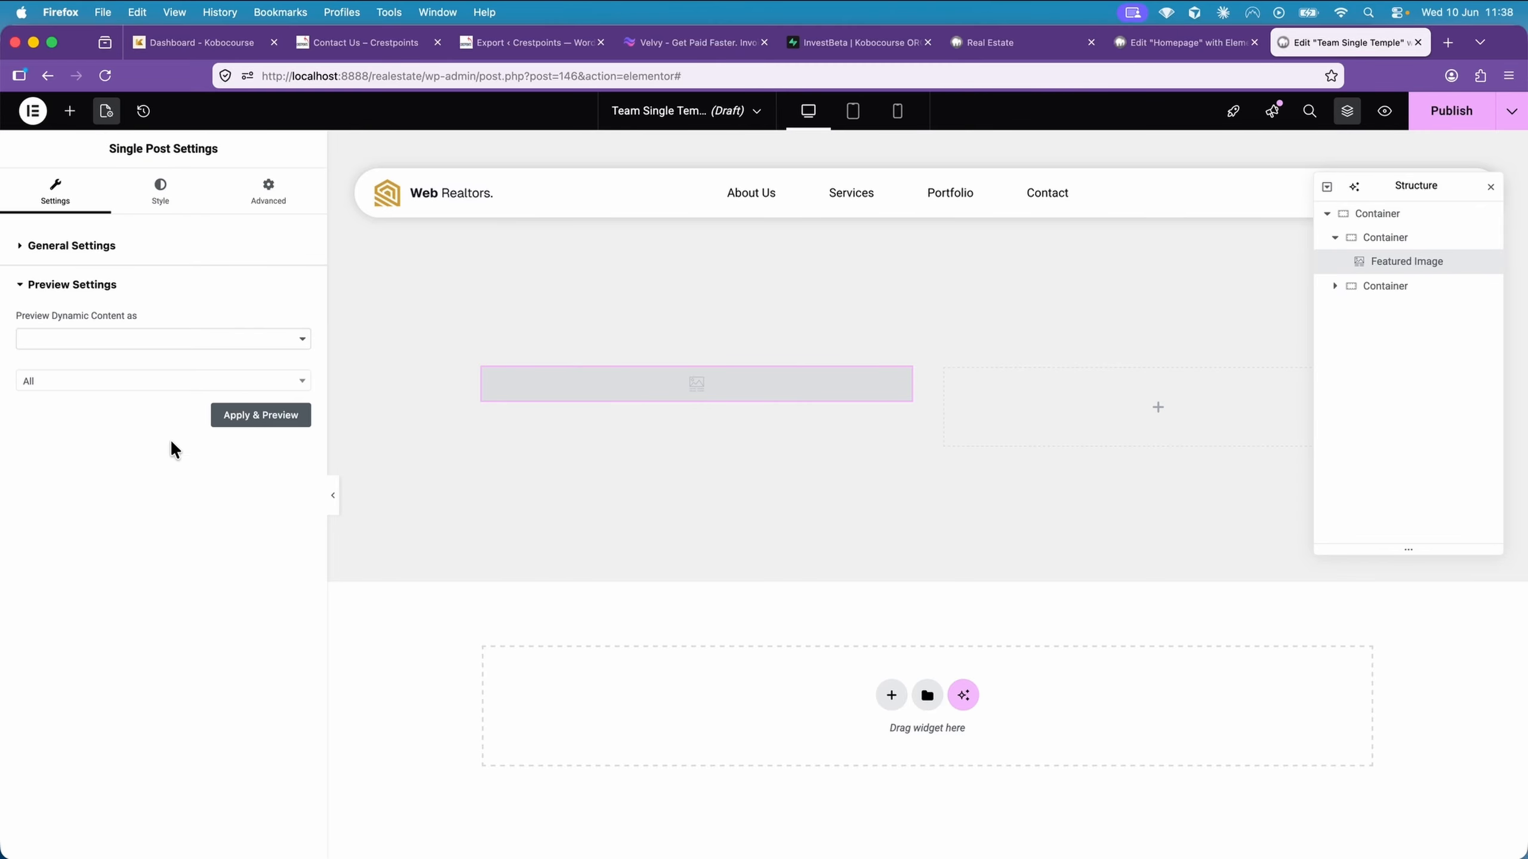
click(137, 341)
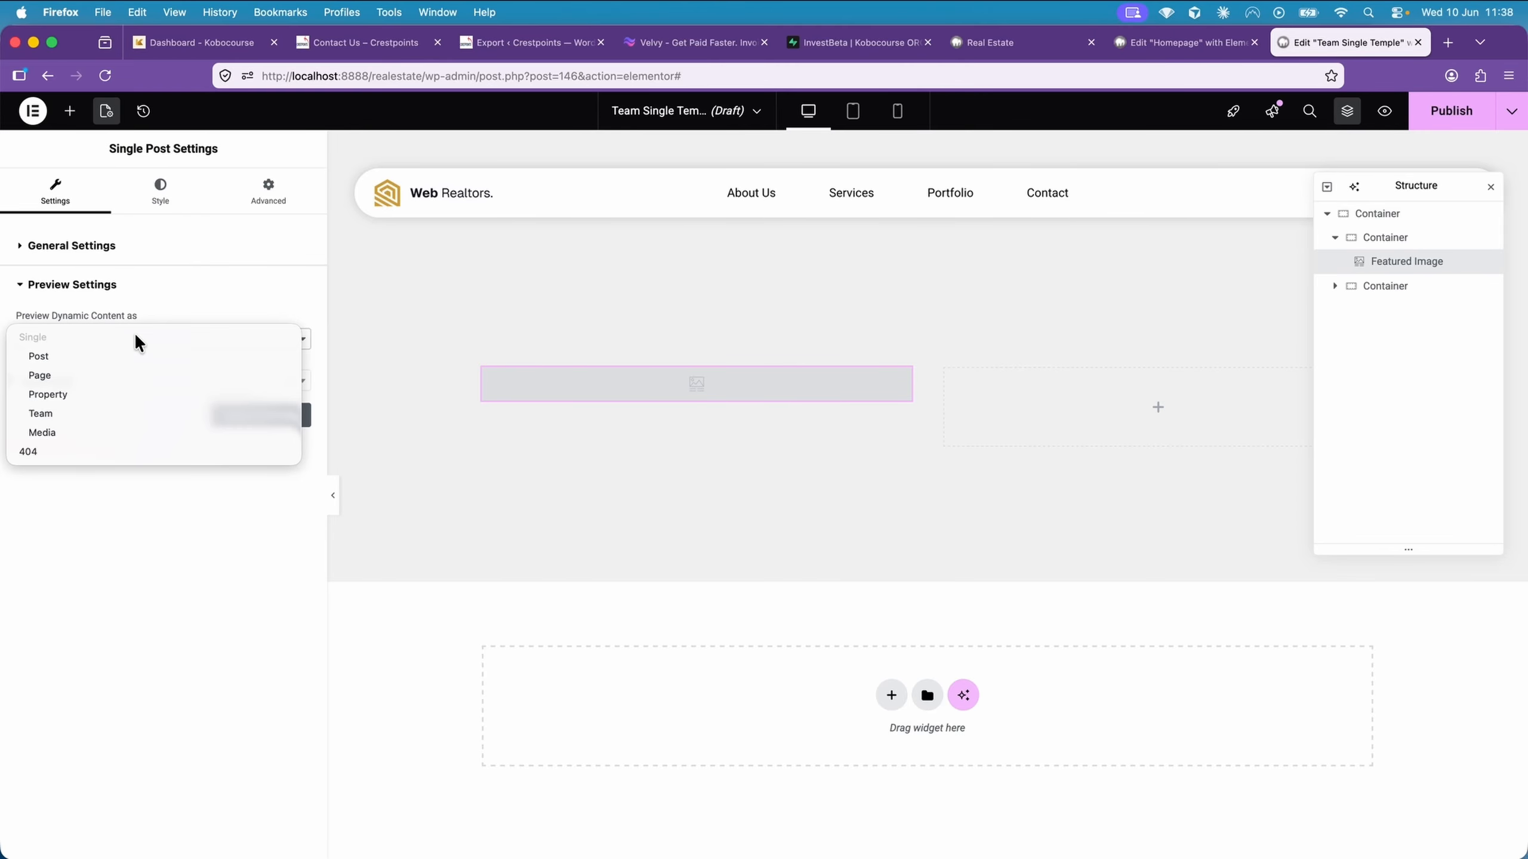
click(89, 413)
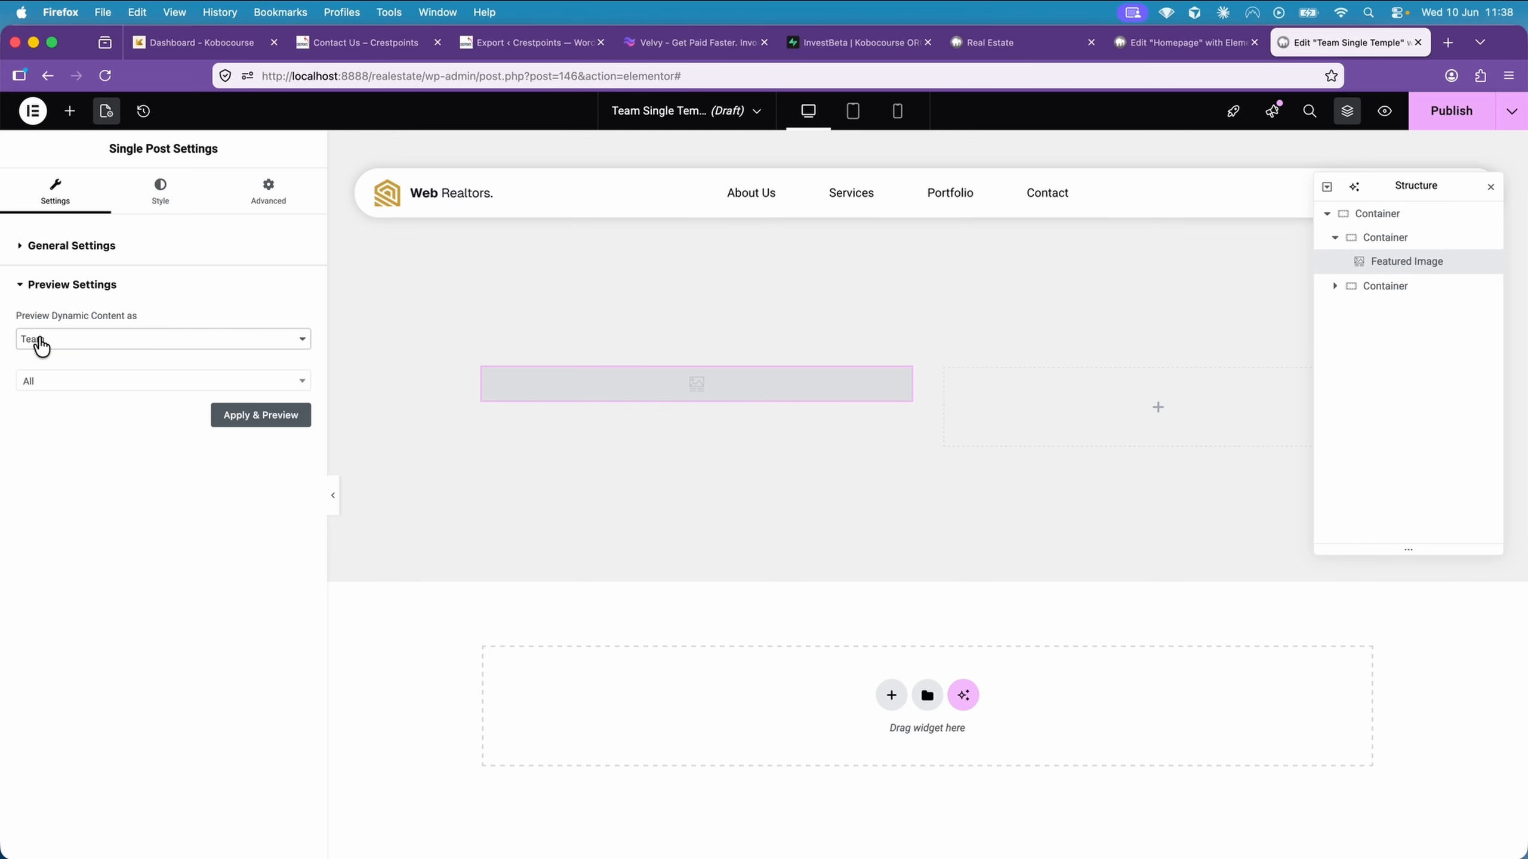
click(257, 421)
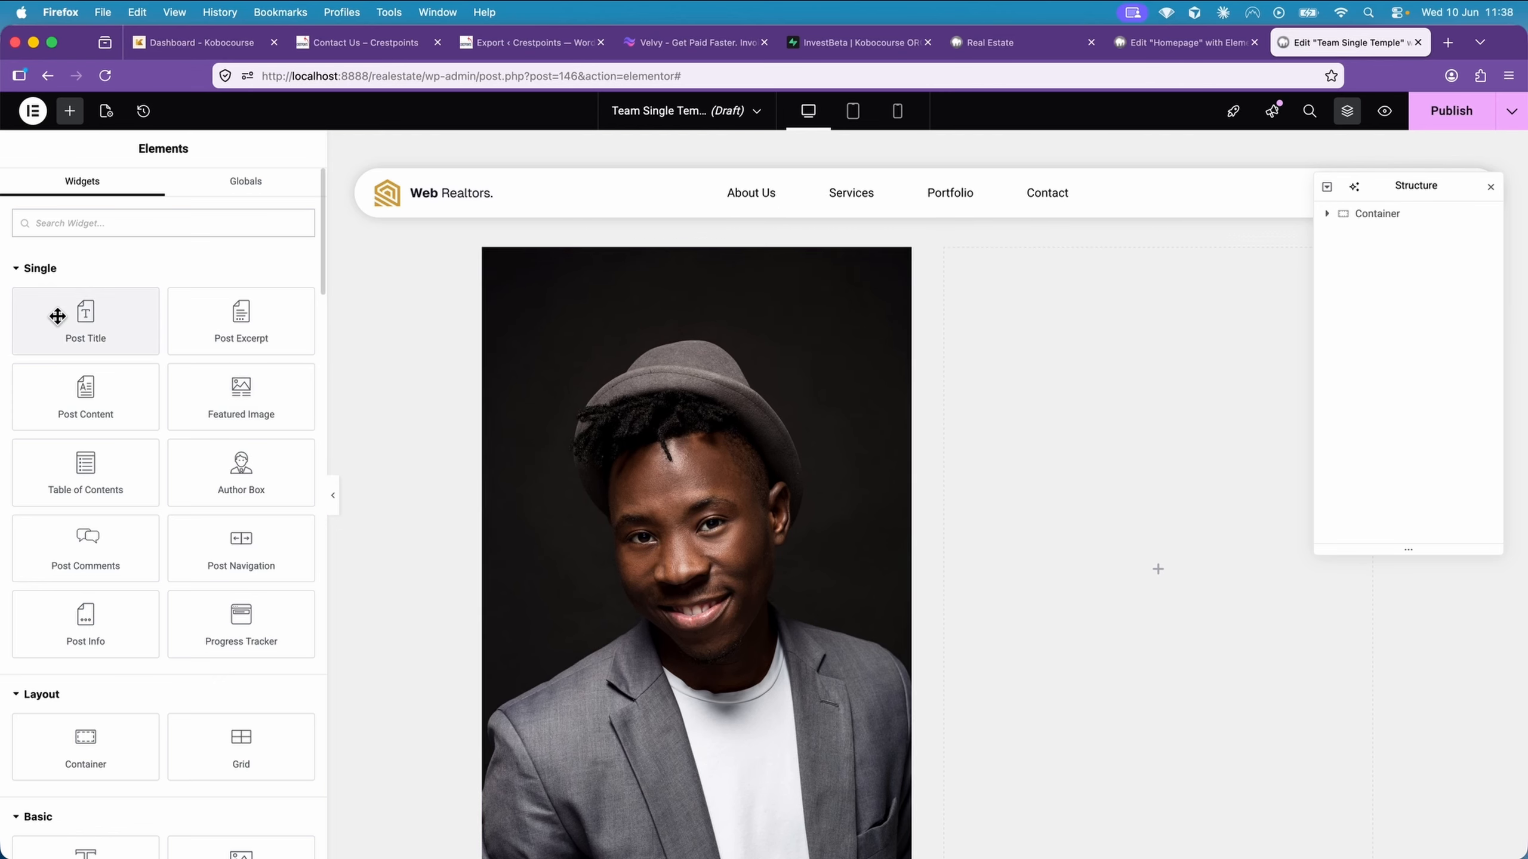
Add a Post Title widget to the second nested container and set its text colour to near-black #020202
drag(57, 315, 1020, 377)
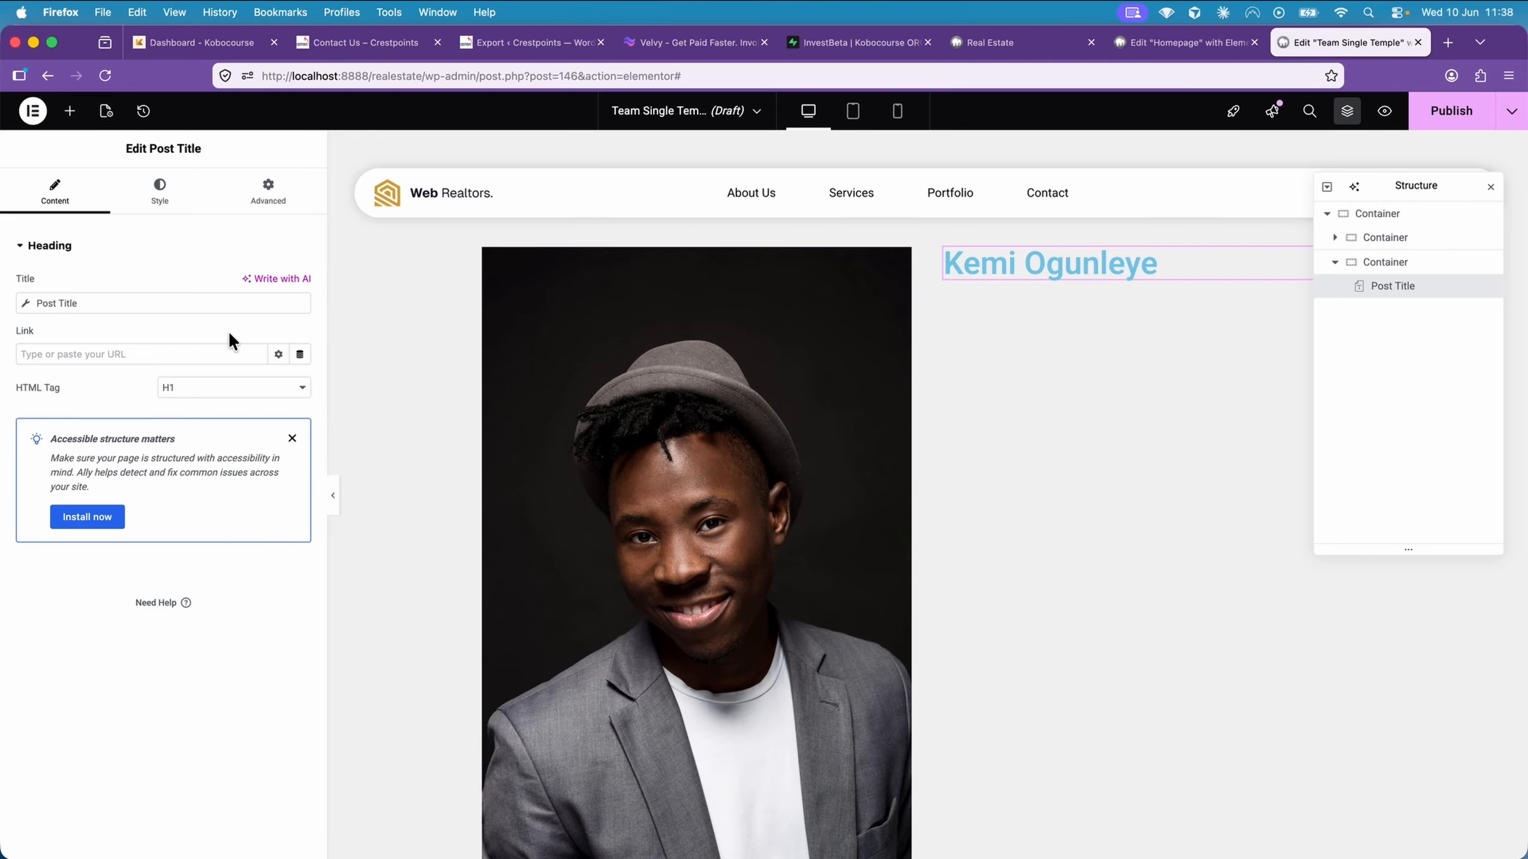
click(157, 192)
click(306, 512)
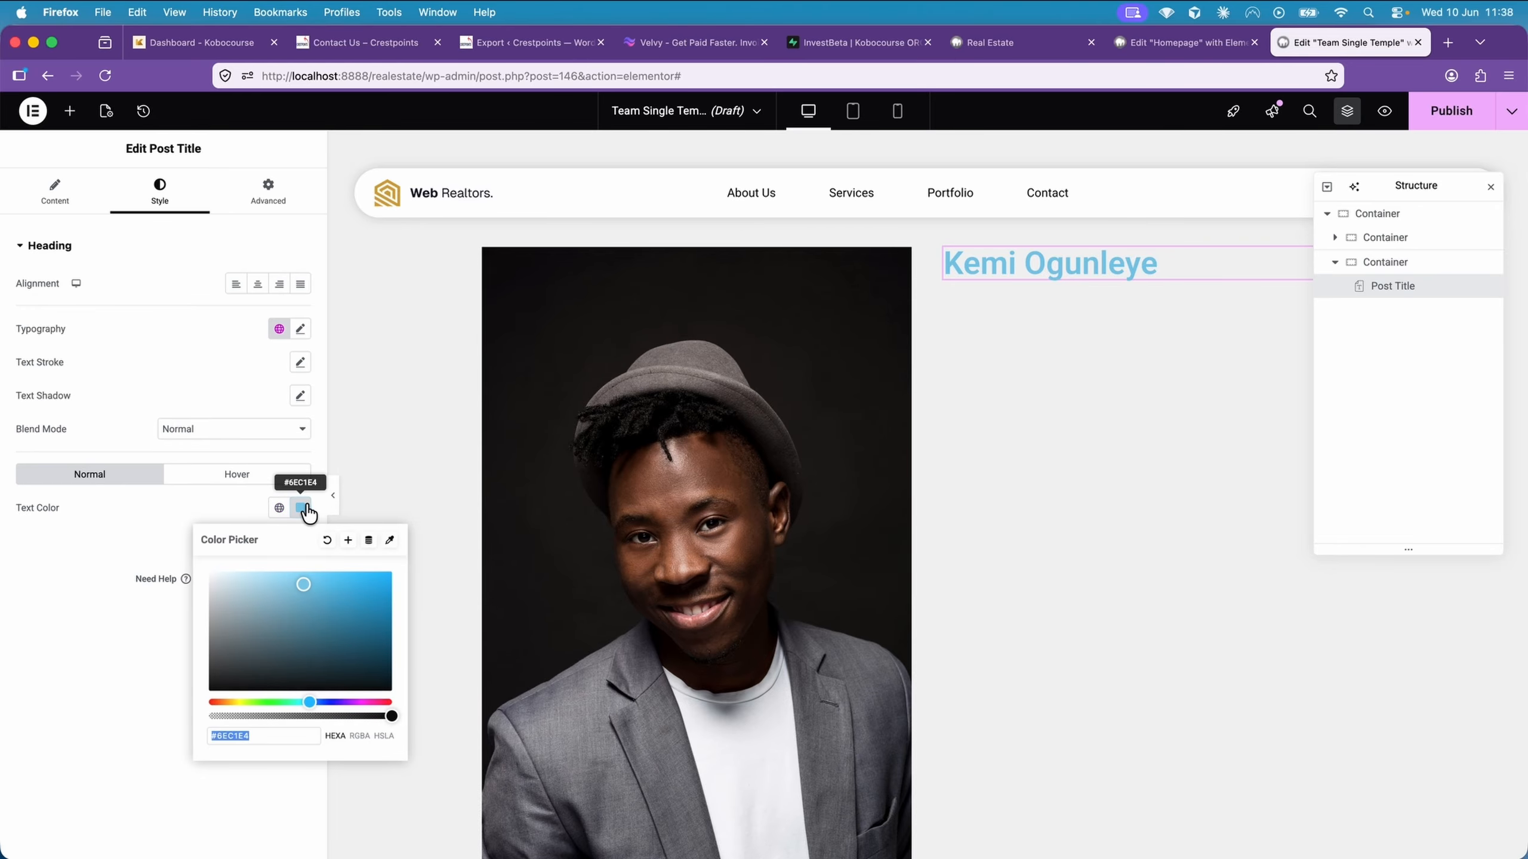
drag(265, 661, 185, 685)
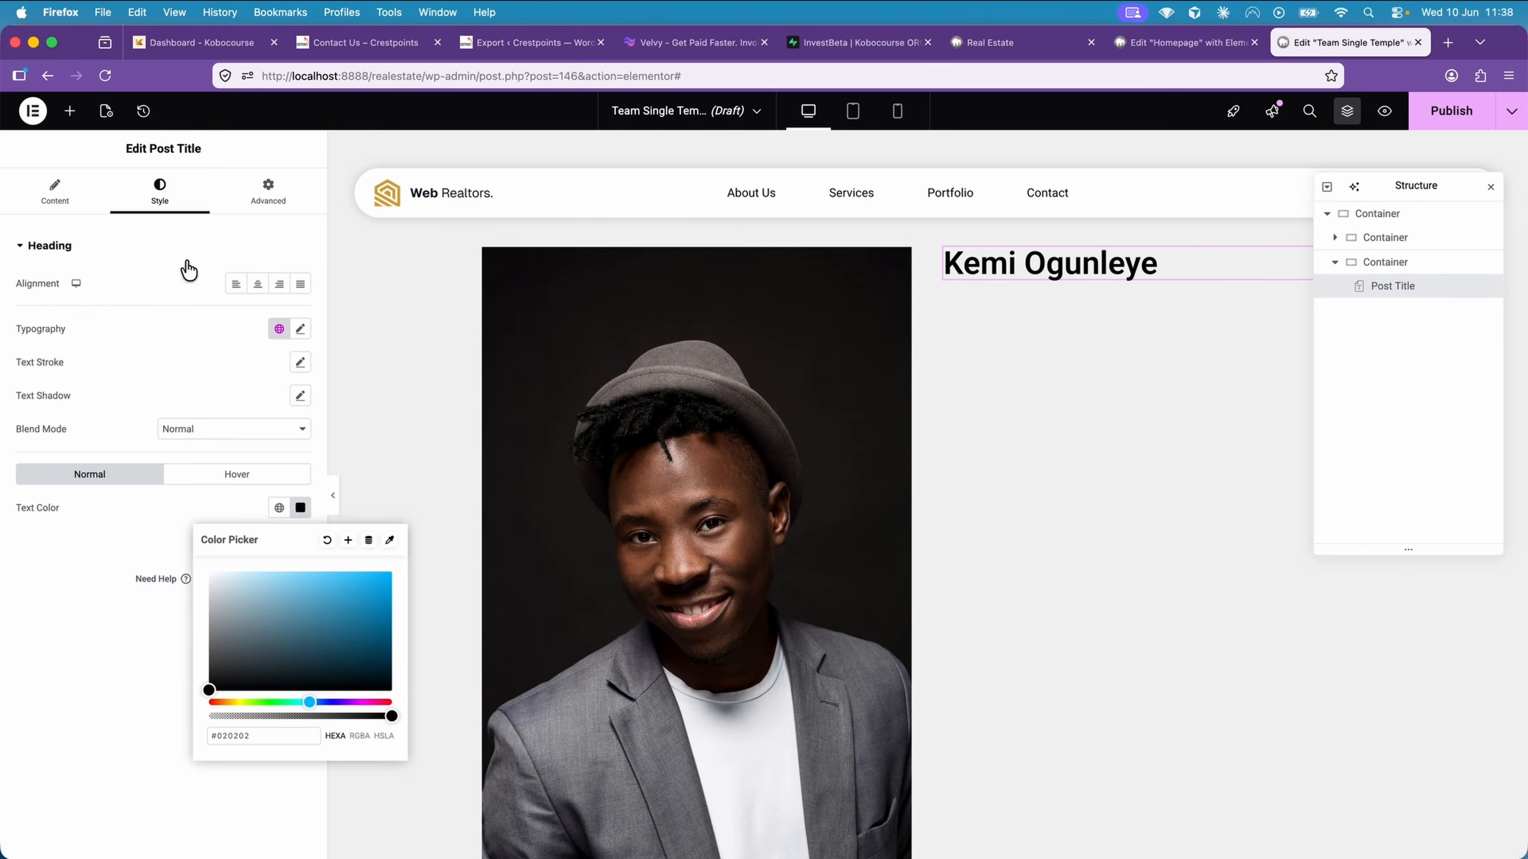
Add a Heading widget below the post title and set its HTML tag to p
click(69, 111)
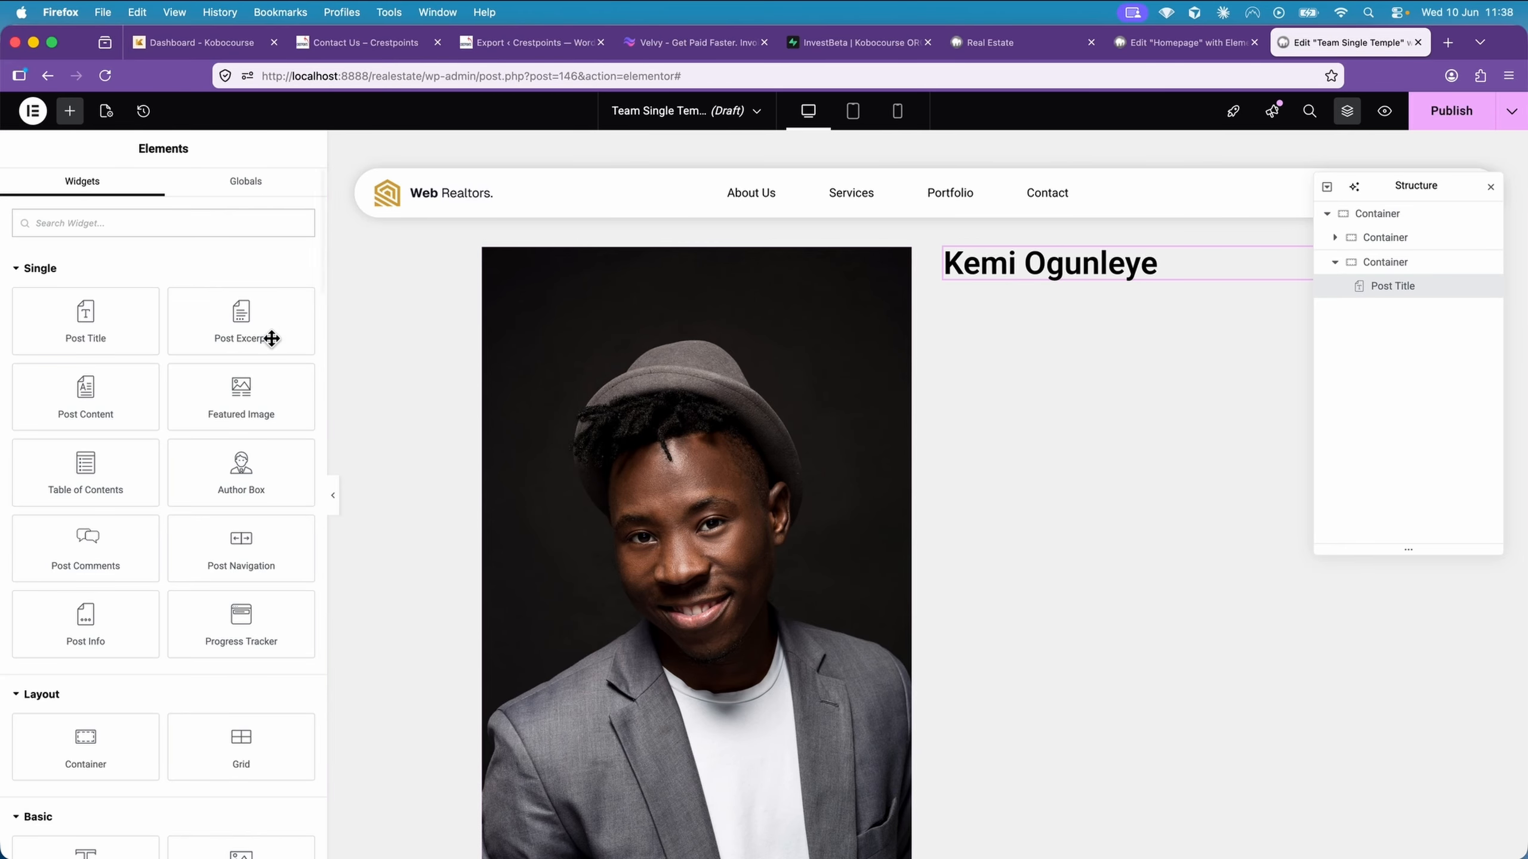
scroll(197, 373, down, 5)
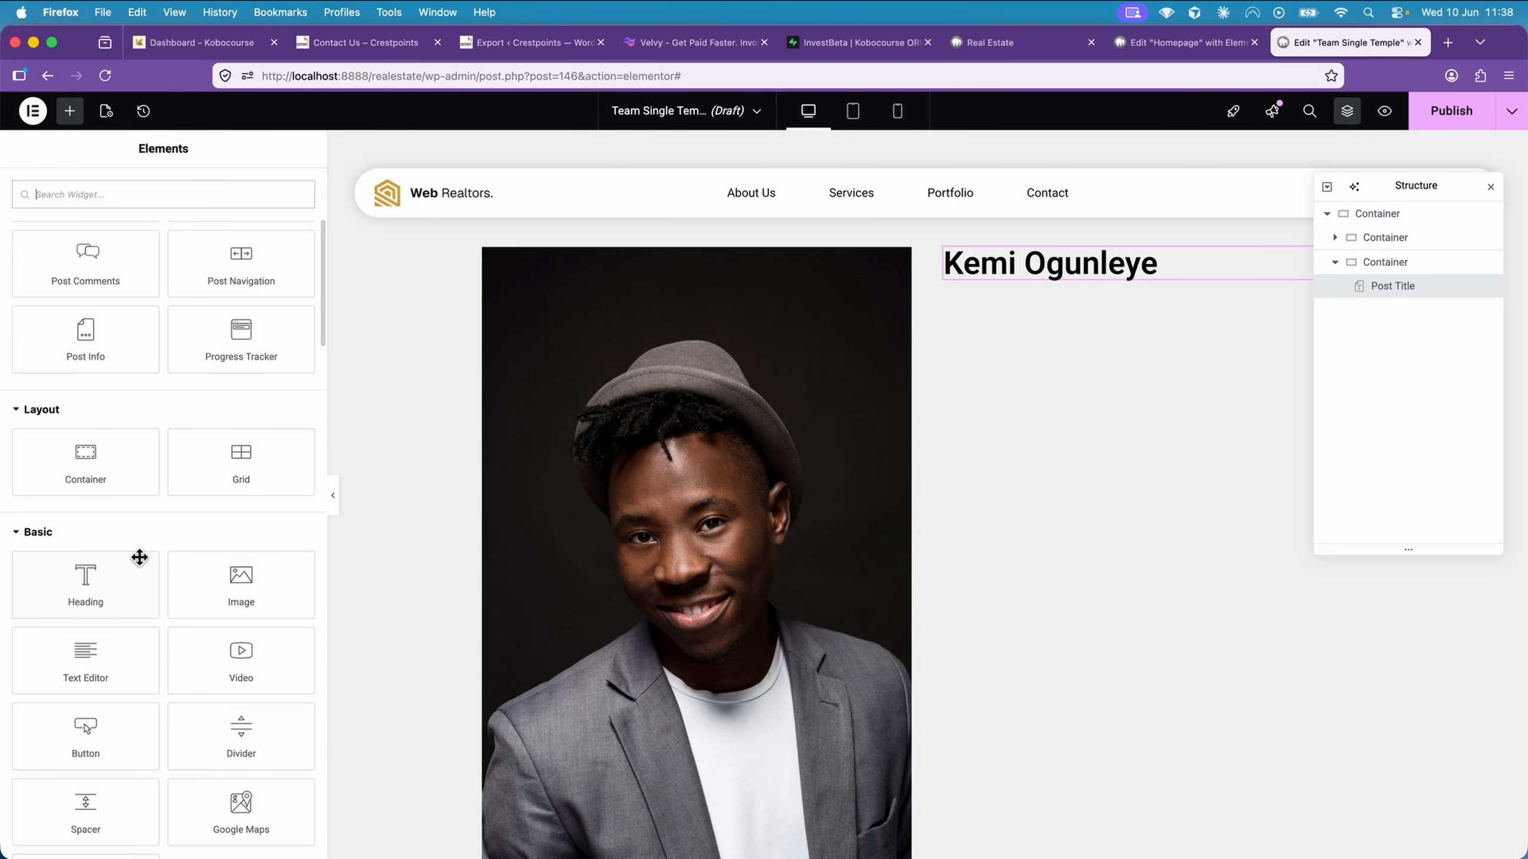
drag(110, 577, 1189, 333)
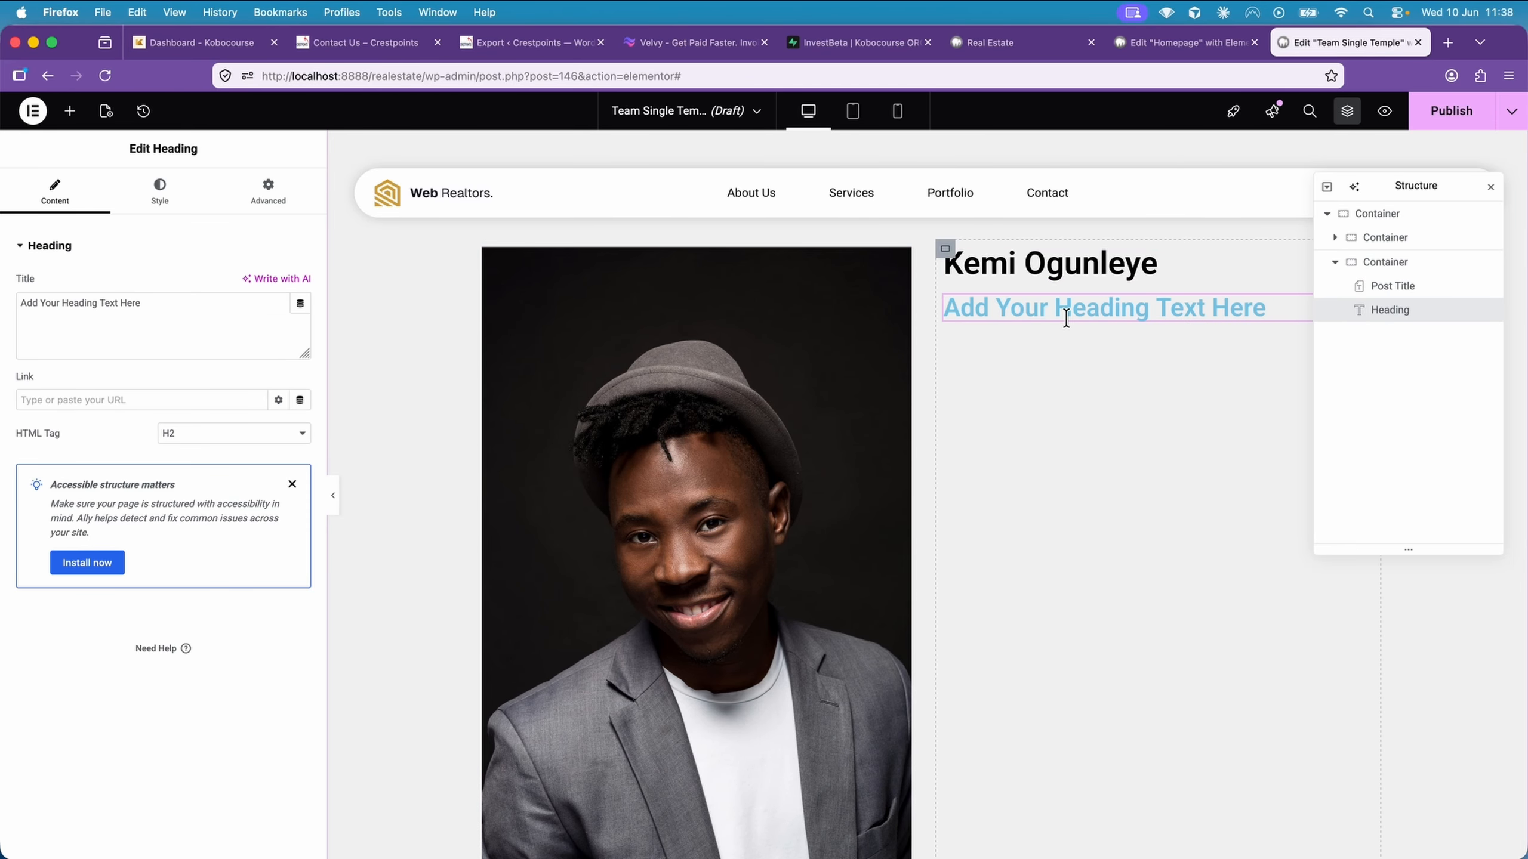
click(274, 444)
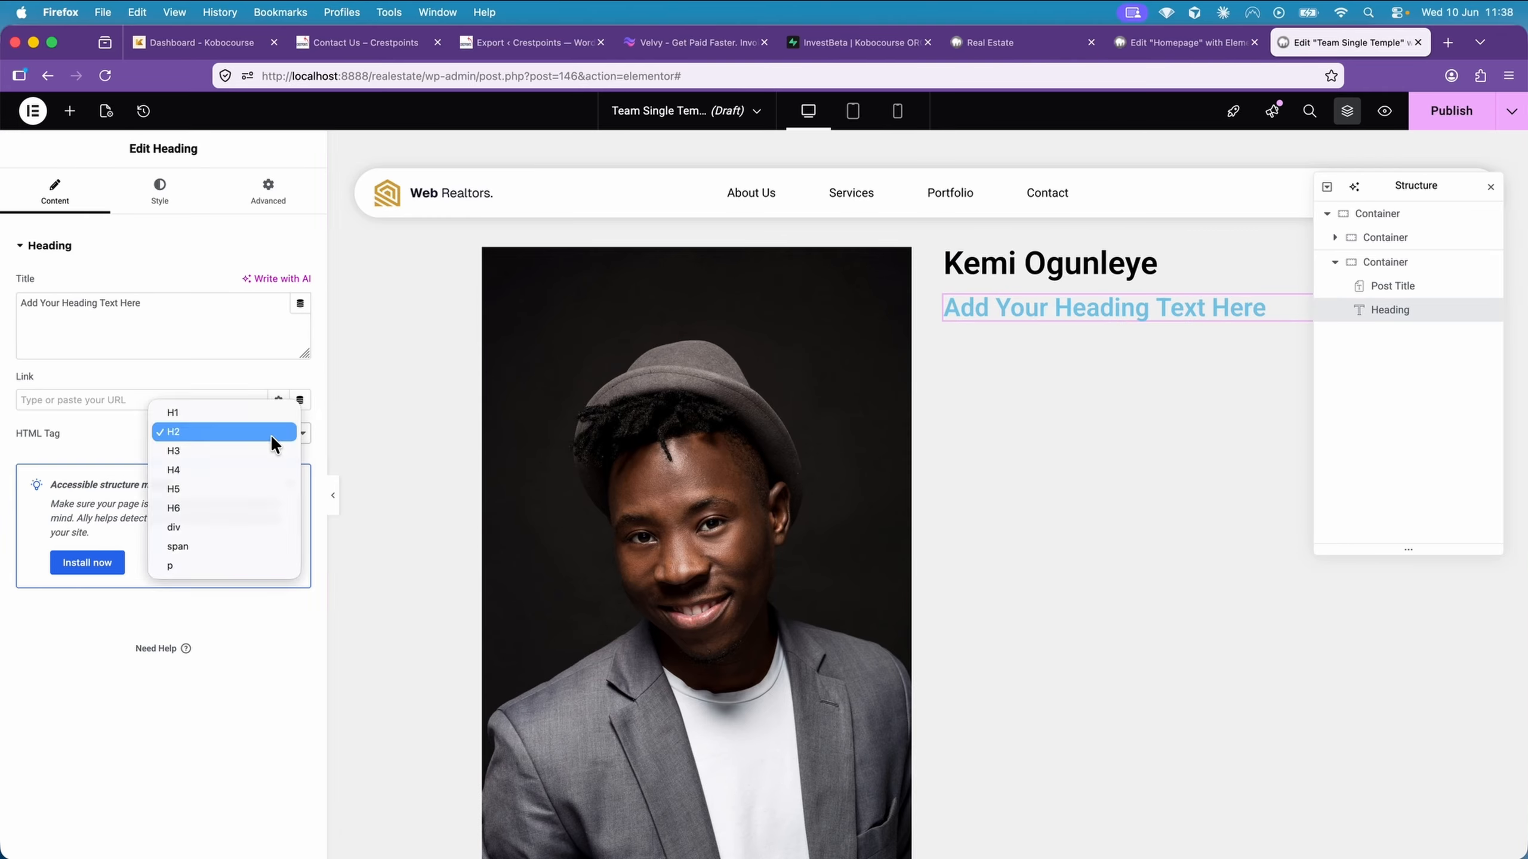
click(241, 567)
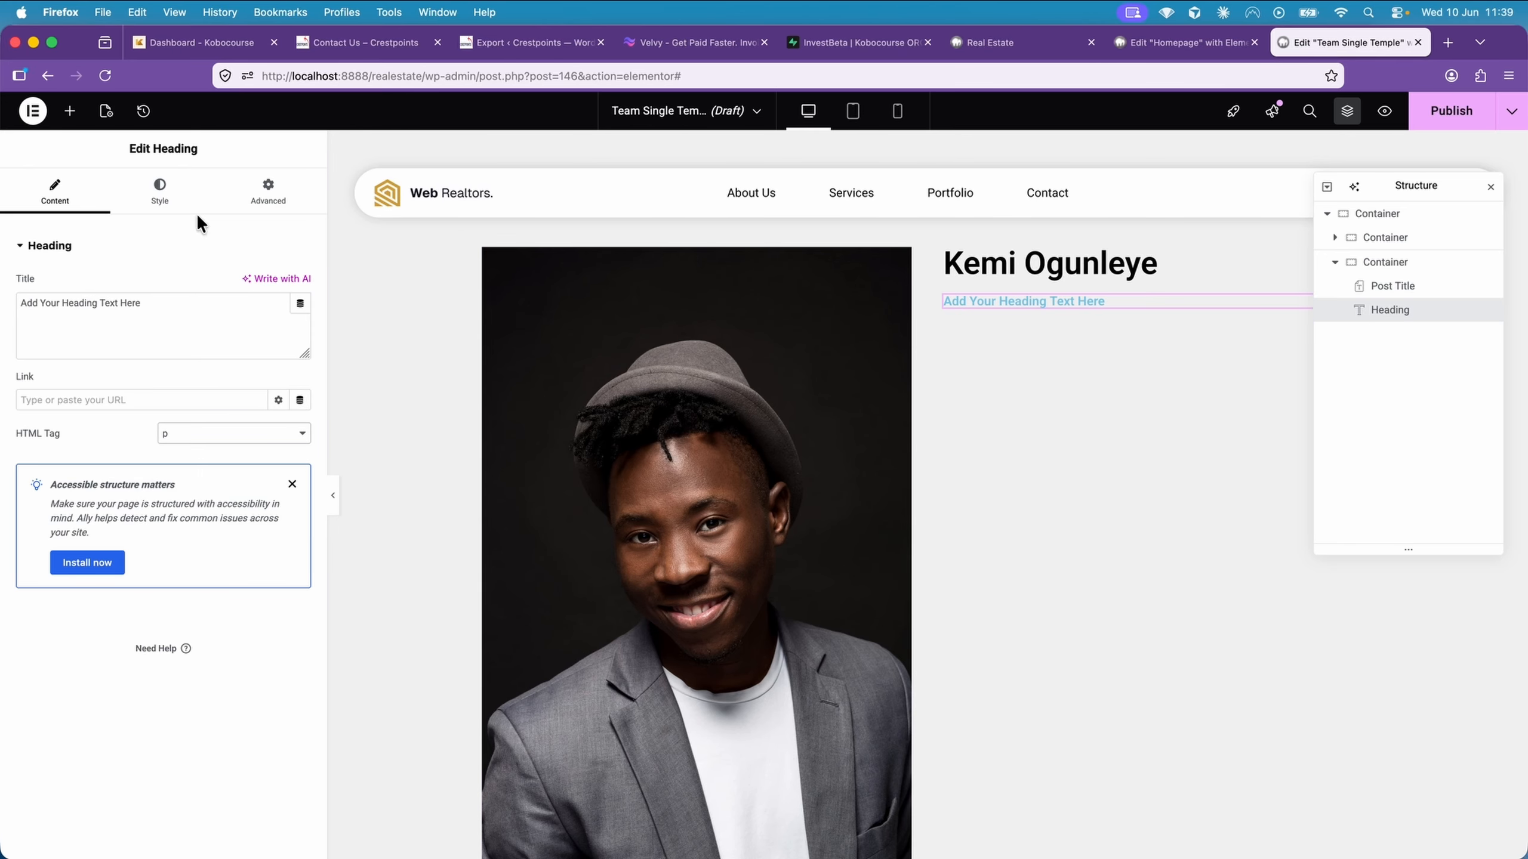
Set the new heading's text colour to semi-transparent black, #000000AD
click(177, 202)
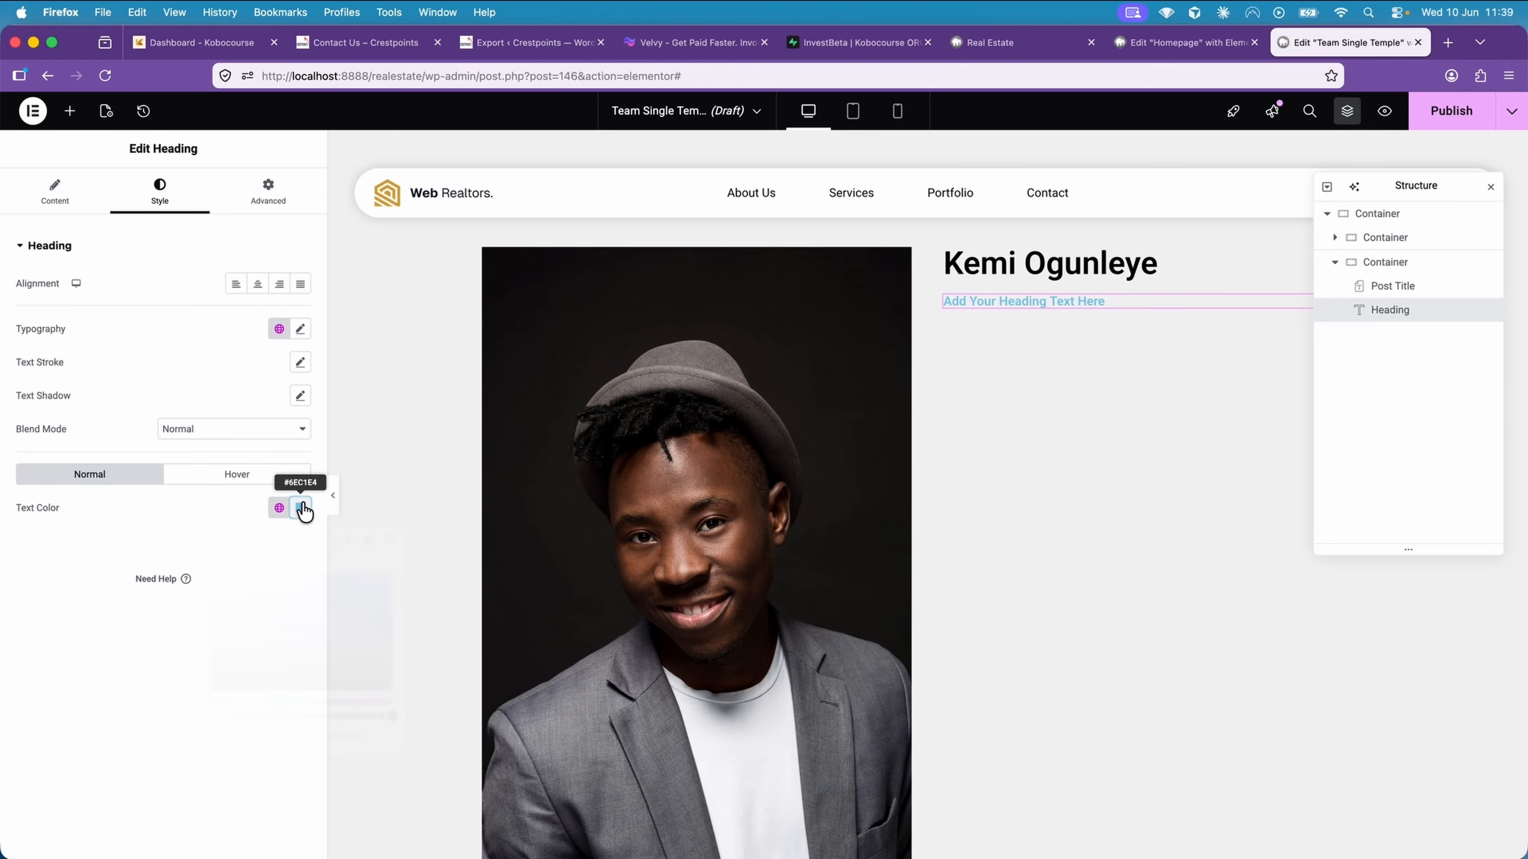
drag(212, 687, 195, 711)
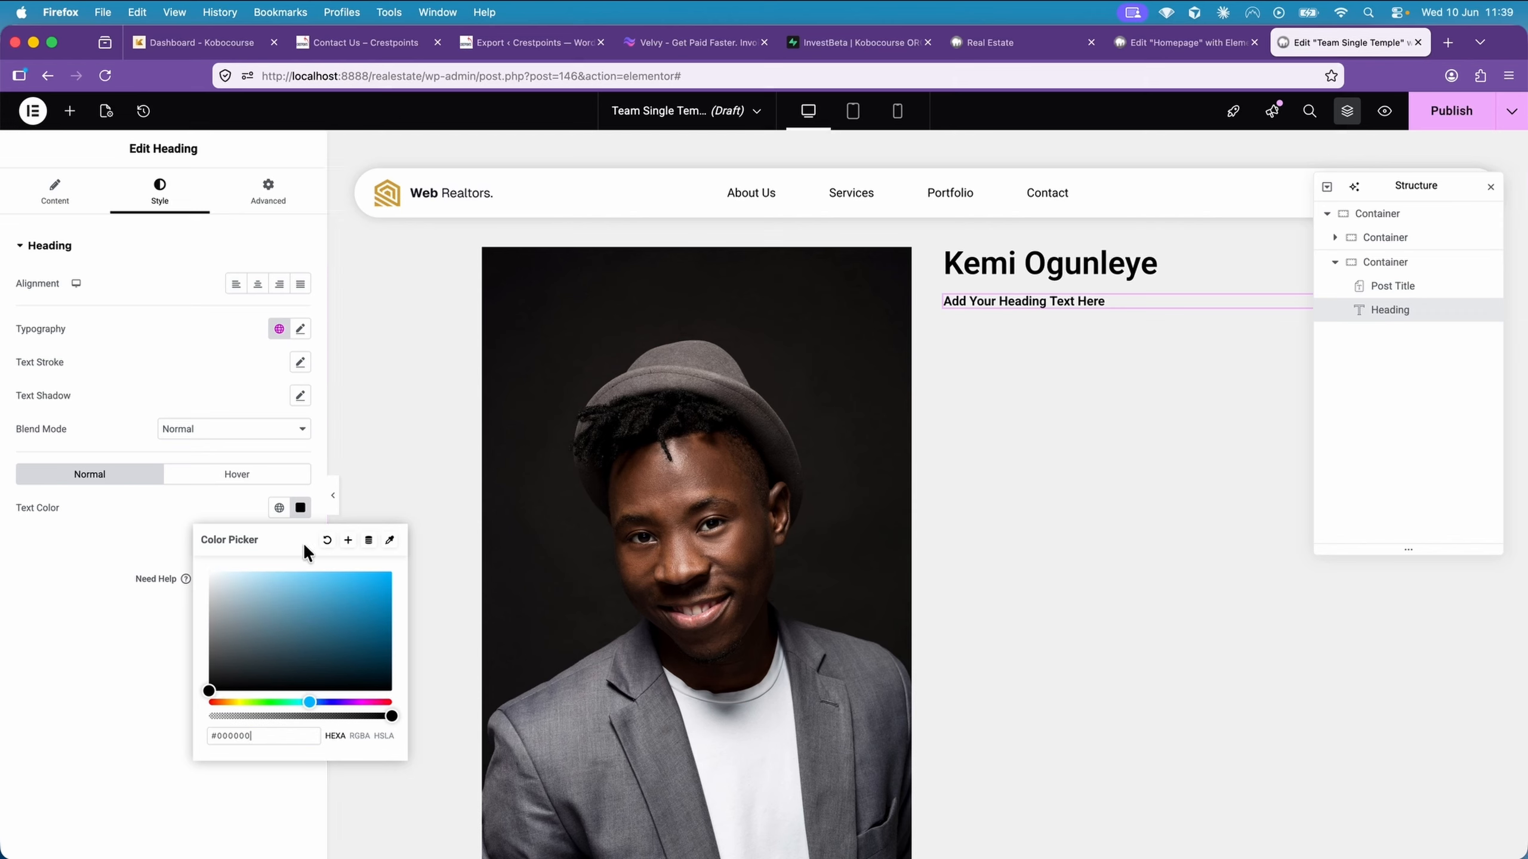
drag(390, 716, 331, 716)
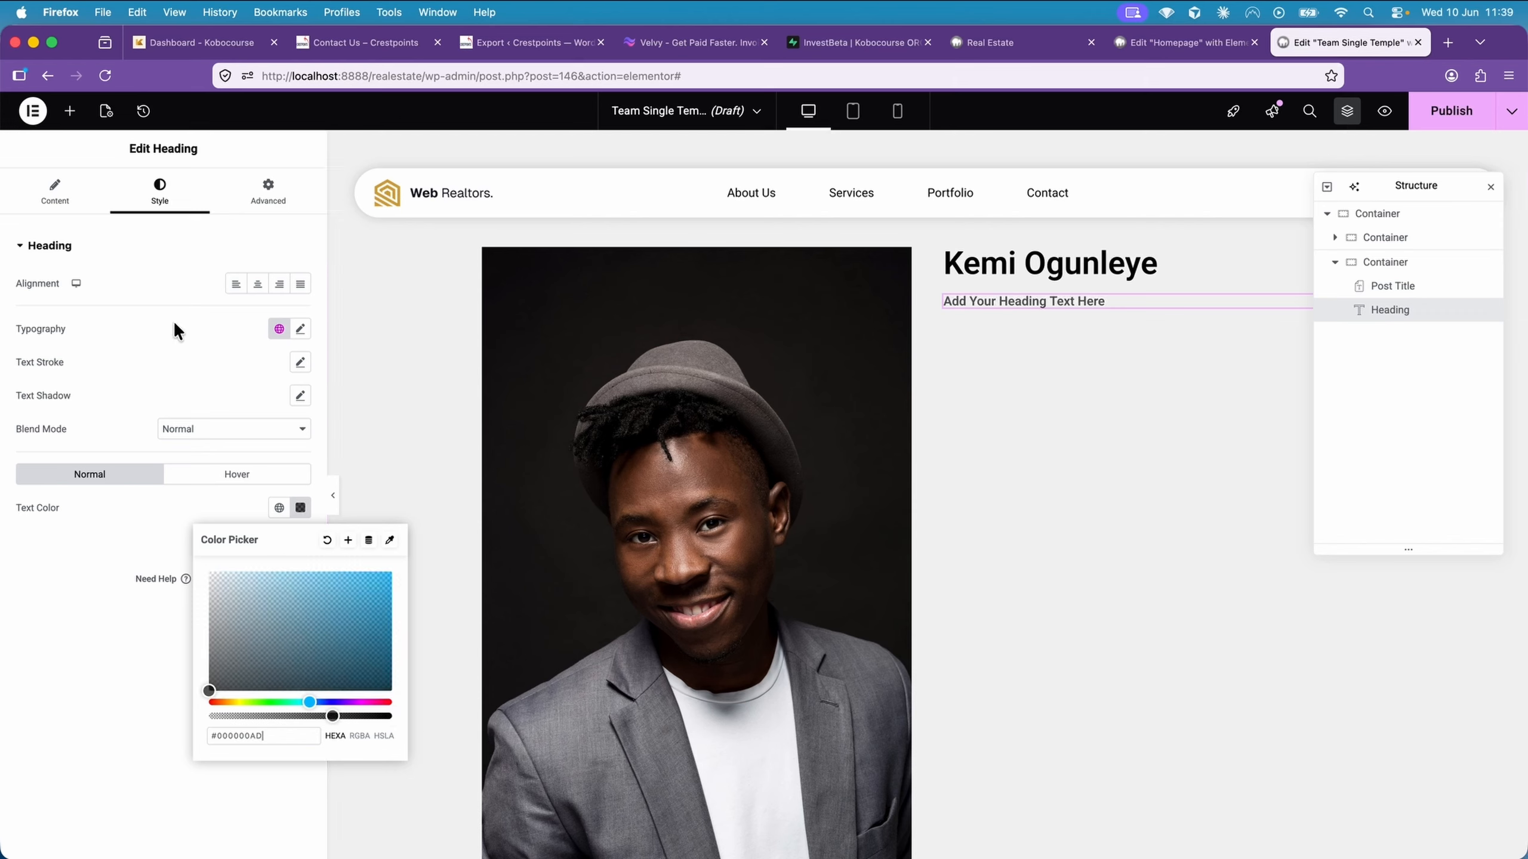
Link the heading's title dynamically to the ACF field Designation from the Teams Field Group
click(64, 205)
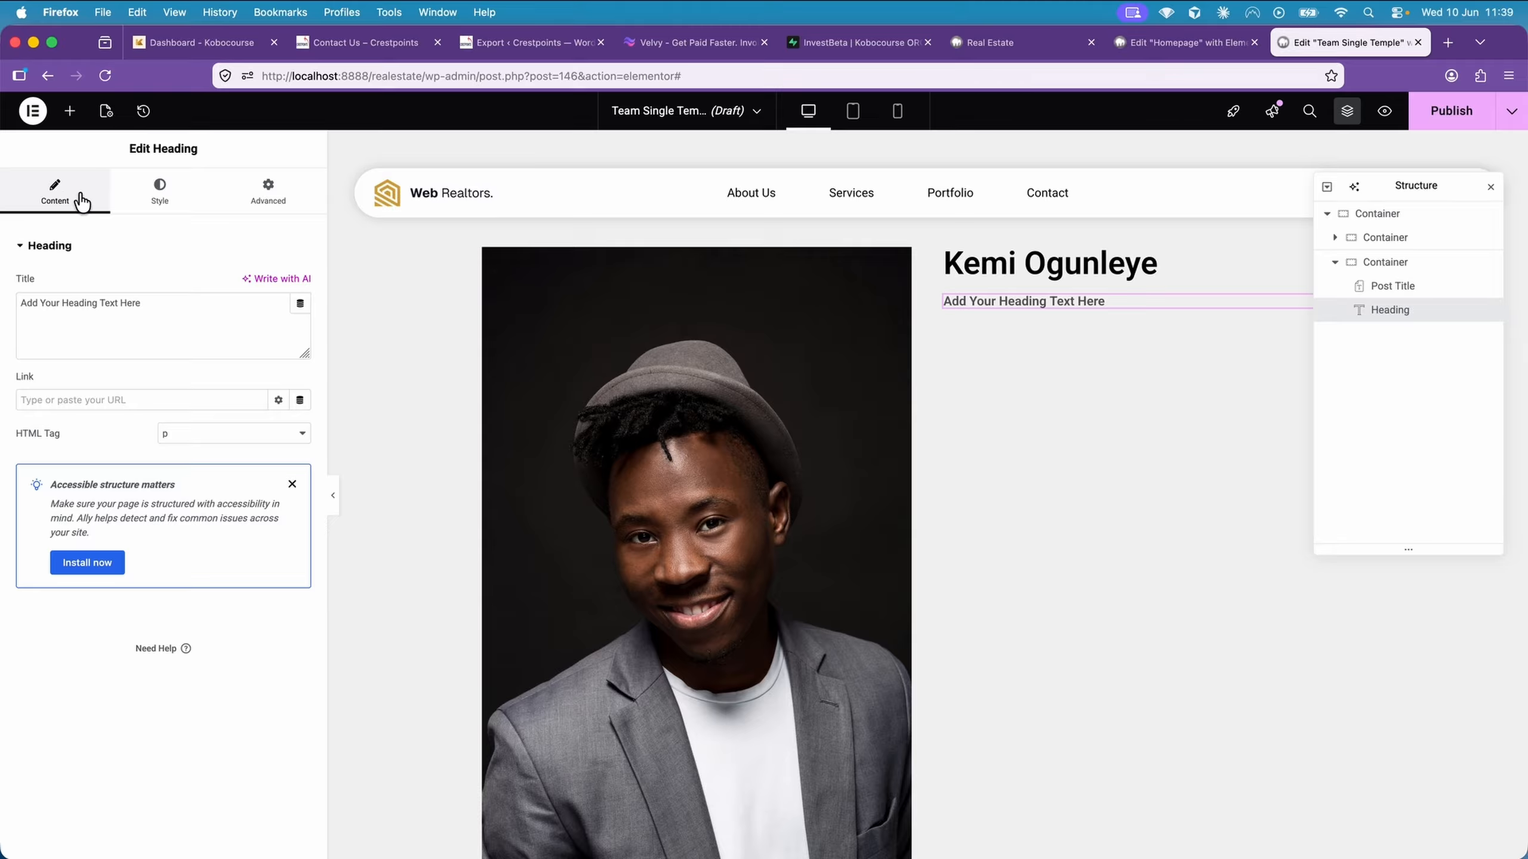
click(300, 305)
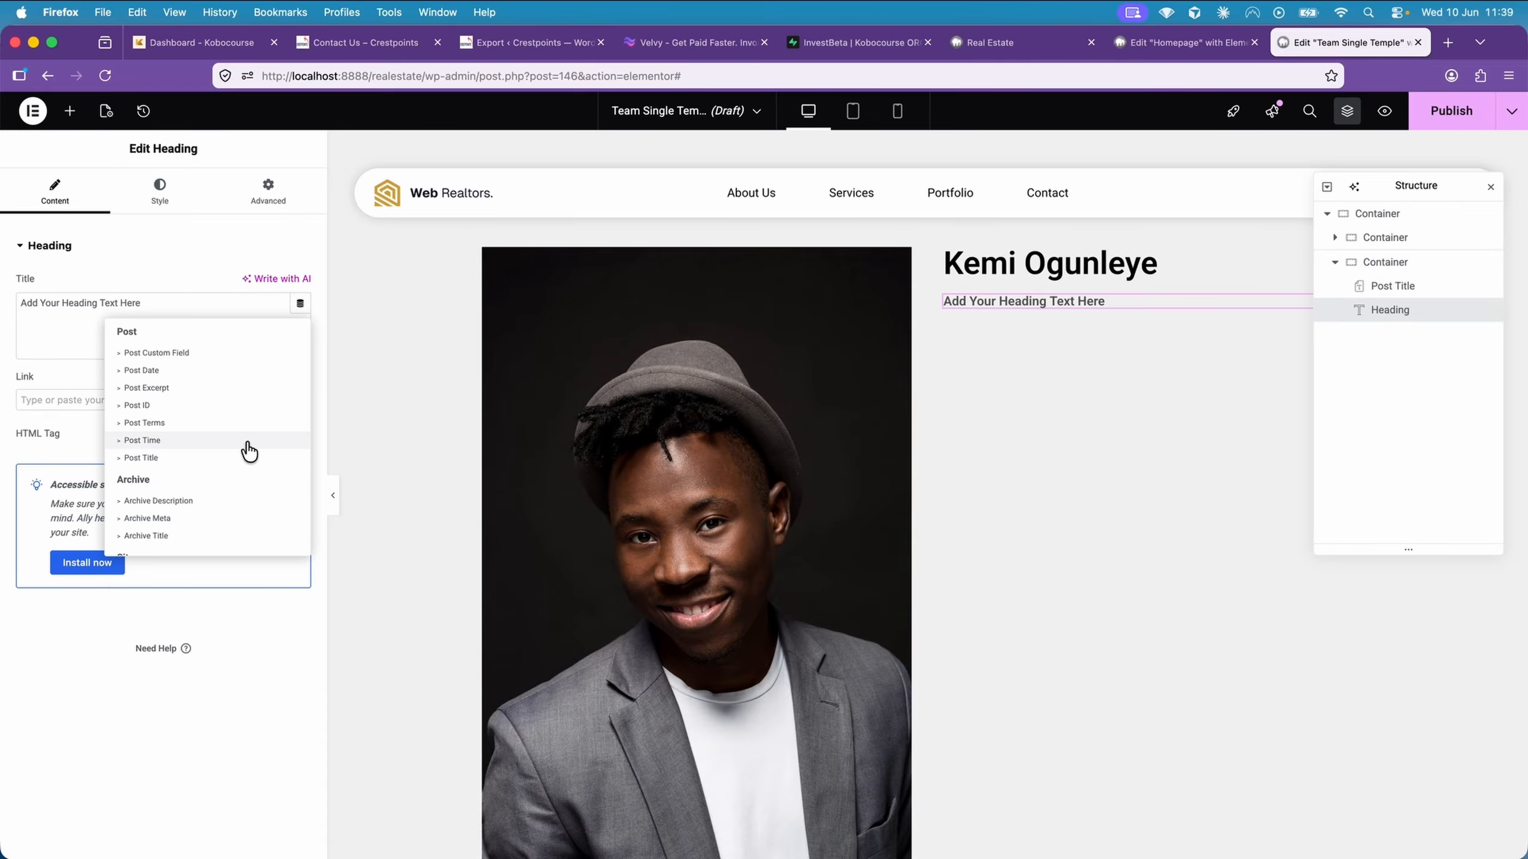
scroll(246, 448, down, 10)
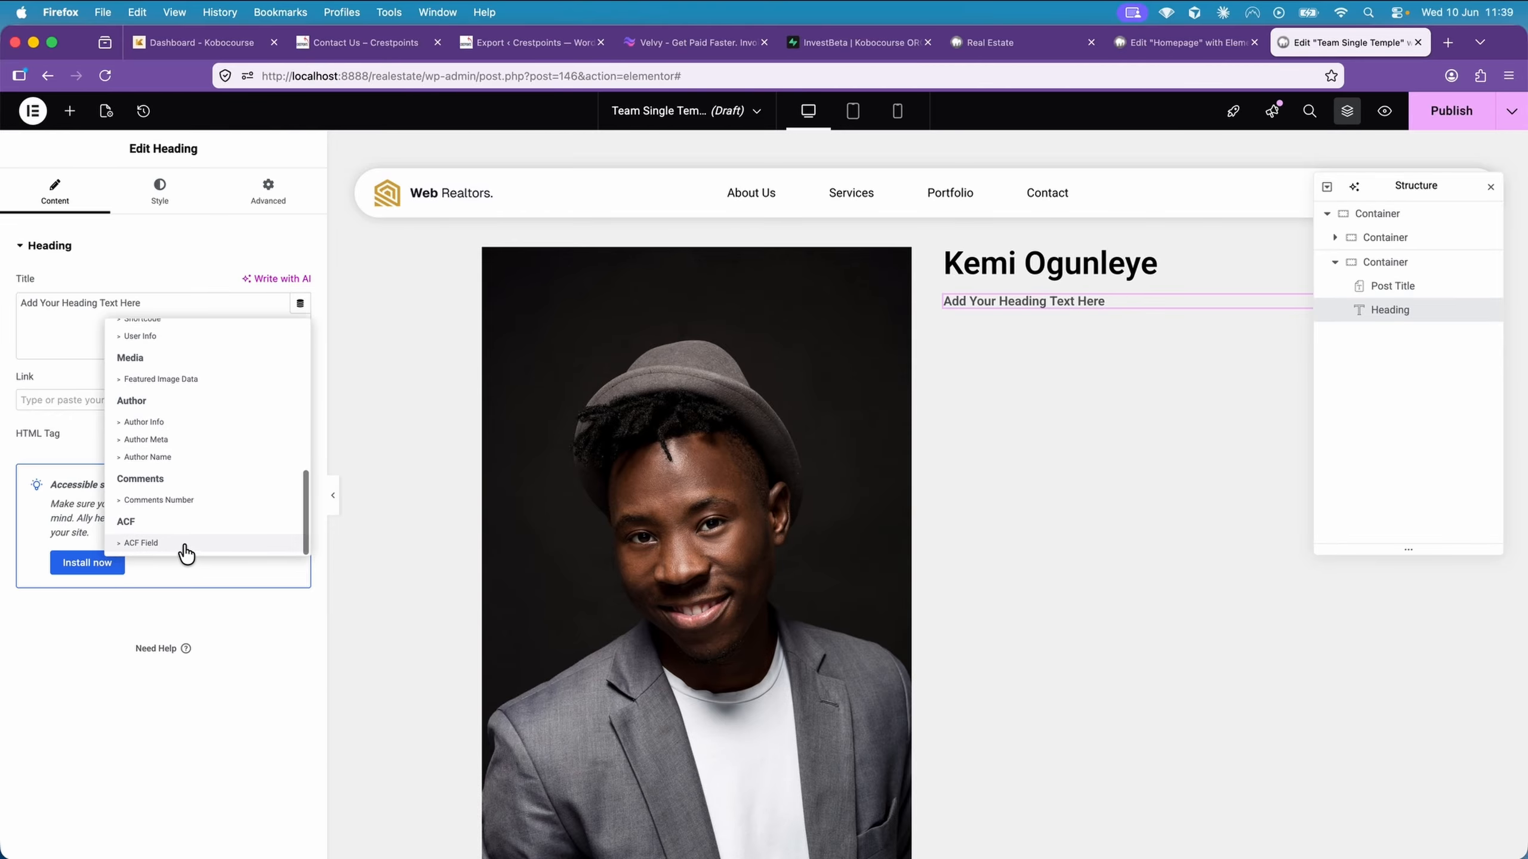
click(183, 546)
click(162, 301)
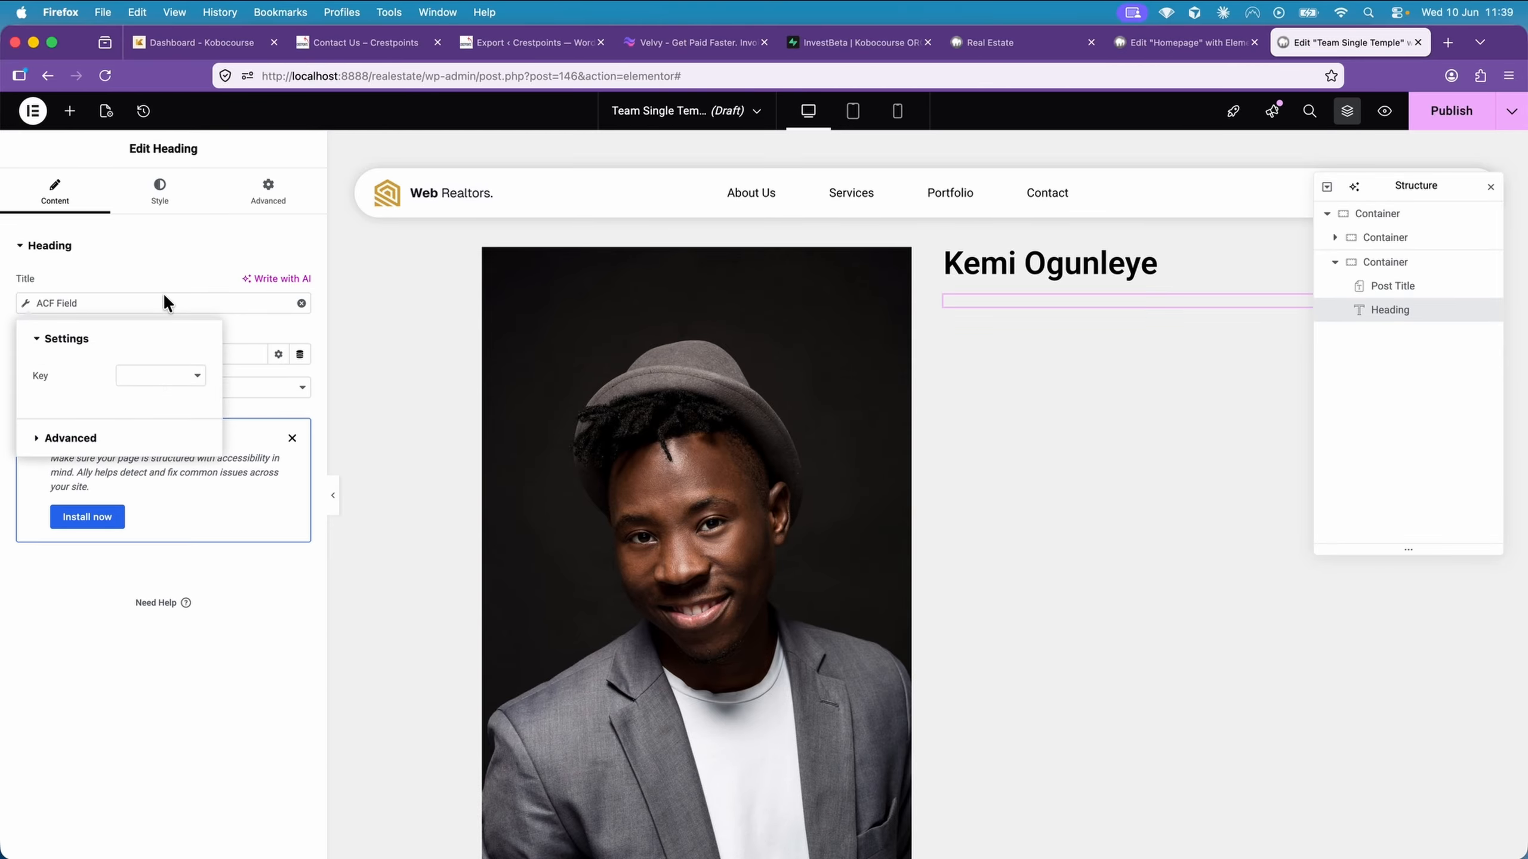
click(160, 375)
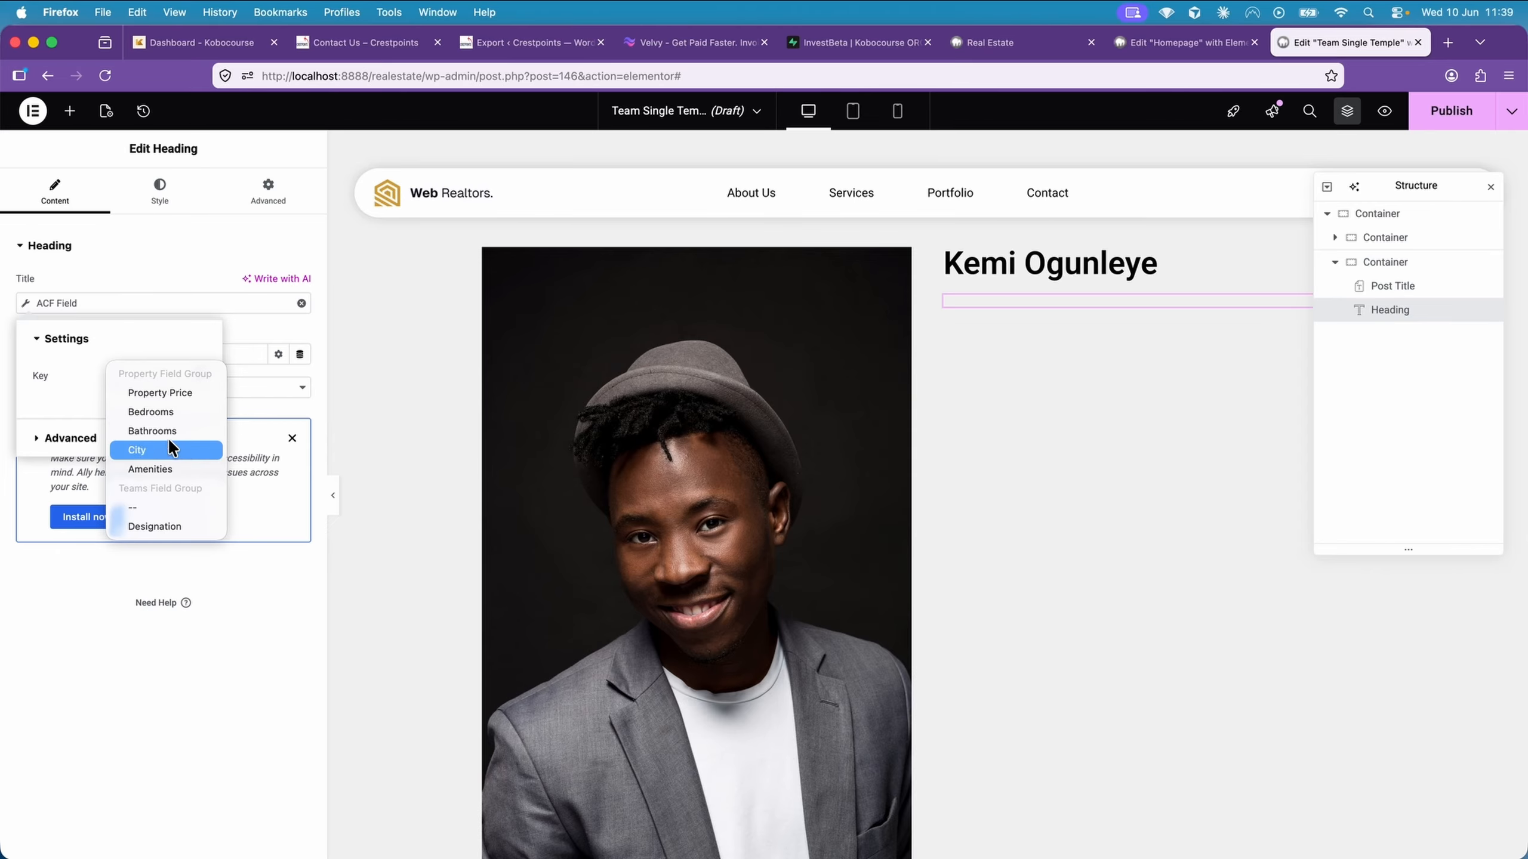
click(176, 526)
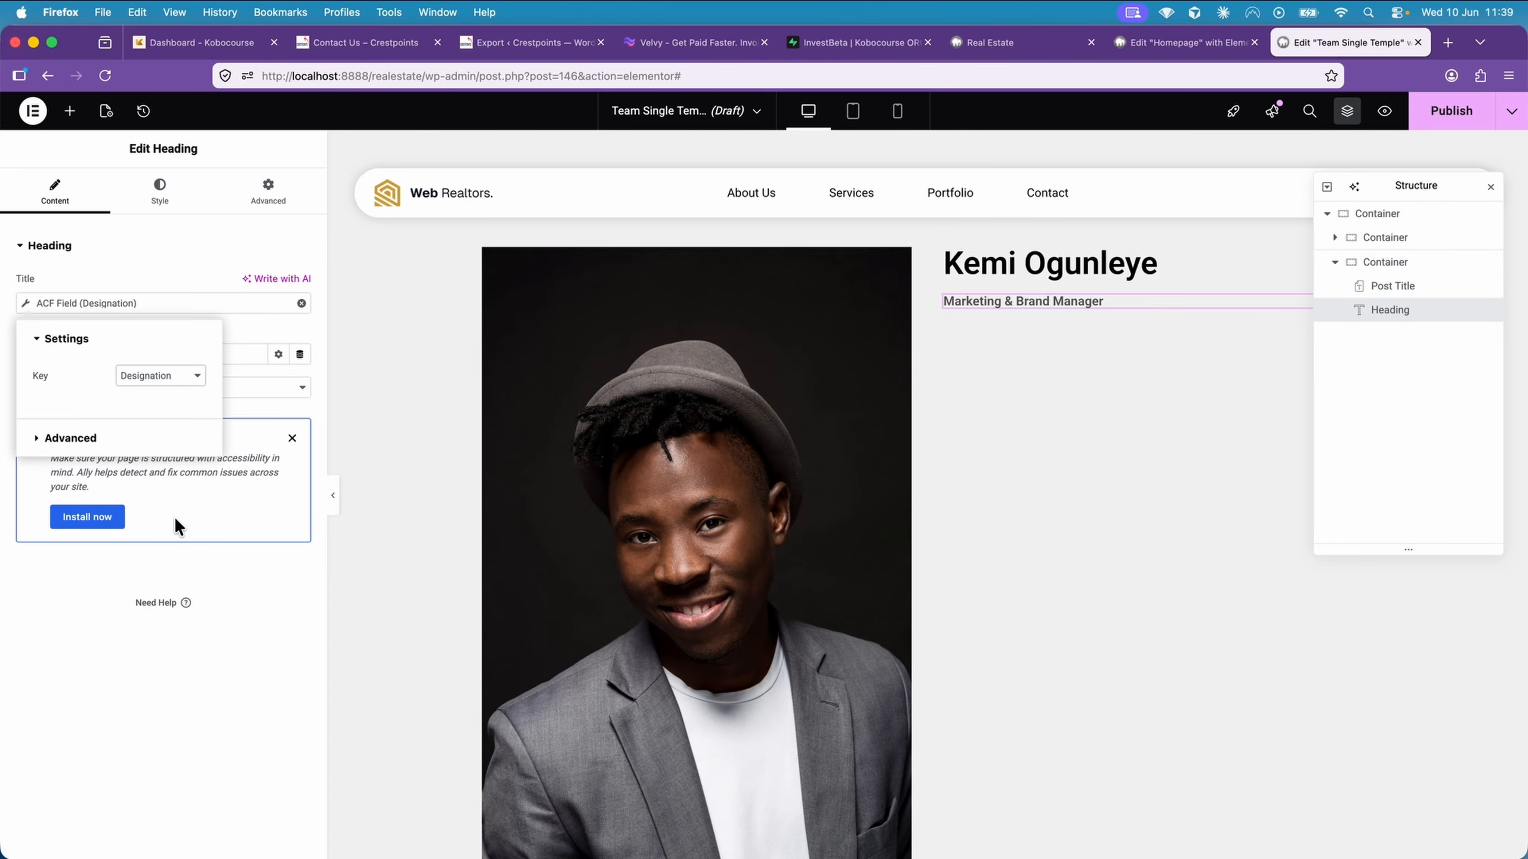
Set the designation heading's typography weight to 400 (Normal)
click(159, 193)
click(300, 330)
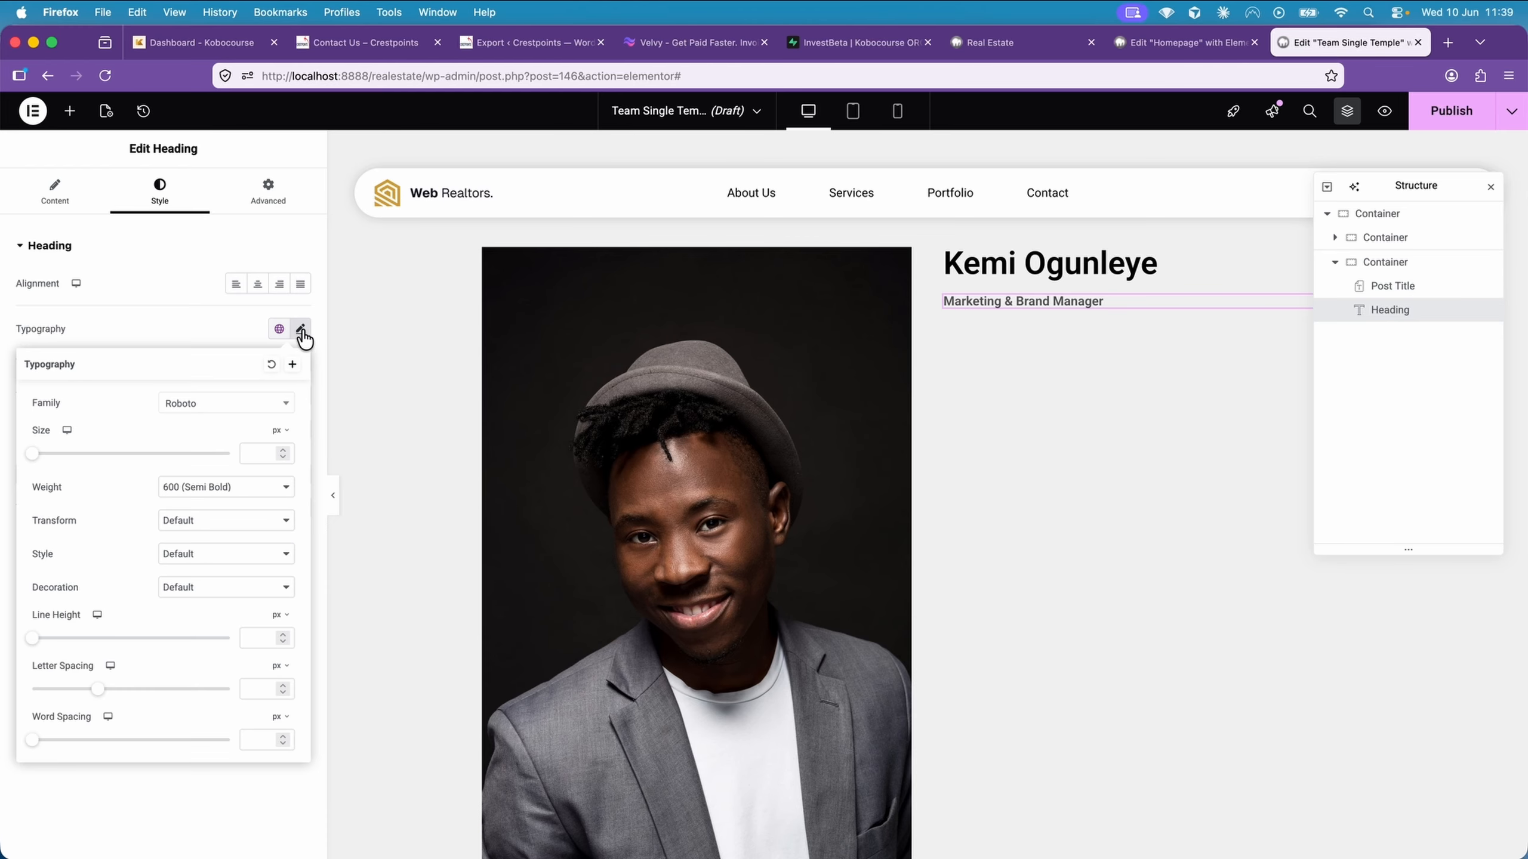
click(255, 497)
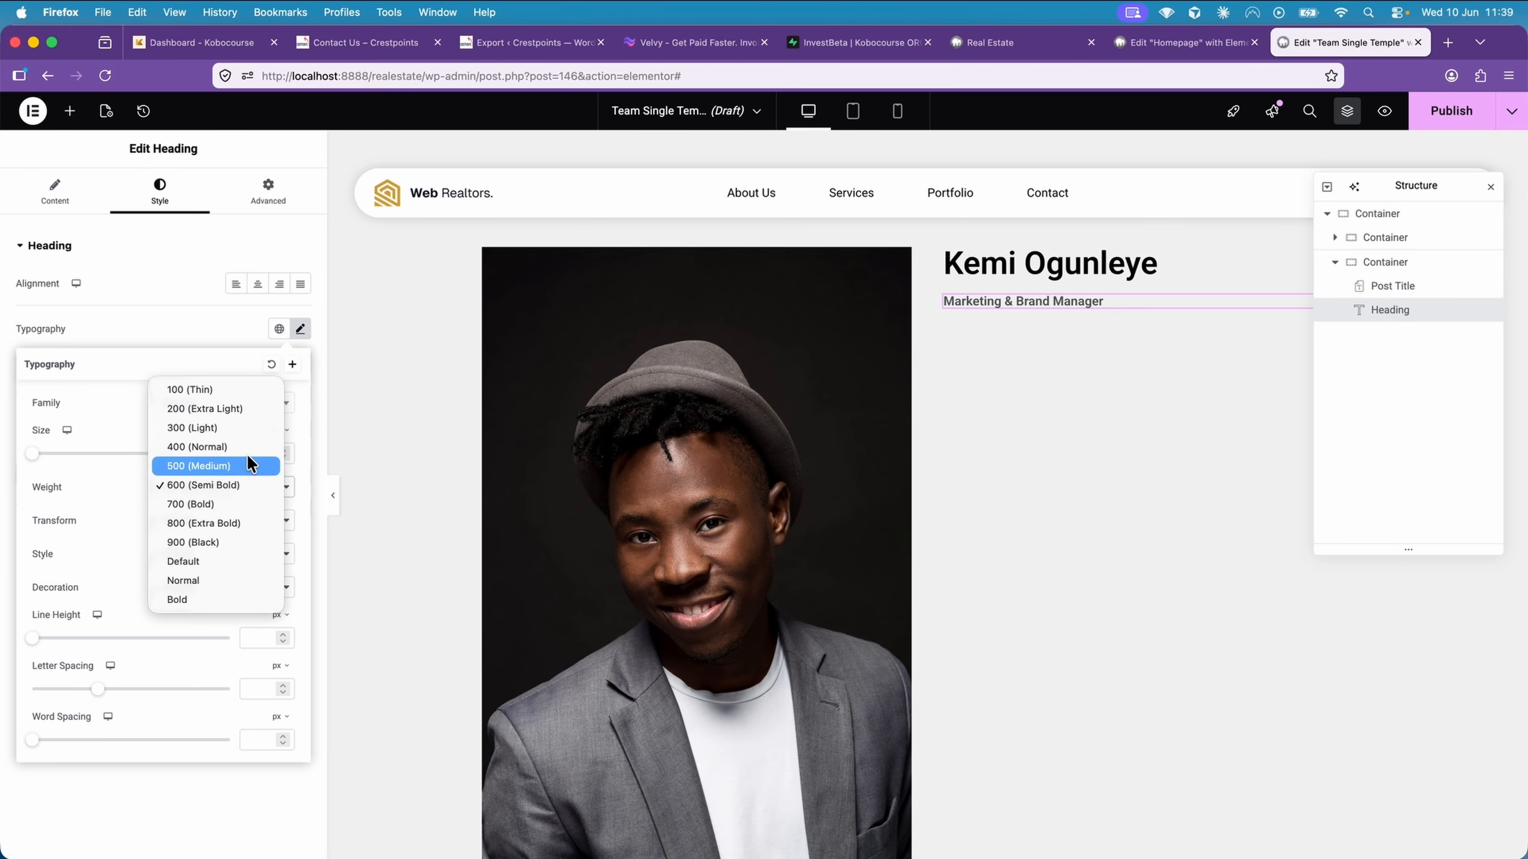
click(246, 445)
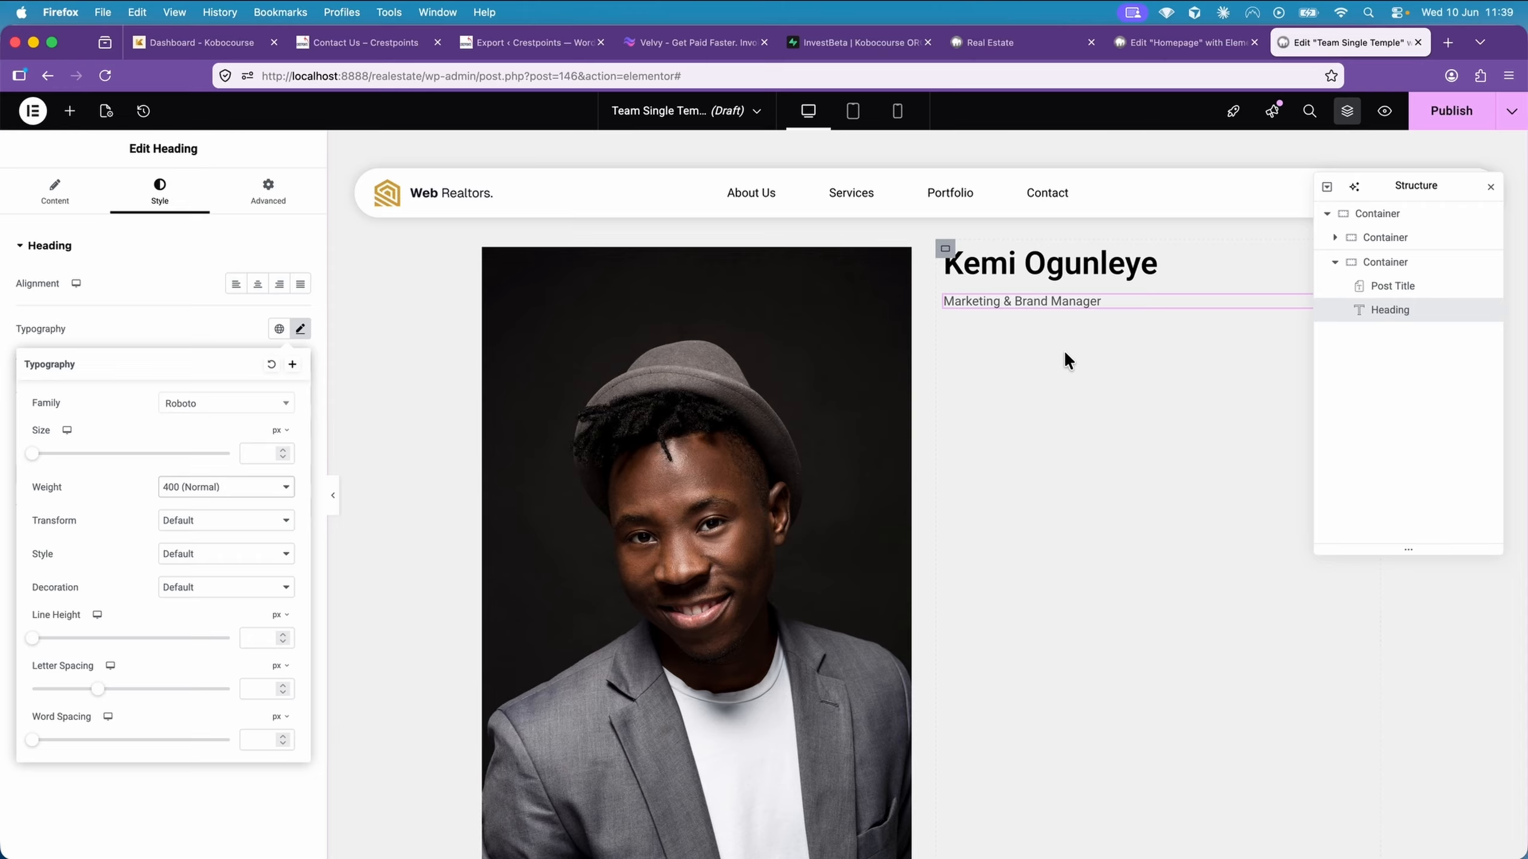
Add a Post Content widget below the designation heading and set its text colour to black #000000
click(70, 112)
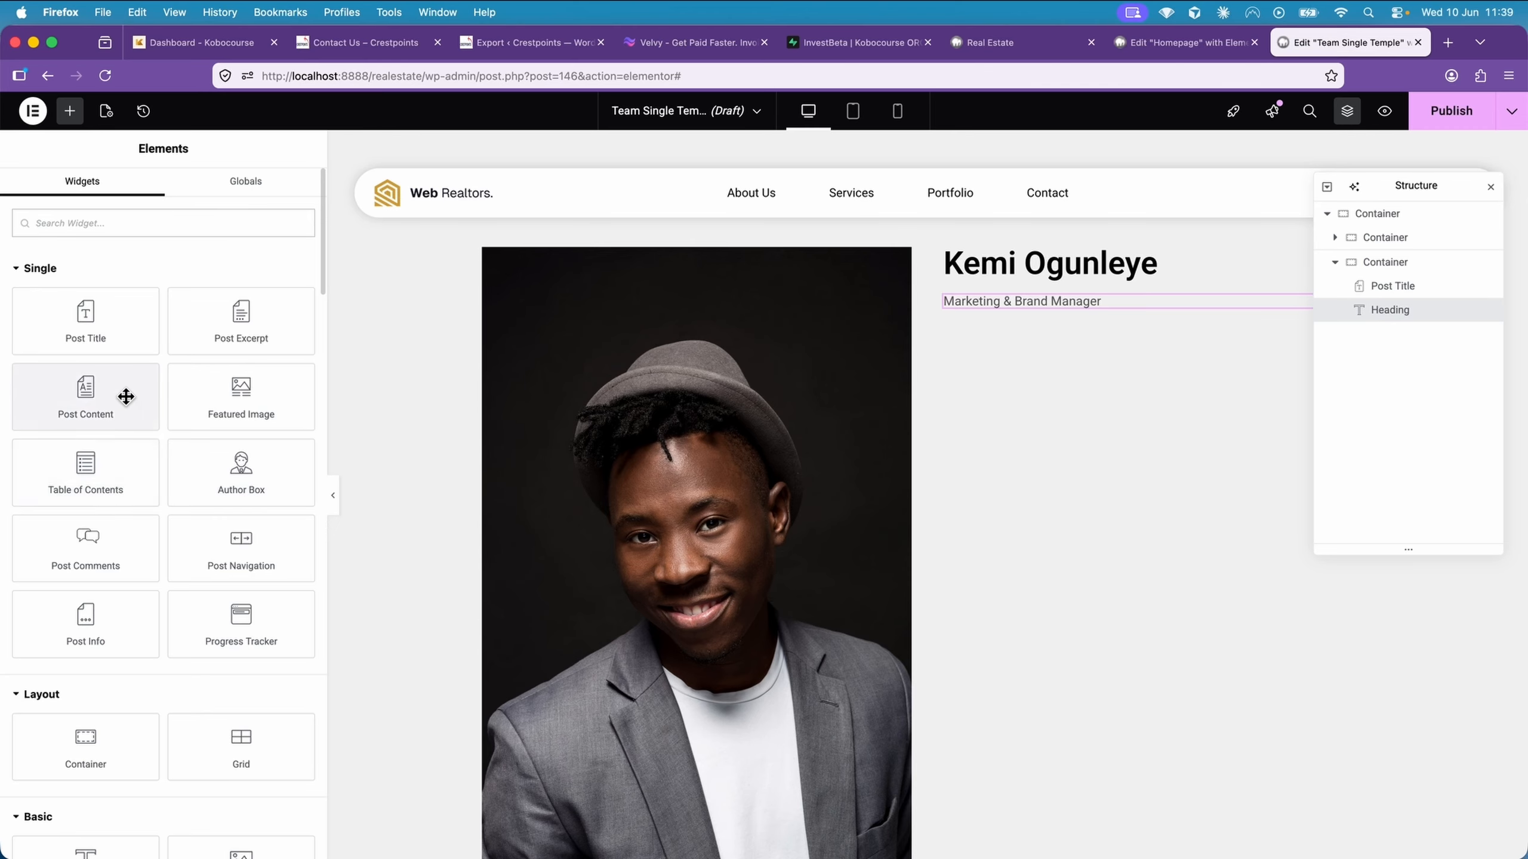
drag(126, 397, 1131, 334)
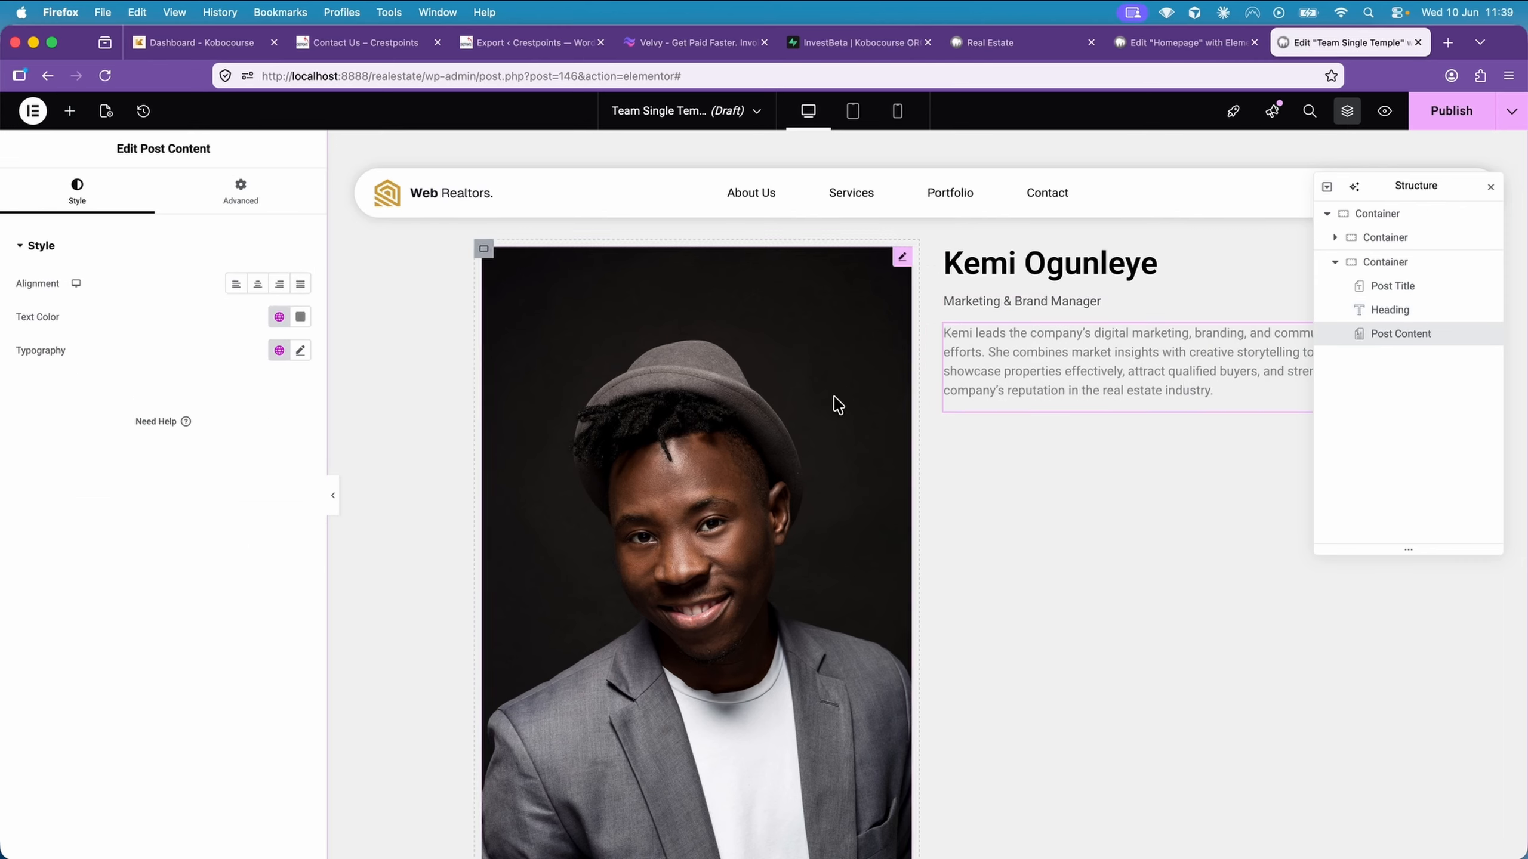
click(300, 318)
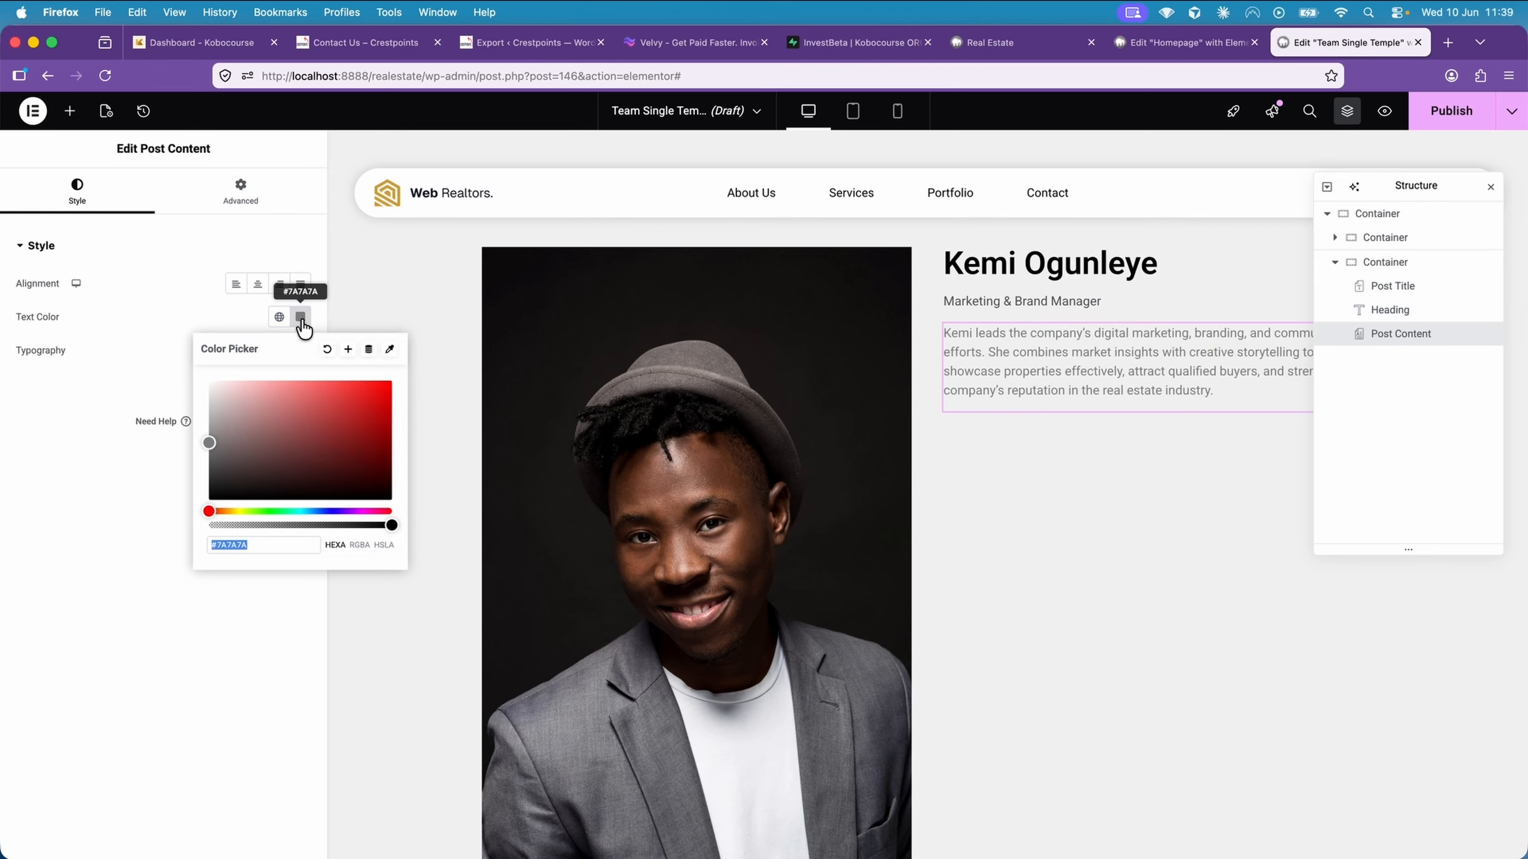
drag(239, 478, 205, 512)
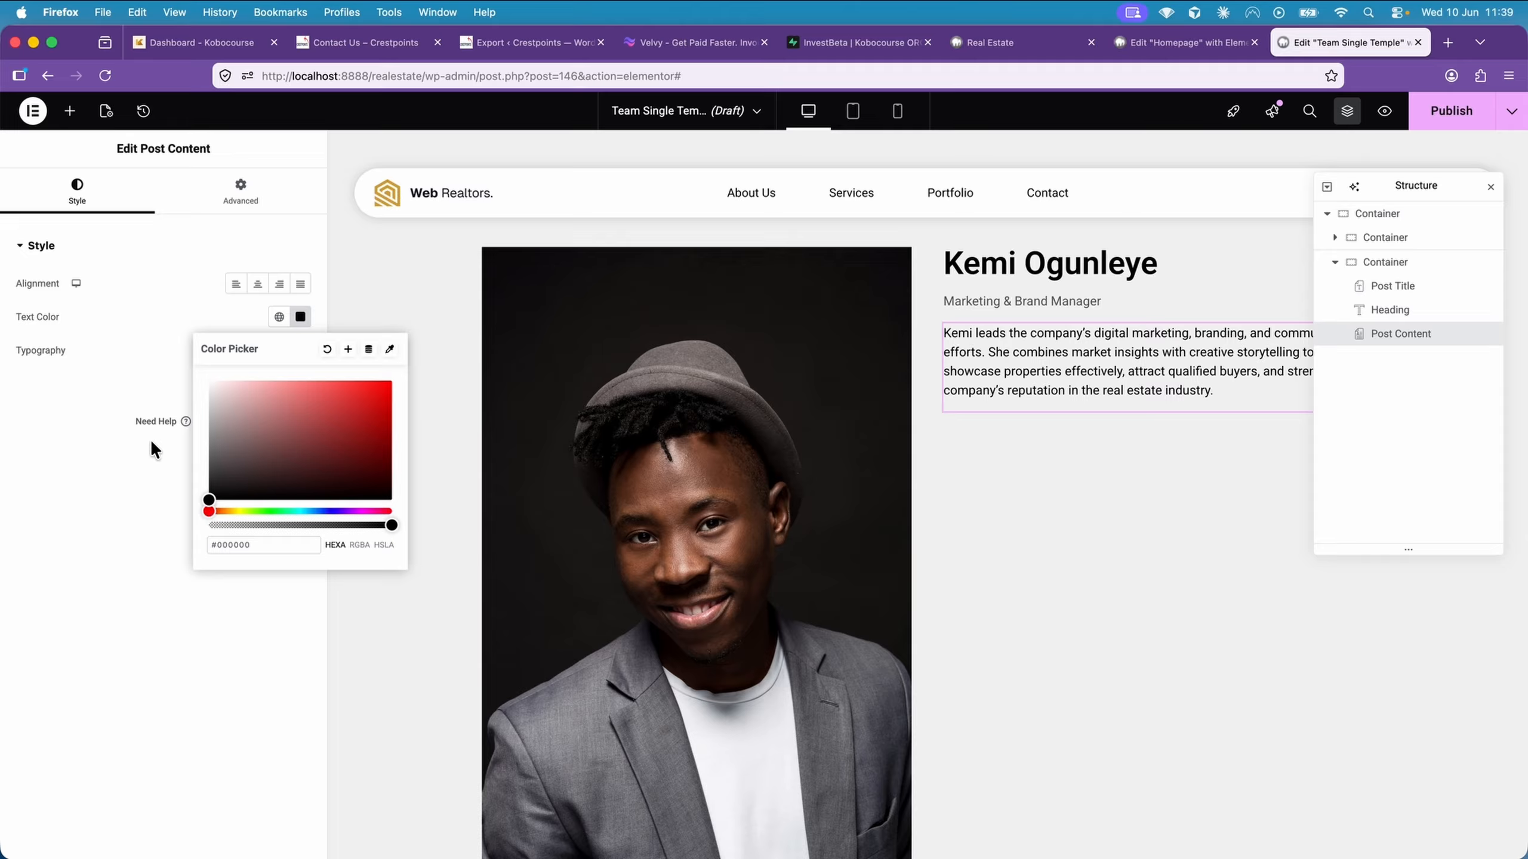
click(114, 473)
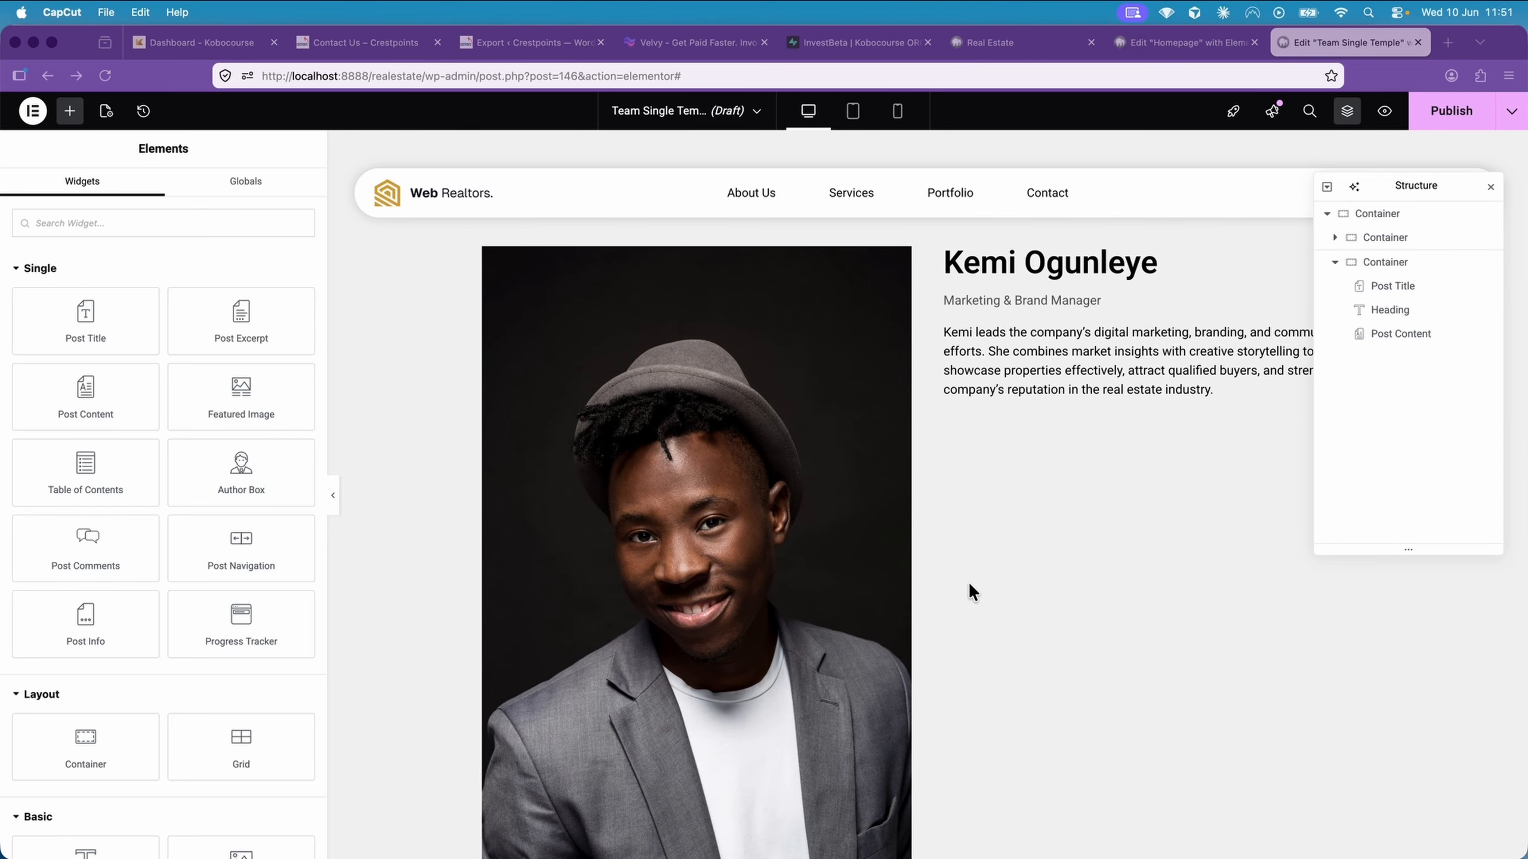
Add an Icon List widget below the post content and switch its layout to inline
click(218, 223)
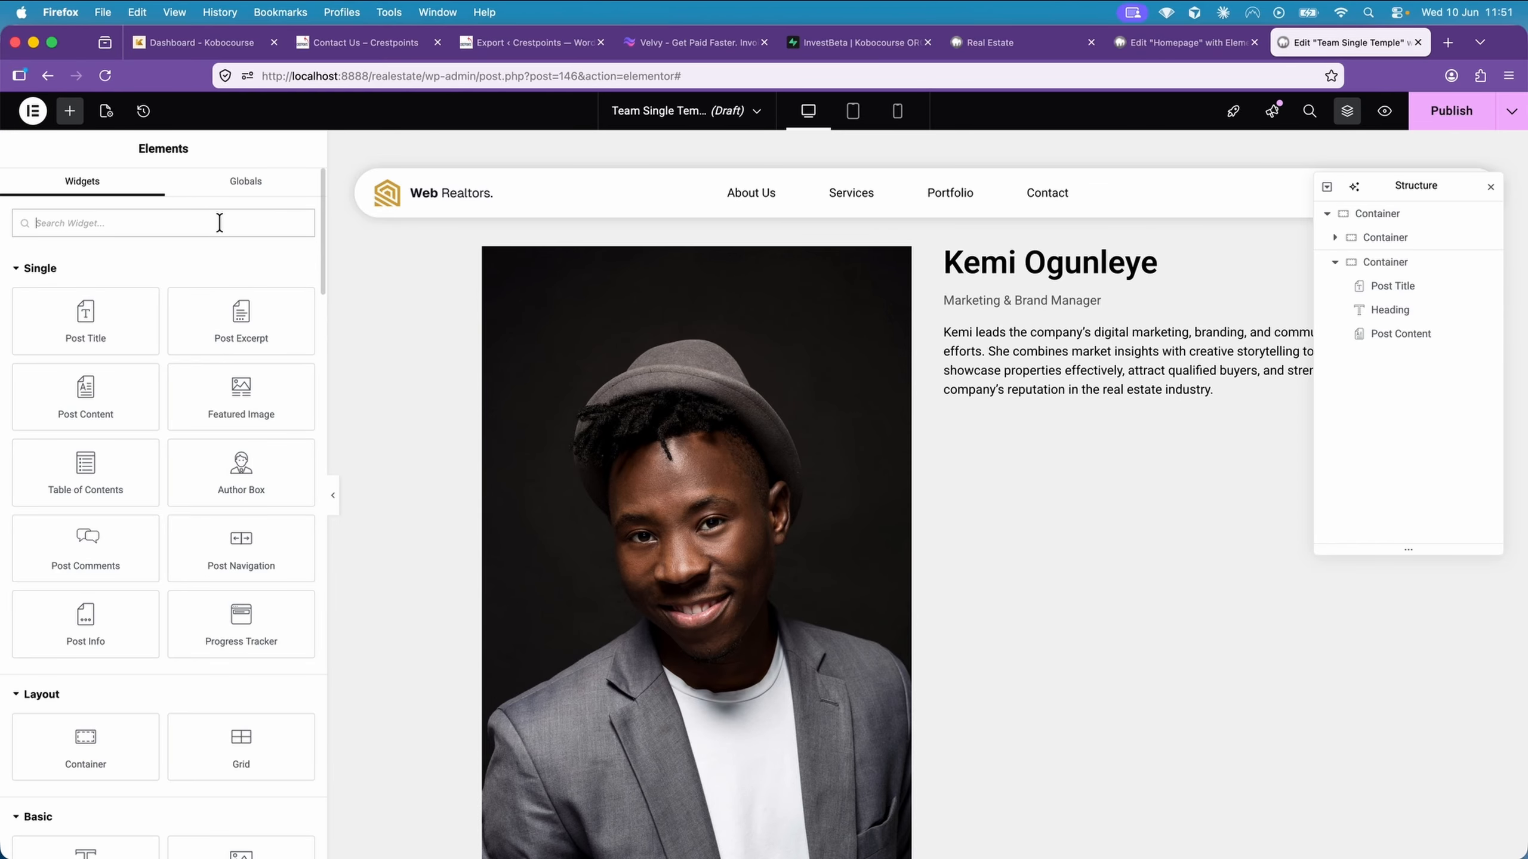
text(icon lis)
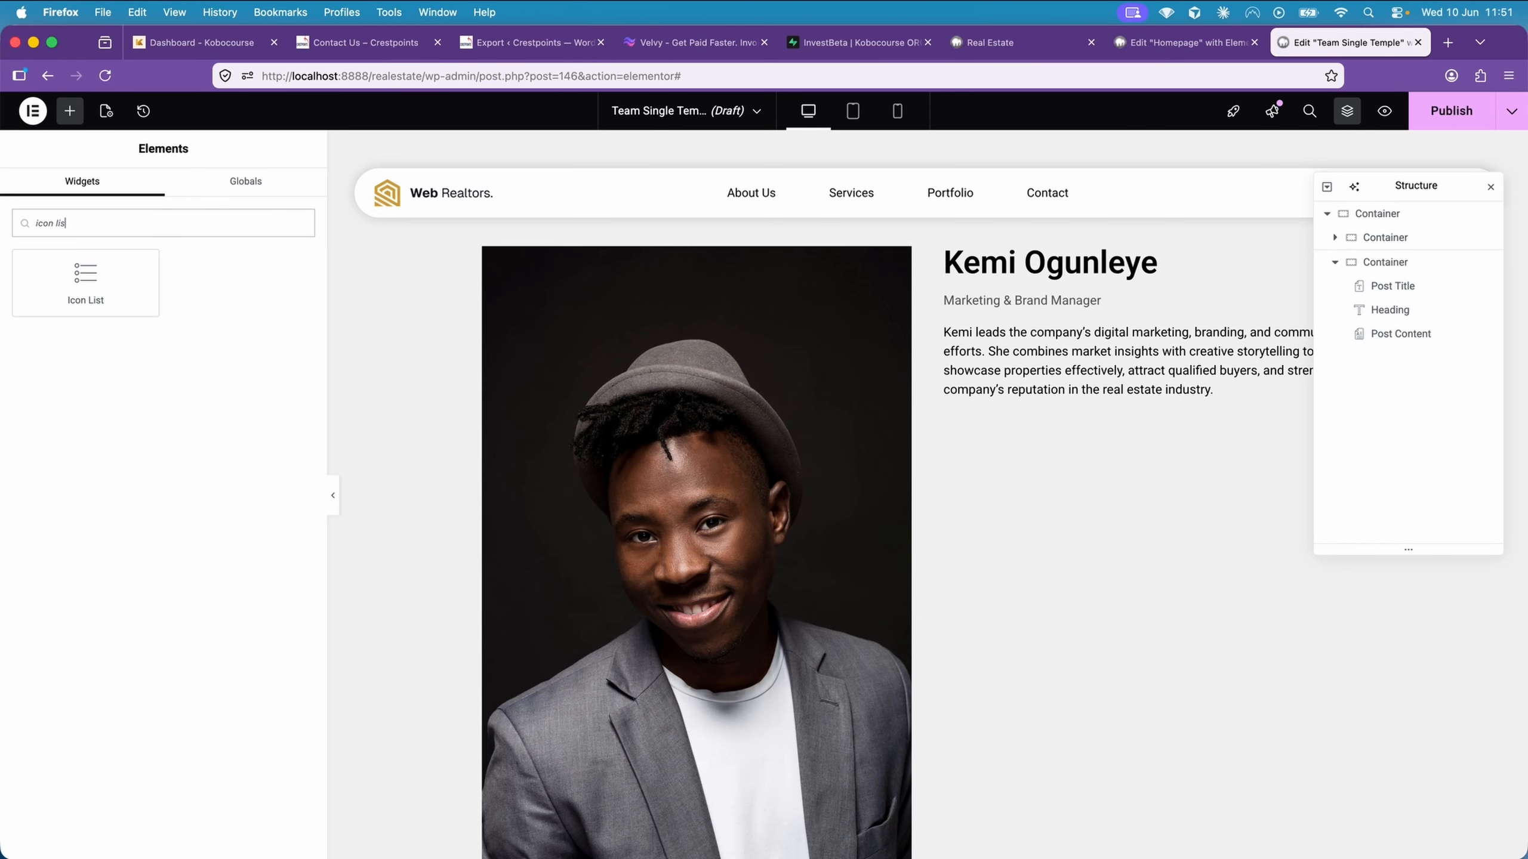
drag(123, 278, 1082, 399)
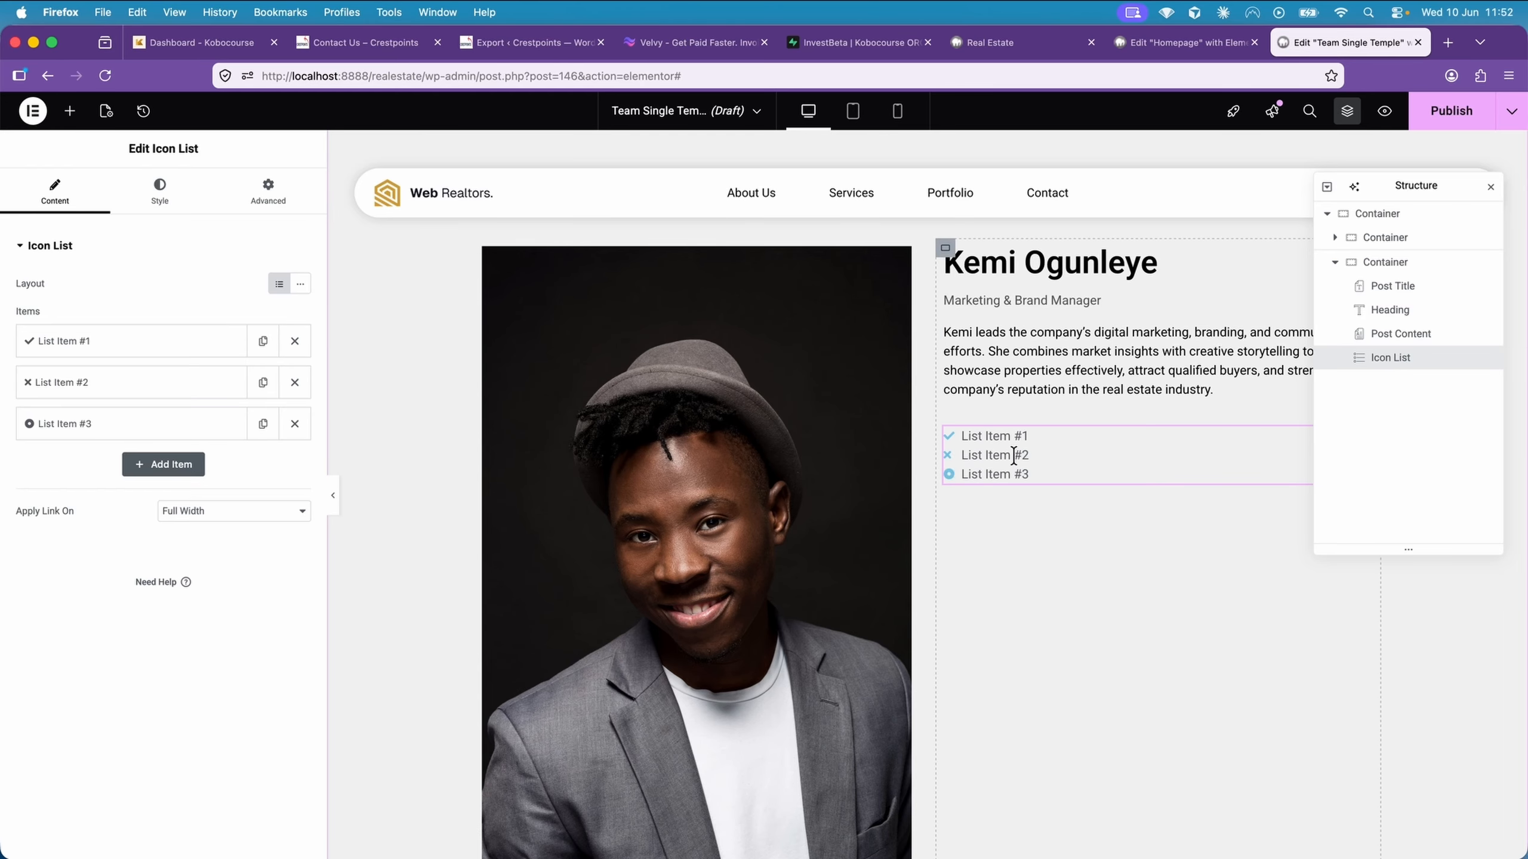
click(302, 284)
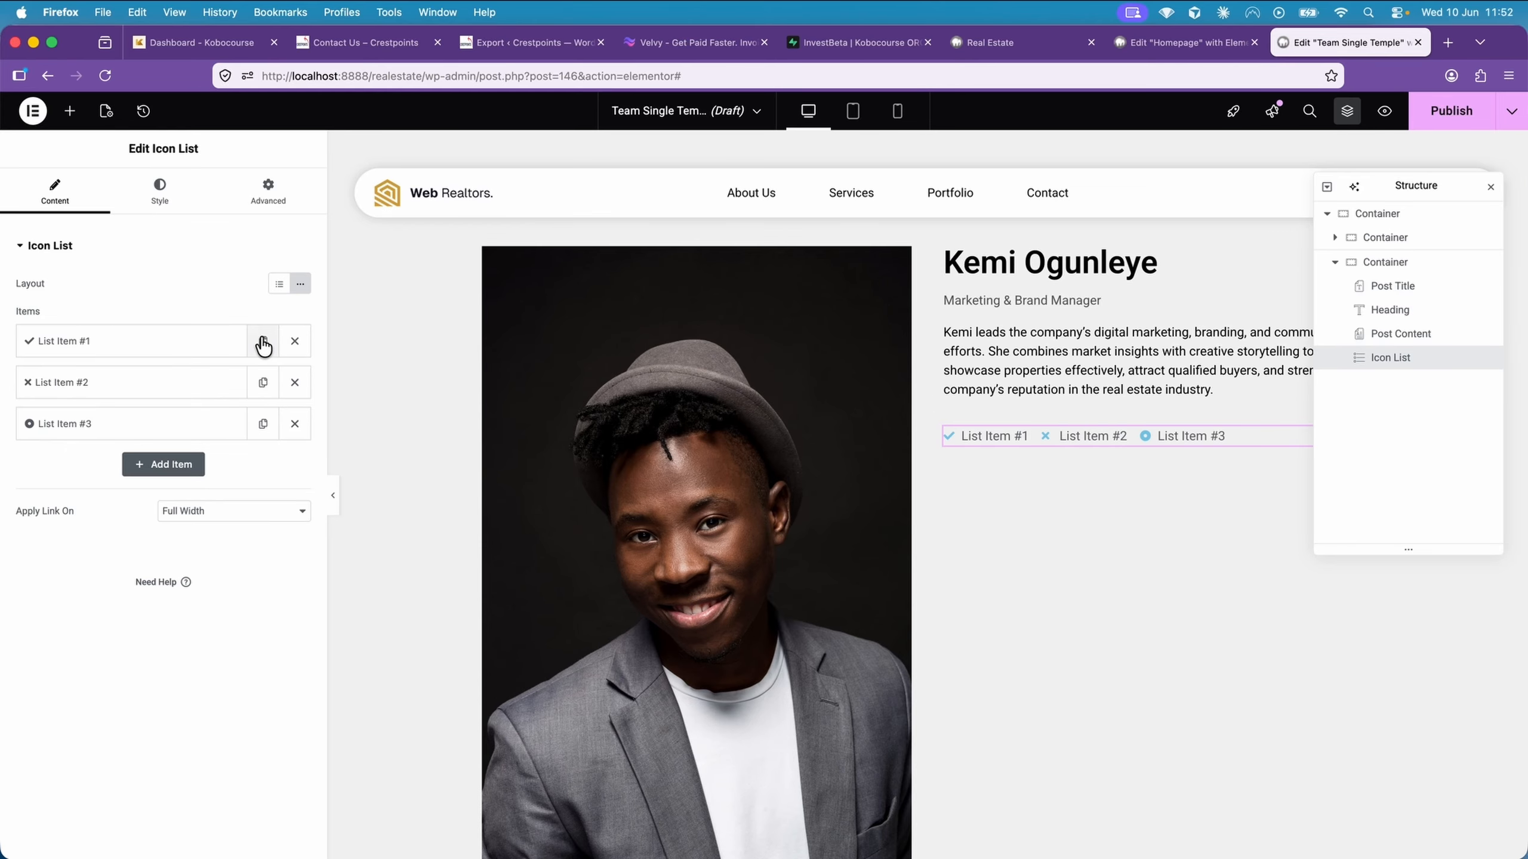
Give the first icon list item the square Linkedin icon and the text "Linkedin"
click(146, 354)
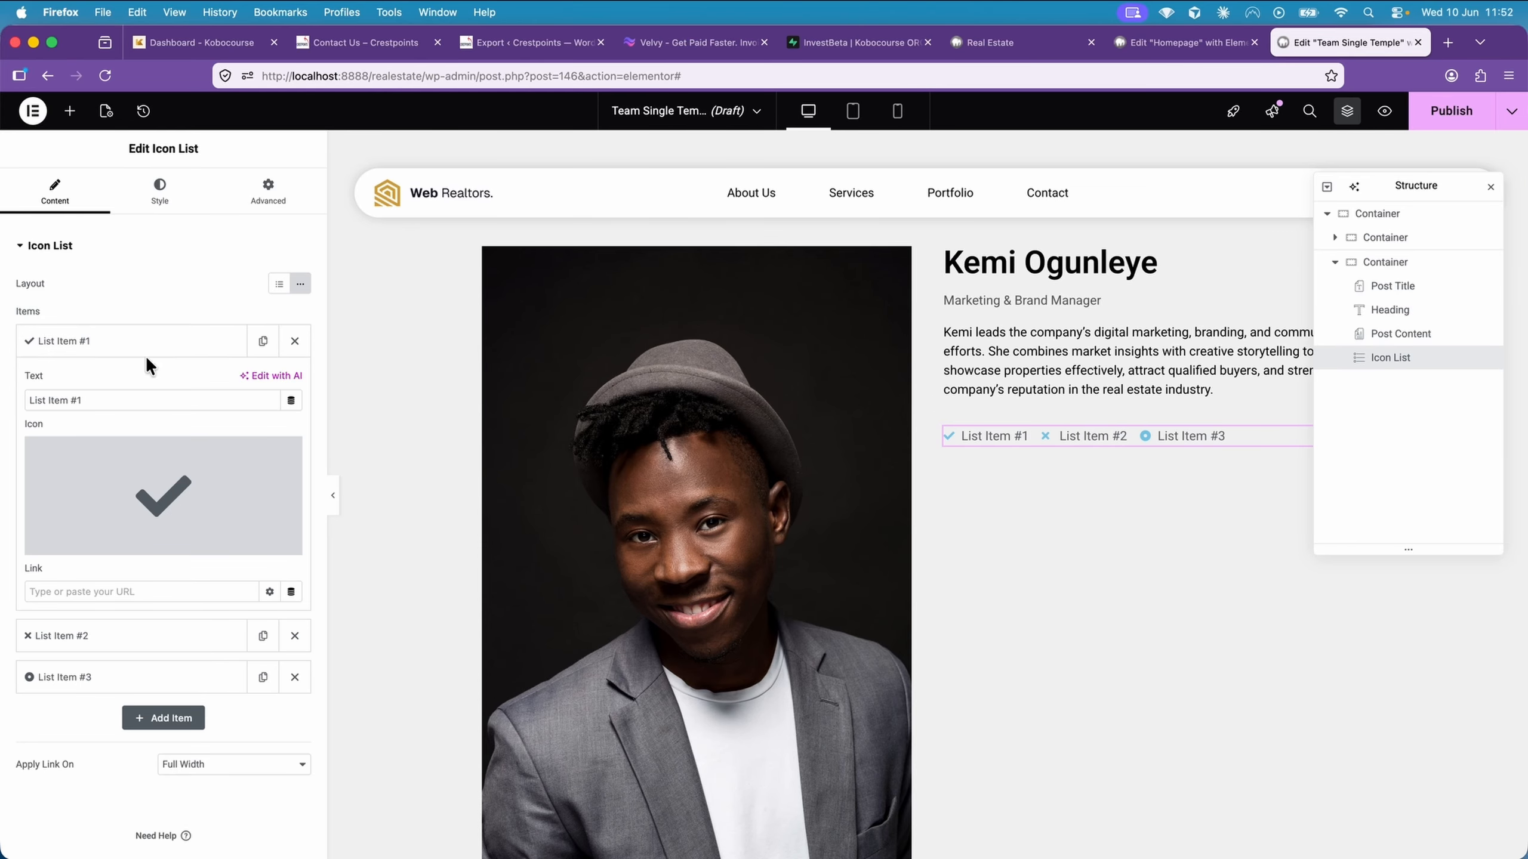
click(153, 480)
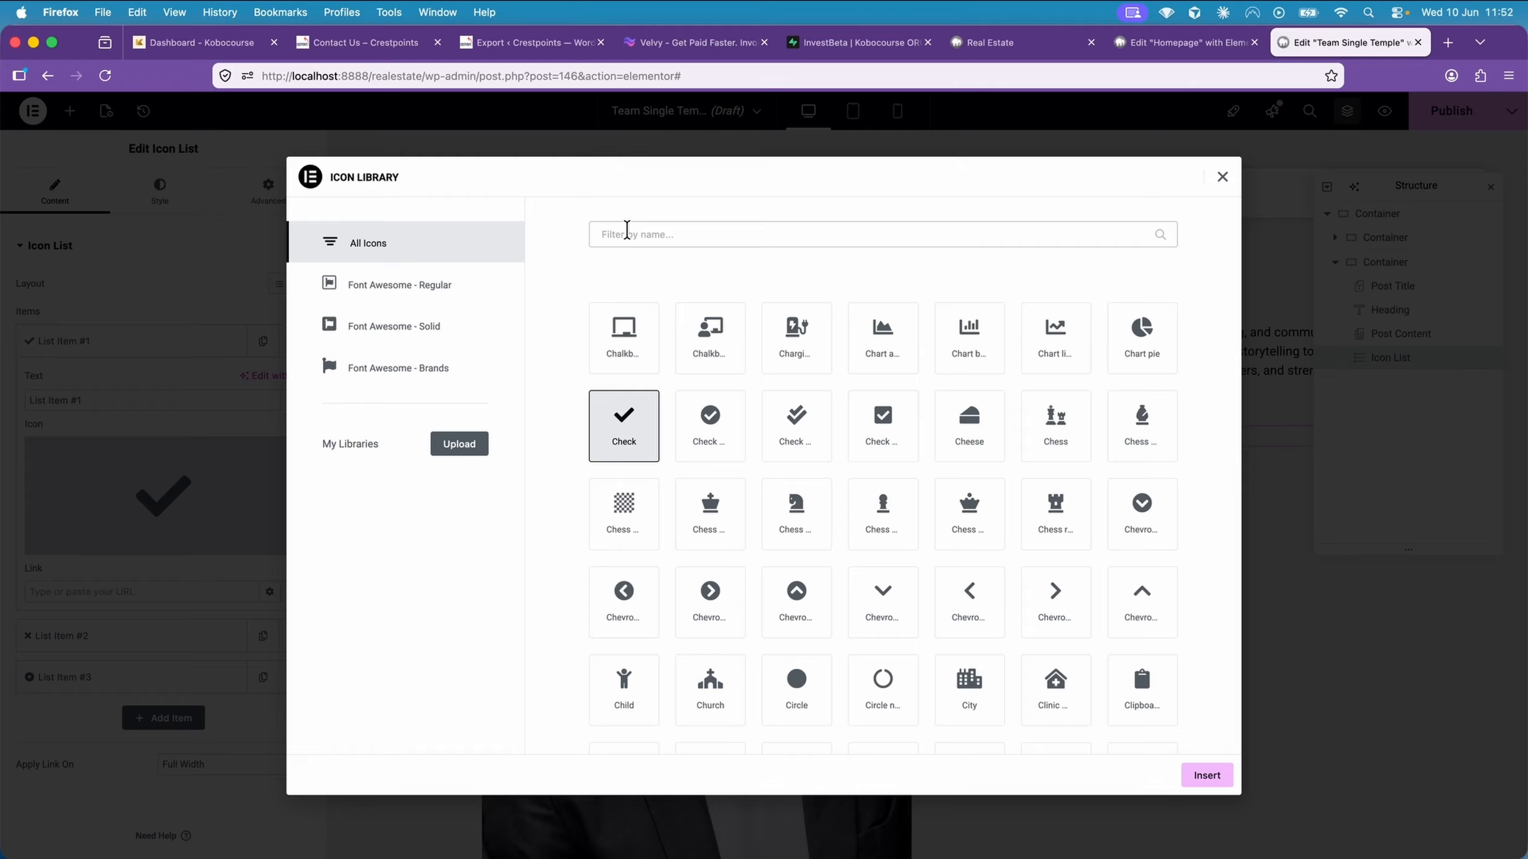
click(626, 233)
text(Link)
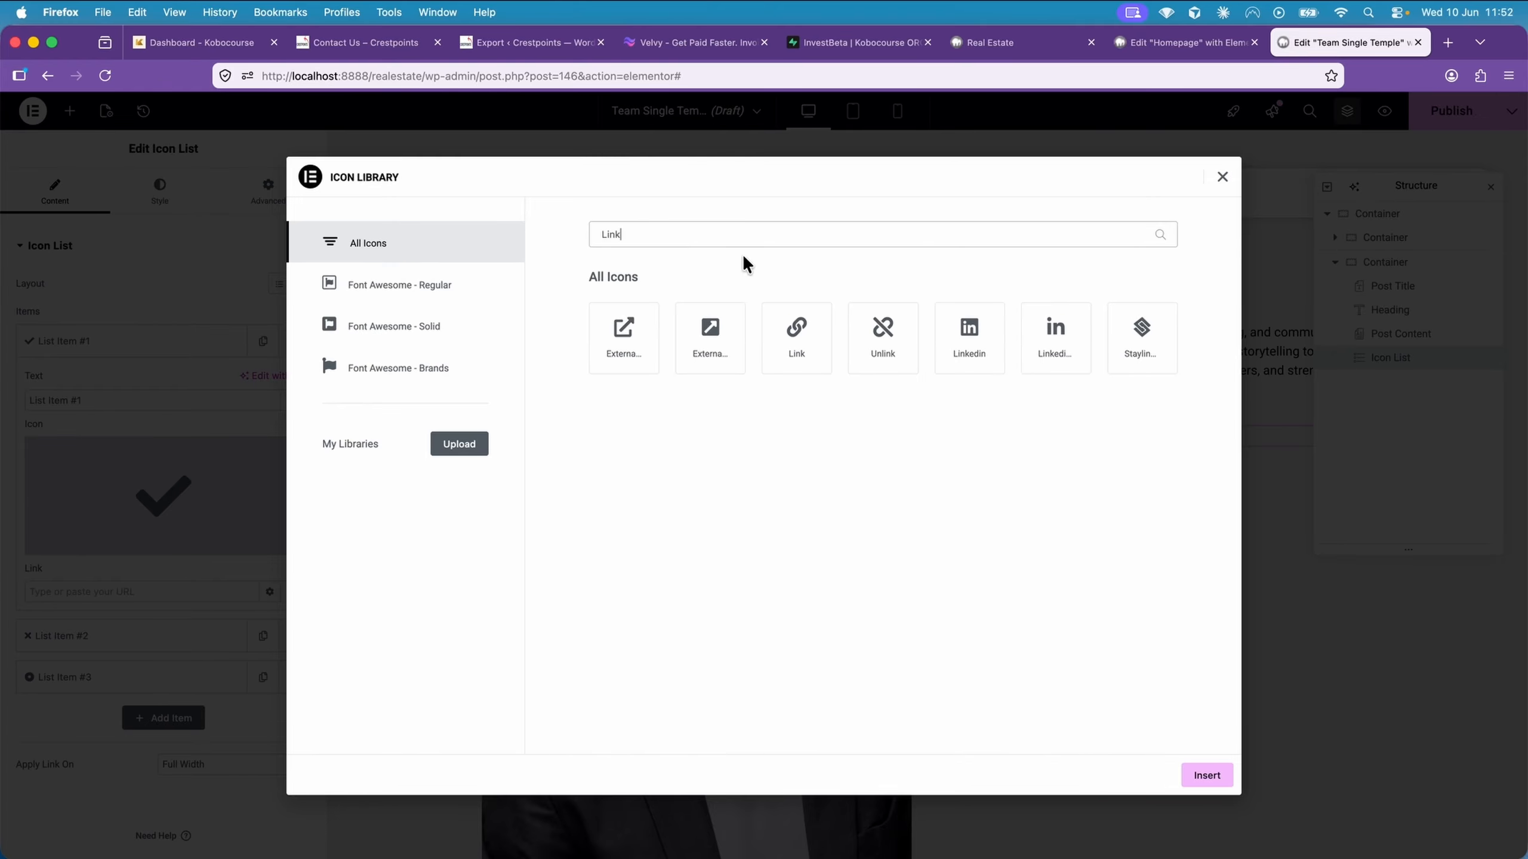
click(962, 328)
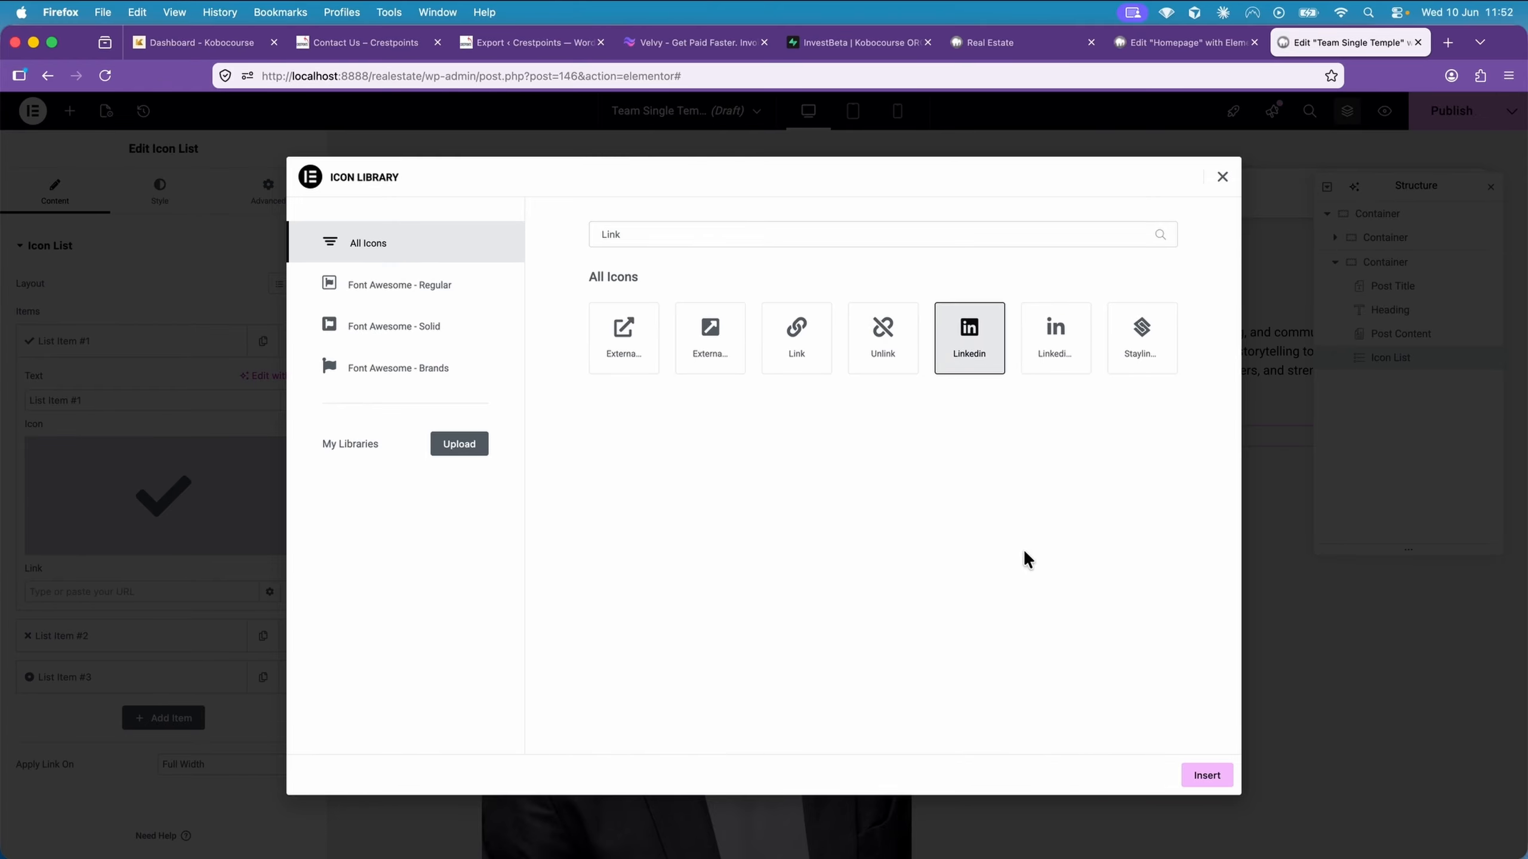
click(1206, 776)
triple_click(199, 400)
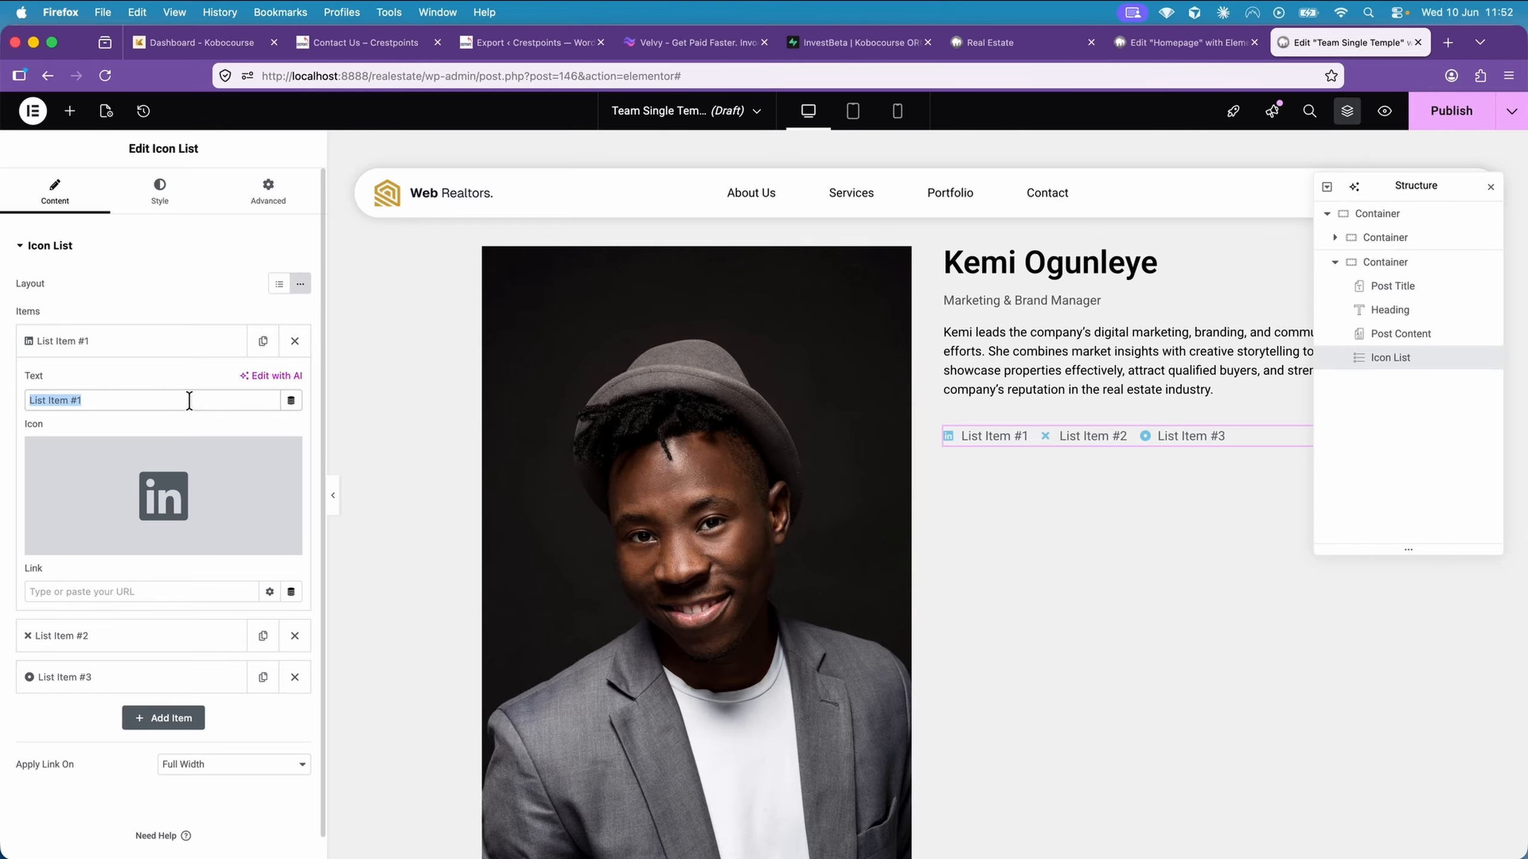
text(Linkedin)
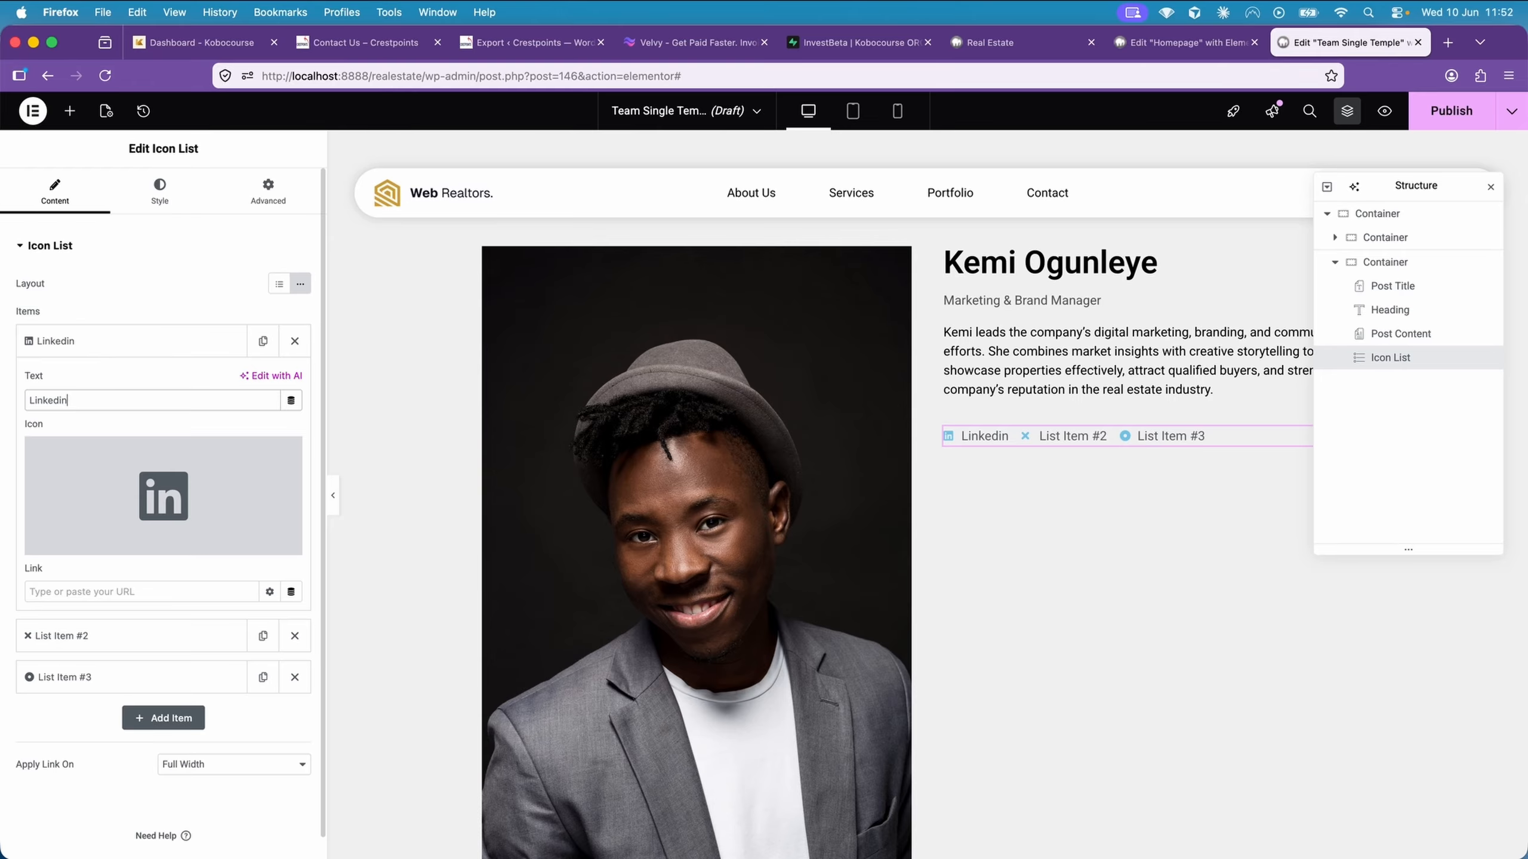
Link the Linkedin list item dynamically to an ACF URL Field with the key Linkedin
click(292, 595)
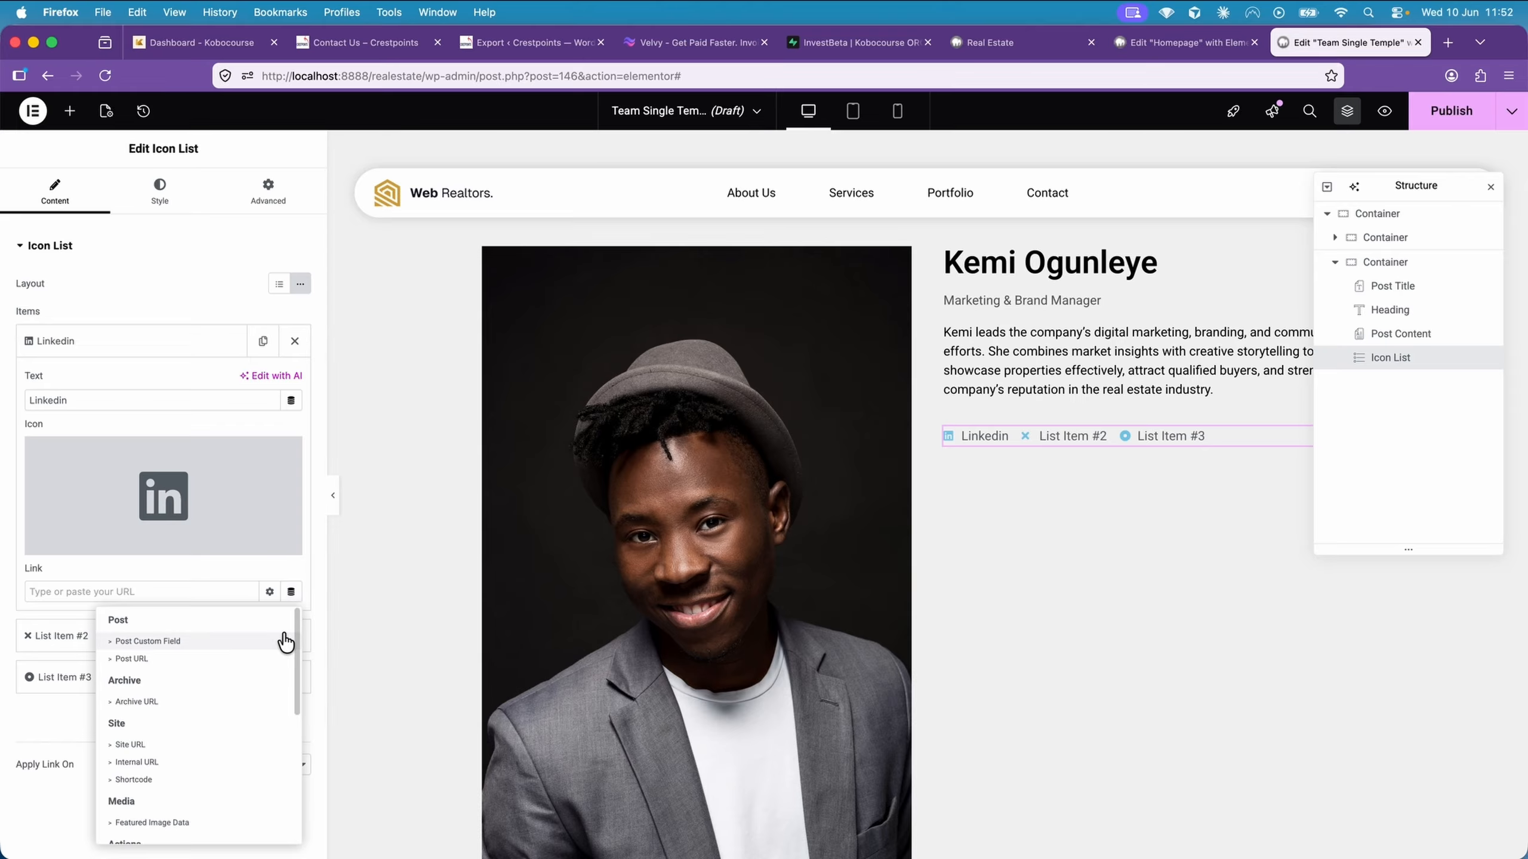
scroll(282, 638, down, 8)
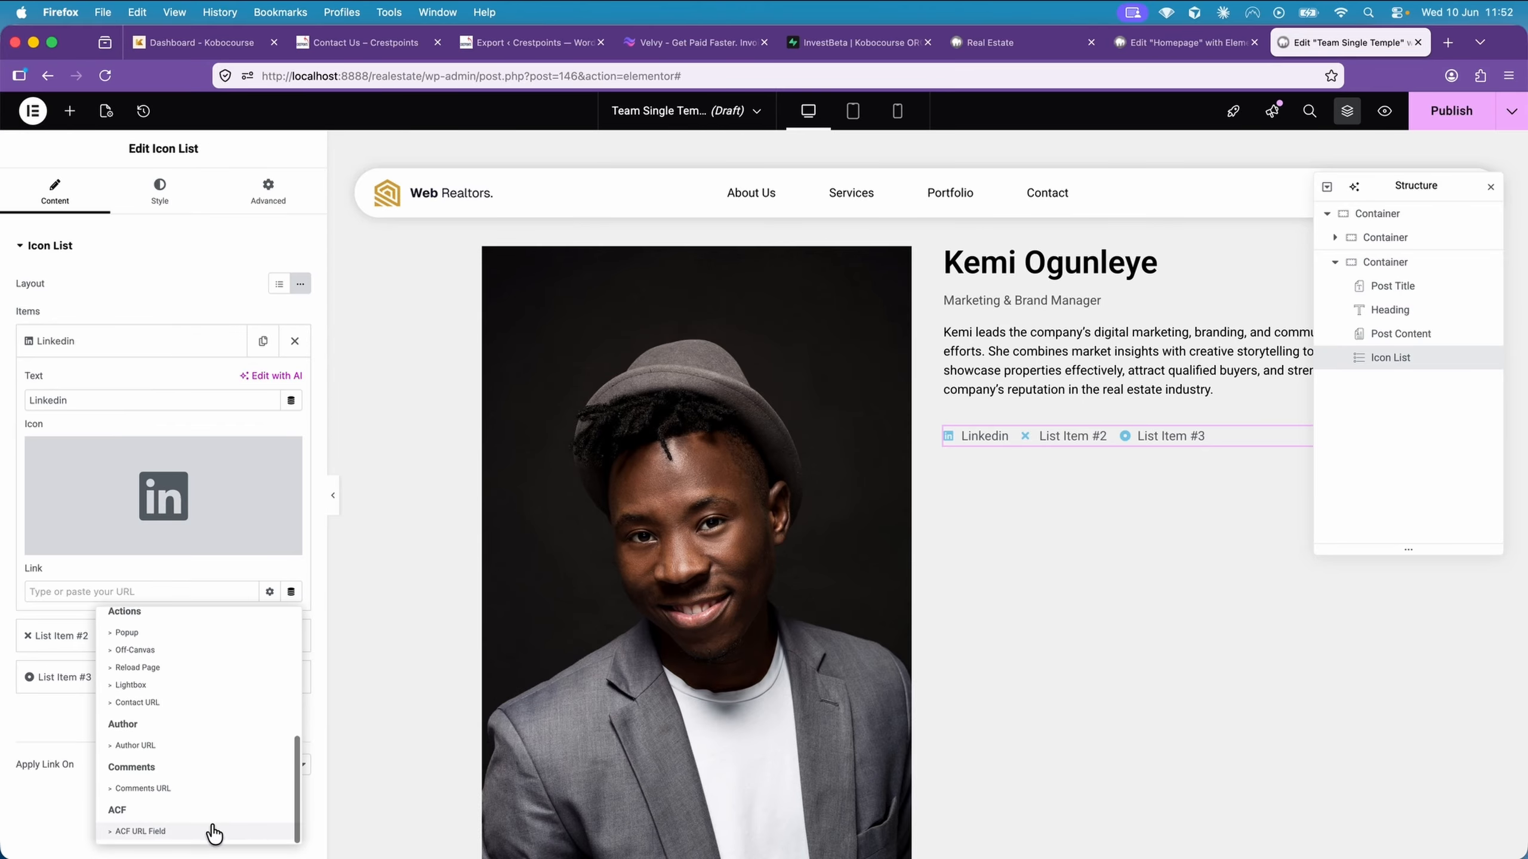
click(212, 830)
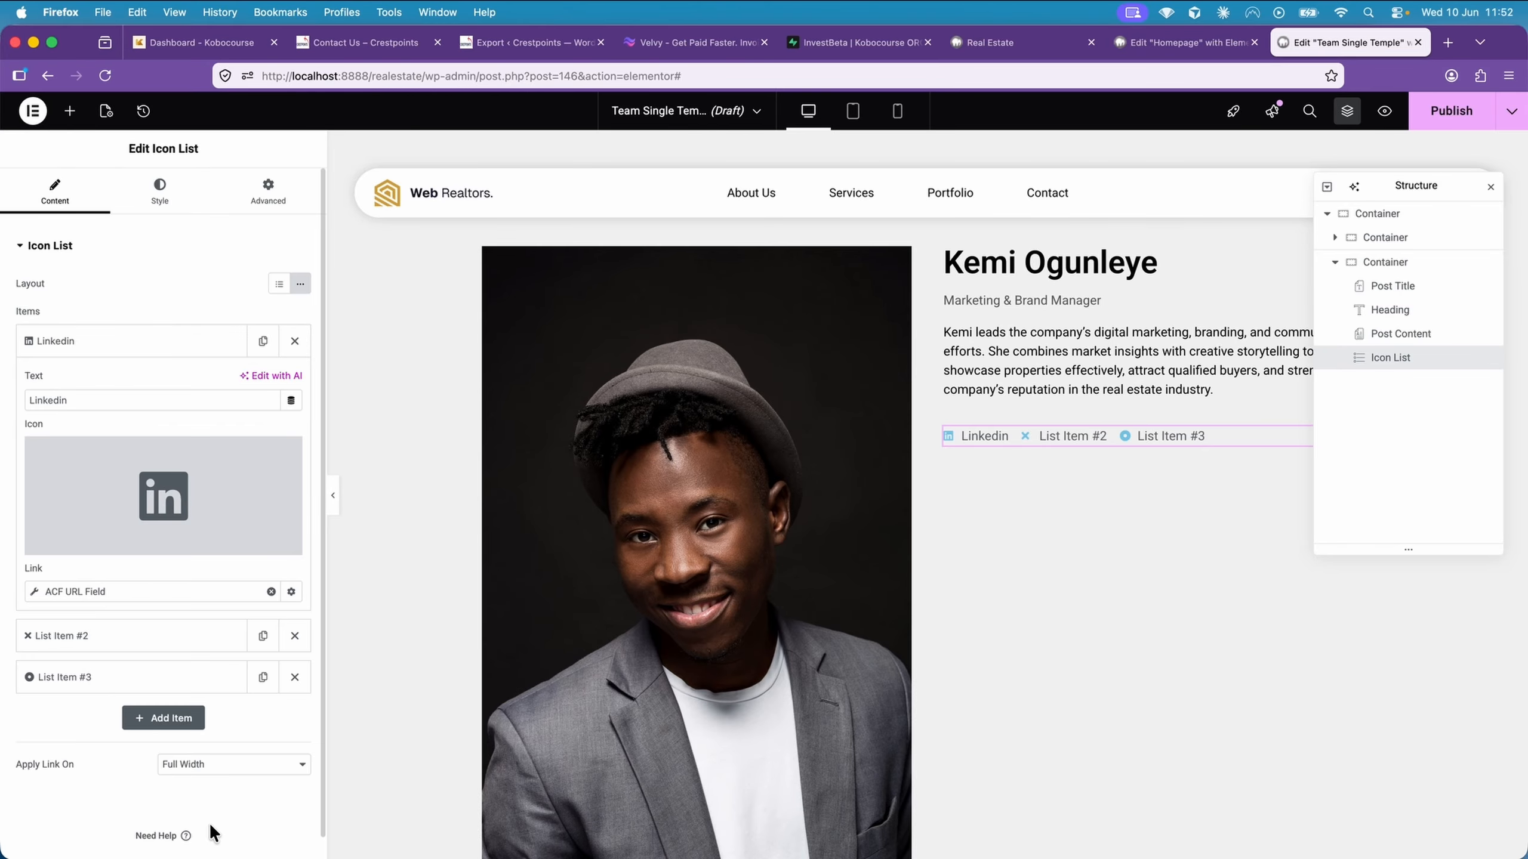
click(180, 588)
click(168, 665)
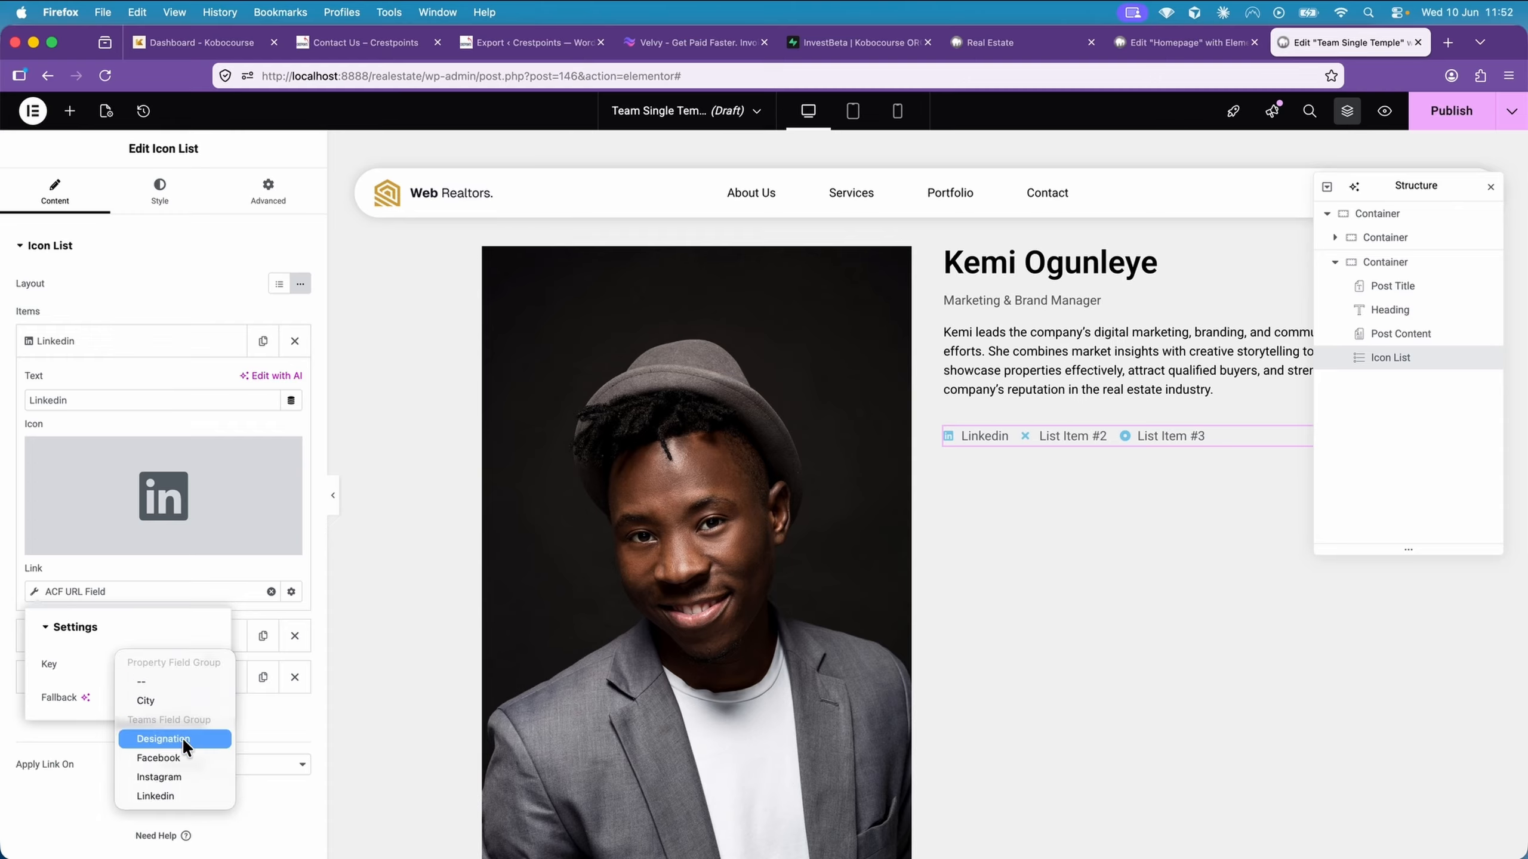
click(195, 790)
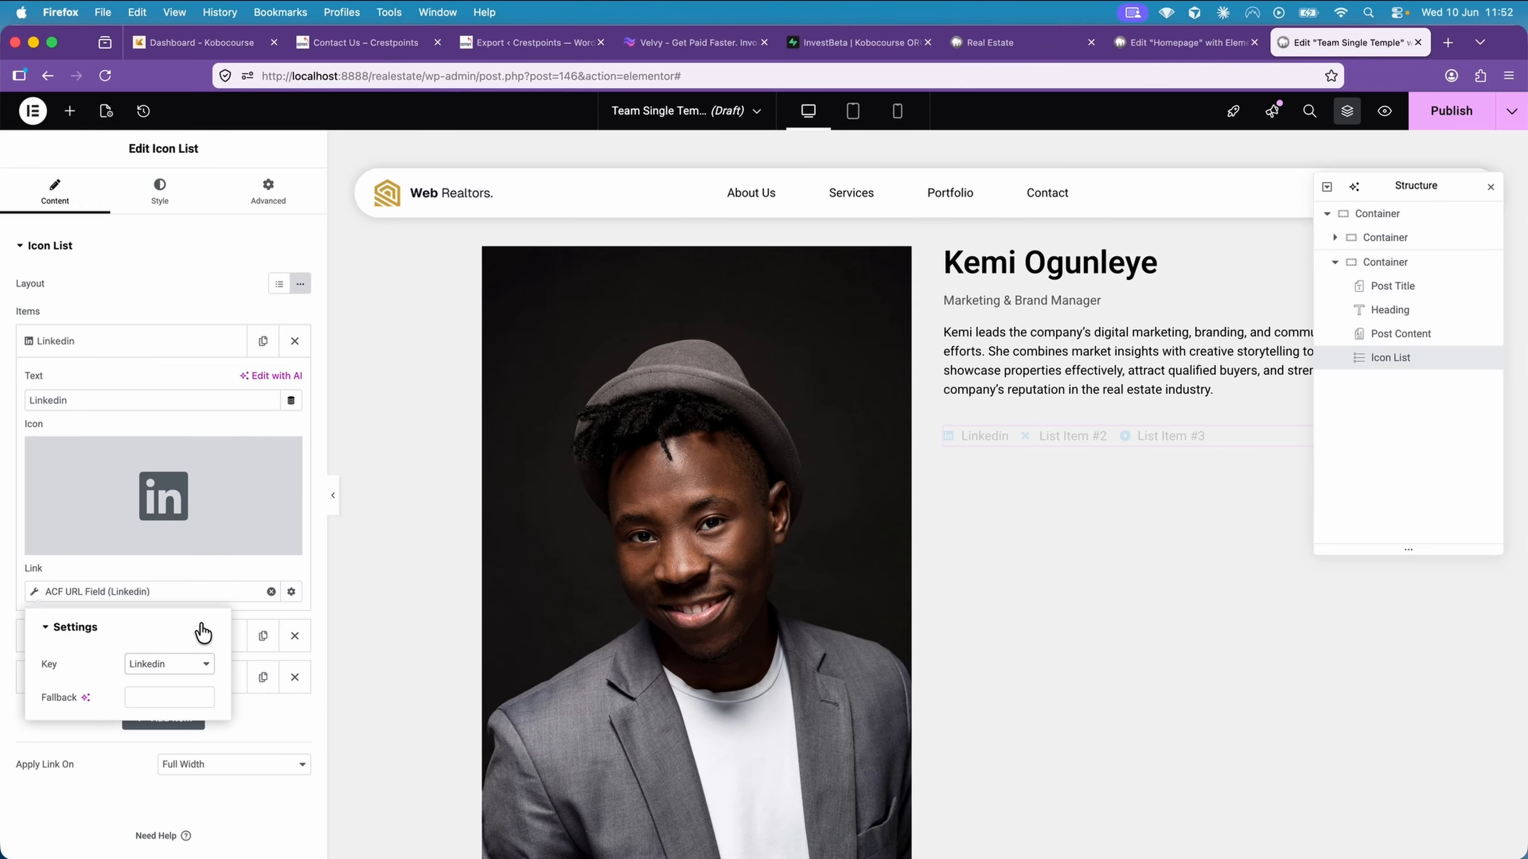
click(217, 570)
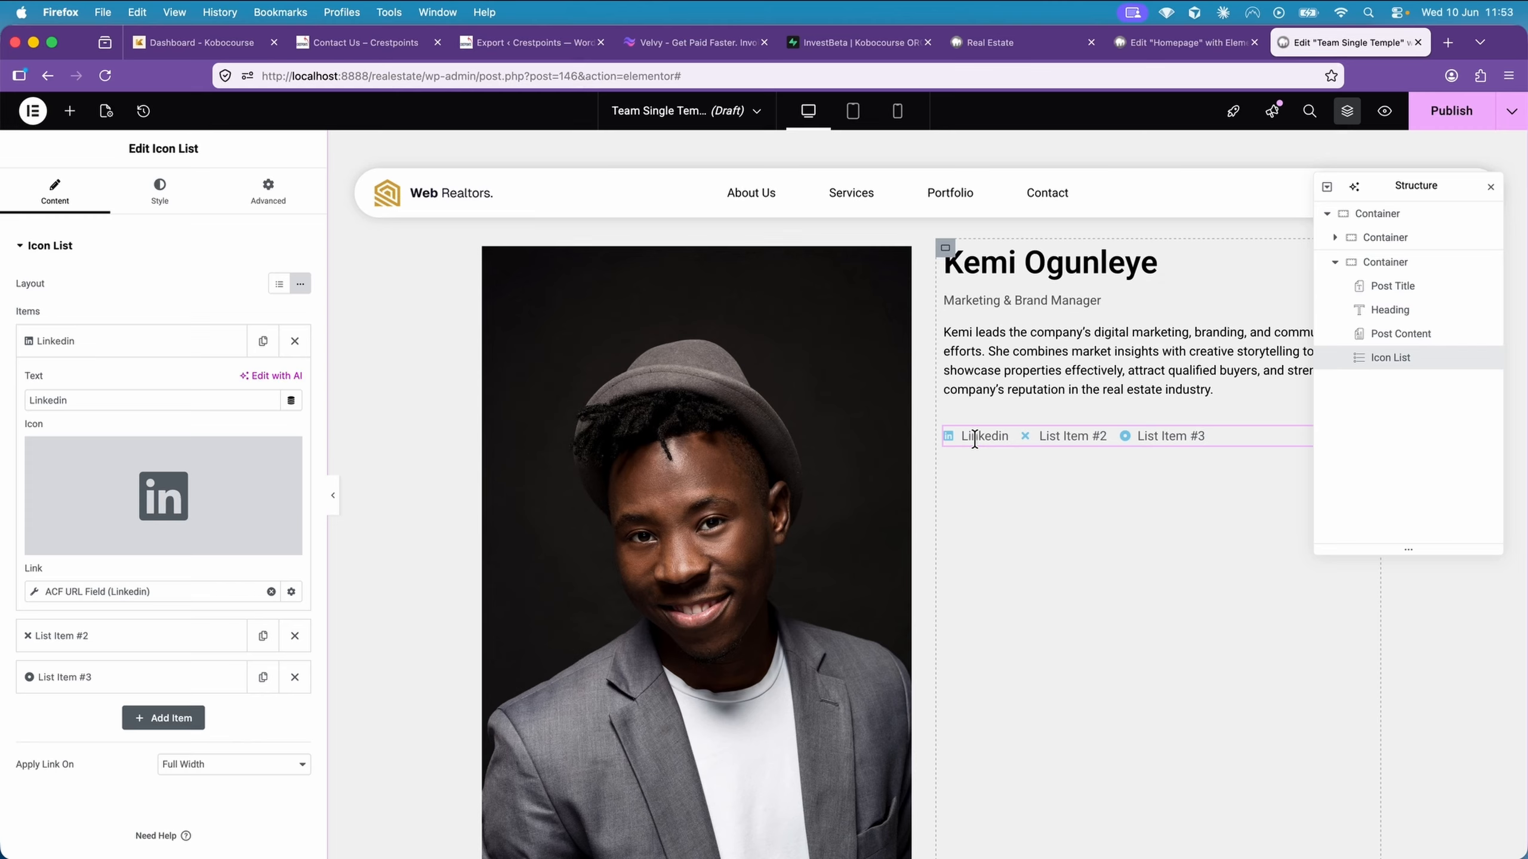
Make the Linkedin item's link open in a new window, and delete List Item #2 and List Item #3
click(292, 592)
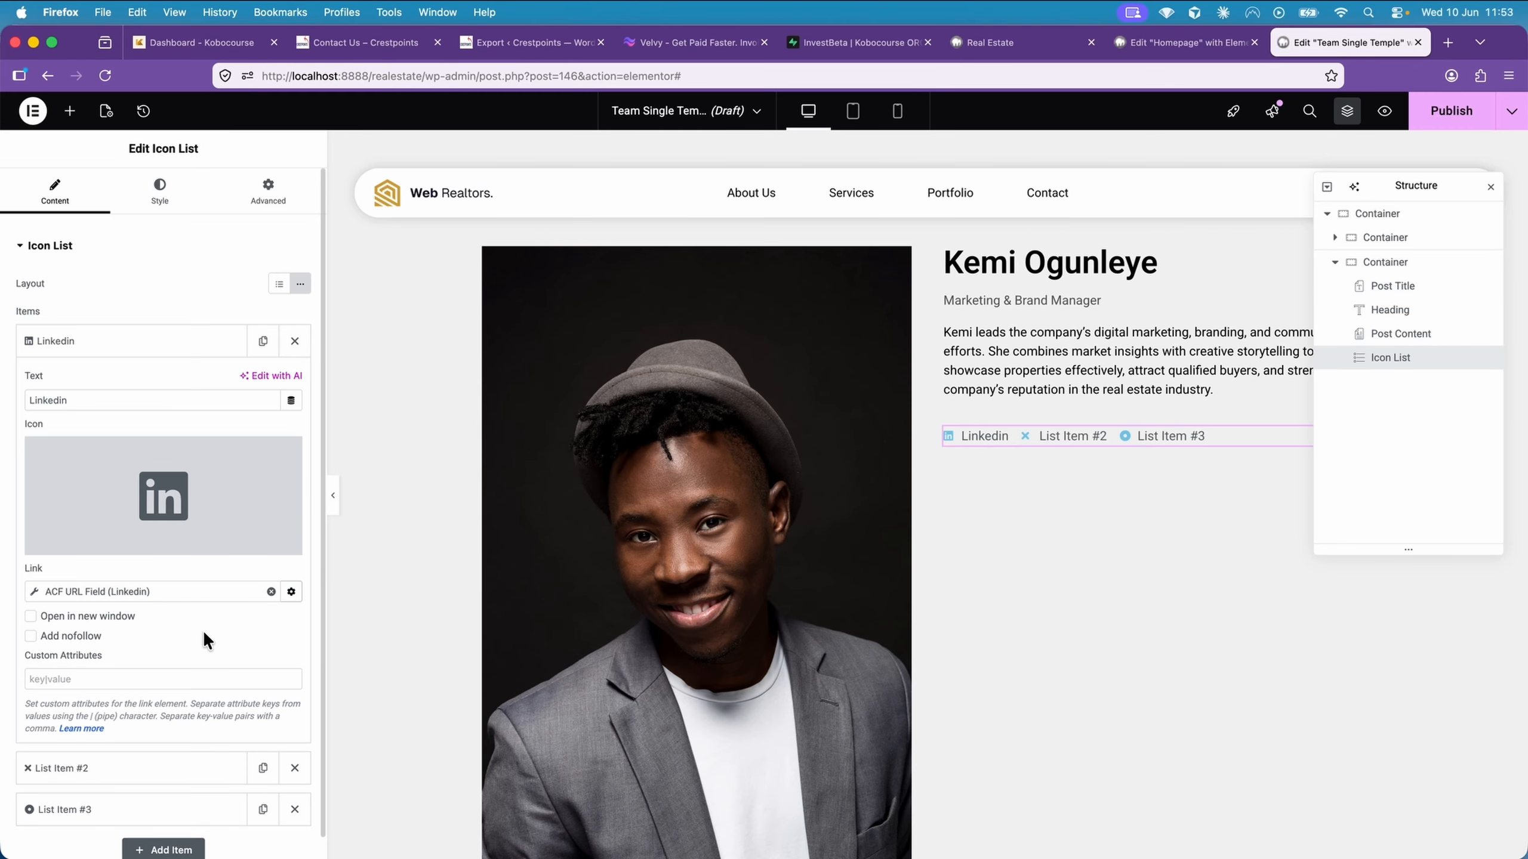
click(102, 623)
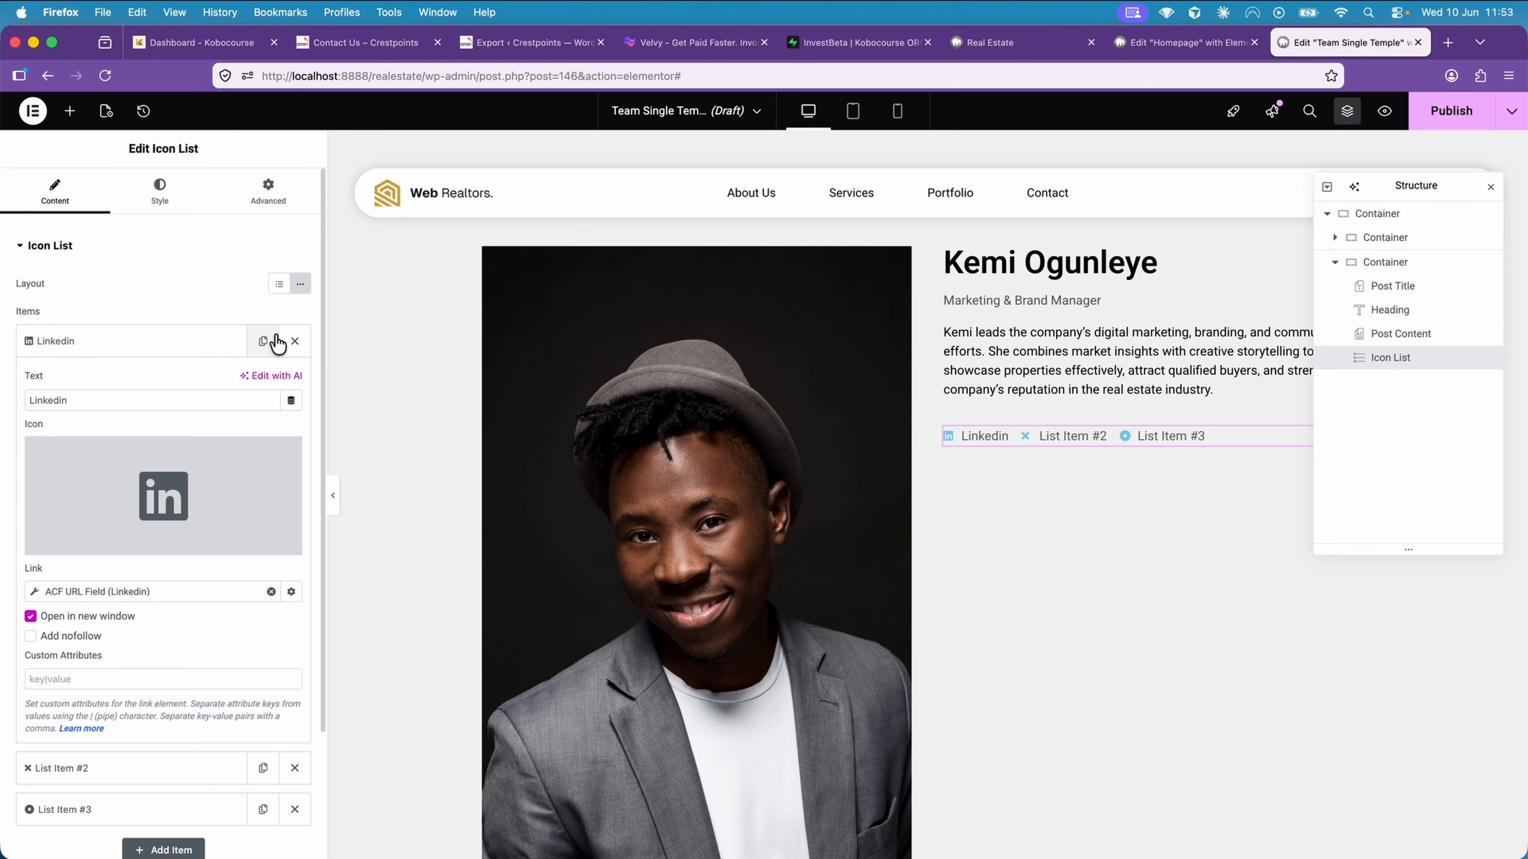
click(222, 341)
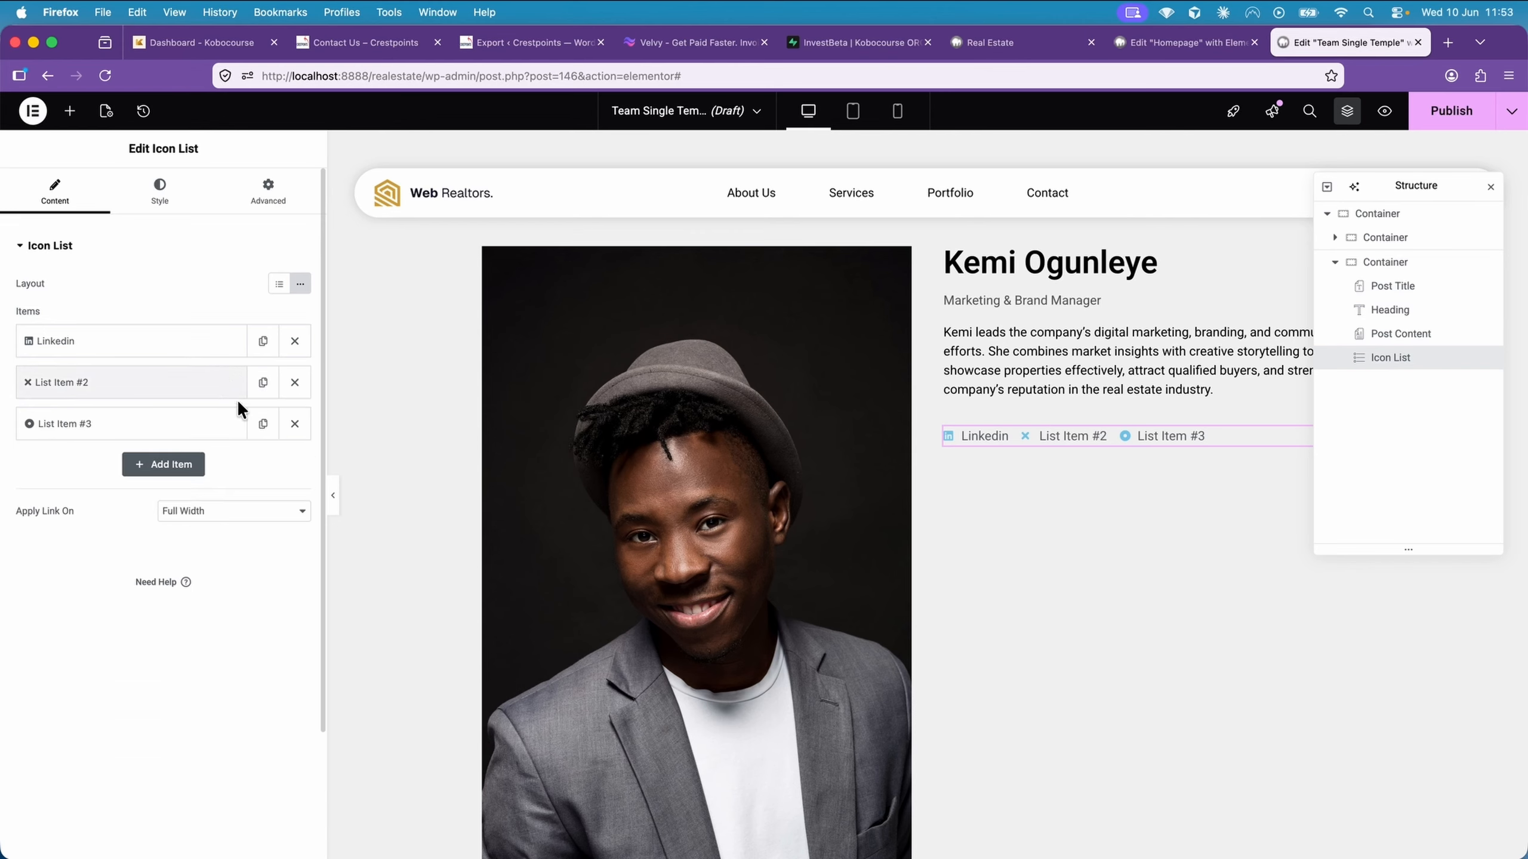
click(293, 383)
click(293, 383)
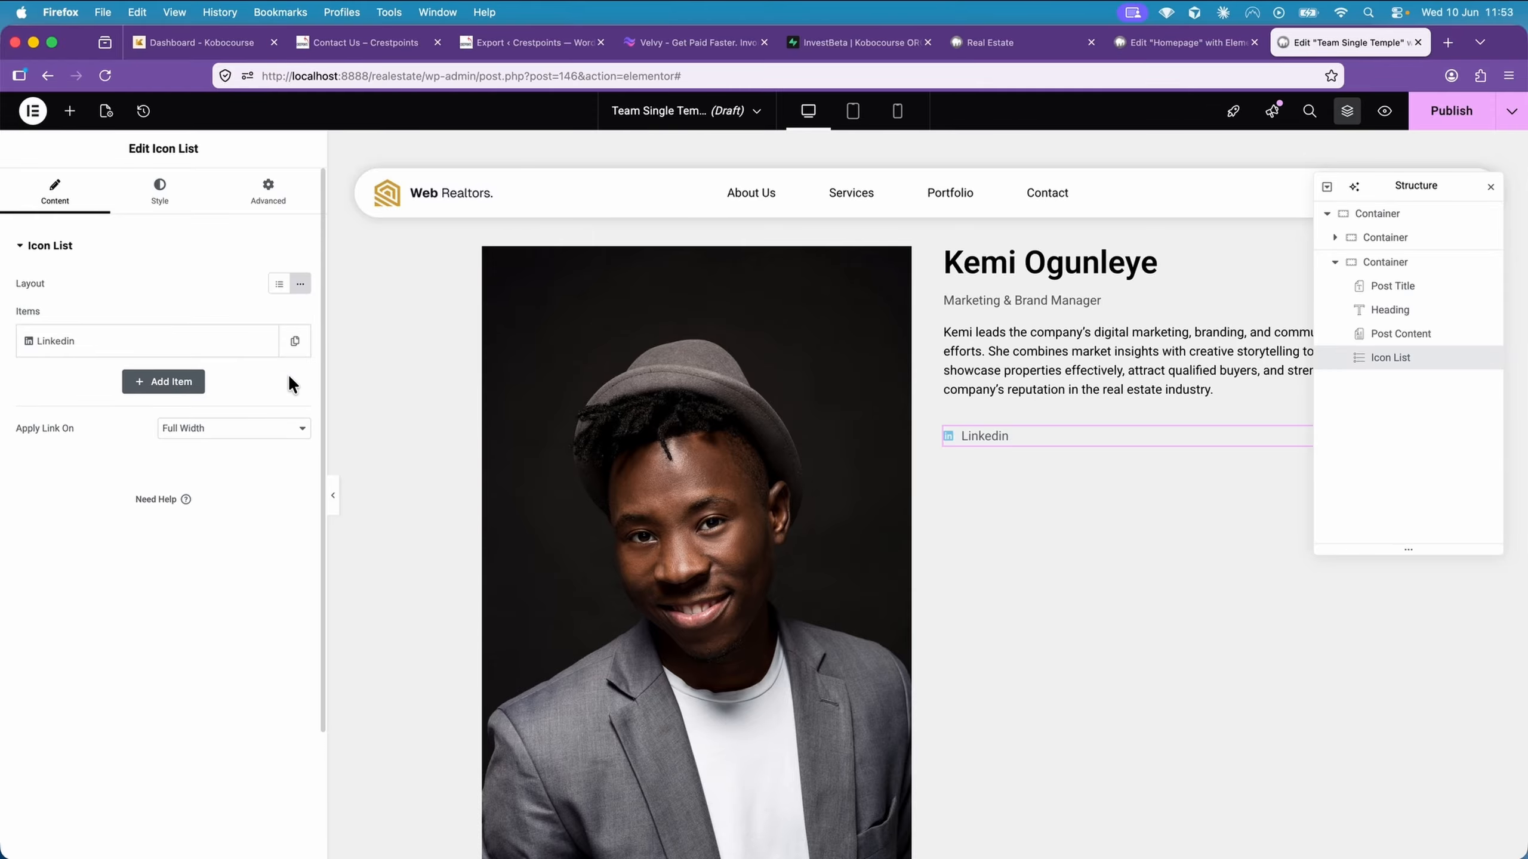
Duplicate the Linkedin list item and give the copy the text "Facebook" and the square Facebook icon
click(295, 342)
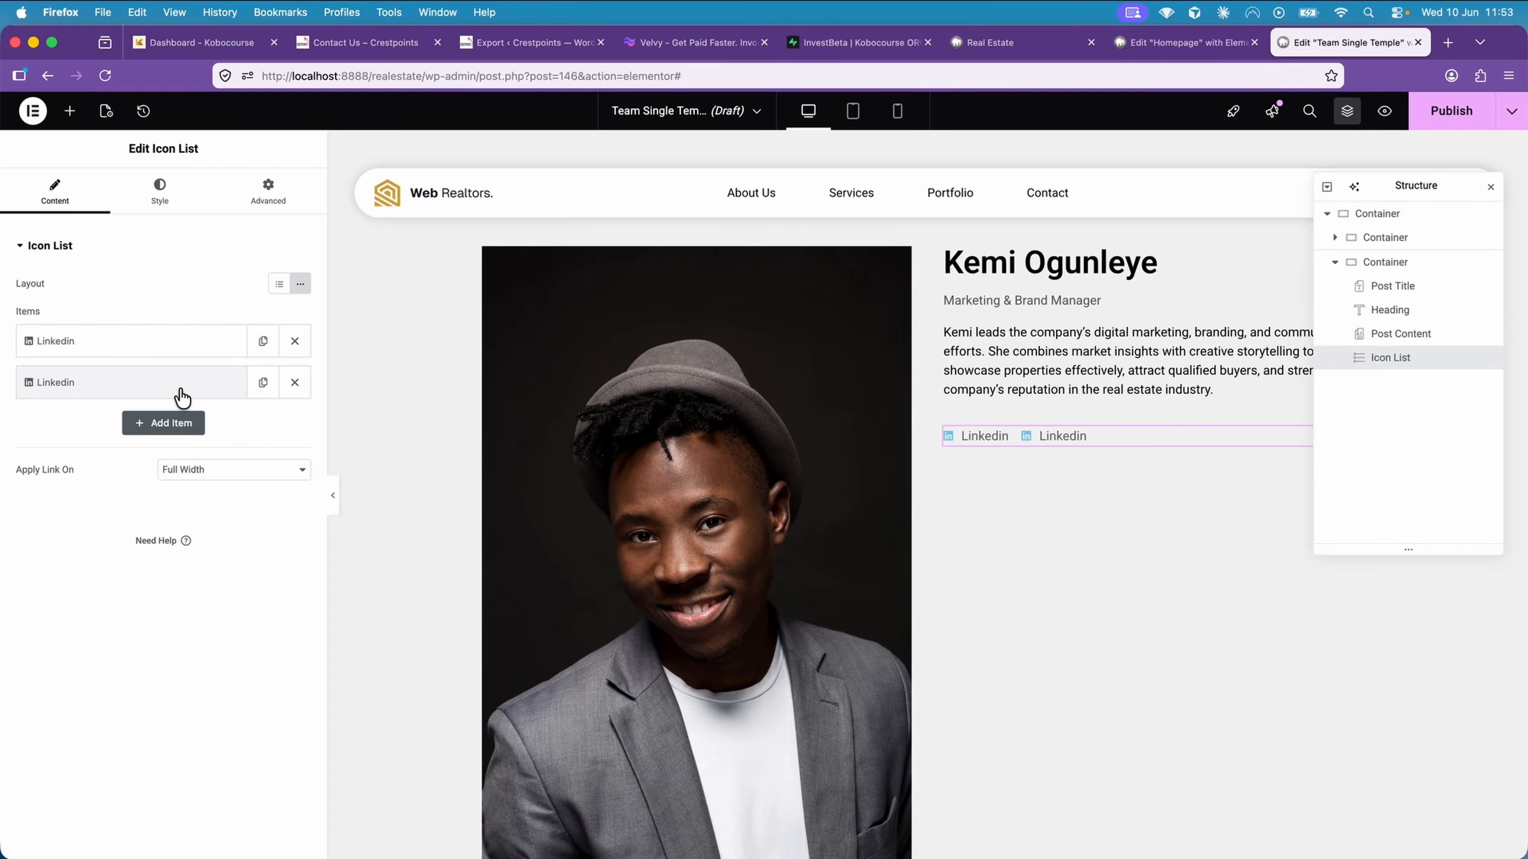
click(151, 390)
double_click(149, 441)
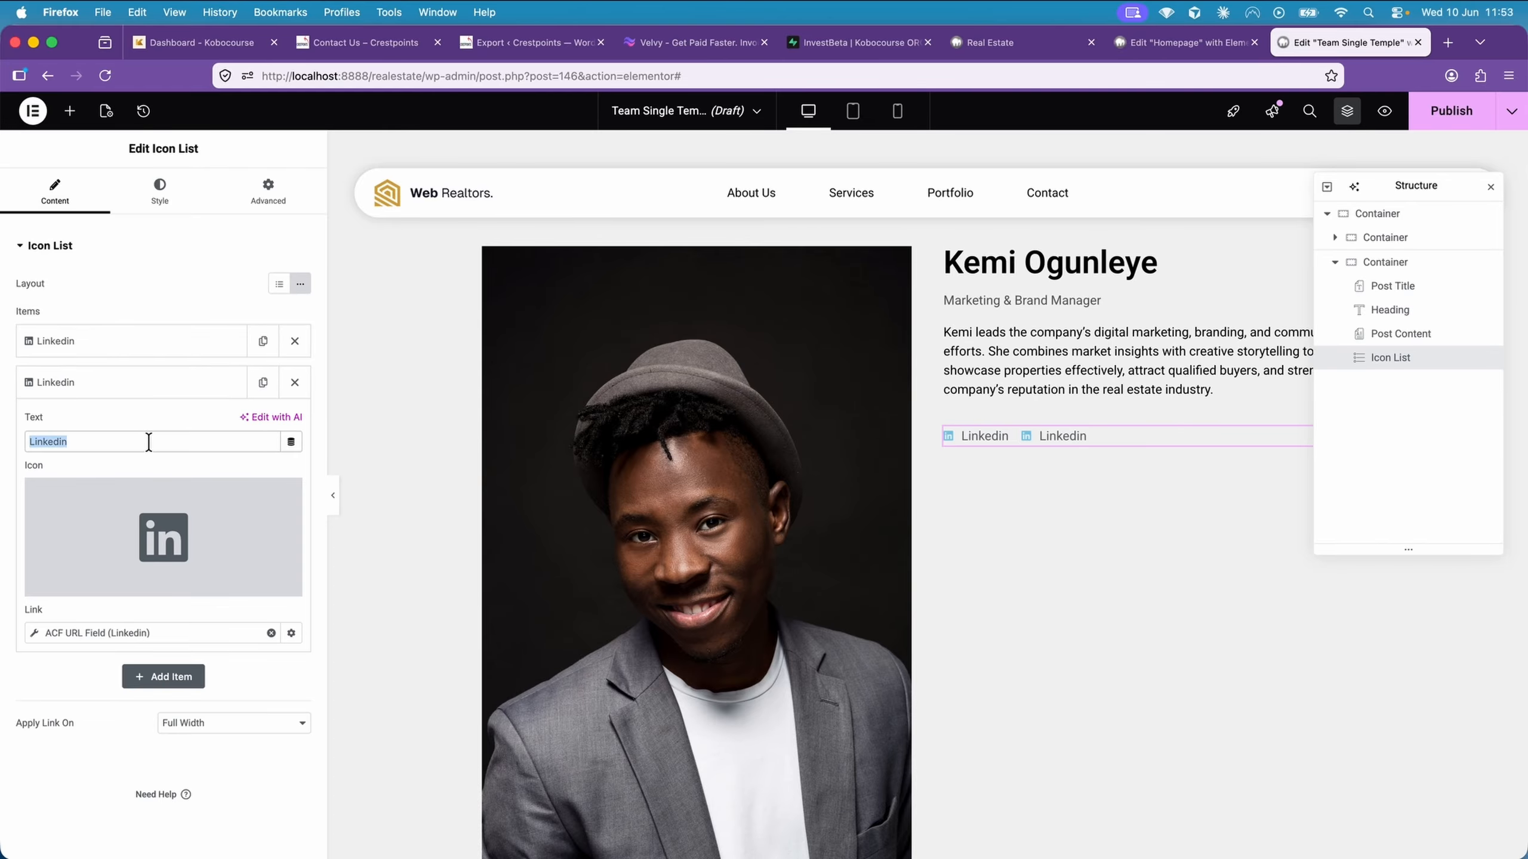
text(Facebook)
click(189, 519)
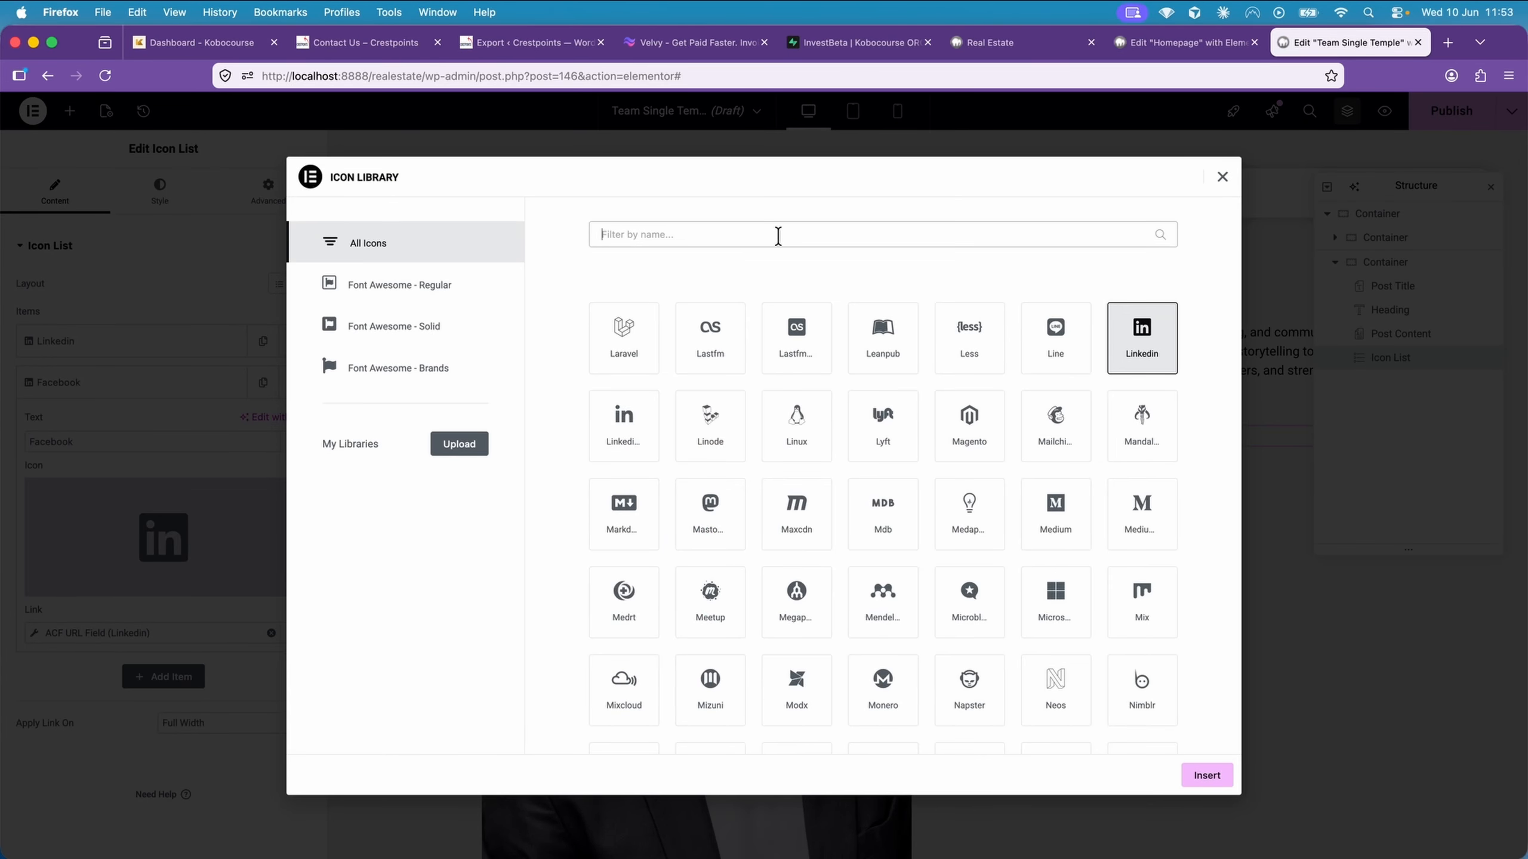
text(face)
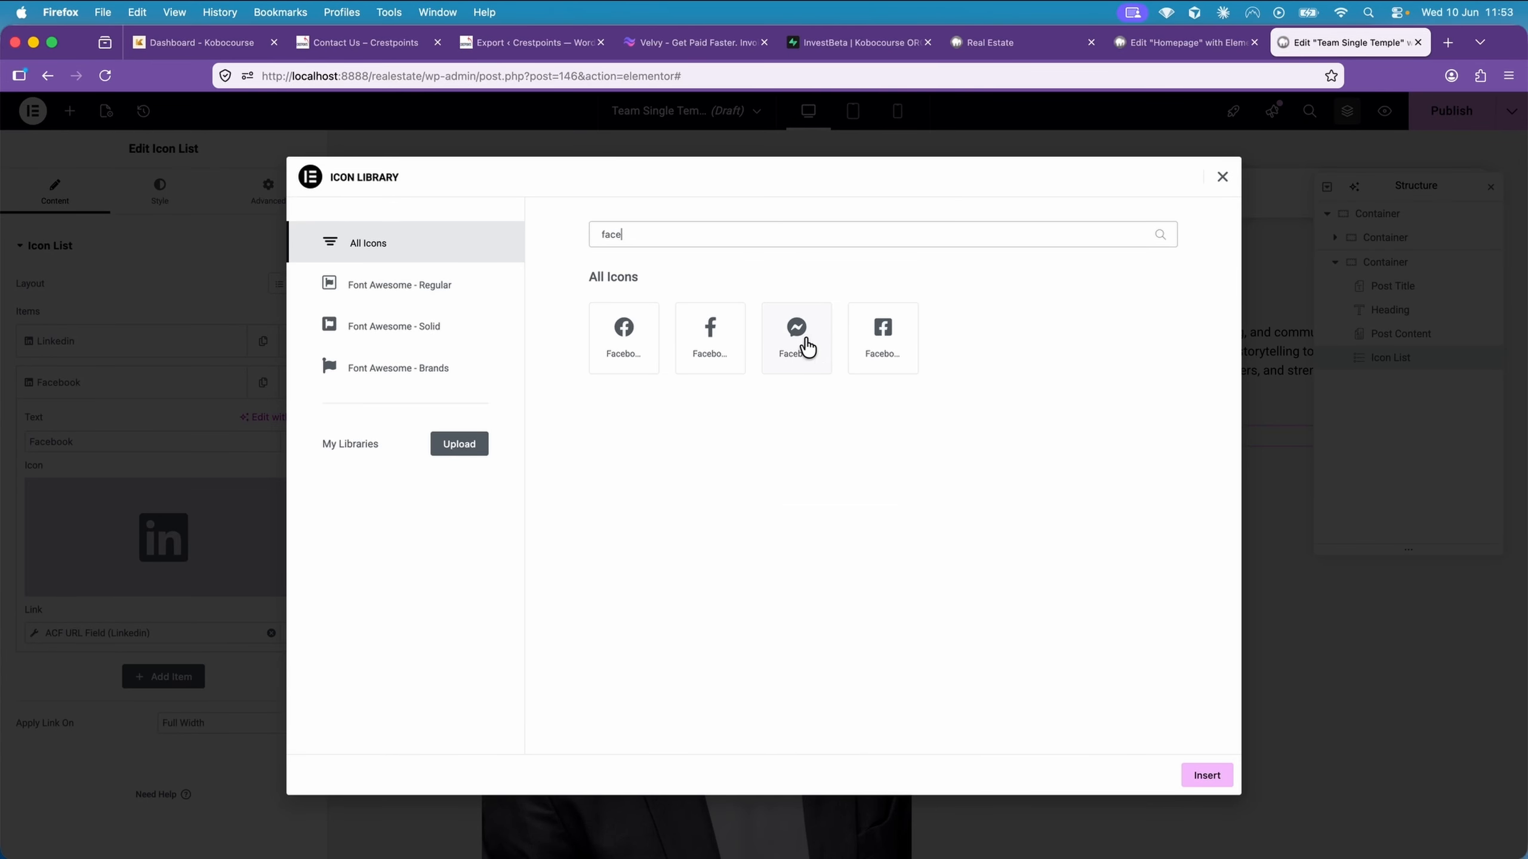
double_click(883, 338)
Change the Facebook list item's ACF URL Field link to the key Facebook
click(147, 626)
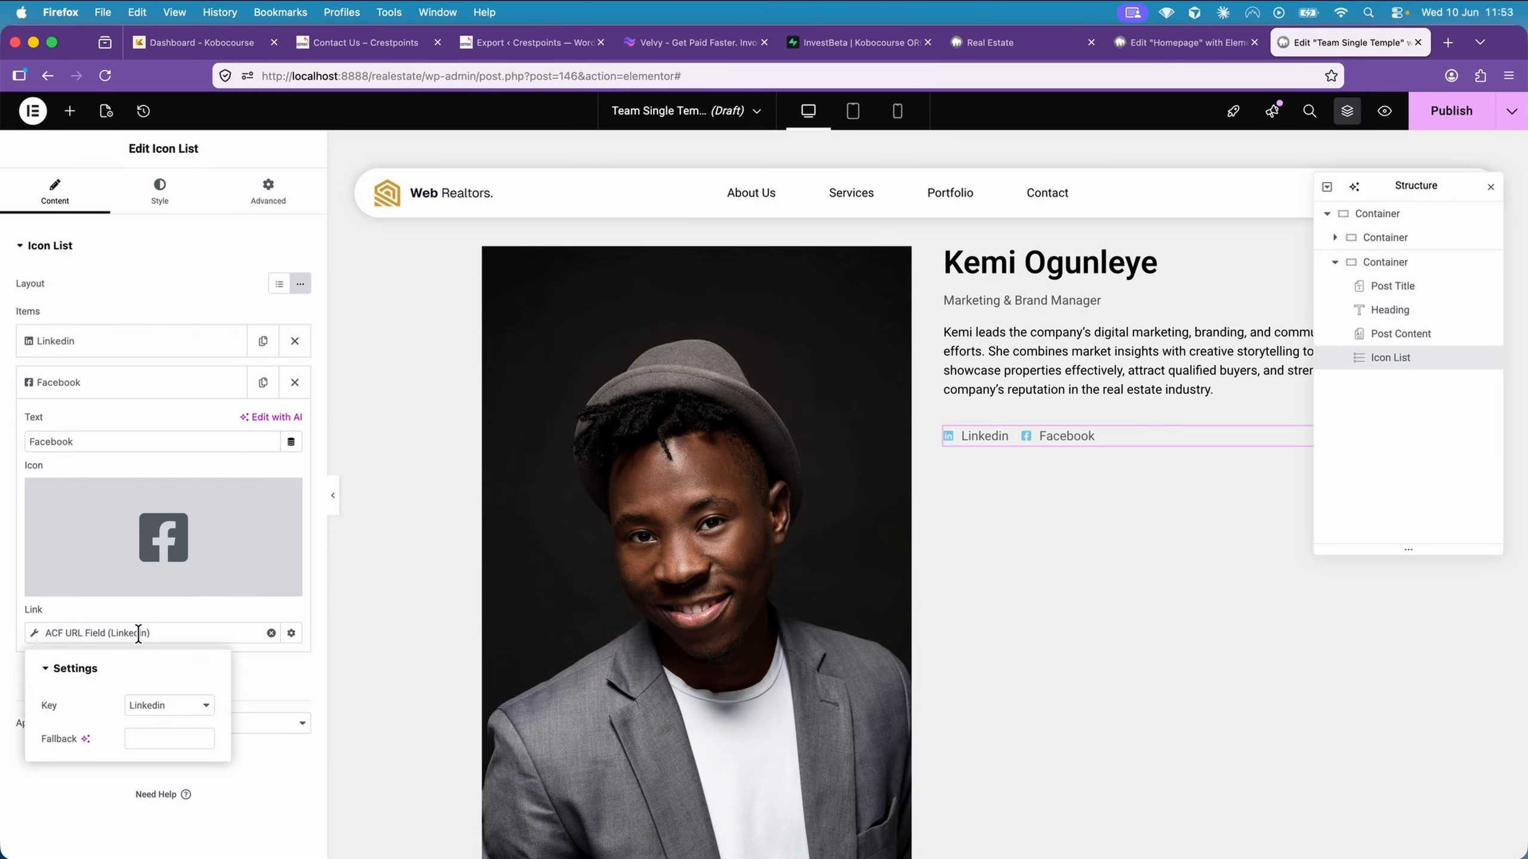
click(175, 709)
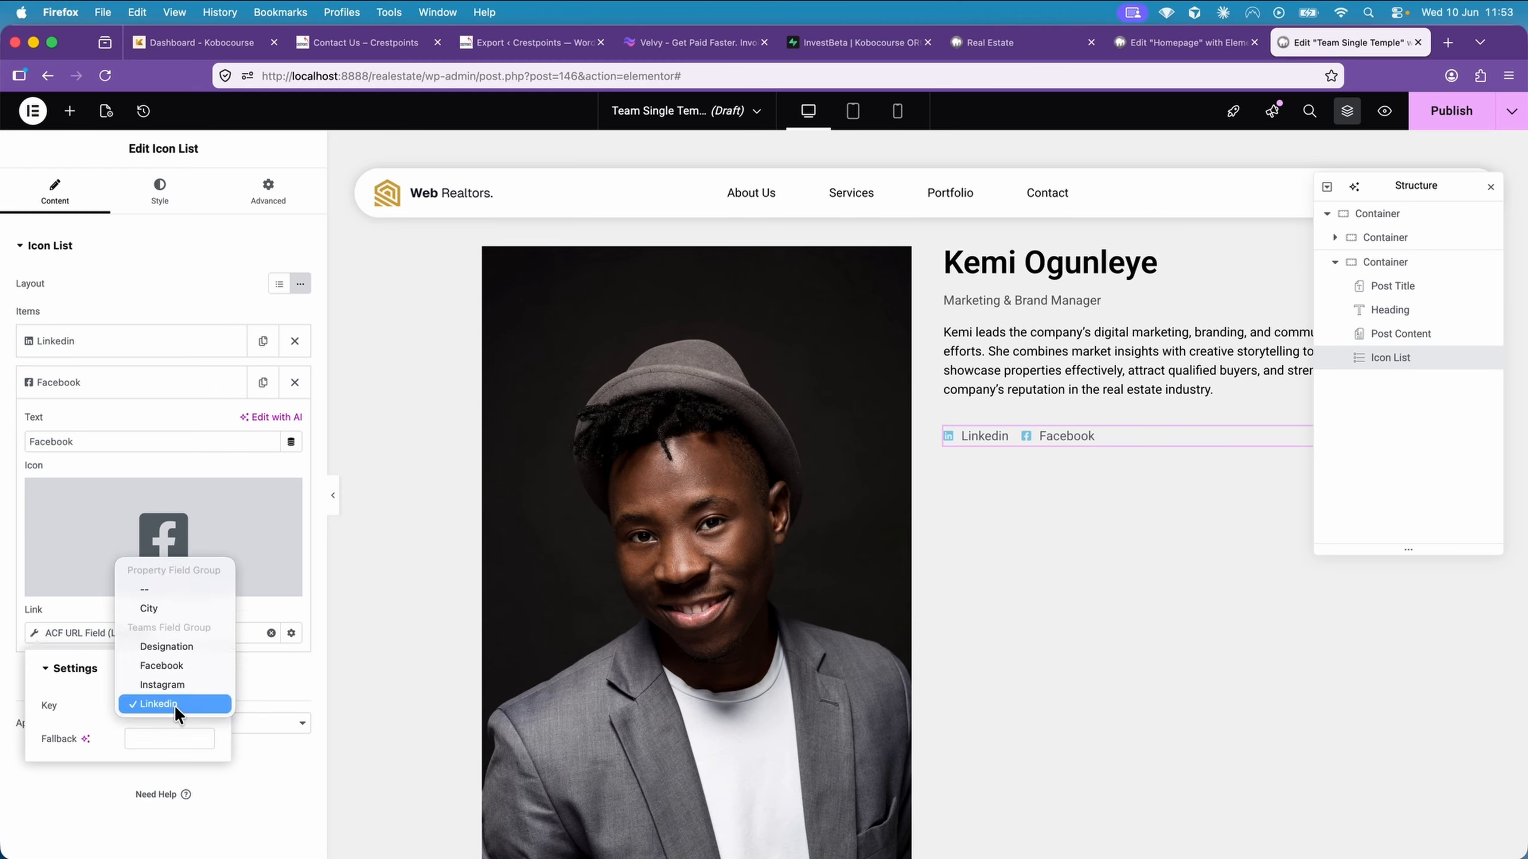
click(184, 664)
click(252, 670)
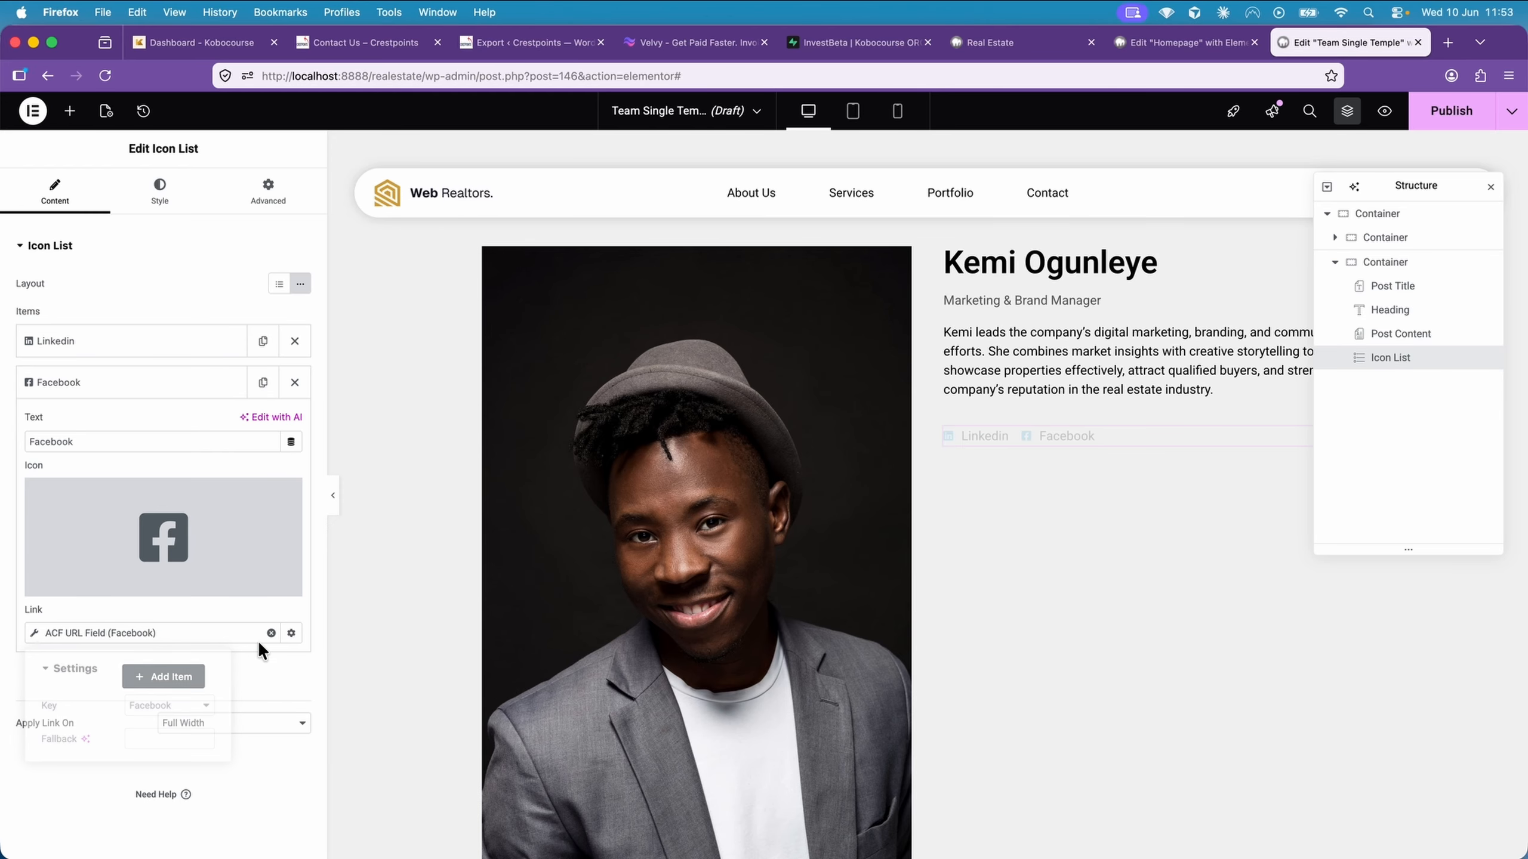
click(223, 390)
Duplicate the Facebook list item and give the copy the text "Instagram" and the Instagram icon
click(263, 382)
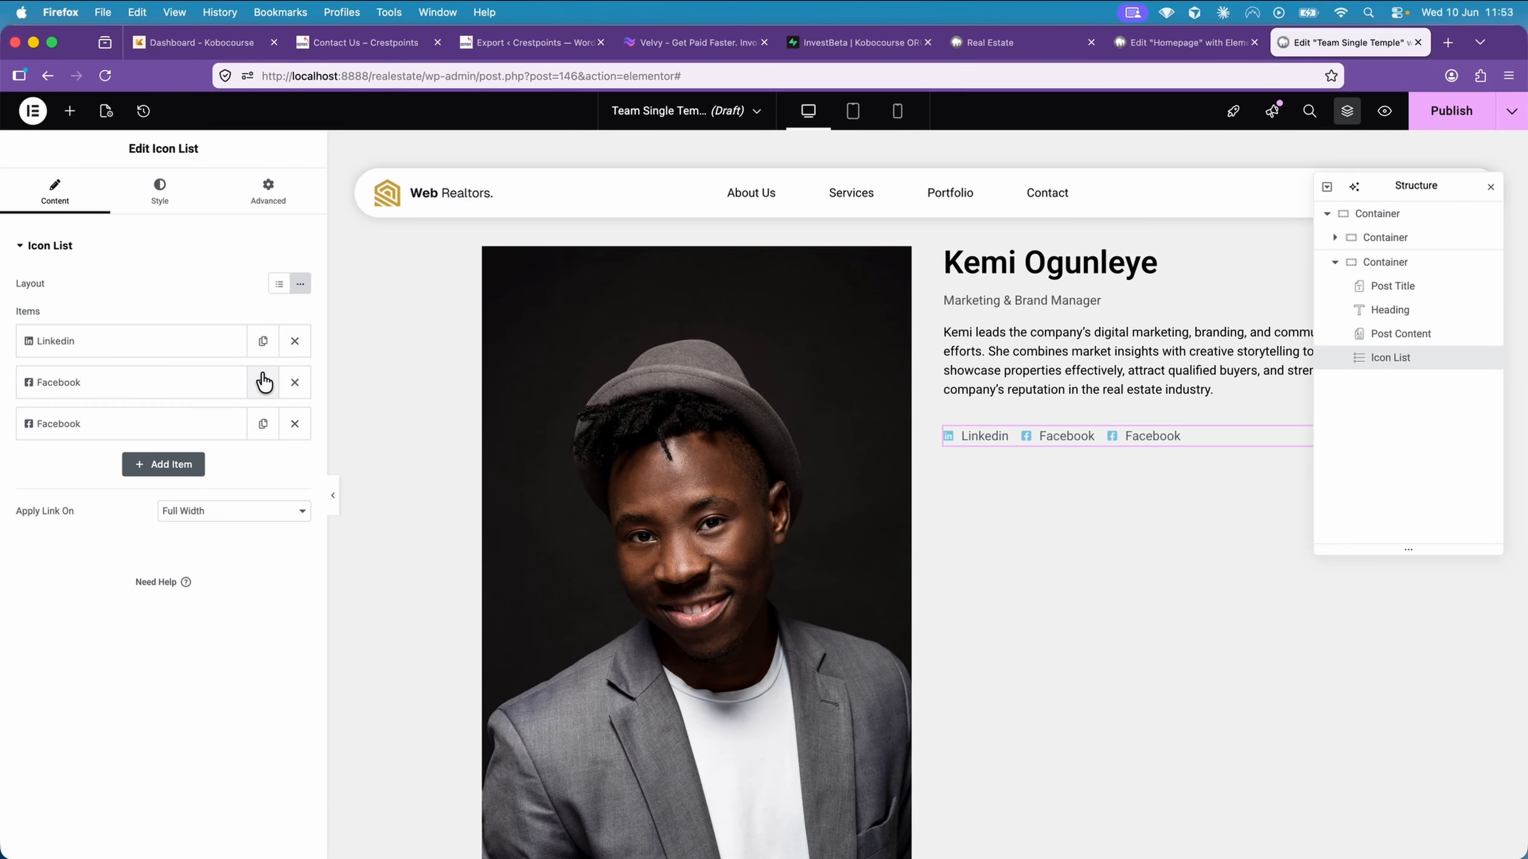
click(170, 423)
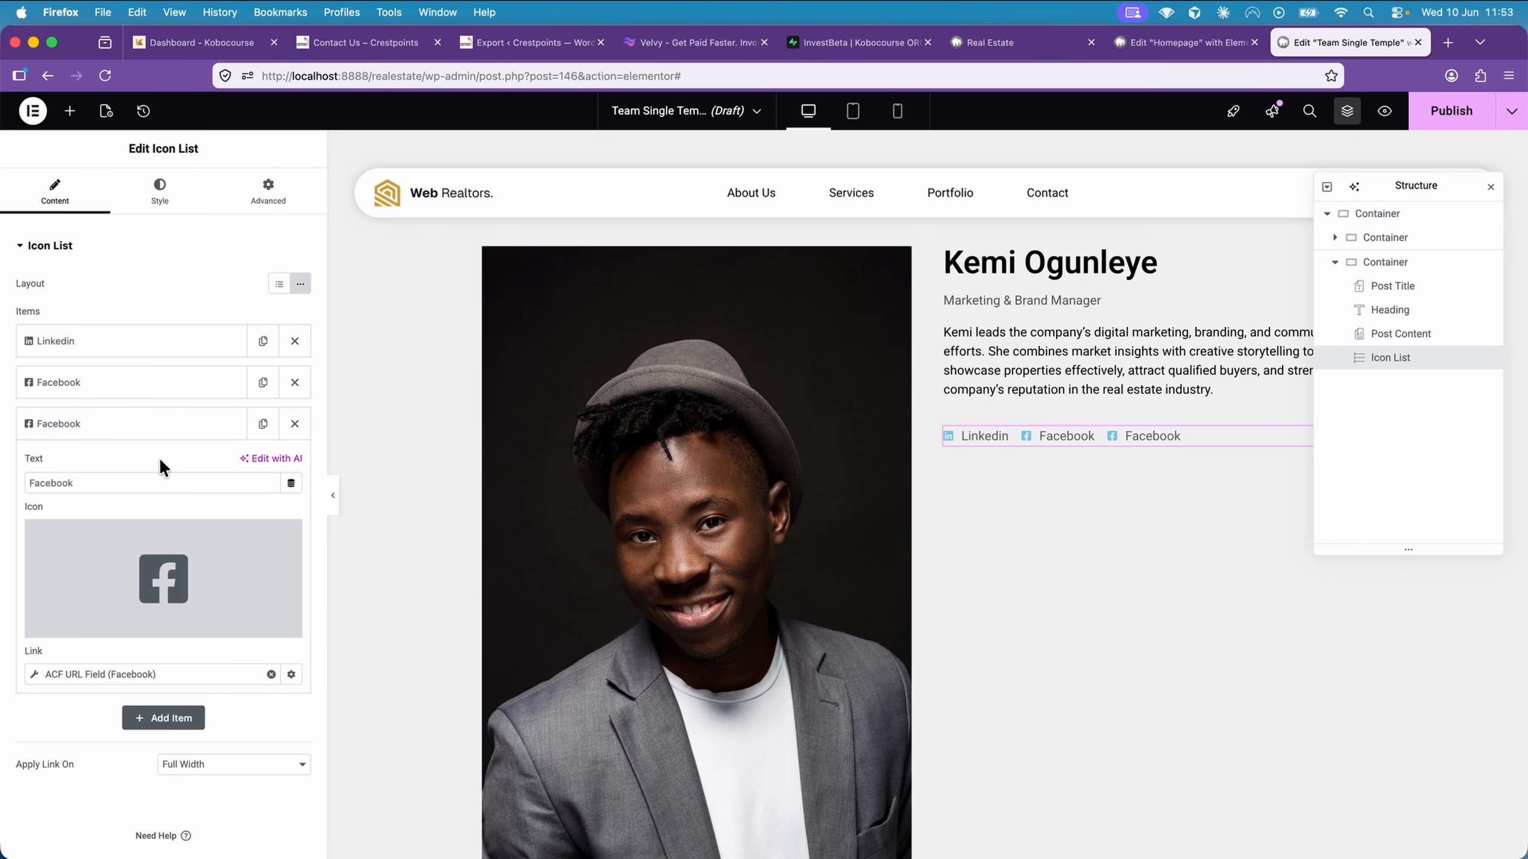
double_click(134, 484)
text(Instagram)
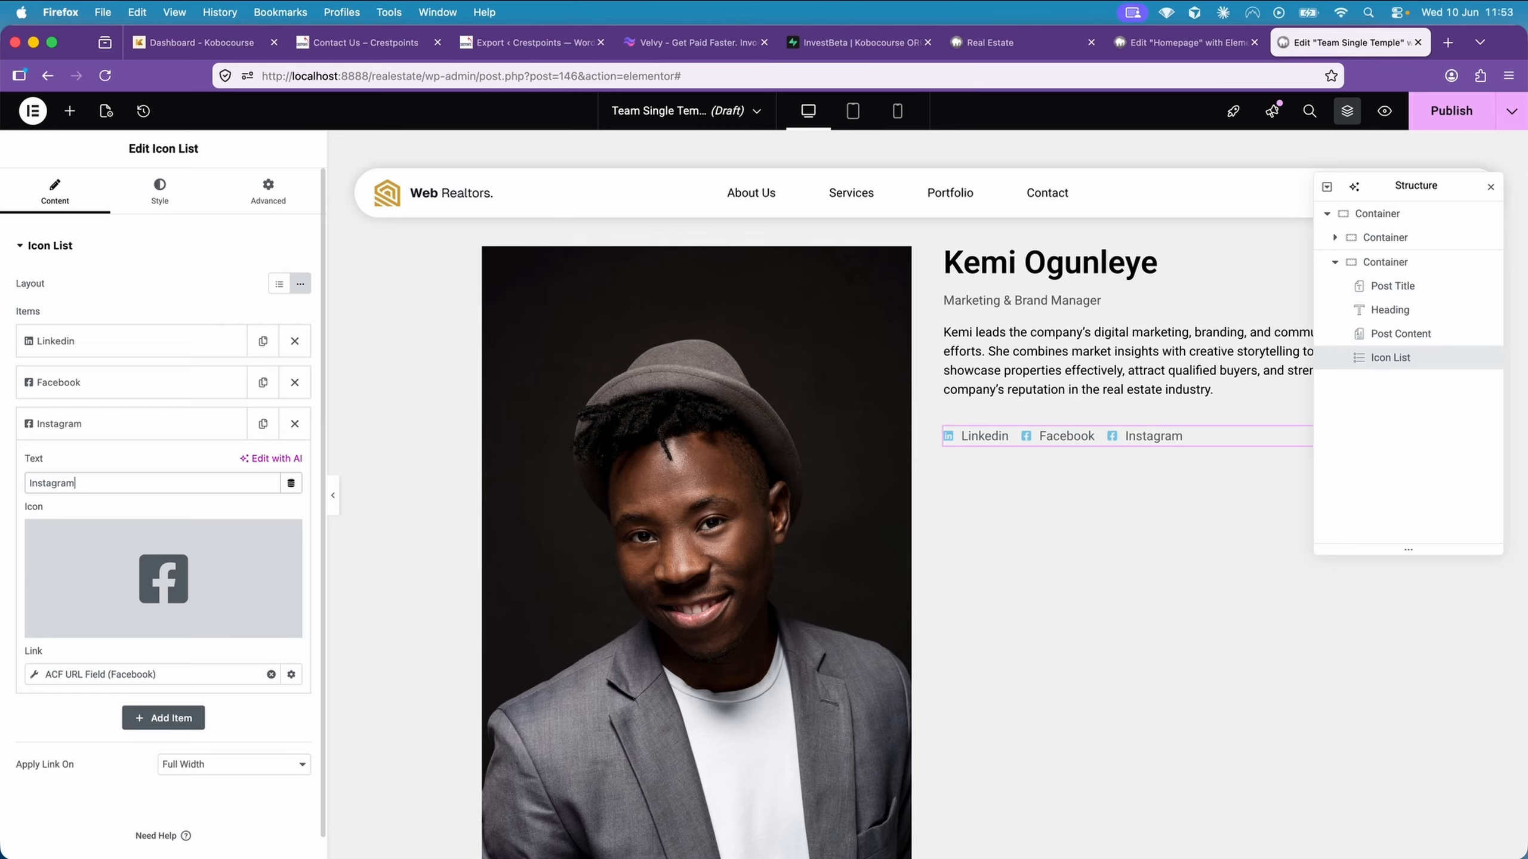
click(173, 582)
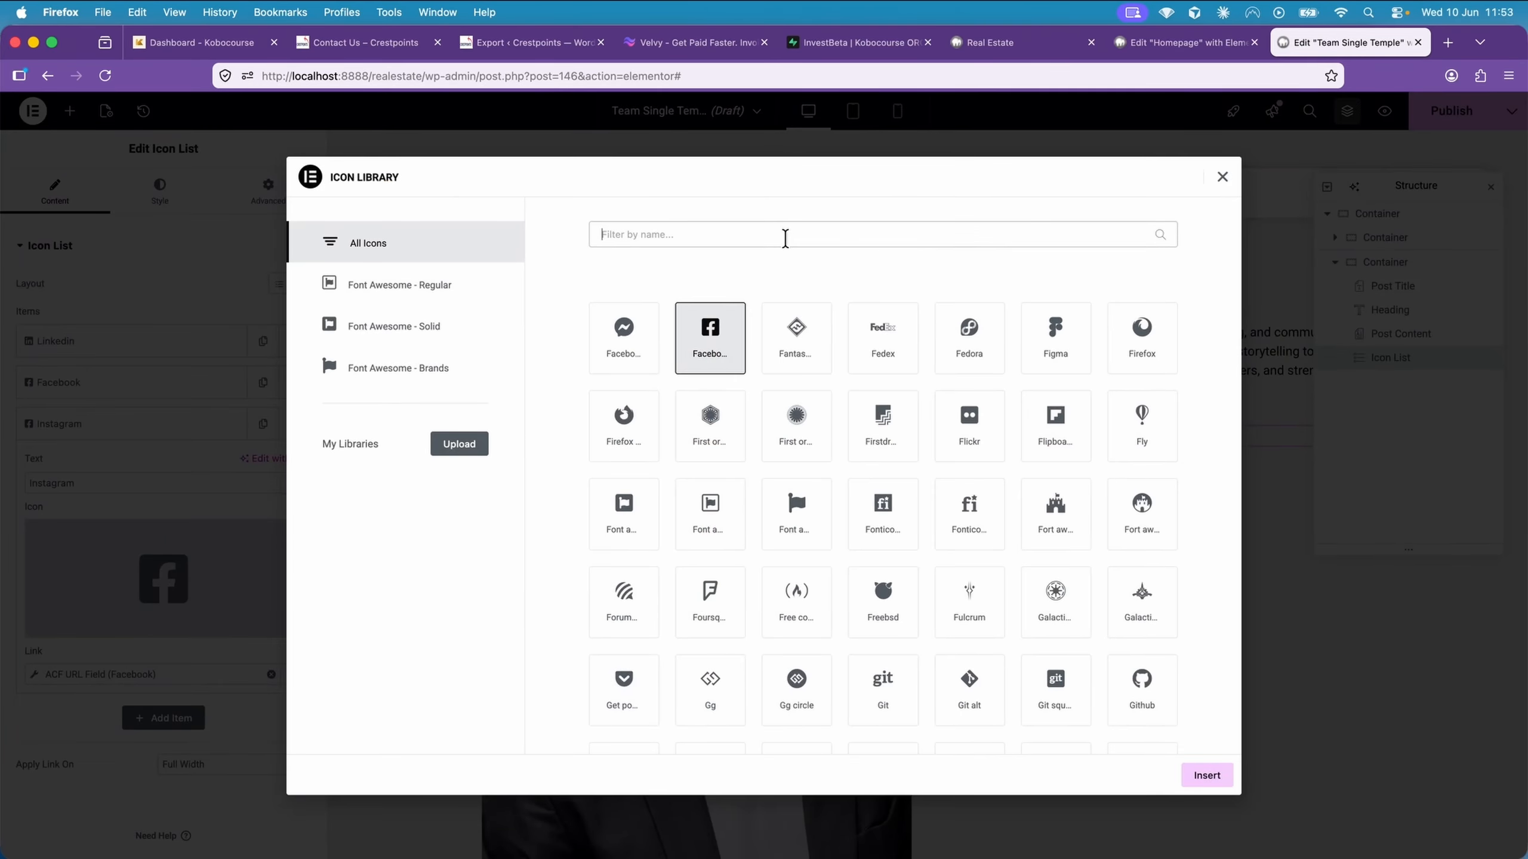
click(785, 235)
text(insta)
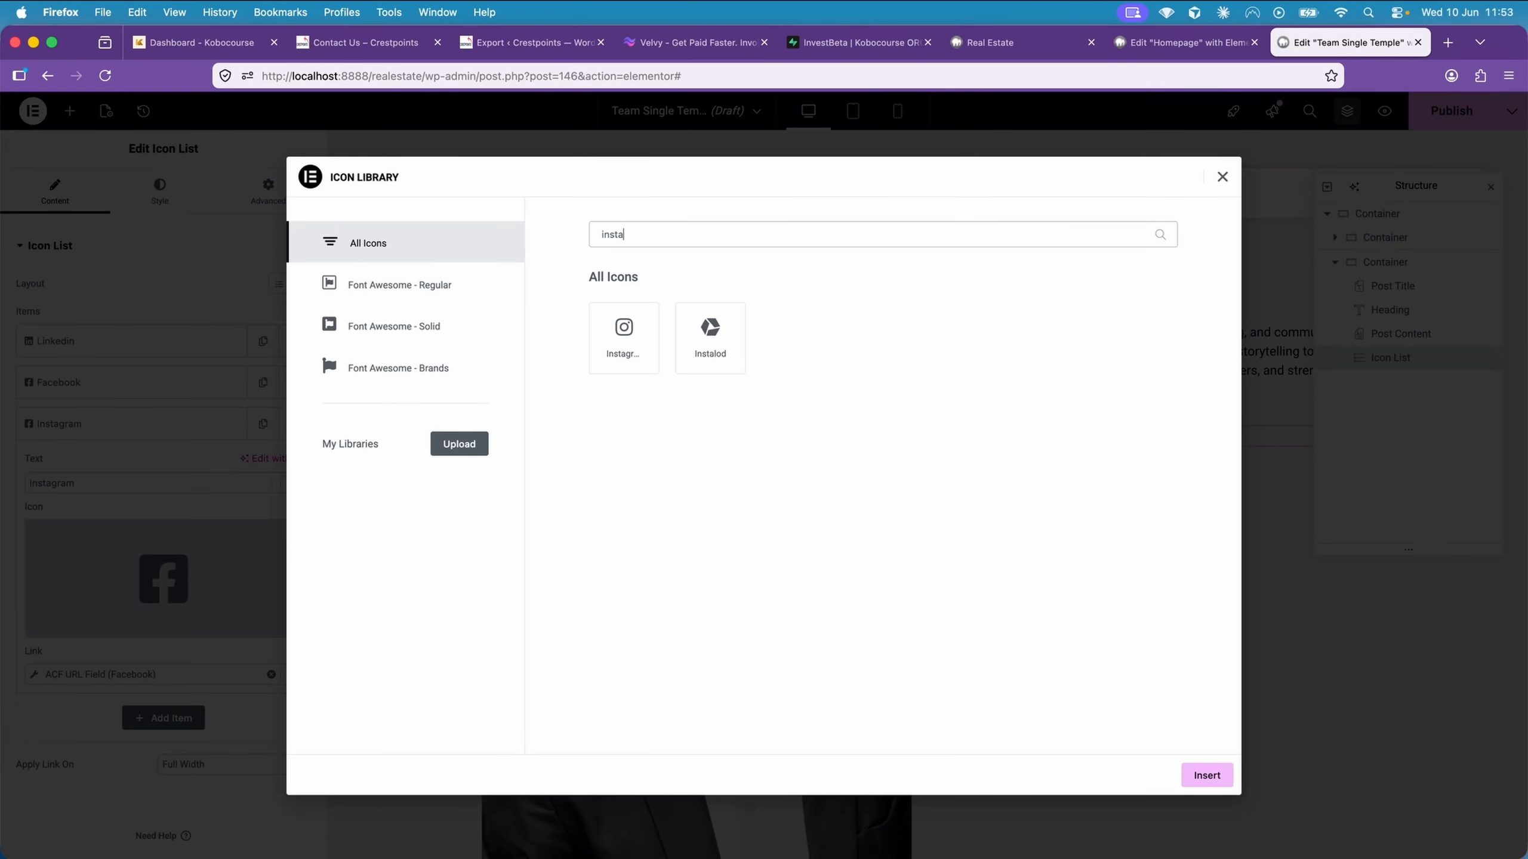
click(634, 346)
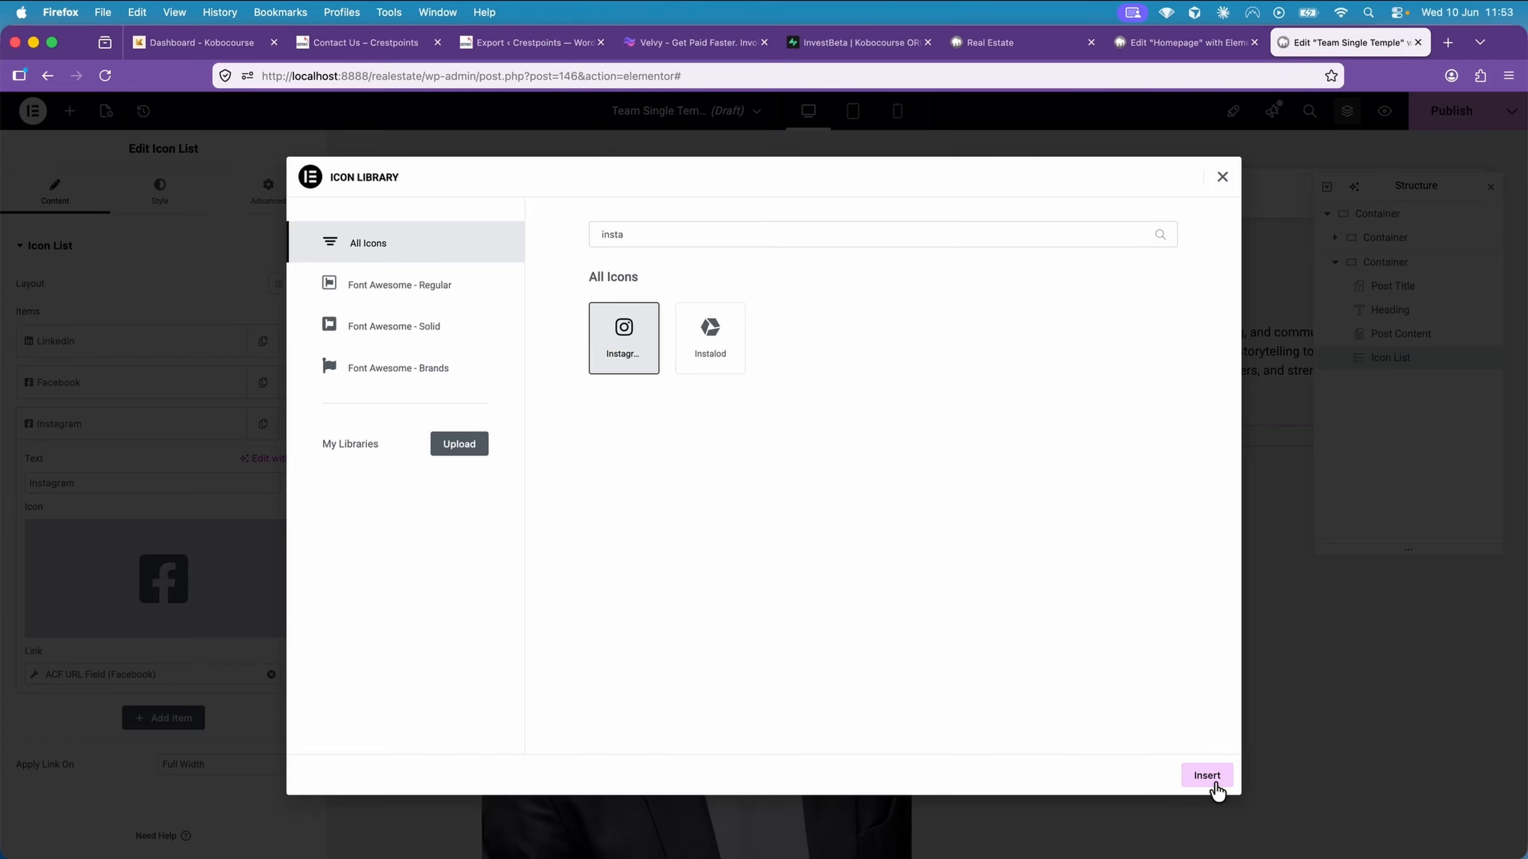
click(1210, 783)
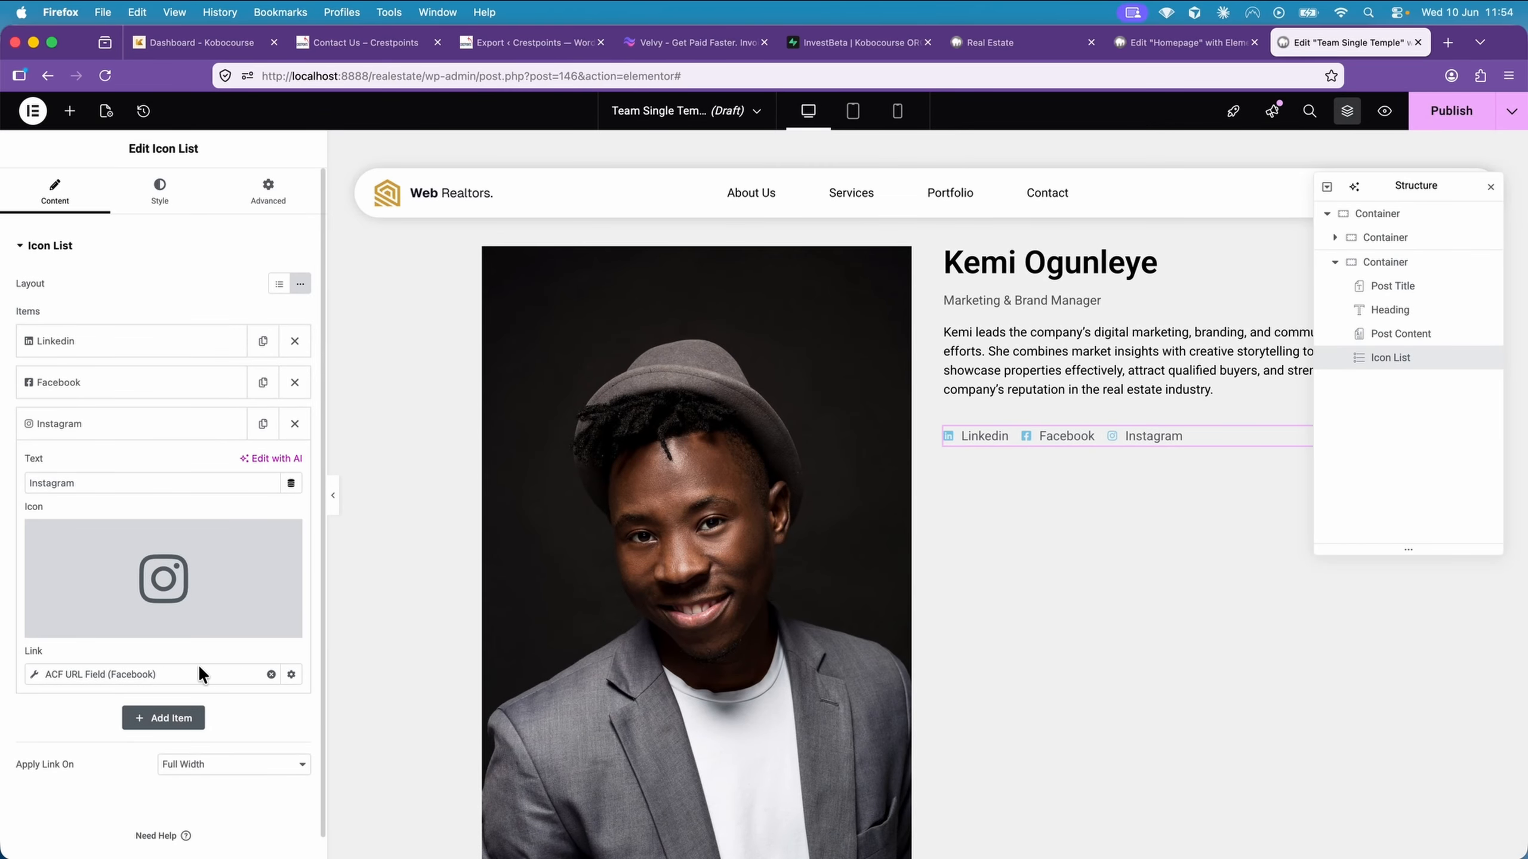
Change the Instagram list item's ACF URL Field link to the key Instagram
click(151, 674)
click(163, 747)
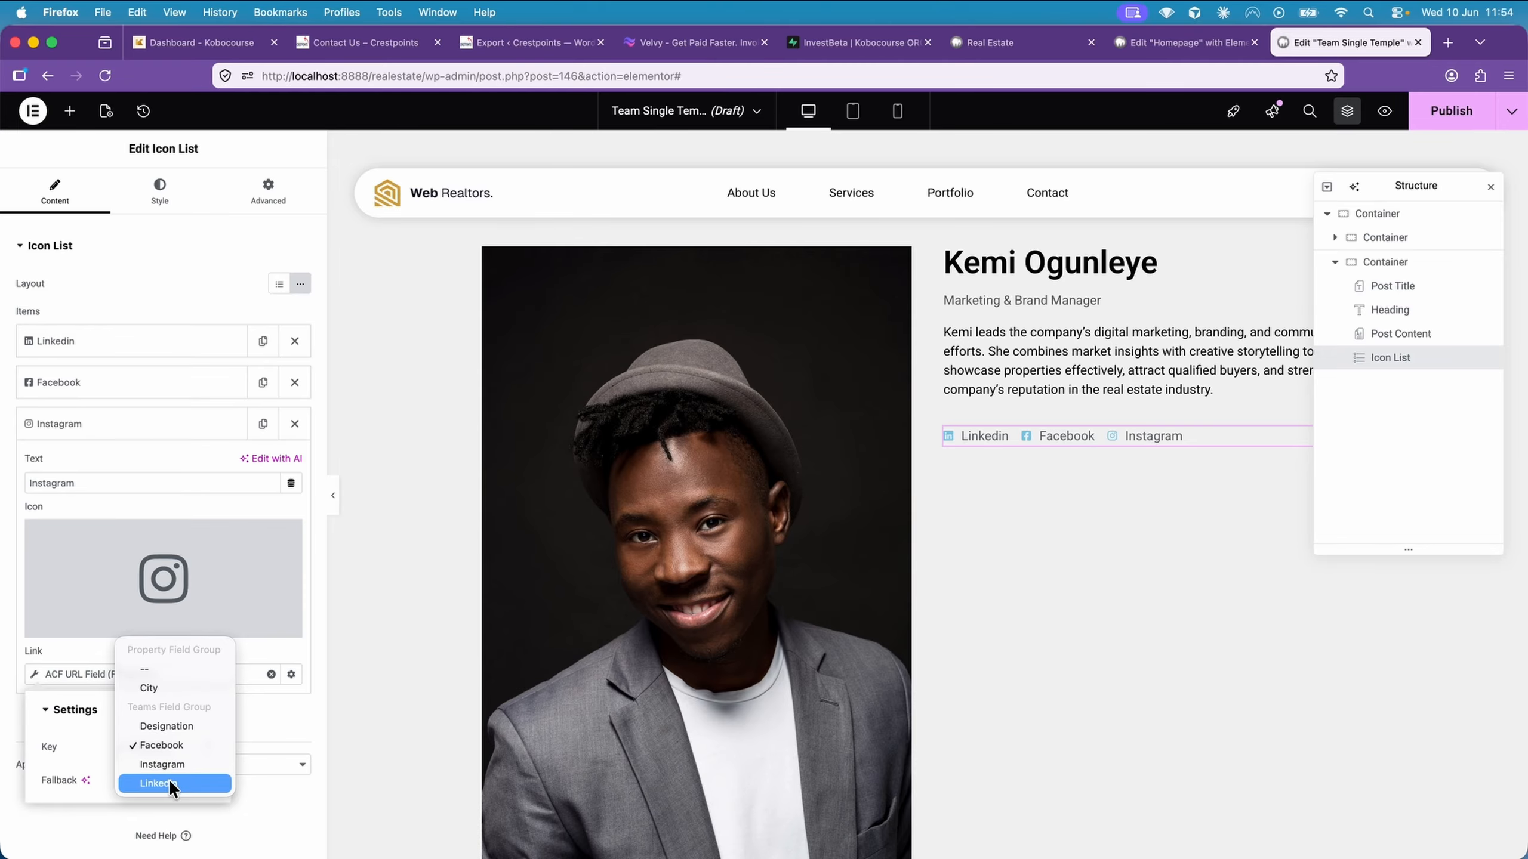
click(177, 763)
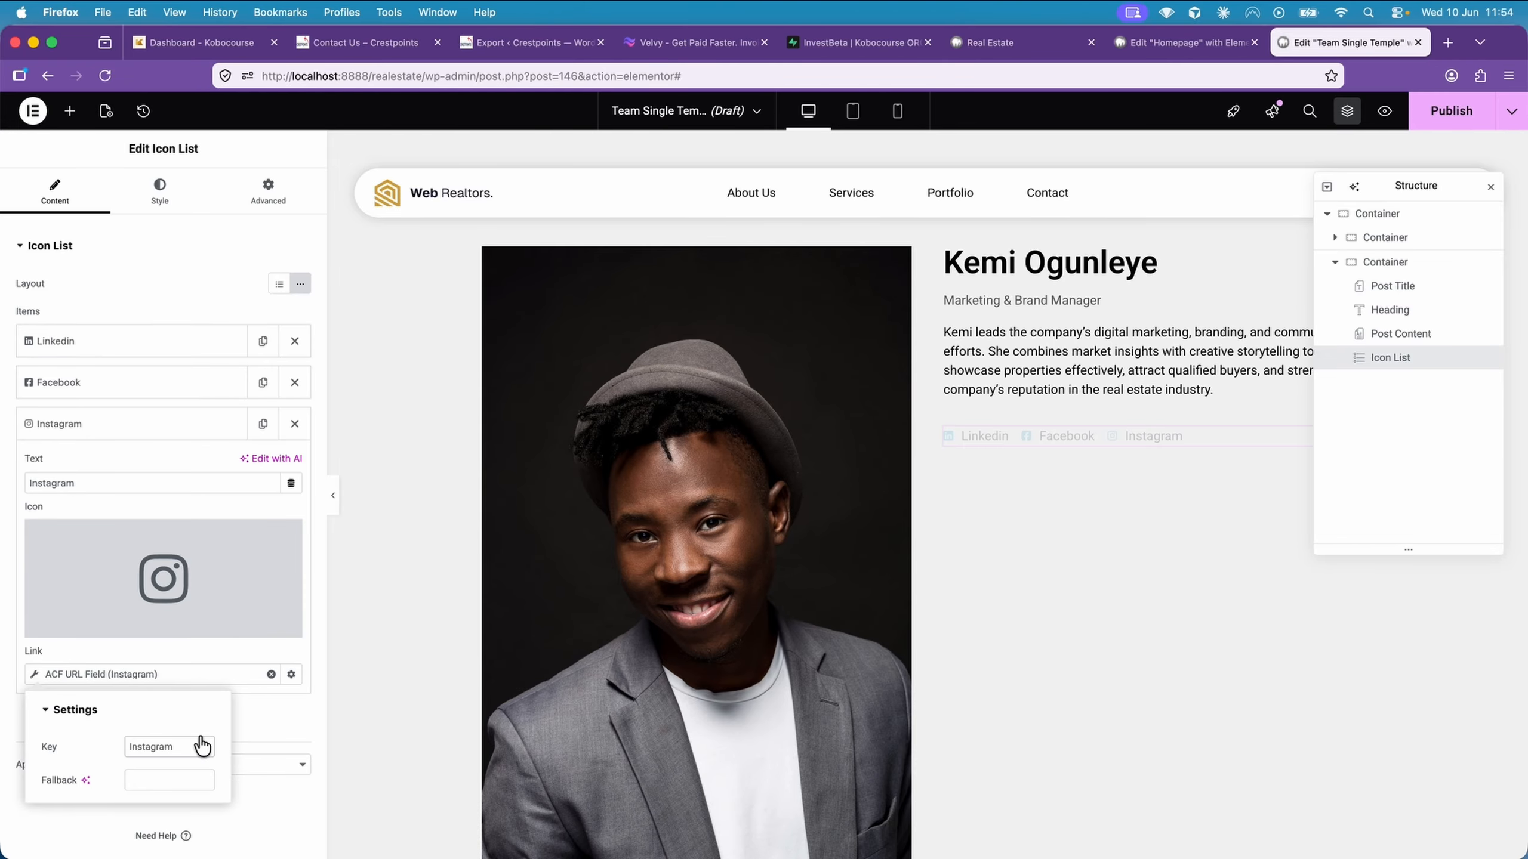
click(133, 435)
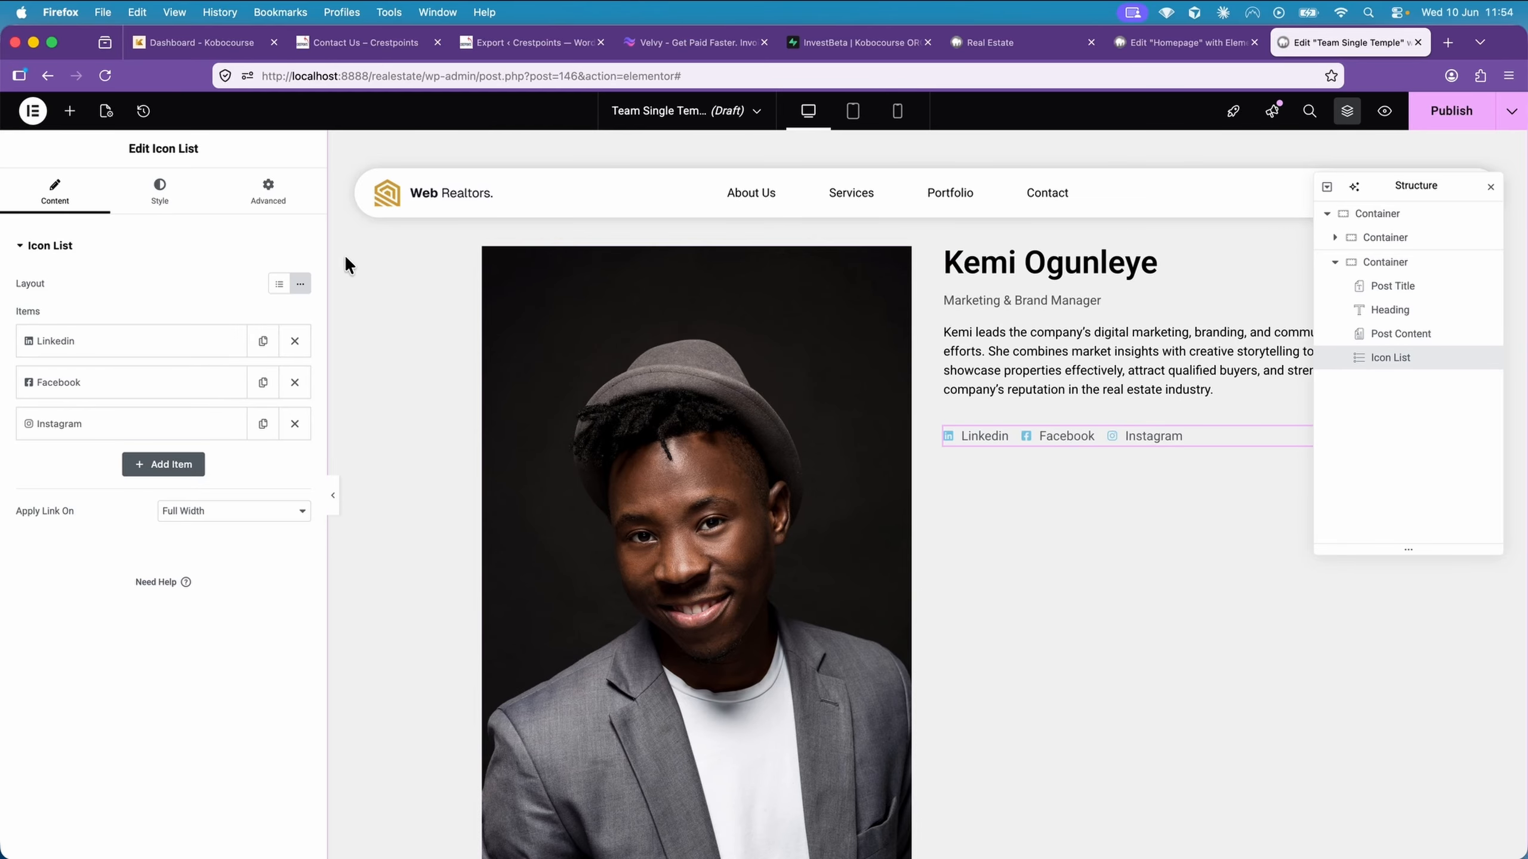
Set both the icon colour and the text colour of the icon list to black #000000
click(160, 192)
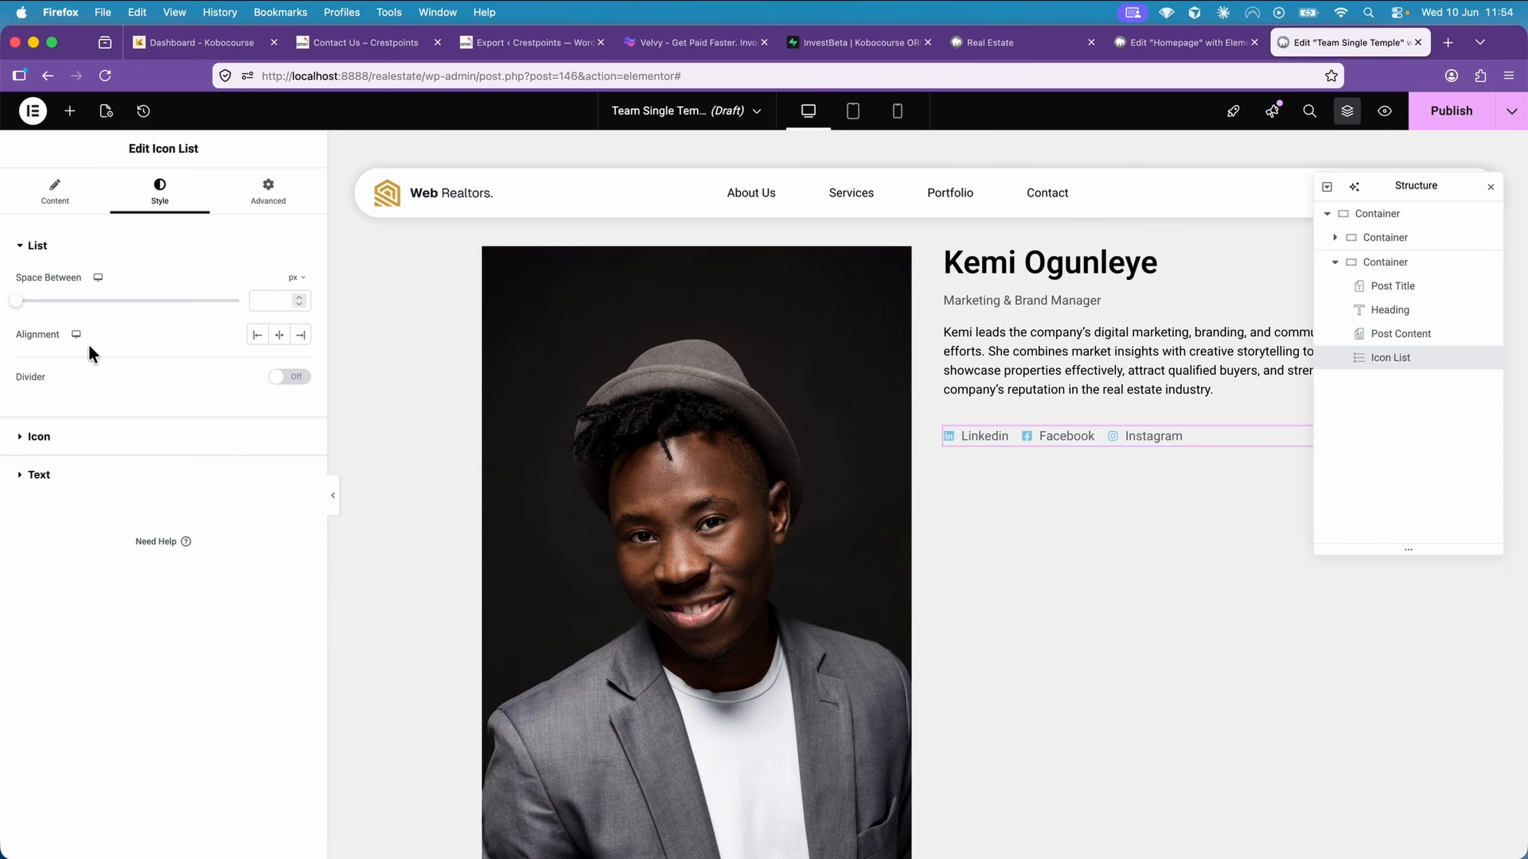
click(92, 436)
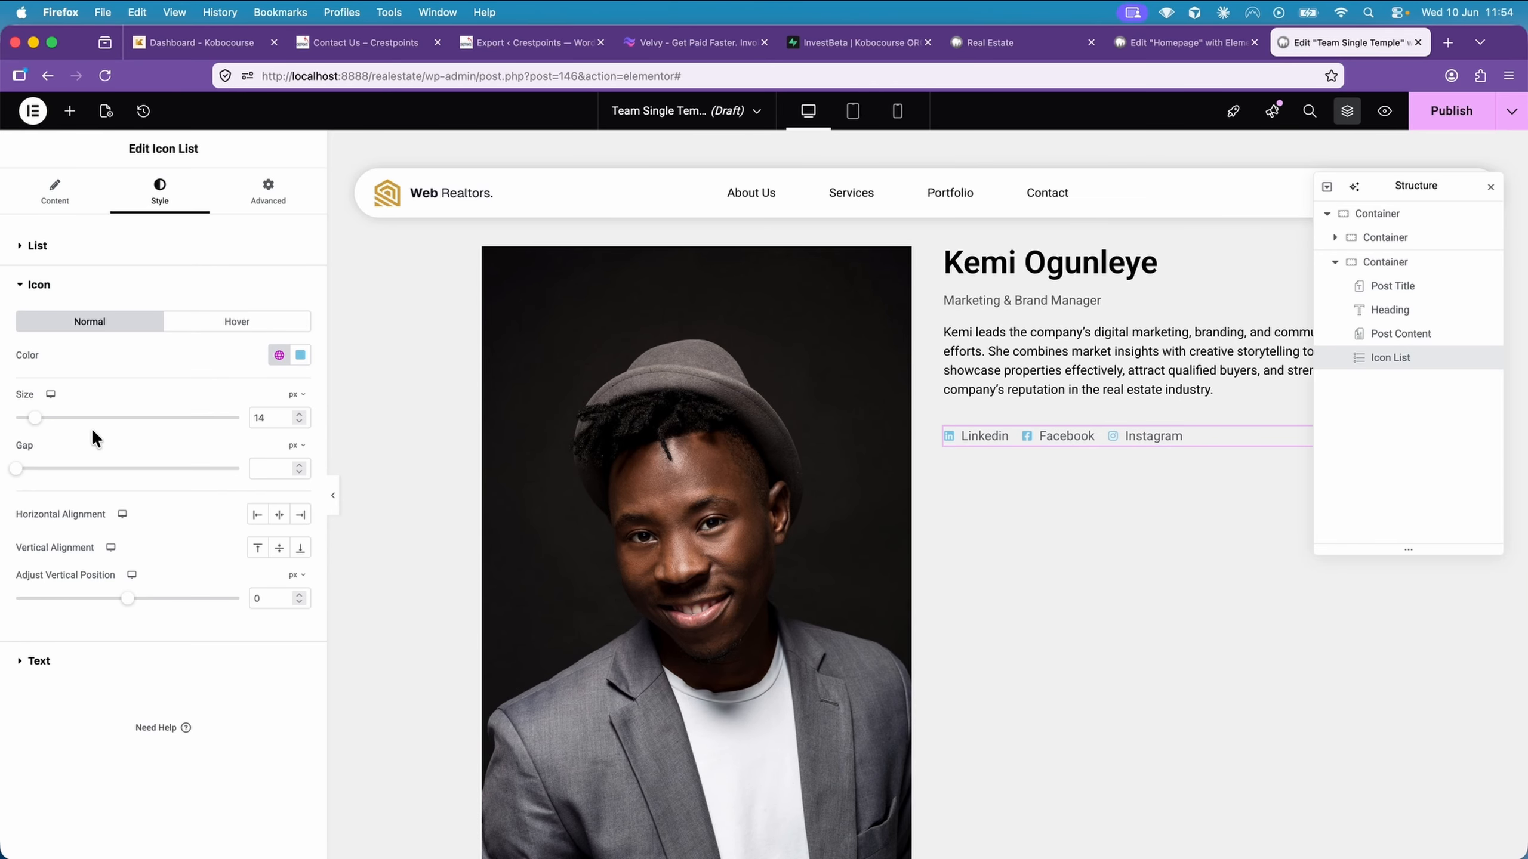
click(300, 360)
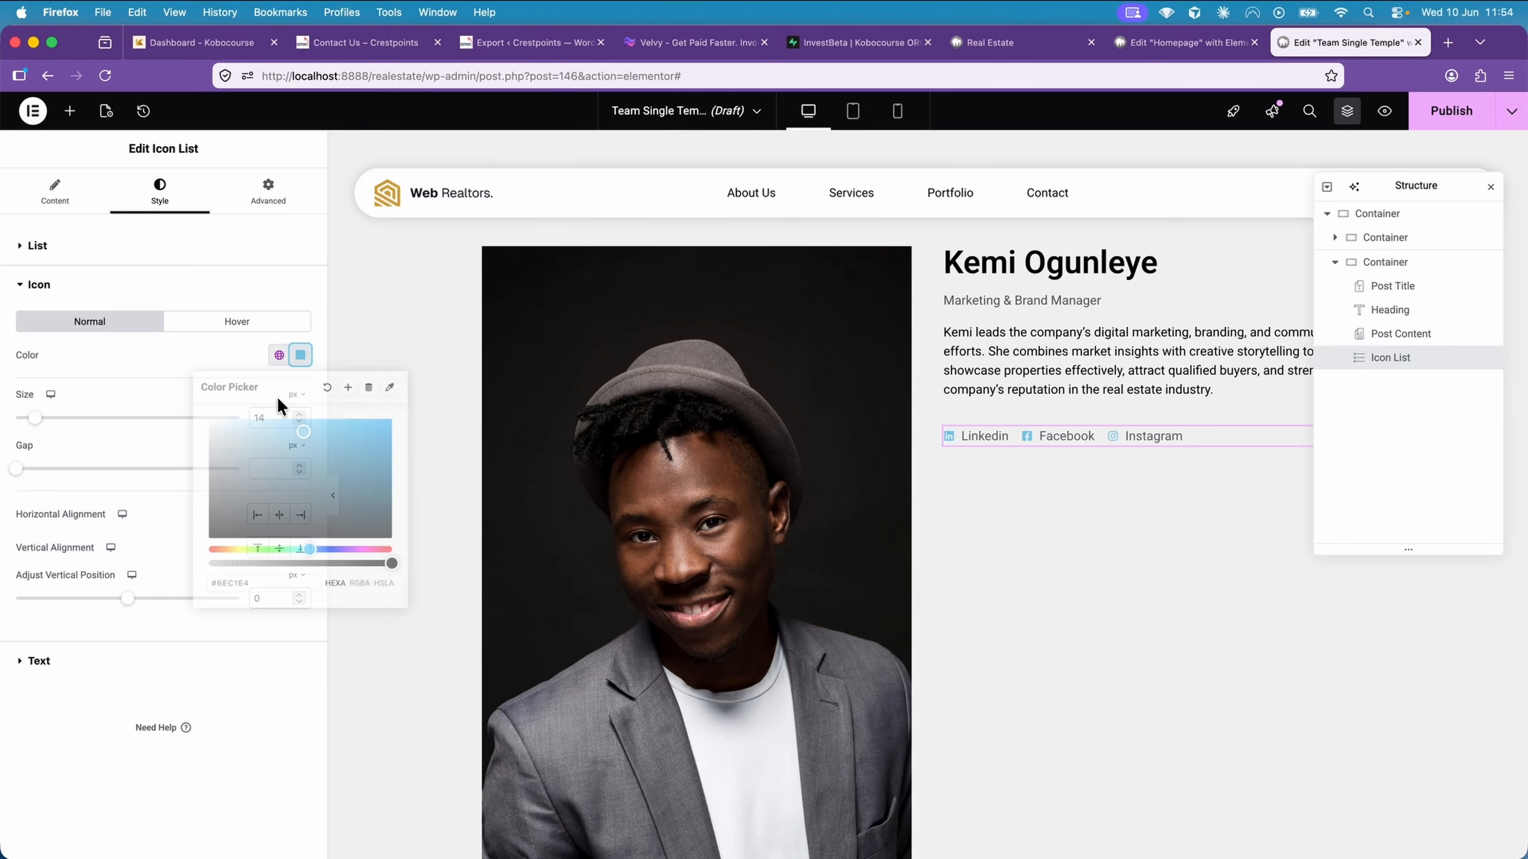
drag(238, 502, 191, 535)
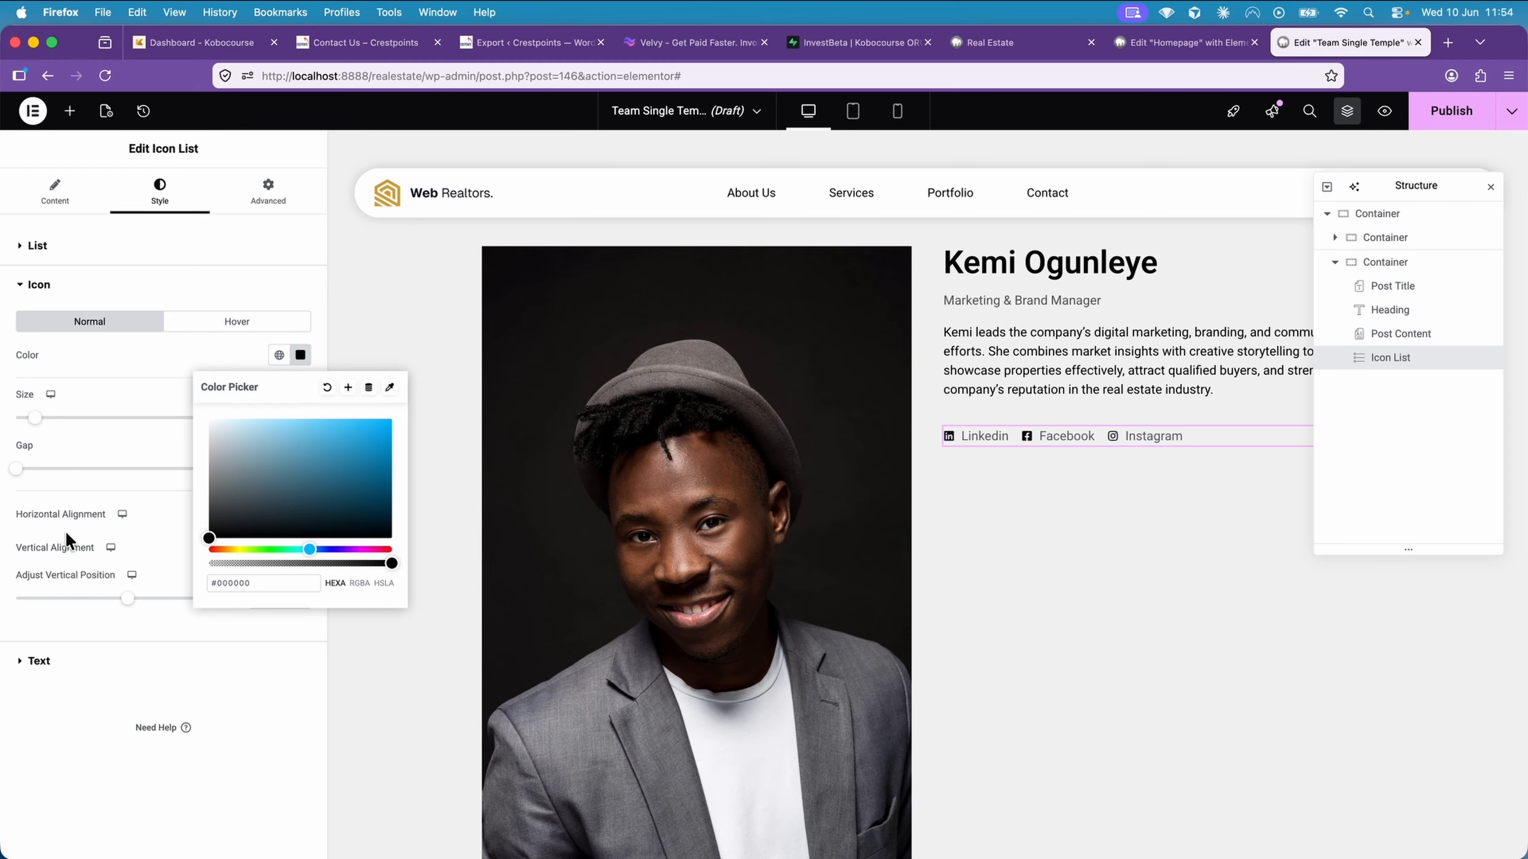
click(90, 662)
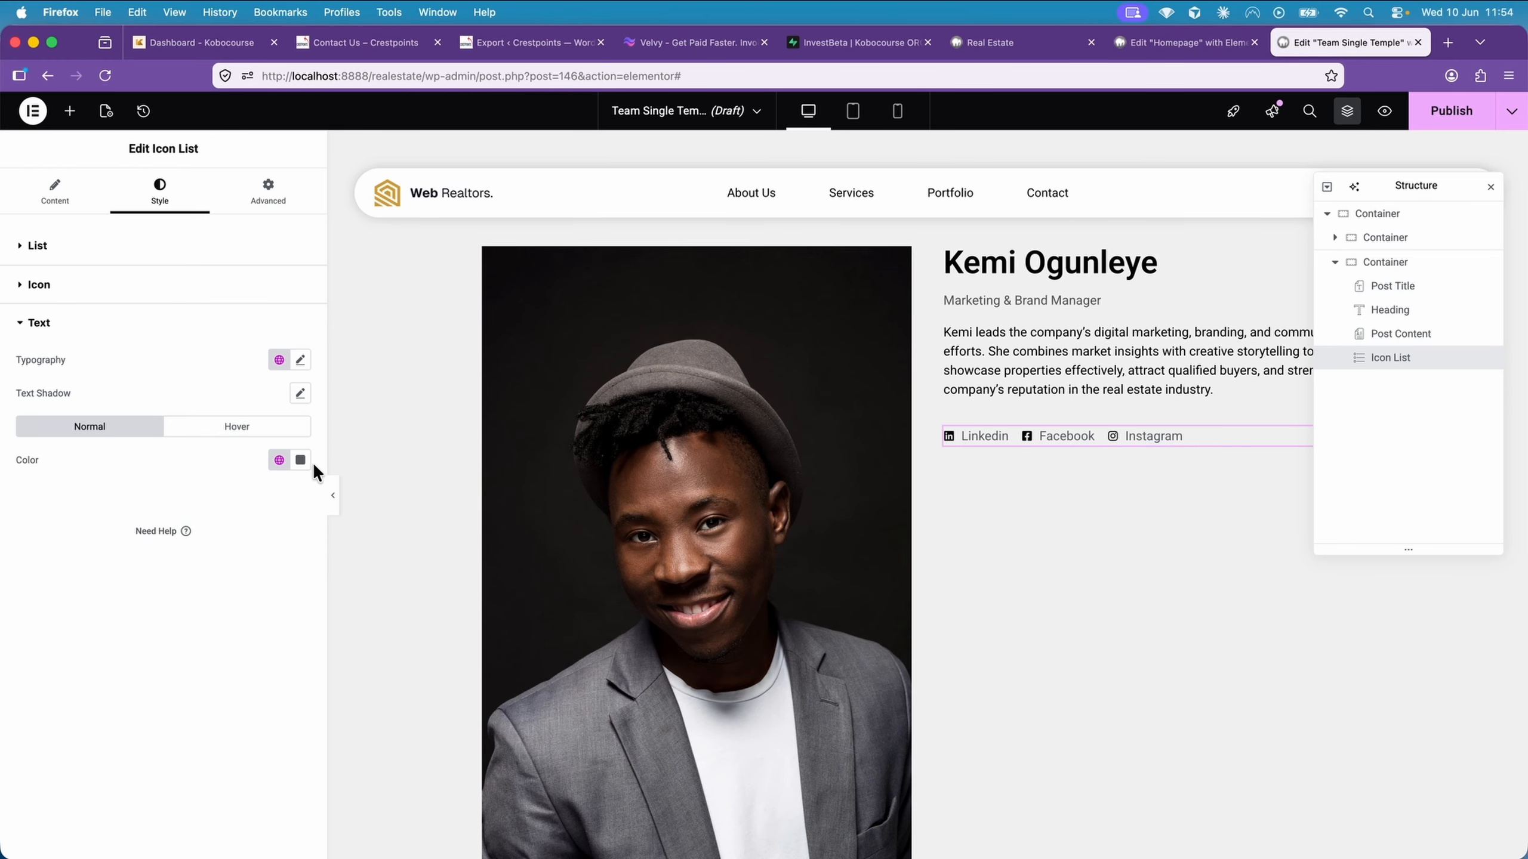
click(300, 459)
drag(232, 563, 182, 647)
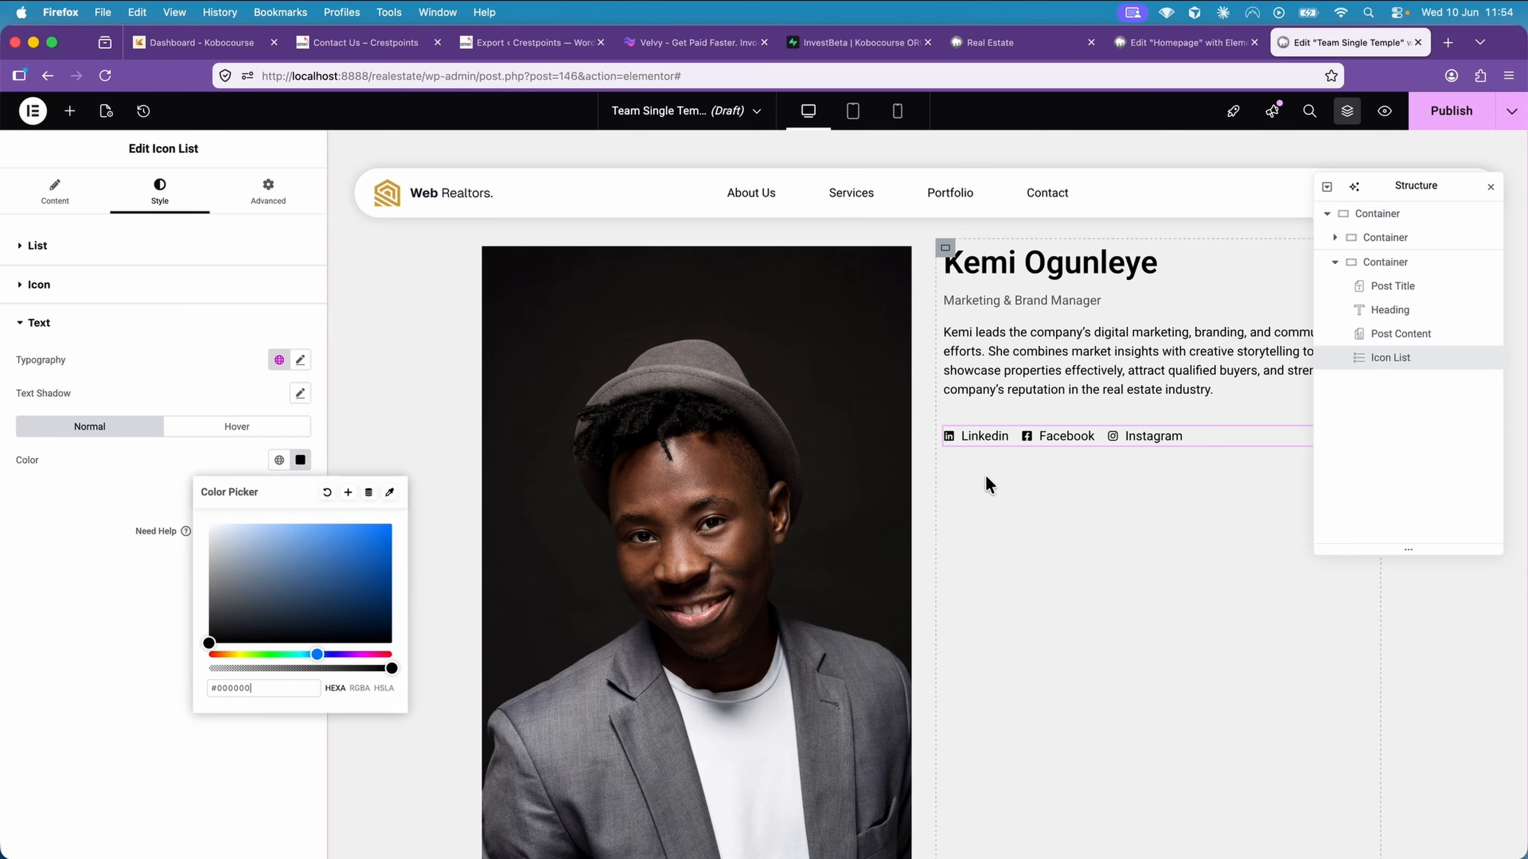
Add an empty single-column Flexbox container below the team profile section
scroll(1002, 475, down, 10)
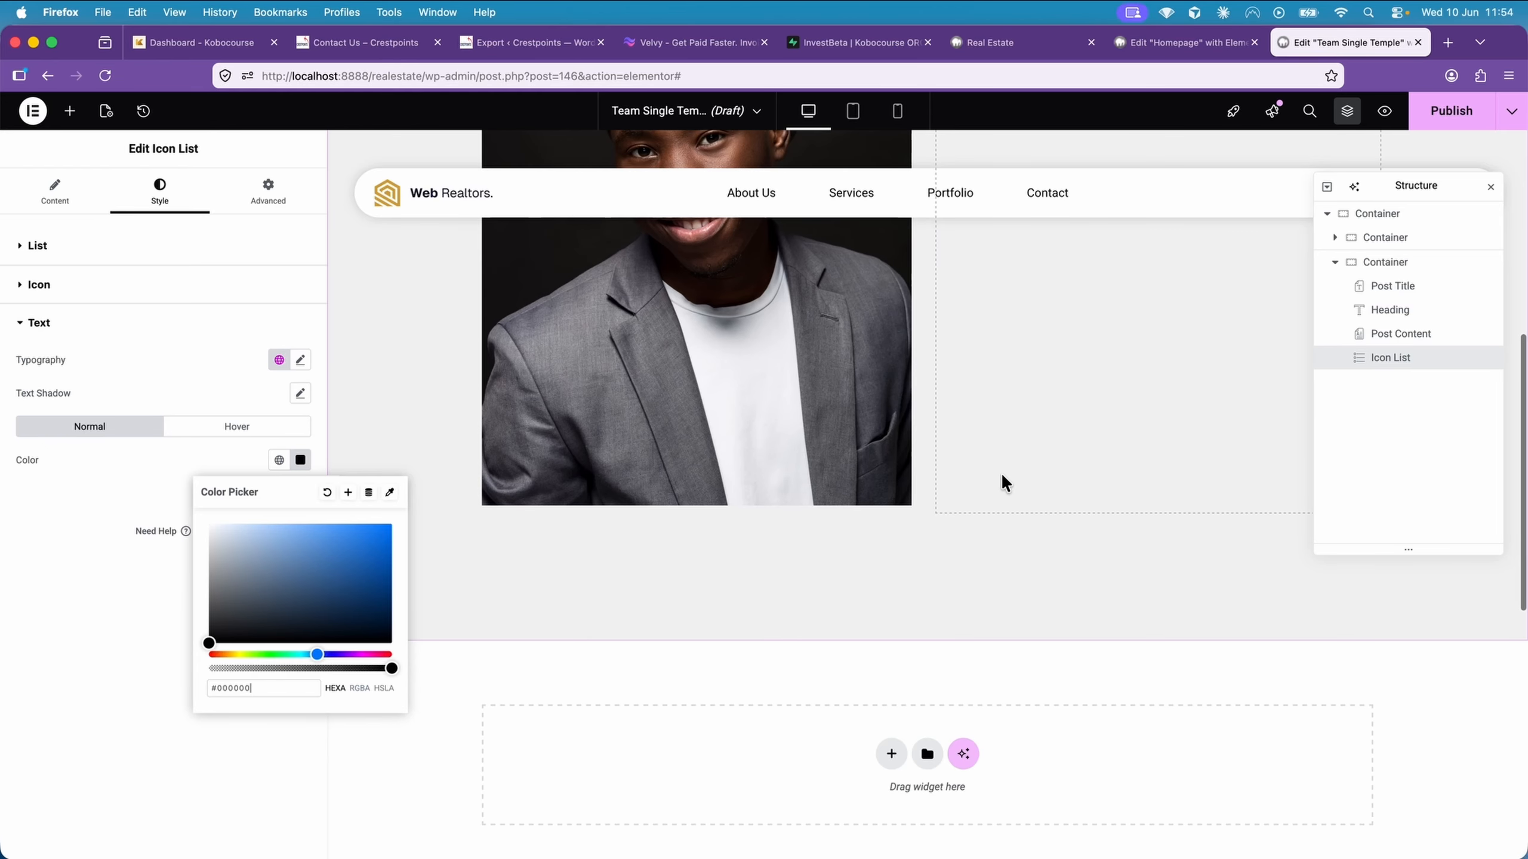
click(896, 598)
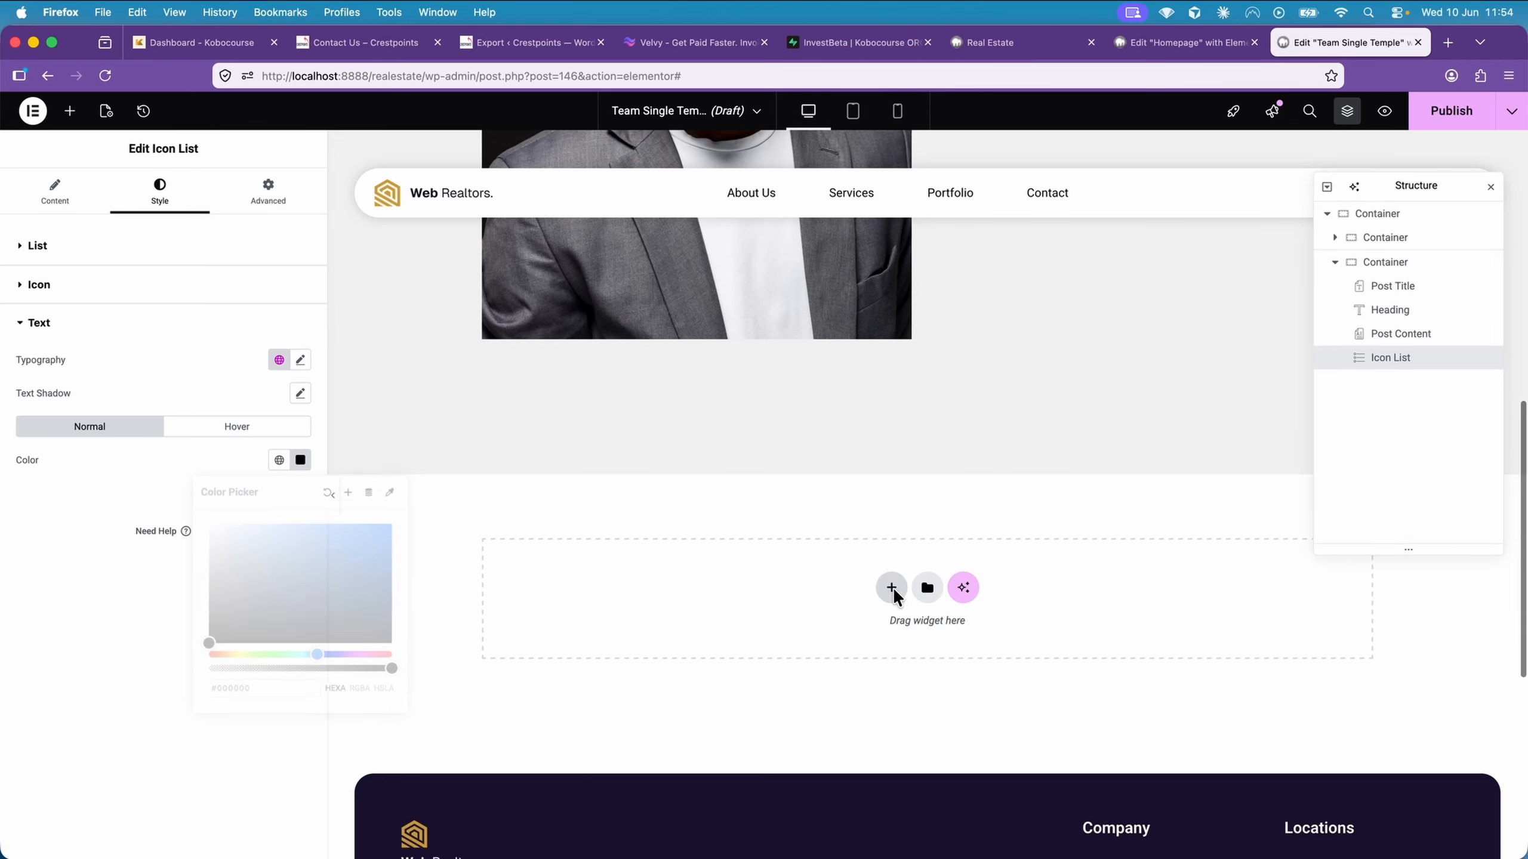
click(880, 635)
click(707, 628)
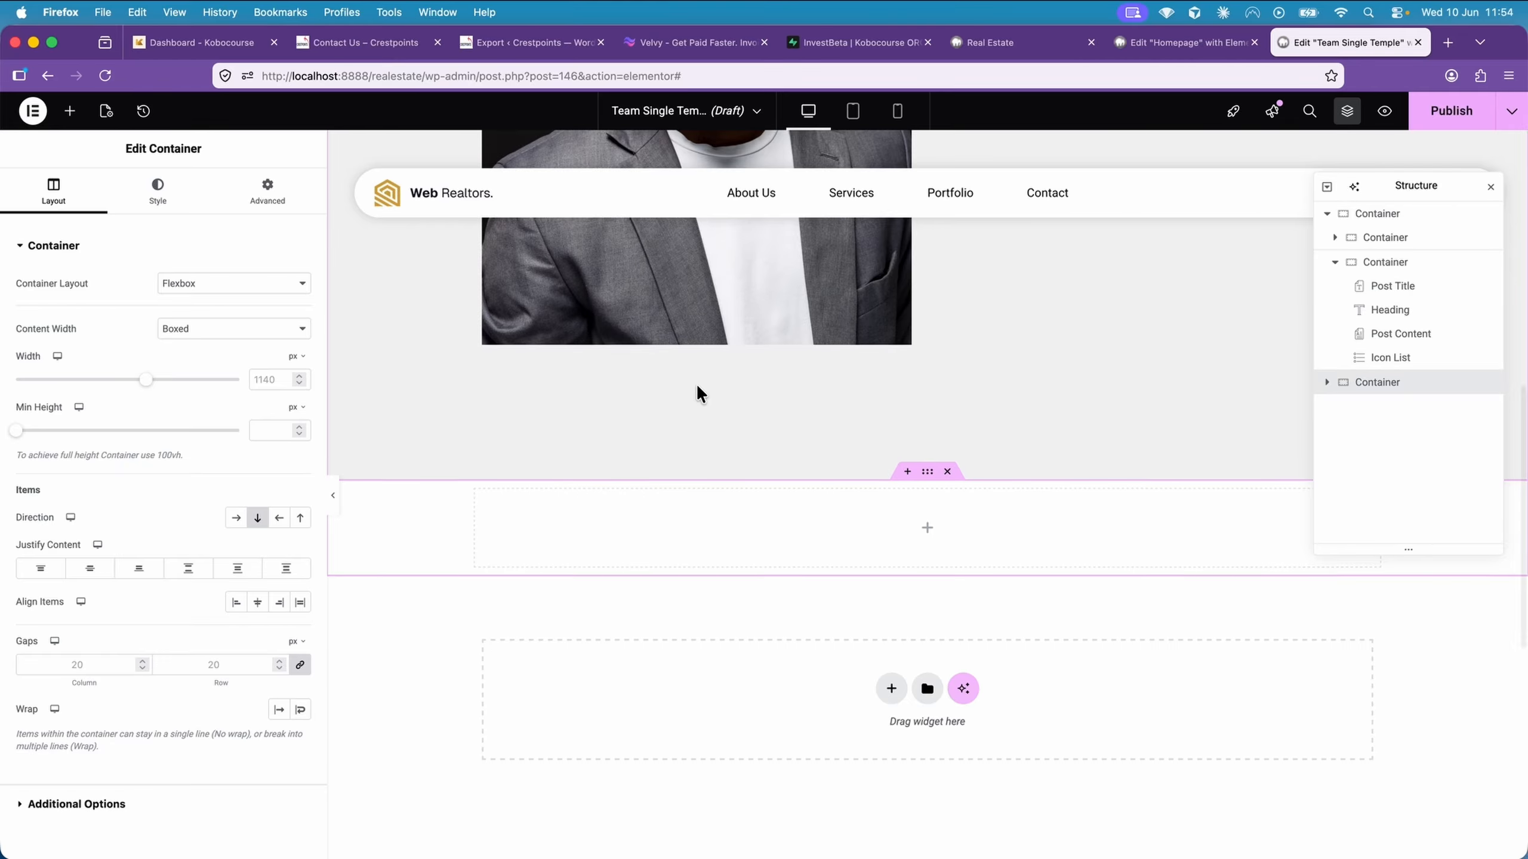
Set the new container's padding in em to 4 top, 1 right, 4 bottom and 1 left
scroll(715, 409, down, 3)
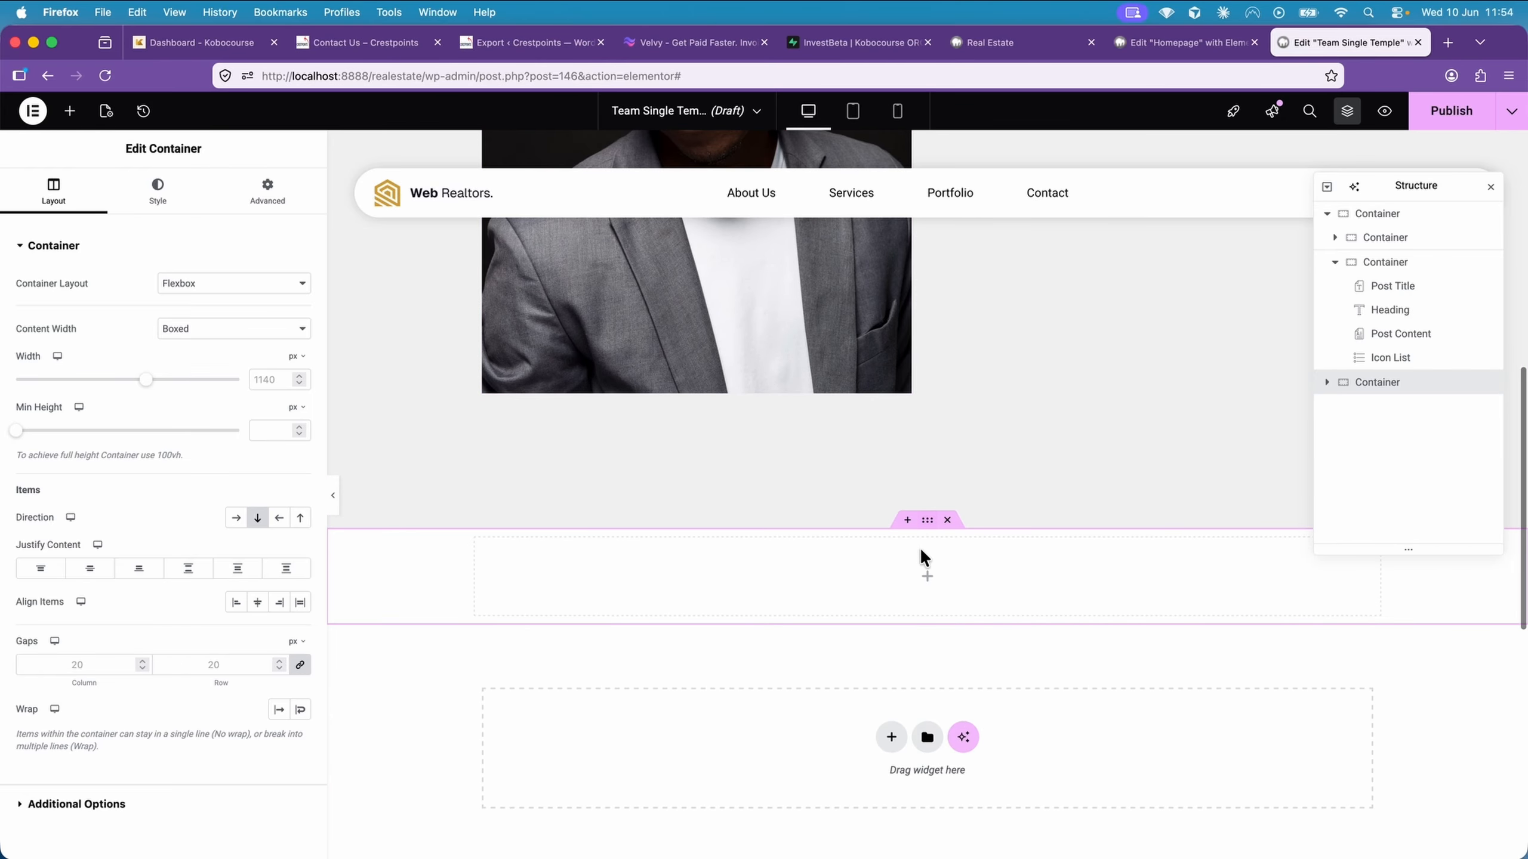
click(270, 194)
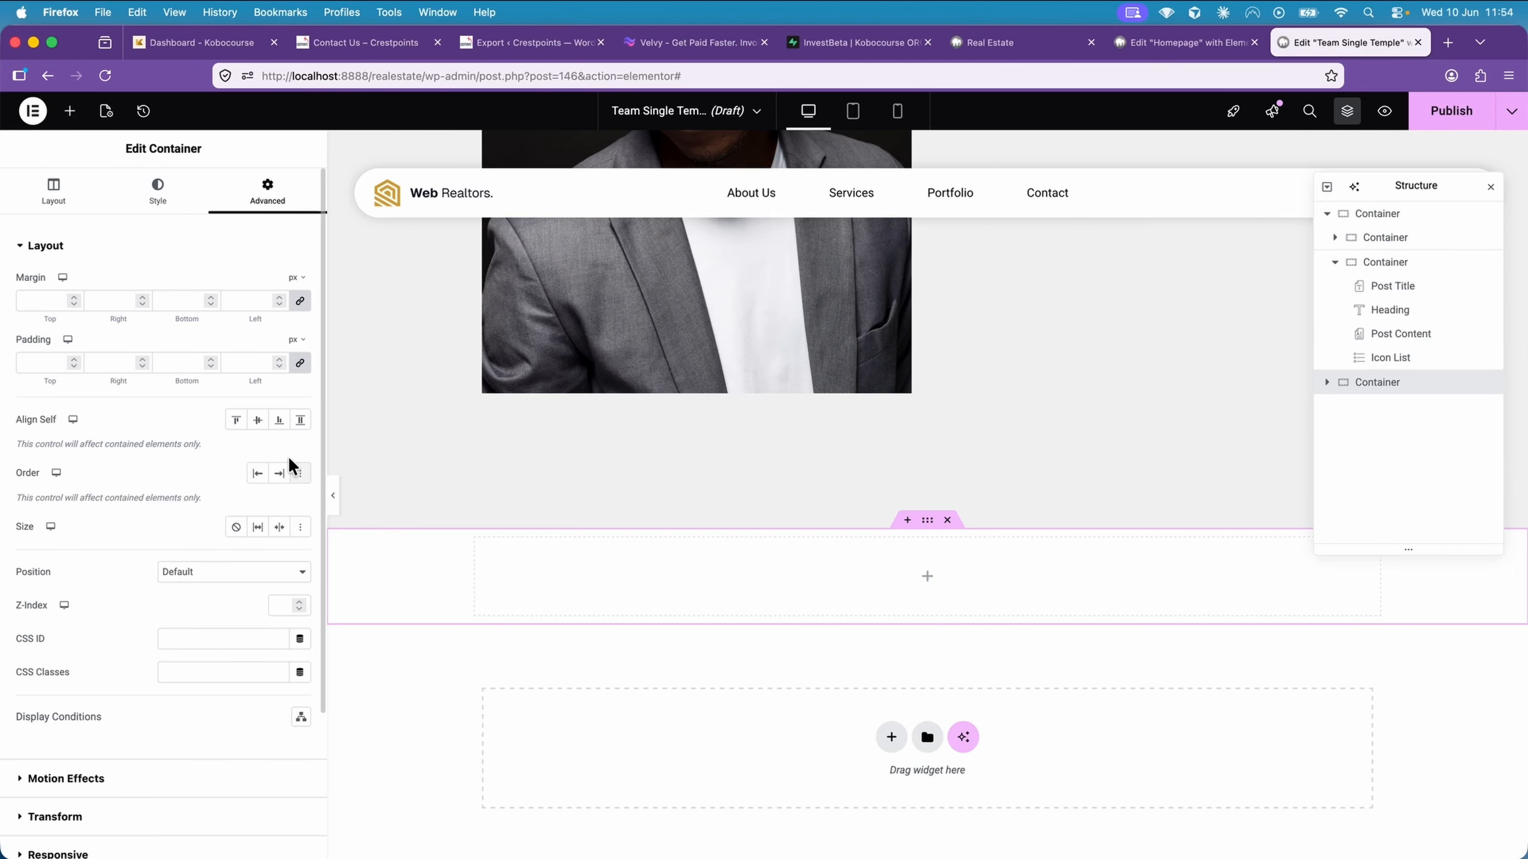
click(295, 339)
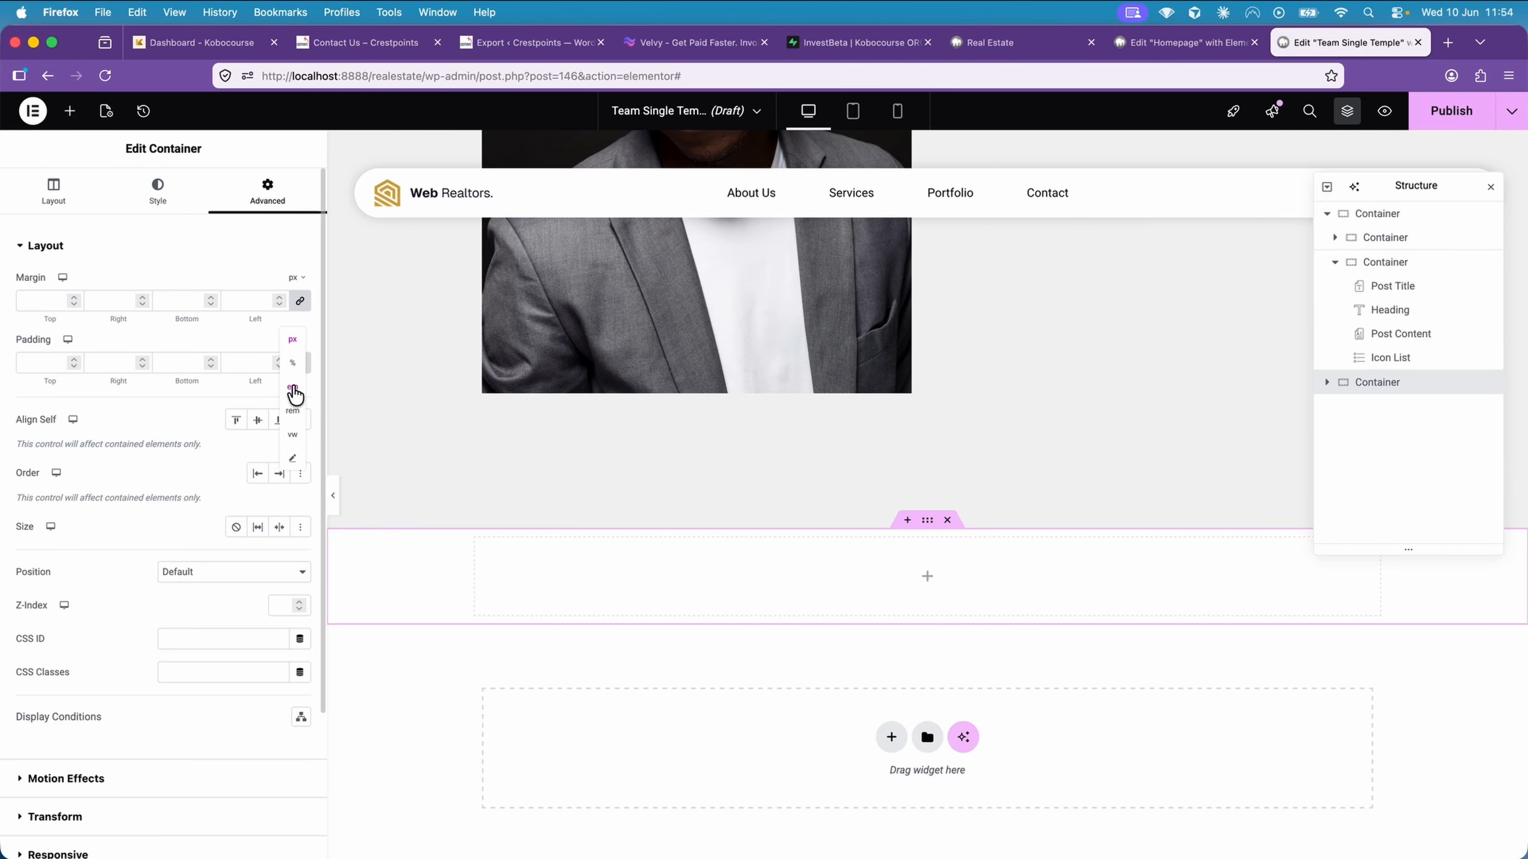
click(293, 386)
click(278, 366)
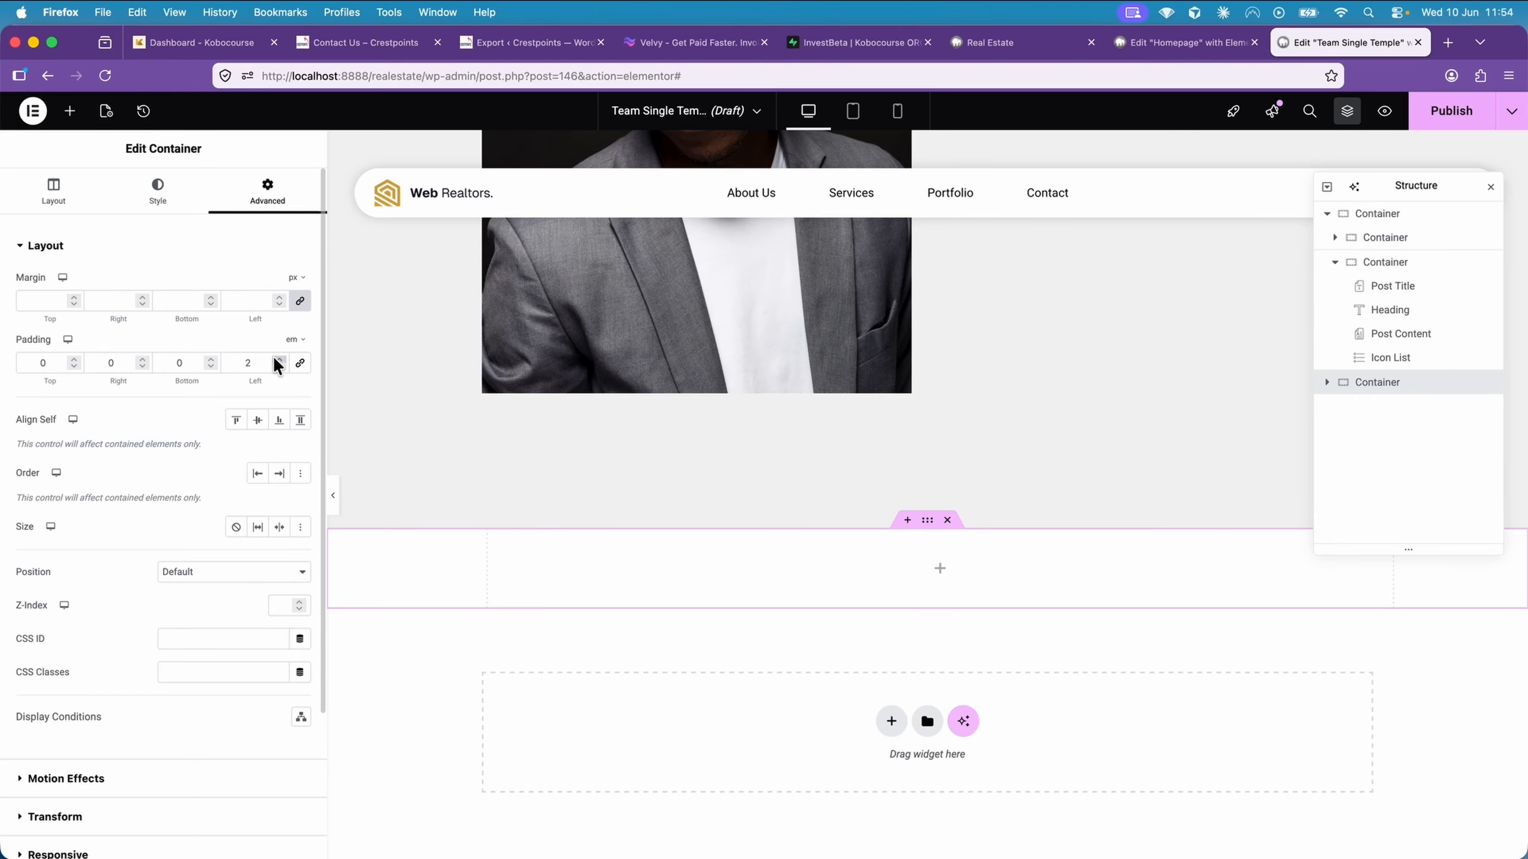
click(278, 359)
click(210, 359)
click(210, 359)
click(210, 359)
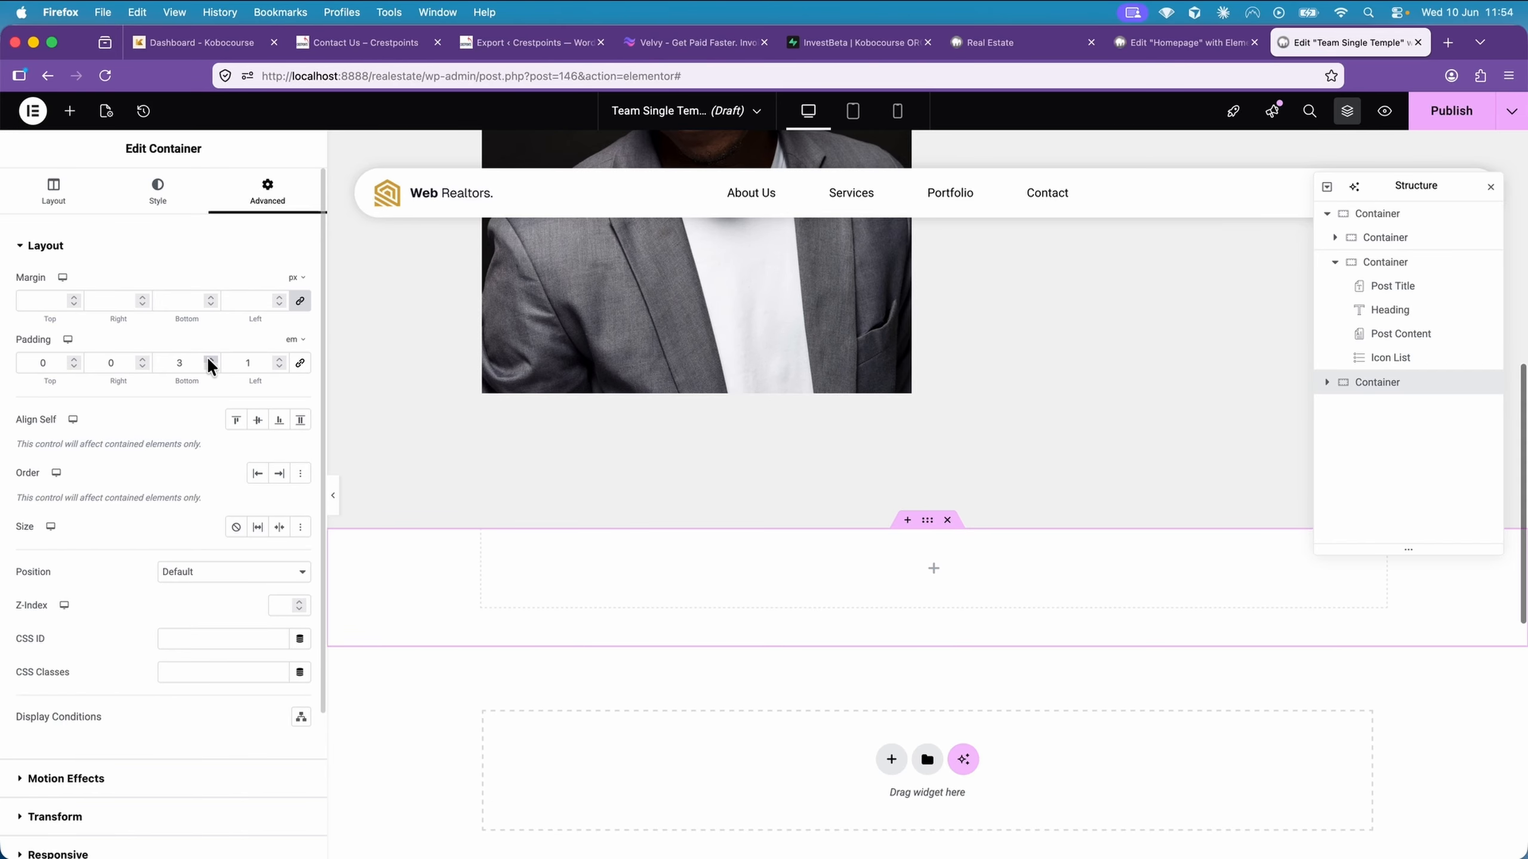
click(211, 359)
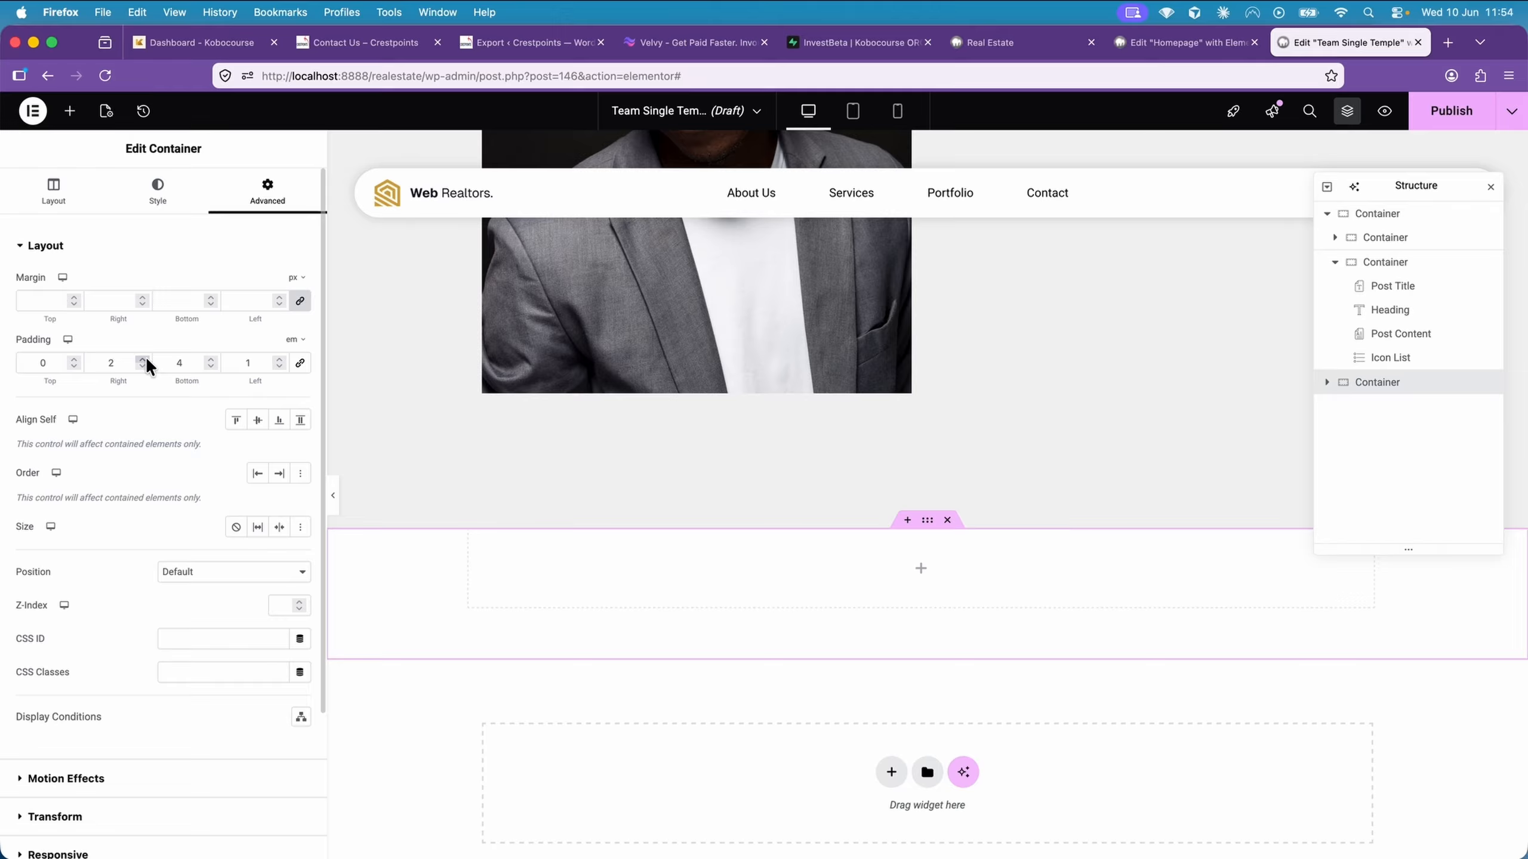
click(75, 358)
click(75, 358)
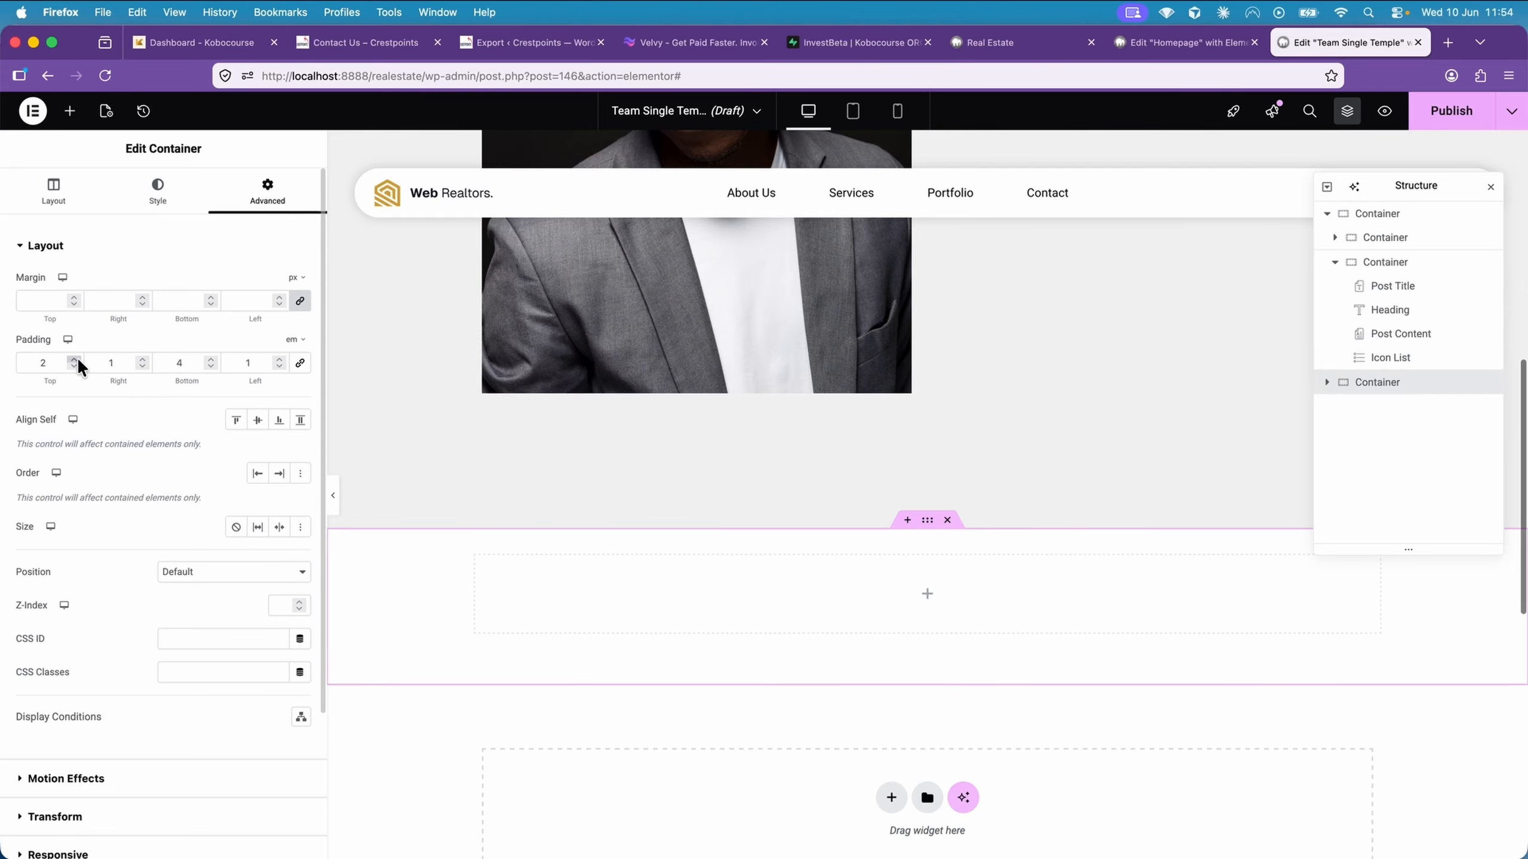
click(74, 358)
click(75, 358)
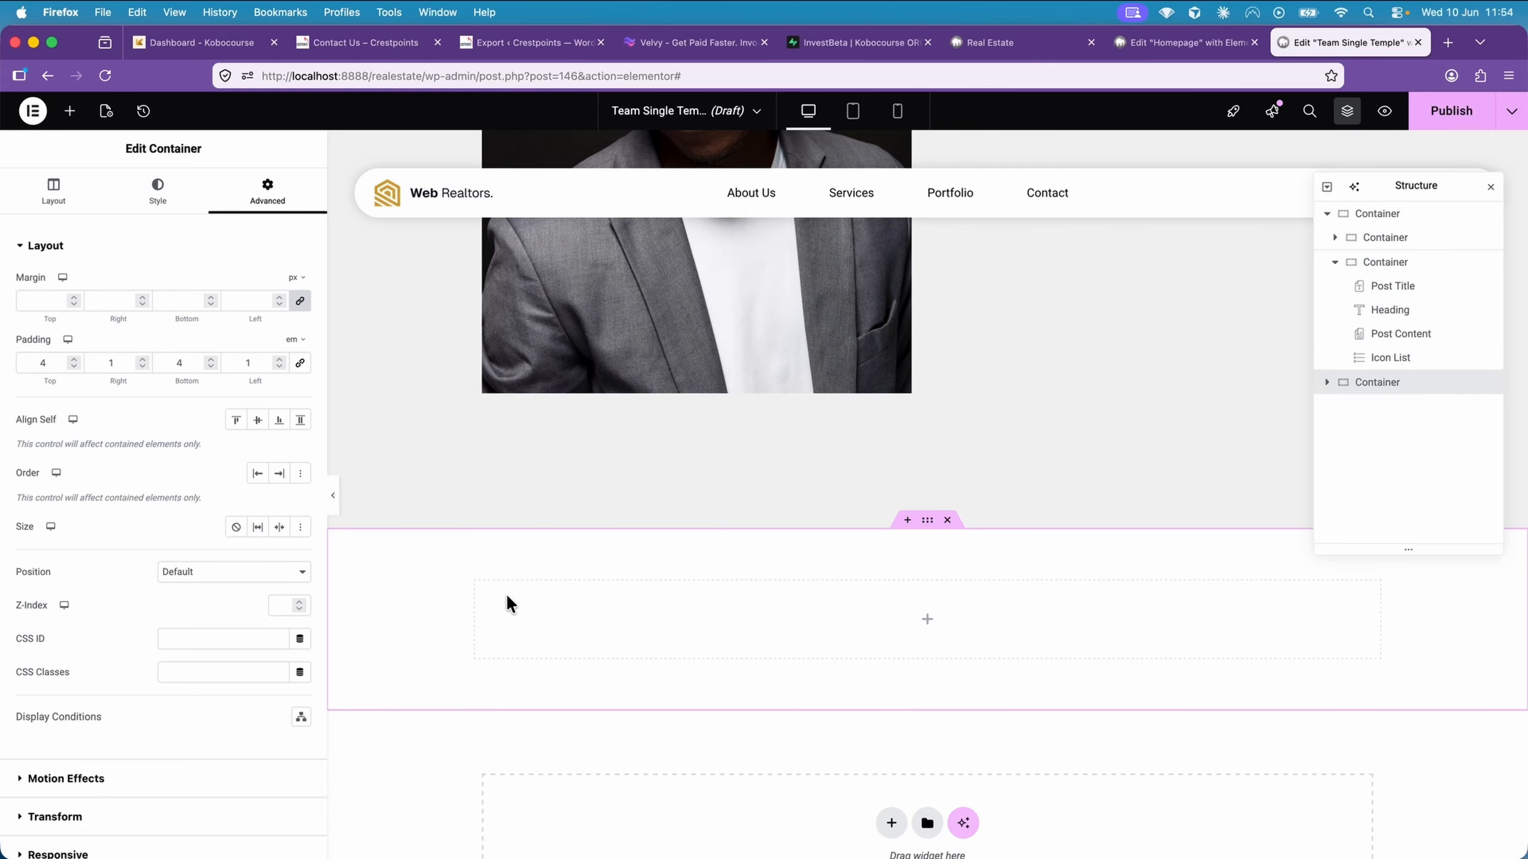
Add a Loop Carousel widget inside the new container below the profile section
click(70, 111)
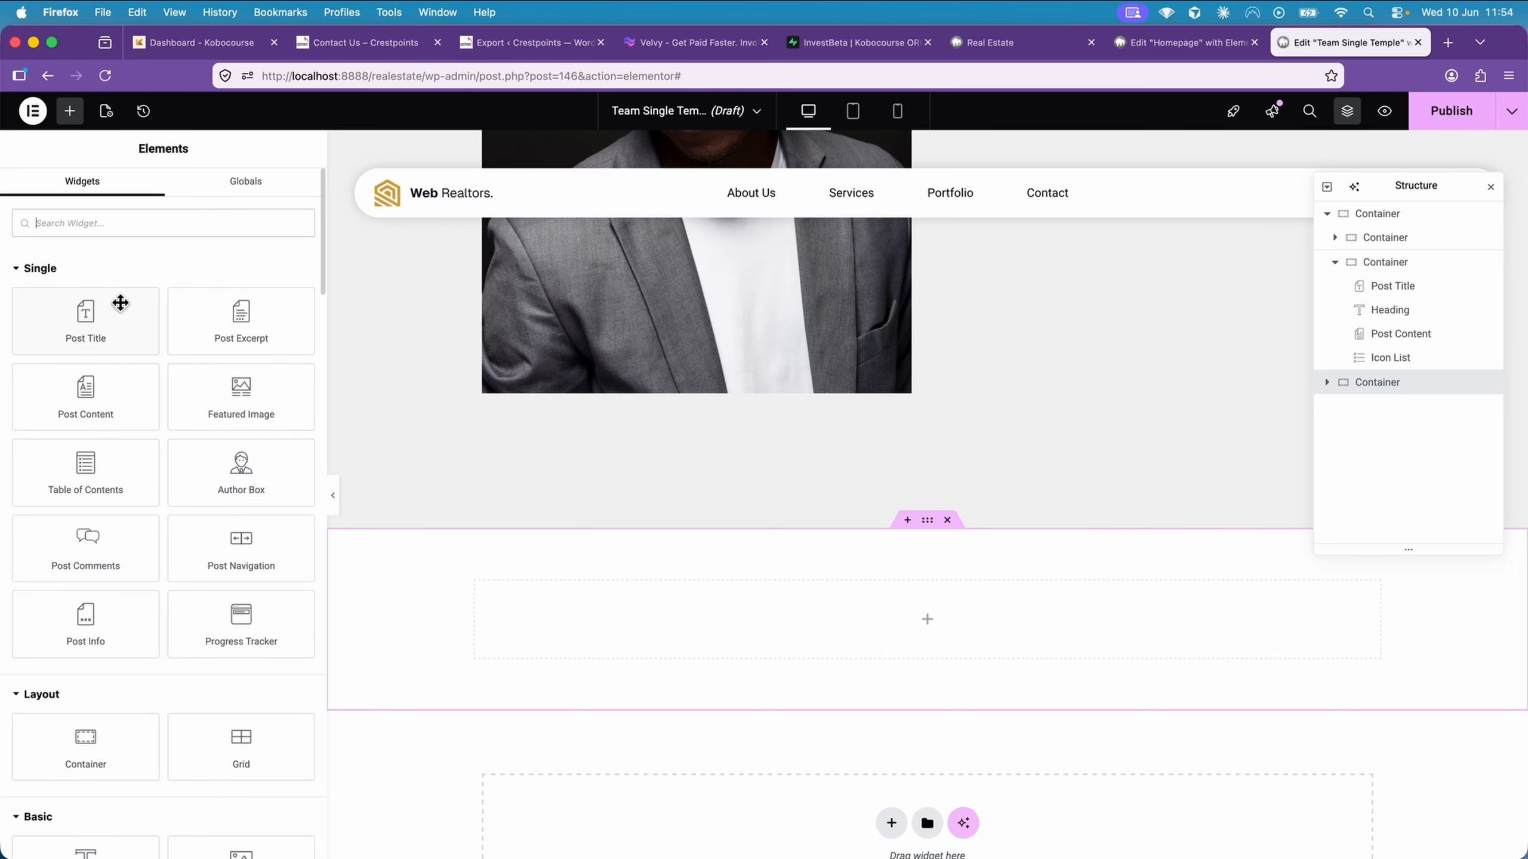
scroll(148, 367, down, 5)
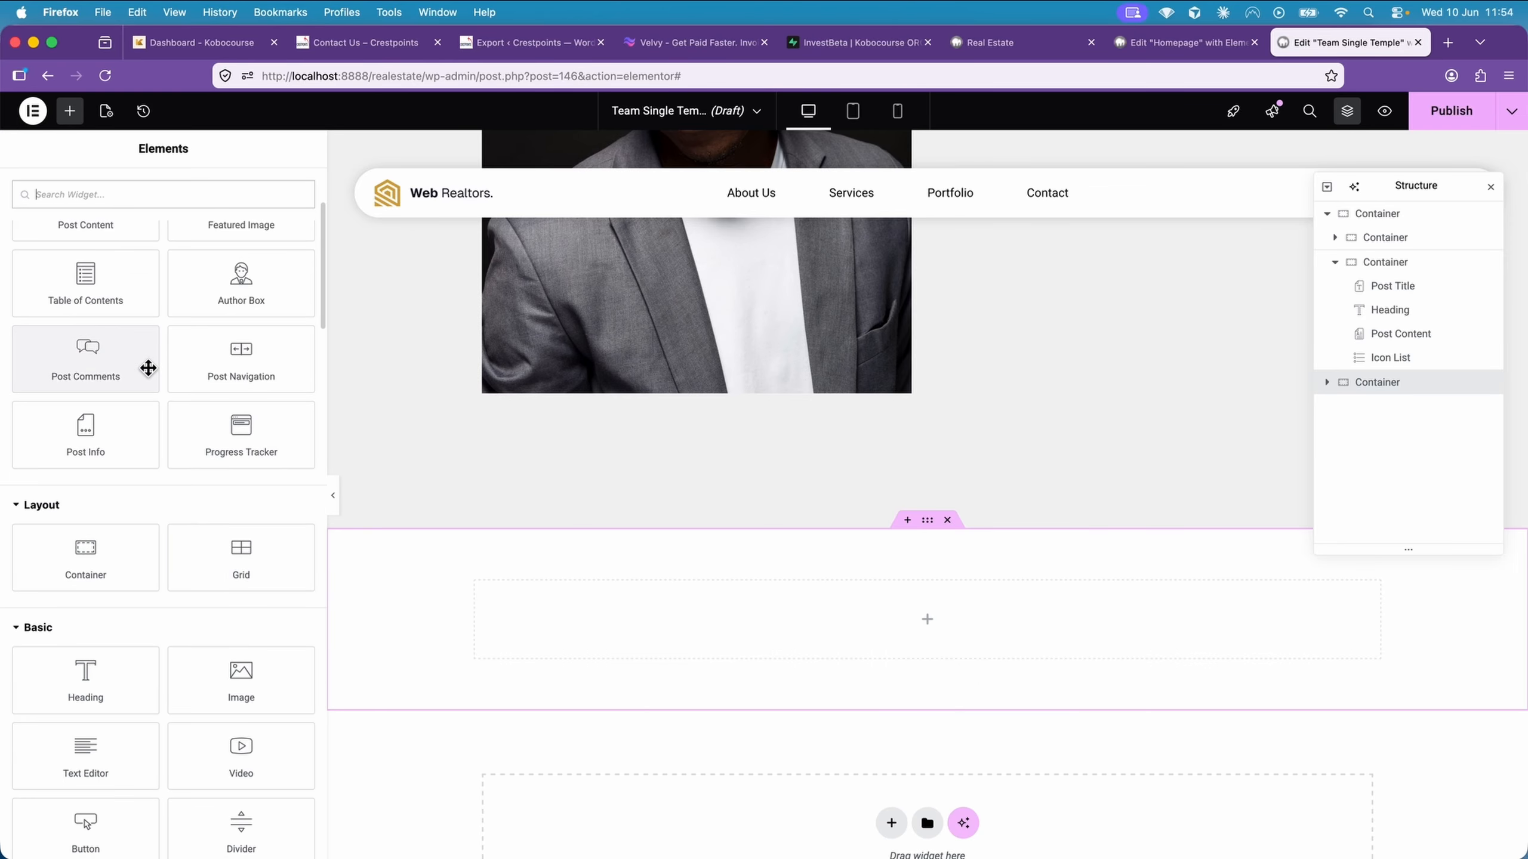
scroll(148, 367, down, 10)
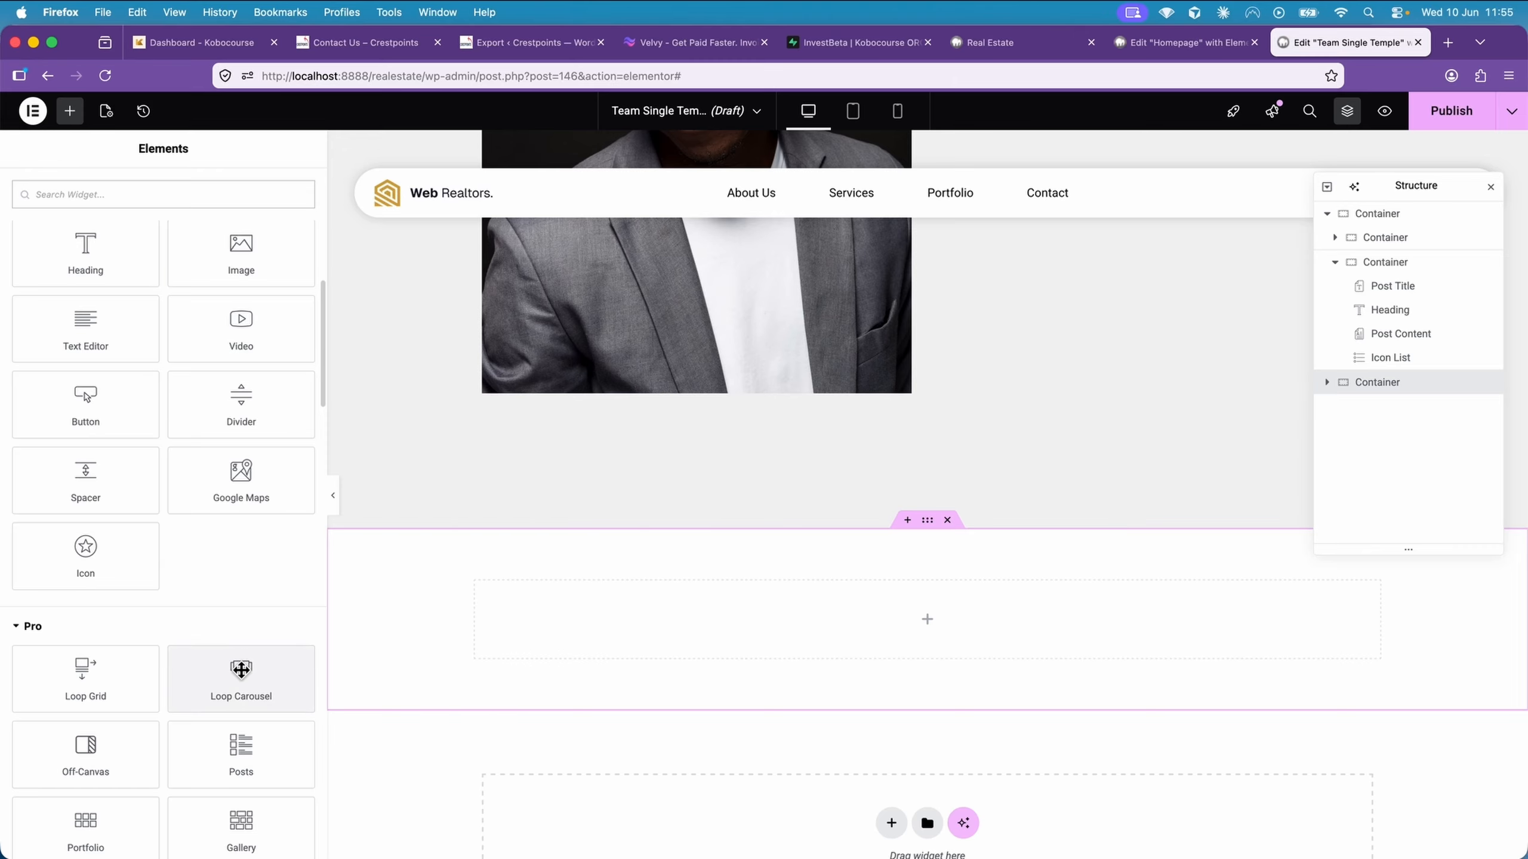
drag(235, 671, 681, 629)
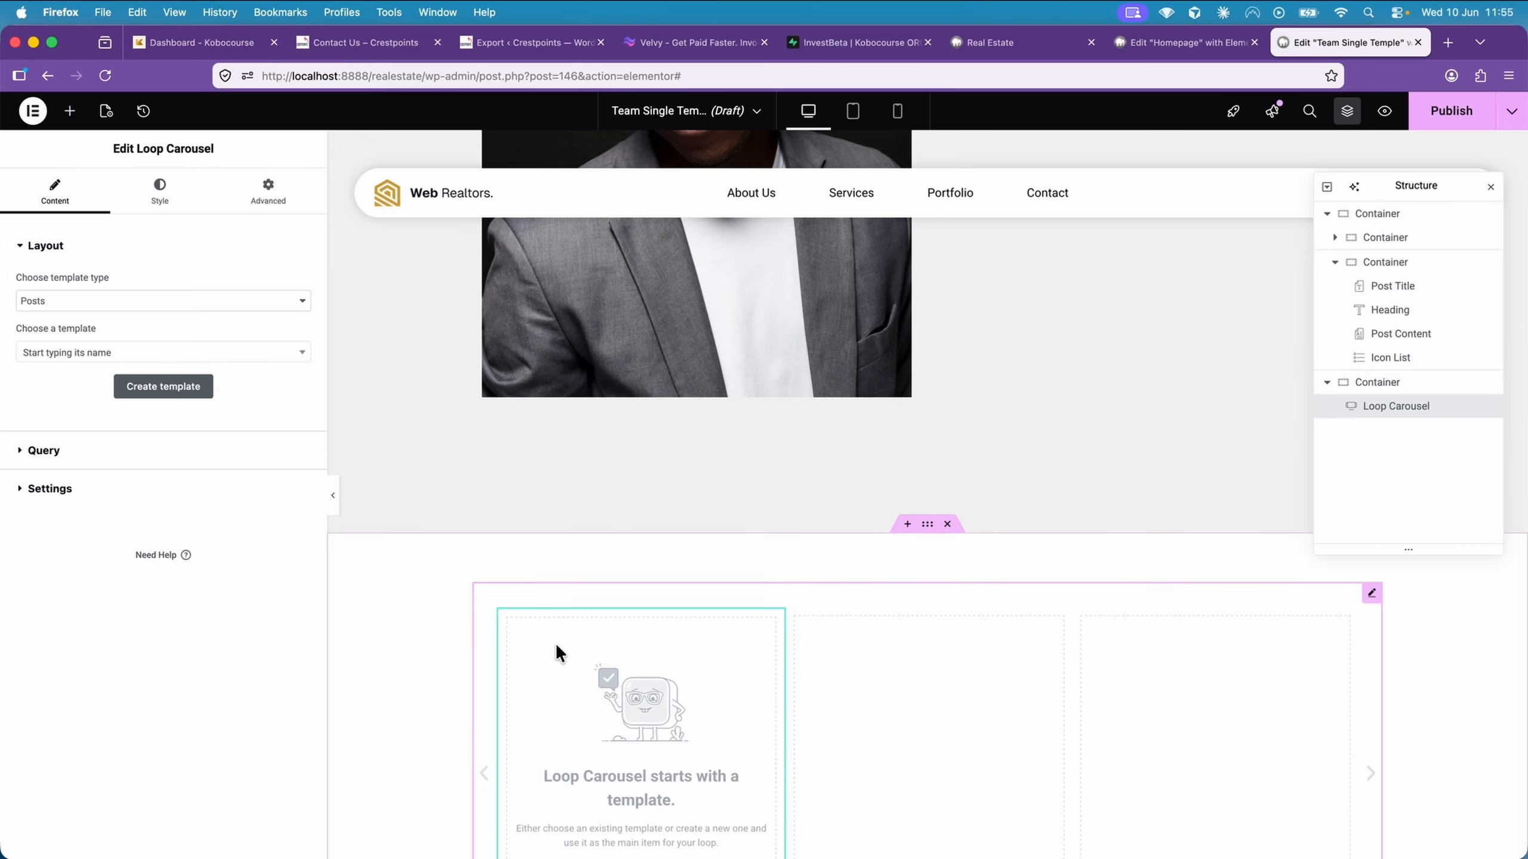
Assign the Team Loop Template to the loop carousel and set its query source to Teams
click(95, 354)
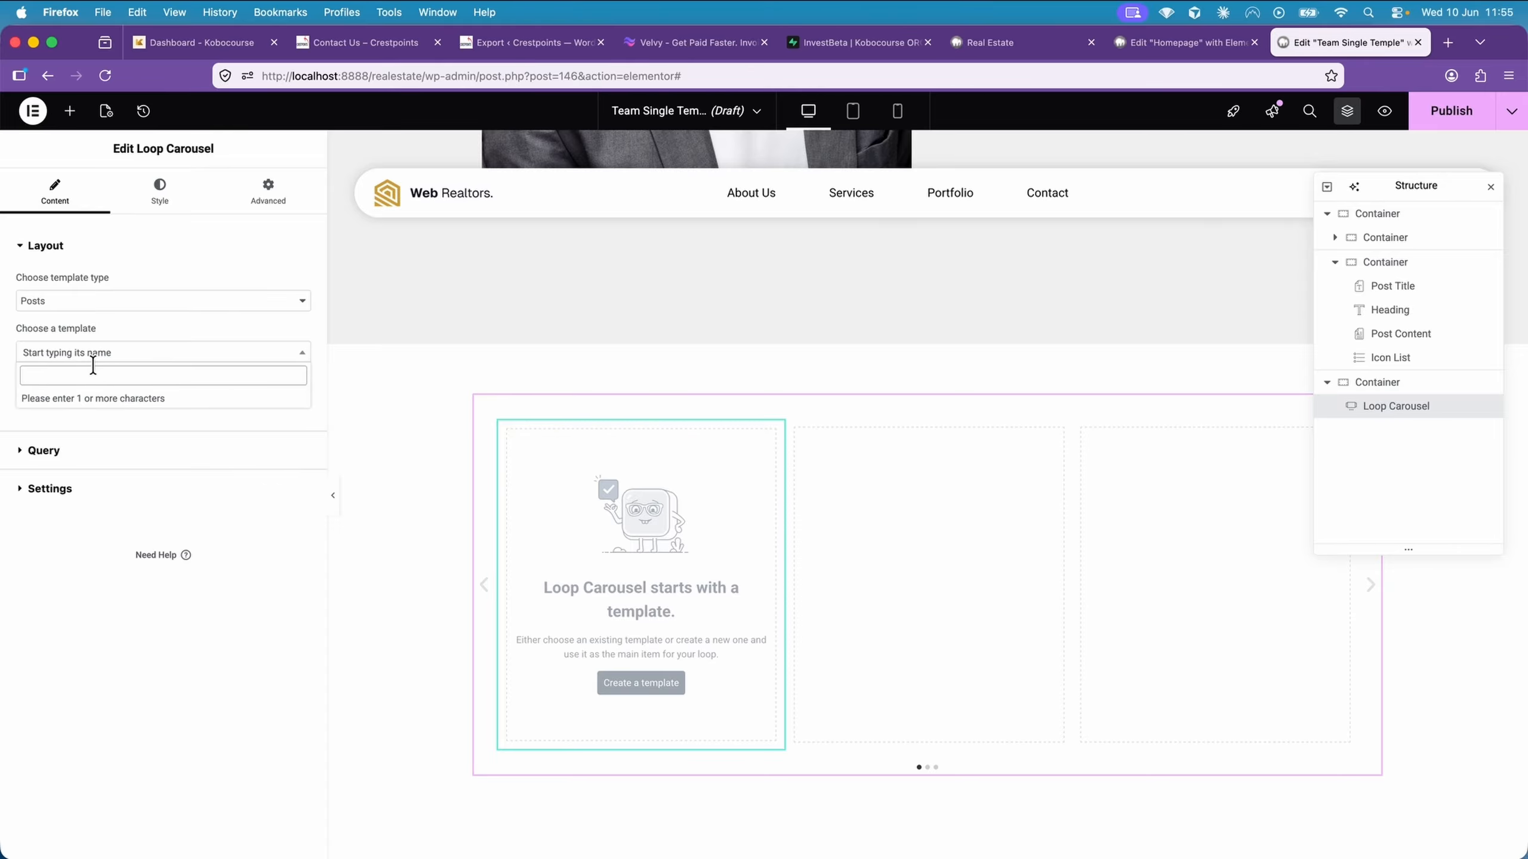
text(Tem)
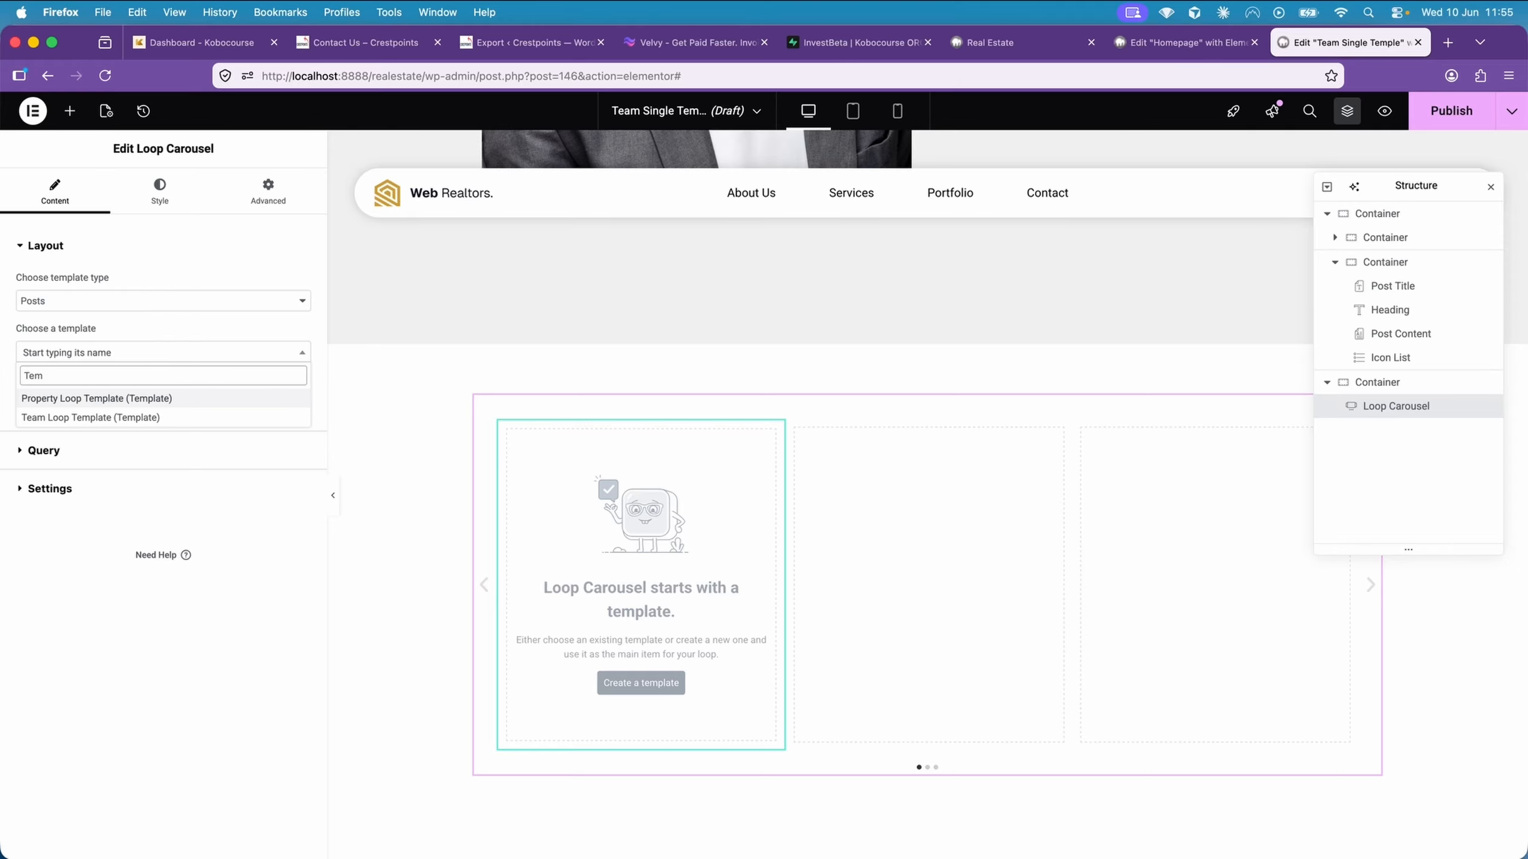
key(BackSpace)
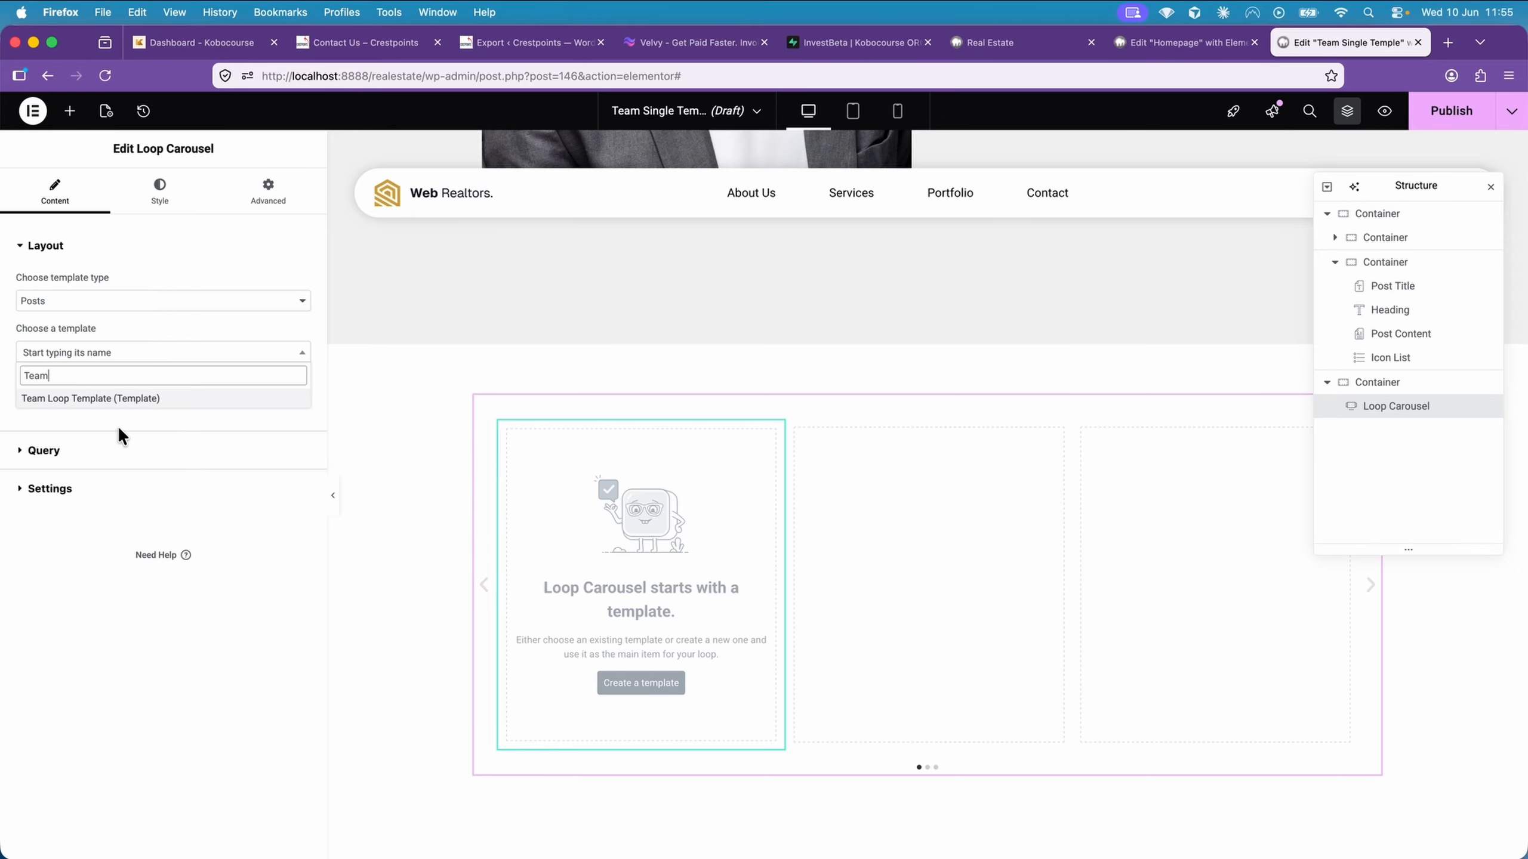
click(97, 399)
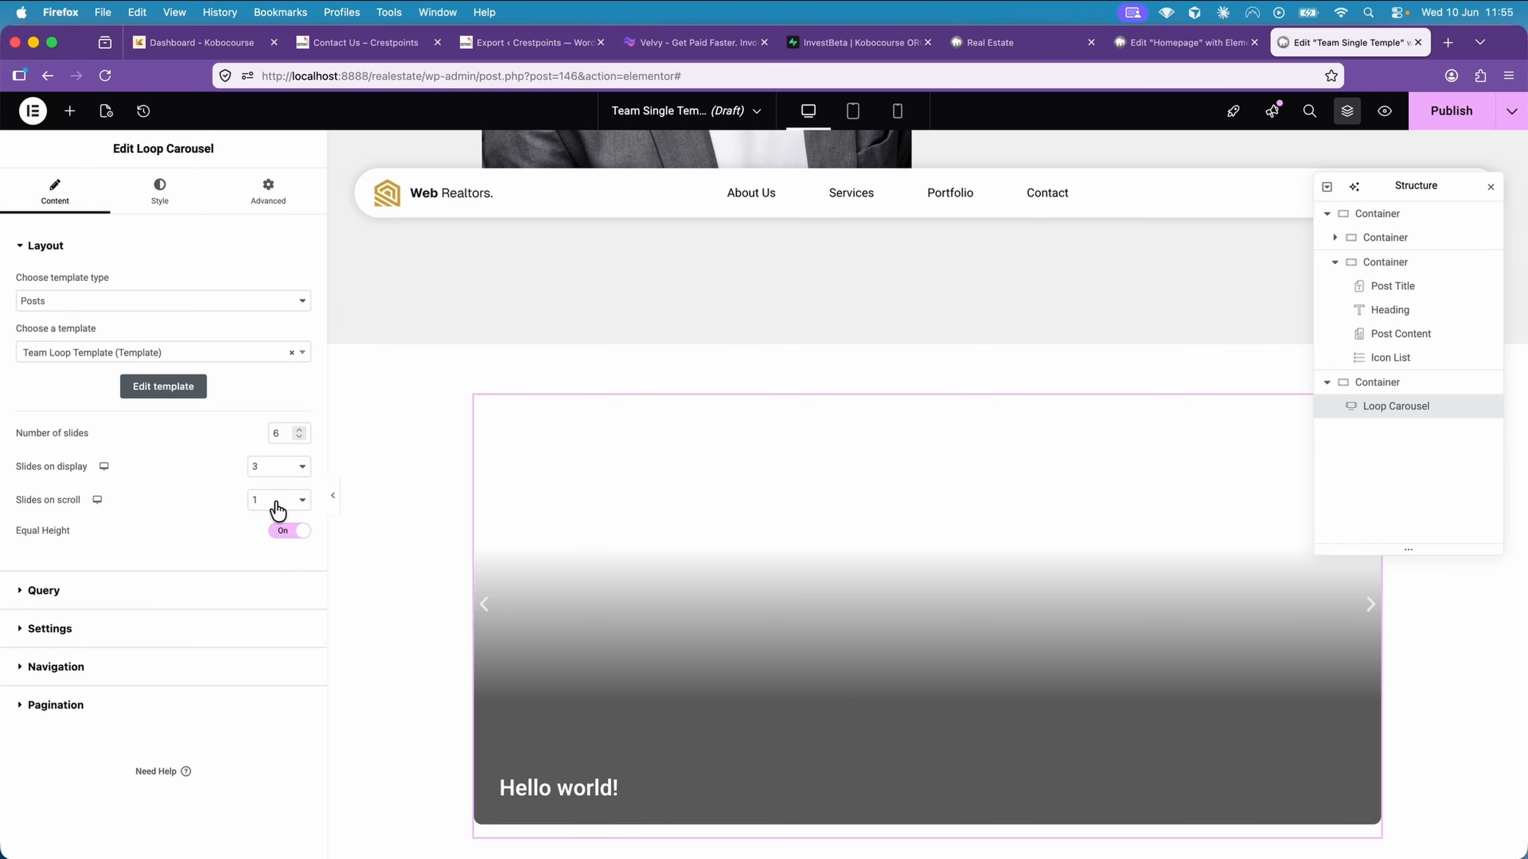
click(147, 588)
click(184, 328)
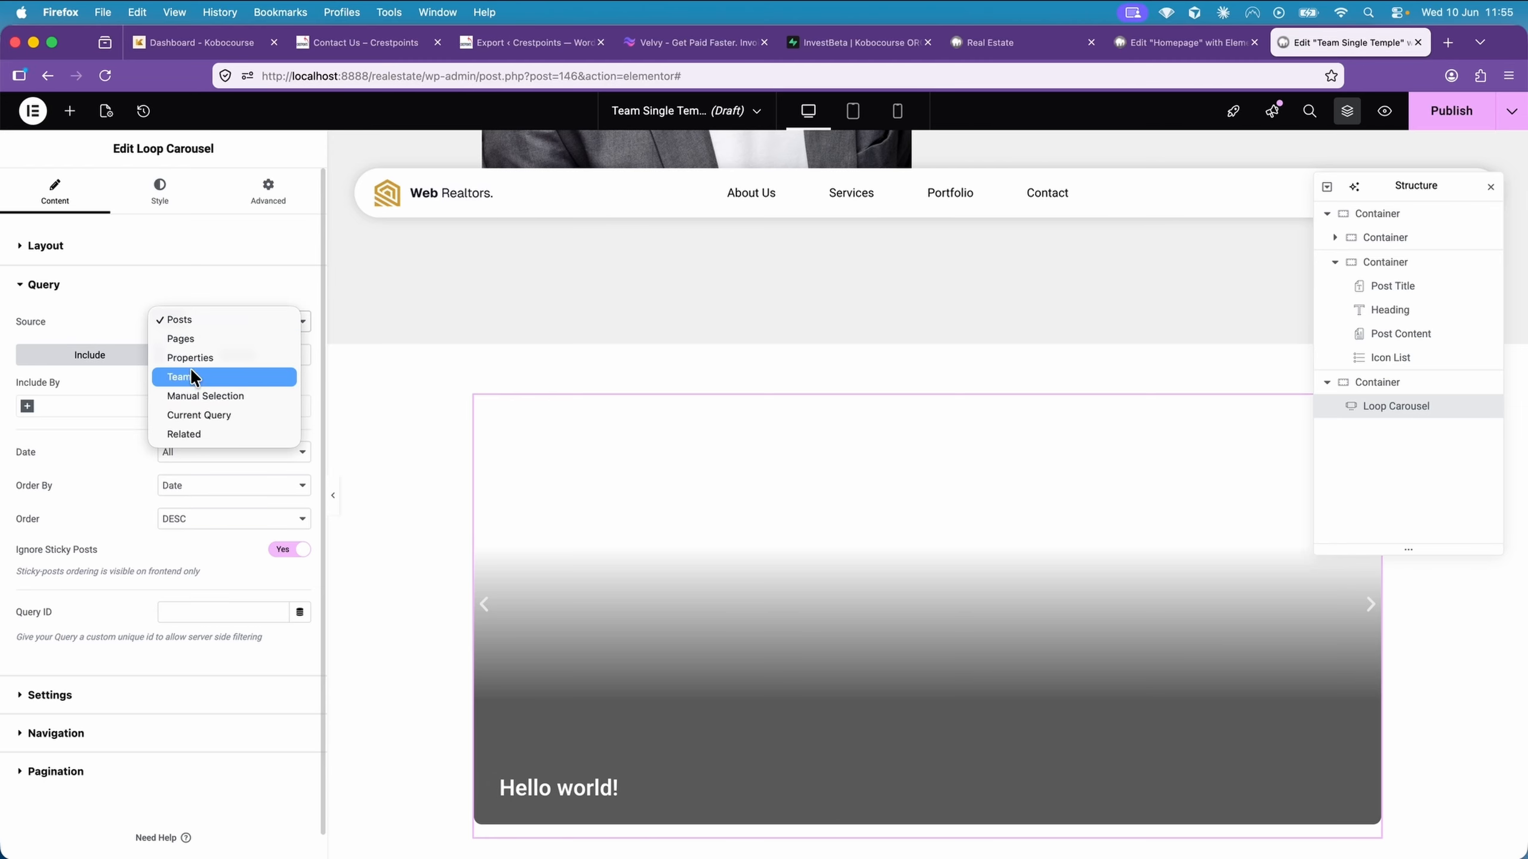
click(206, 377)
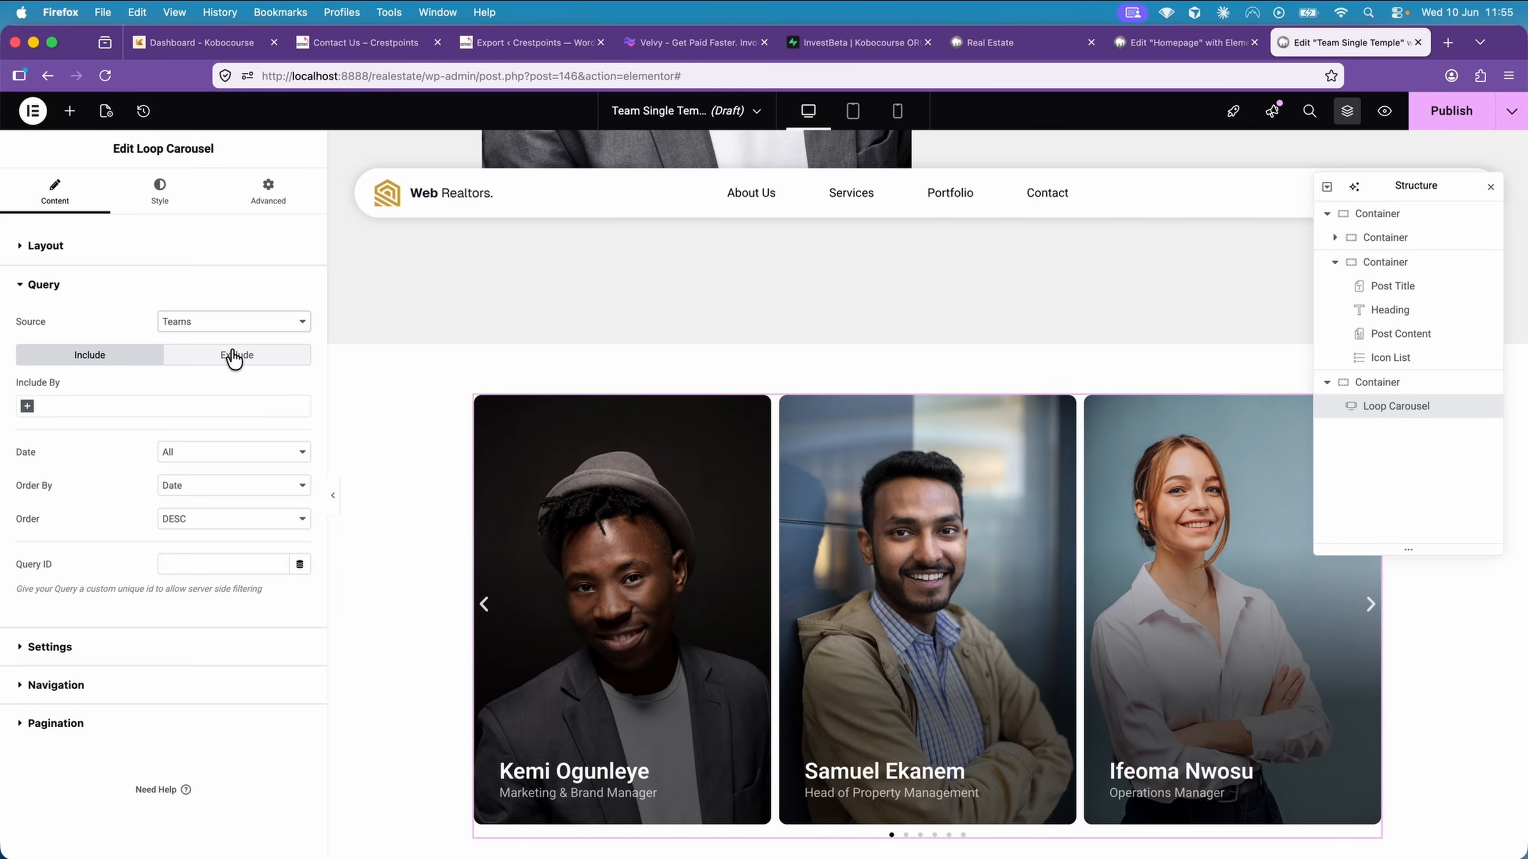
Exclude the Current Post from the loop carousel's Teams query
click(234, 358)
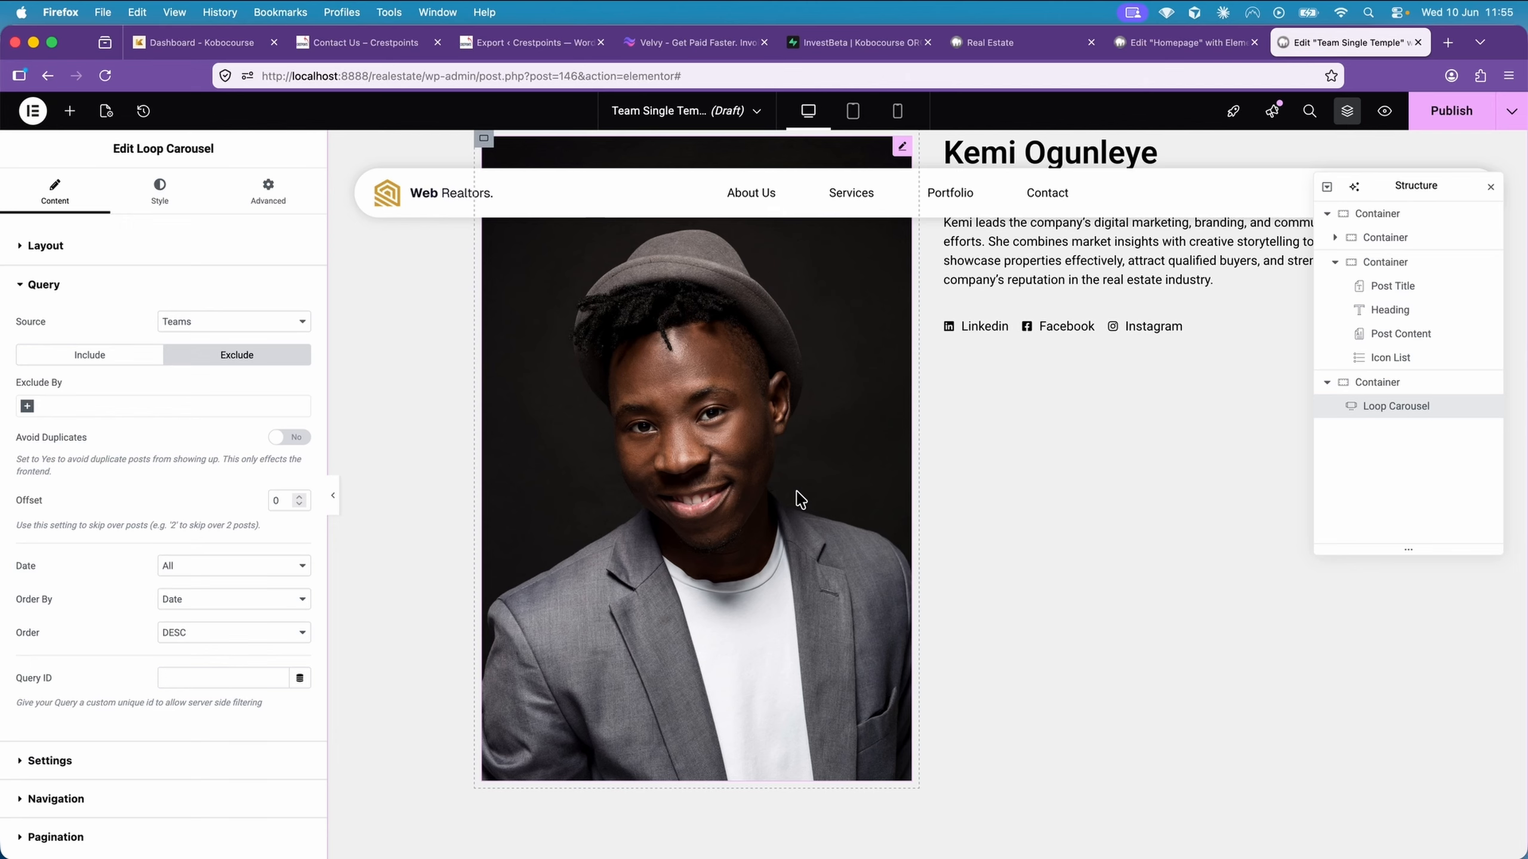
scroll(806, 501, down, 5)
scroll(796, 492, down, 4)
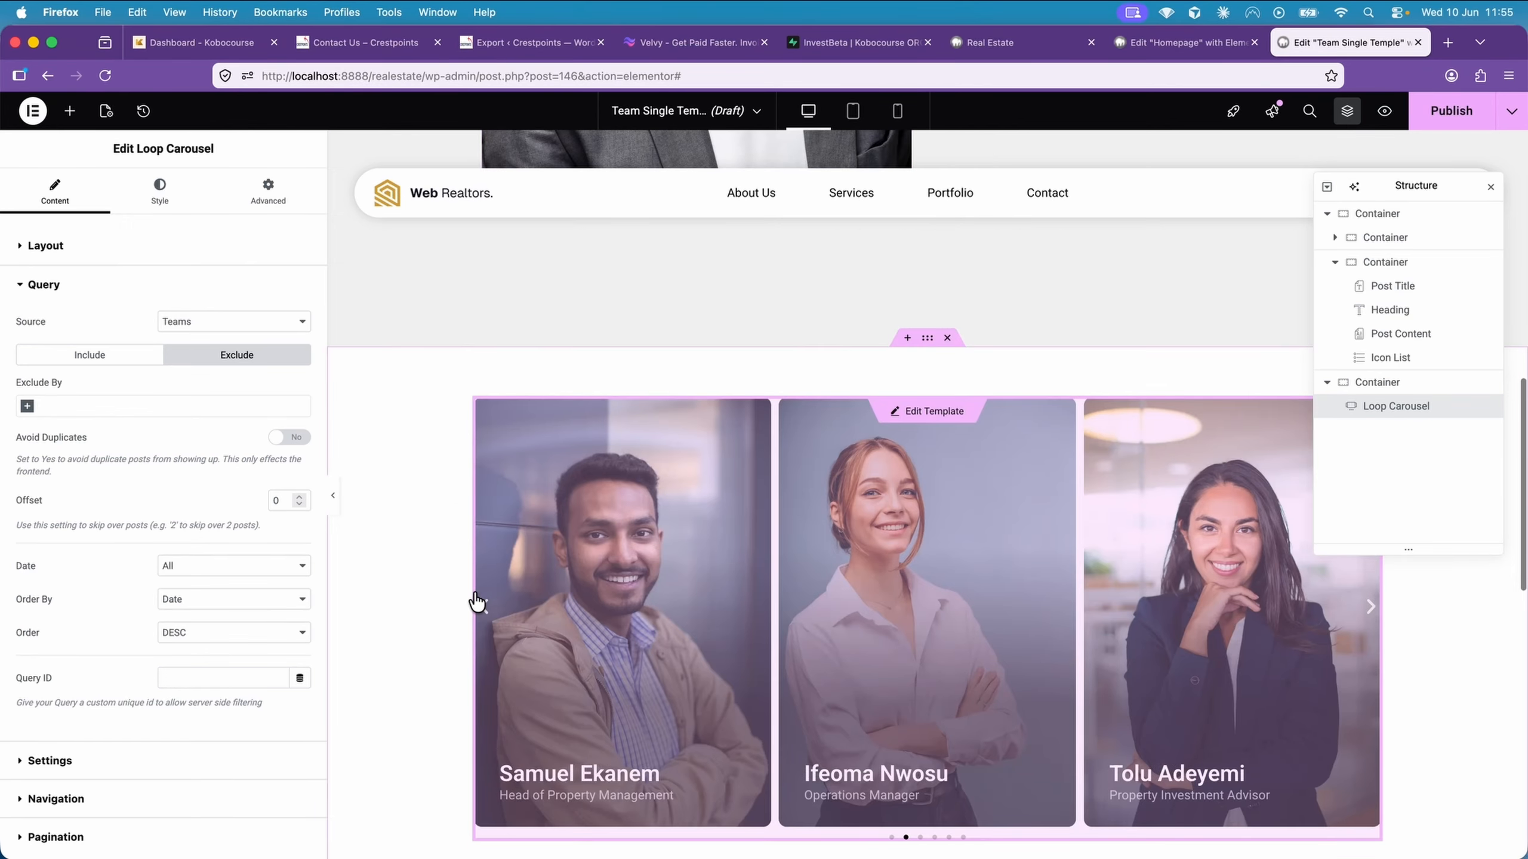
scroll(630, 514, up, 3)
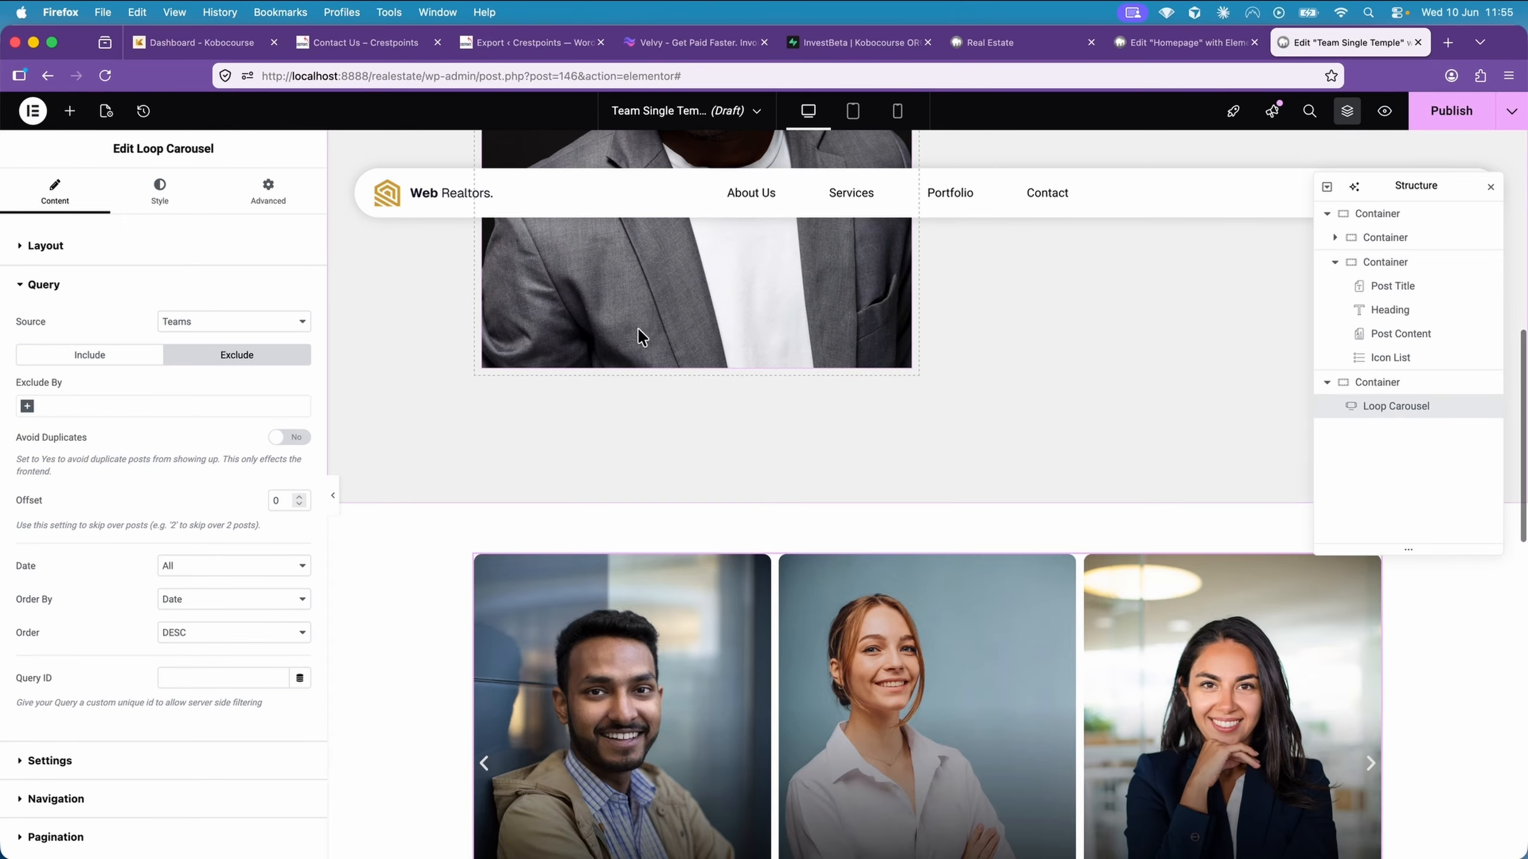
scroll(698, 304, down, 4)
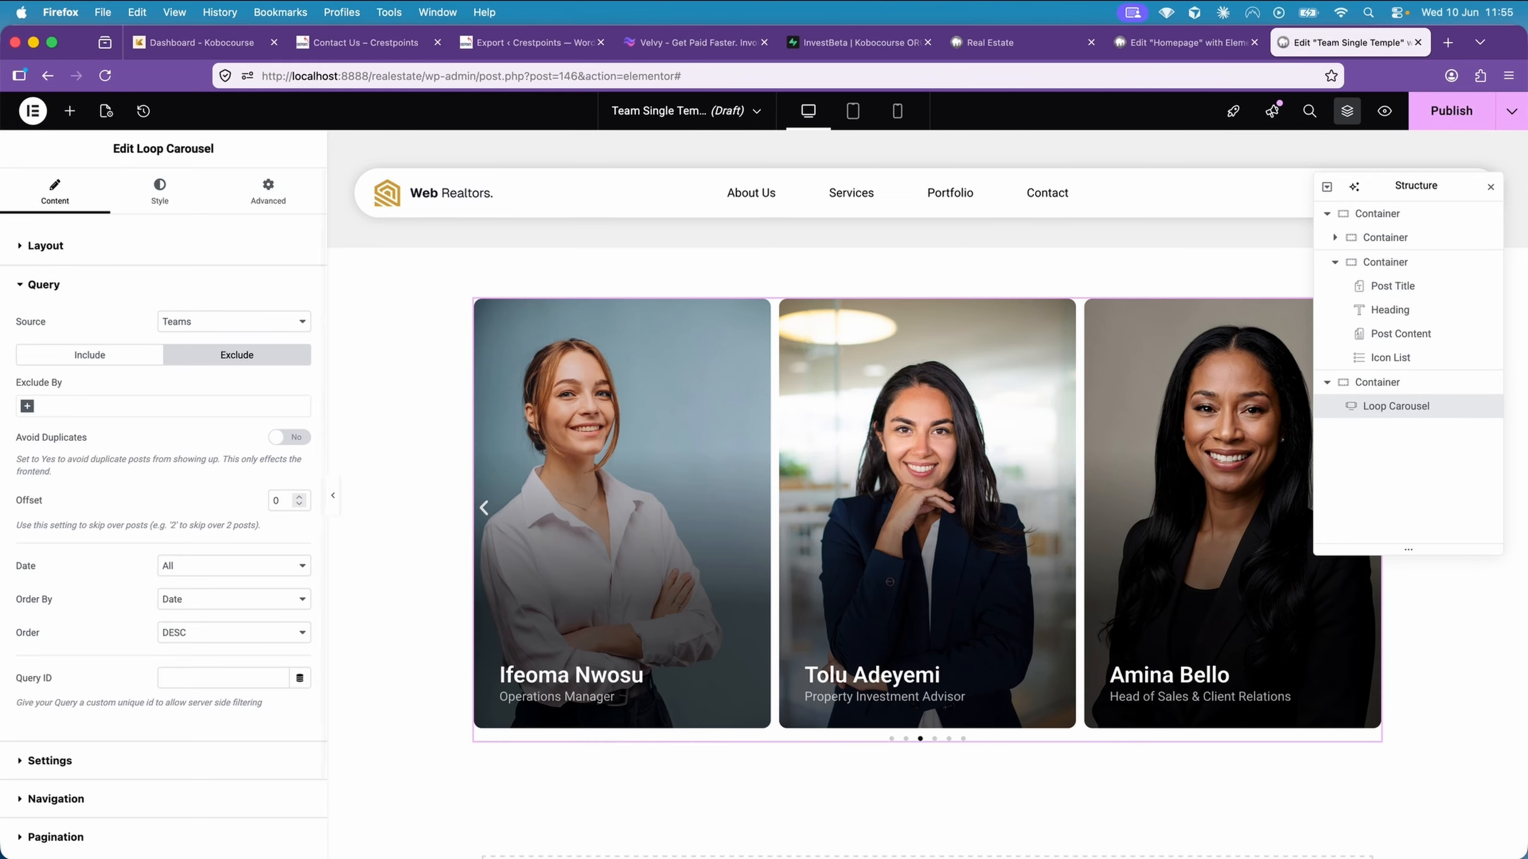
click(25, 407)
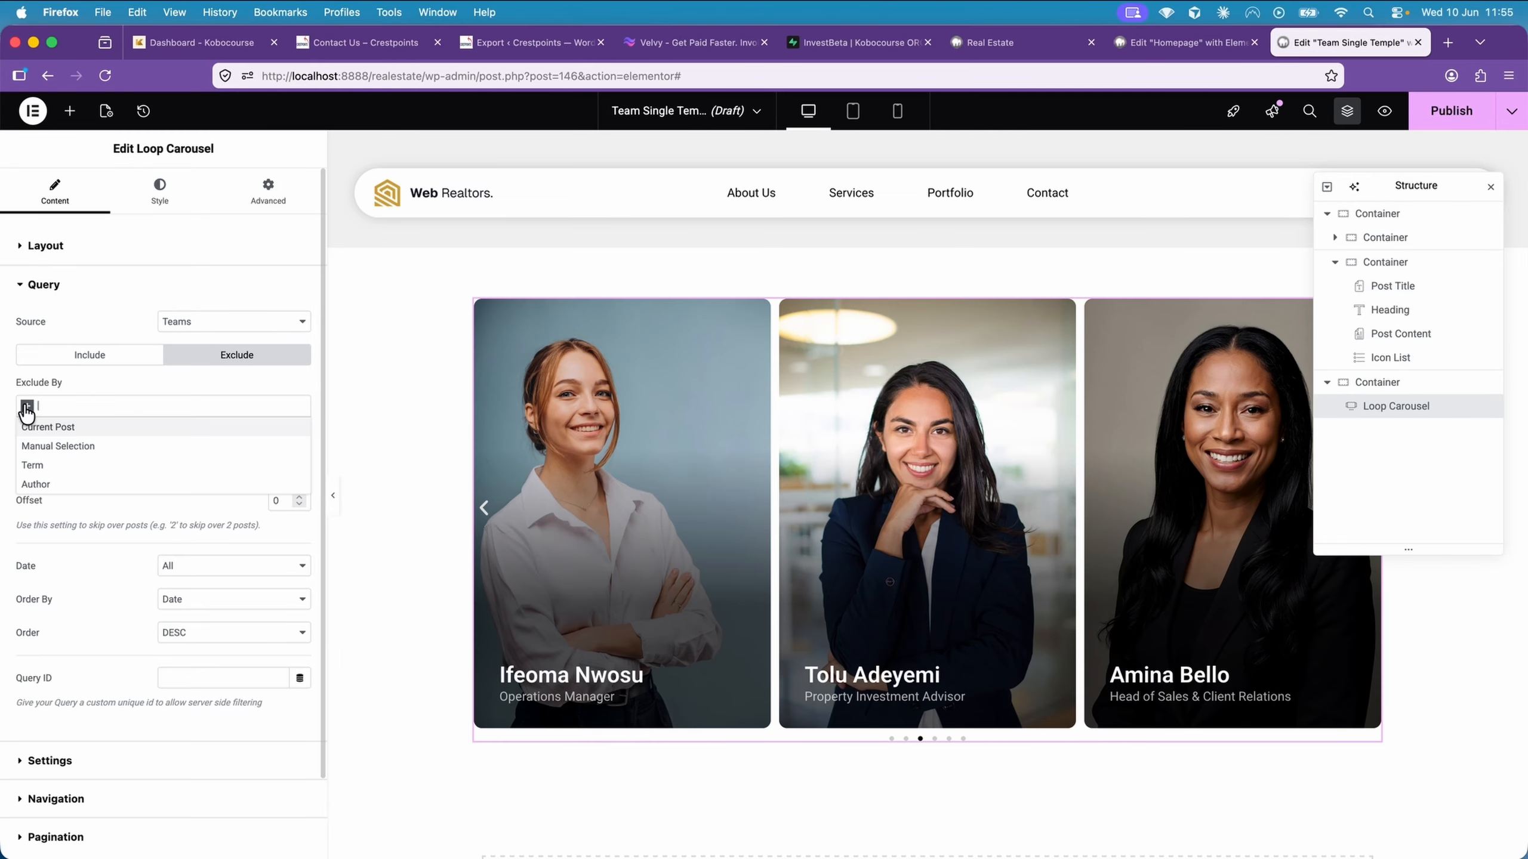
click(75, 426)
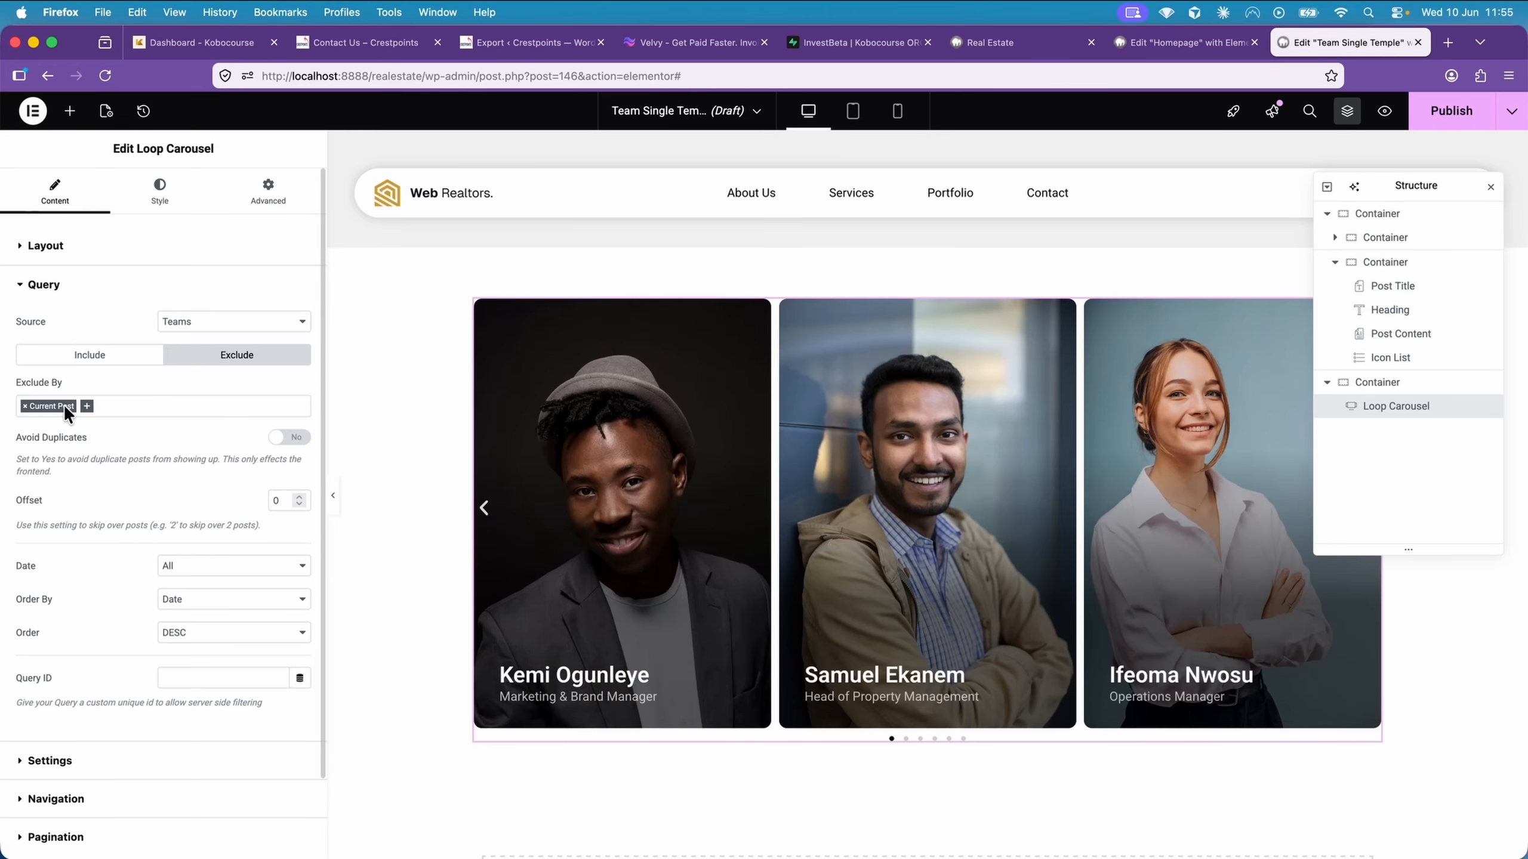
Publish the single template with a display condition that includes Teams
click(1452, 115)
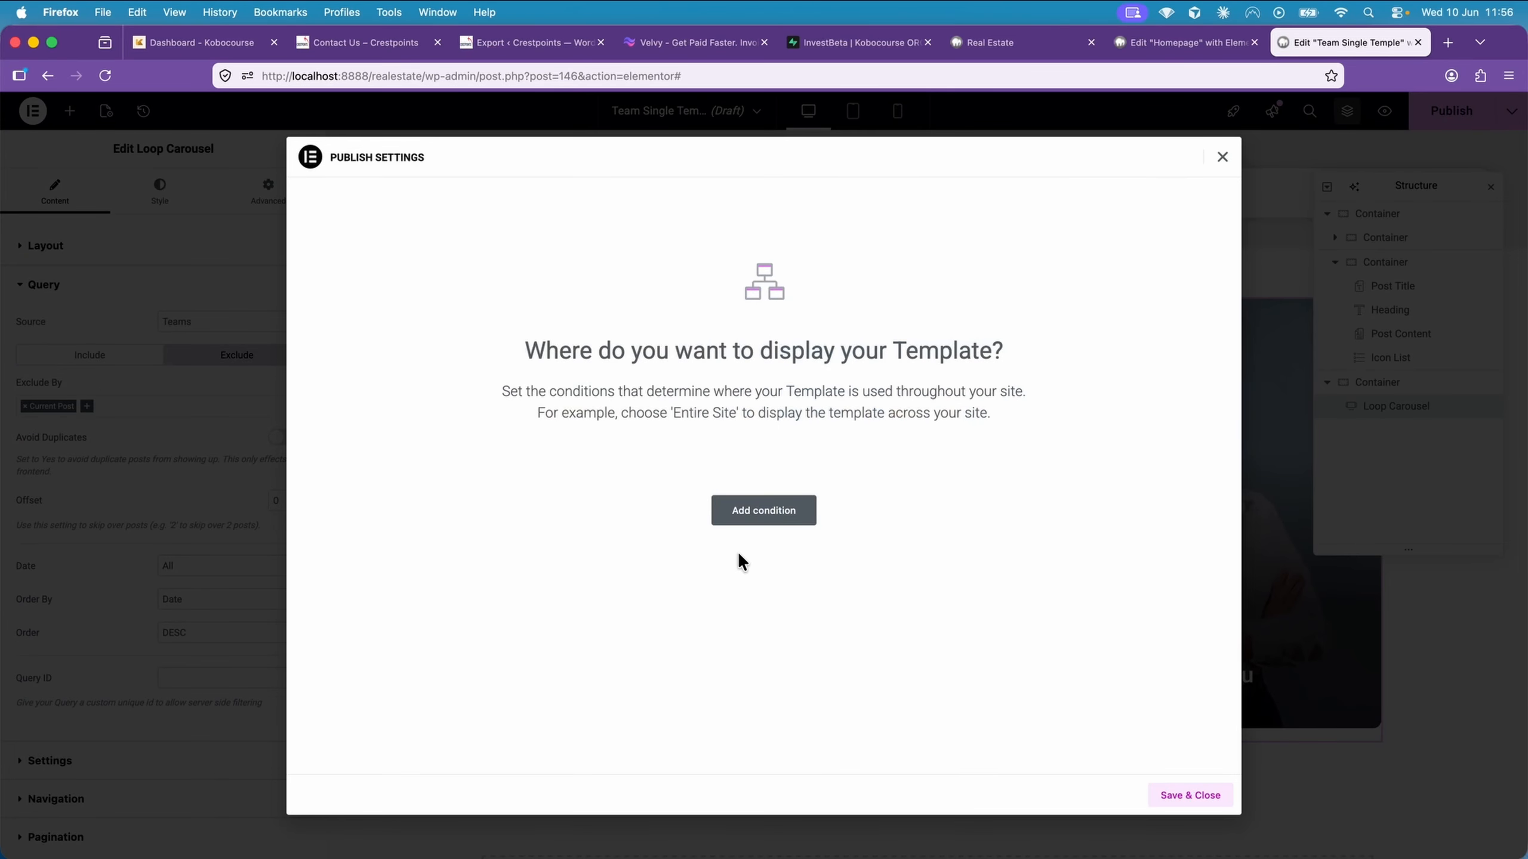
click(744, 510)
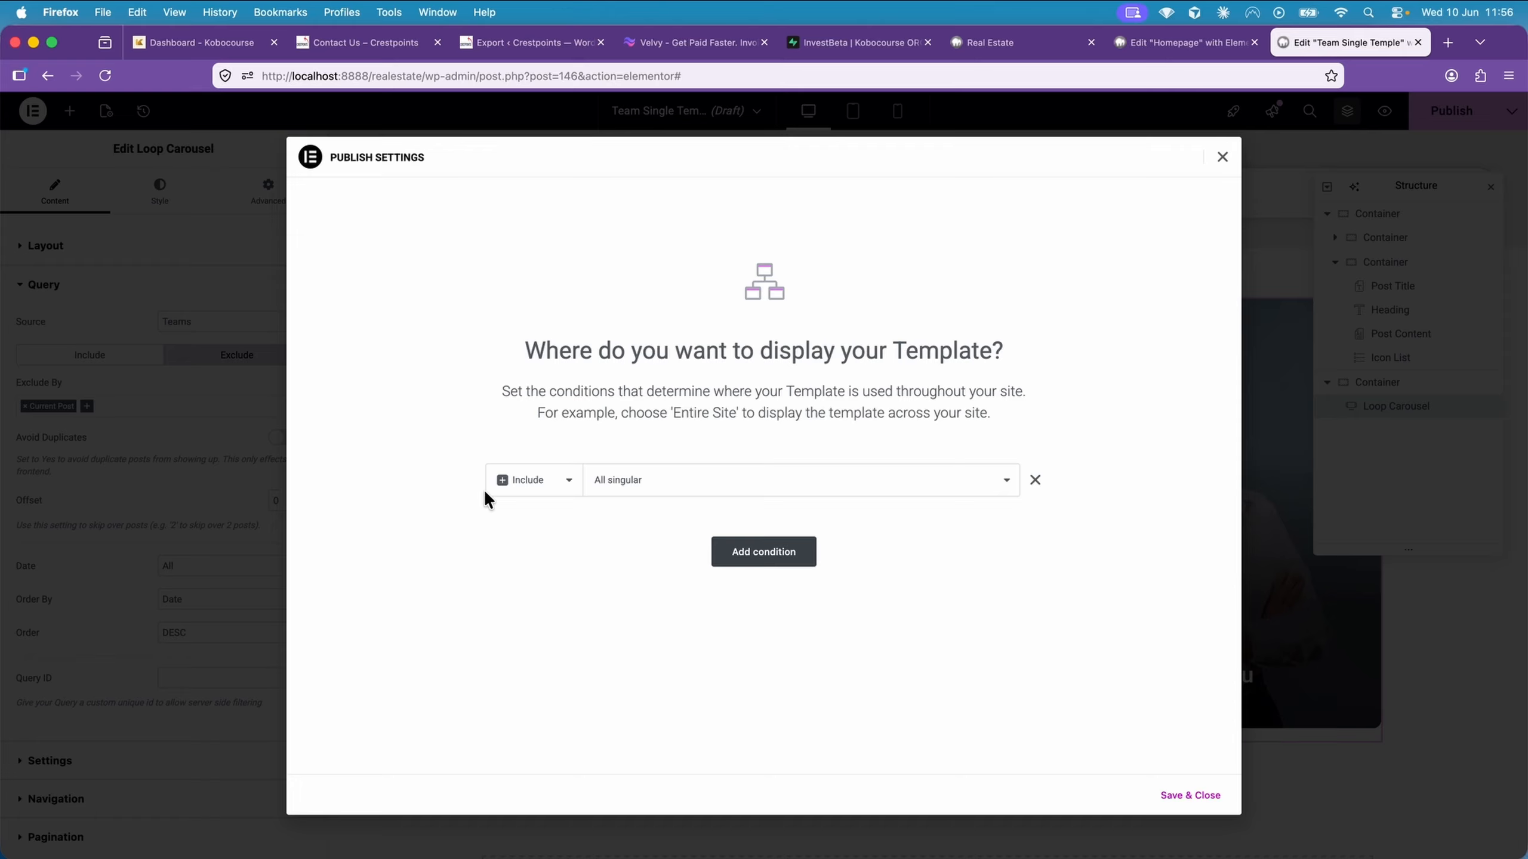
click(637, 482)
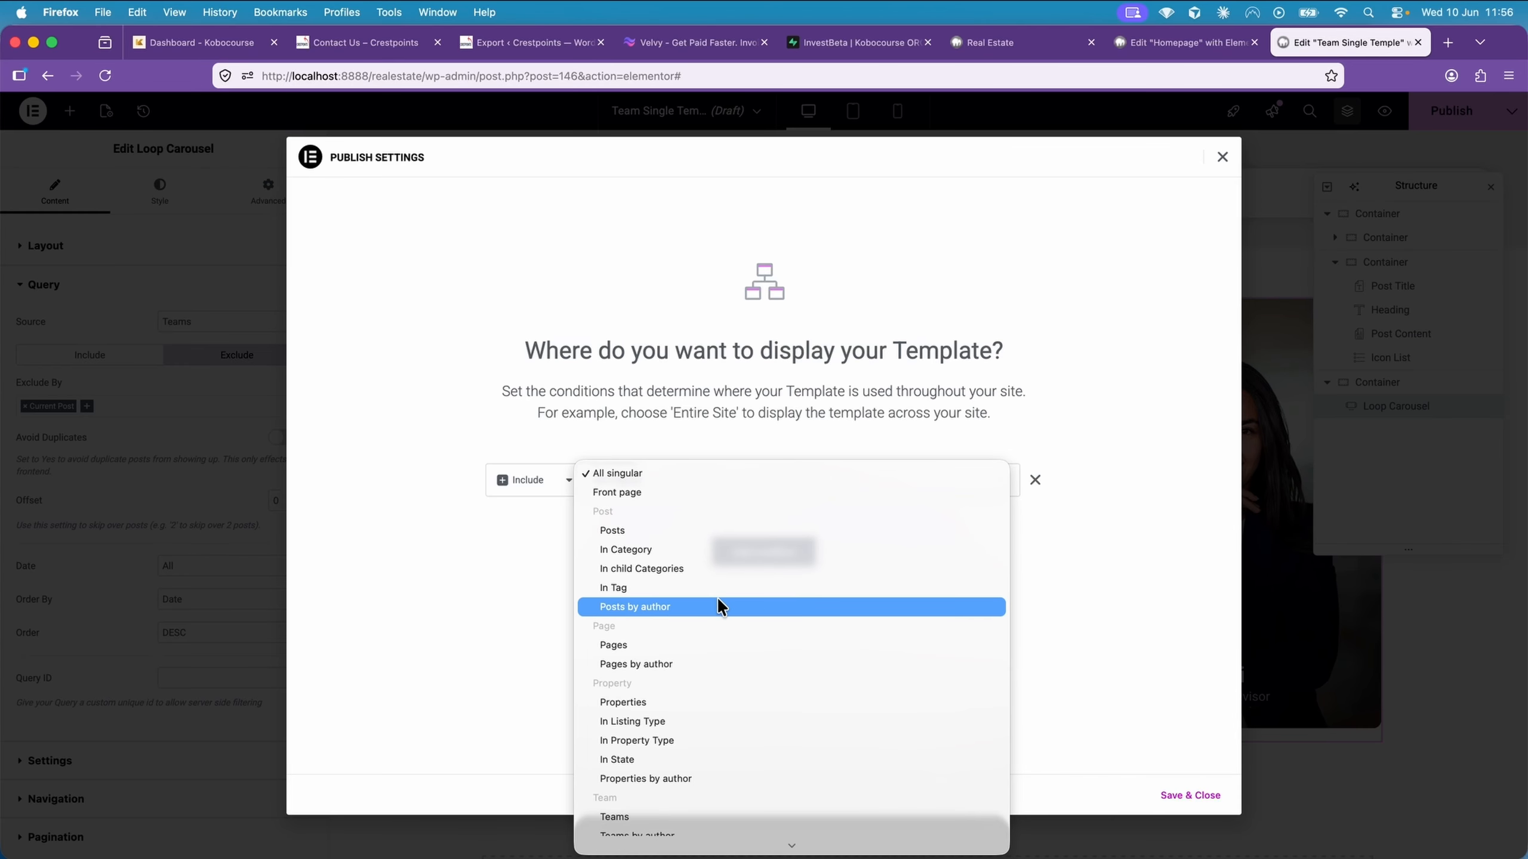
scroll(716, 607, down, 3)
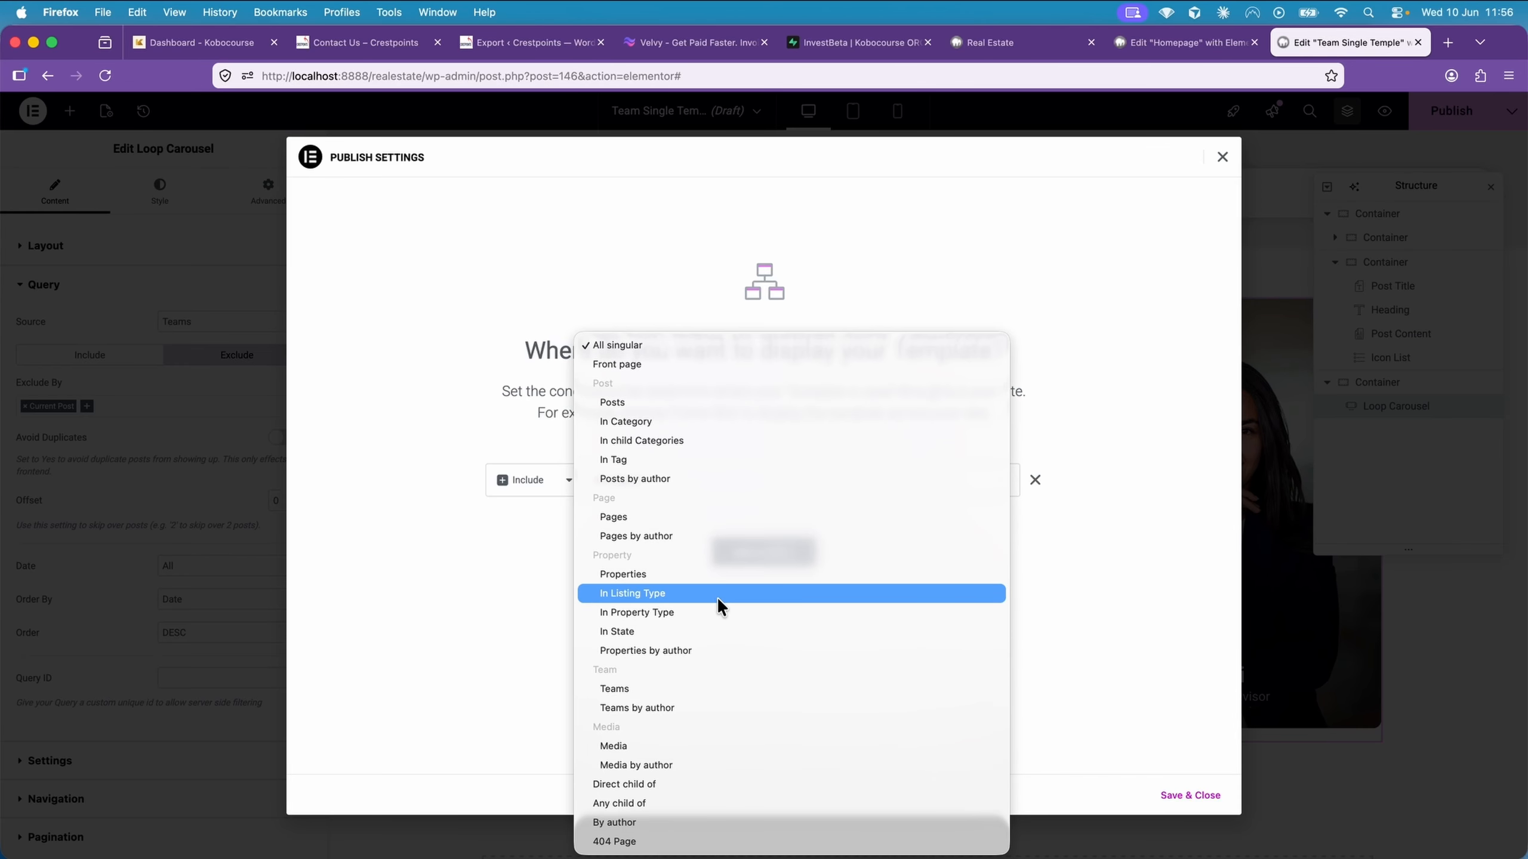
click(697, 693)
click(1185, 795)
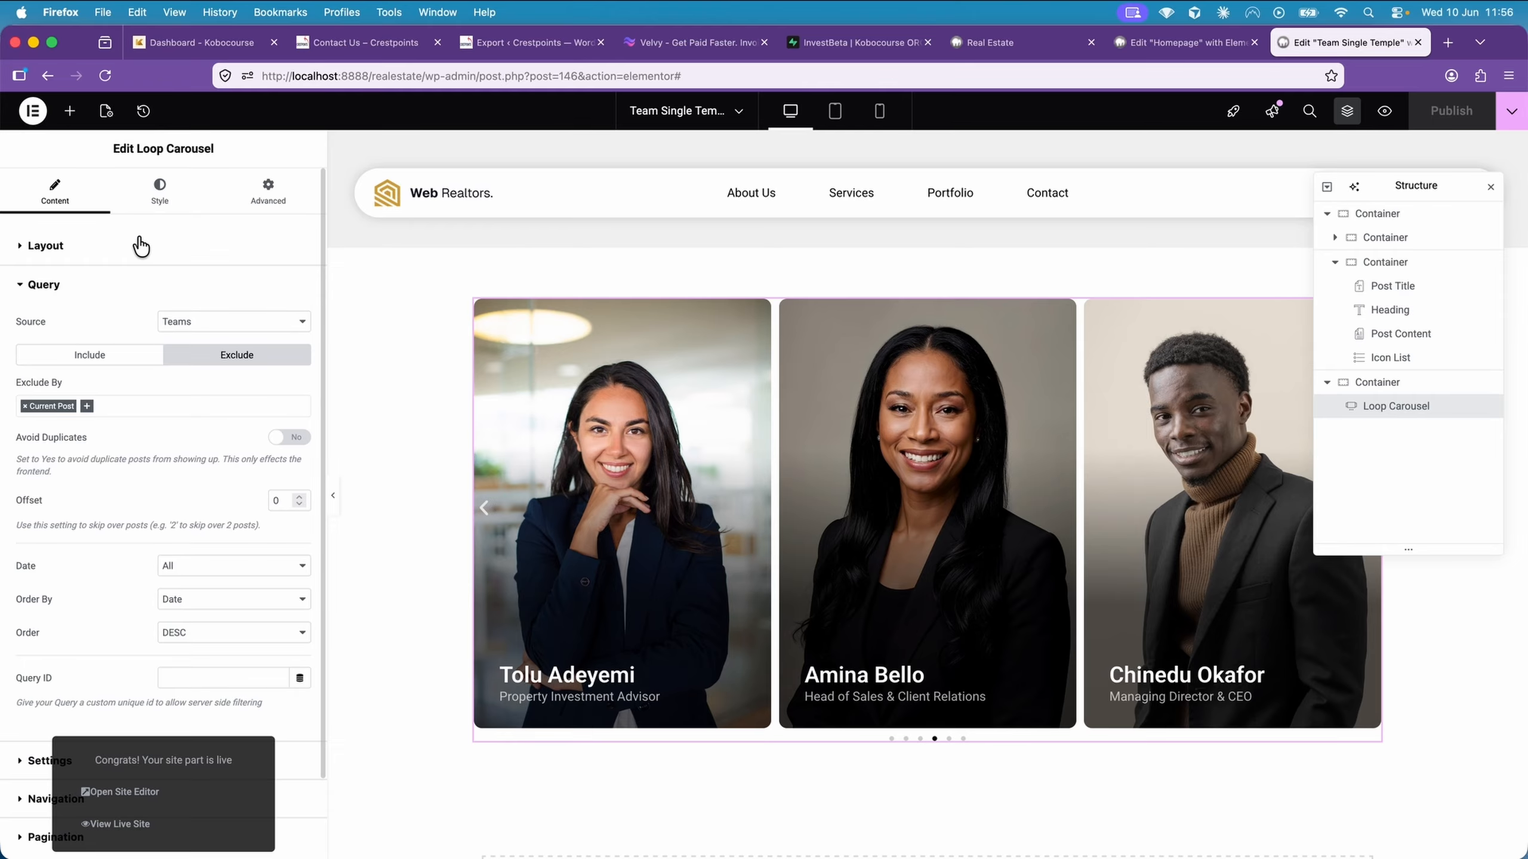
Exit the template editor and open the live homepage at its "Meet the team" carousel
click(32, 111)
click(74, 343)
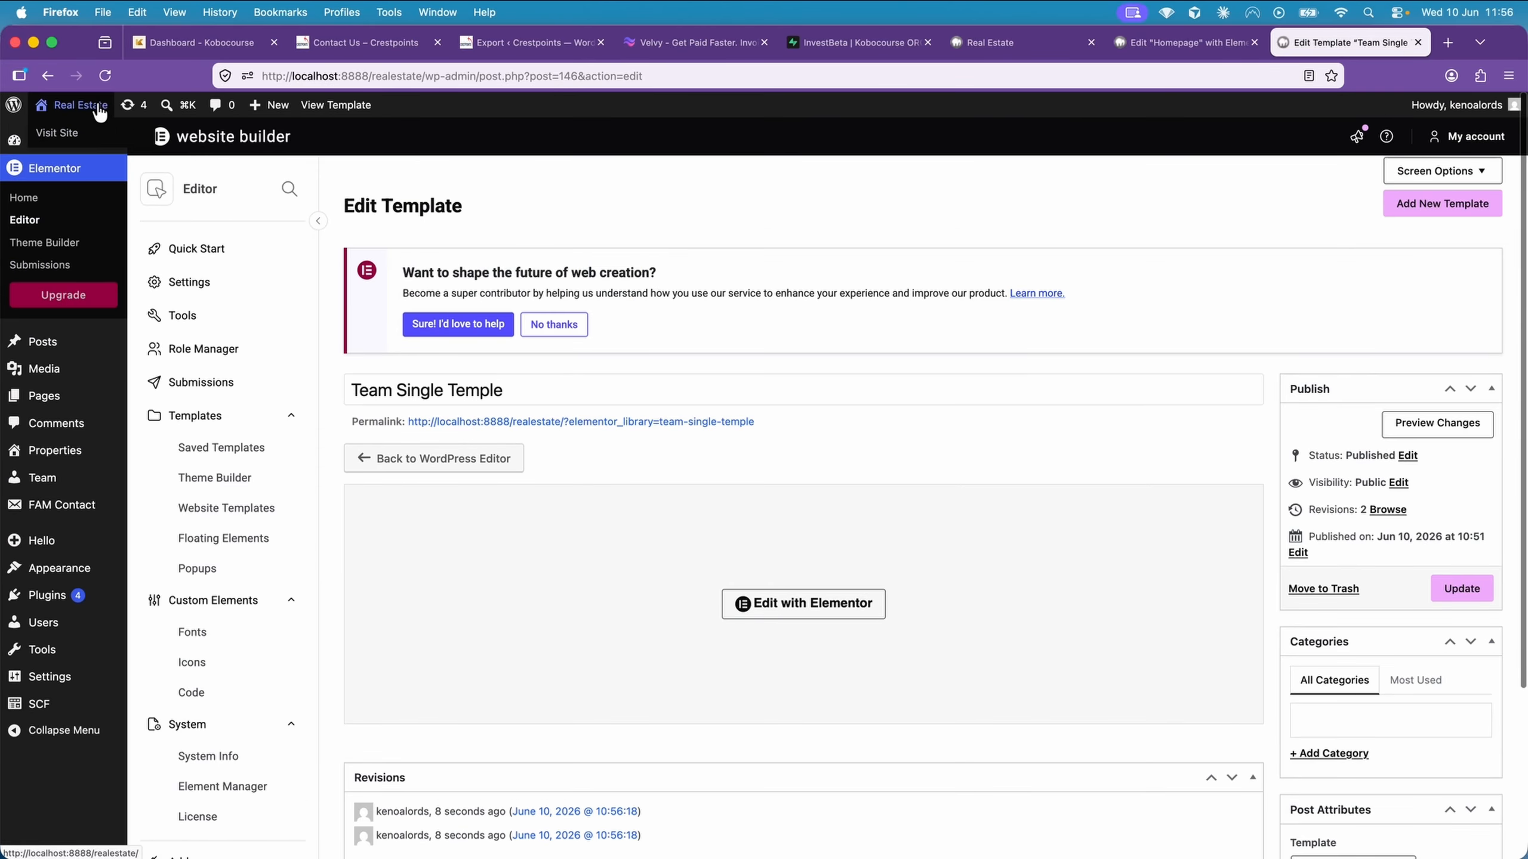
click(98, 100)
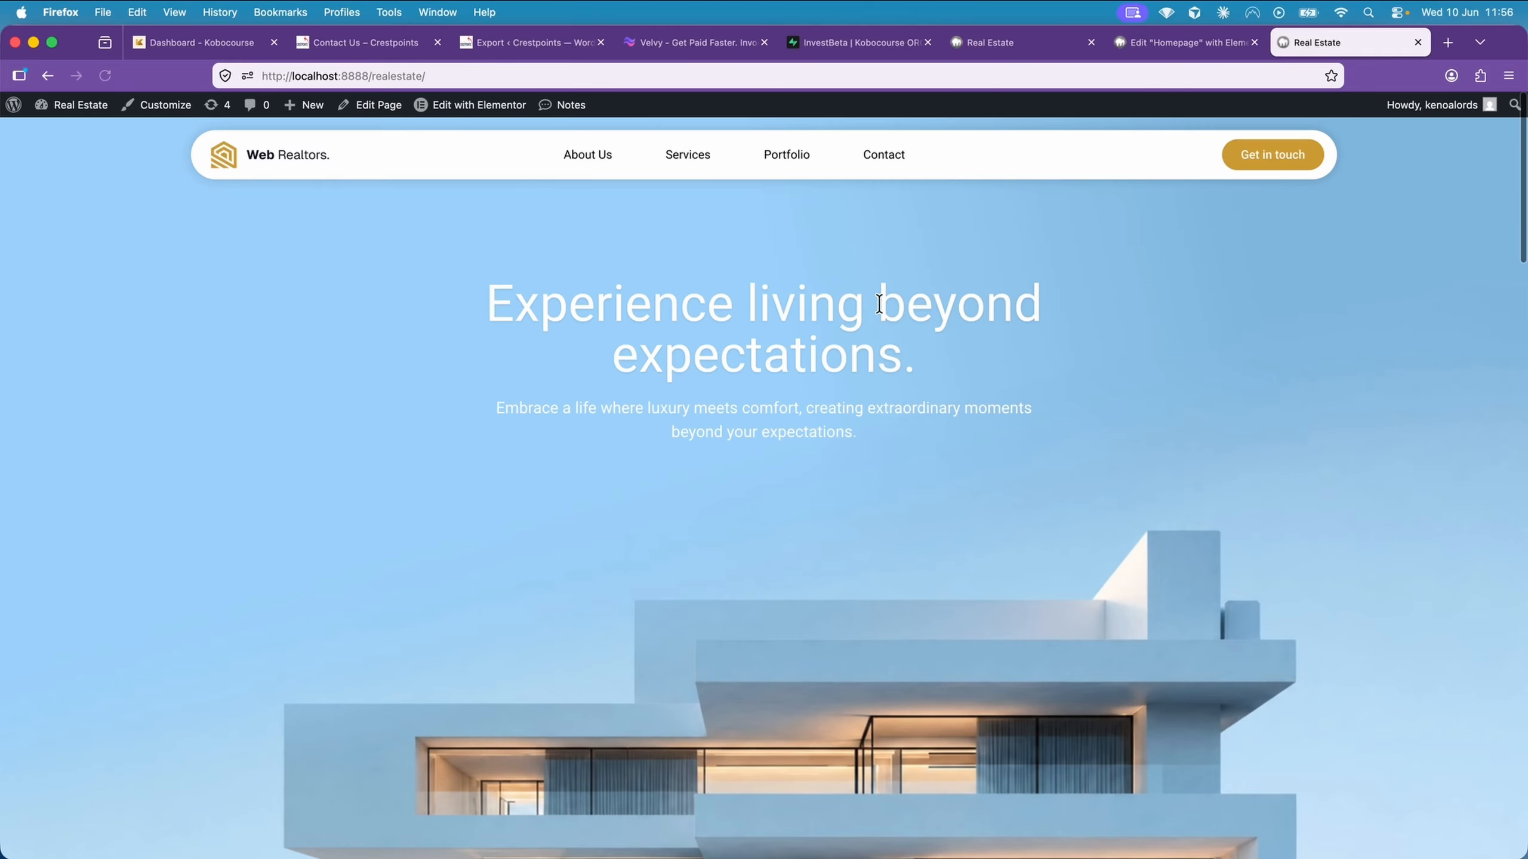
scroll(887, 301, down, 15)
scroll(892, 309, down, 7)
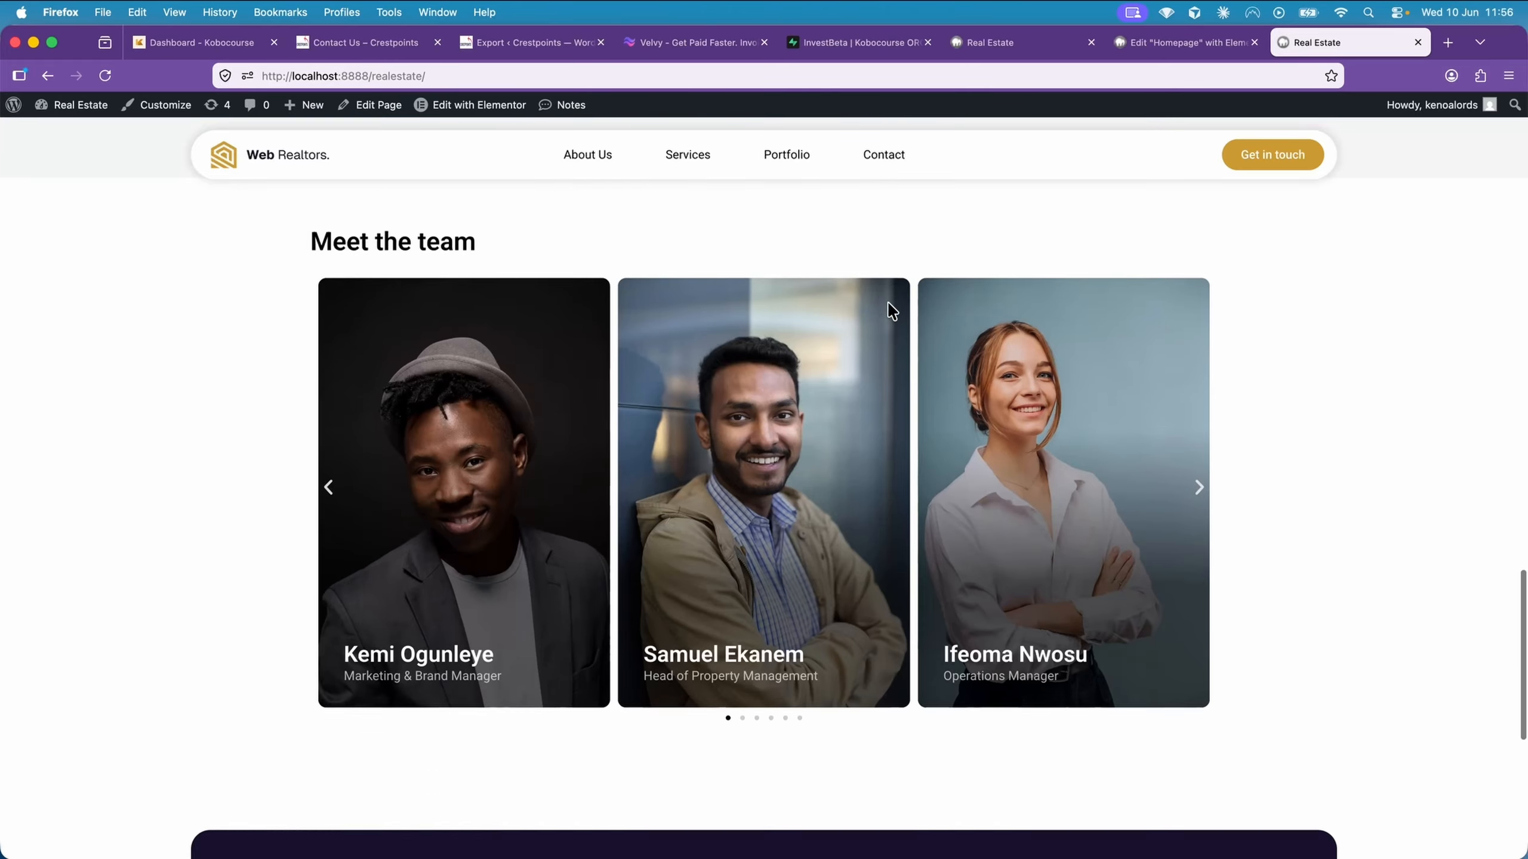
Open the Managing Director & CEO's profile from the homepage team carousel and check its spacing and the related-members carousel
click(330, 457)
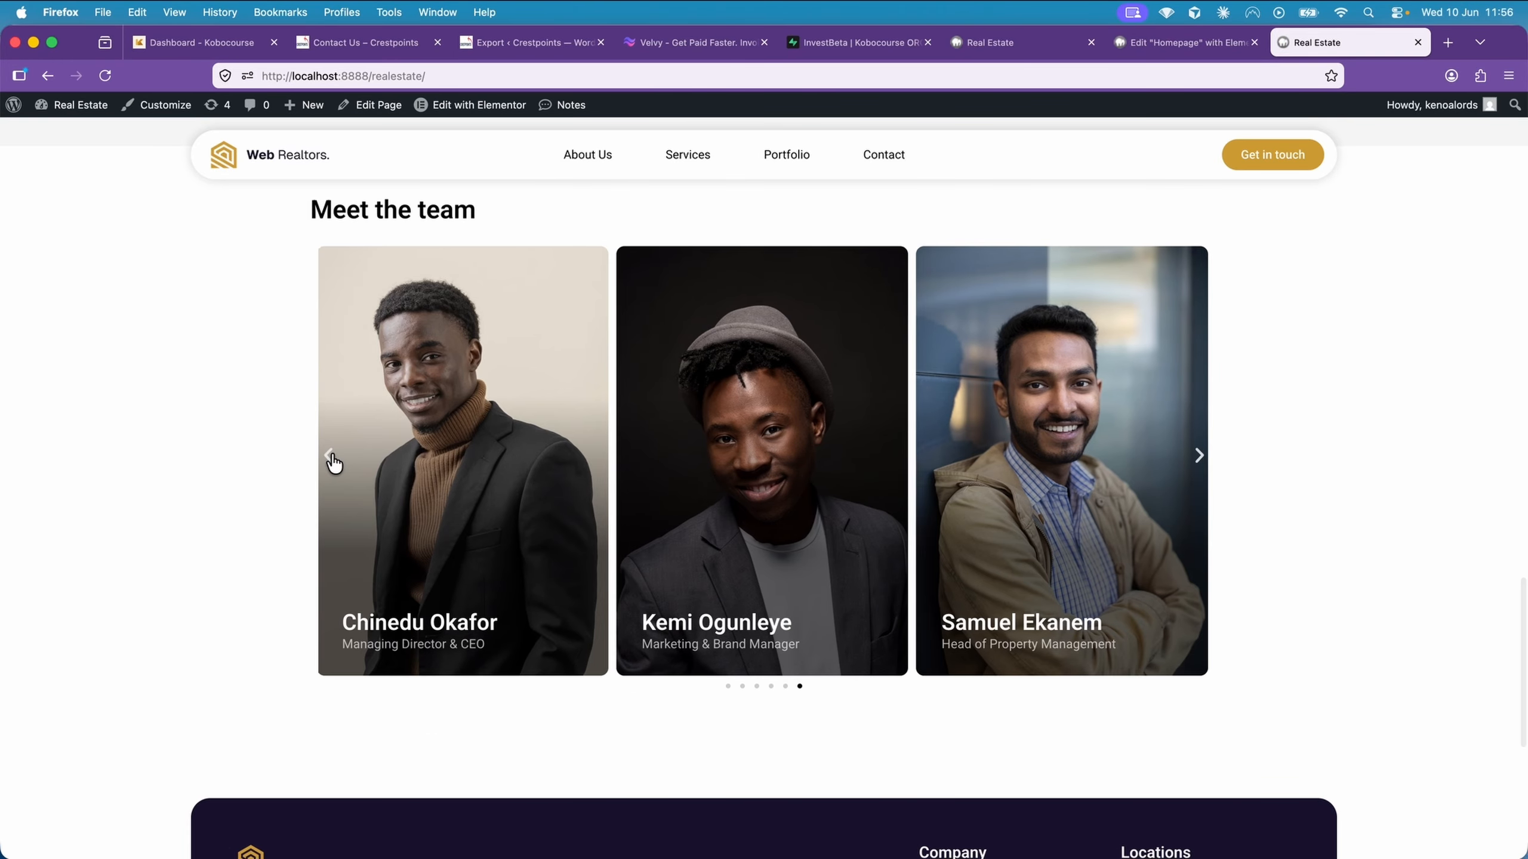
click(332, 458)
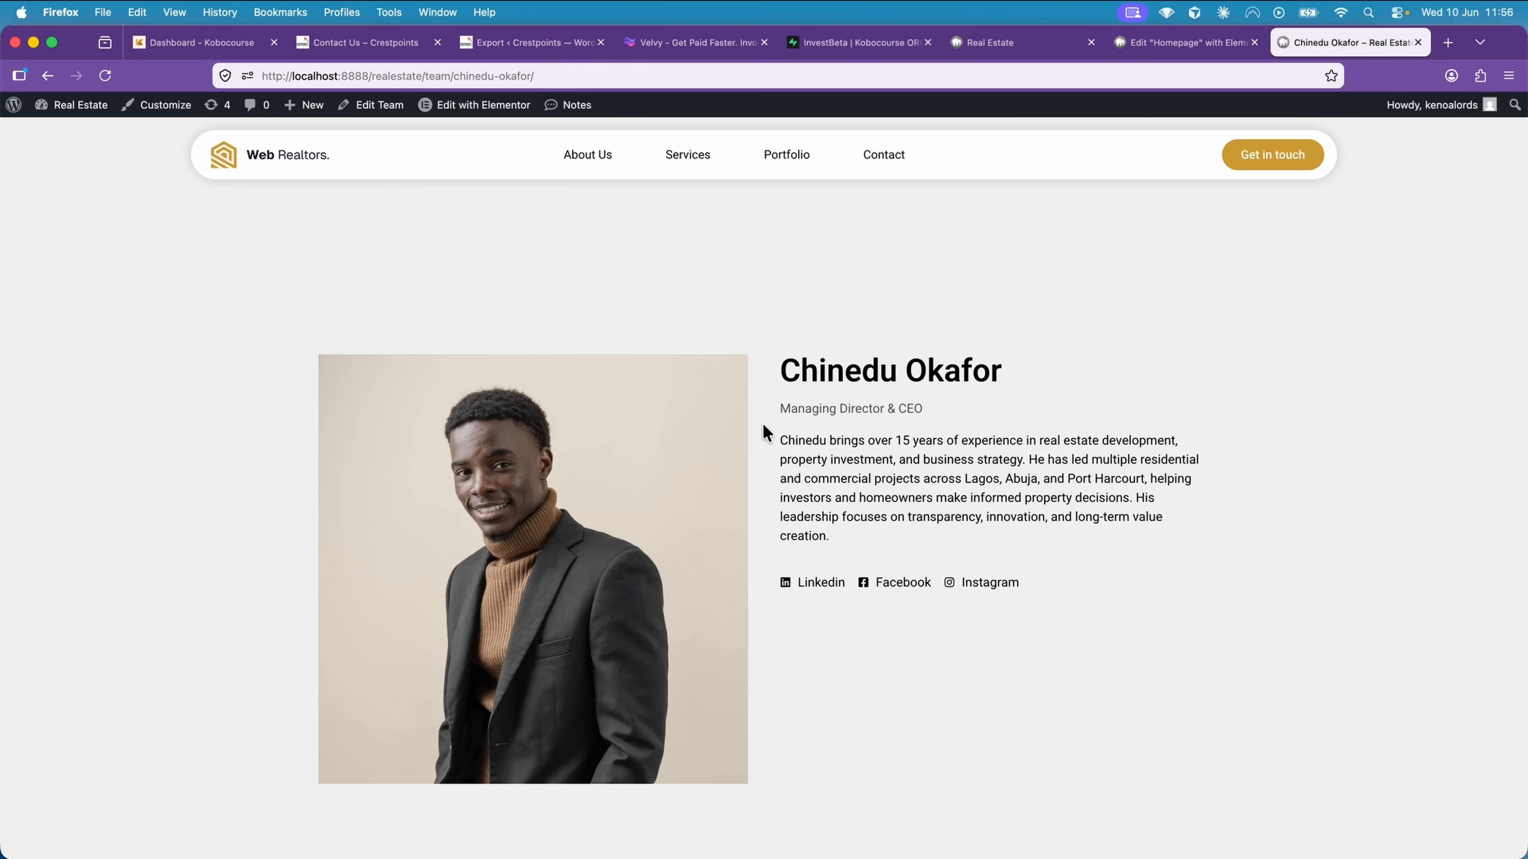
scroll(762, 422, down, 8)
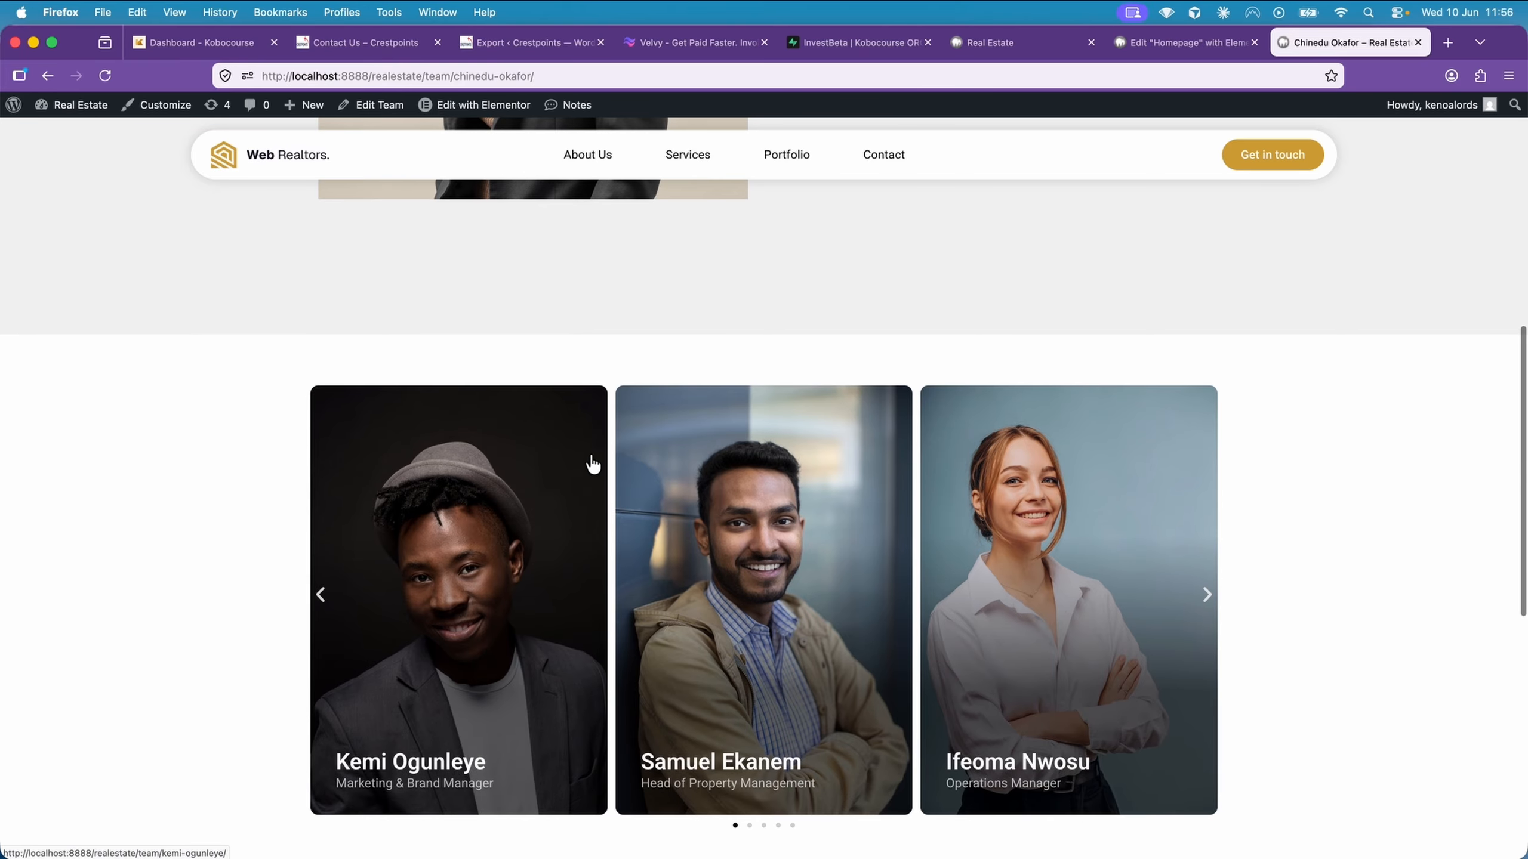
scroll(627, 476, down, 3)
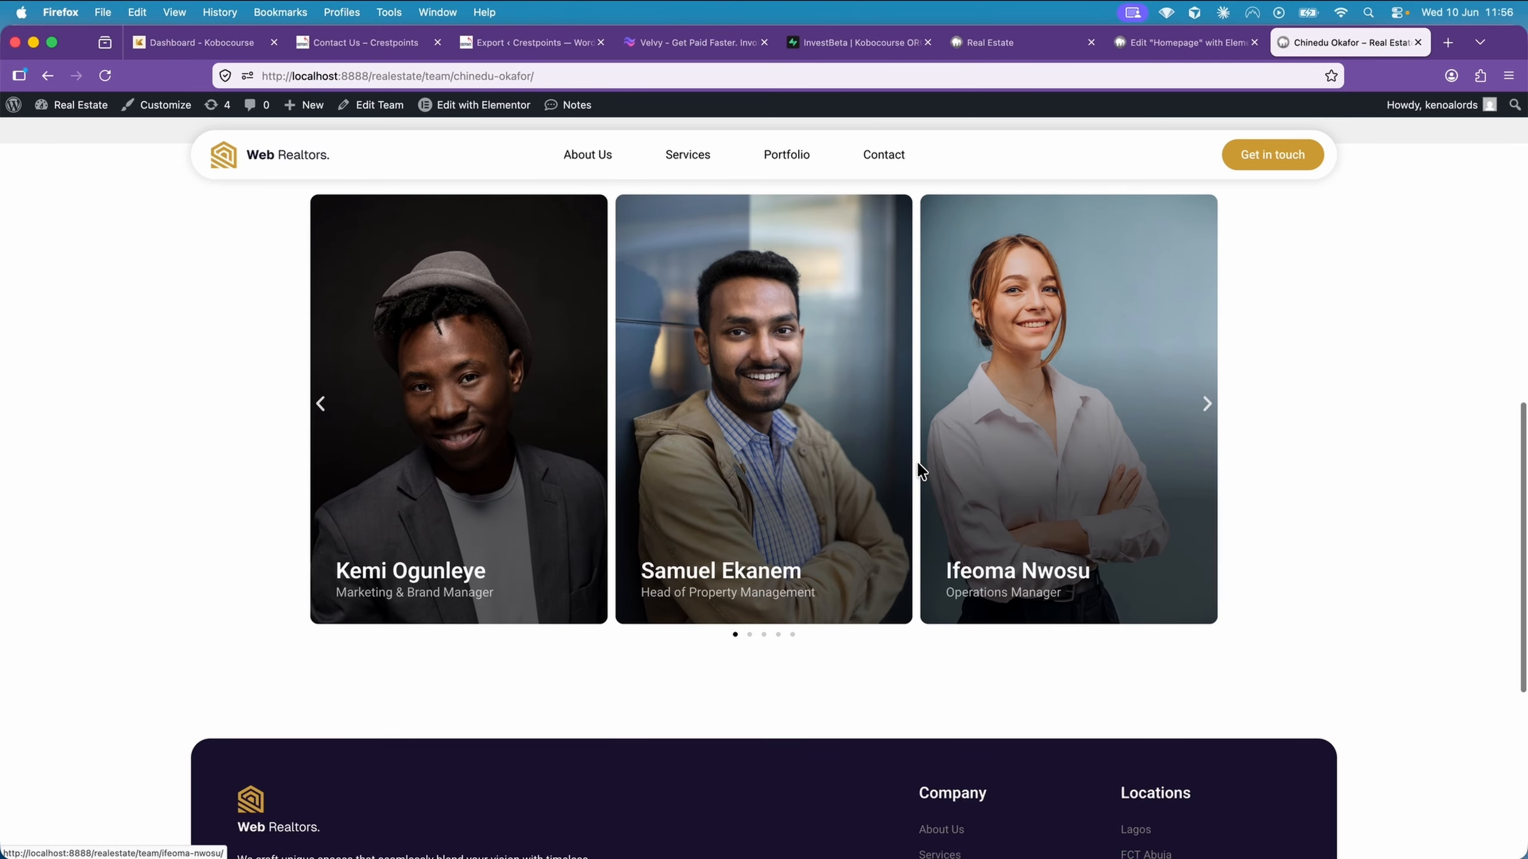
mouse_move(516, 105)
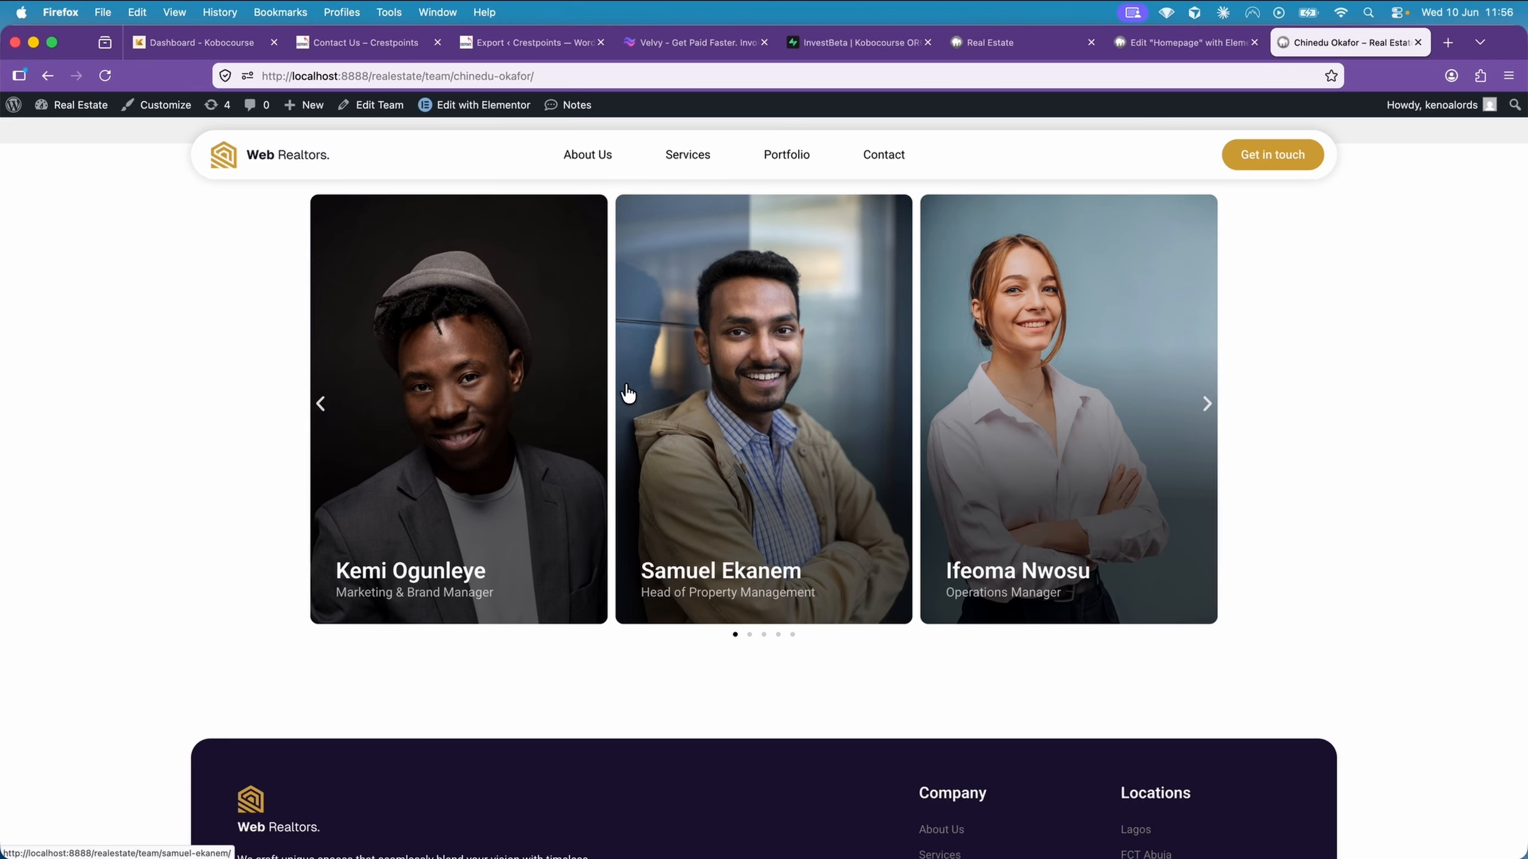
scroll(433, 235, up, 3)
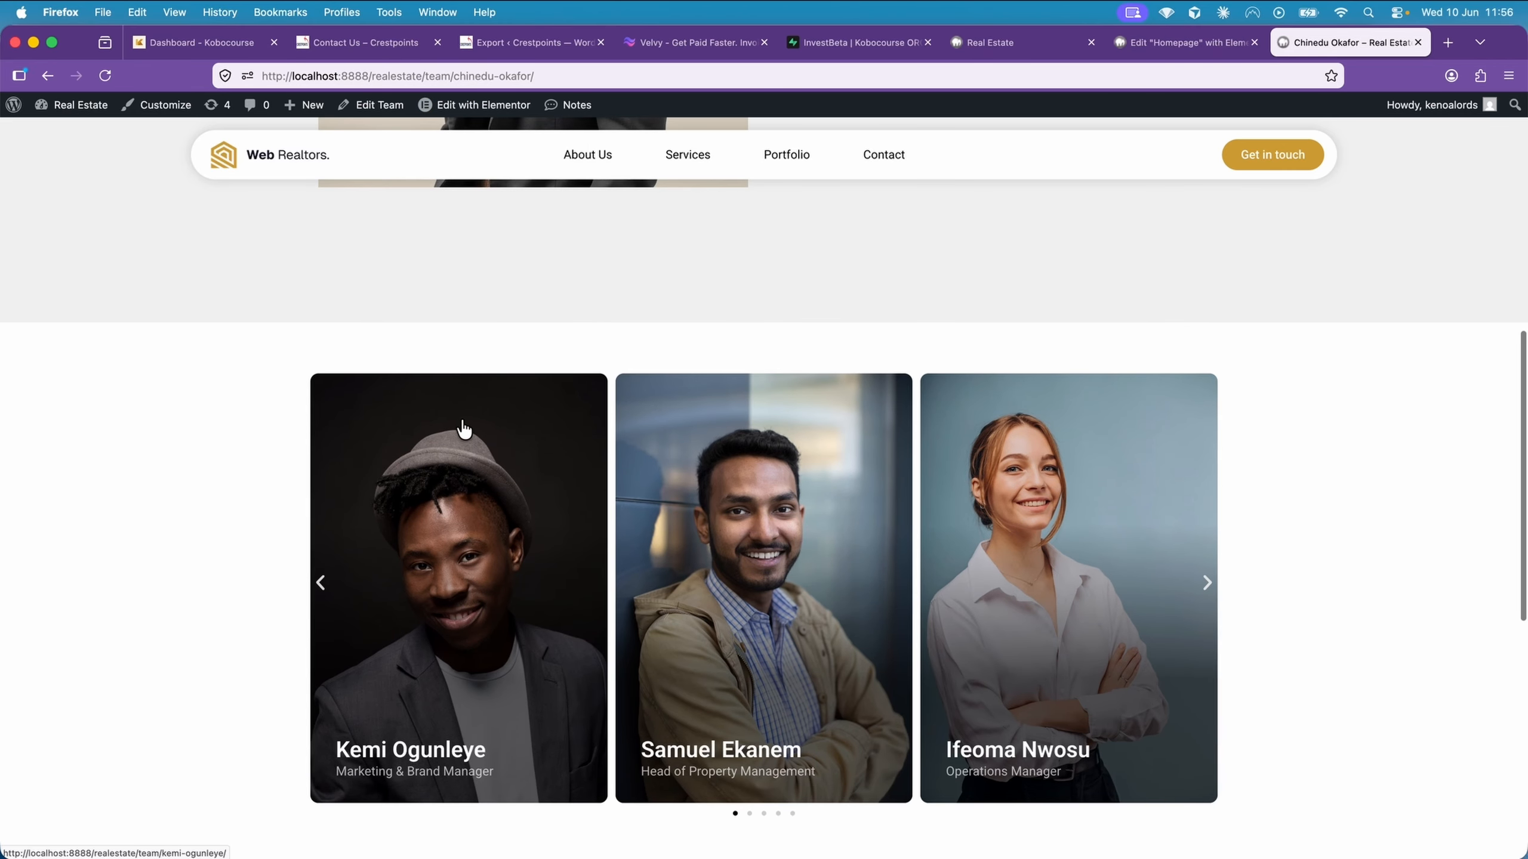
scroll(548, 360, up, 10)
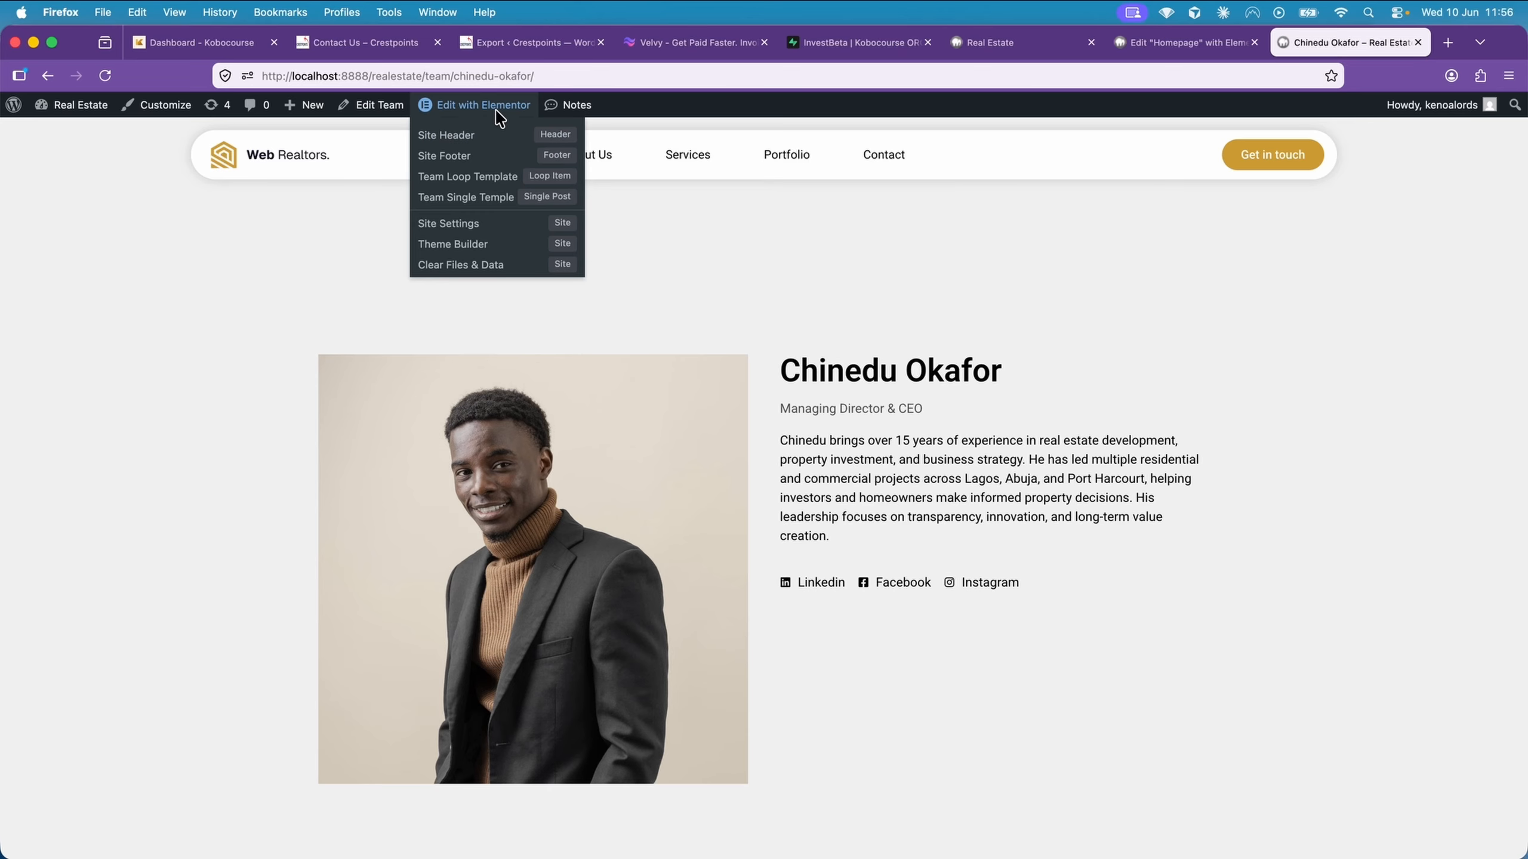
Open the Team Single Temple template in Elementor and set its first container's padding to 12 em top and 4 em bottom
click(504, 207)
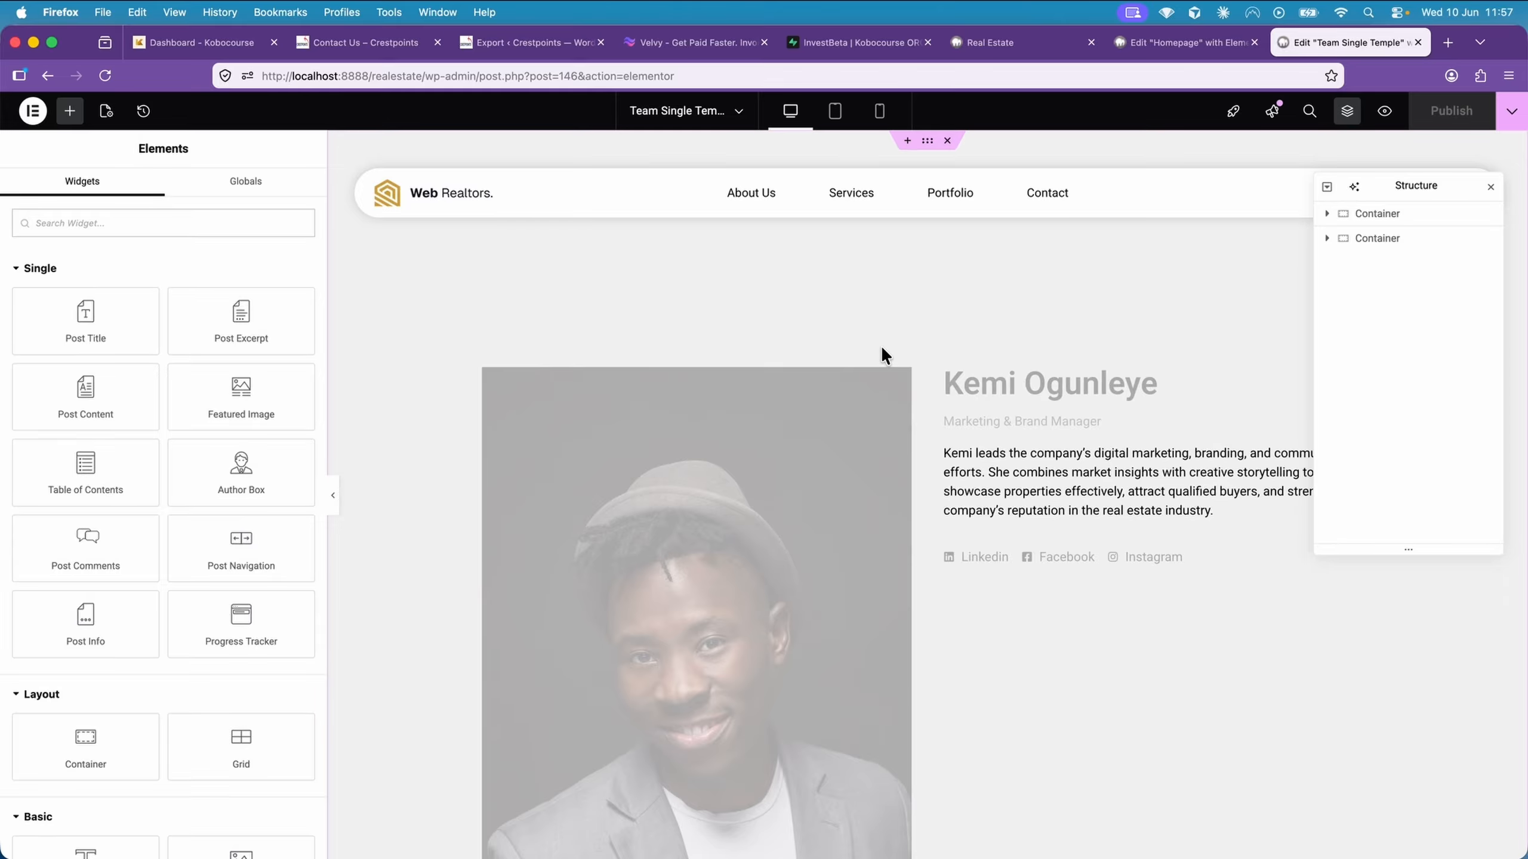
click(1344, 214)
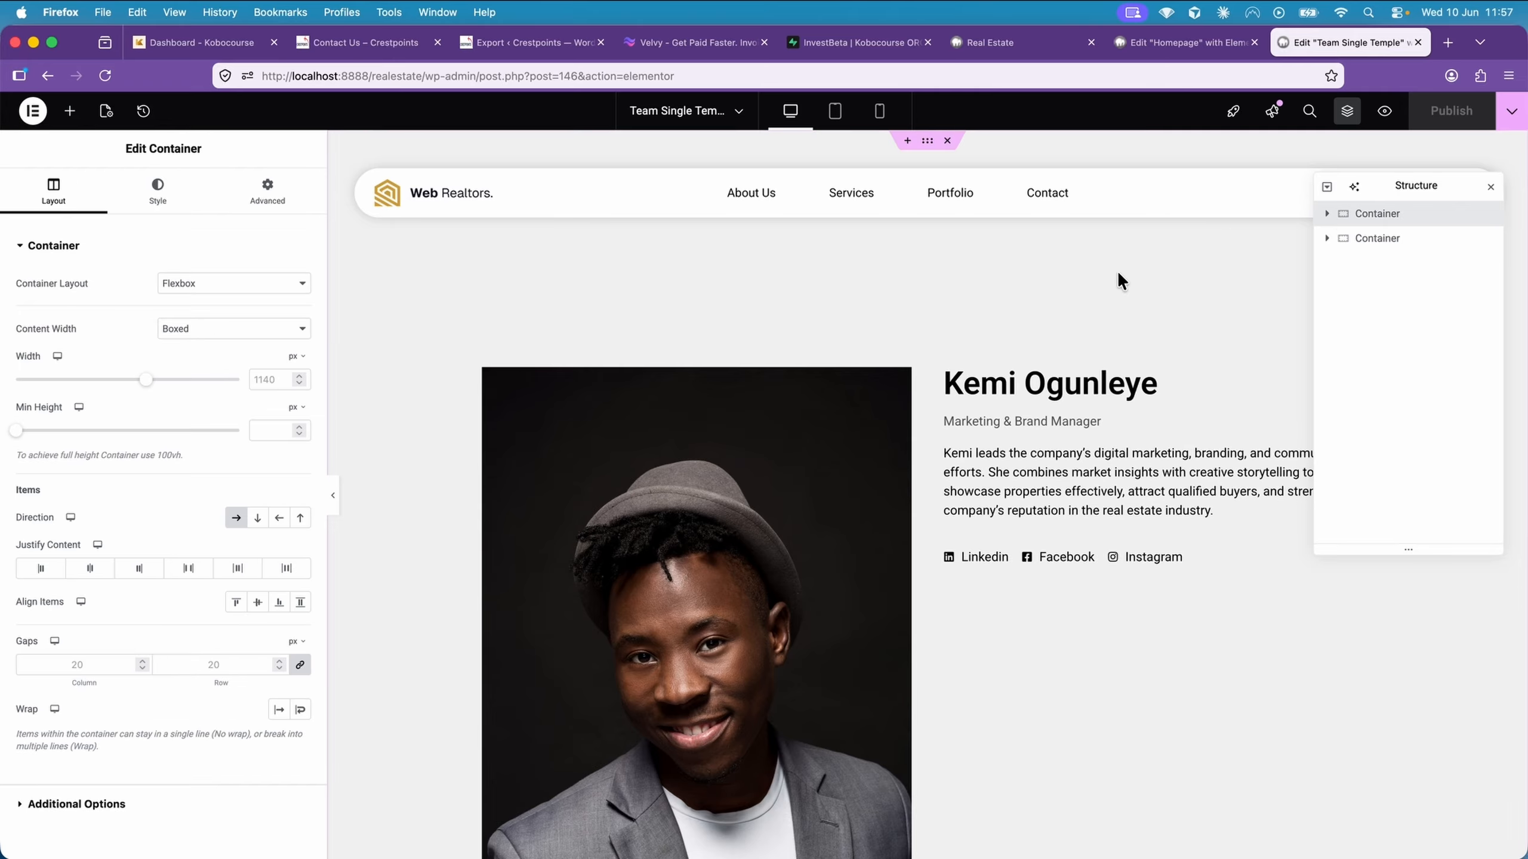
click(237, 202)
click(73, 367)
click(74, 366)
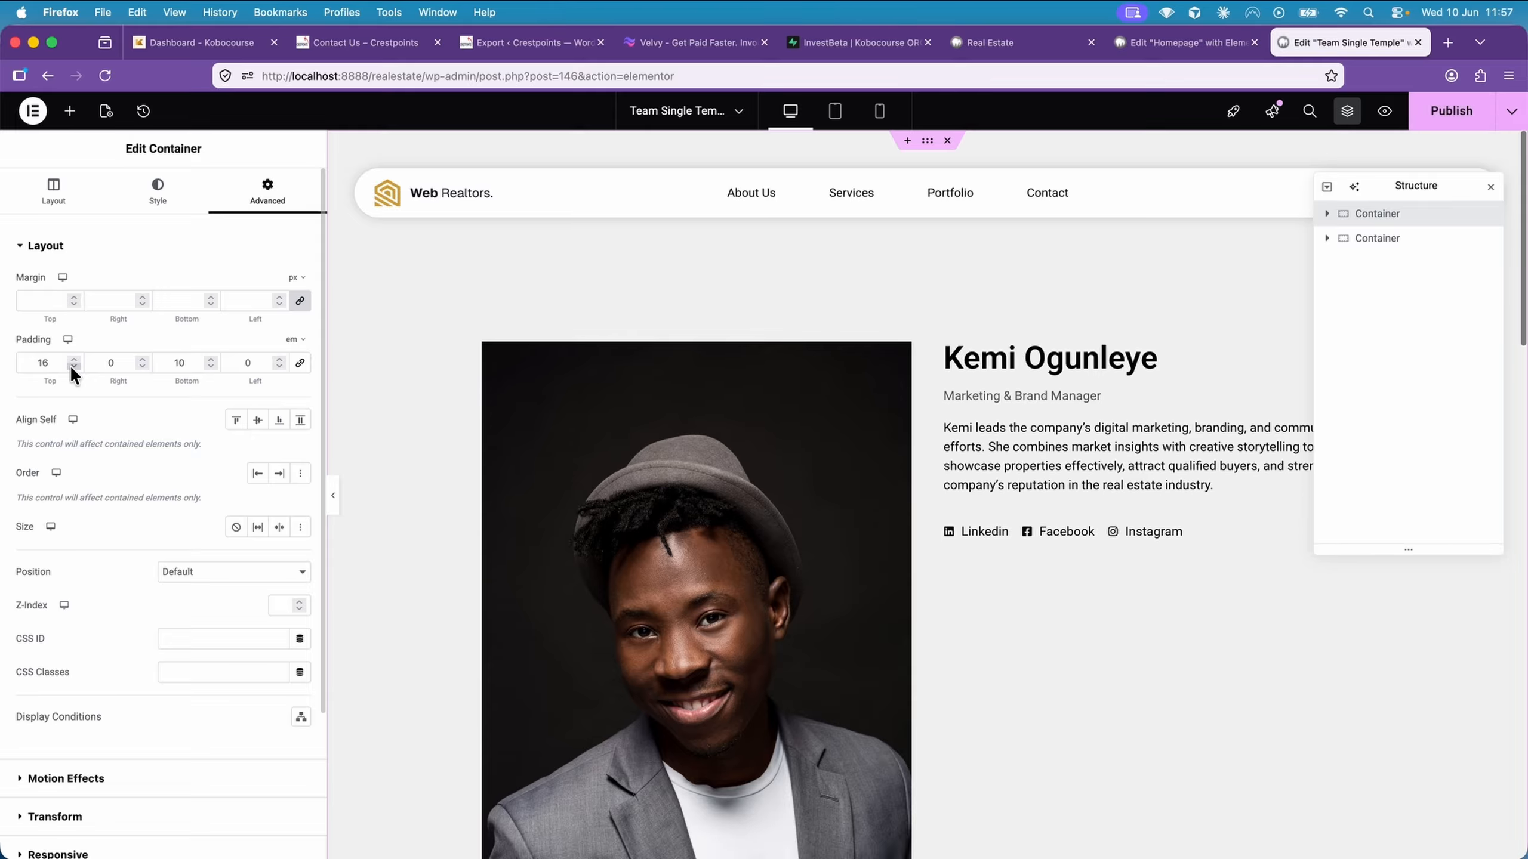
click(73, 366)
click(74, 366)
click(74, 366)
click(74, 367)
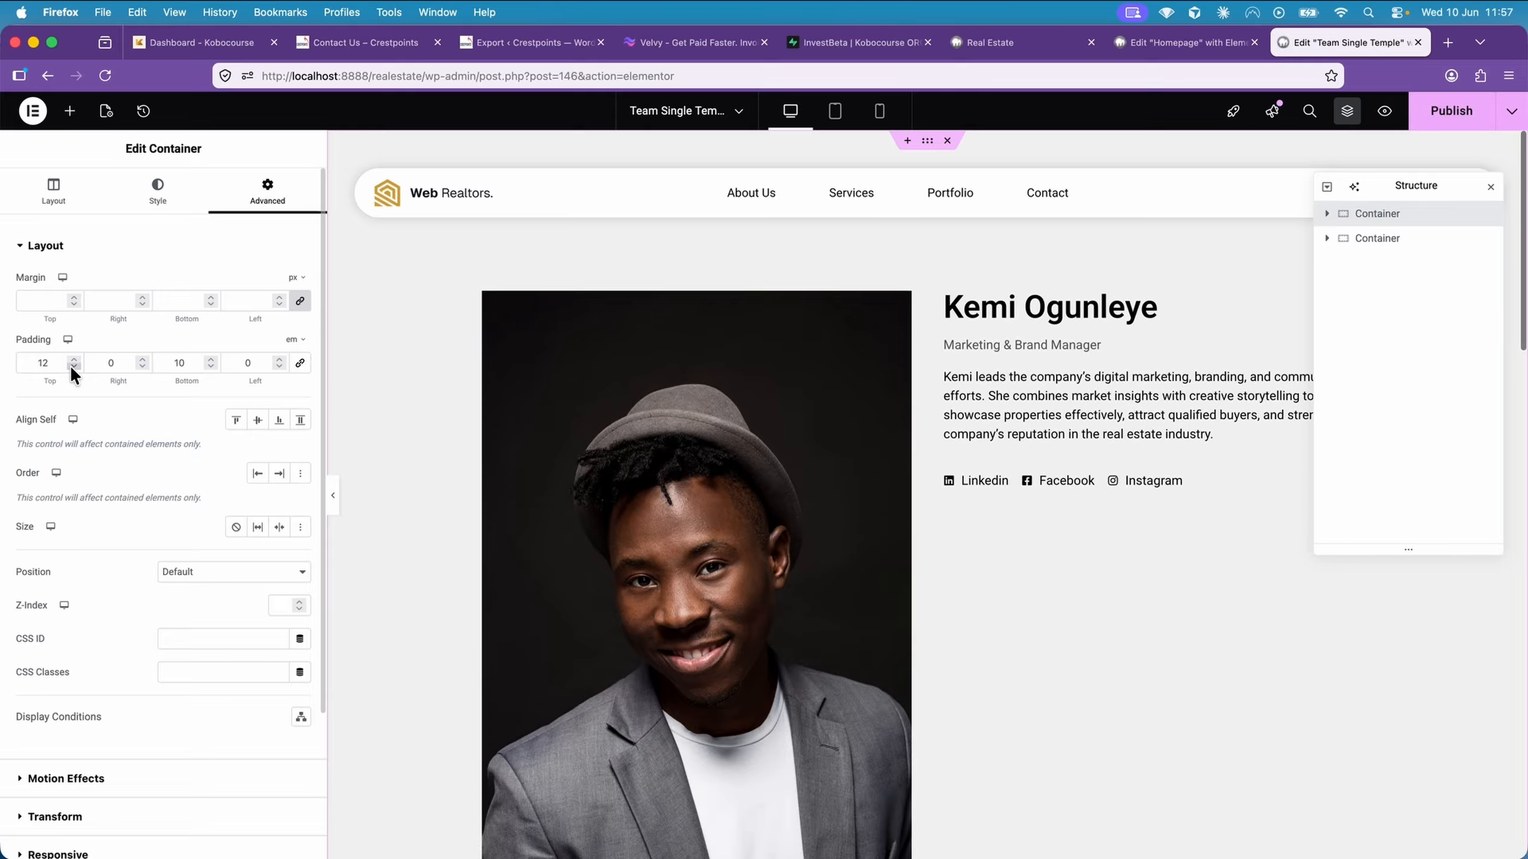
click(210, 366)
click(211, 367)
click(211, 366)
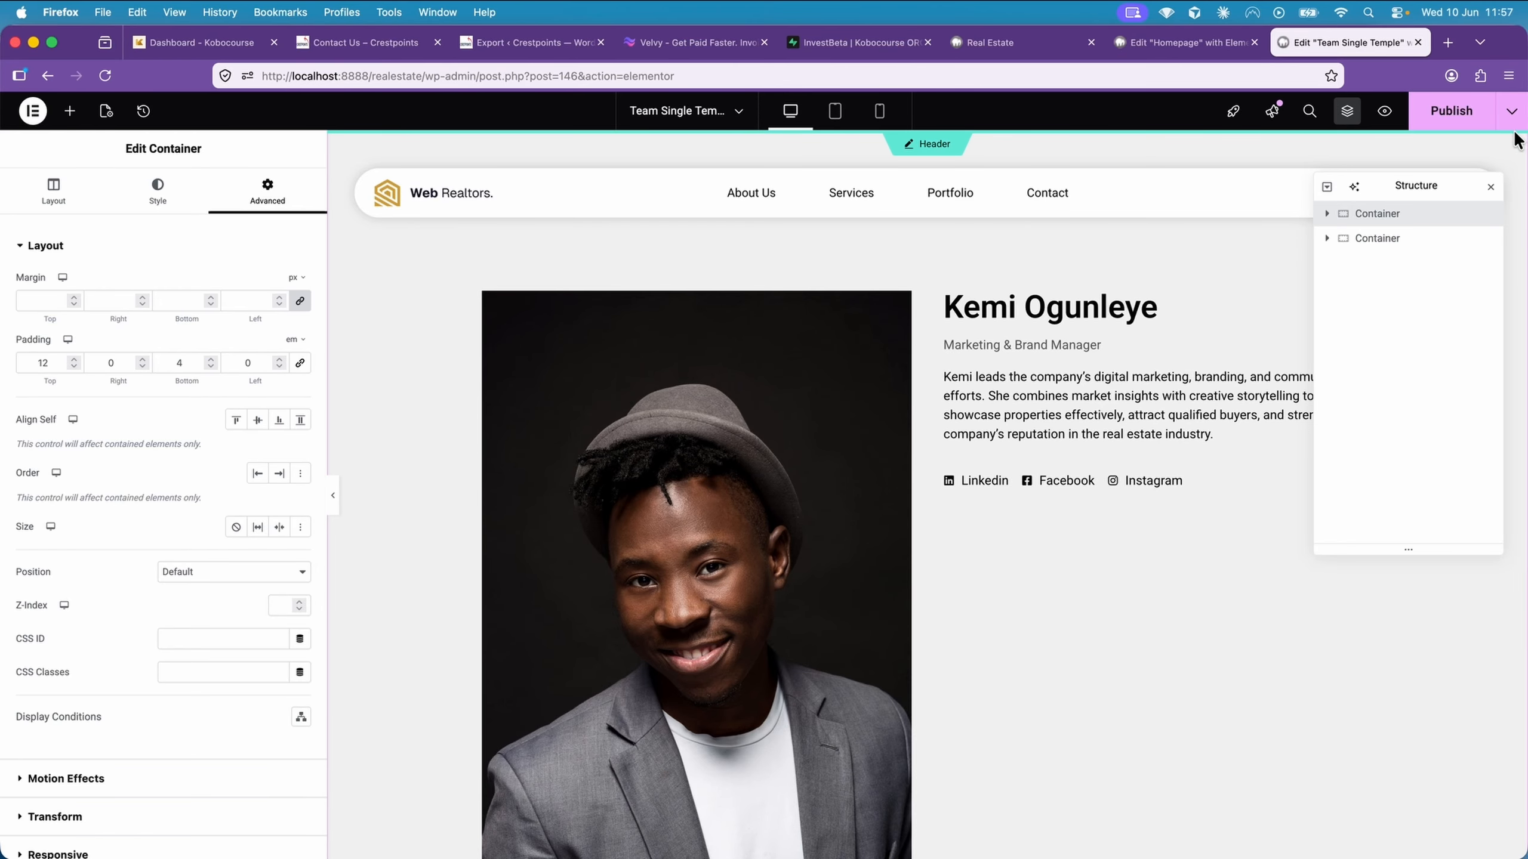
Add a Heading widget to the second container and place it above the Loop Carousel
scroll(1030, 403, down, 10)
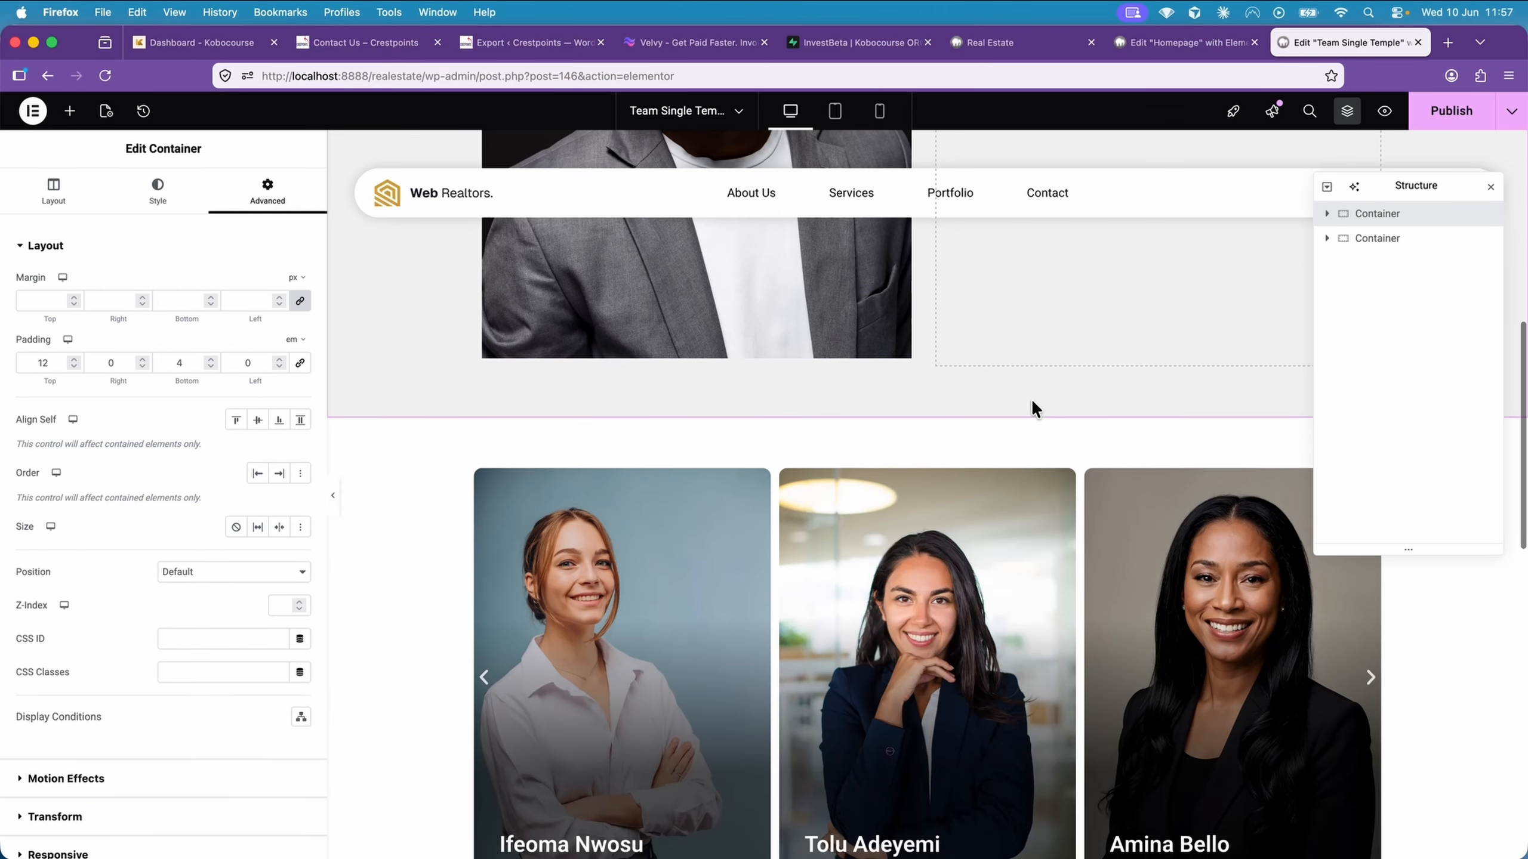
click(929, 411)
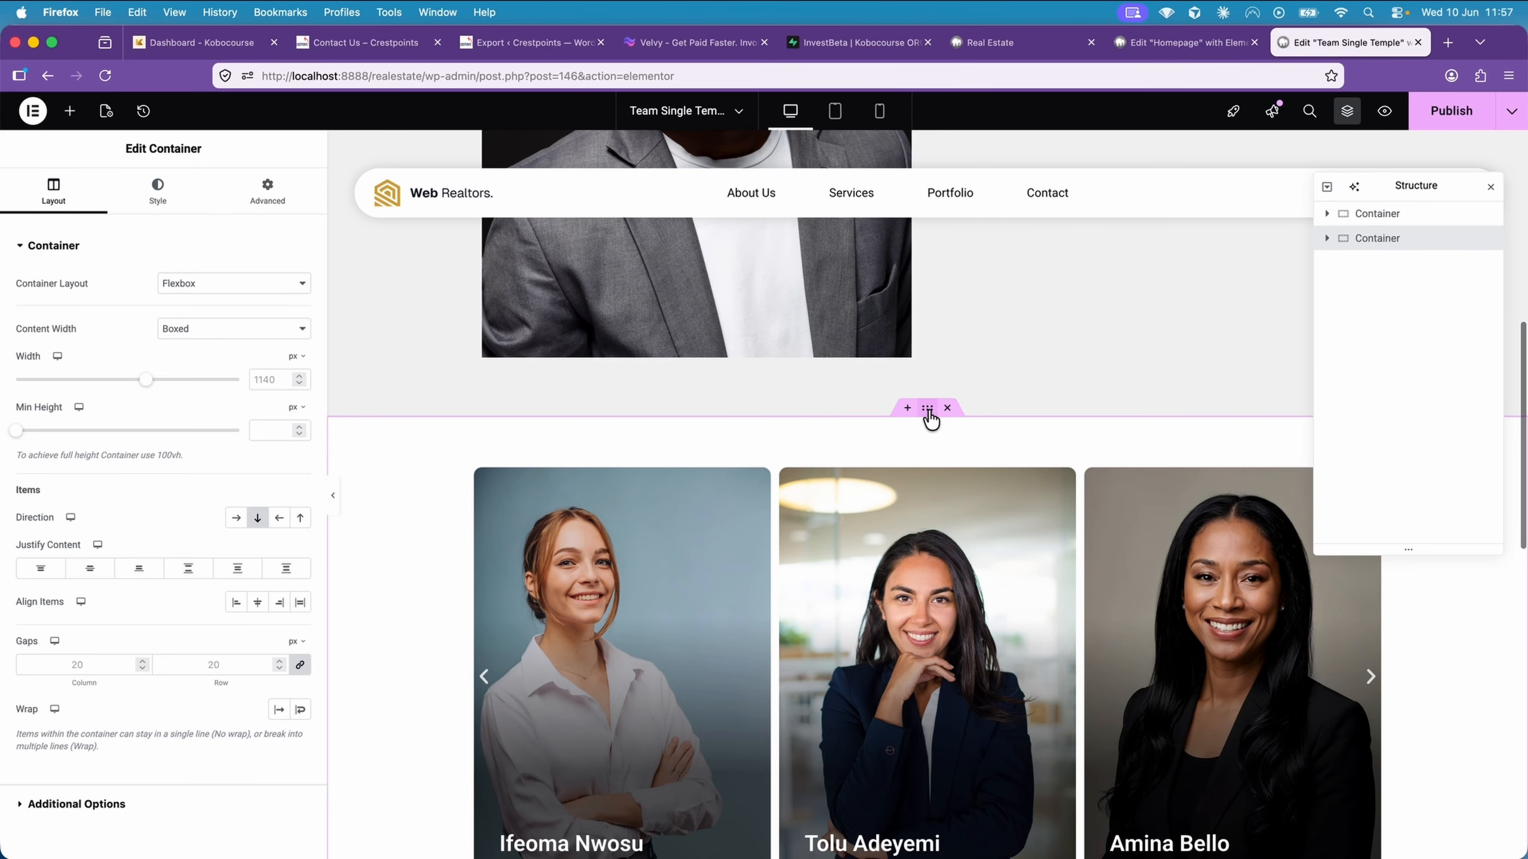
click(70, 111)
scroll(159, 569, down, 5)
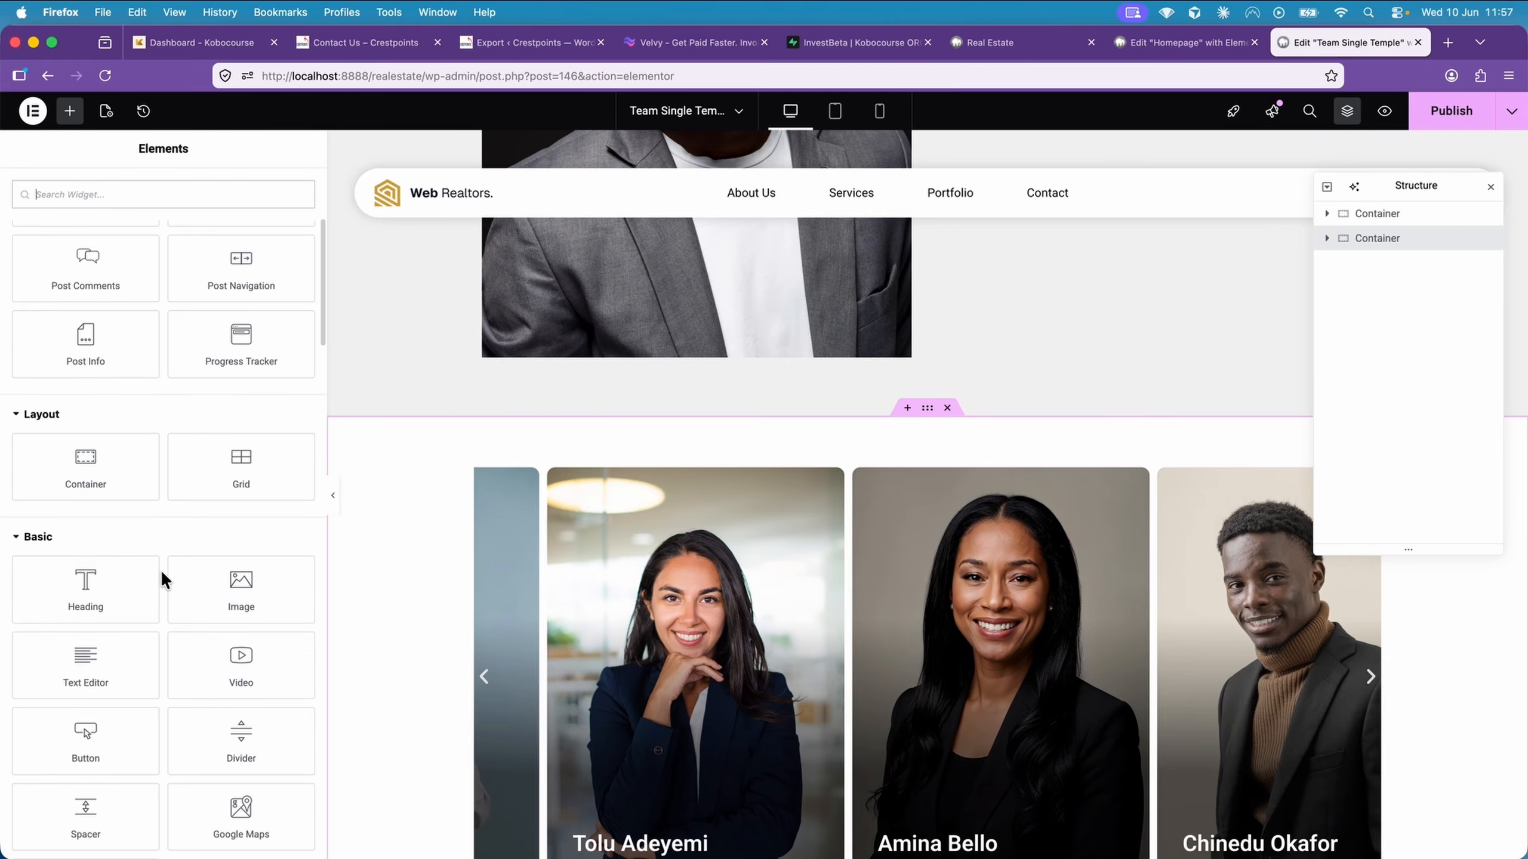
click(98, 578)
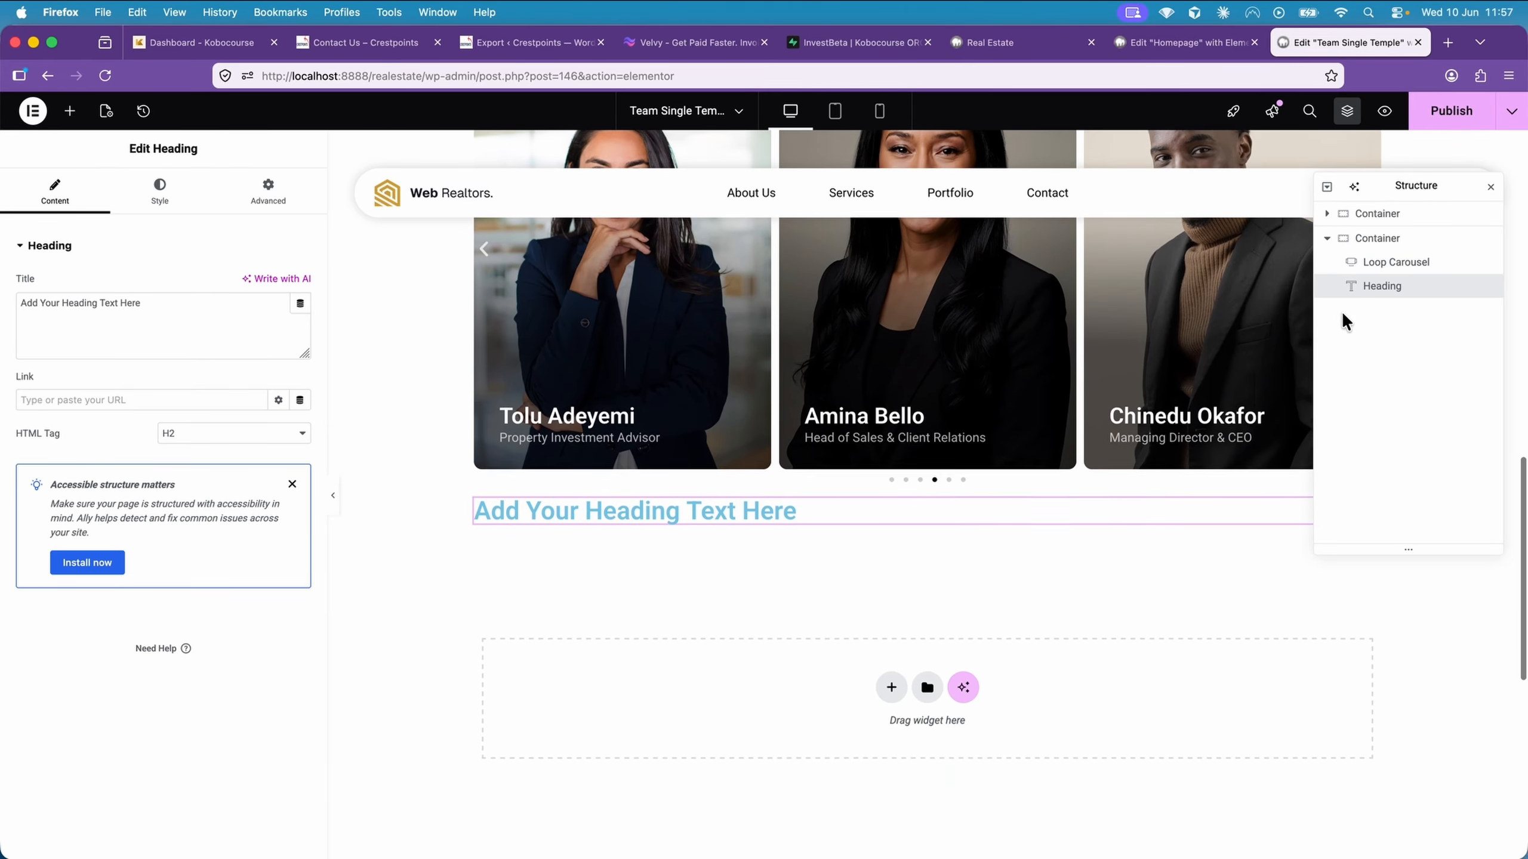
drag(1361, 295, 1379, 256)
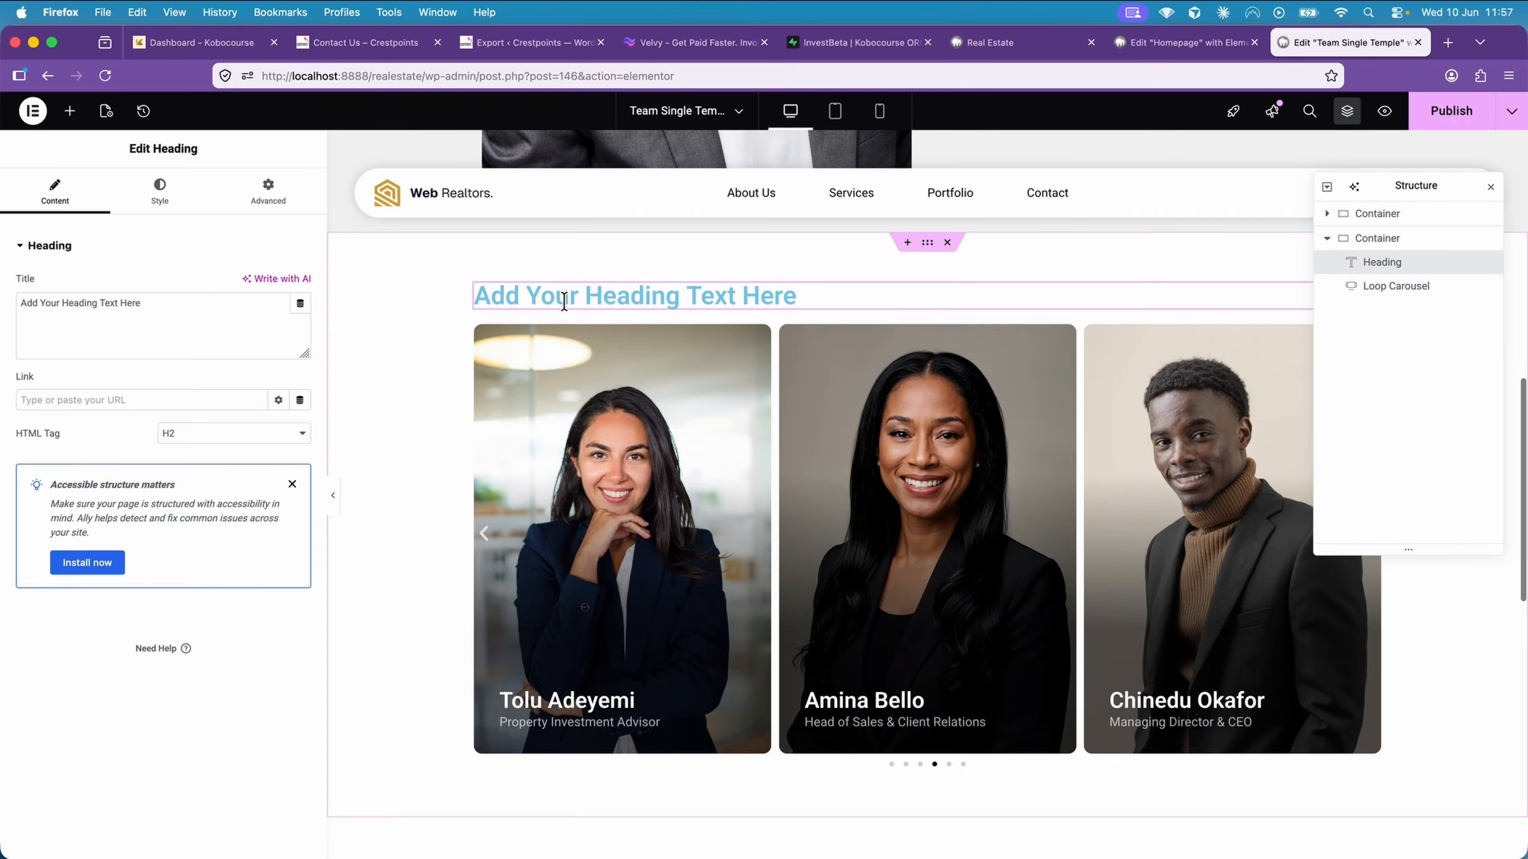
Set the new heading's title to "Other team members"
triple_click(132, 304)
text(O)
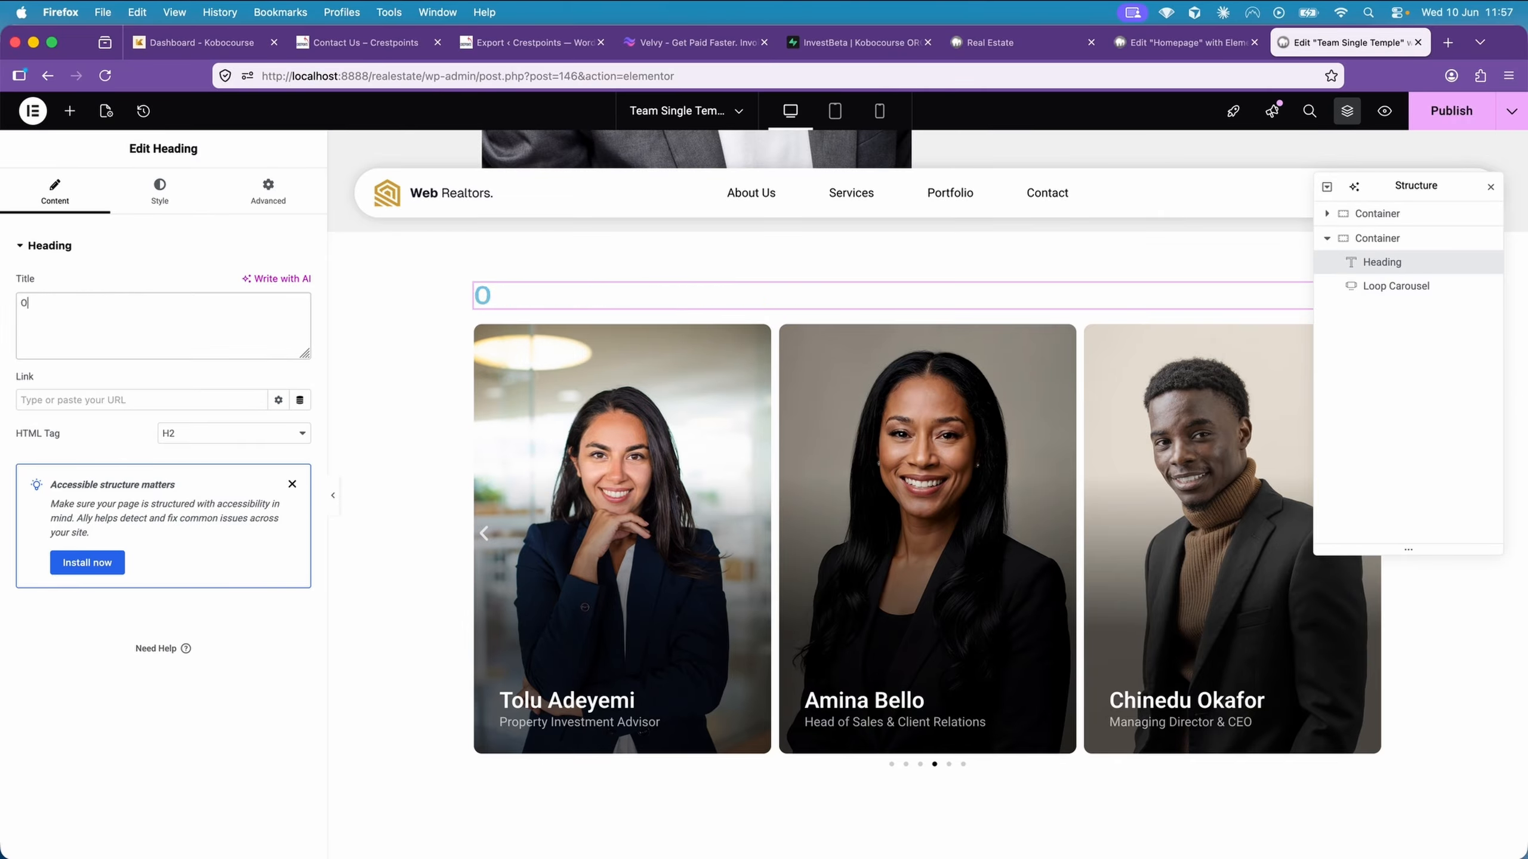
text(ther team mem)
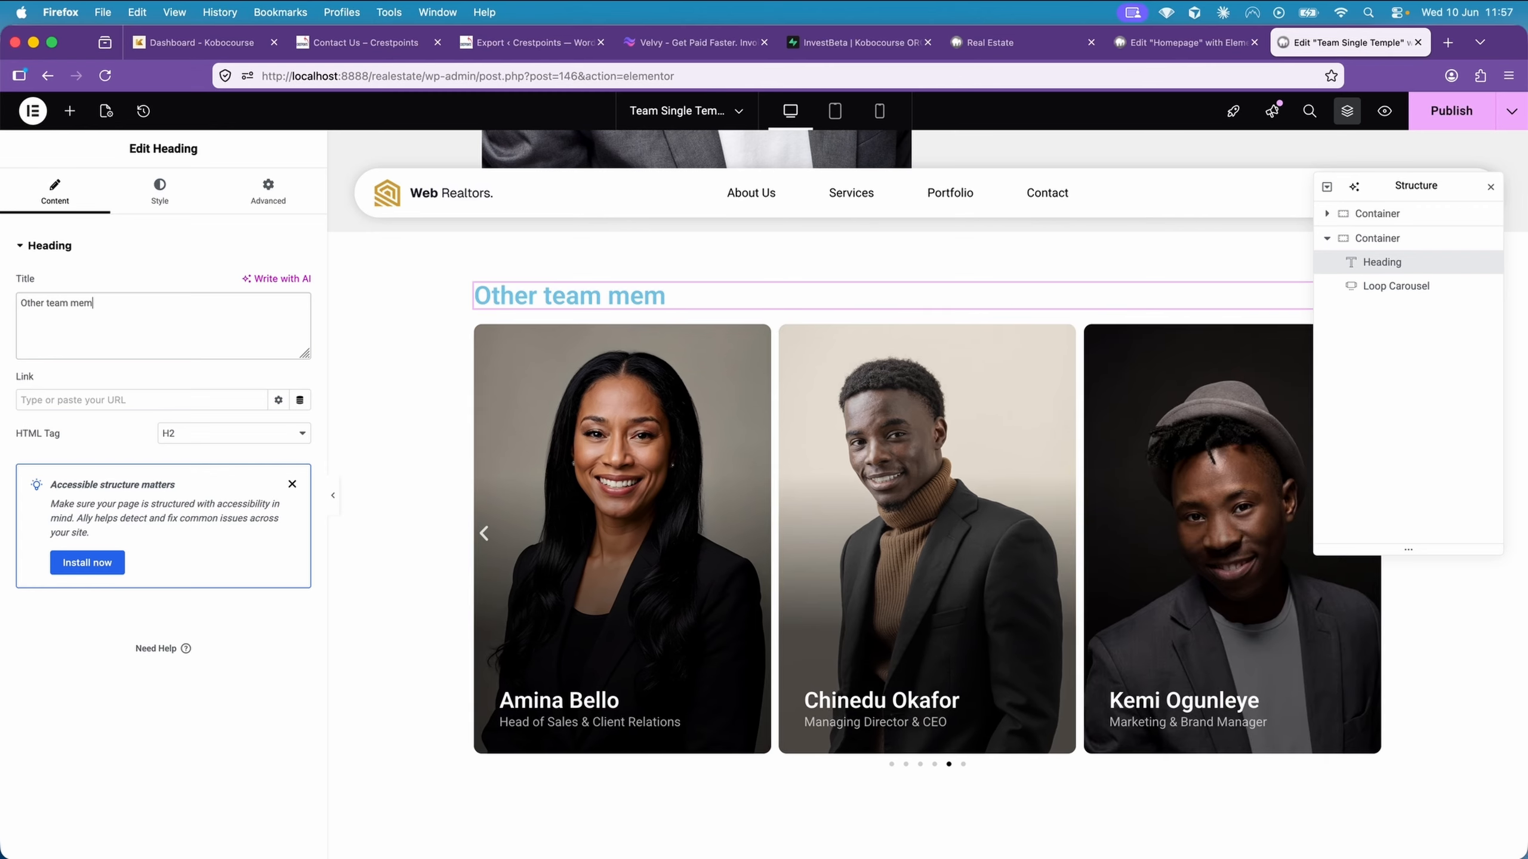
text(bers)
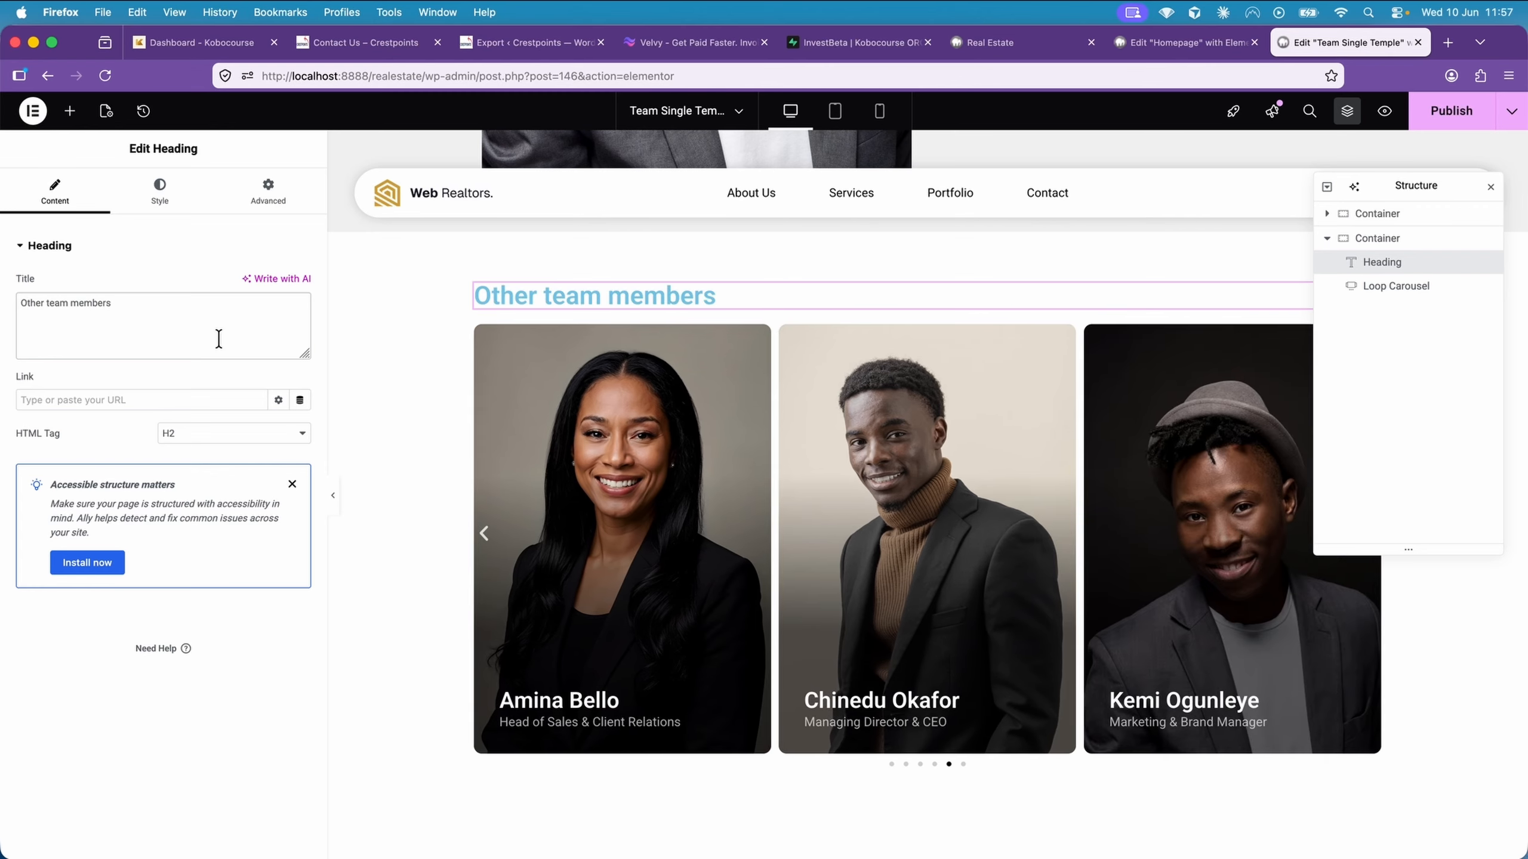
Set the "Other team members" heading's text color to #000000
click(177, 202)
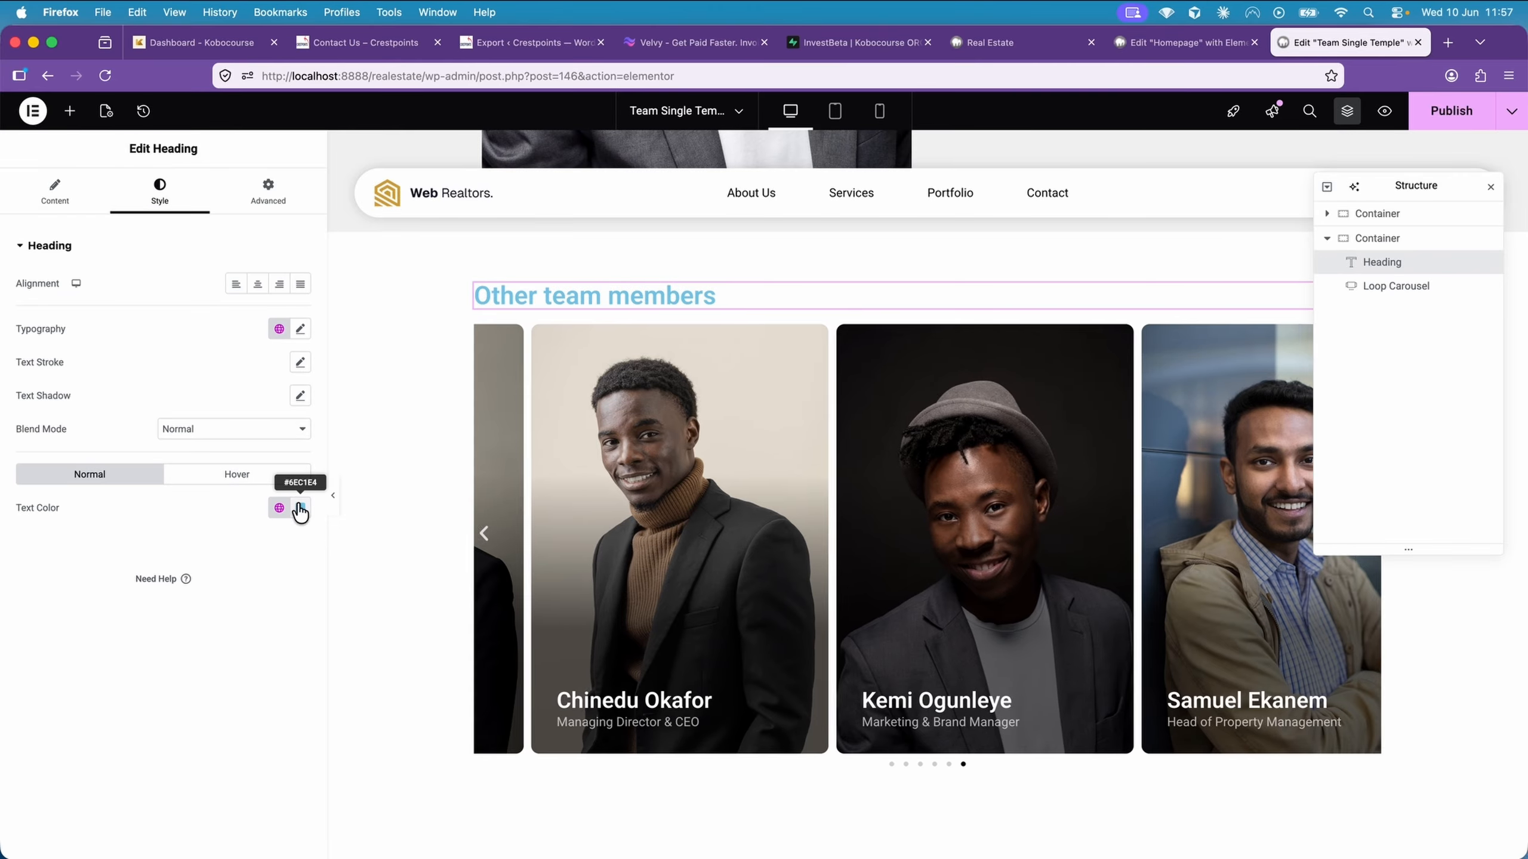
click(300, 507)
text(#000000)
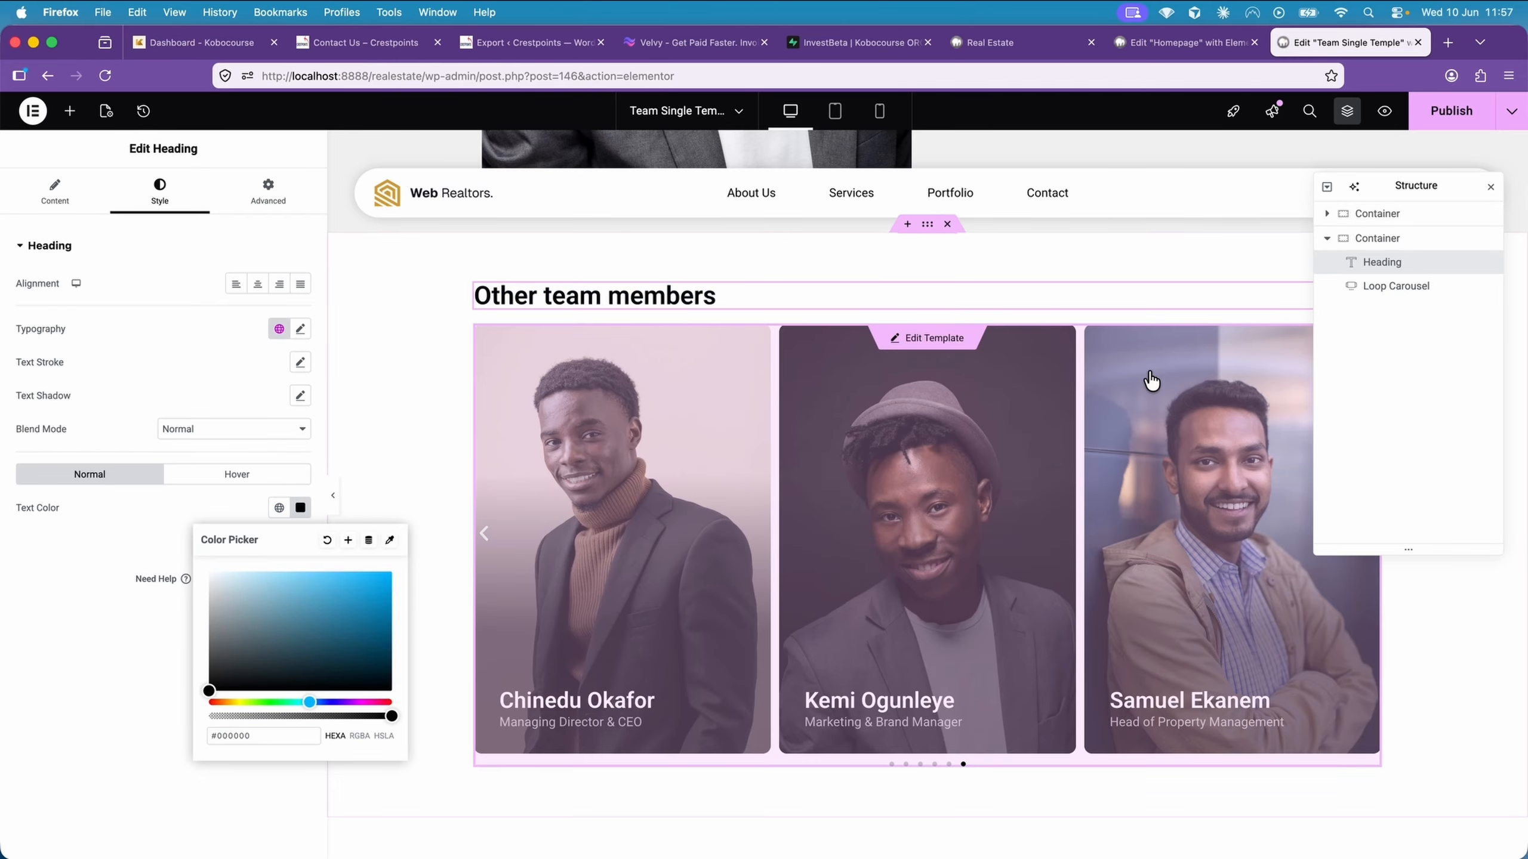
Publish the updated single template and preview it down to the team carousel
click(1459, 124)
click(1384, 111)
scroll(1312, 413, down, 10)
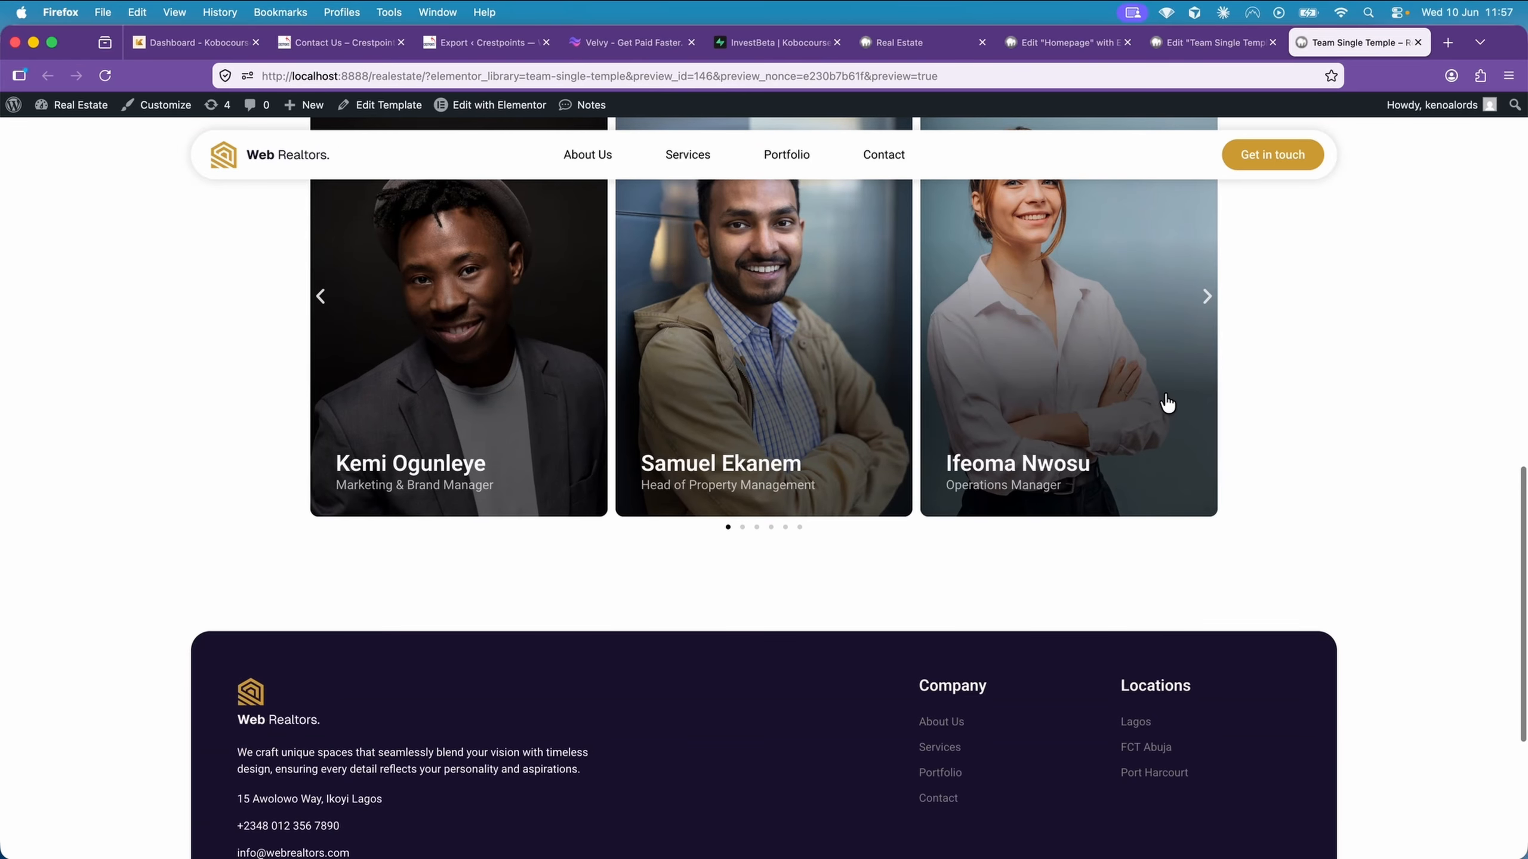
click(1118, 382)
scroll(1119, 381, down, 2)
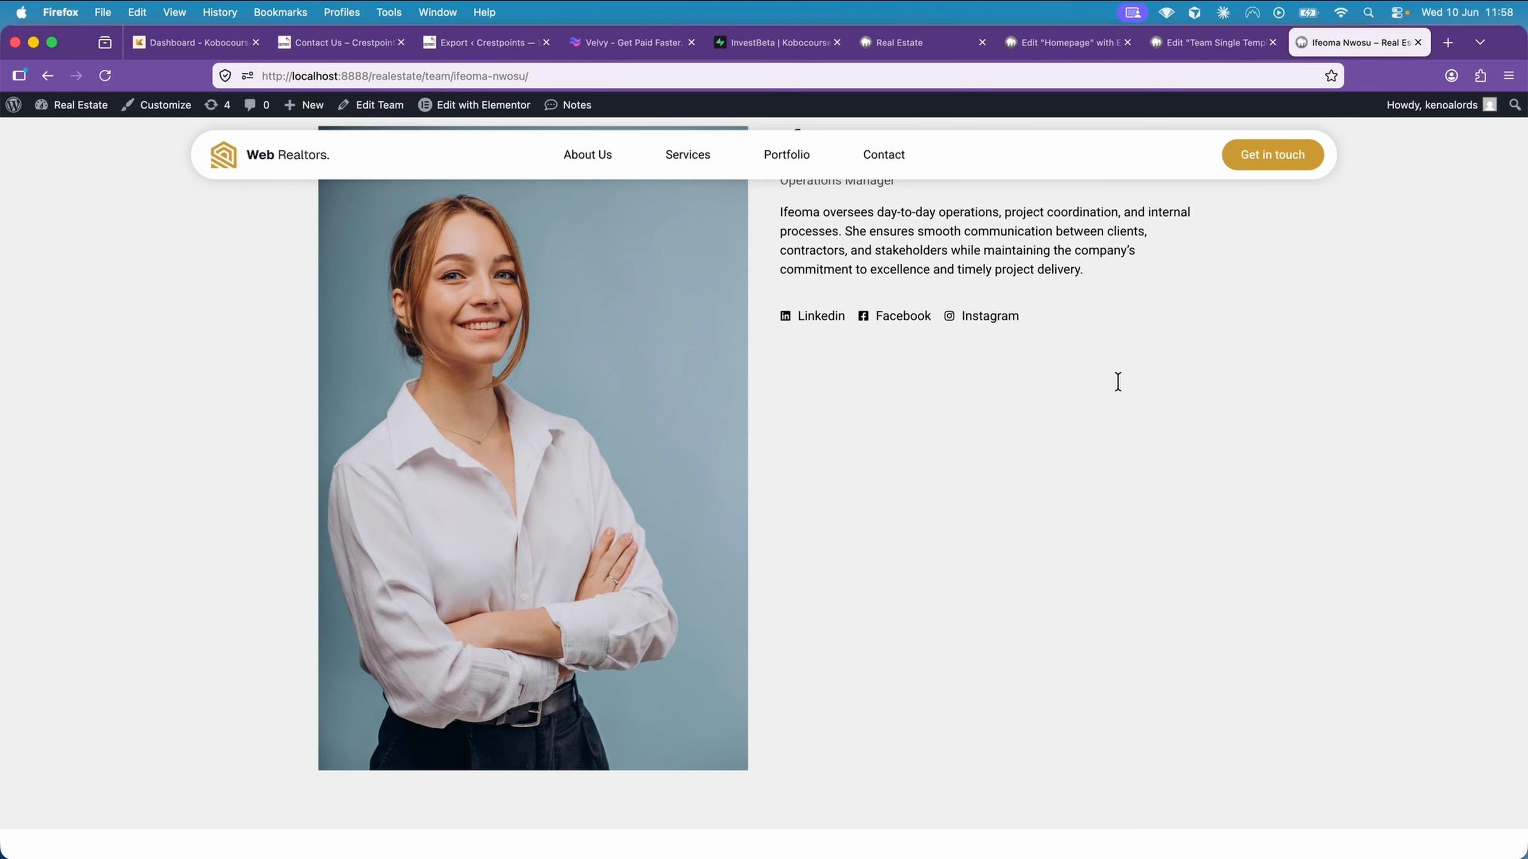
scroll(1118, 383, down, 8)
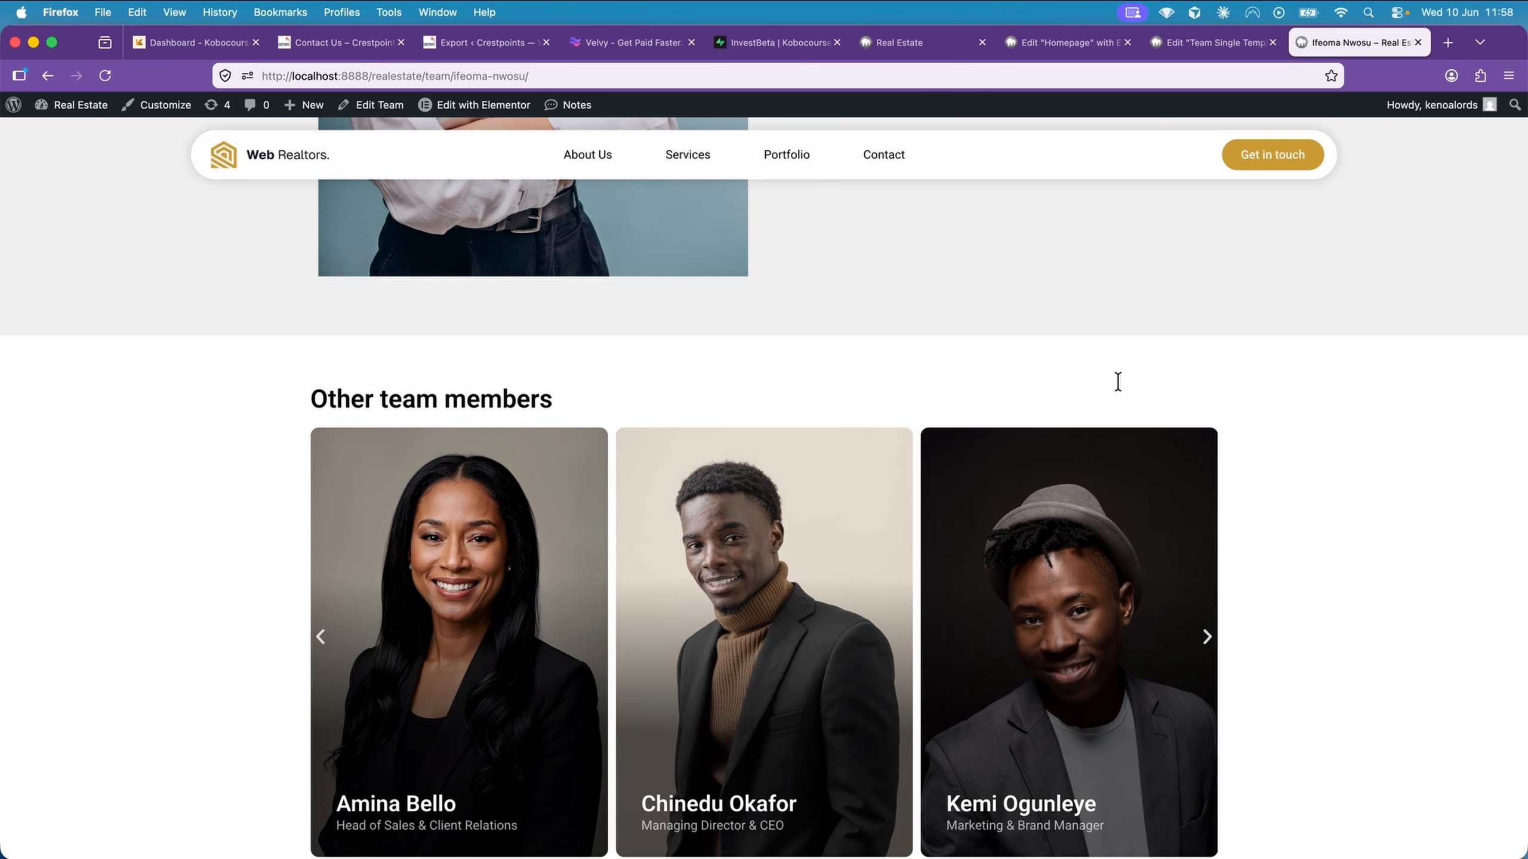
scroll(1118, 382, down, 3)
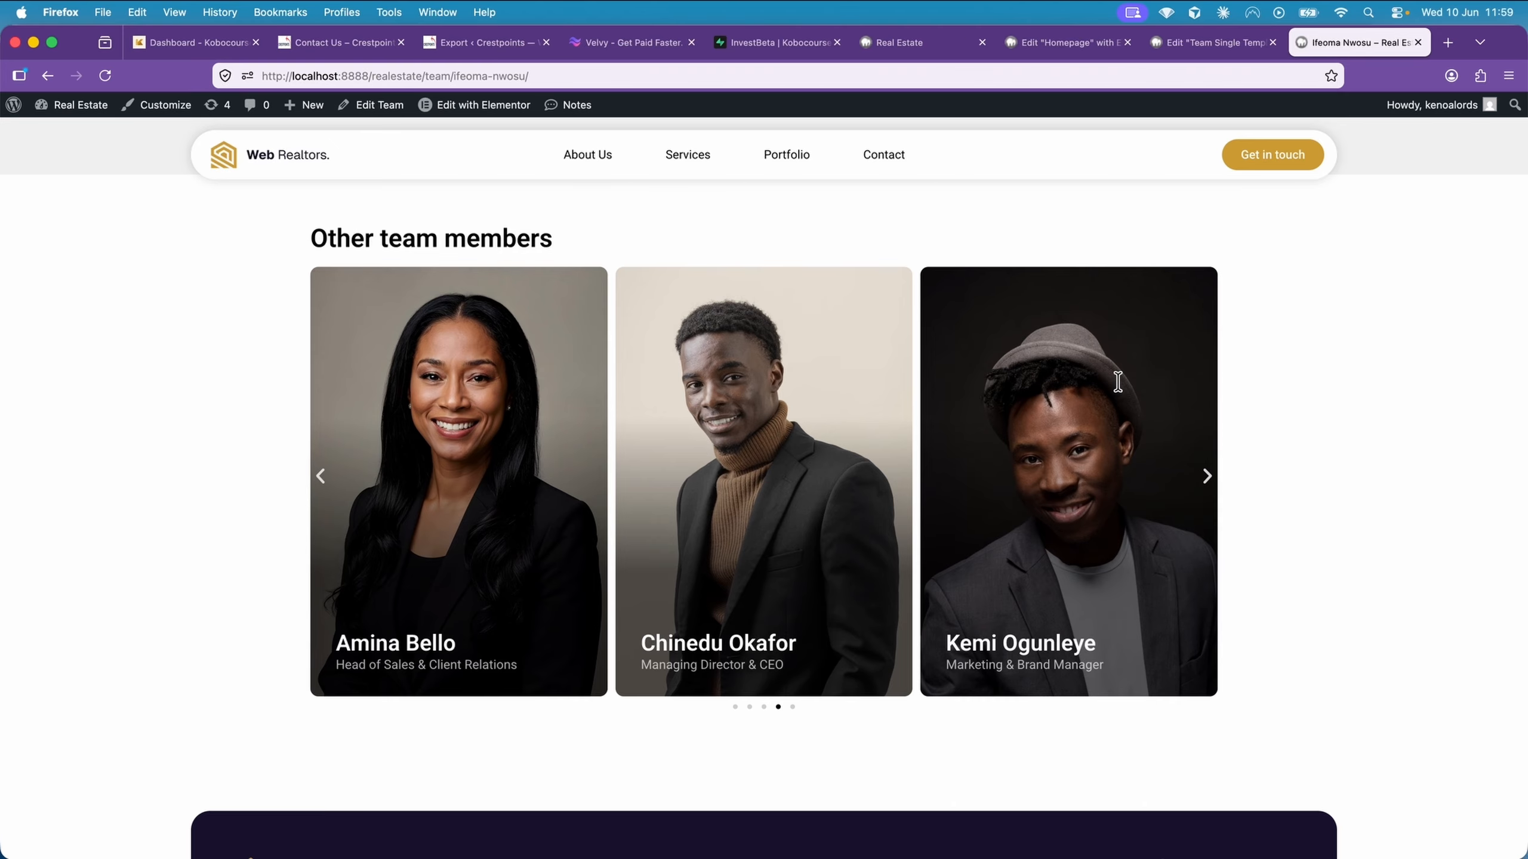
scroll(1117, 381, up, 1)
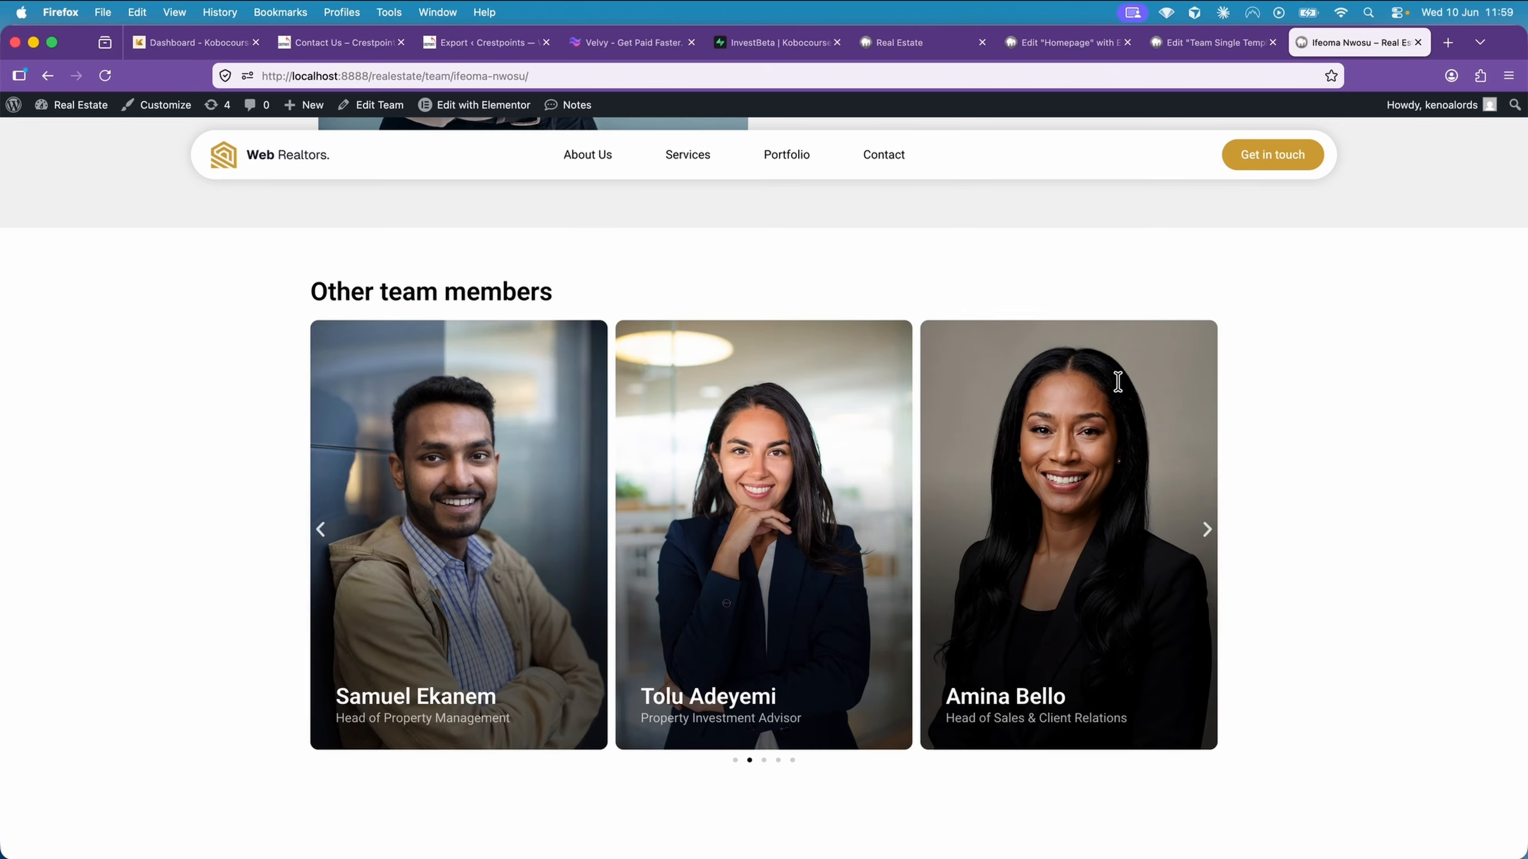